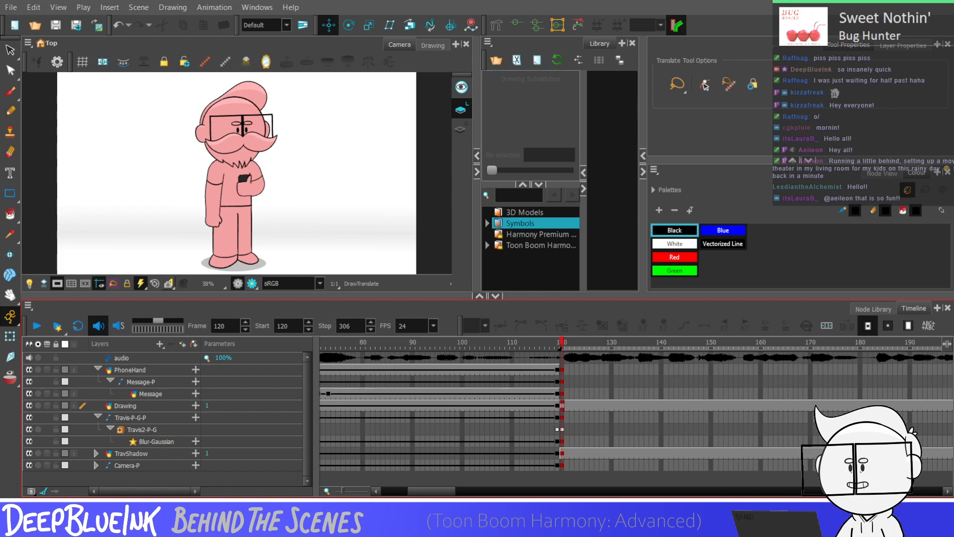
Select the Drawing and Message cells at frame 120 and play the scene from there to hear the next section
click(518, 157)
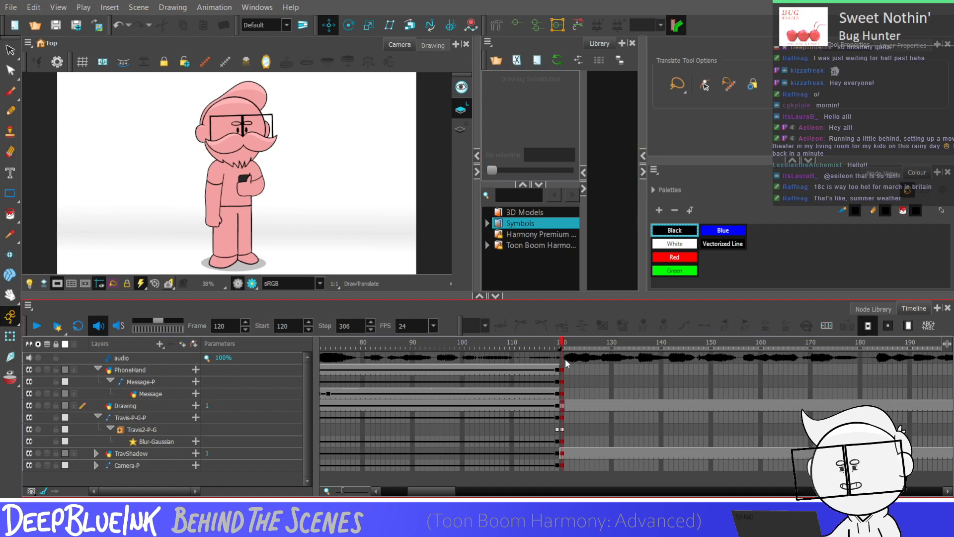
click(563, 407)
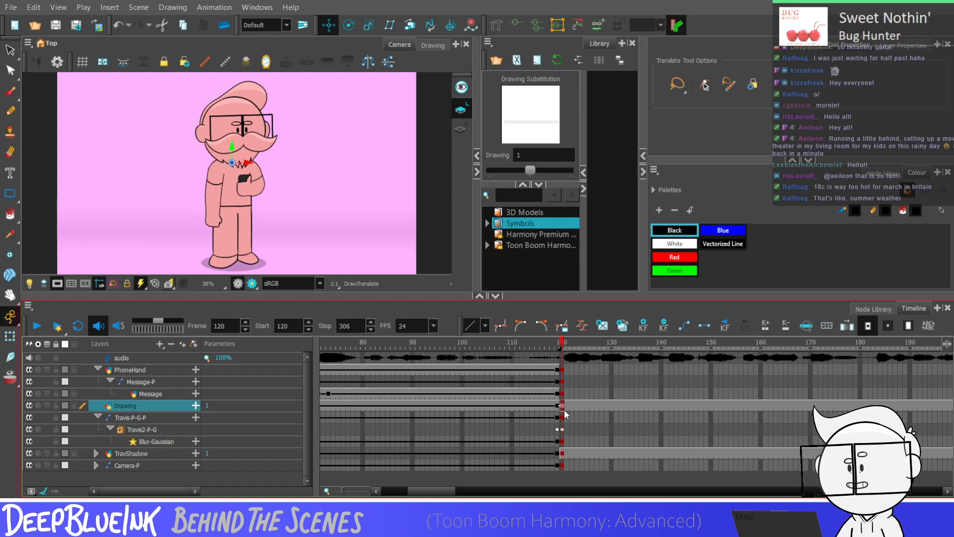
click(563, 394)
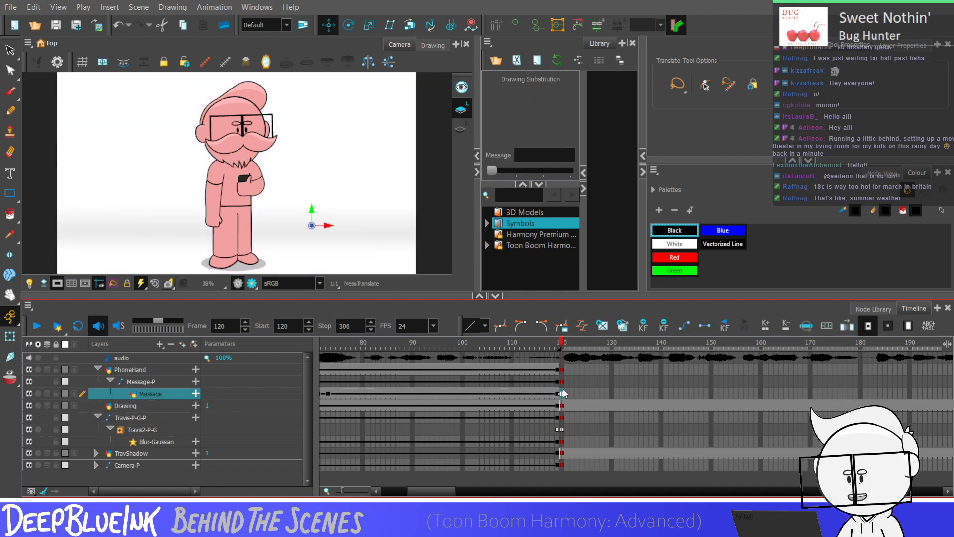
click(378, 188)
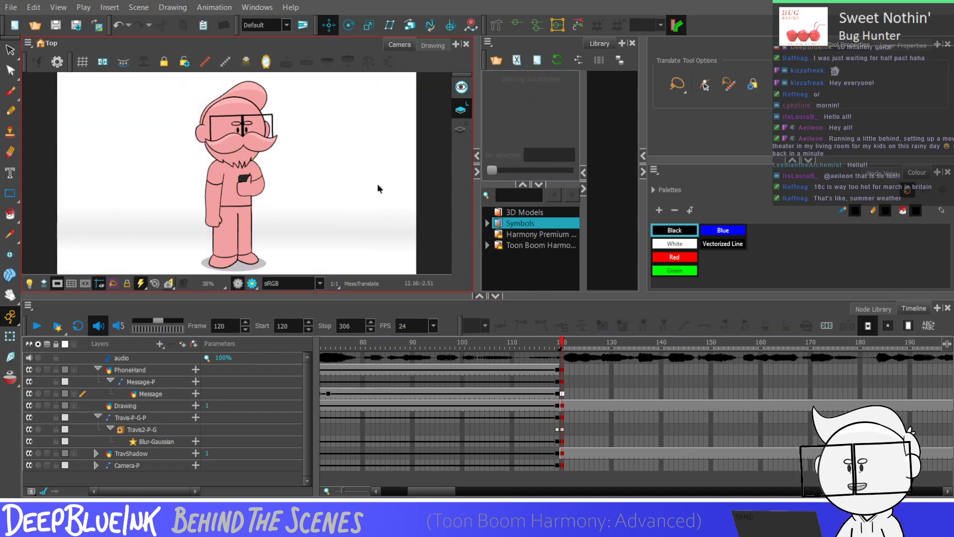
key(Return)
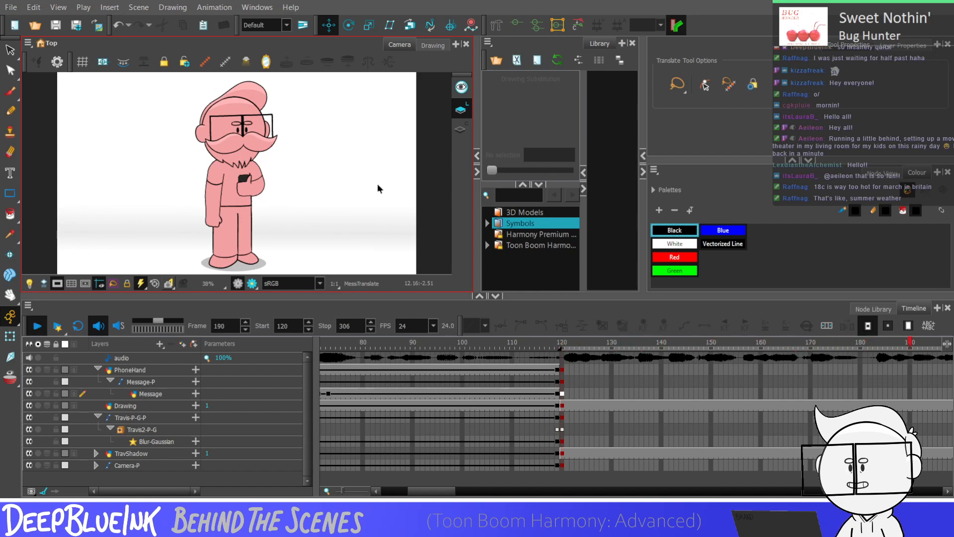
key(Return)
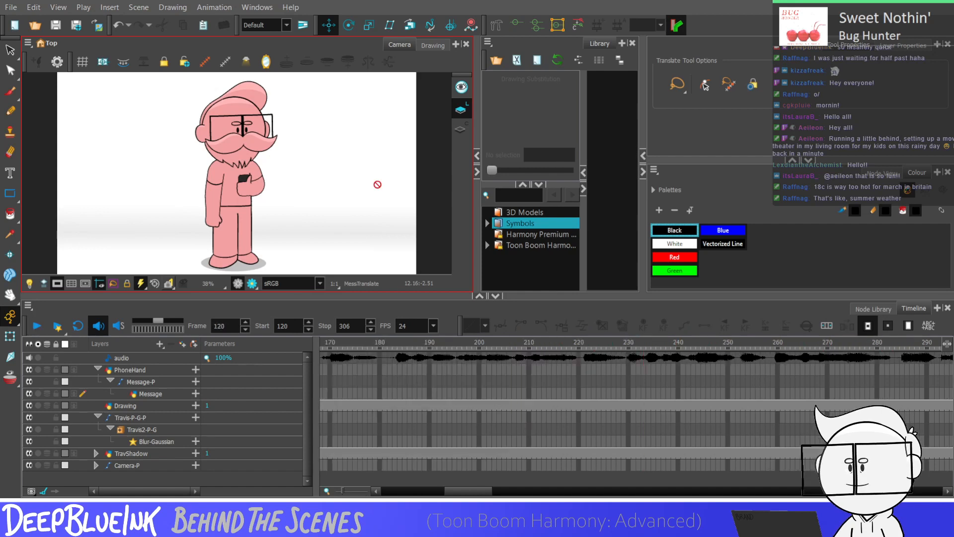
Scale and reposition the Camera-P peg at frame 120 to frame the character's head and shoulders in close-up
drag(470, 490, 449, 475)
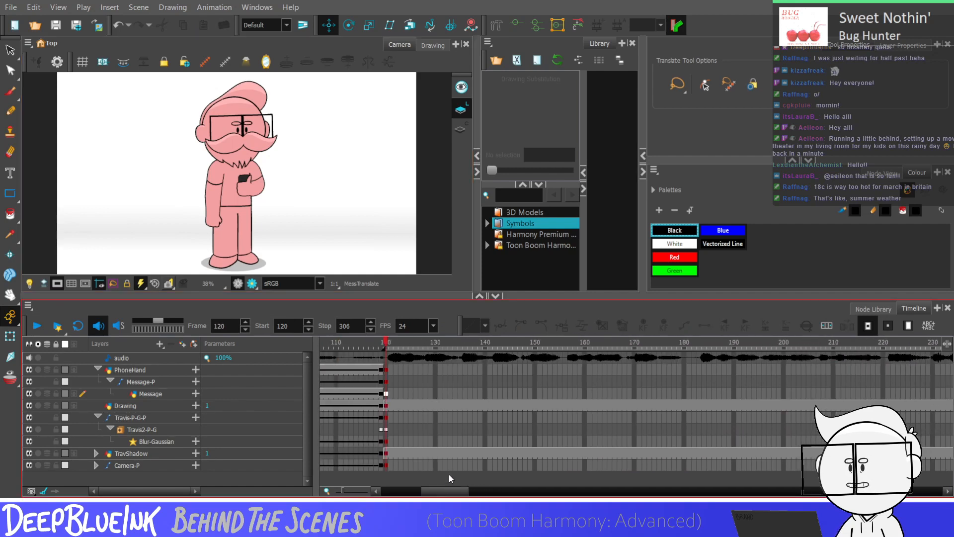
click(387, 465)
click(369, 25)
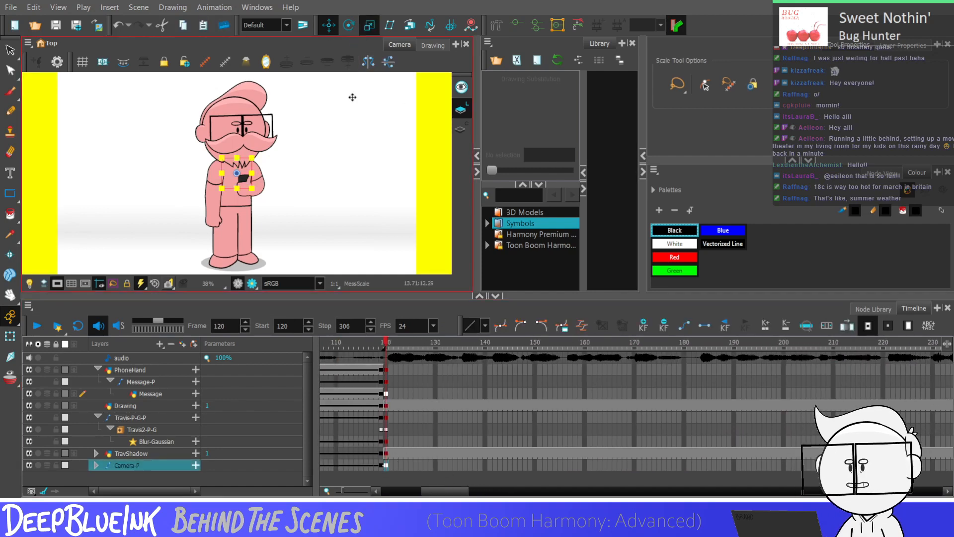
drag(352, 96, 342, 120)
click(329, 25)
drag(236, 158, 335, 188)
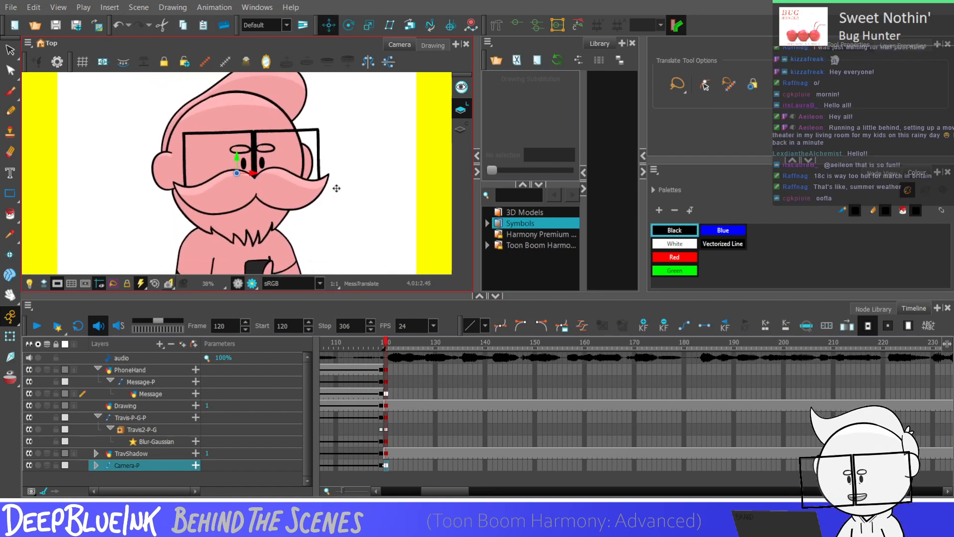
click(369, 25)
mouse_move(369, 128)
mouse_down()
mouse_move(384, 131)
mouse_move(355, 126)
mouse_move(369, 138)
mouse_up()
click(329, 25)
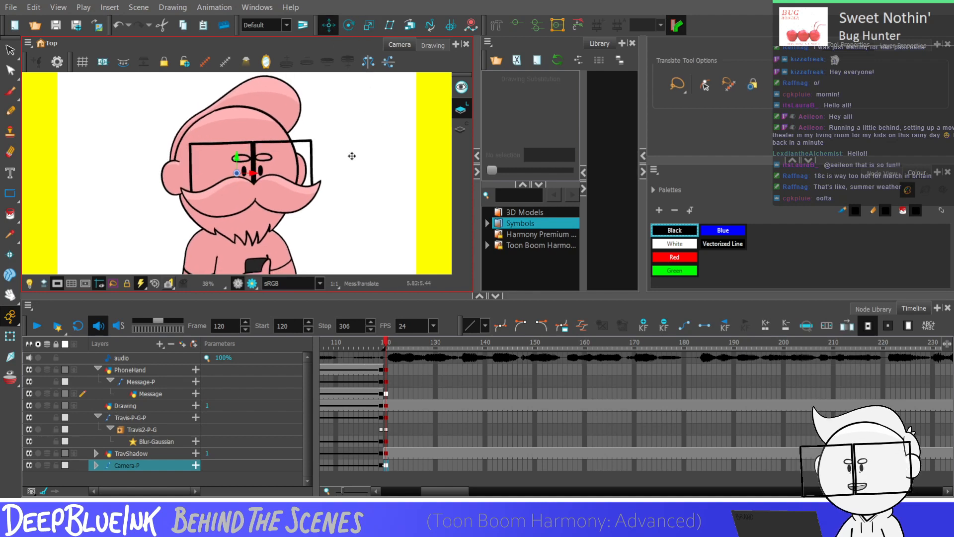
Play the scene briefly from frame 120 to check the new close-up framing
mouse_move(433, 491)
mouse_down()
mouse_move(497, 485)
mouse_move(438, 487)
mouse_up()
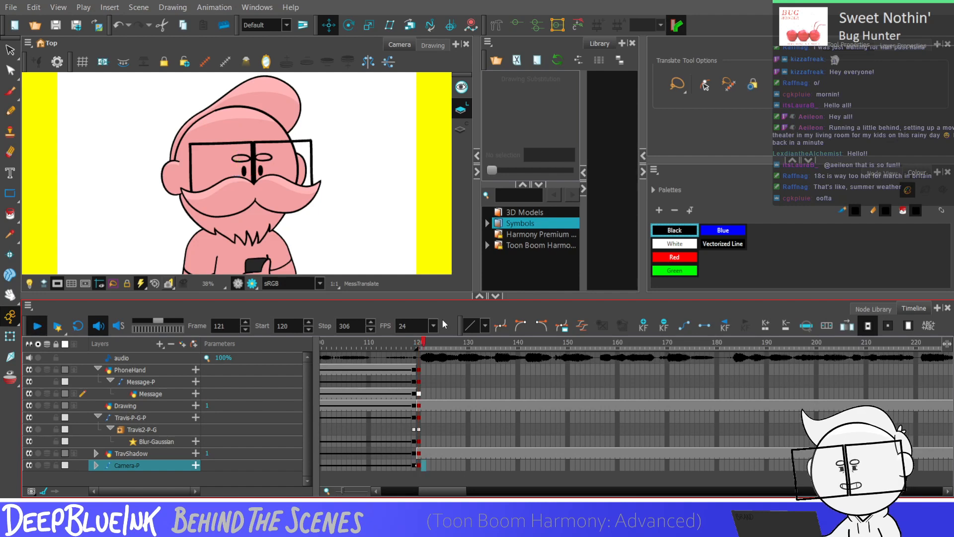
key(Return)
key(Return)
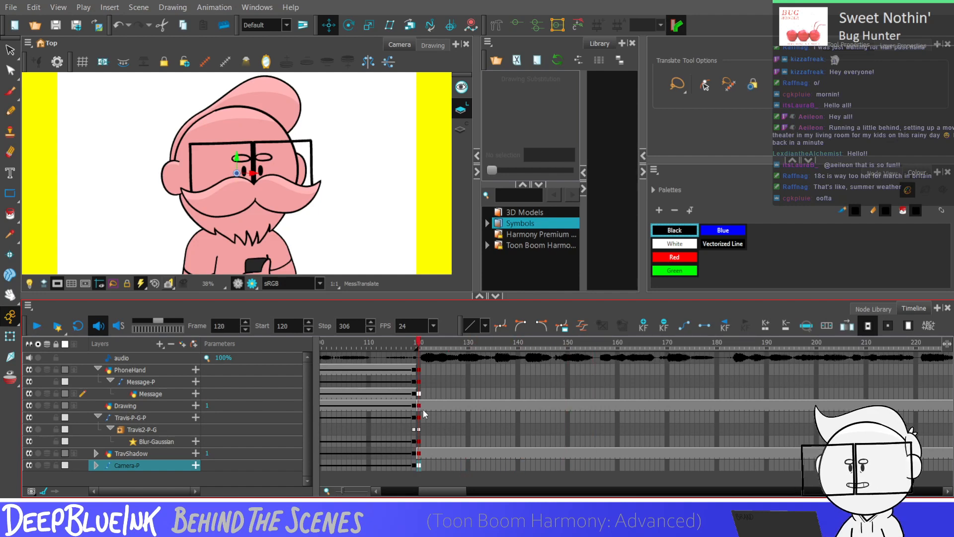
Expand the full Travis-P-G-P rig hierarchy and widen the layer list to reach the nested face layers
click(154, 418)
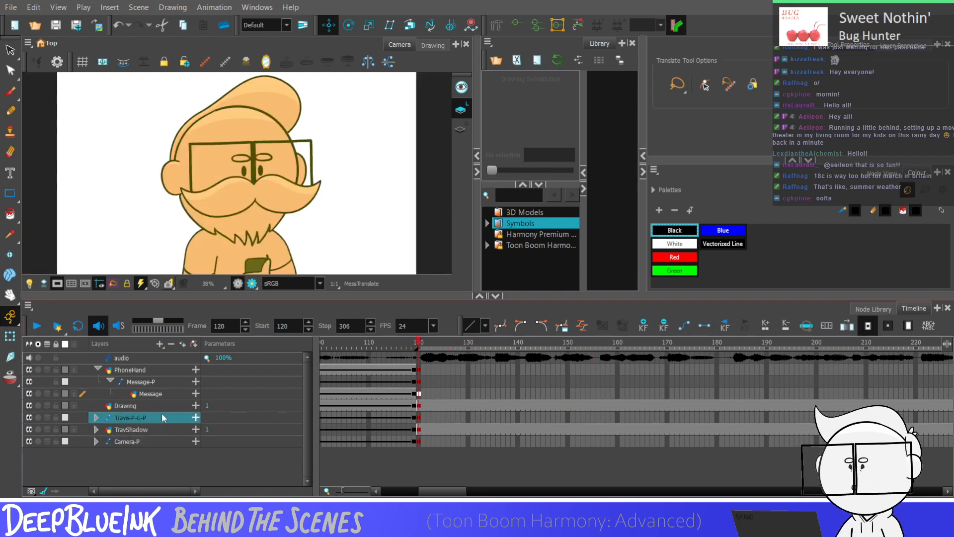
double_click(164, 418)
drag(317, 398, 465, 393)
scroll(464, 384, down, 2)
scroll(463, 384, down, 3)
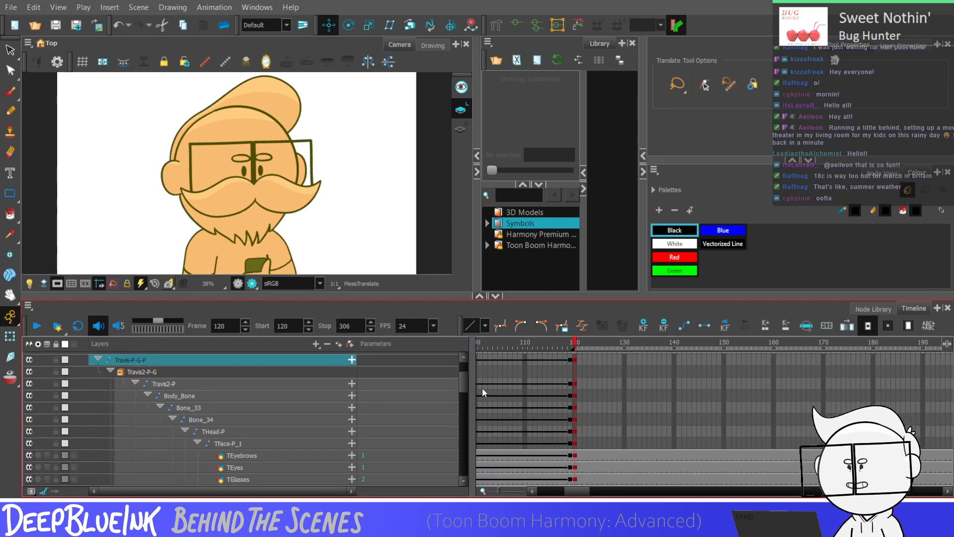
scroll(464, 382, down, 2)
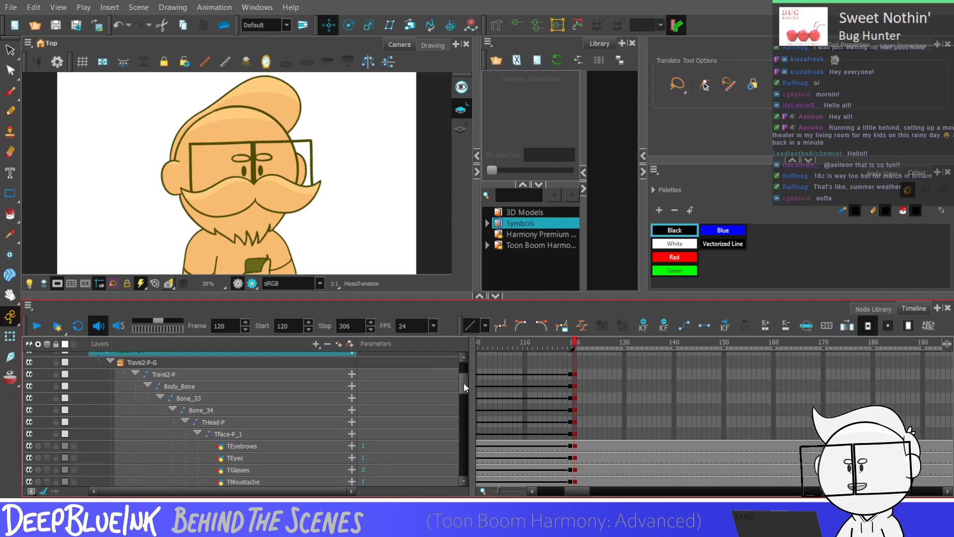
Keyframe the TFace-P_1 peg at frames 123 and 126, shifting the face up and to the character's right at frame 126
click(575, 422)
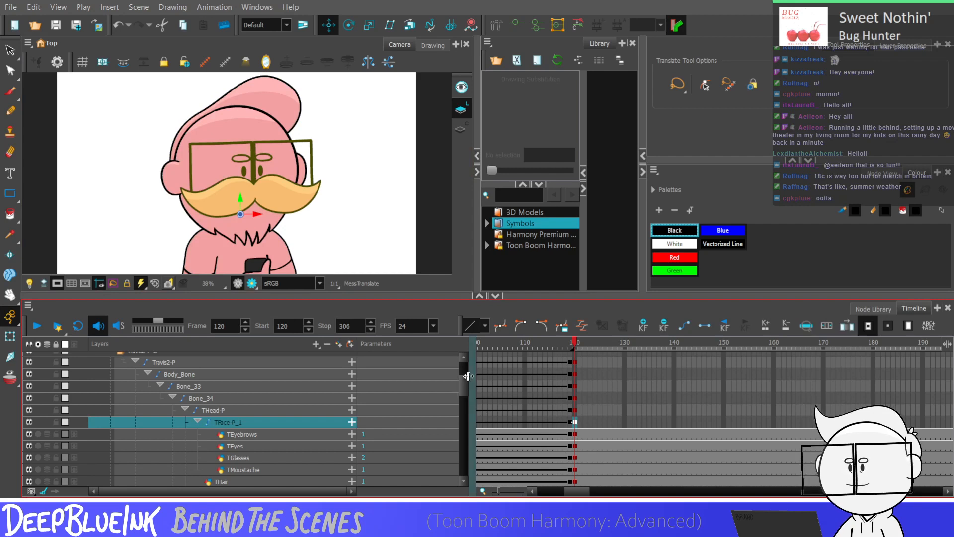
click(590, 422)
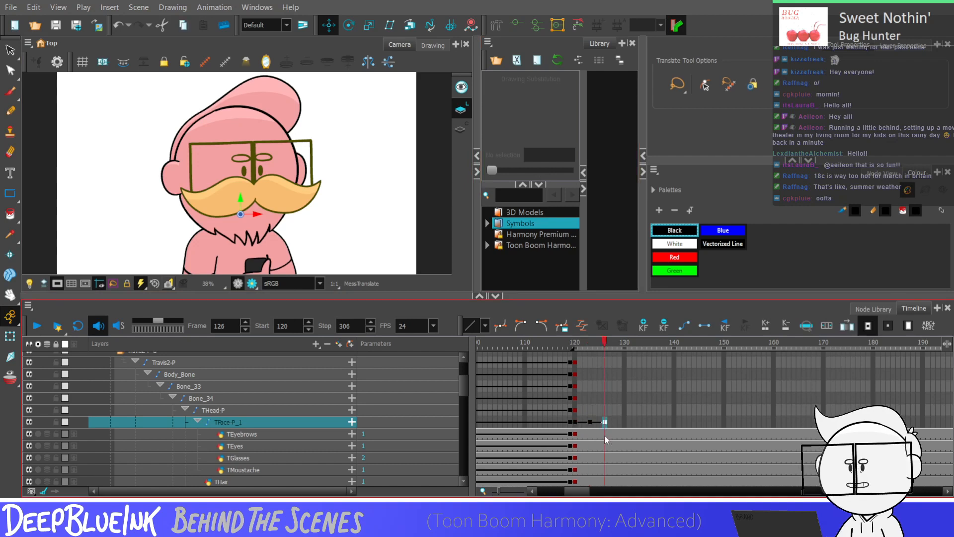
click(604, 422)
drag(241, 184, 253, 203)
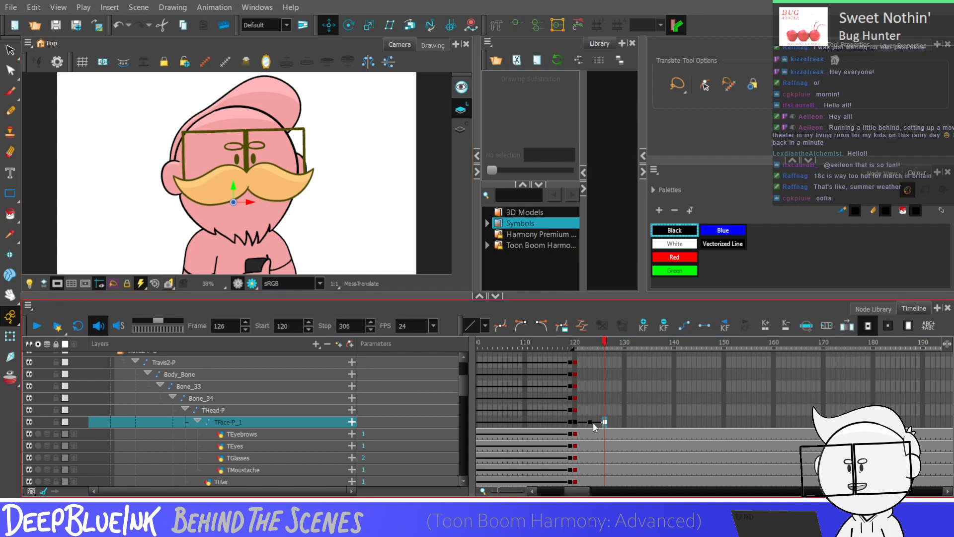
Select the TFace-P_1 keyframes at frames 123 and 126 and flip through those frames to check the face movement
drag(590, 422, 609, 422)
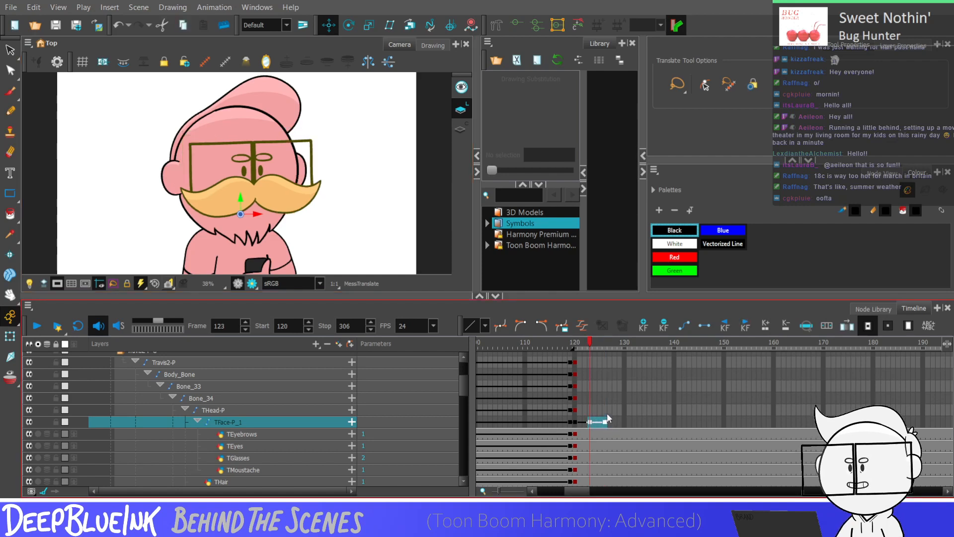
click(591, 423)
shift+click(605, 422)
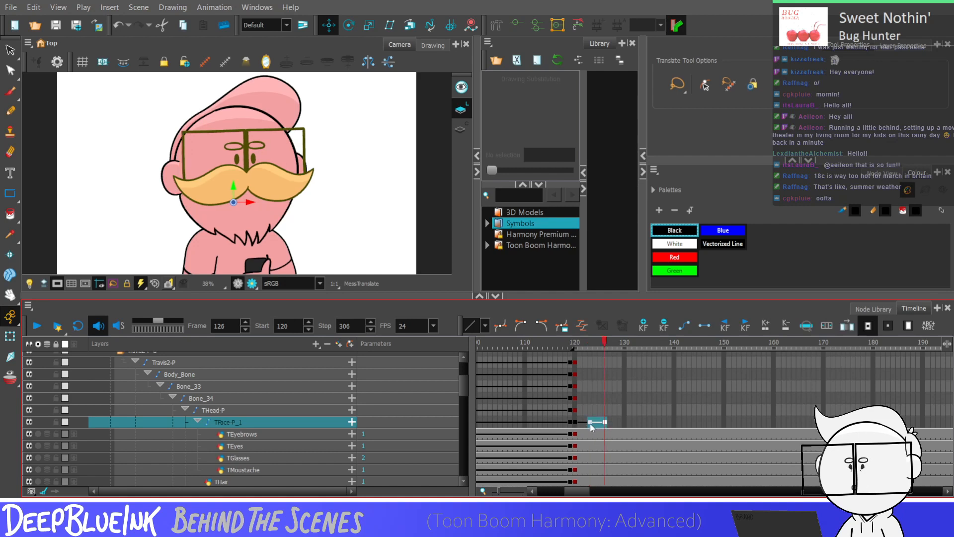
click(590, 421)
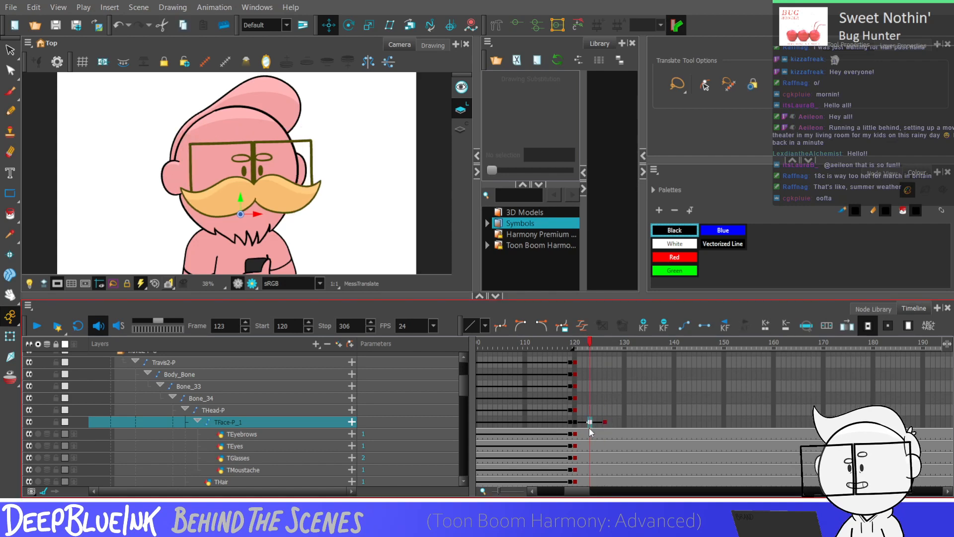
key(period)
key(period)
key(period)
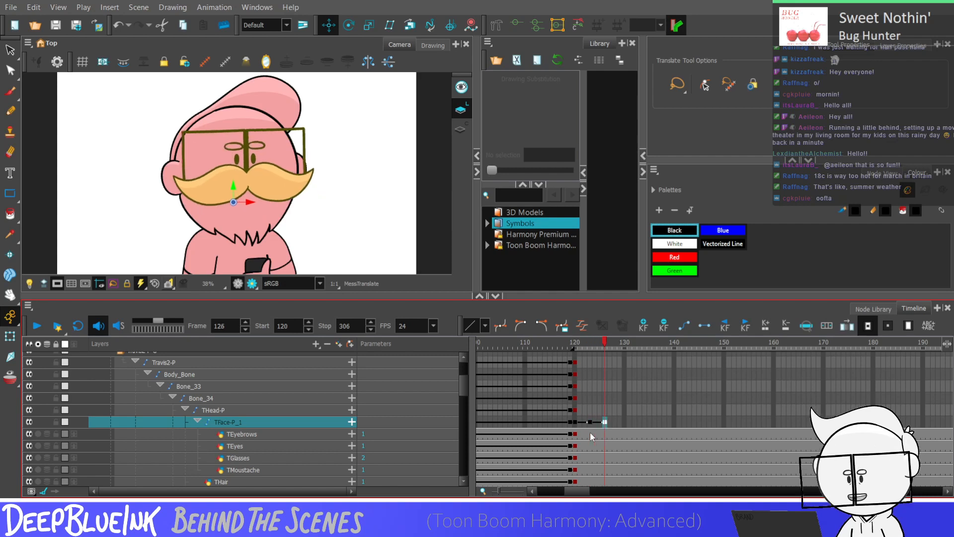
key(comma)
key(comma)
key(comma)
key(comma)
key(period)
key(period)
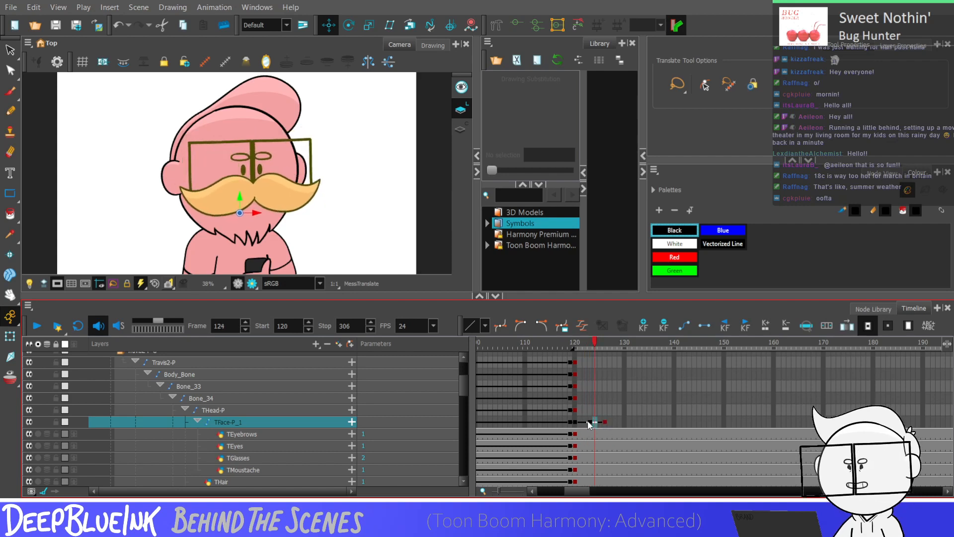
click(591, 422)
shift+click(605, 422)
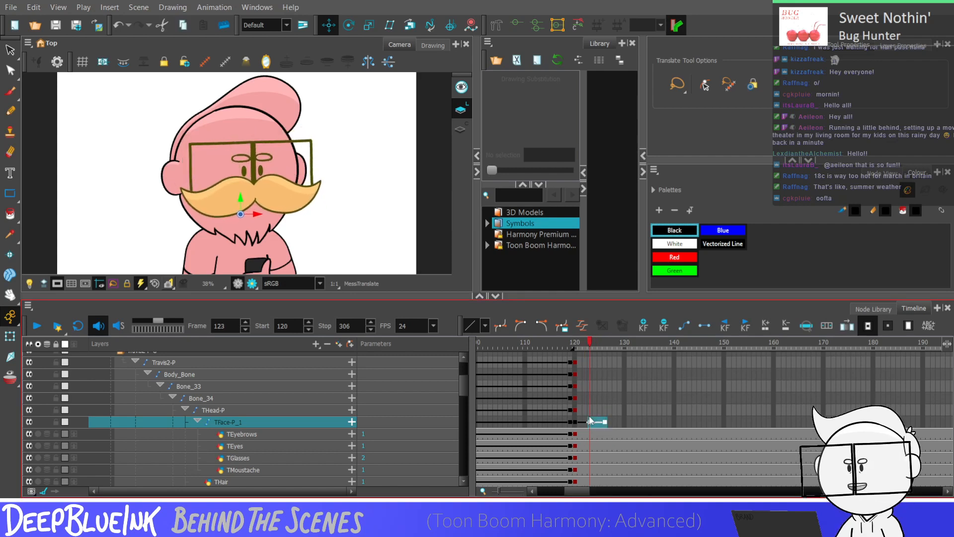
key(period)
key(period)
key(period)
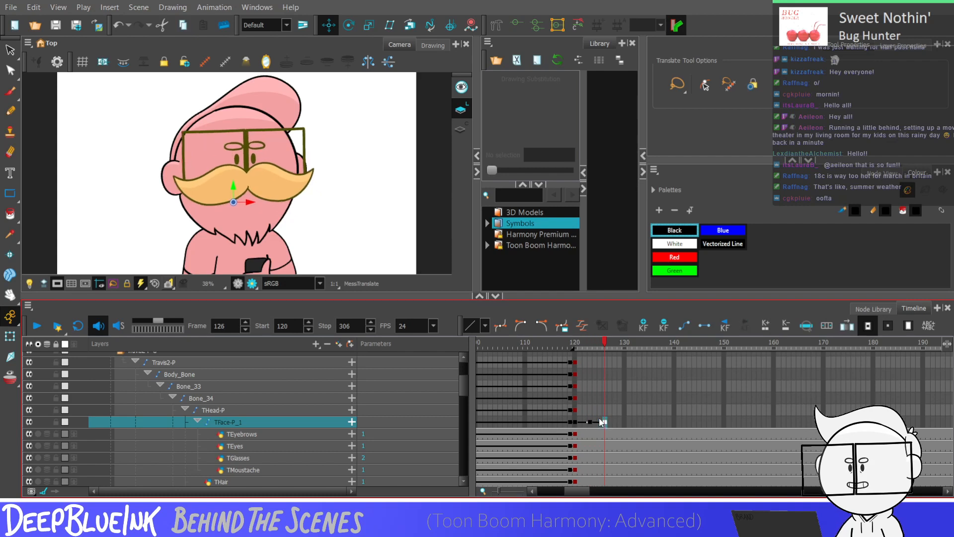
key(comma)
key(comma)
key(comma)
Add keyframes to the THead-P peg at frames 123 and 126
drag(465, 388, 467, 390)
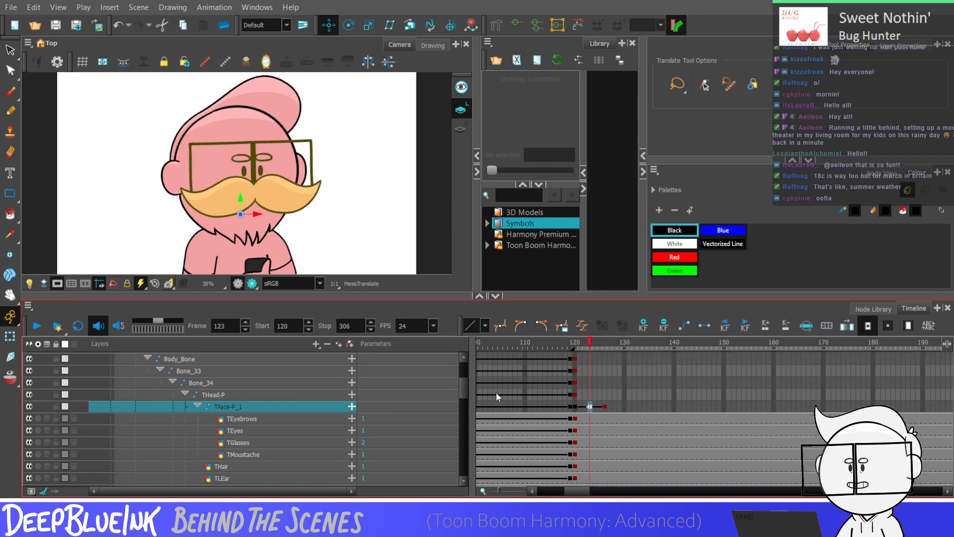
click(591, 396)
key(F6)
click(605, 395)
key(F6)
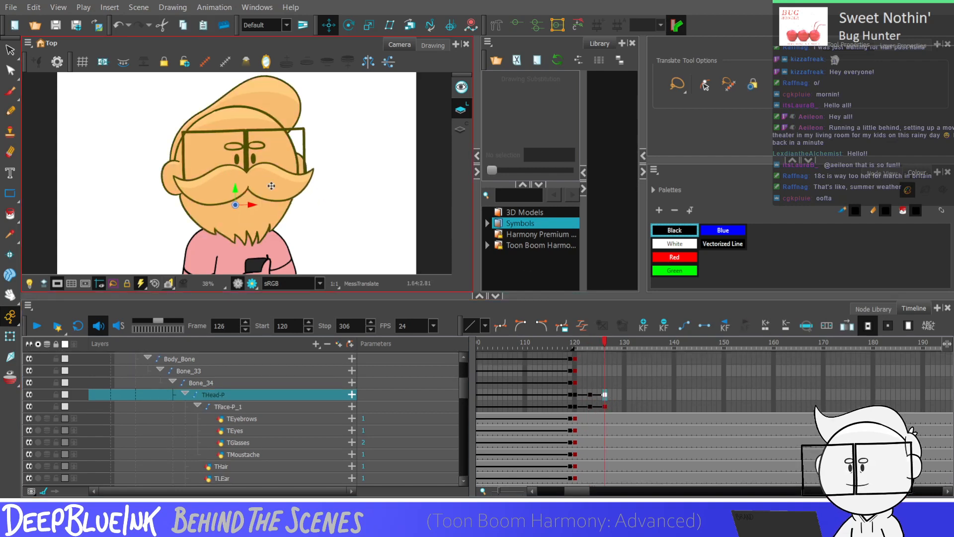
Flip back and forth between frames 123 and 126 to check the combined head and face movement
drag(590, 395, 605, 406)
click(591, 395)
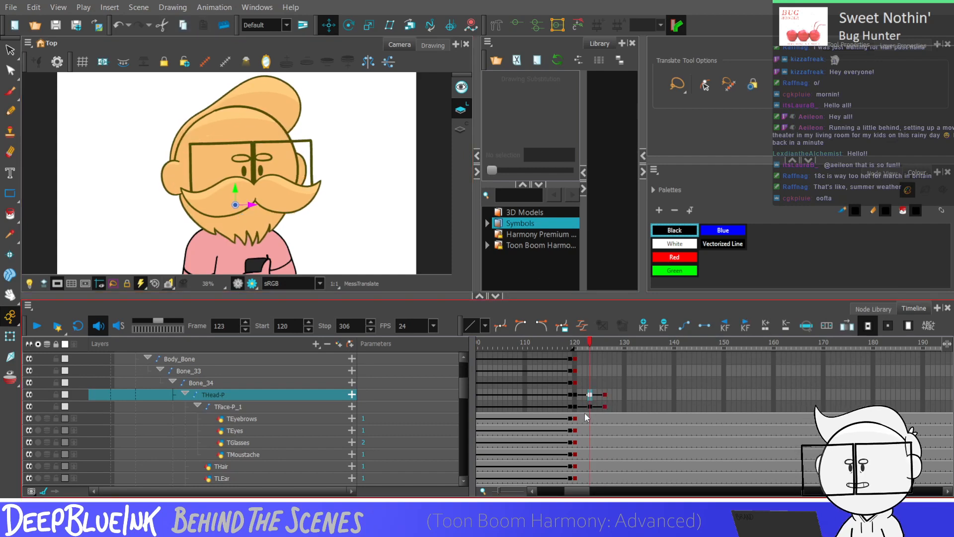
key(period)
key(period)
key(period)
key(period)
key(comma)
key(comma)
key(comma)
key(comma)
key(period)
key(period)
key(period)
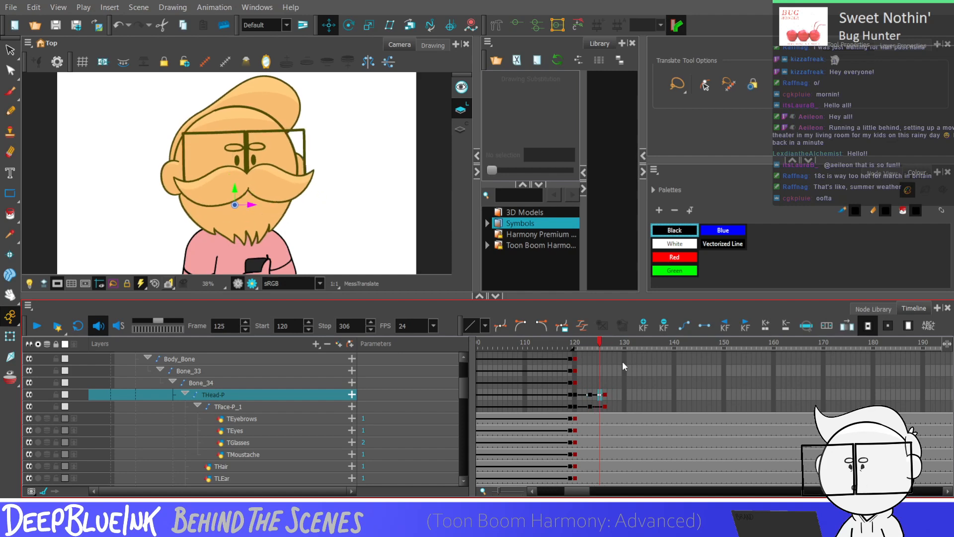
click(587, 399)
click(590, 400)
key(period)
key(period)
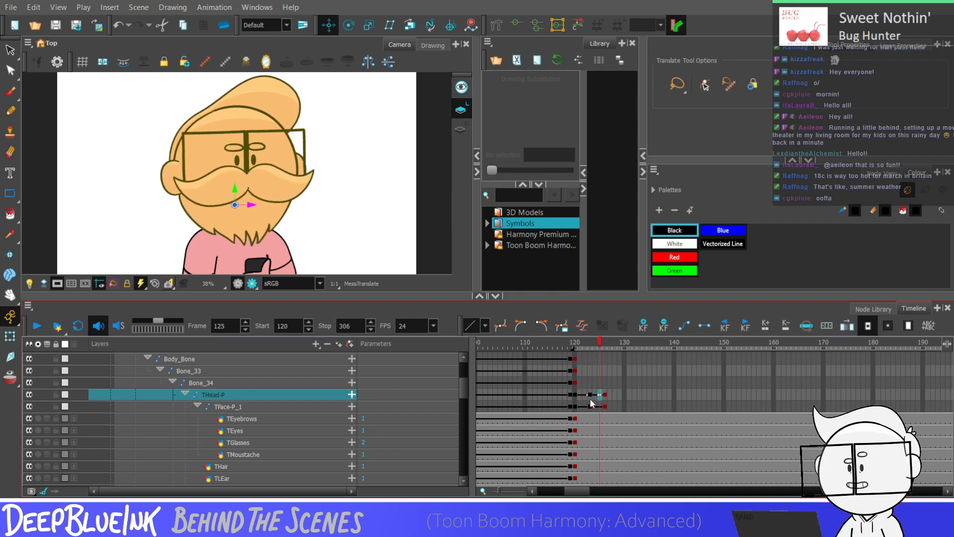
key(comma)
key(comma)
key(comma)
key(comma)
key(period)
key(period)
key(period)
key(period)
key(period)
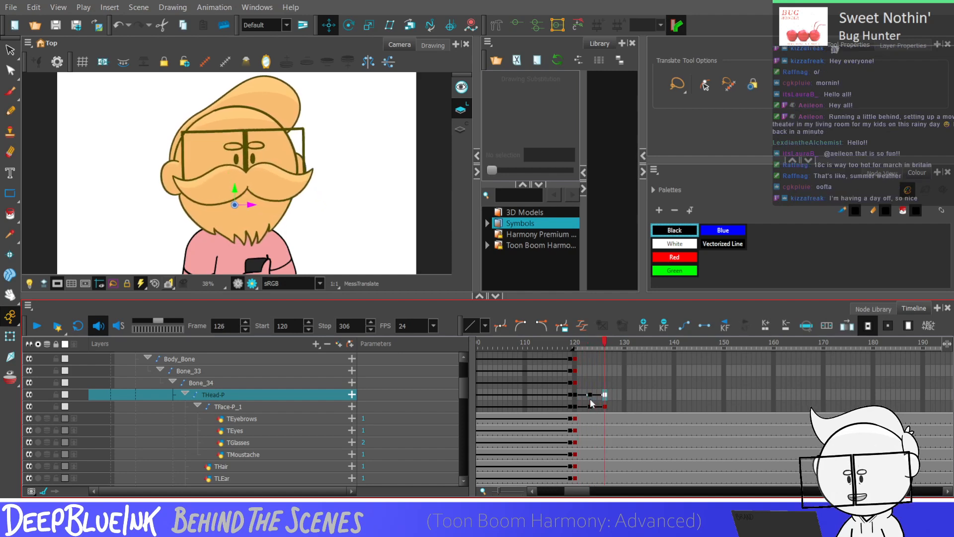
click(589, 394)
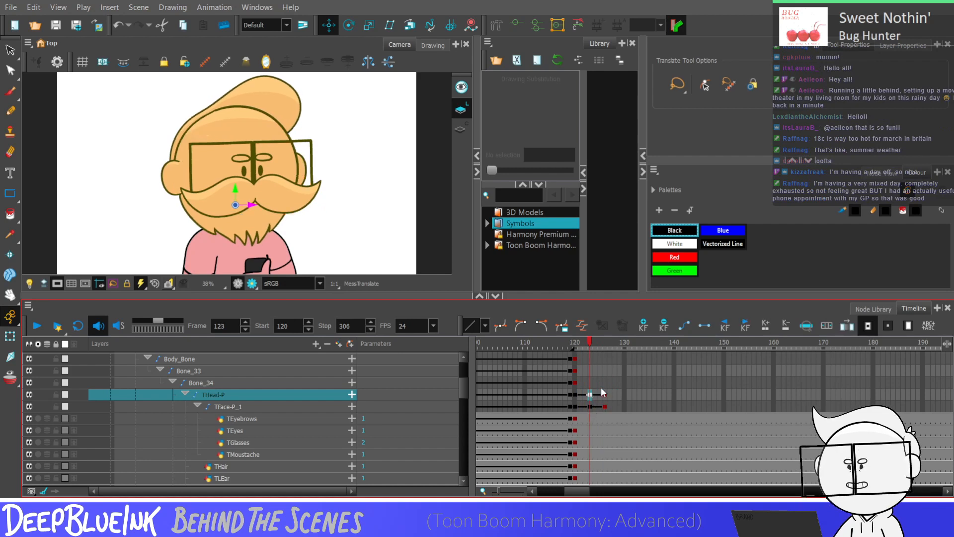
Keyframe the Bone_35-P peg at frames 123 and 126, nudging the right arm slightly left in the camera view at frame 126
click(590, 418)
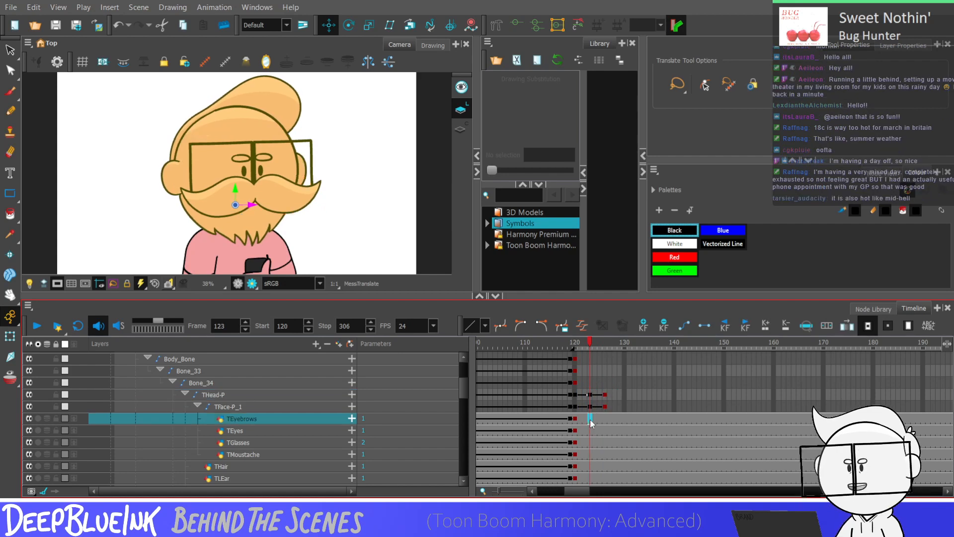
drag(464, 392, 457, 406)
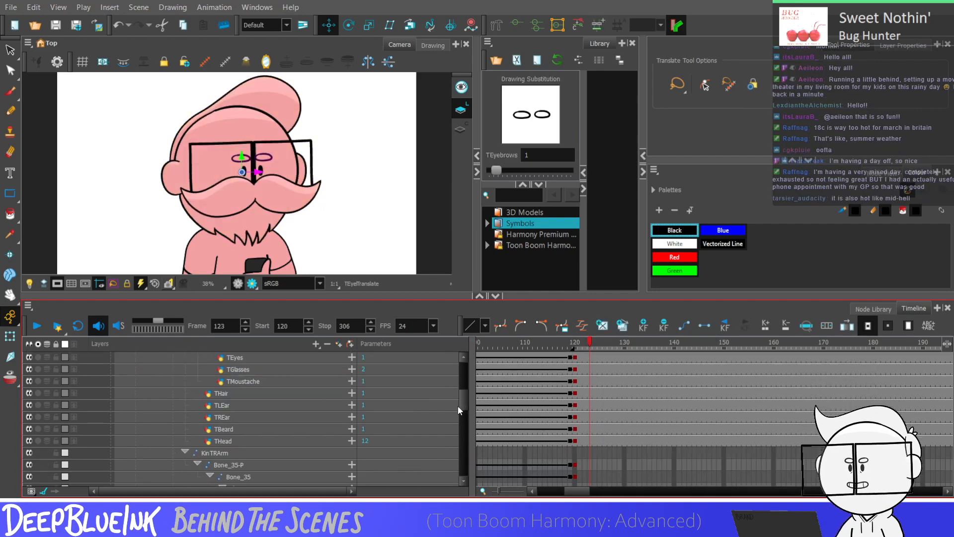
click(590, 464)
drag(591, 462, 591, 429)
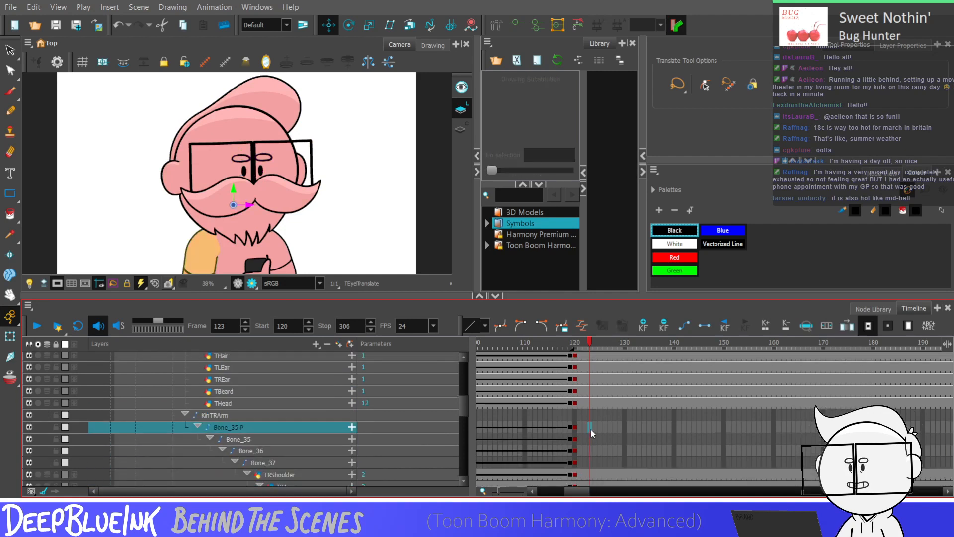
click(605, 427)
key(shift+t)
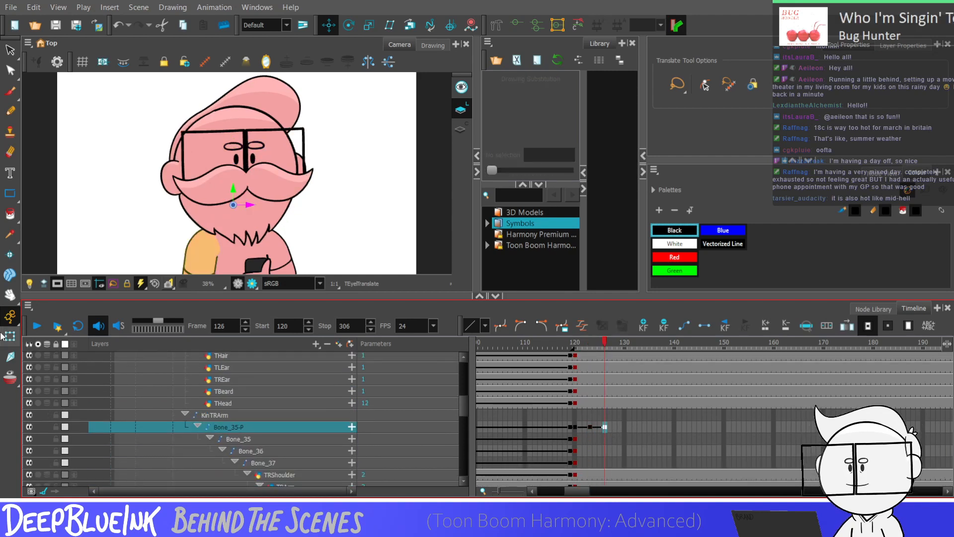
key(Left)
key(Left)
key(Left)
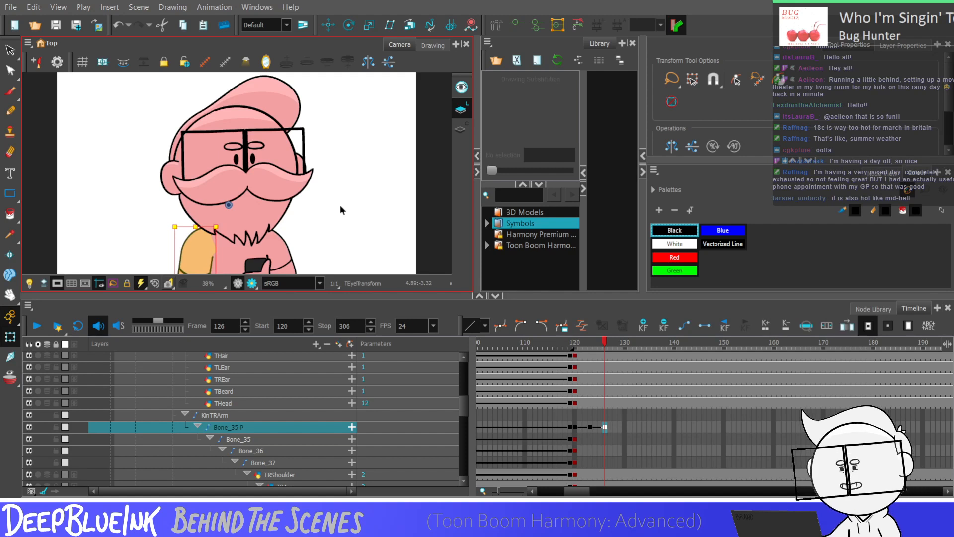
drag(590, 426, 603, 429)
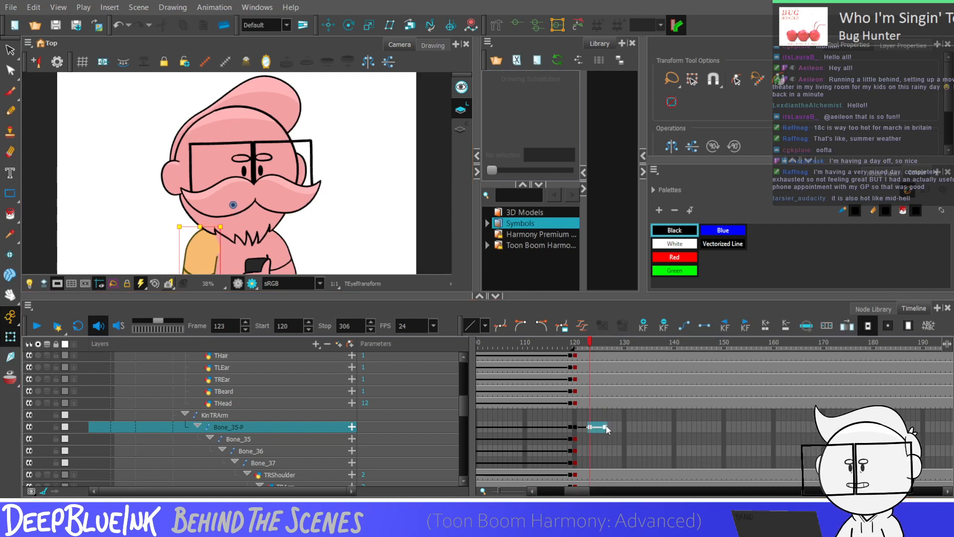
Add keyframes to the left arm's Bone_35-P_1 peg at frames 123 and 126
click(591, 438)
drag(464, 408, 464, 411)
scroll(520, 435, down, 4)
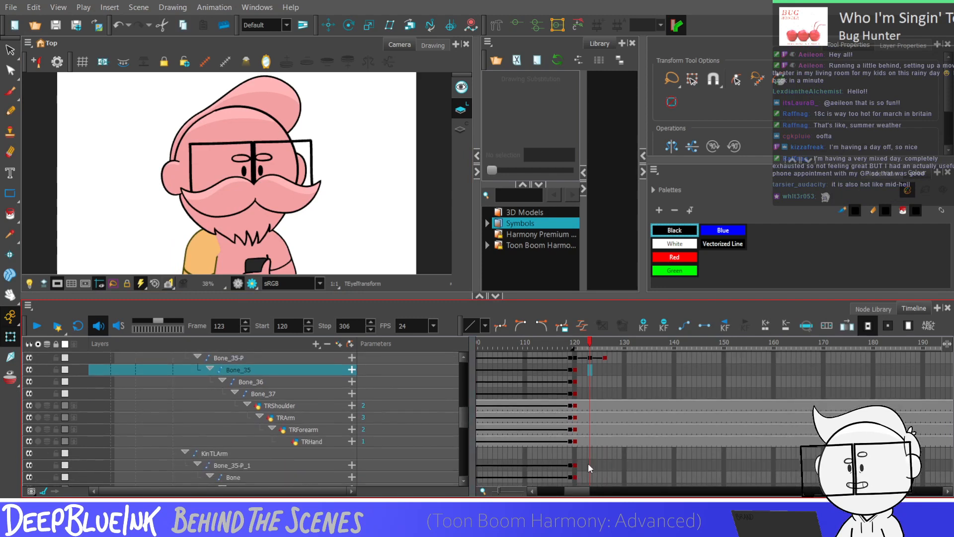
click(590, 465)
click(604, 466)
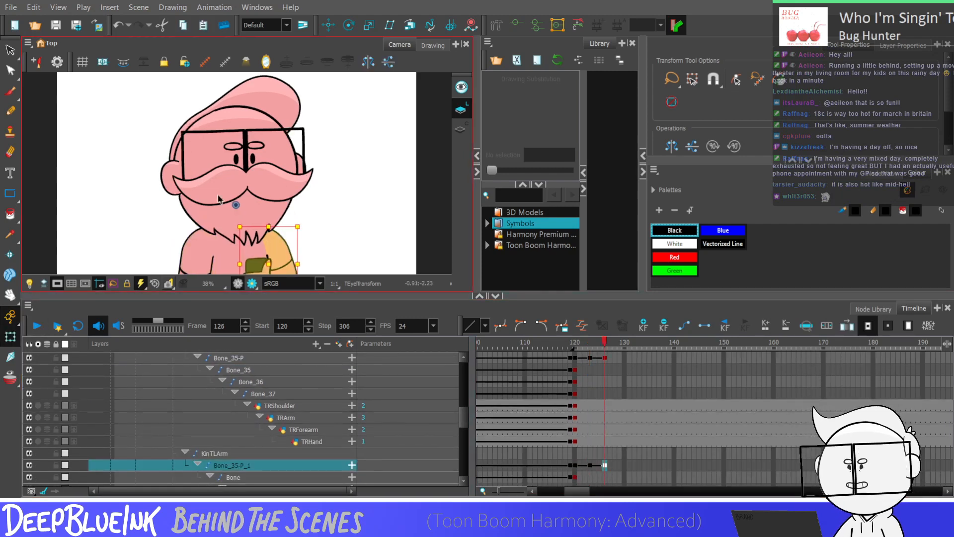
click(590, 465)
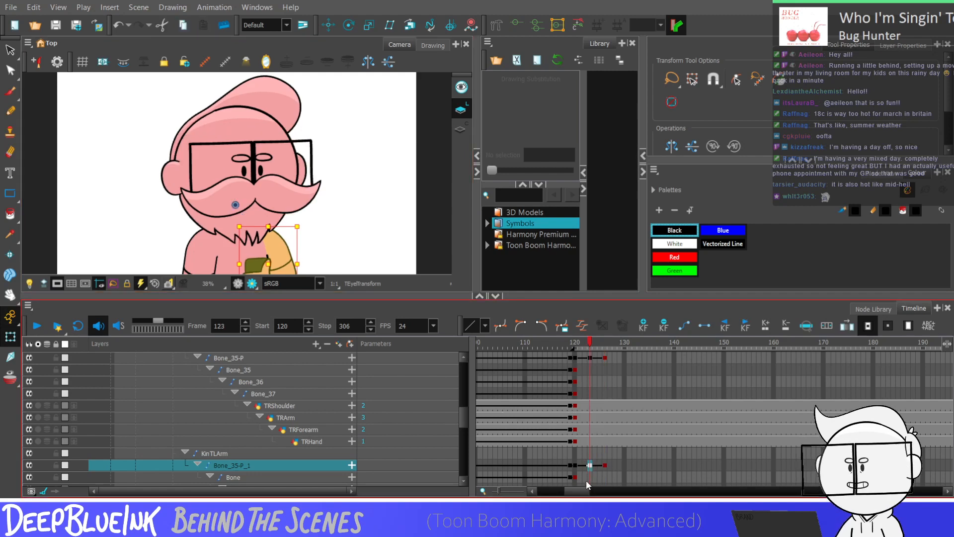
Keyframe Bone, Bone_38 and Bone_39 at frames 123 and 126, rotating the phone-holding arm downward at frame 126
scroll(624, 447, down, 1)
drag(590, 447, 605, 470)
key(F6)
key(F6)
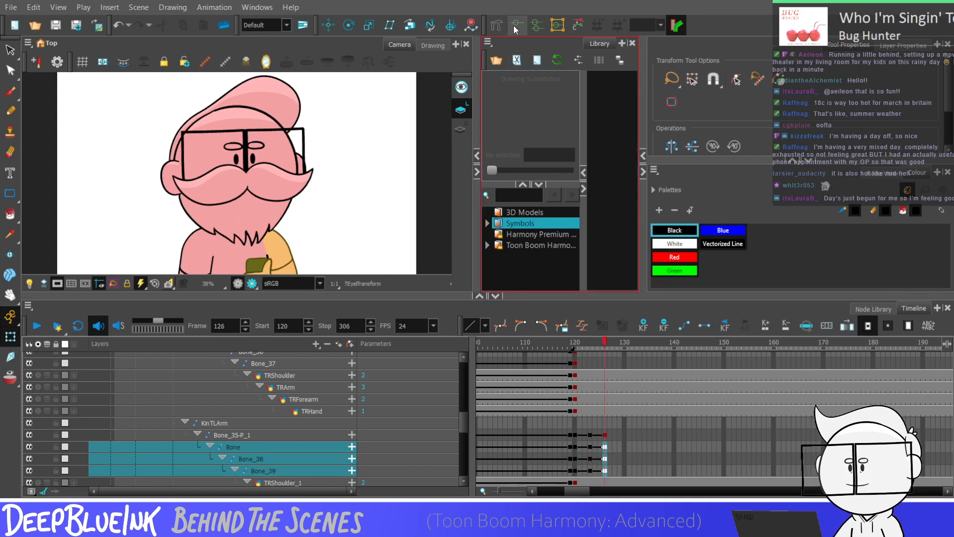
scroll(321, 74, down, 3)
scroll(277, 248, up, 3)
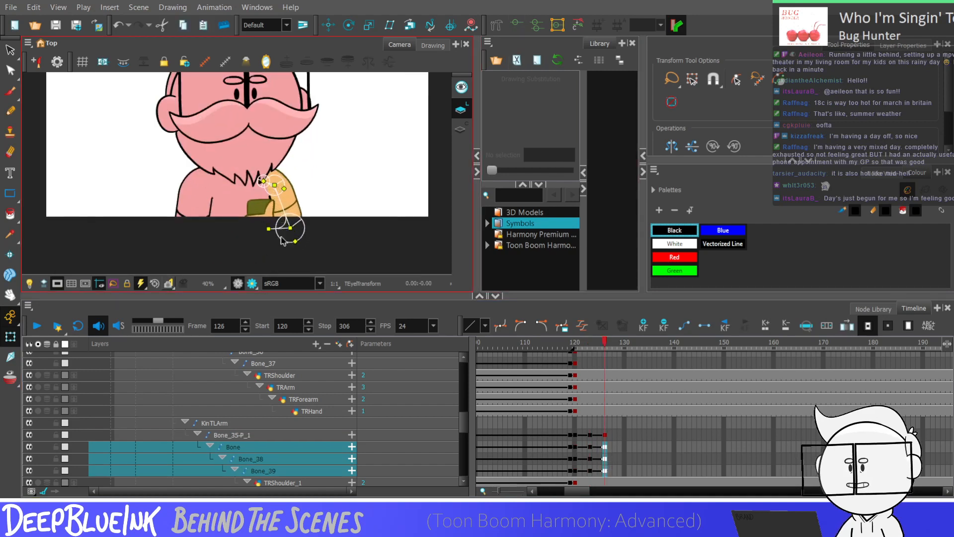
scroll(280, 237, up, 2)
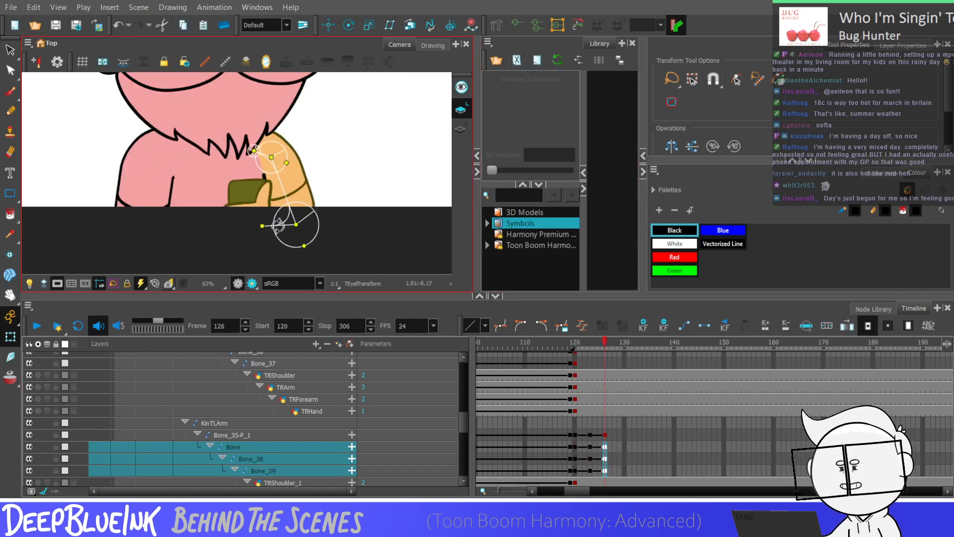
drag(263, 225, 288, 264)
click(297, 241)
Select the left arm's keyframes from Bone_35-P_1 to Bone_39 at frames 123 and 126, and clear the selection
drag(591, 466, 604, 435)
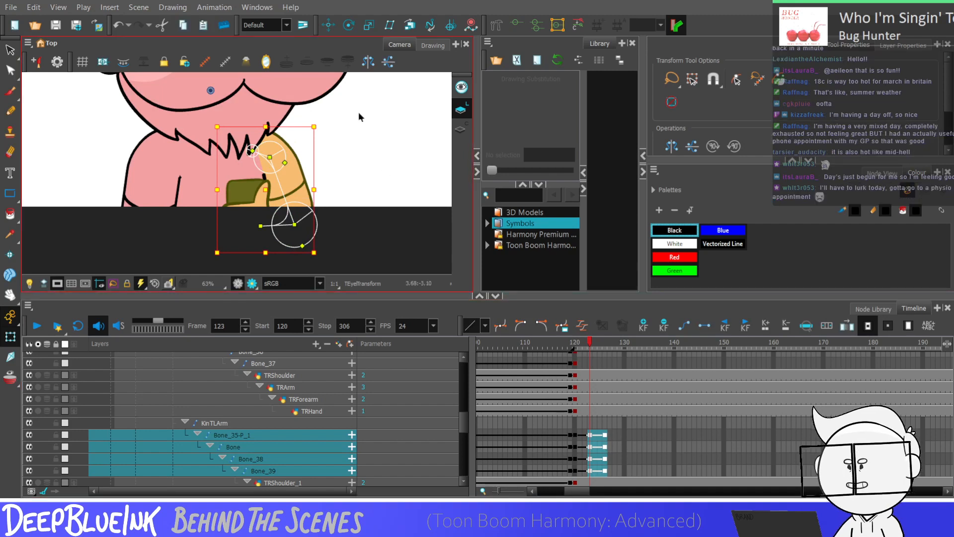
click(591, 423)
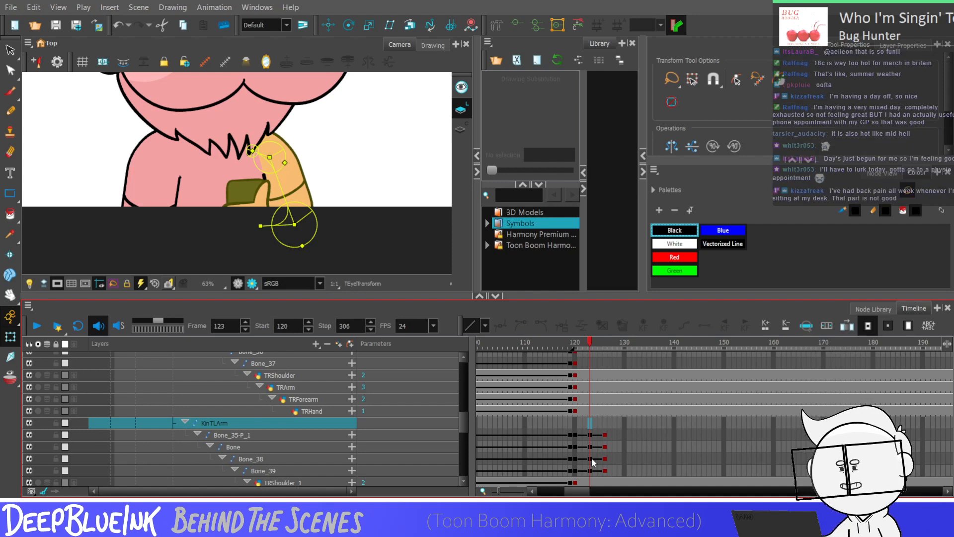
drag(589, 434, 606, 471)
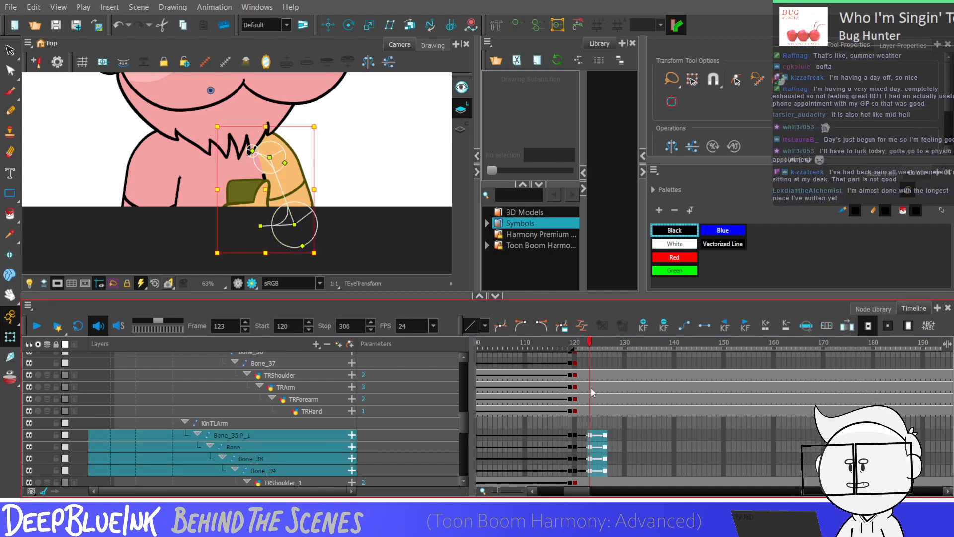
click(591, 435)
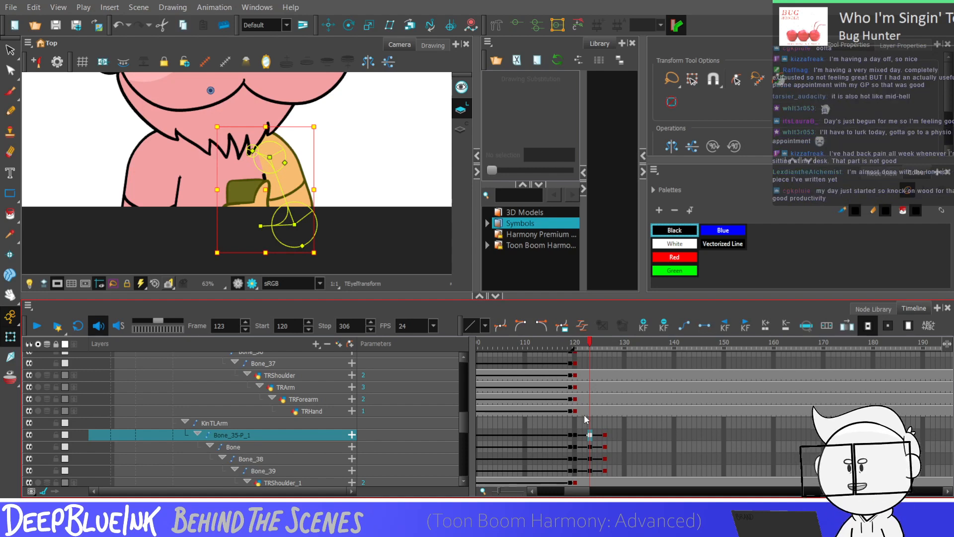
click(401, 180)
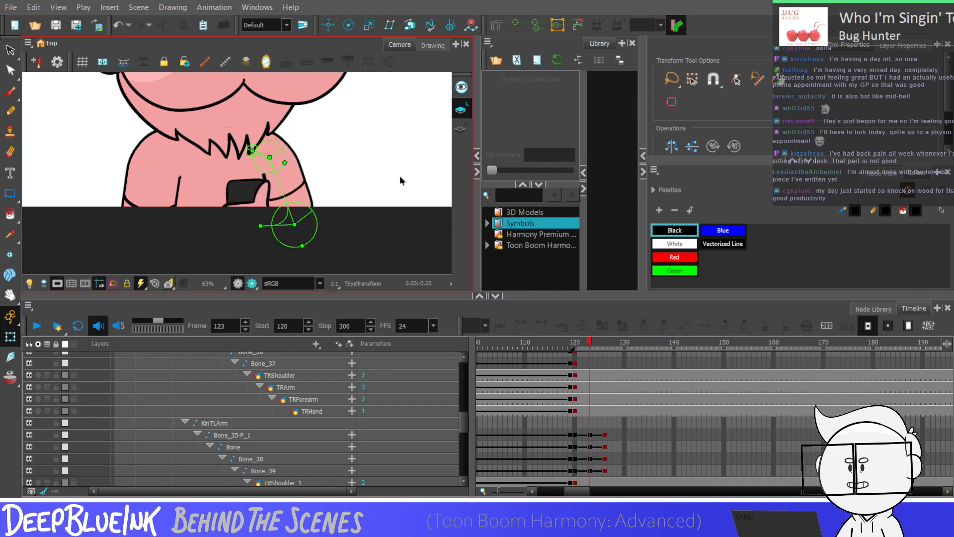
Restore the full camera view and flip between frames 123 and 126 to check the head and arm movement
key(shift+c)
key(shift+m)
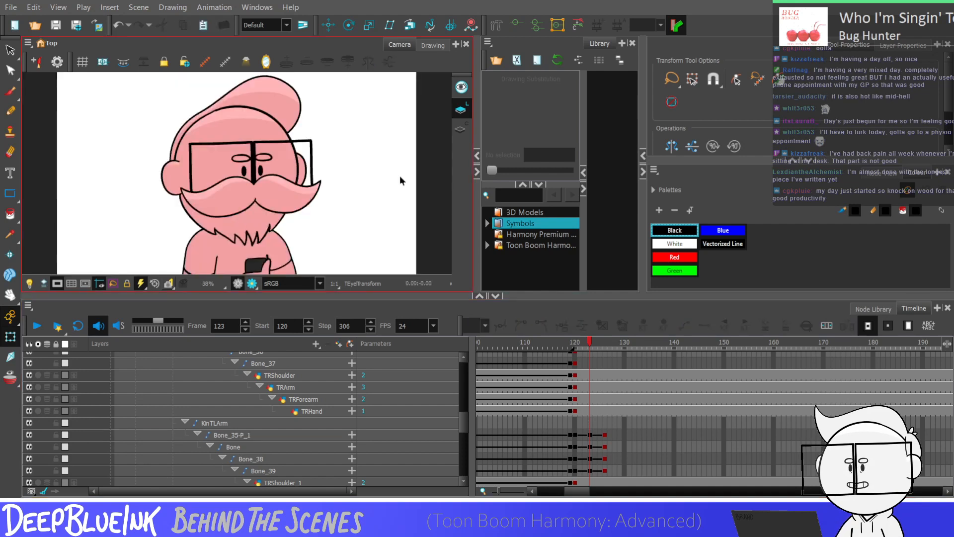
key(period)
key(period)
key(period)
key(comma)
key(comma)
key(comma)
key(period)
key(period)
key(period)
key(comma)
key(comma)
key(comma)
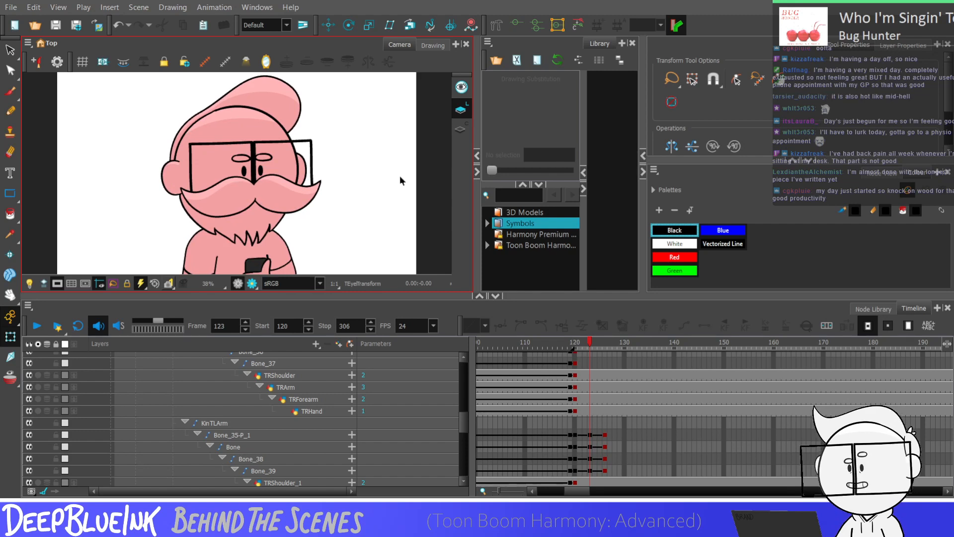
Select the left arm keyframes, narrow down to Bone_38 at frame 123, and flip through the neighbouring frames to review the arm drop
drag(590, 471, 605, 439)
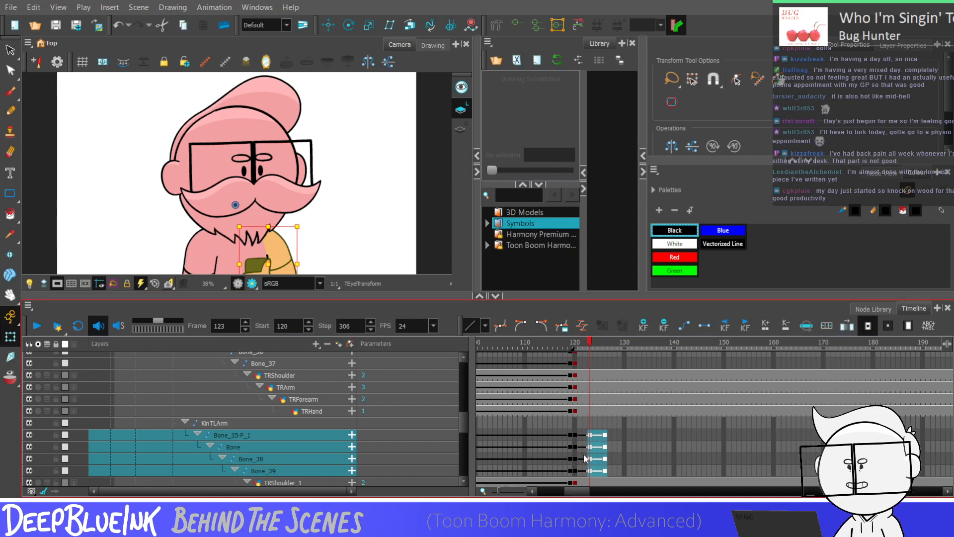
click(591, 459)
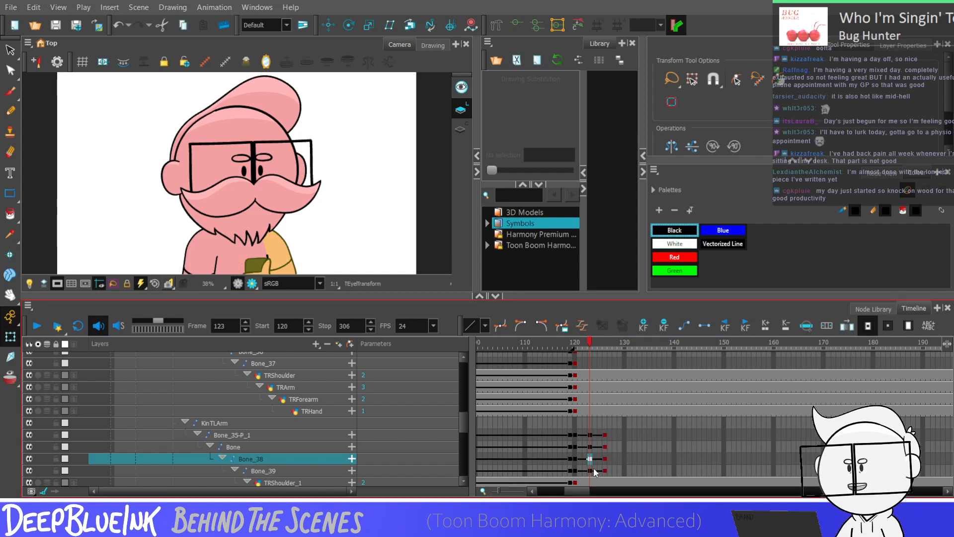
key(period)
key(period)
key(period)
key(period)
key(comma)
key(comma)
key(comma)
key(comma)
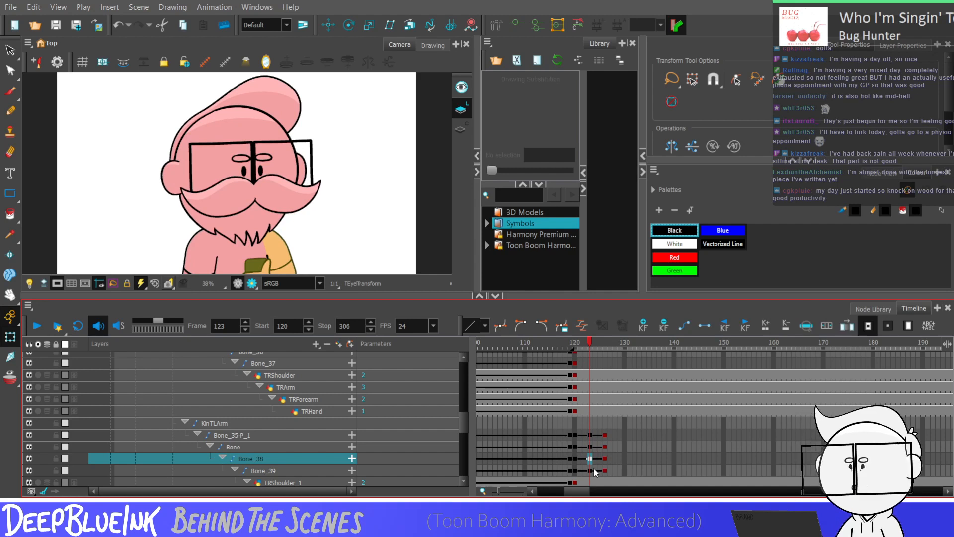
key(comma)
key(period)
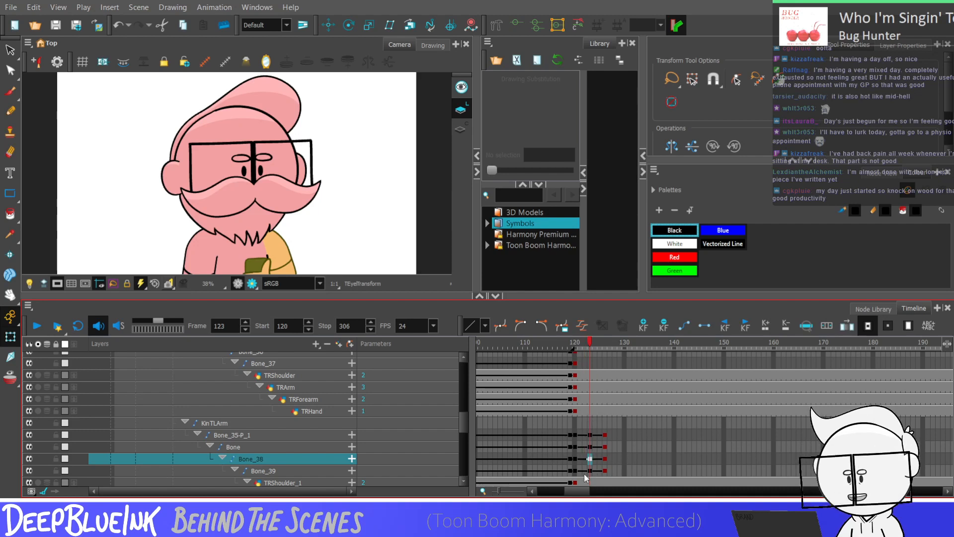
Select the Bone_35-P_1 to Bone_39 keyframes again and step through frames 122 to 126 to inspect the in-between arm poses
drag(589, 471, 605, 437)
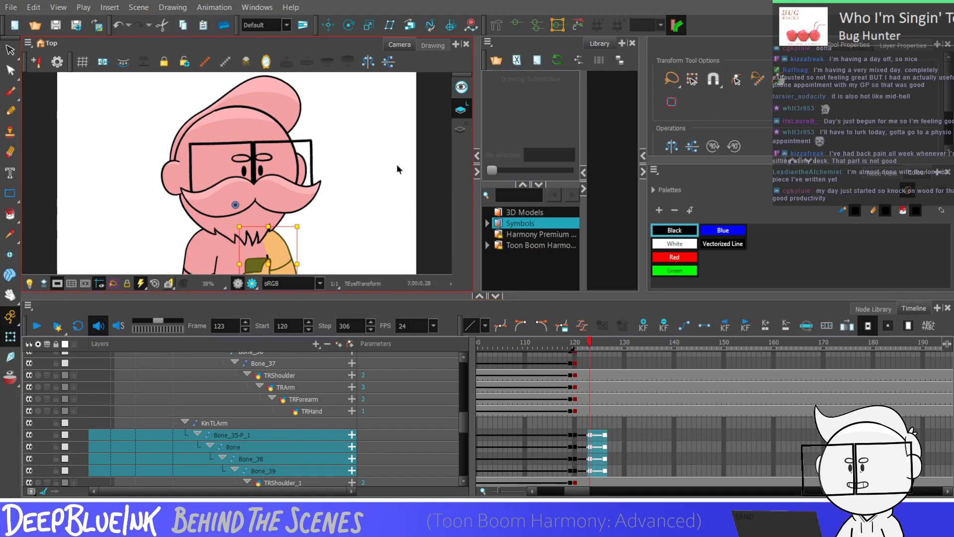
key(period)
key(comma)
key(comma)
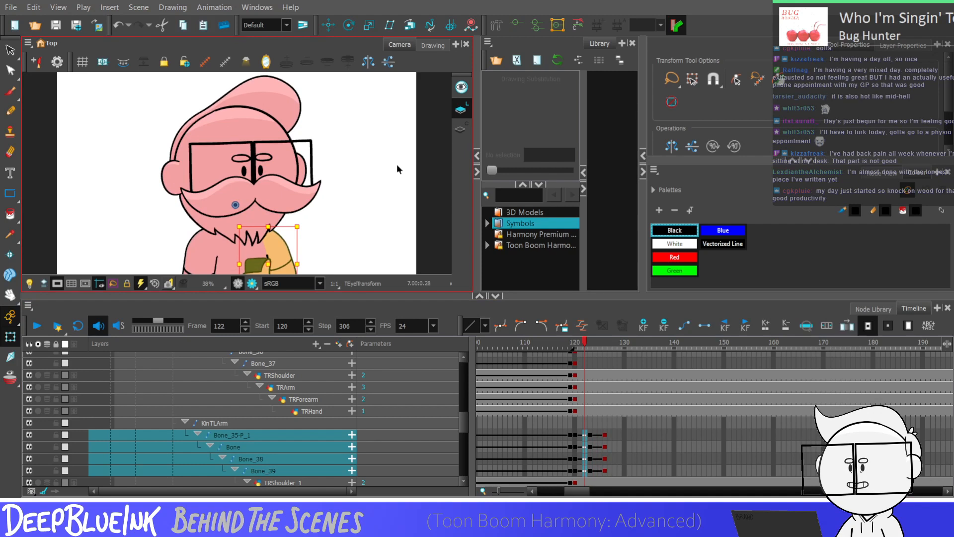
key(period)
key(period)
key(period)
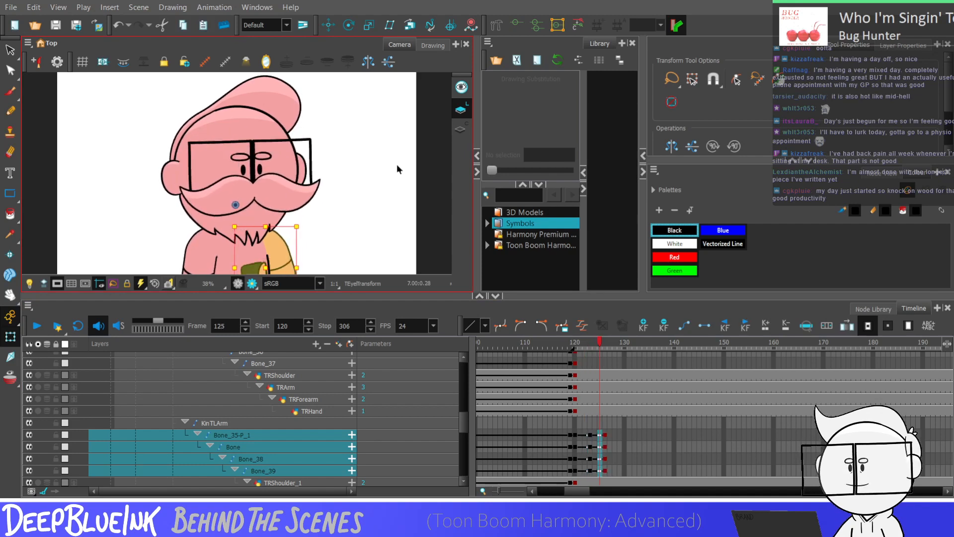
key(period)
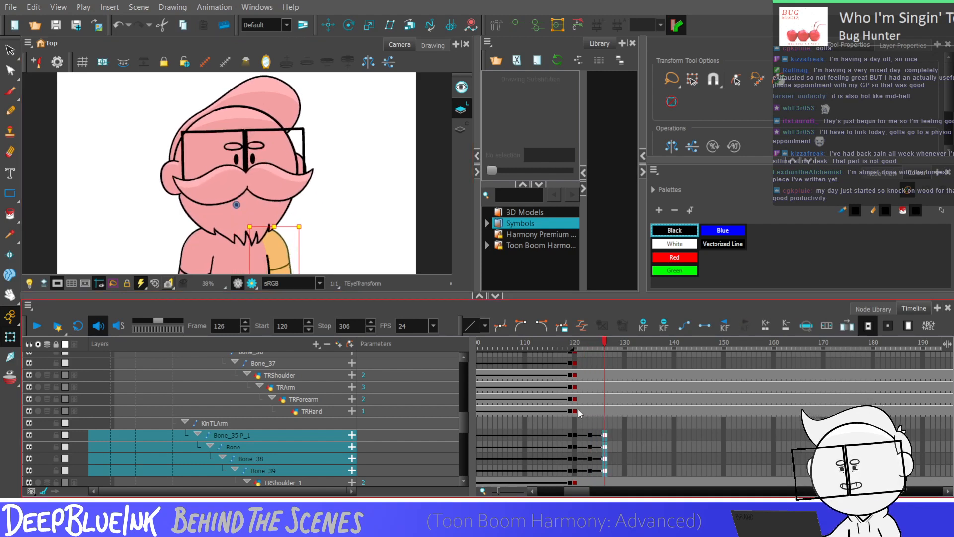
Add keyframes to the TLEar and TREar layers at frames 123 and 126
click(591, 411)
scroll(464, 403, up, 5)
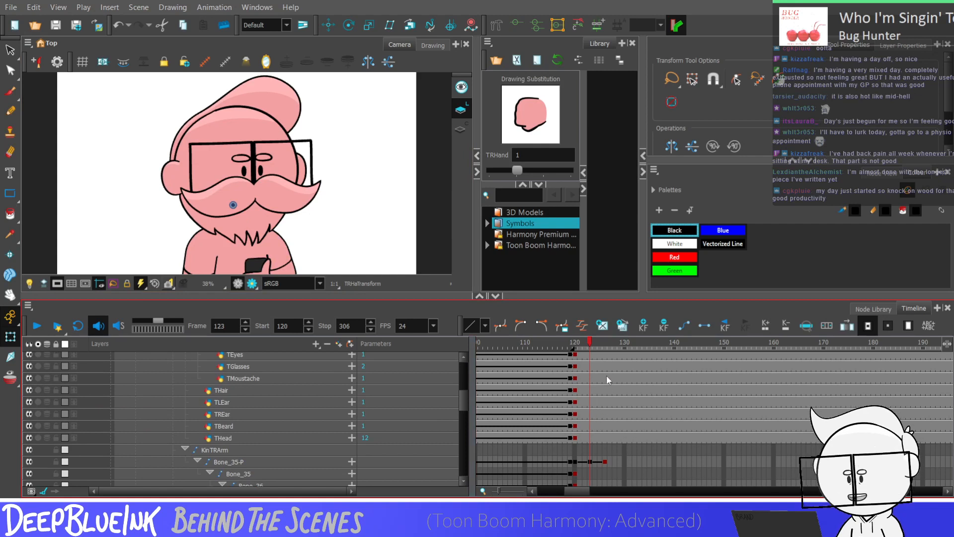
click(589, 413)
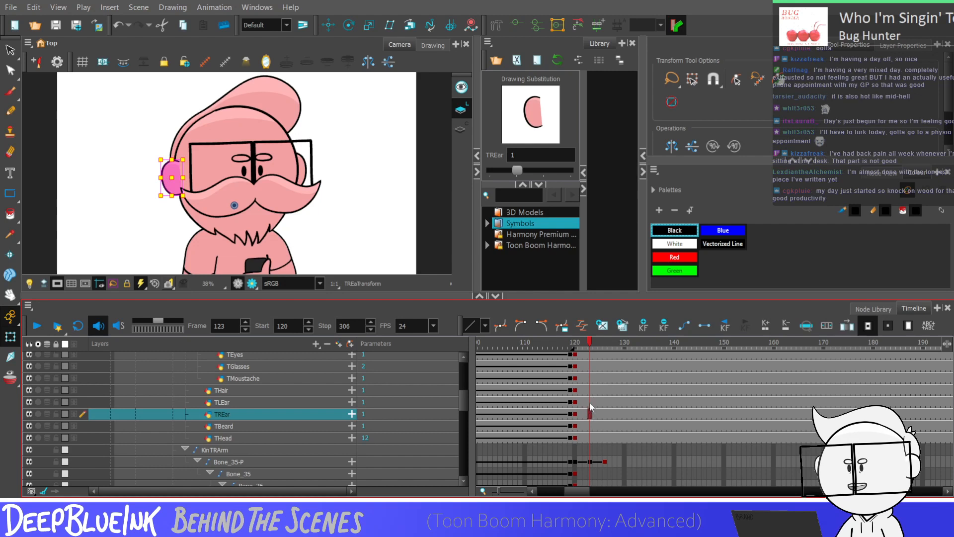
click(591, 402)
drag(590, 402, 605, 415)
key(F6)
key(F6)
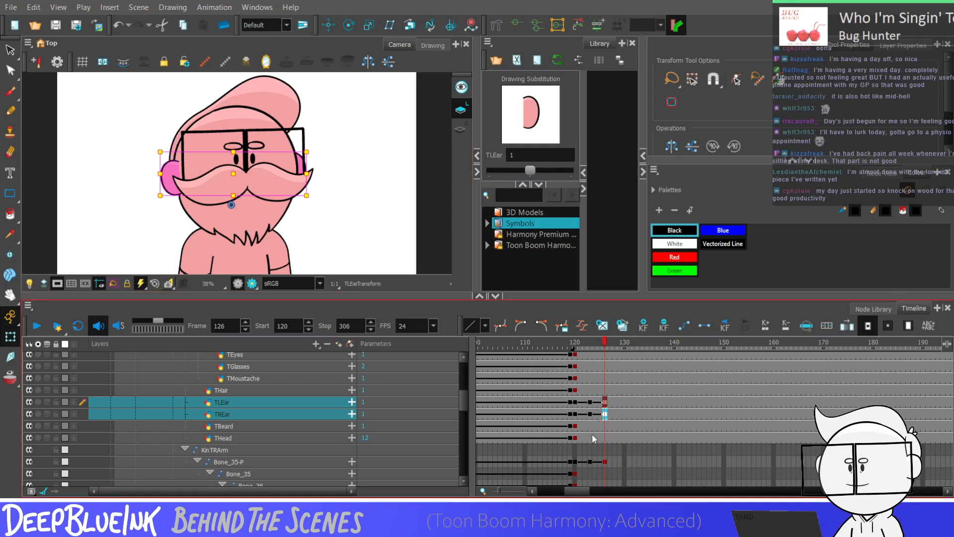
Nudge the right ear, TREar, slightly left at frame 126 and select its keyframes at frames 123 and 126
click(604, 417)
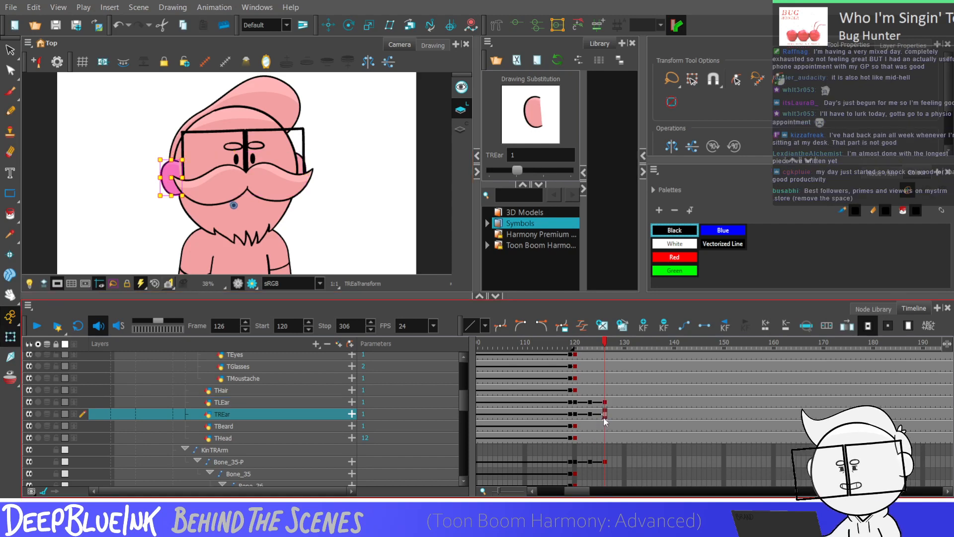
key(Left)
key(Left)
key(Left)
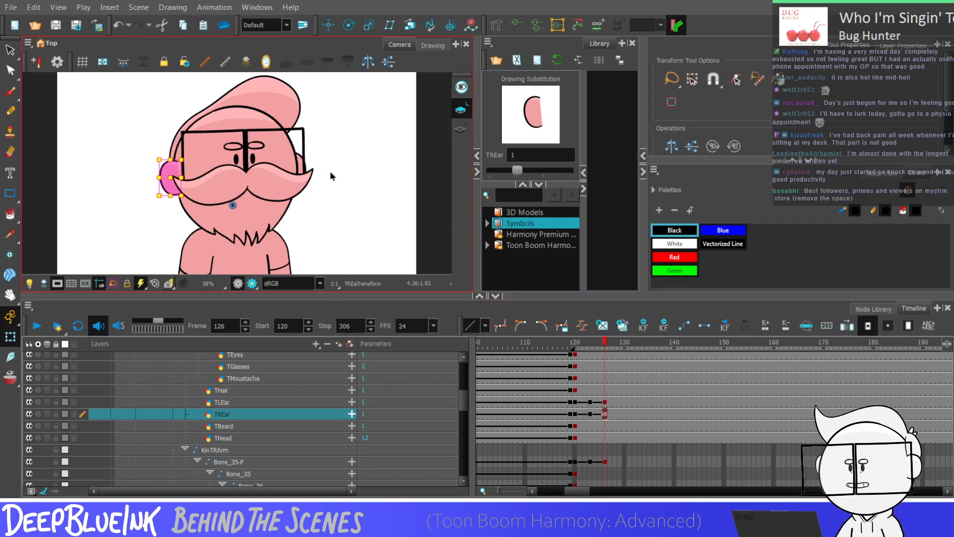
drag(590, 414, 605, 410)
Nudge the left ear, TLEar, to the right and slightly down at frame 126
click(605, 402)
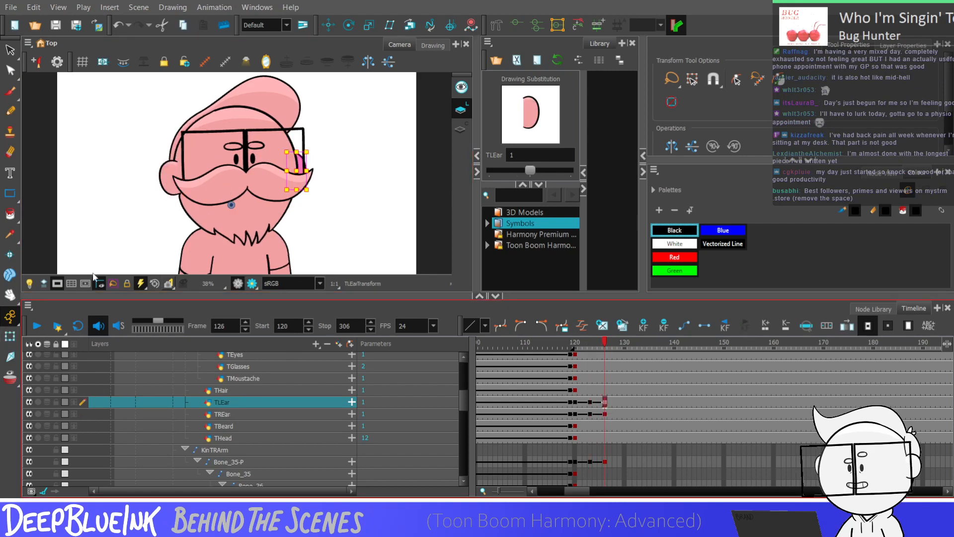
key(Right)
key(Right)
key(Right)
key(Right)
key(Right)
key(Right)
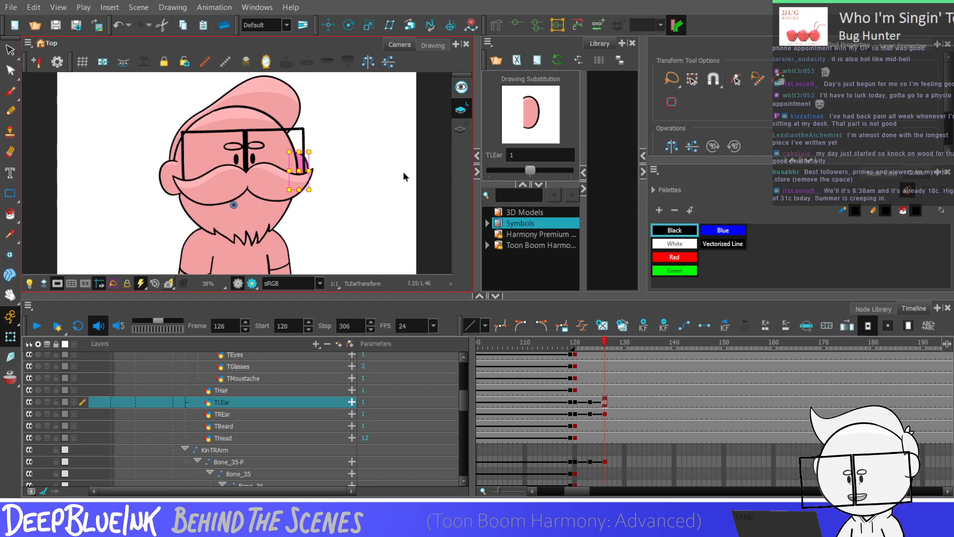
key(Down)
key(Down)
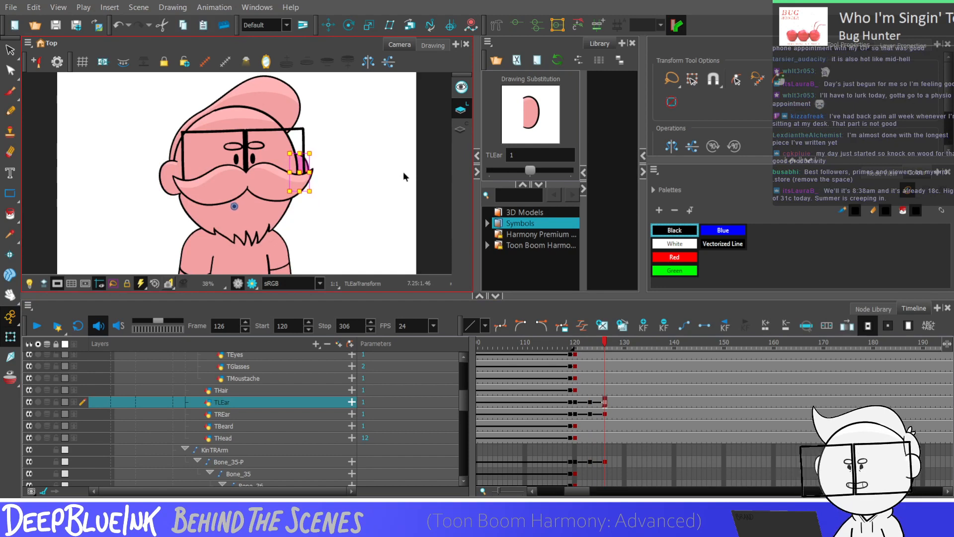
Select the TLEar and TREar keyframes at frames 123 and 126 and step through frames 122 to 126 to examine the left ear's motion
drag(605, 402, 589, 407)
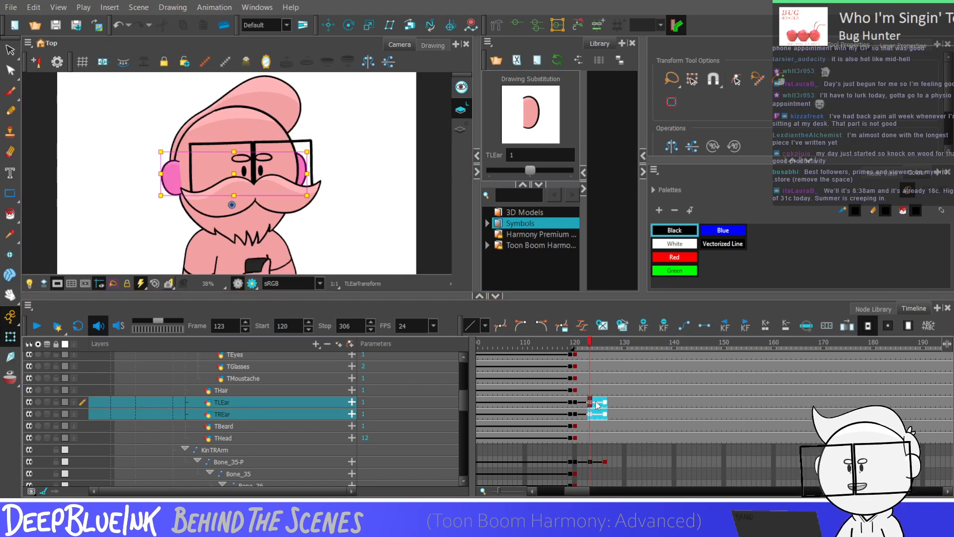
click(587, 405)
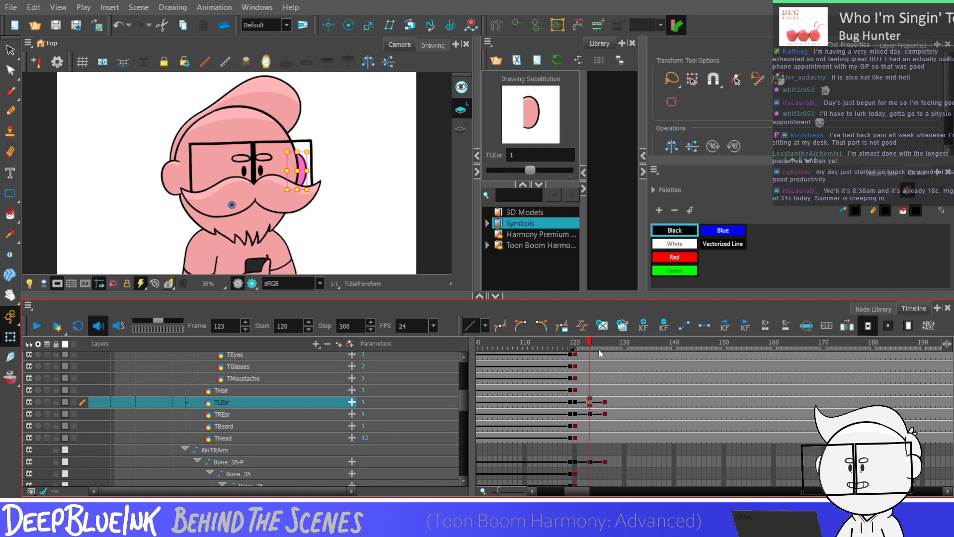
key(period)
key(period)
key(period)
key(period)
key(comma)
key(comma)
key(comma)
key(comma)
key(comma)
key(period)
key(period)
key(period)
key(period)
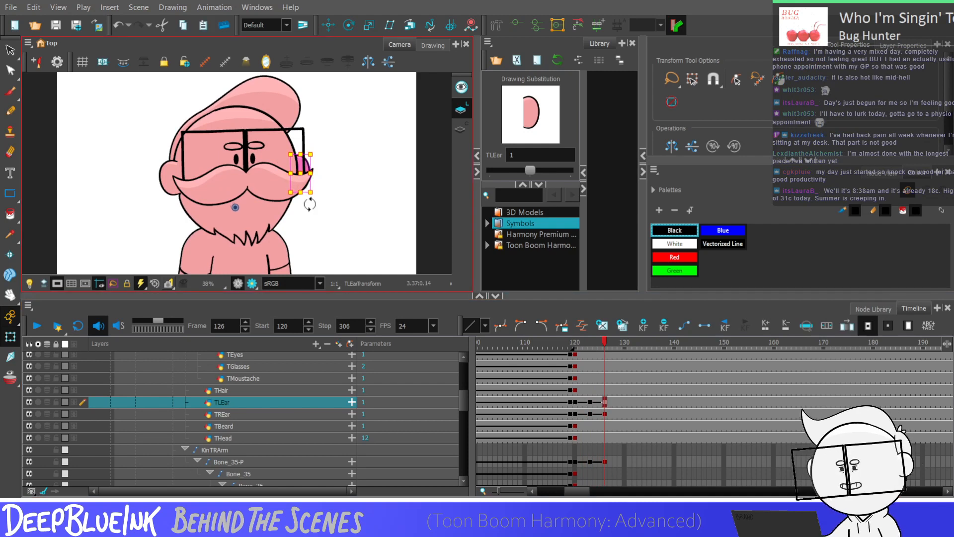
Check the keyframe range from TLEar down to Bone_35-P, and step THair through frames 123 to 126 to compare the hair with the head
drag(590, 403, 604, 412)
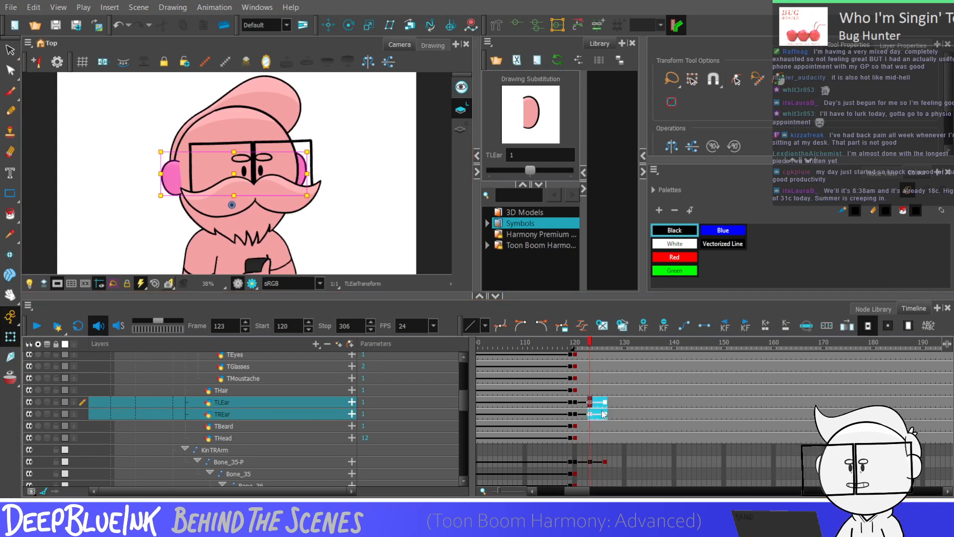
click(589, 412)
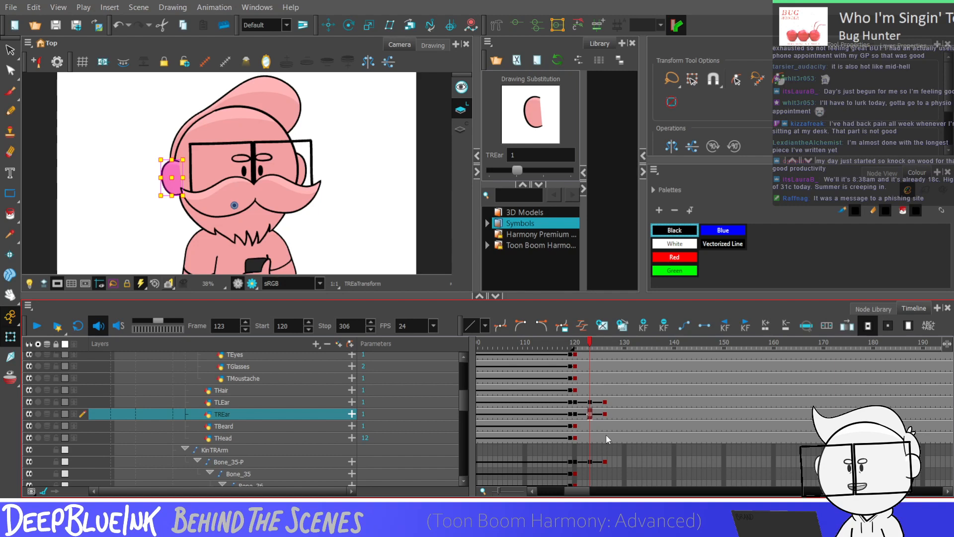
drag(589, 400, 607, 462)
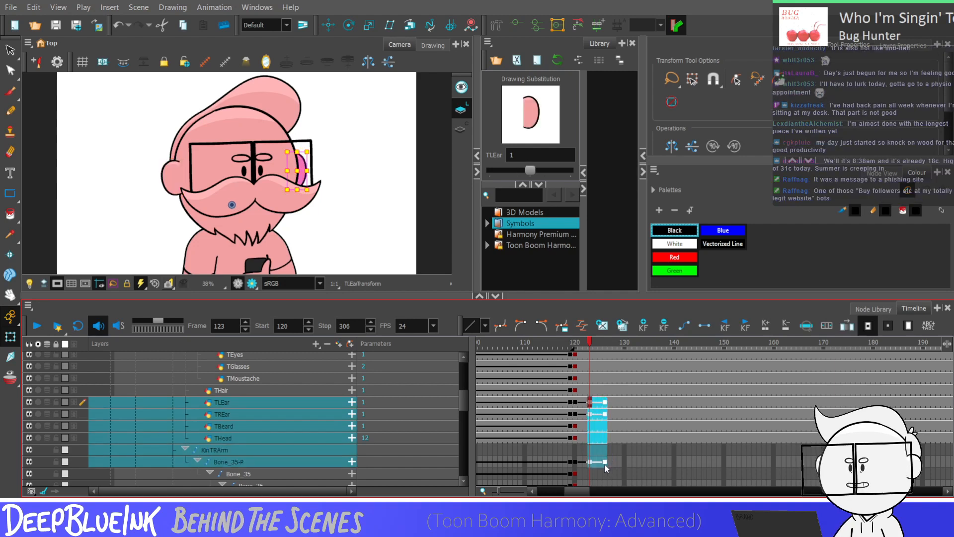
click(590, 392)
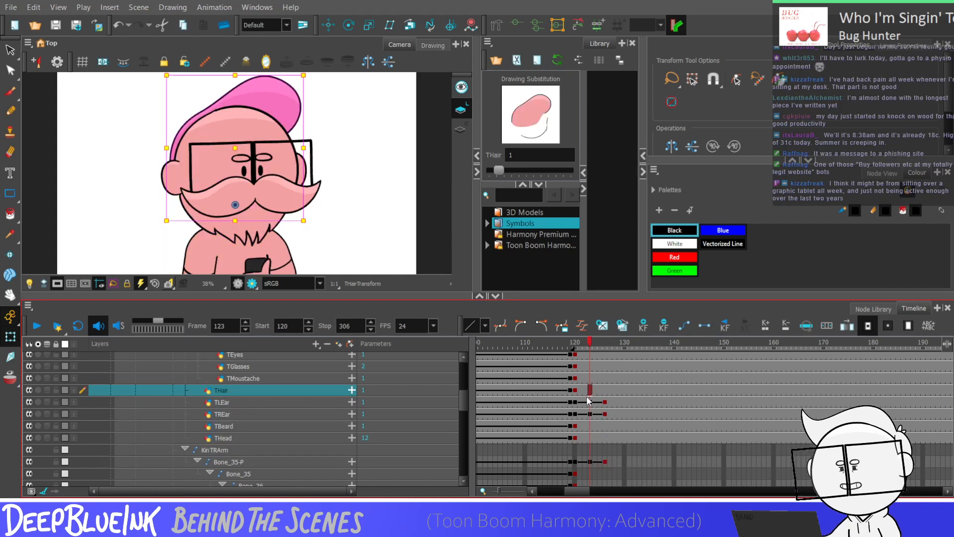
key(period)
key(period)
key(period)
key(comma)
key(comma)
key(comma)
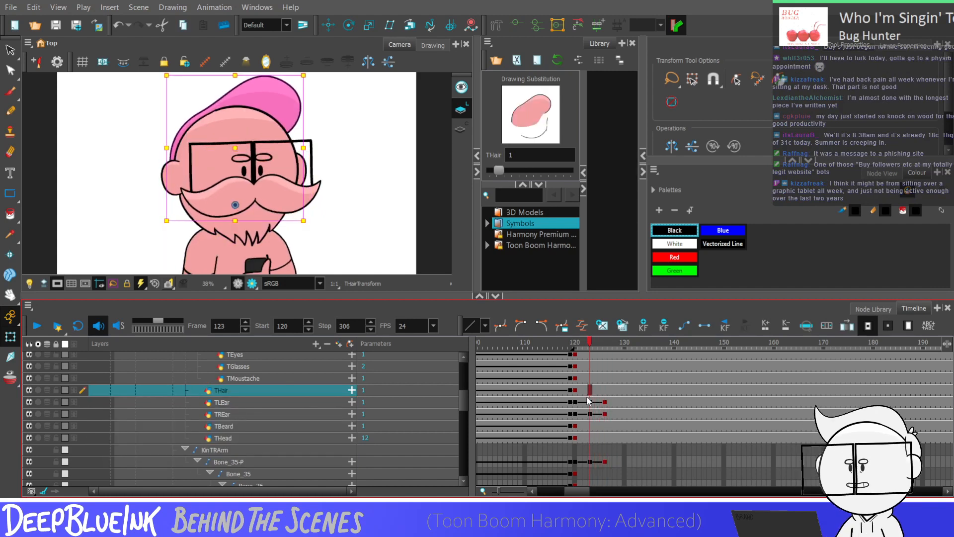
Reselect the TLEar and TREar keyframes at frames 123 and 126 and step through frames 121 to 126 to compare both ears
drag(463, 401, 464, 397)
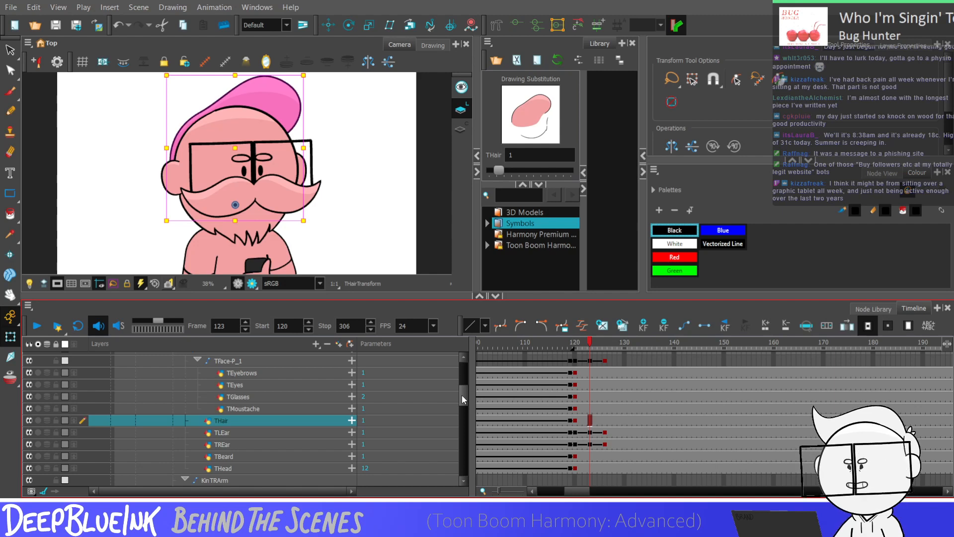
mouse_move(591, 429)
mouse_down()
mouse_move(596, 444)
mouse_move(605, 434)
mouse_up()
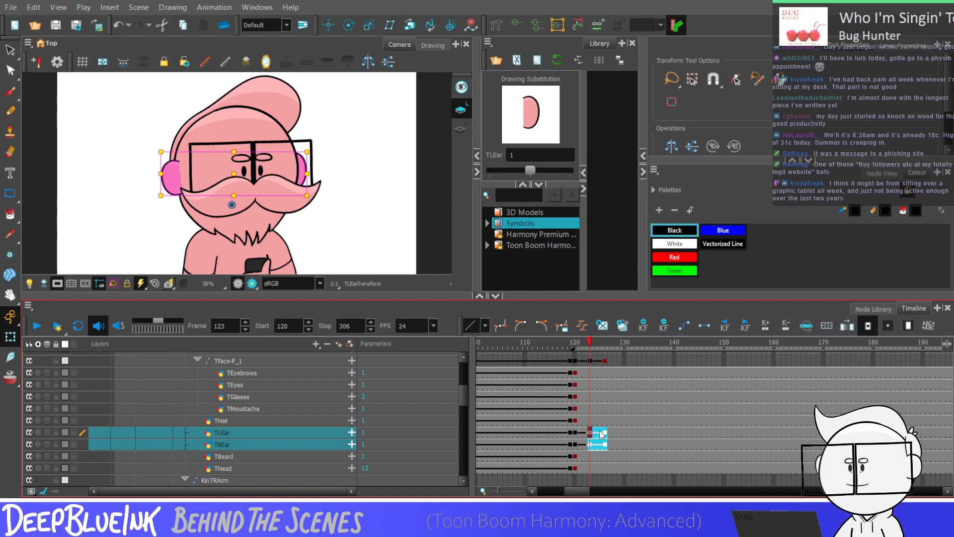
key(comma)
key(comma)
key(period)
key(period)
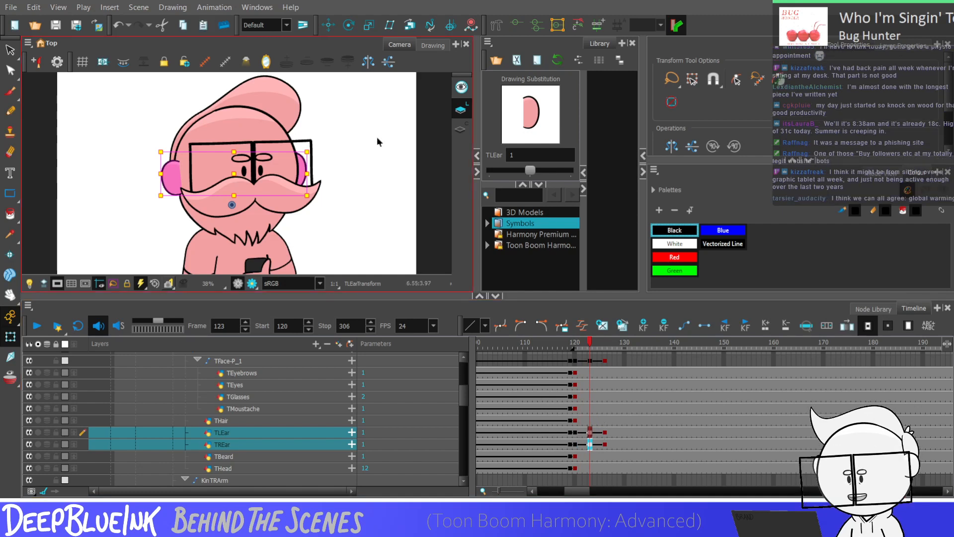
key(period)
key(period)
key(period)
key(comma)
key(comma)
key(comma)
key(period)
key(period)
key(period)
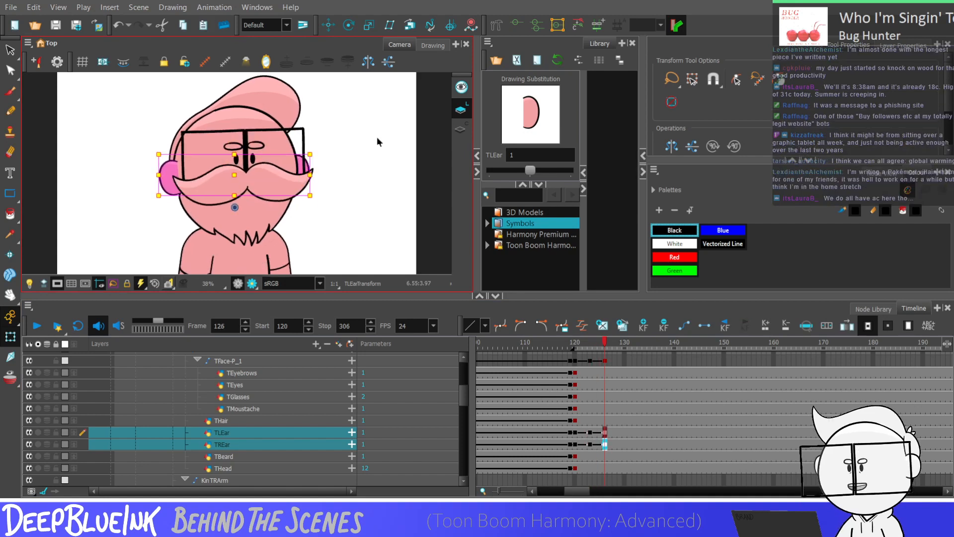
Check the TREar keyframe at frame 126 and the range from TFace-P_1 to TREar across frames 123 to 126
ctrl+click(606, 445)
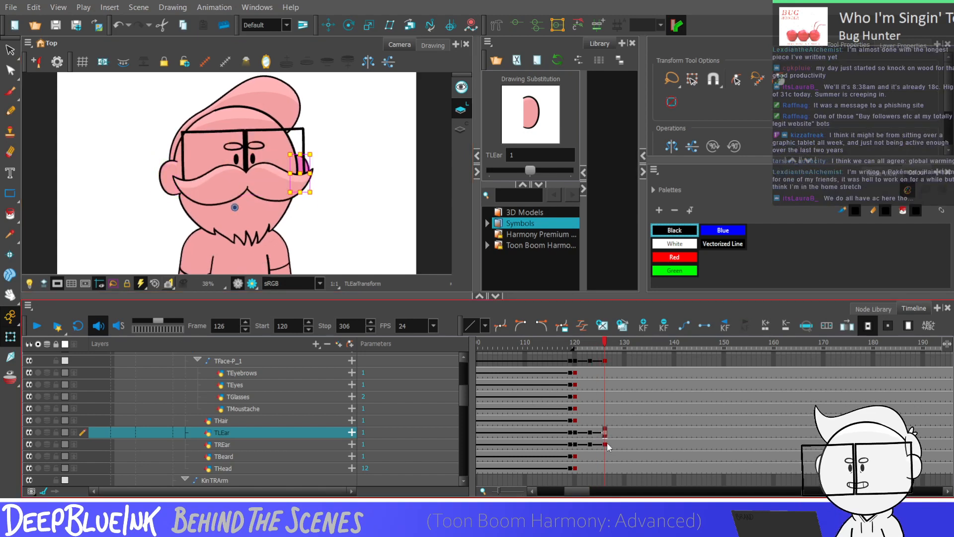
click(605, 444)
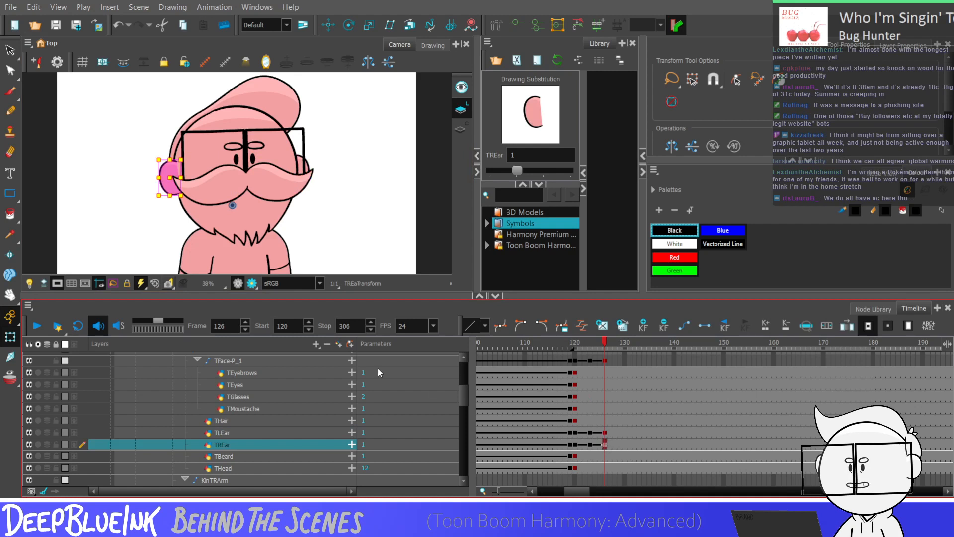
click(281, 188)
drag(590, 433, 606, 444)
drag(591, 362, 610, 441)
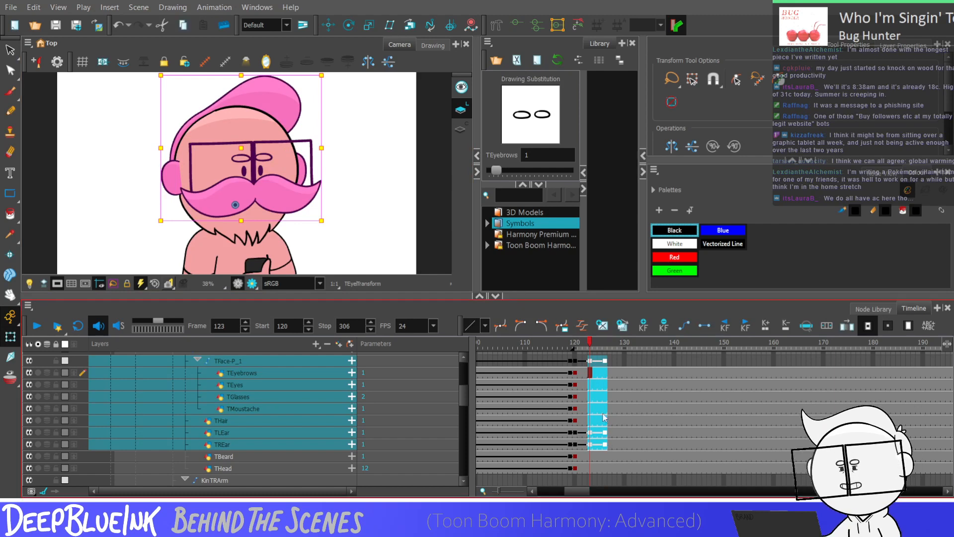
click(590, 432)
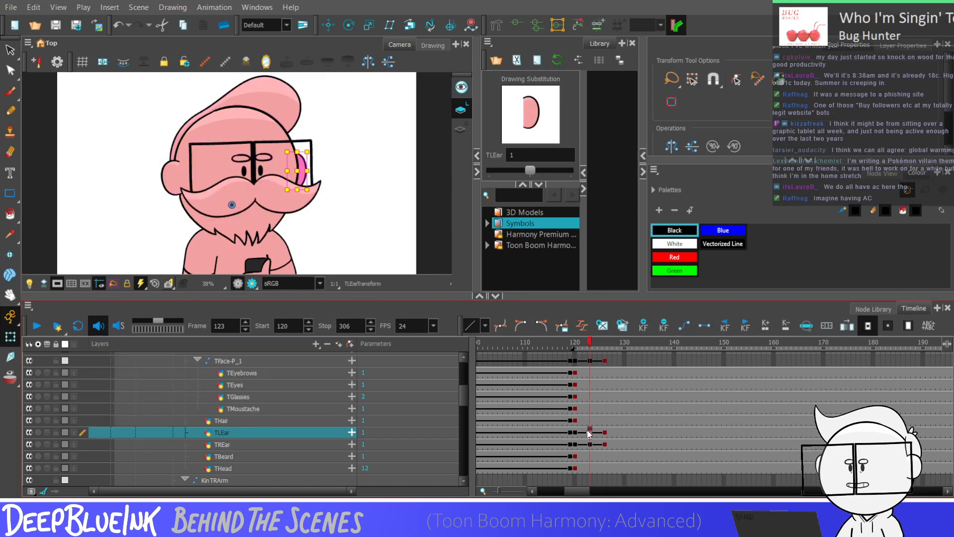
Step back and forth through frames 122 to 126 with TLEar selected to review the head movement
key(period)
key(period)
key(period)
key(comma)
key(comma)
key(comma)
key(comma)
key(period)
key(period)
key(period)
key(period)
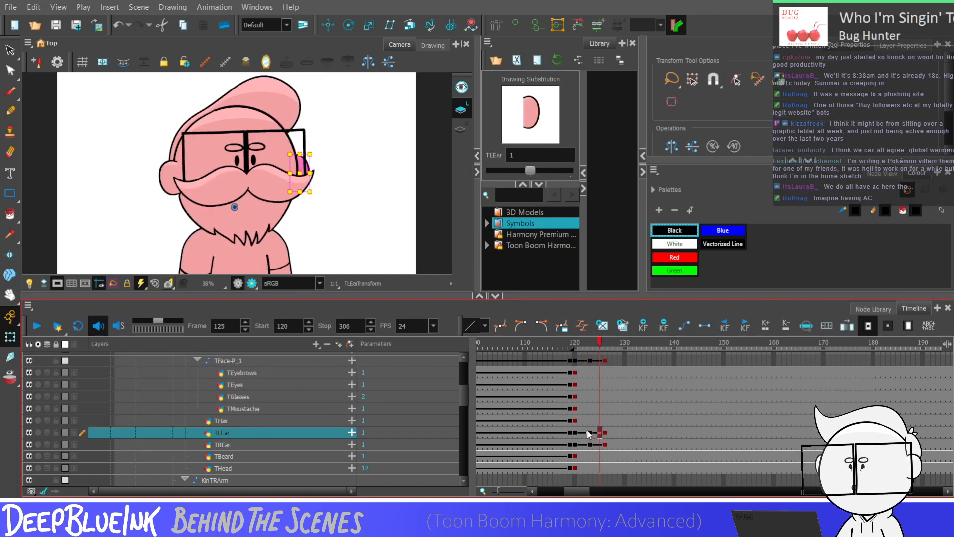
key(comma)
key(comma)
key(comma)
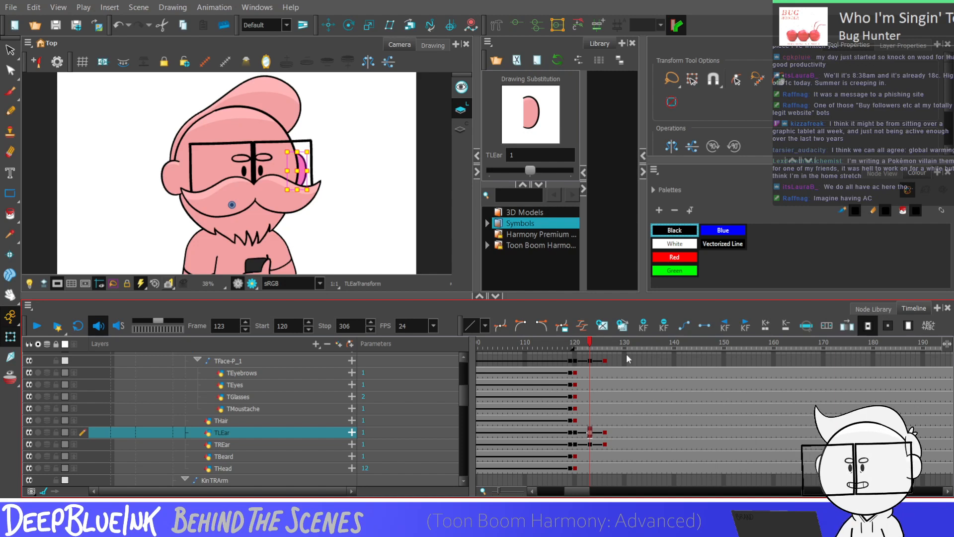
Check the face, hair and ear keyframe range, and step THair through frames 122 to 126 to examine how the hair follows the head
click(591, 441)
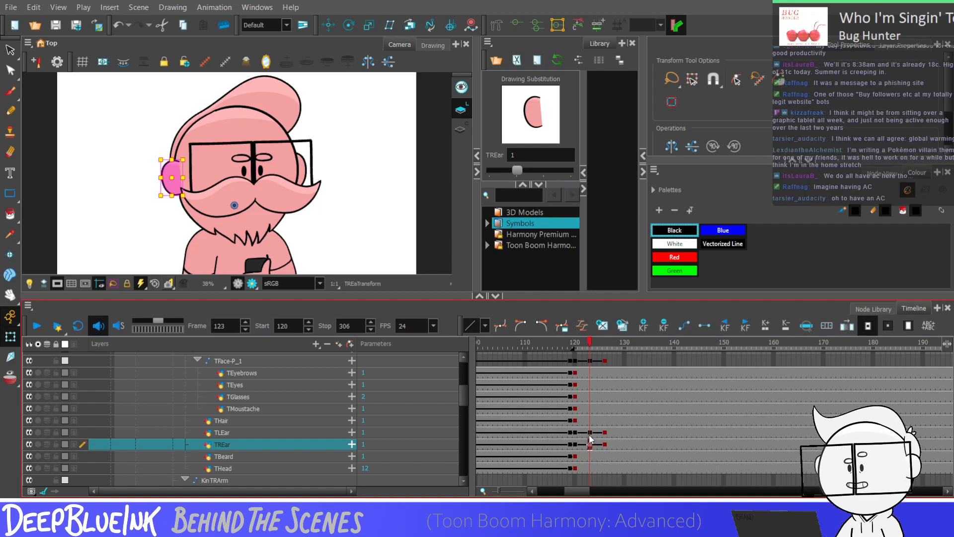
drag(591, 372, 591, 445)
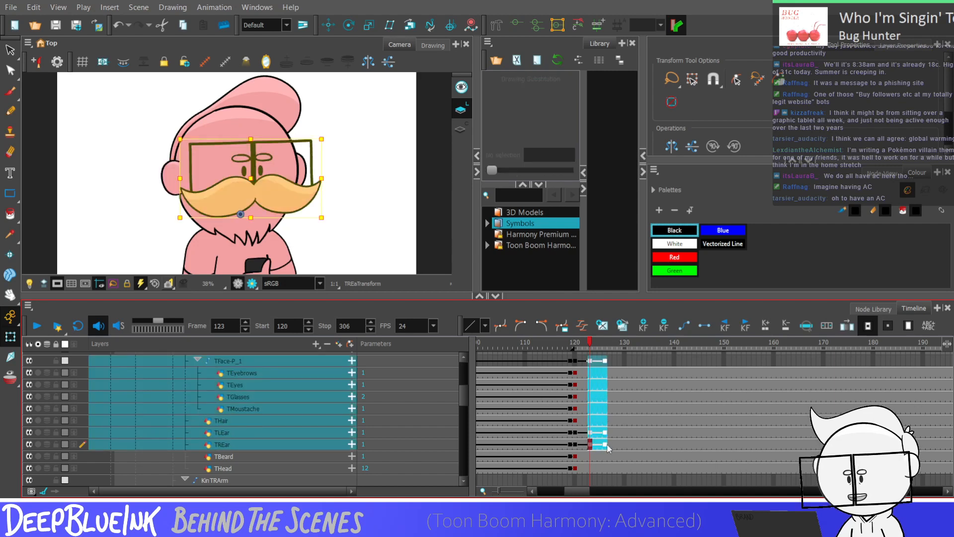
click(591, 422)
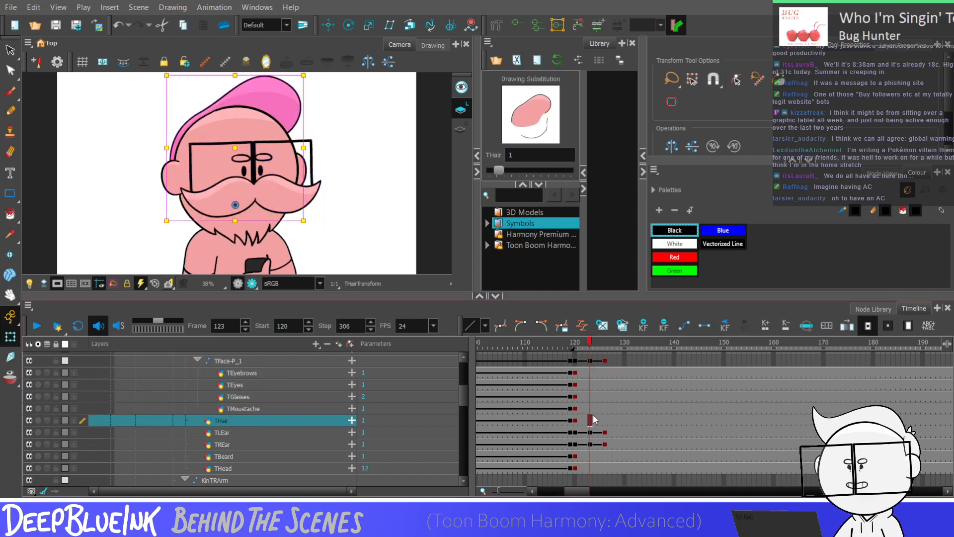
key(comma)
key(period)
key(period)
key(comma)
key(comma)
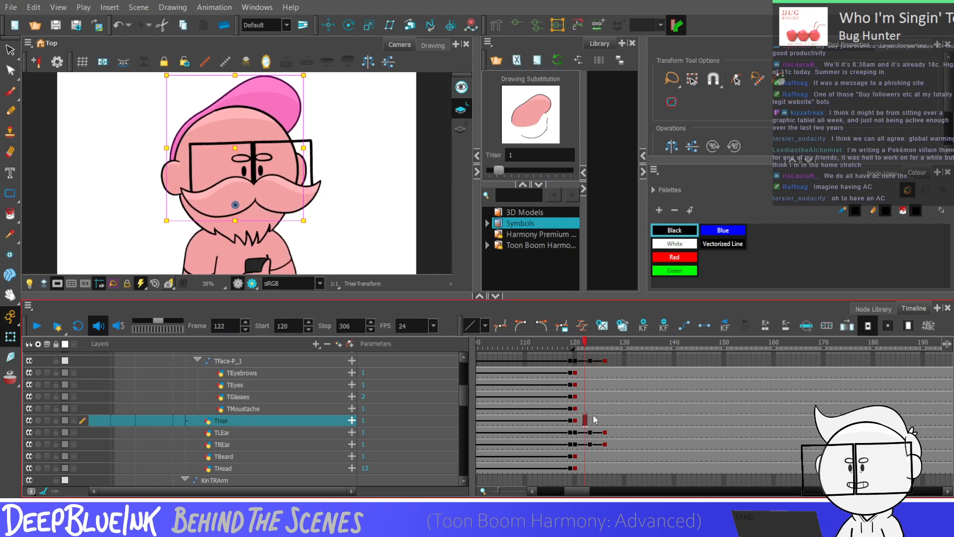
key(period)
key(period)
key(period)
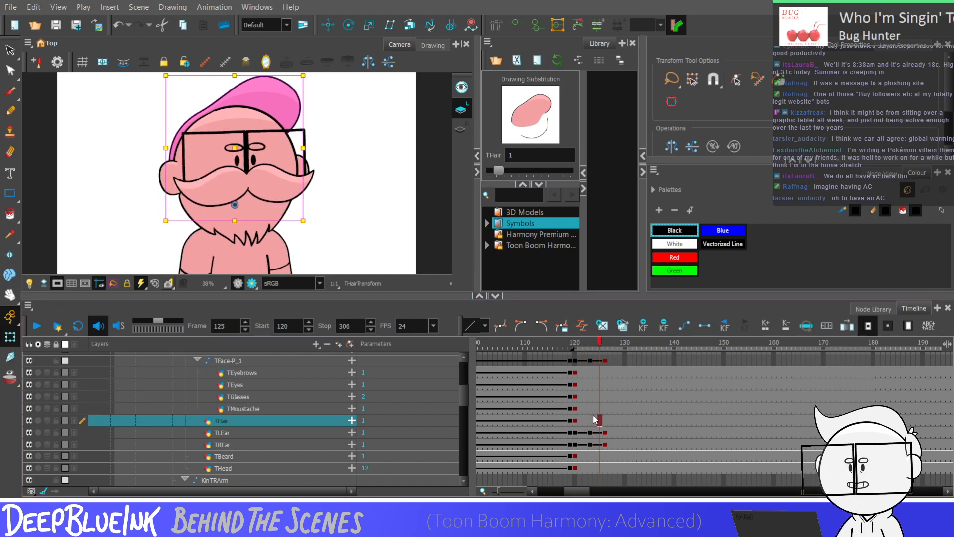
key(period)
key(comma)
key(comma)
key(comma)
key(period)
key(period)
key(period)
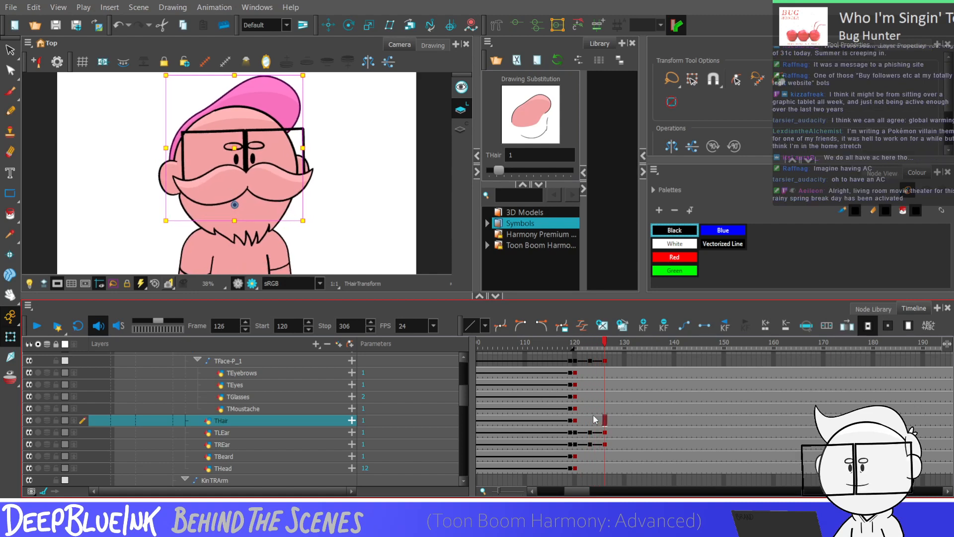
Add keyframes to the THair layer at frames 123 and 126
click(590, 421)
key(F6)
click(609, 423)
key(F6)
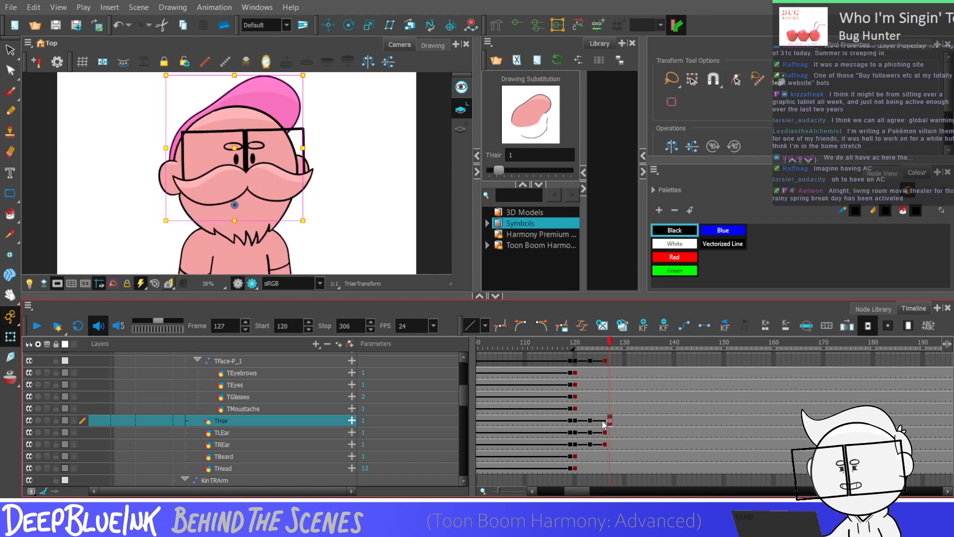
key(ctrl+z)
click(605, 422)
key(F6)
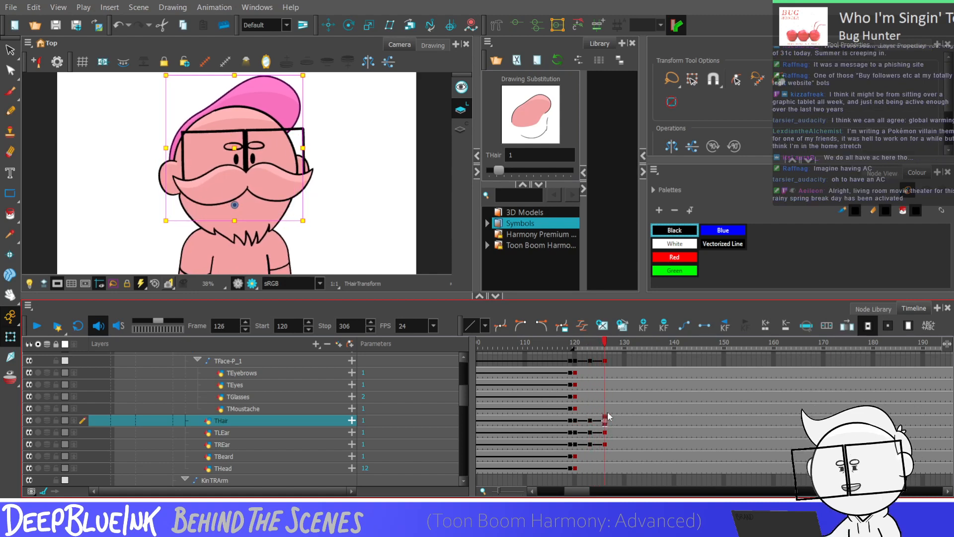
Nudge the hair, THair, slightly to the right at frame 126 with the Translate tool and review its motion from frame 123
click(328, 25)
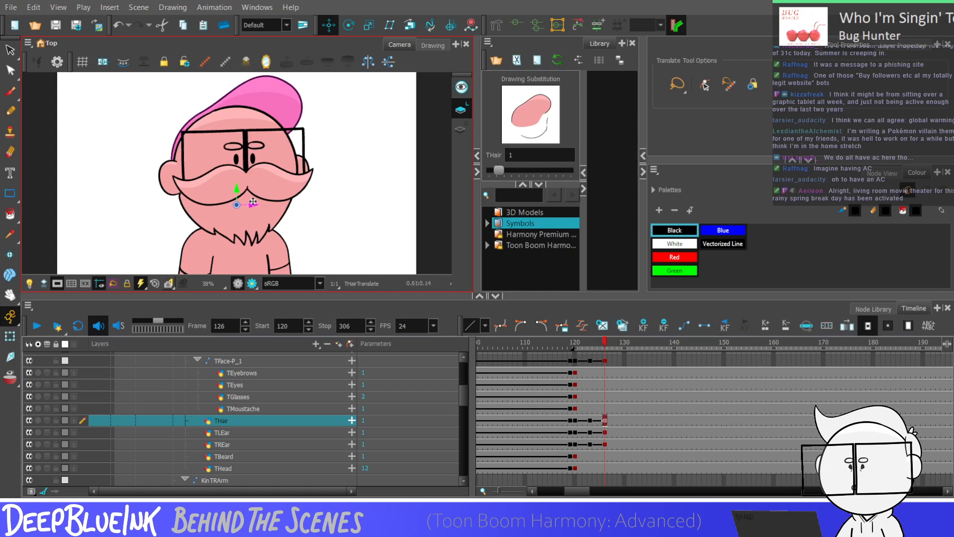
drag(590, 421, 605, 444)
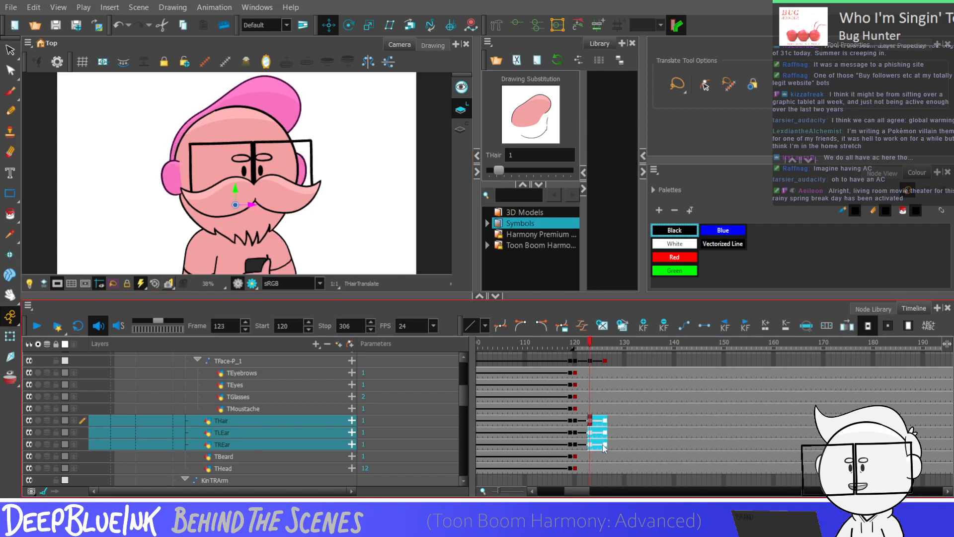
click(589, 423)
key(period)
key(period)
key(period)
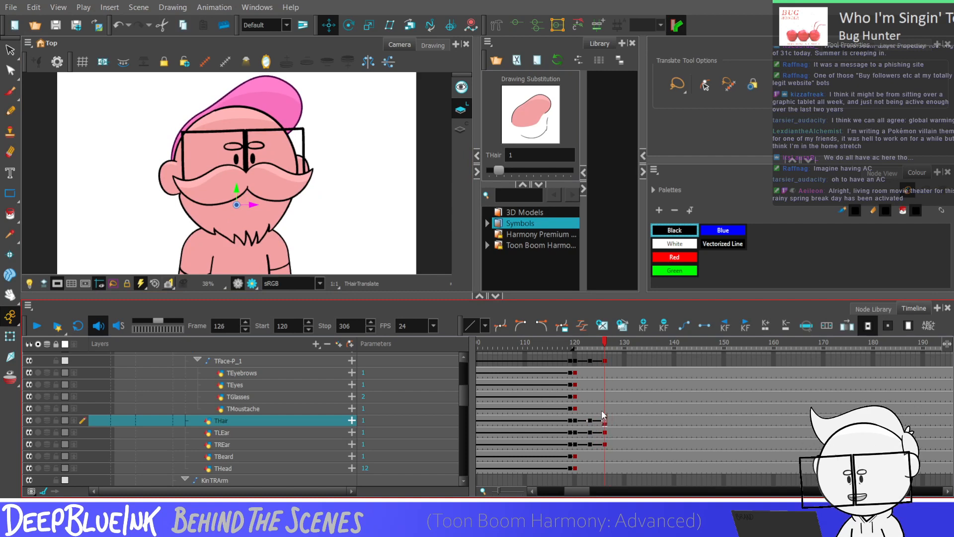
key(comma)
key(comma)
key(comma)
key(period)
key(period)
key(period)
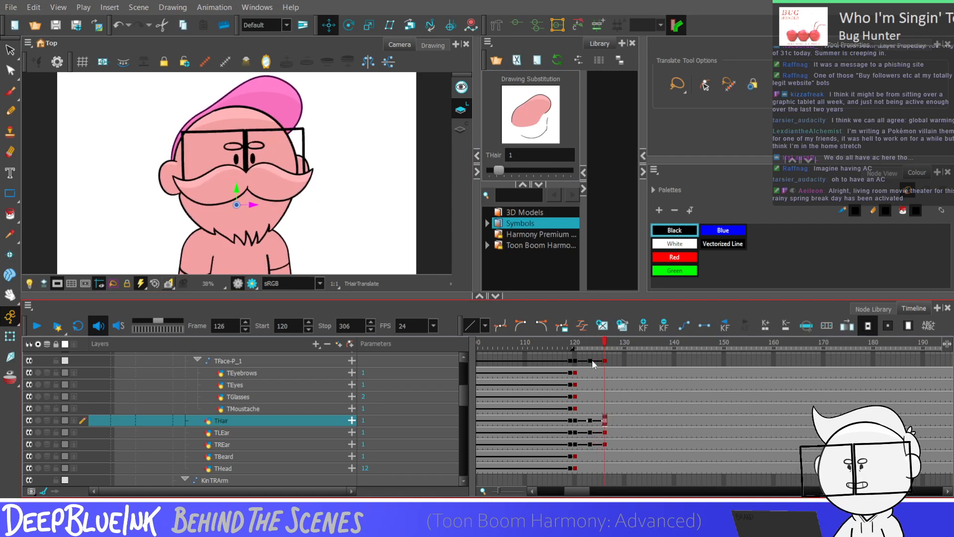
Rotate the whole head, THead-P, slightly counterclockwise at frame 126 with the Rotate tool
click(590, 360)
scroll(590, 363, up, 1)
click(605, 369)
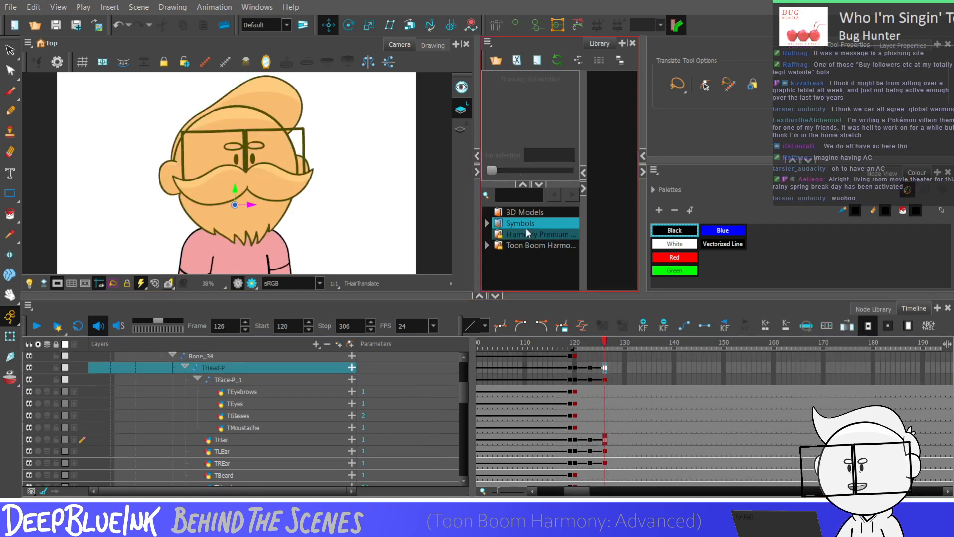
click(349, 25)
Select the THead-P and TFace-P_1 keyframes at frames 123 and 126 and step through frames 121 to 126 to review the head turn
drag(590, 368, 603, 380)
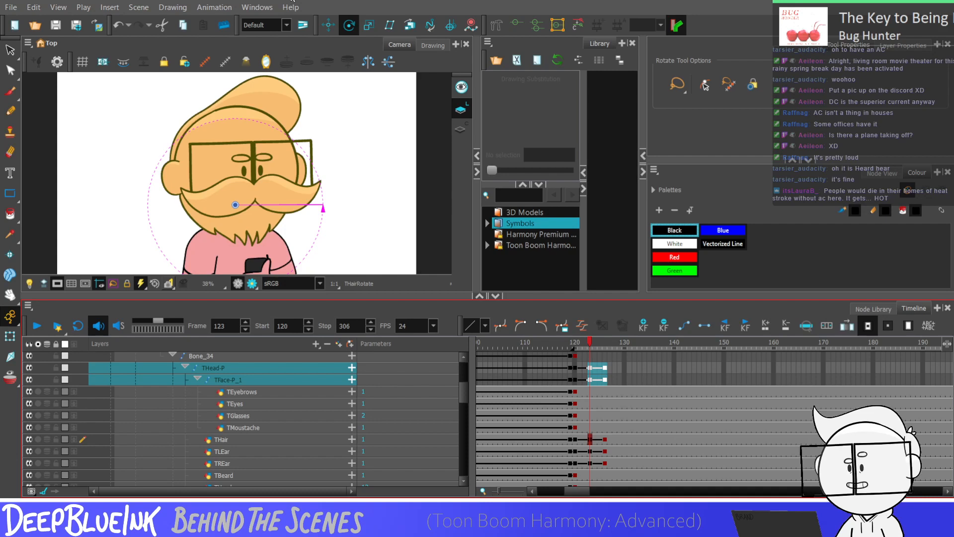
key(comma)
key(comma)
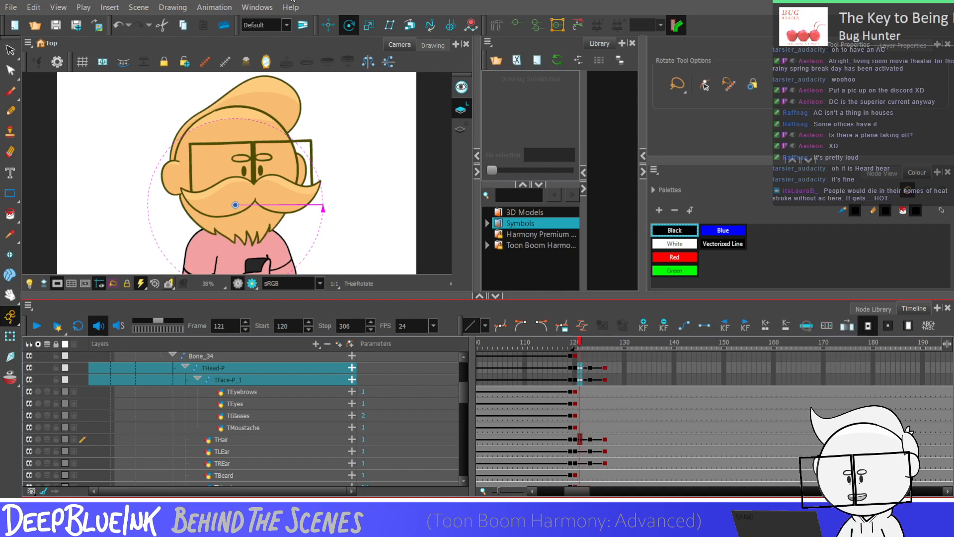
key(period)
key(period)
key(period)
key(period)
key(period)
key(comma)
key(comma)
key(comma)
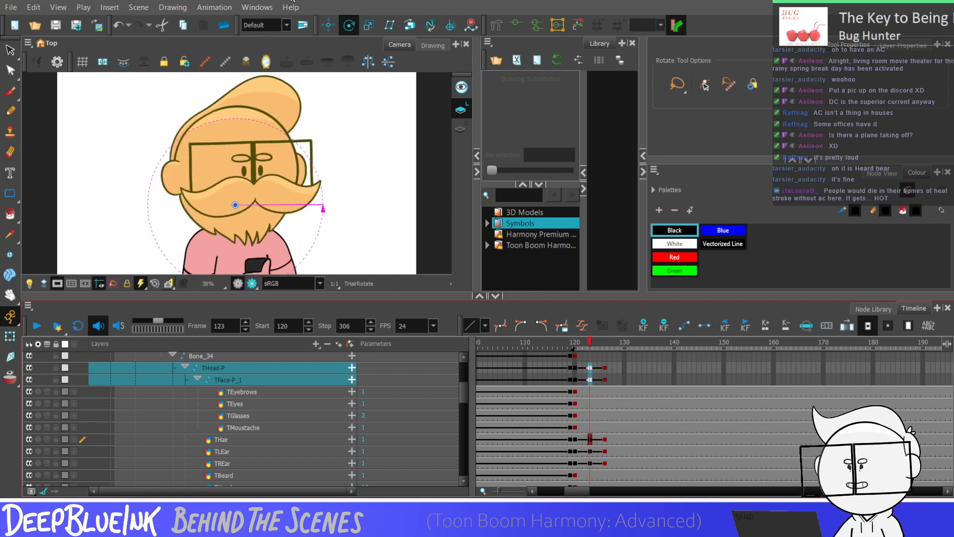
key(period)
key(period)
key(period)
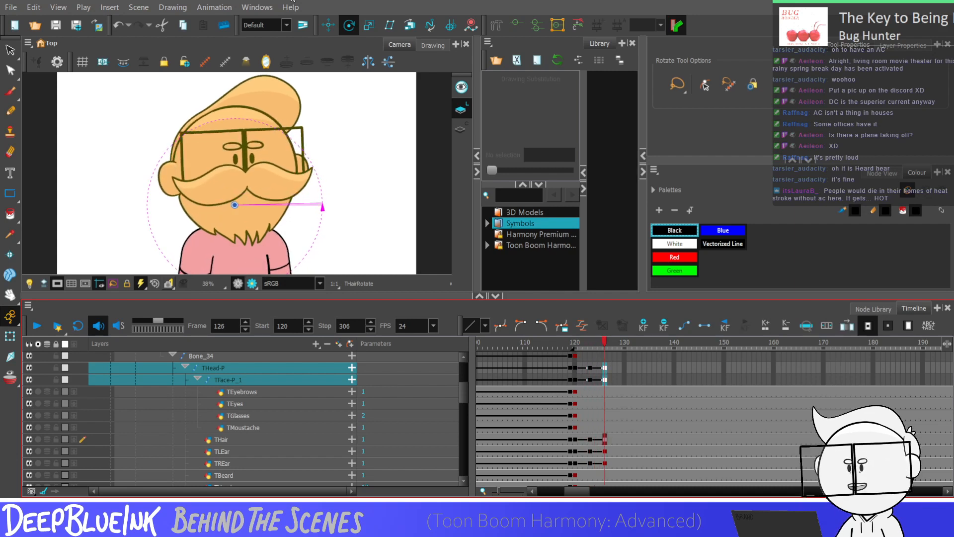
Deselect the head and flip back and forth between frames 123 and 126 to examine the head turn
click(605, 369)
click(10, 336)
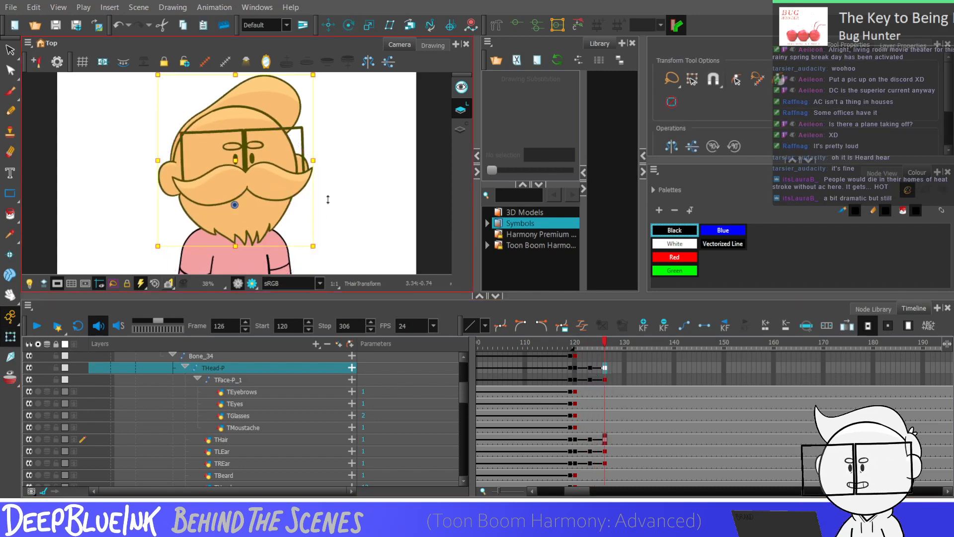
click(327, 198)
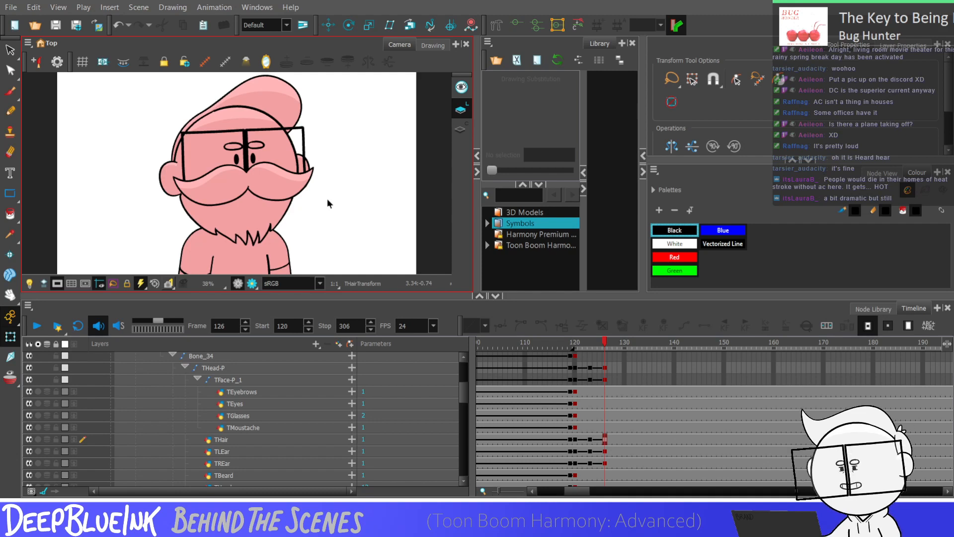
key(comma)
key(comma)
key(comma)
key(comma)
key(period)
key(period)
key(period)
key(period)
key(period)
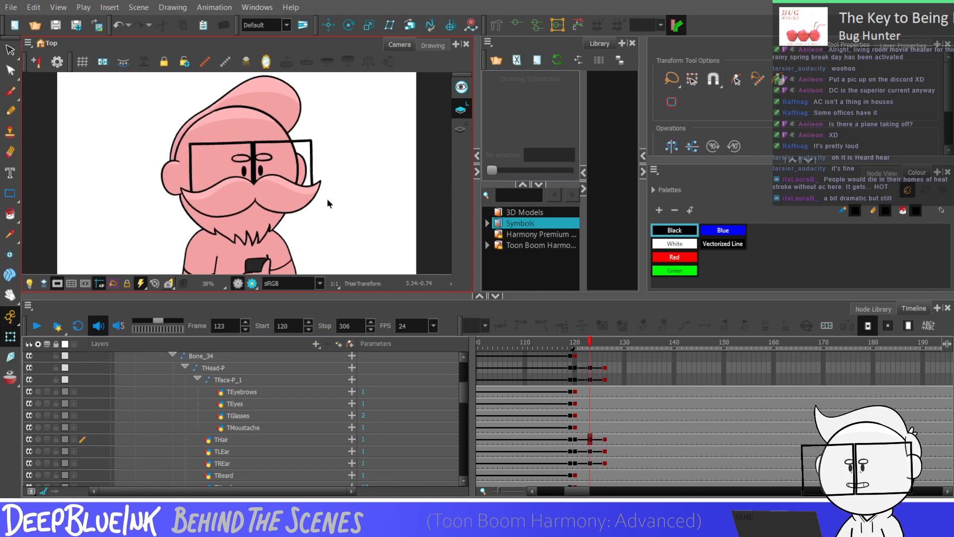
key(comma)
key(comma)
key(comma)
key(comma)
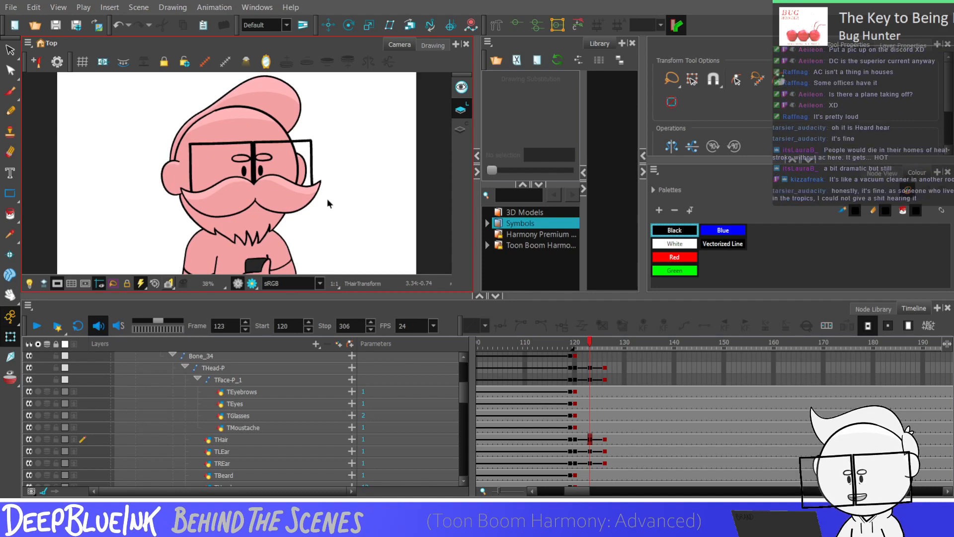
key(period)
key(period)
key(period)
key(comma)
key(comma)
key(comma)
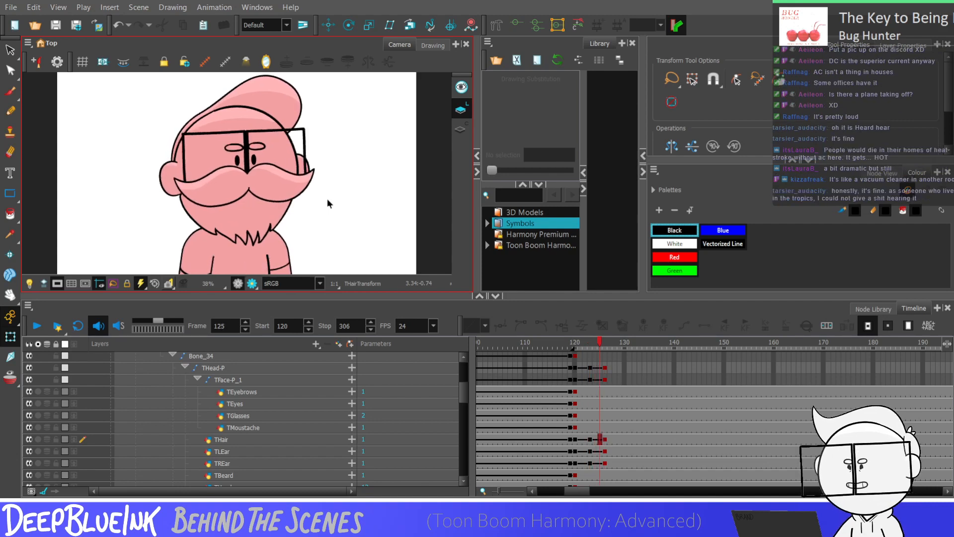
key(period)
key(period)
key(period)
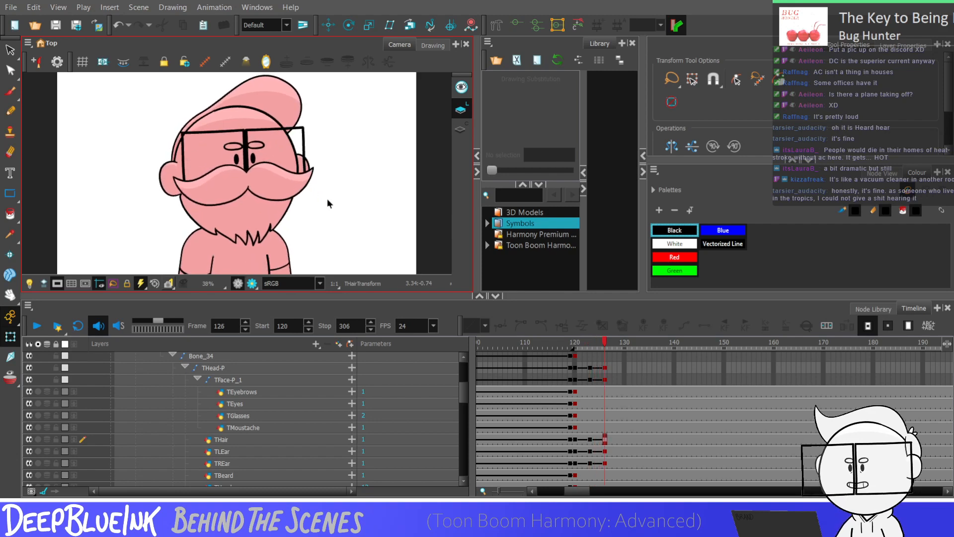
Select the THead-P keyframe at frame 123 and compare the head's pose there with frame 126
click(591, 368)
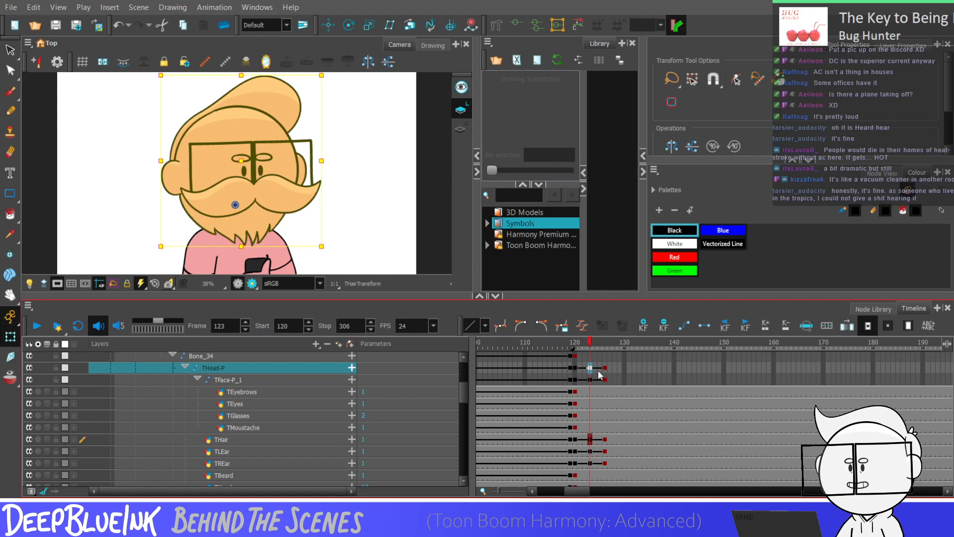
key(period)
key(period)
key(period)
key(comma)
key(comma)
key(comma)
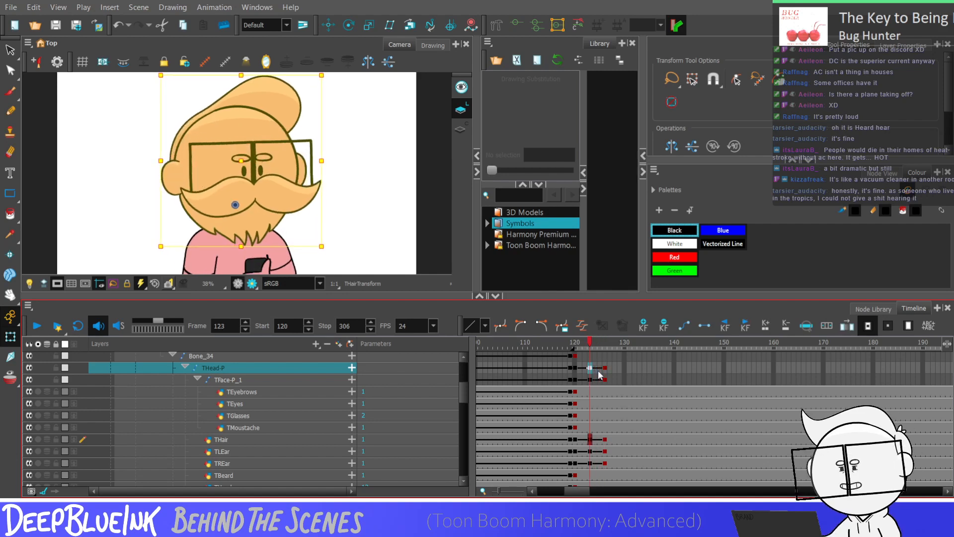
key(period)
key(period)
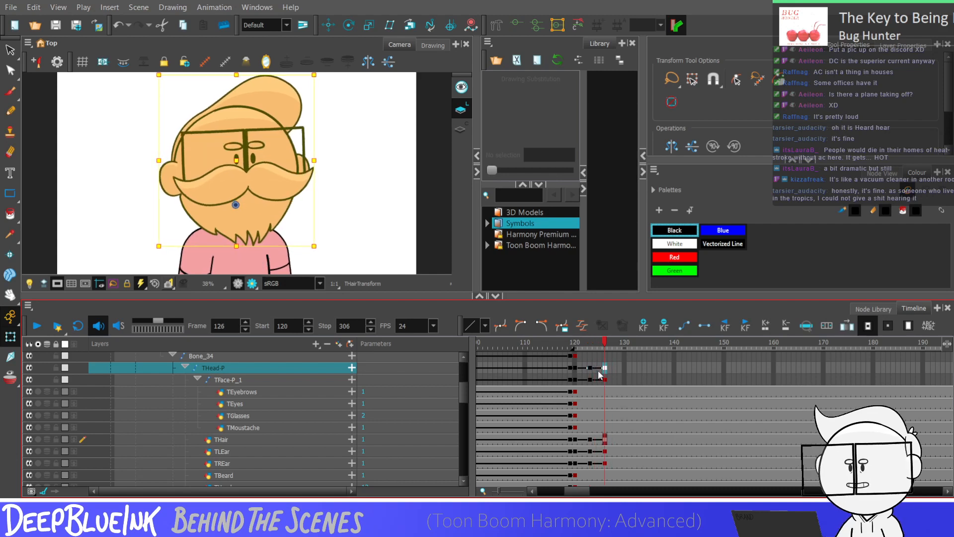
key(comma)
key(comma)
key(period)
key(period)
Nudge the whole head, THead-P, slightly left at frame 126 with the Transform tool, then deselect it
click(590, 368)
click(605, 368)
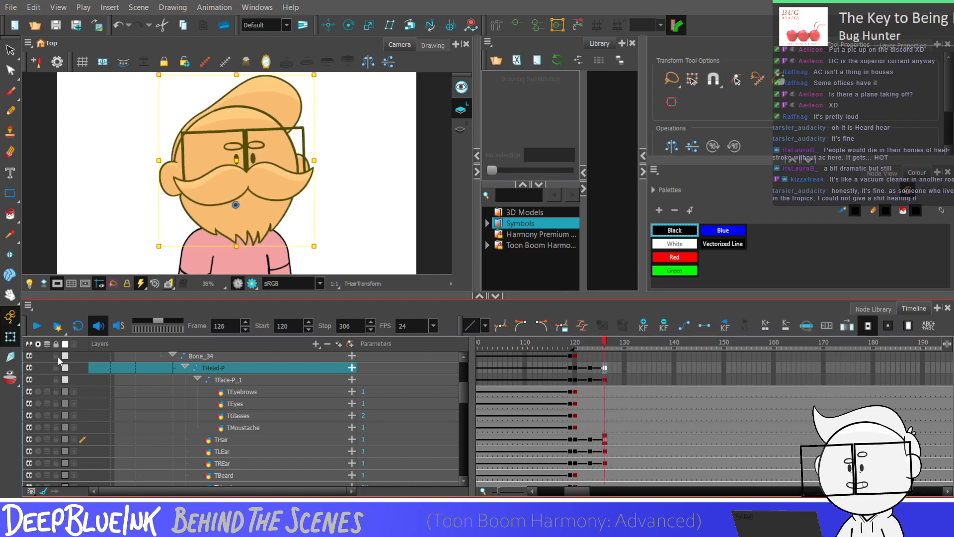
key(Left)
key(Left)
key(Escape)
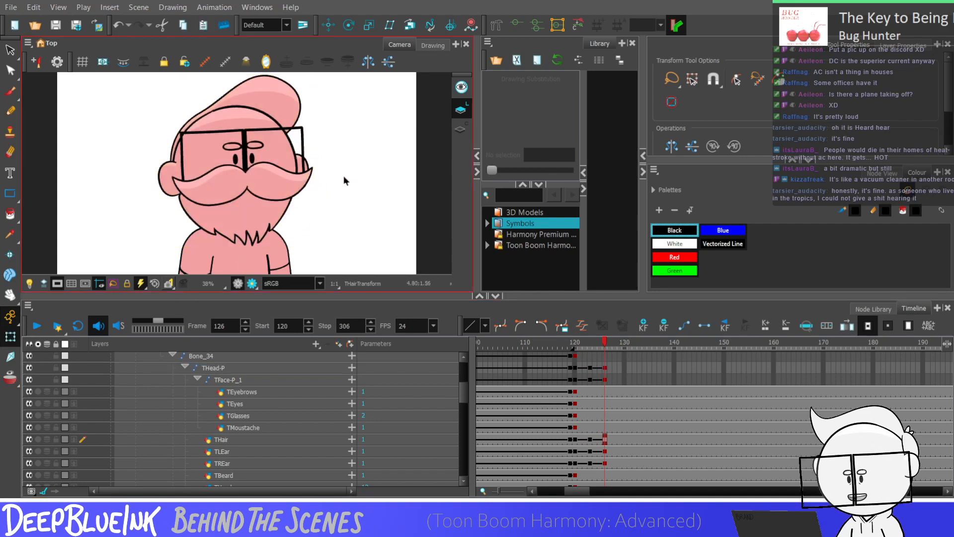
Step back and forth through frames 119 to 127 to review the adjusted head turn
key(comma)
key(comma)
key(comma)
key(period)
key(period)
key(period)
key(period)
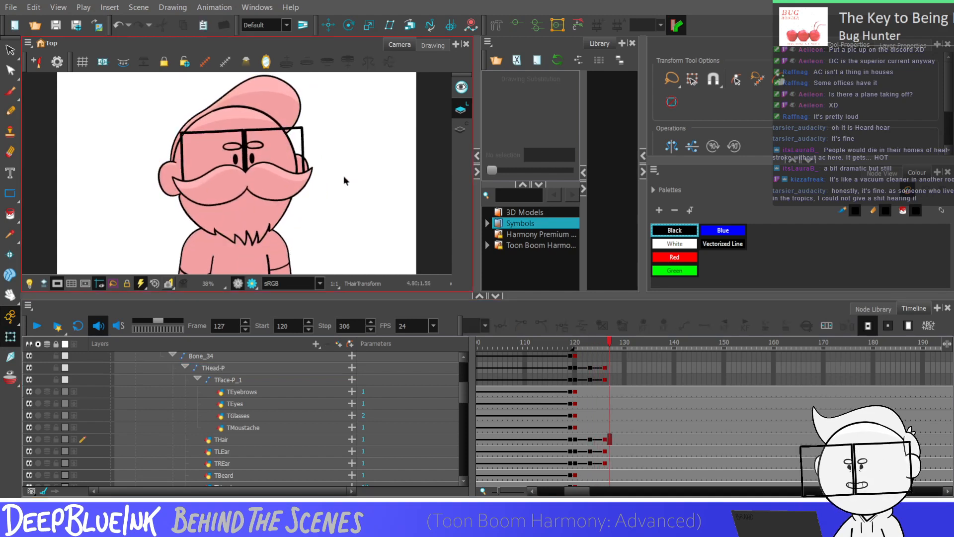
key(comma)
key(comma)
key(comma)
key(comma)
key(comma)
key(comma)
key(comma)
key(comma)
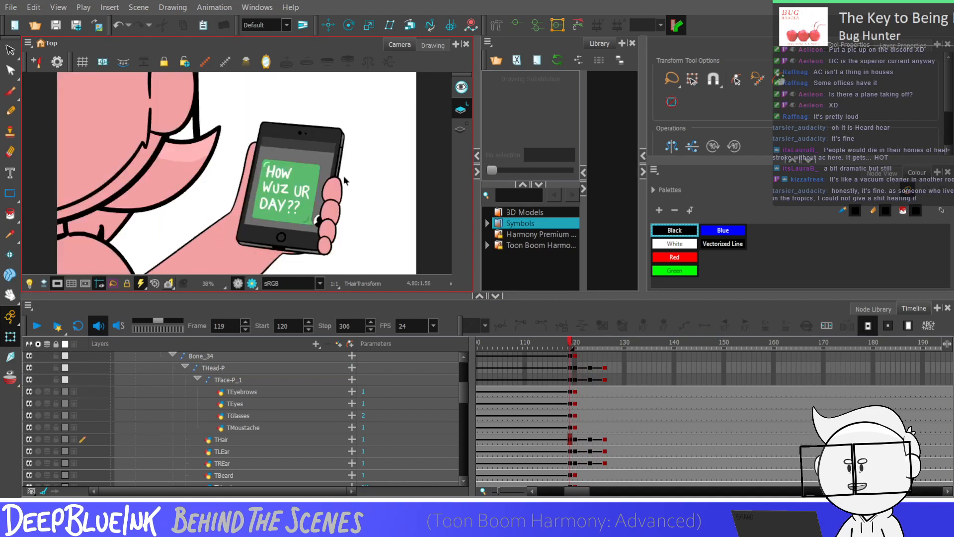
key(period)
key(period)
key(period)
key(period)
key(period)
key(period)
key(period)
key(period)
key(comma)
key(comma)
key(comma)
key(comma)
key(comma)
key(comma)
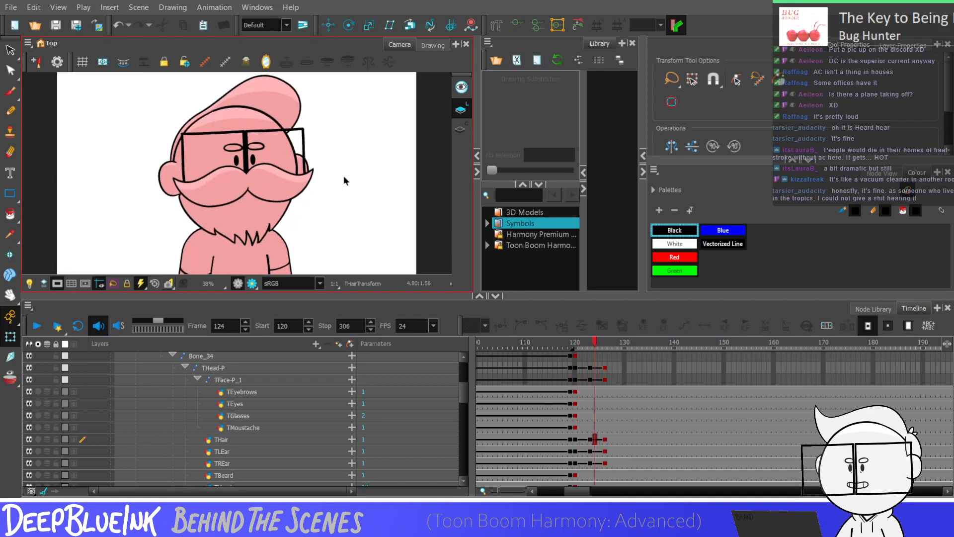
key(period)
key(period)
key(period)
key(period)
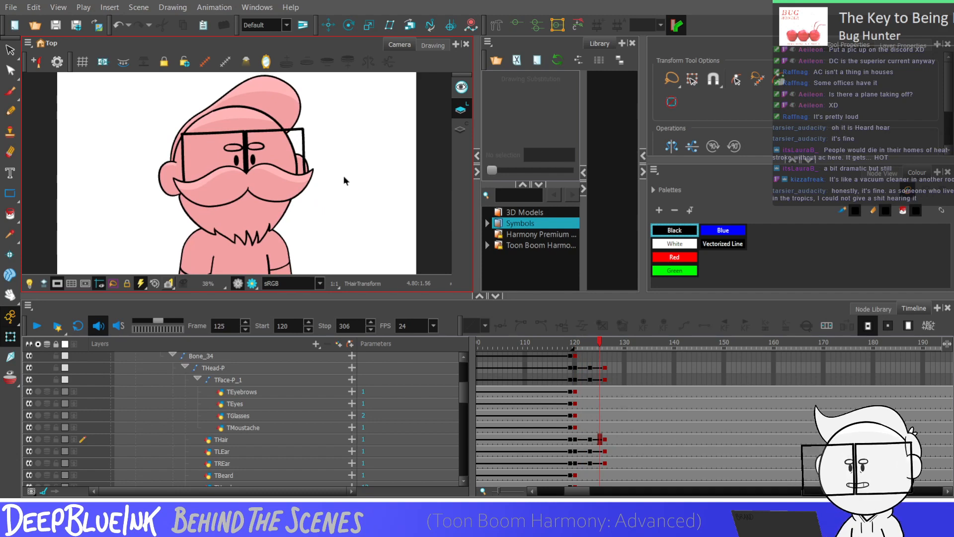
key(comma)
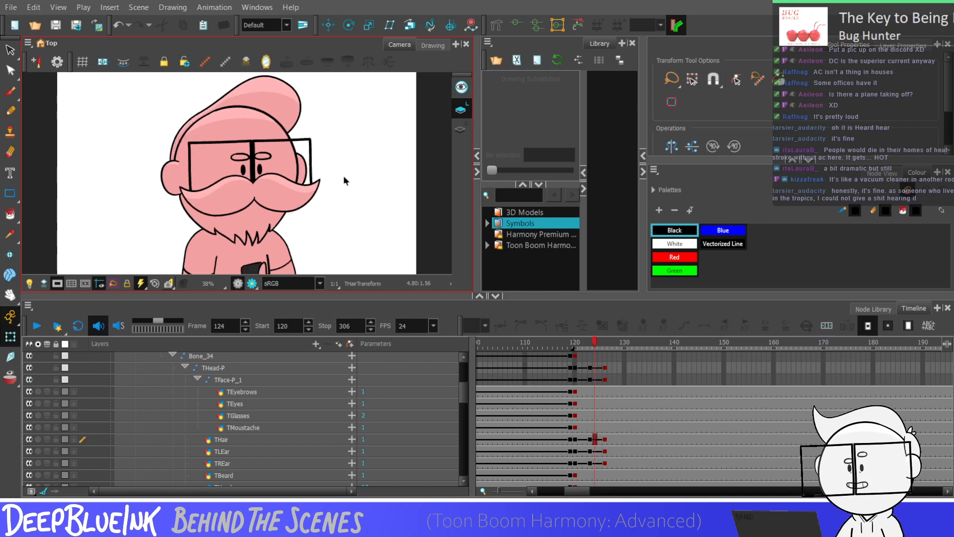
key(period)
key(period)
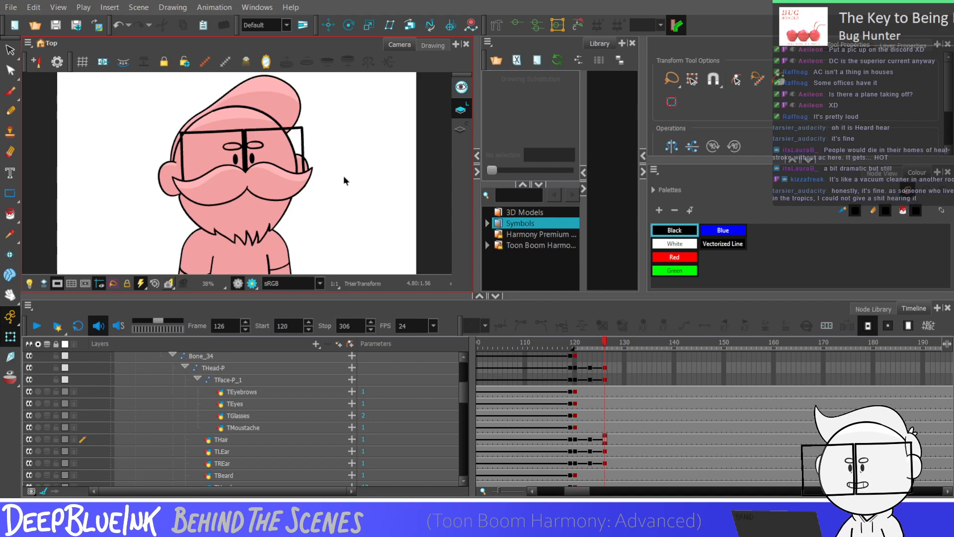
key(comma)
key(comma)
key(comma)
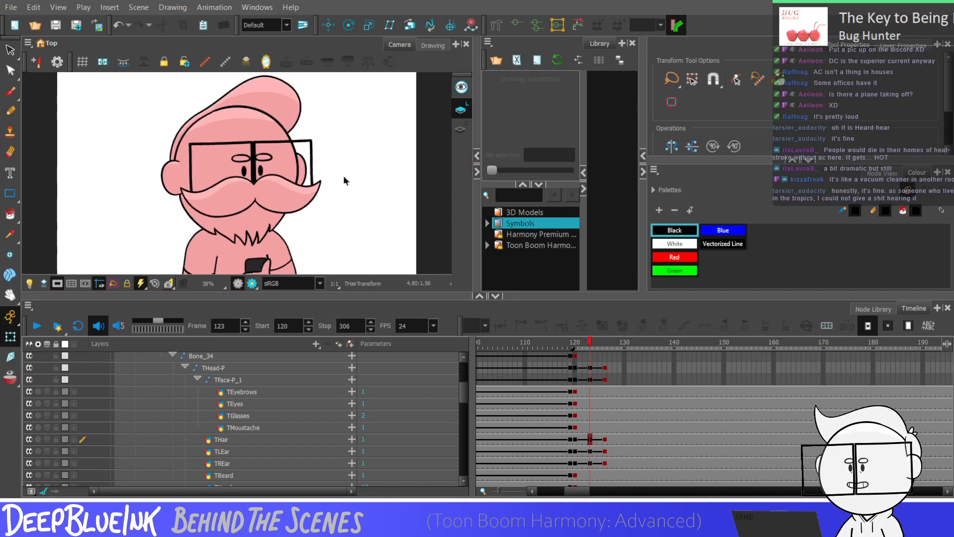
key(period)
key(period)
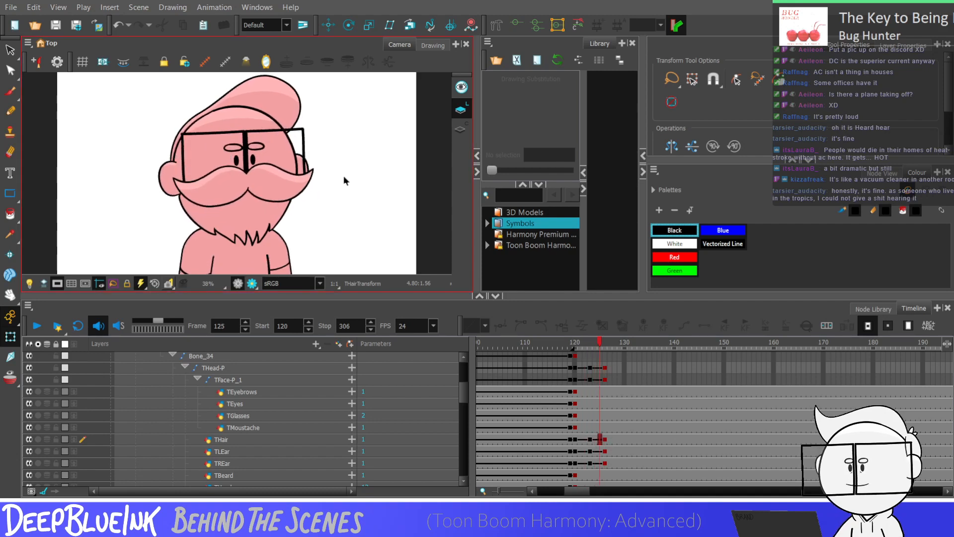
Play the shot from frame 120 to check the head turn in motion
key(shift+comma)
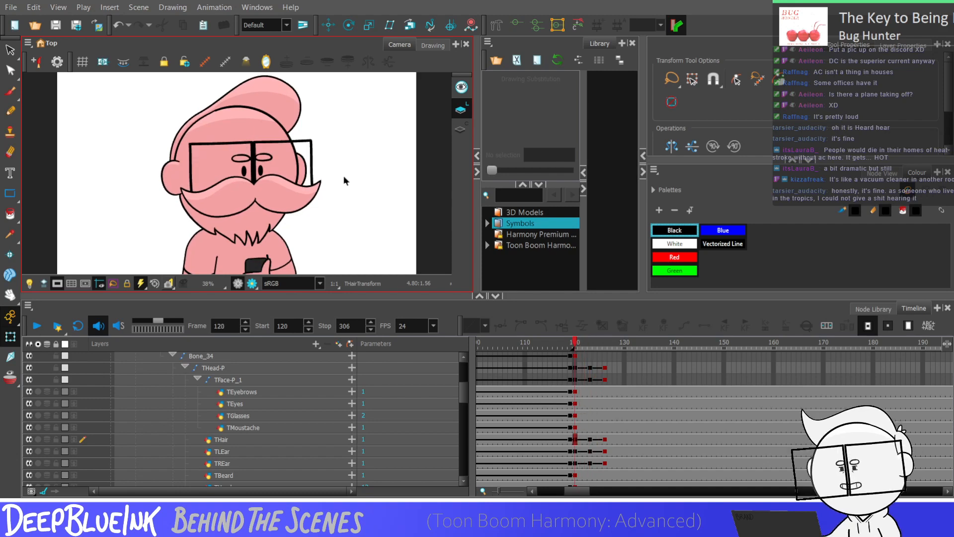
key(Return)
key(Return)
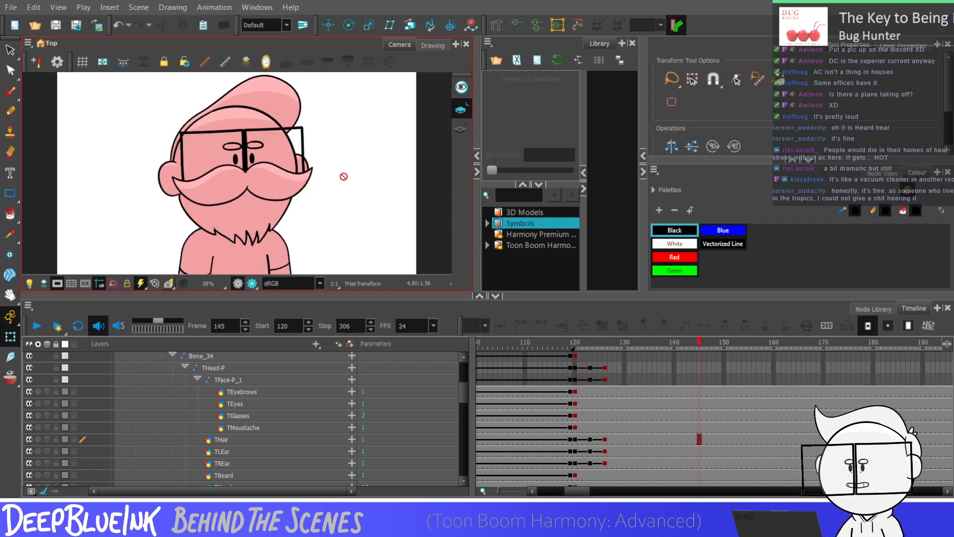
Select the TFace-P_1 keyframe at frame 123 and review the face's motion through frame 126
click(590, 380)
key(period)
key(period)
key(period)
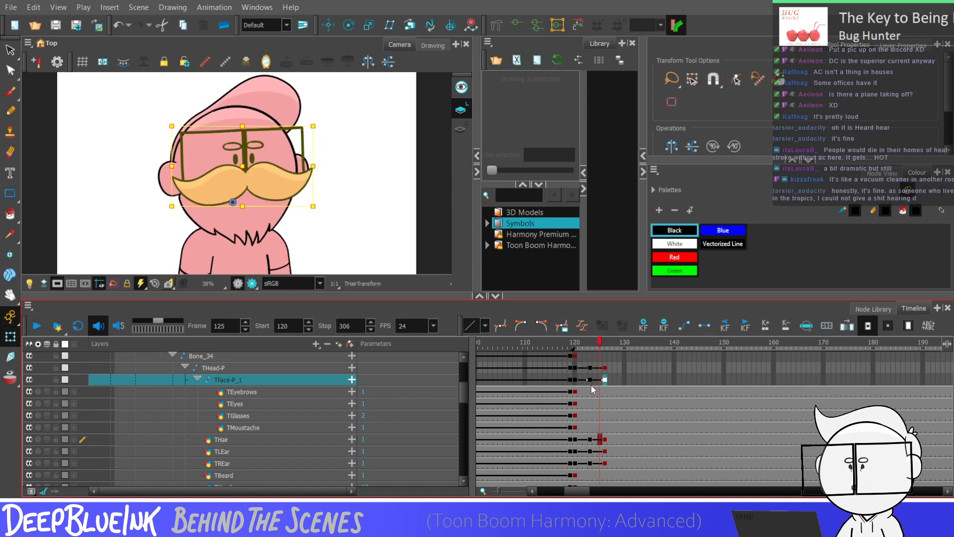
key(comma)
key(comma)
key(comma)
key(period)
key(period)
key(period)
key(comma)
key(comma)
key(comma)
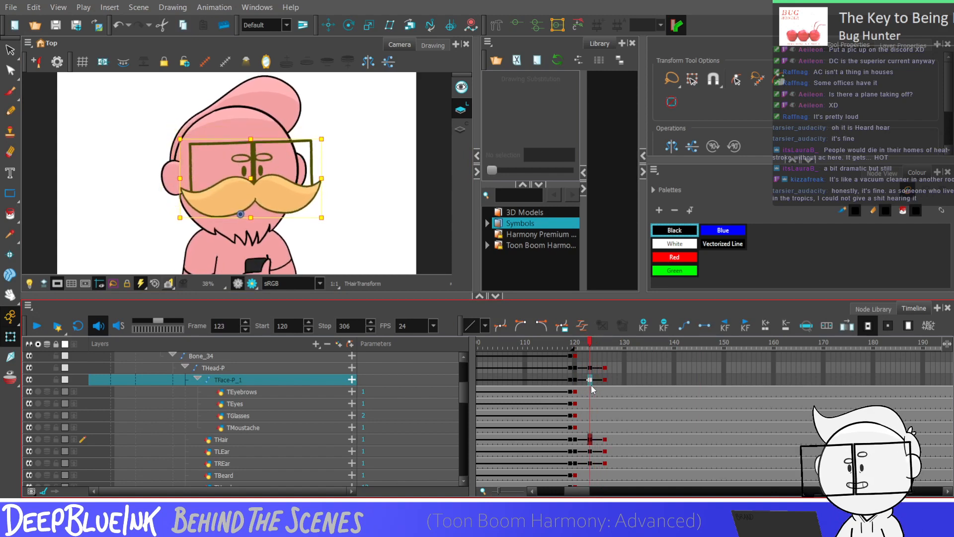
key(Return)
key(Return)
click(590, 380)
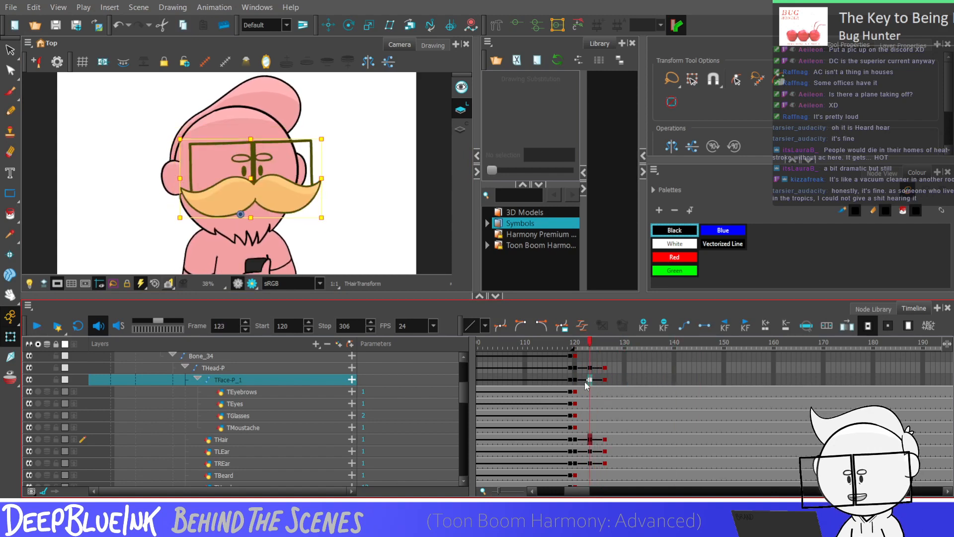
key(period)
key(period)
key(period)
key(period)
key(comma)
key(comma)
key(comma)
key(comma)
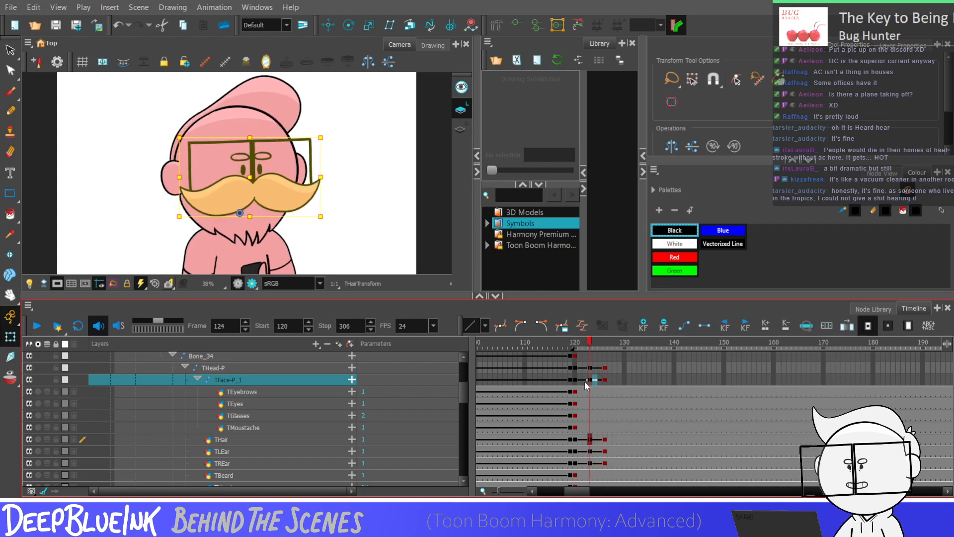
key(period)
key(period)
key(period)
key(comma)
key(comma)
key(comma)
key(period)
key(period)
key(period)
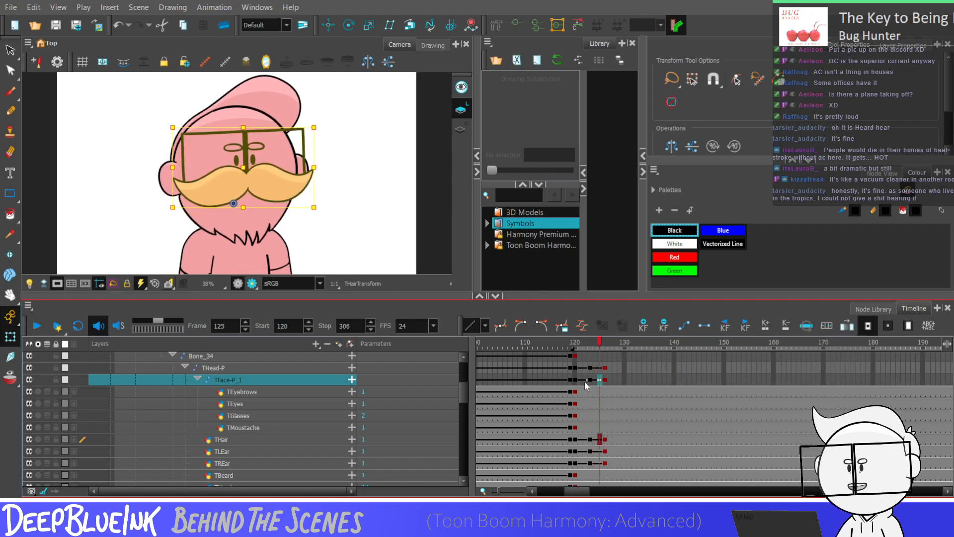
Nudge the hair, THair, slightly left at frame 126 and check its motion from frame 123
click(590, 440)
click(605, 439)
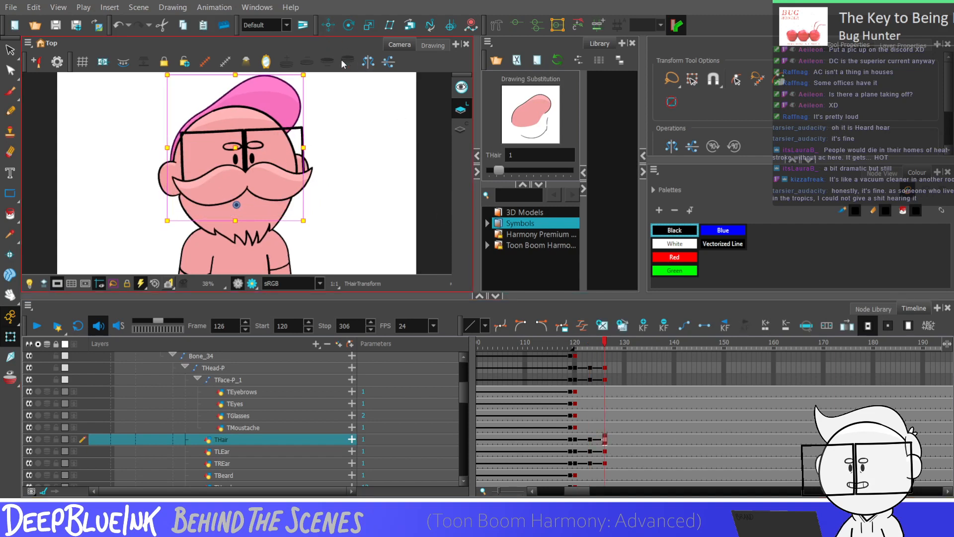
click(596, 443)
key(comma)
key(comma)
key(comma)
key(period)
key(period)
key(period)
key(period)
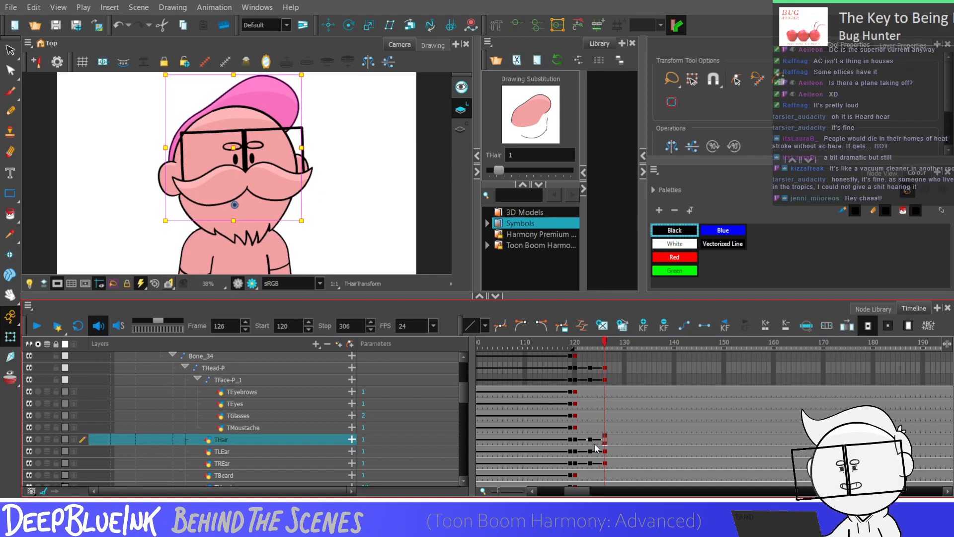
Select the parent THead-P and rotate the whole head slightly counterclockwise at frame 126 with the Rotate tool
key(alt+2)
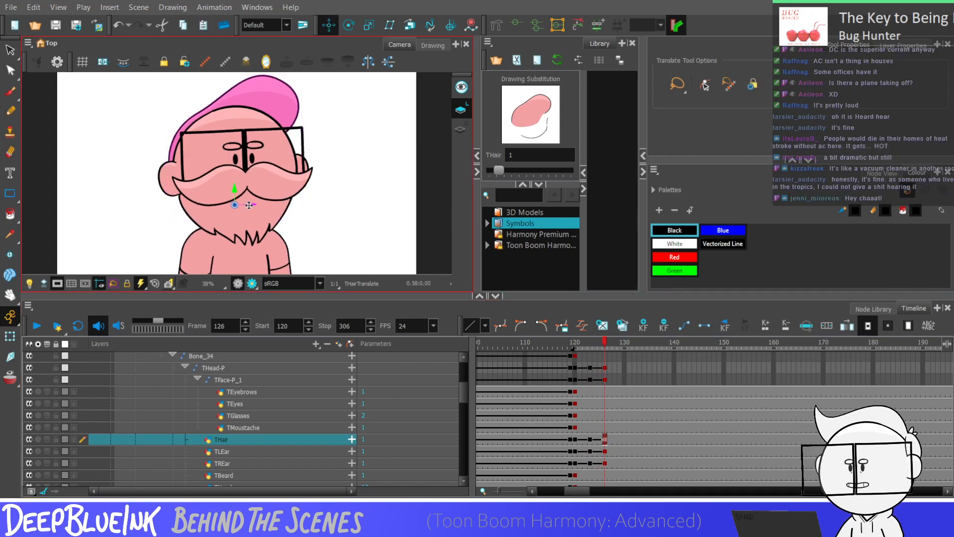
key(b)
key(alt+3)
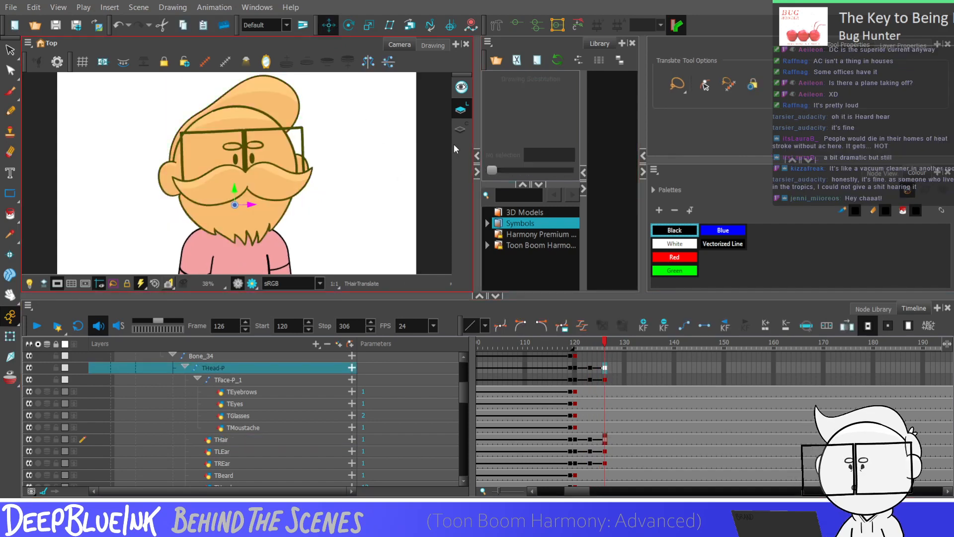
drag(358, 106, 356, 103)
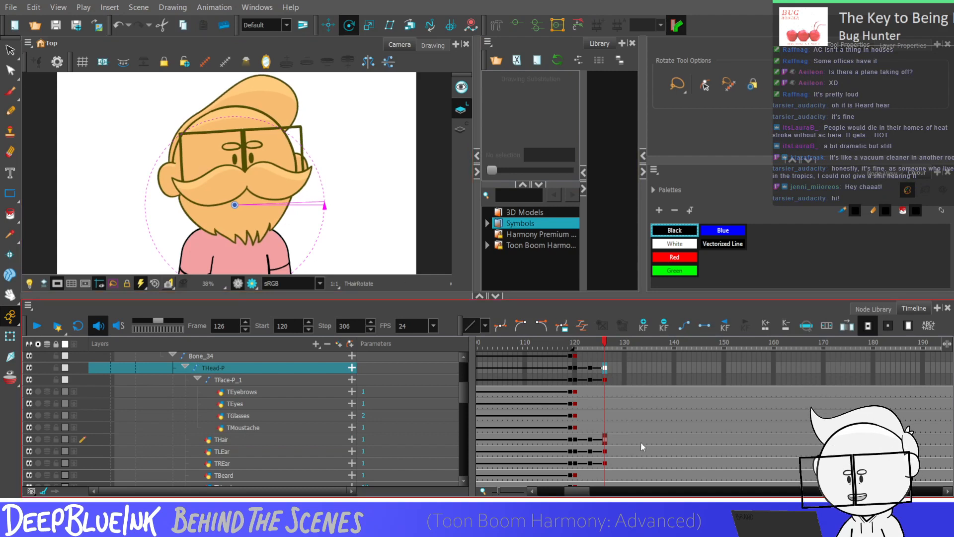
Select the head keyframes from THead-P to TREar at frames 123 to 126, then step through the TFace-P_1 motion
drag(590, 368, 605, 464)
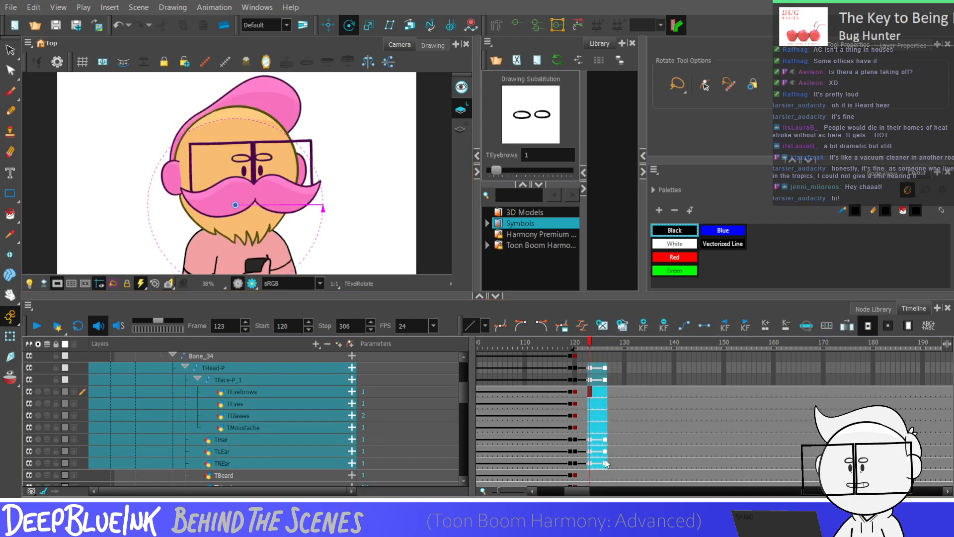
click(589, 381)
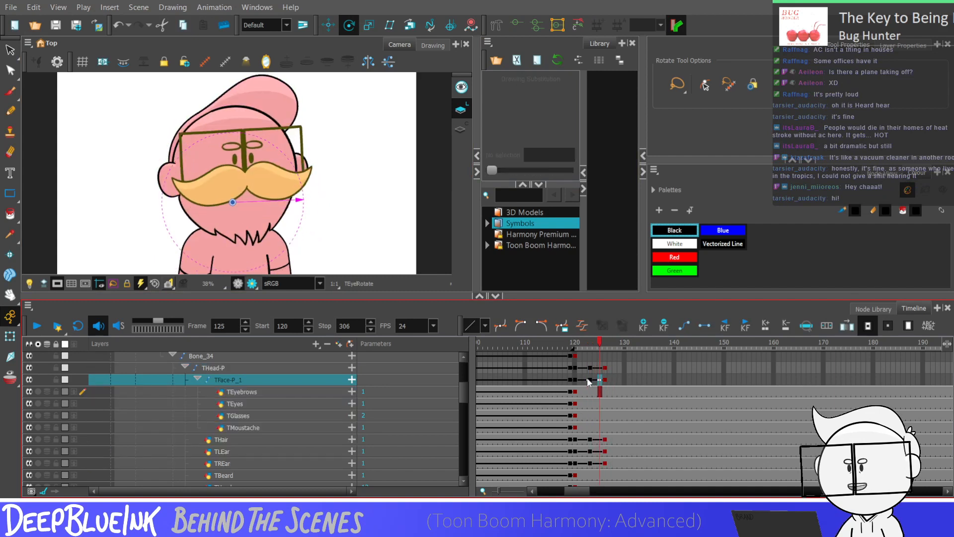
click(587, 380)
key(period)
key(period)
key(period)
key(period)
Add keyframes to Body_Bone, Bone_33 and Bone_34 at frames 123 and 126
drag(590, 357, 605, 393)
key(F6)
key(F6)
Shift Bone_33 slightly left at frame 126 with the Transform tool so the head and body move together
click(516, 26)
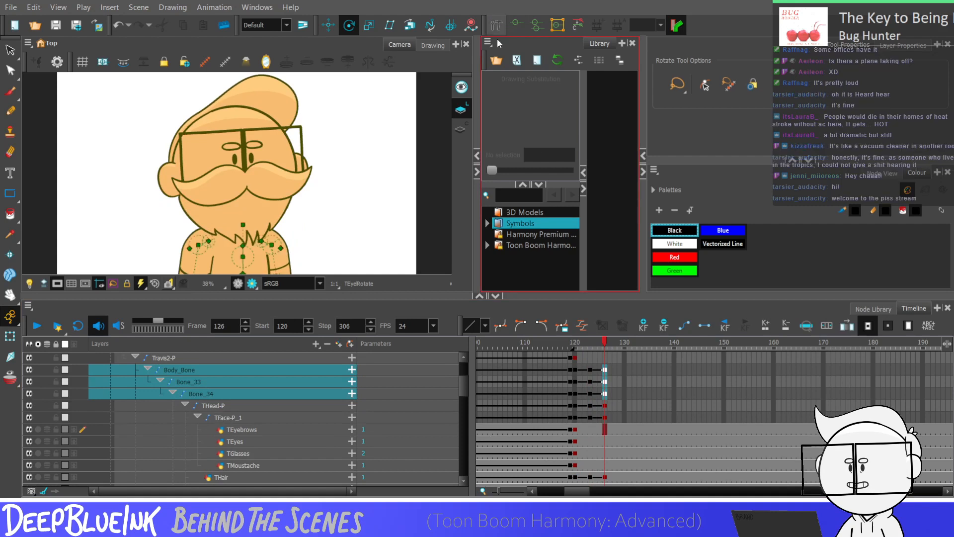
key(shift+t)
click(242, 257)
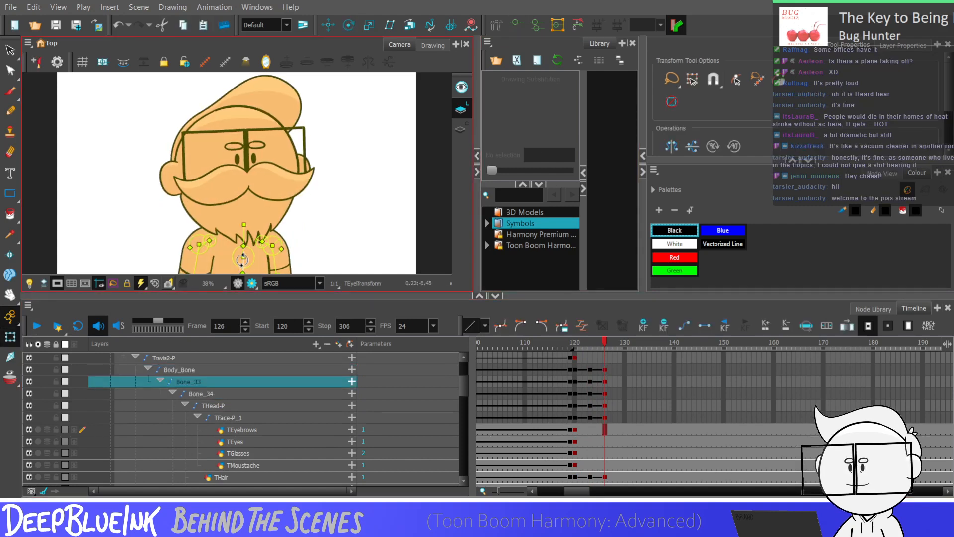
drag(242, 257, 274, 246)
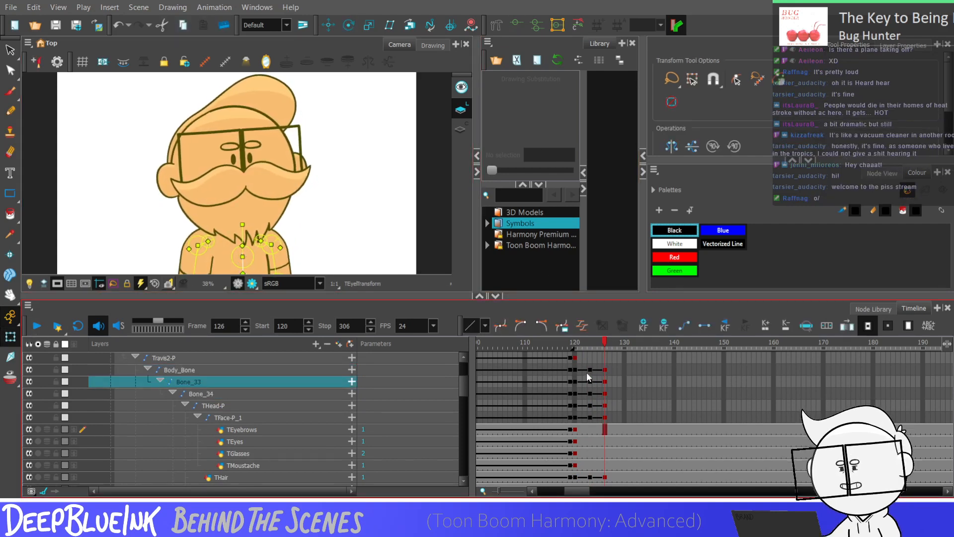
click(586, 370)
click(603, 387)
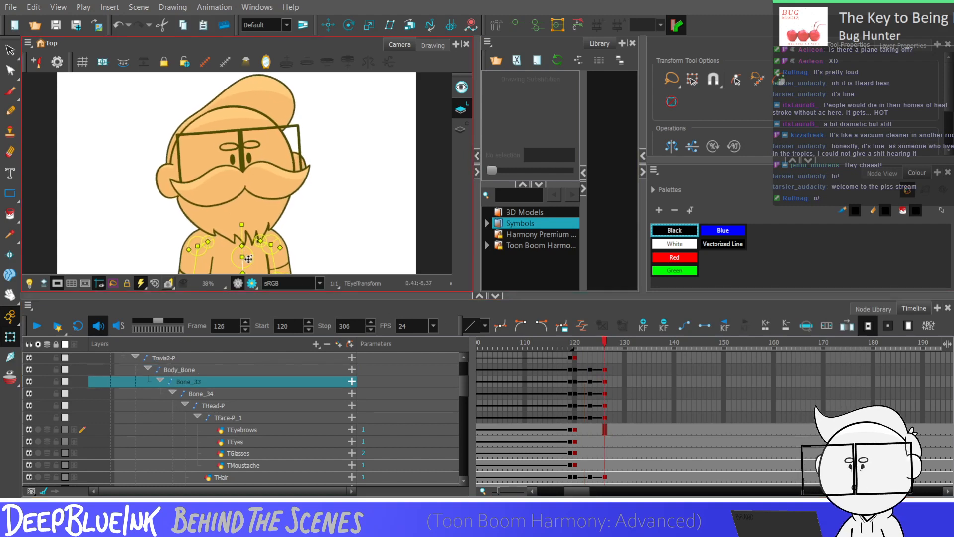
Select the keyframes from Body_Bone down to TREar at frames 123 to 126
drag(588, 372, 606, 406)
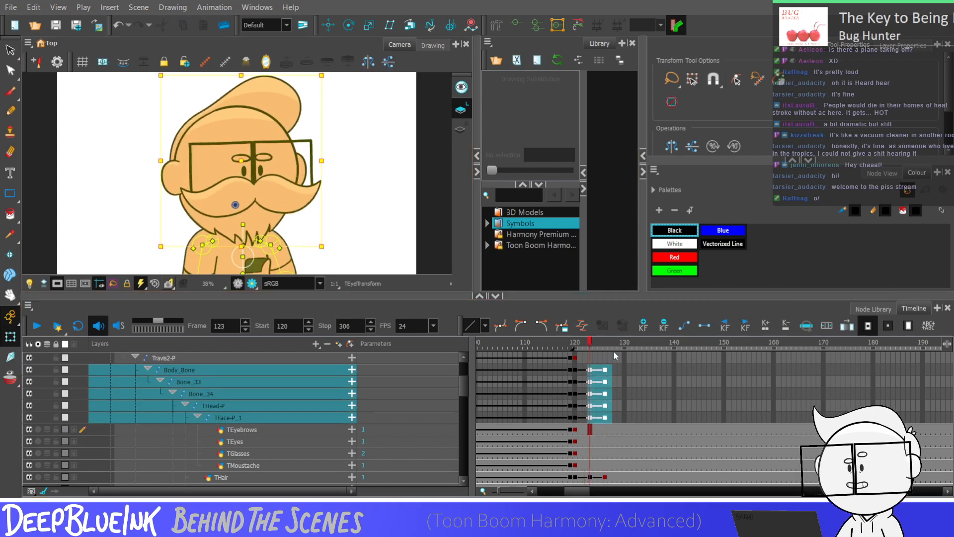
click(589, 395)
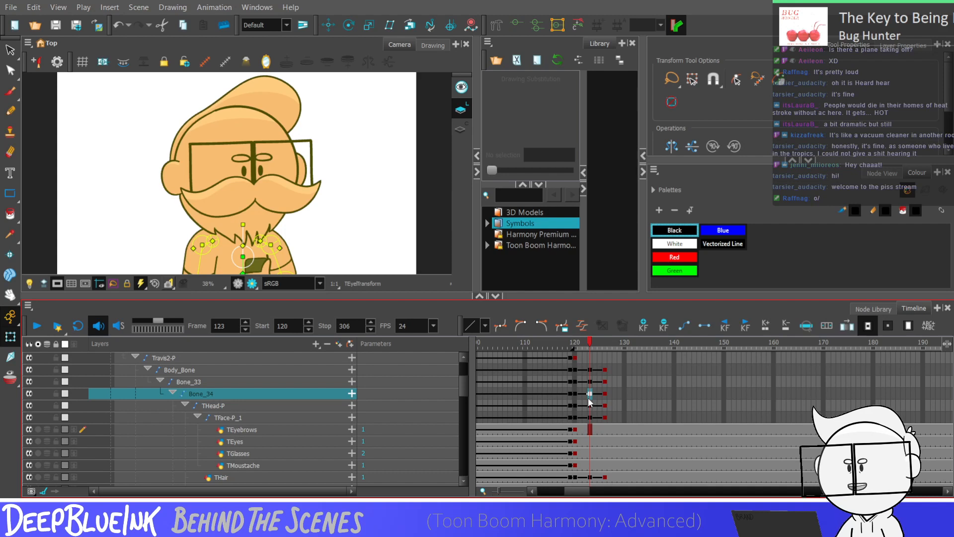
drag(585, 369, 607, 446)
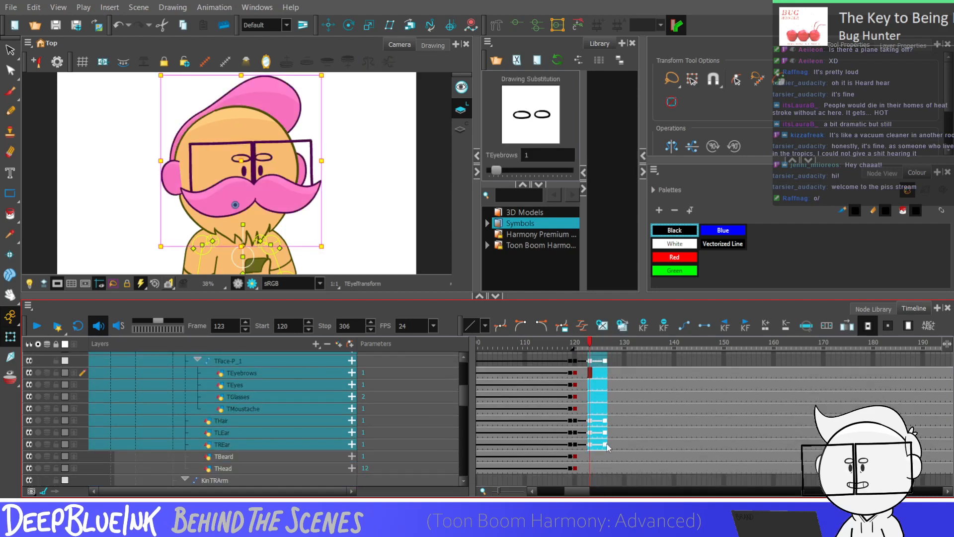
Select TFace-P_1 at frame 123, step repeatedly through the motion to frame 126, and go back to frame 120
click(594, 377)
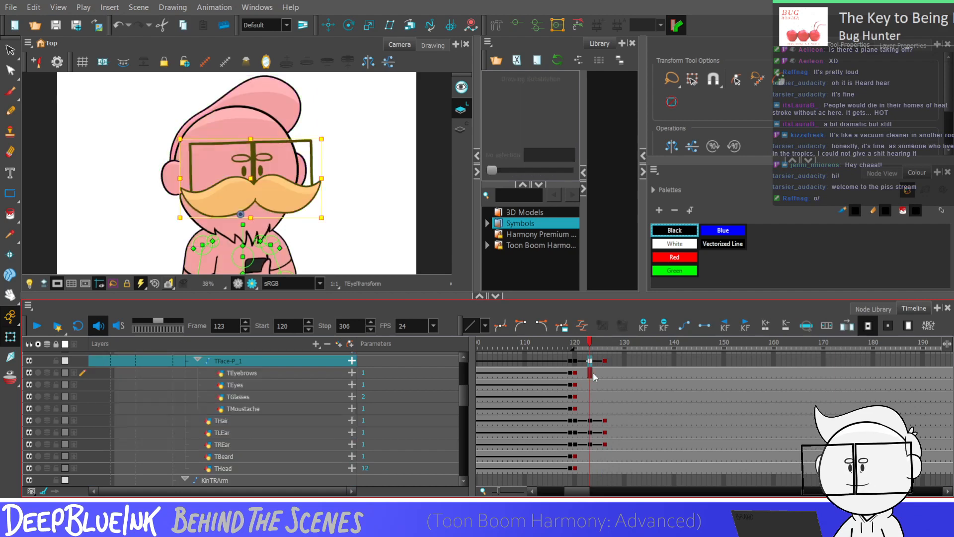
key(period)
key(period)
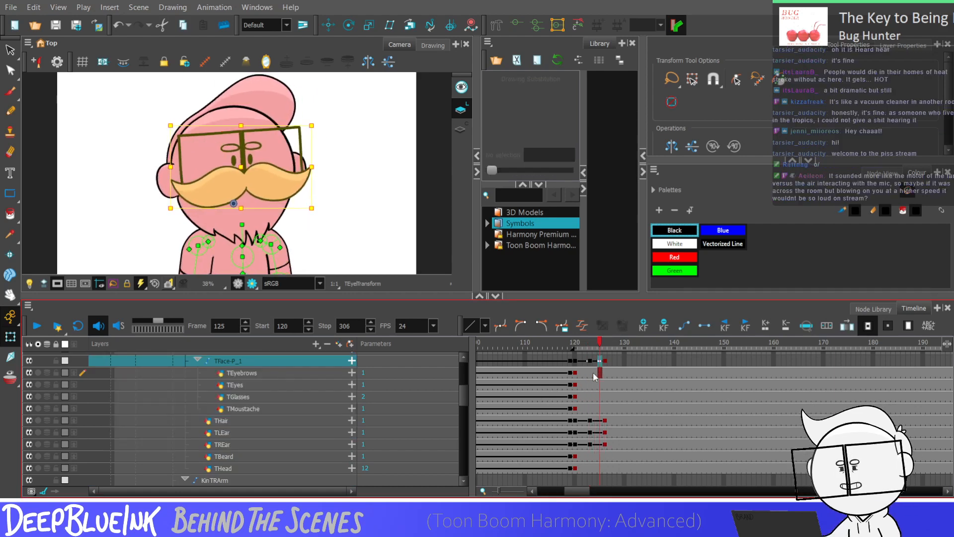
key(period)
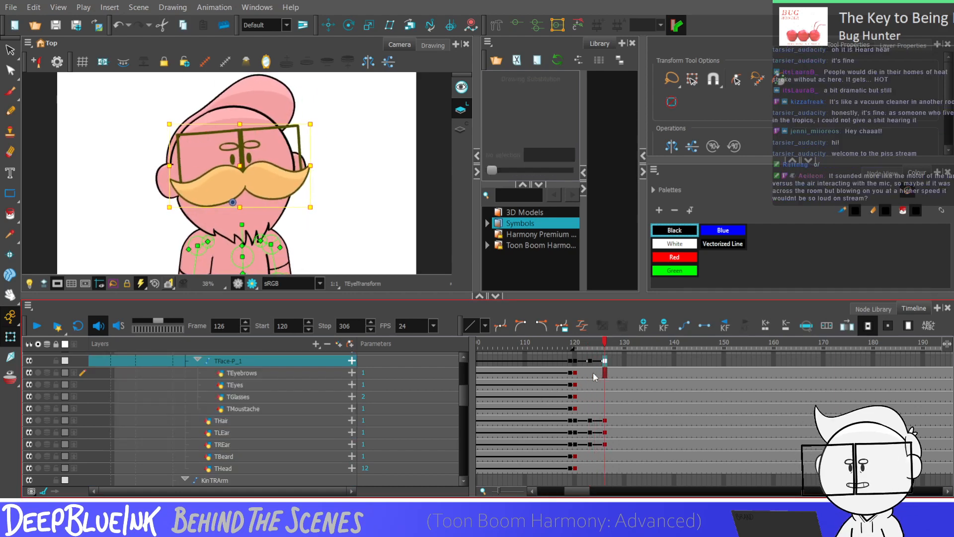
key(comma)
key(comma)
key(comma)
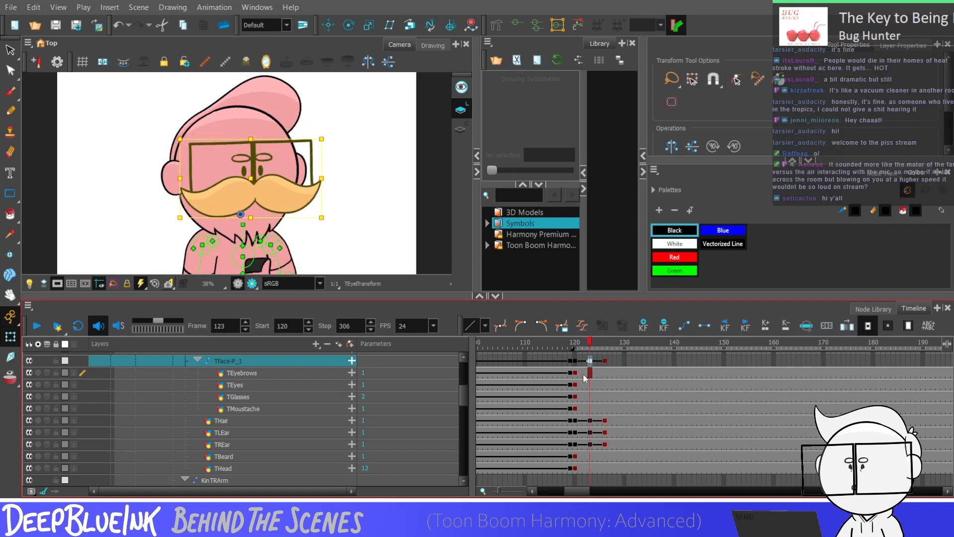
key(period)
key(period)
key(comma)
key(comma)
key(period)
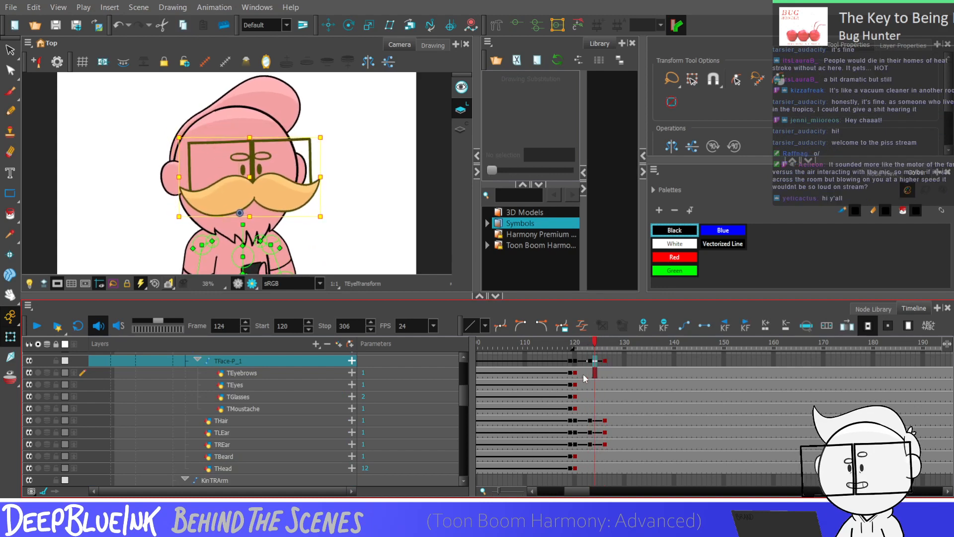
key(period)
key(period)
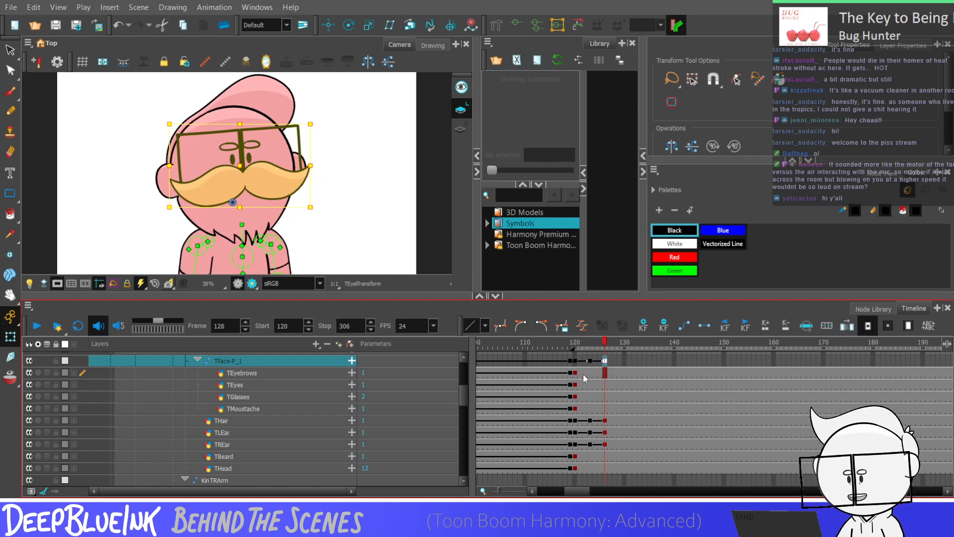
key(comma)
key(comma)
key(comma)
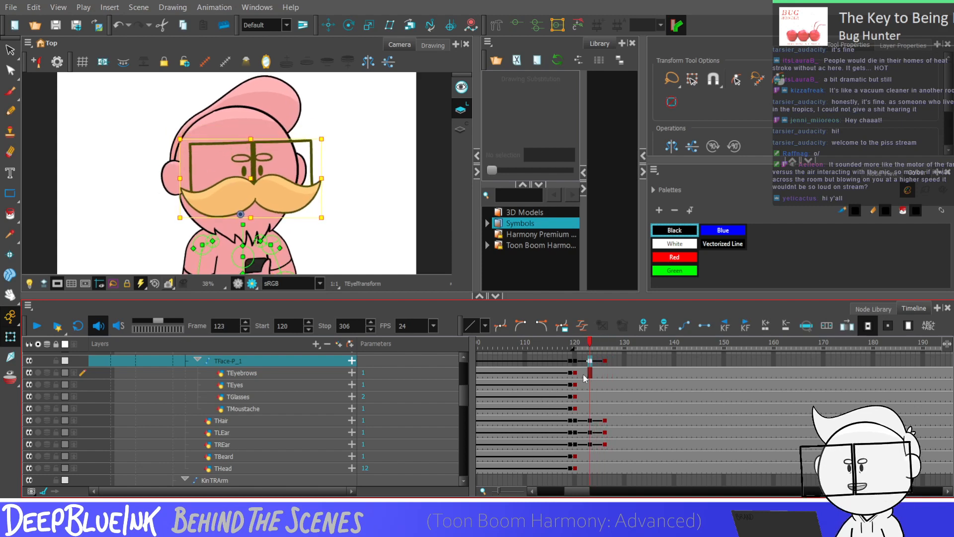
key(period)
key(period)
key(period)
key(comma)
key(comma)
key(comma)
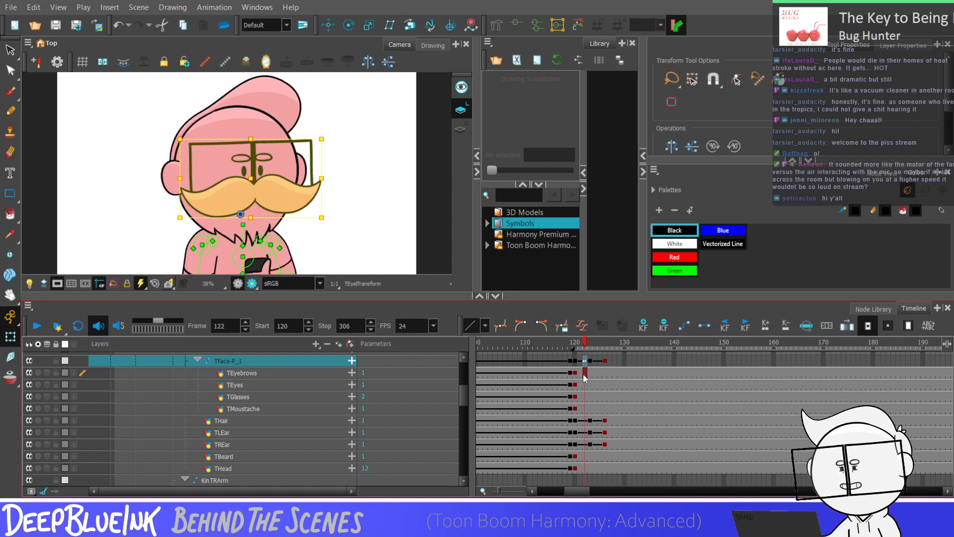
key(comma)
key(comma)
key(comma)
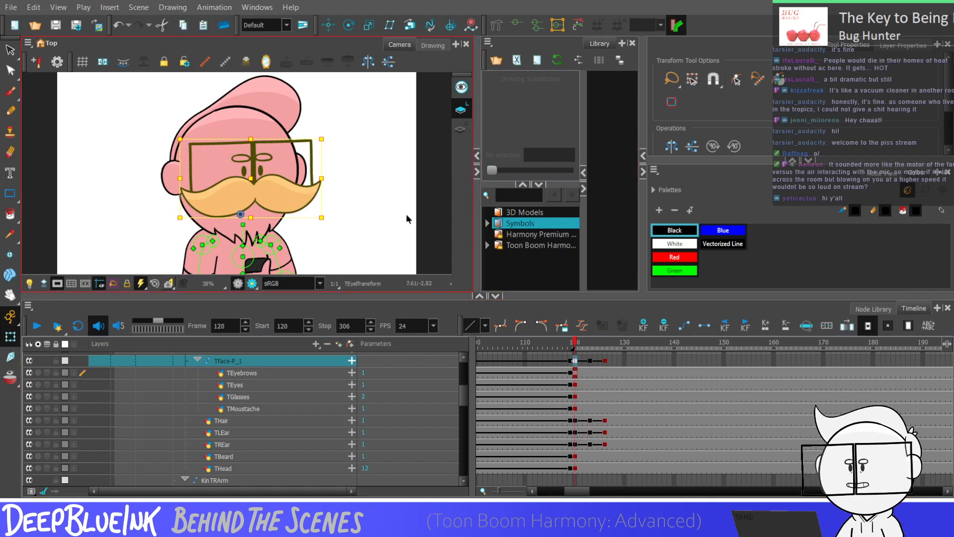
Hide the deformation controls and clear the selection, then step through the head motion from frame 120 and back
key(shift+c)
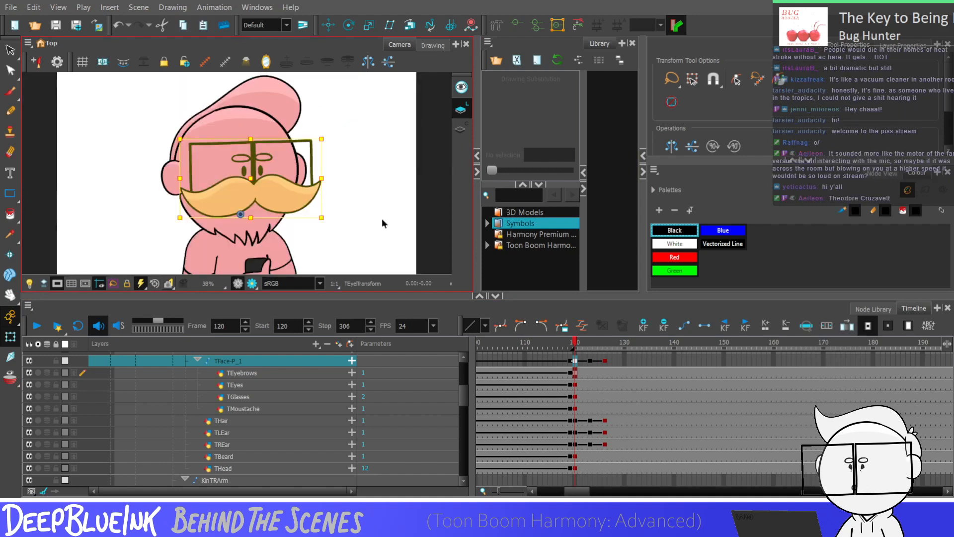
click(382, 218)
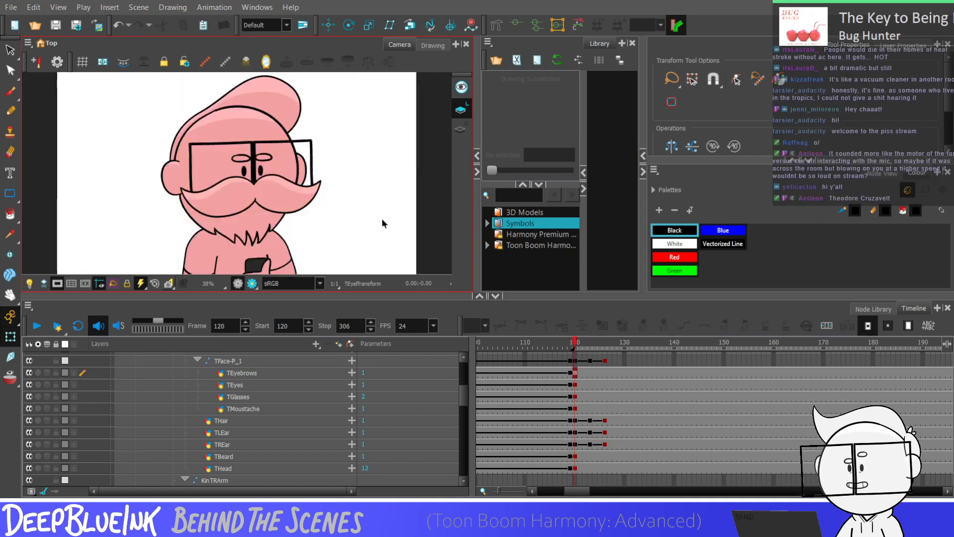
key(period)
key(period)
key(period)
key(period)
key(period)
key(period)
key(period)
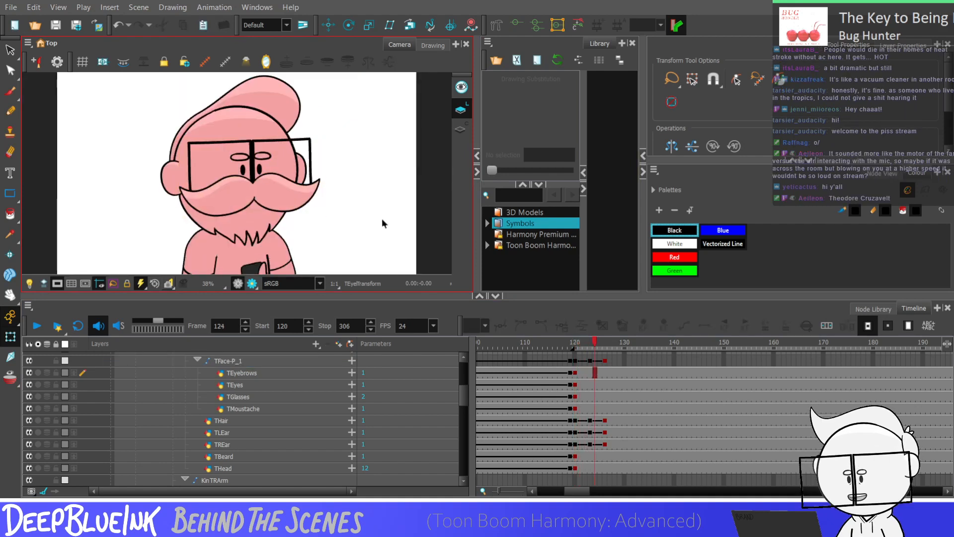
key(comma)
key(comma)
key(comma)
key(comma)
key(comma)
key(comma)
key(comma)
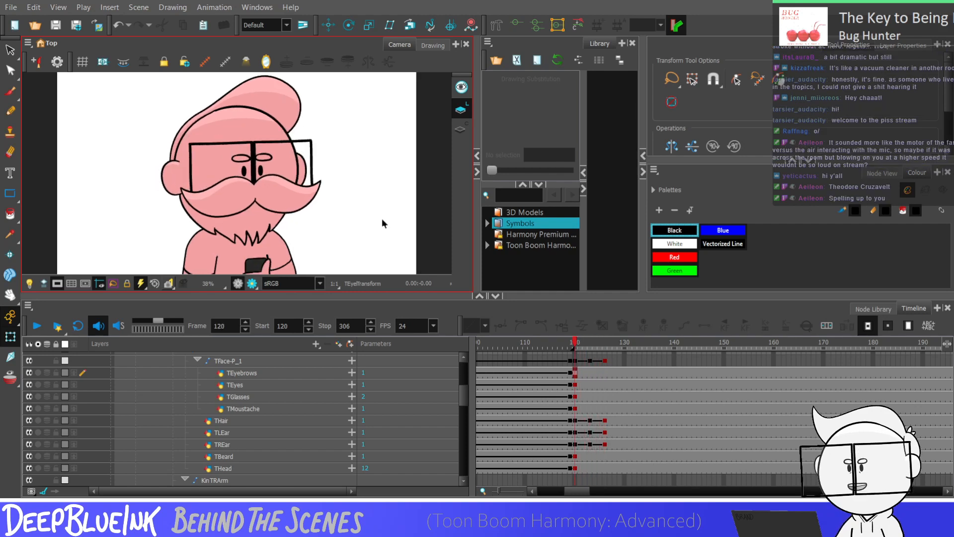
Sample the white canvas background with the Dropper tool and browse the colour swatches in its palette
click(10, 234)
click(137, 203)
drag(924, 280, 745, 287)
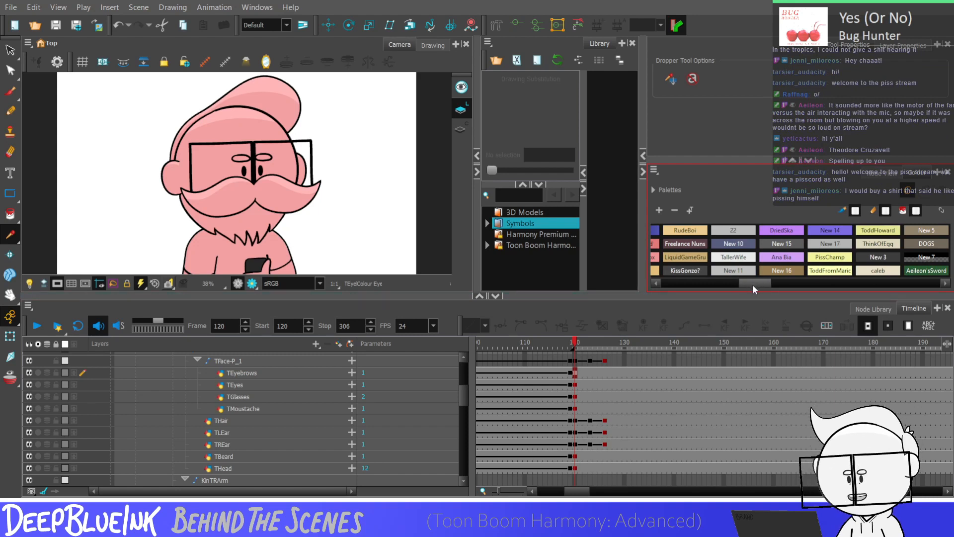
click(755, 309)
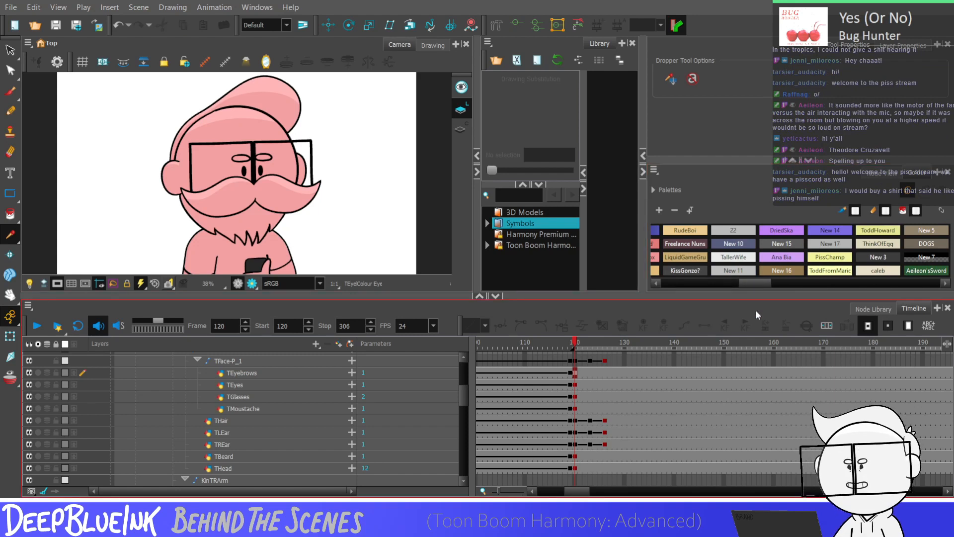
click(737, 273)
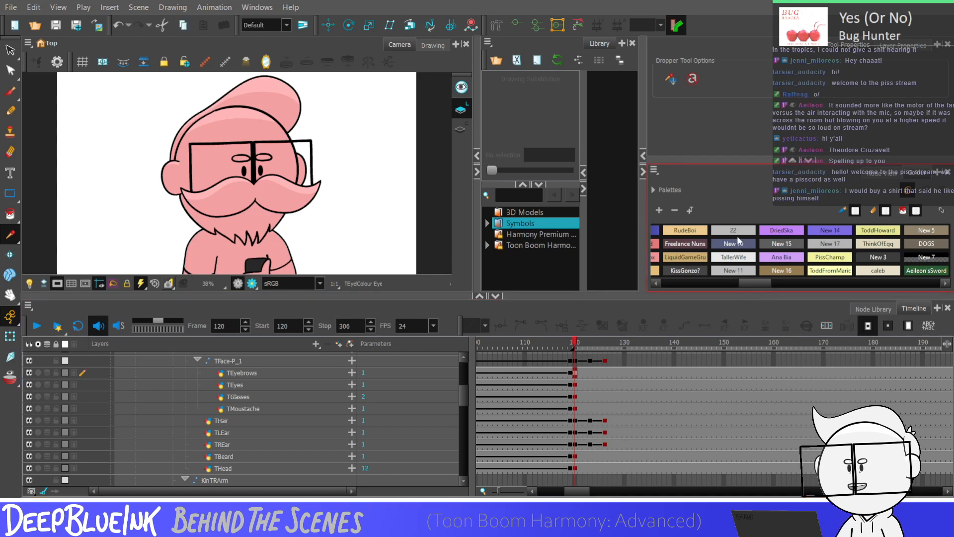
drag(757, 281, 875, 282)
Rename the green colour swatch directly below PissBoy with a person's full name and select the New 5 swatch beside it
double_click(838, 257)
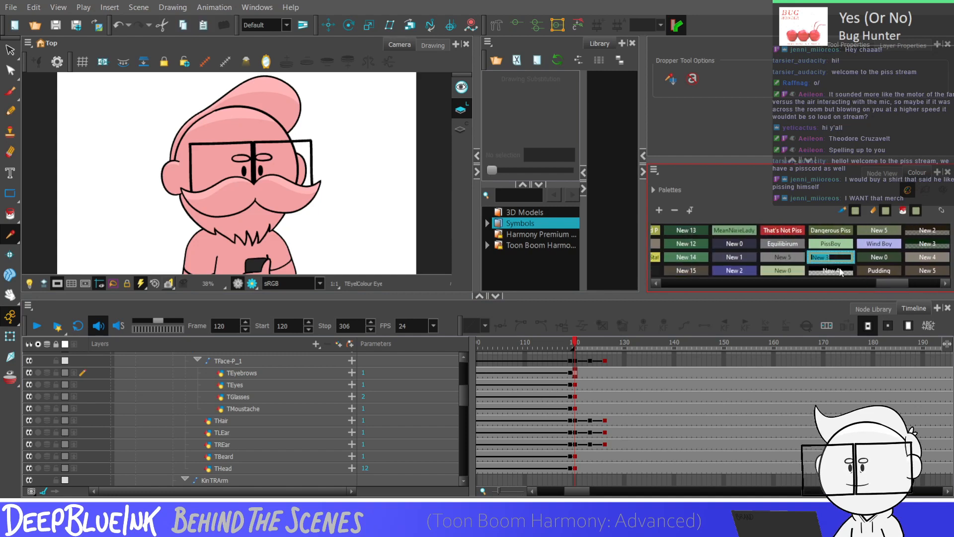
text(The)
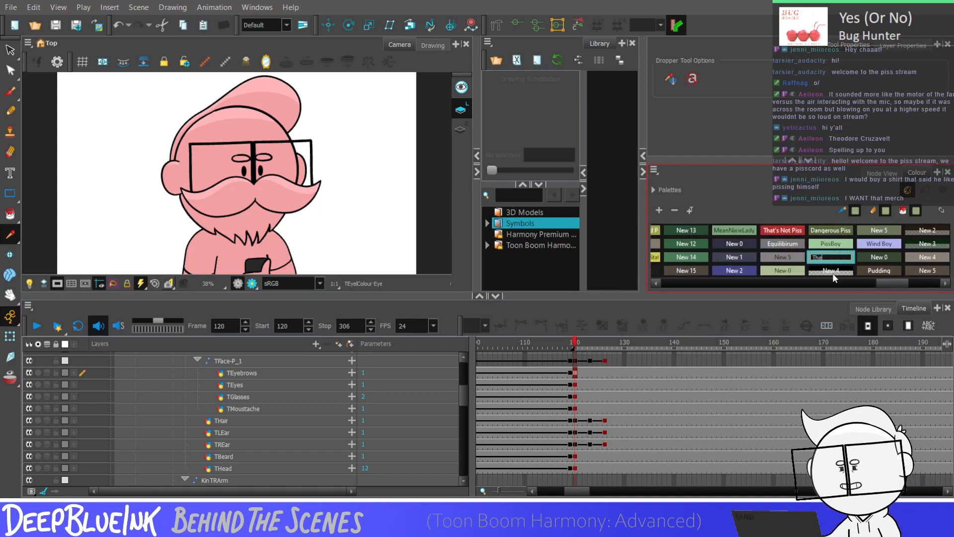
text(odore)
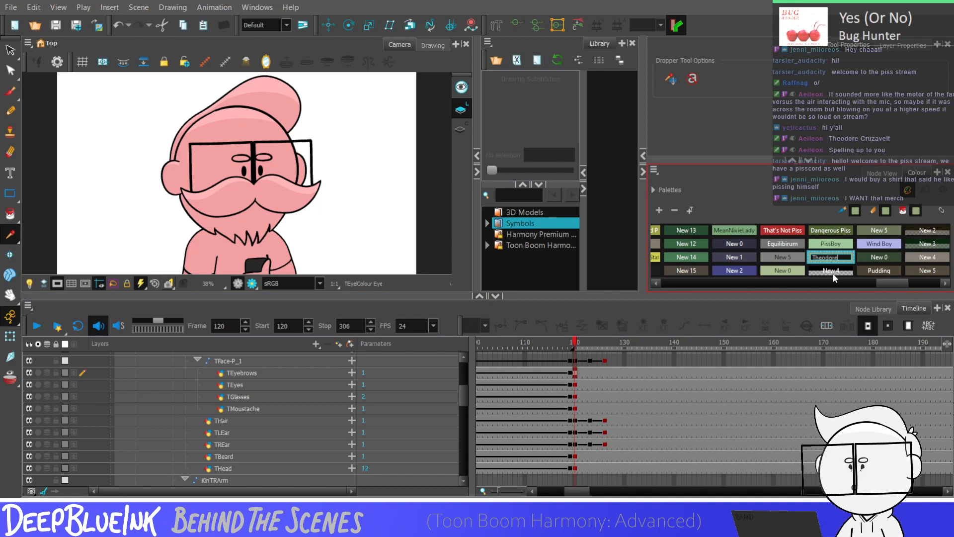
text(Cru)
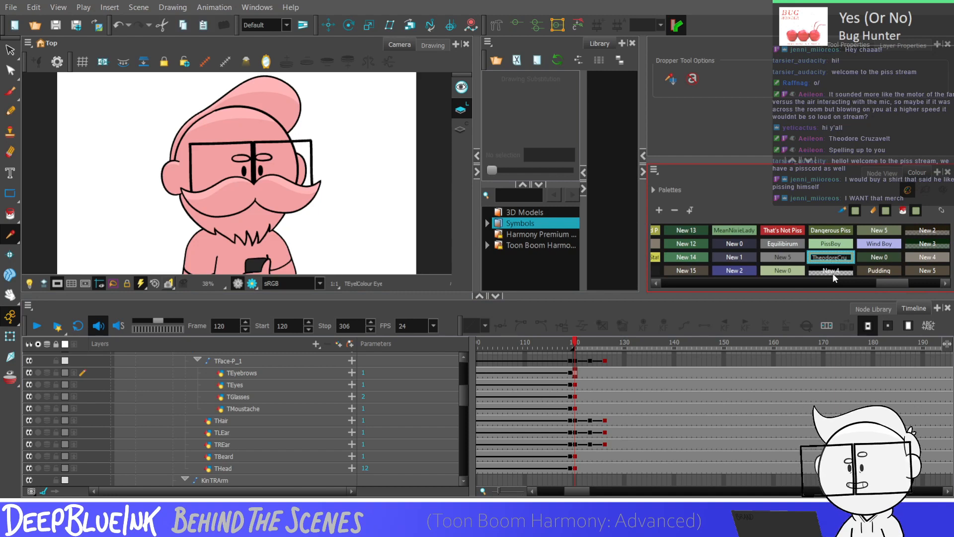
text(za)
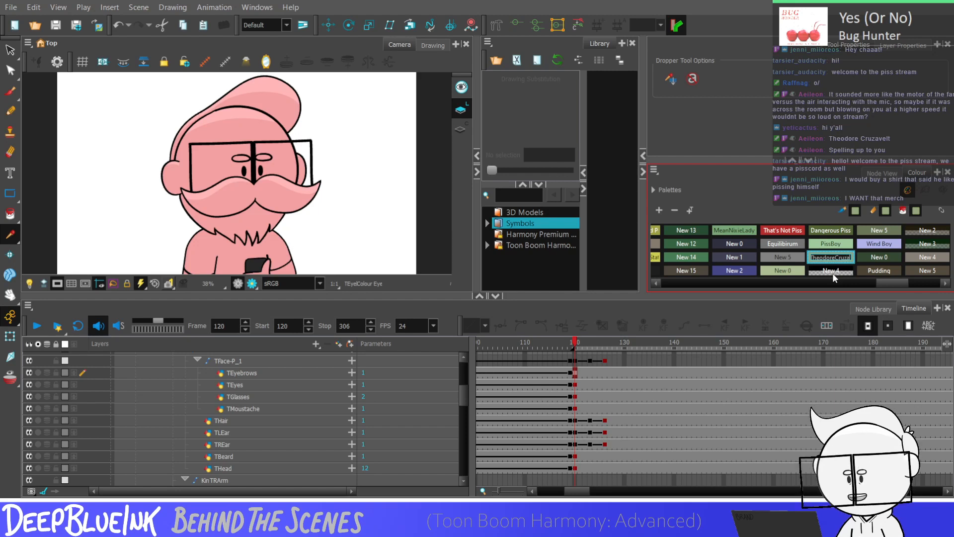
text(velt)
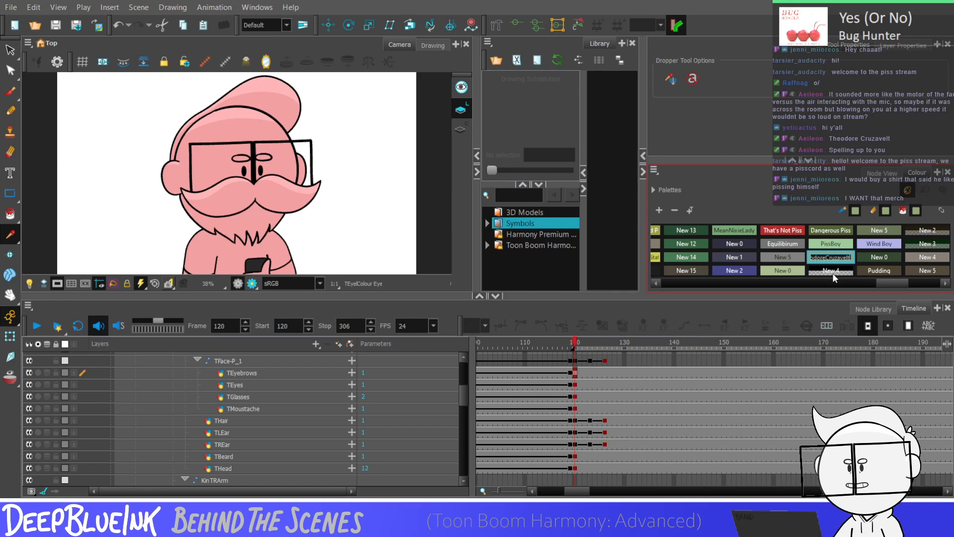
click(833, 273)
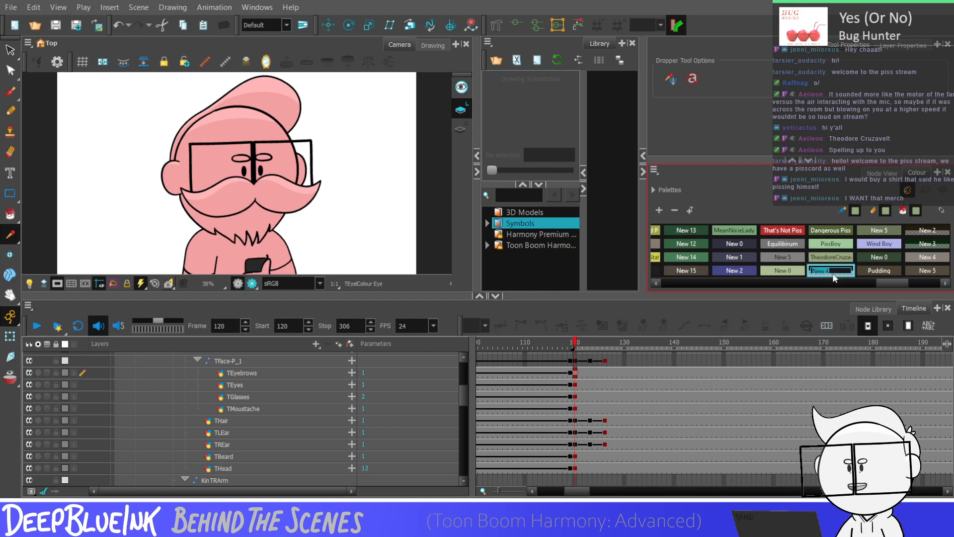
click(785, 257)
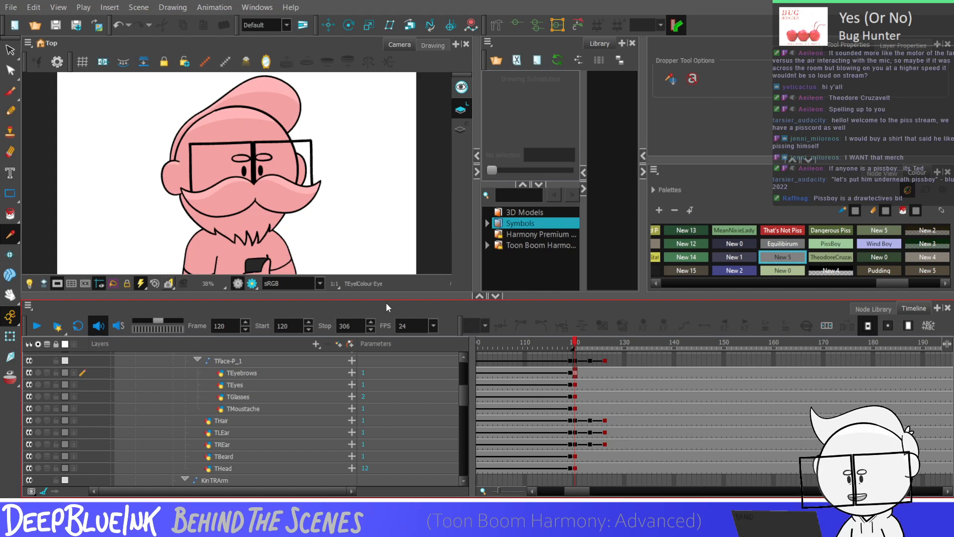
Play the scene from frame 120 several times to review the head motion against the audio
key(Return)
key(Return)
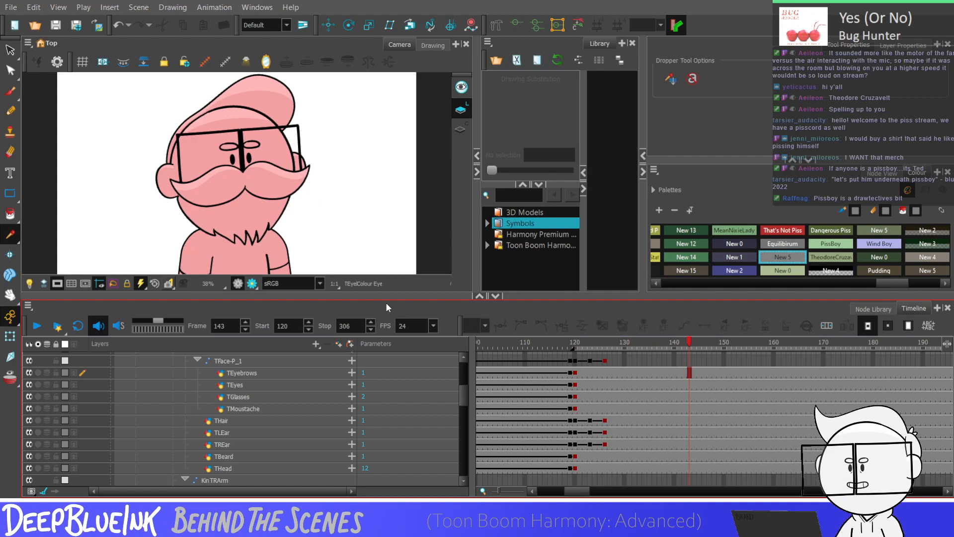
key(f)
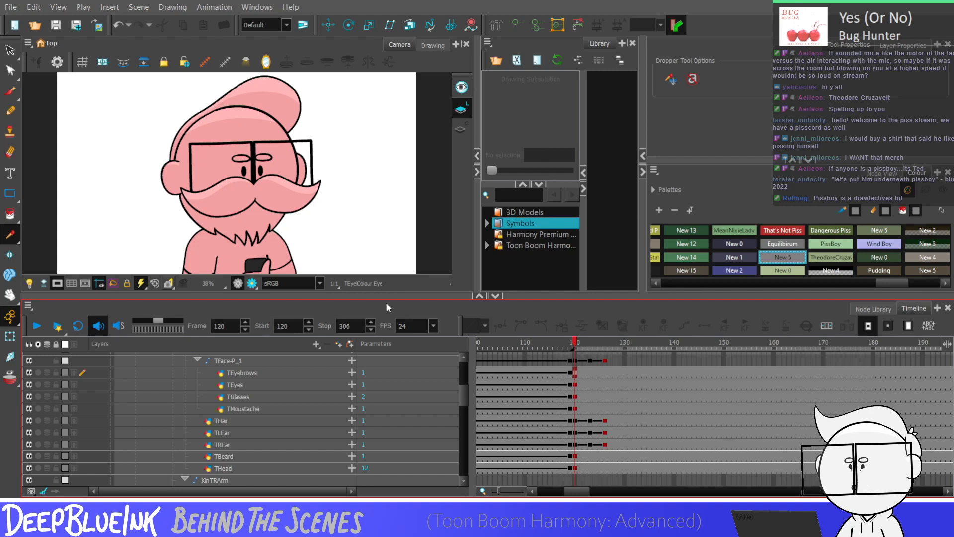
key(shift+Return)
key(shift+Return)
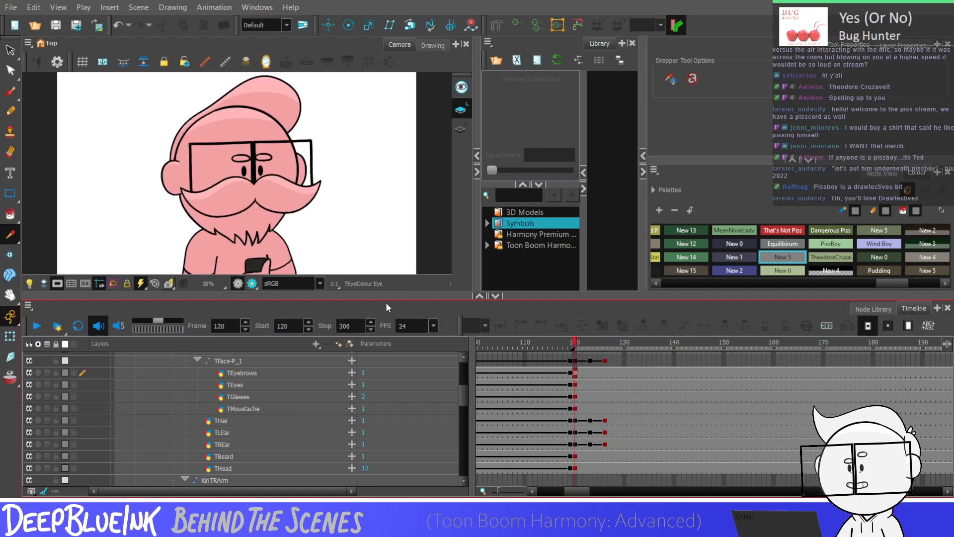
key(shift+Return)
key(shift+Return)
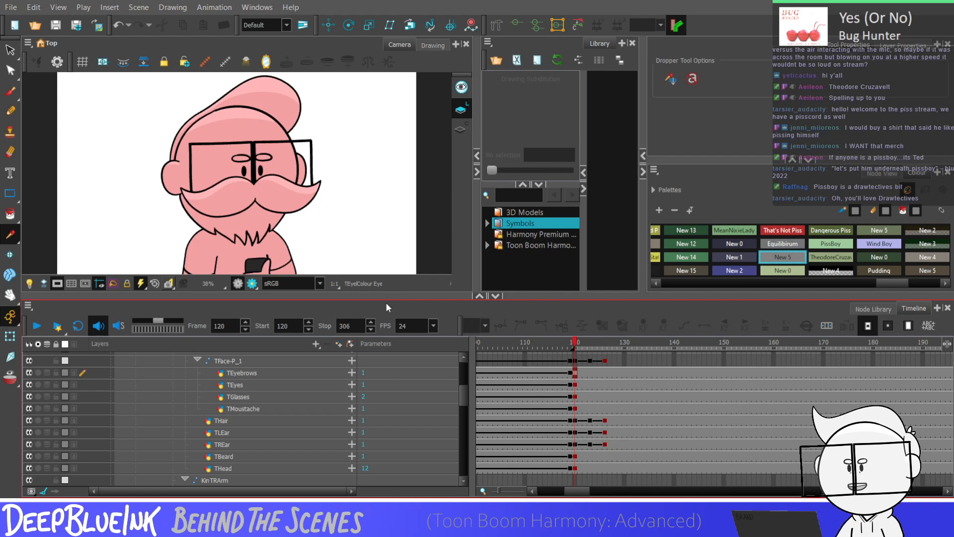
Check the hair and left-ear keyframes at frame 120 and play the scene from there to review the head motion
click(573, 421)
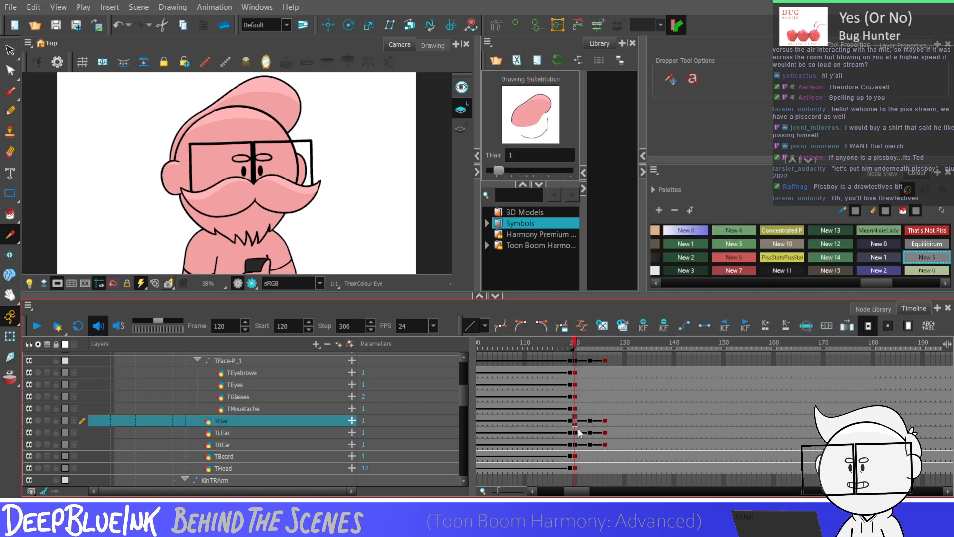
click(576, 432)
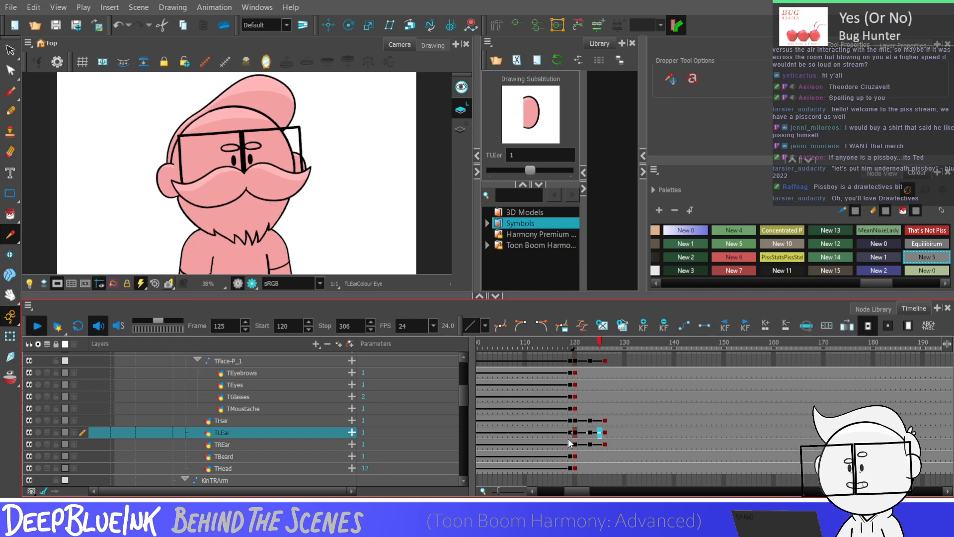
key(Return)
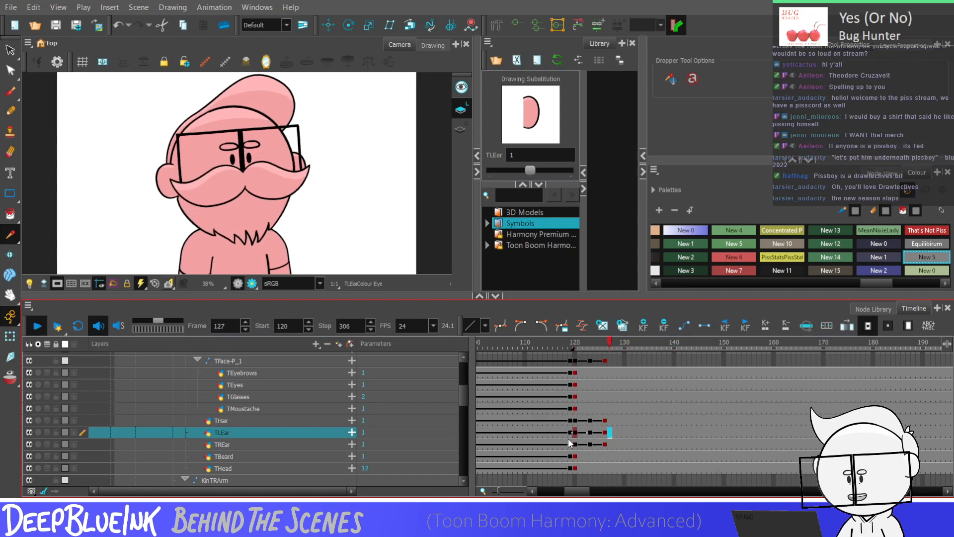
key(Return)
scroll(484, 408, down, 8)
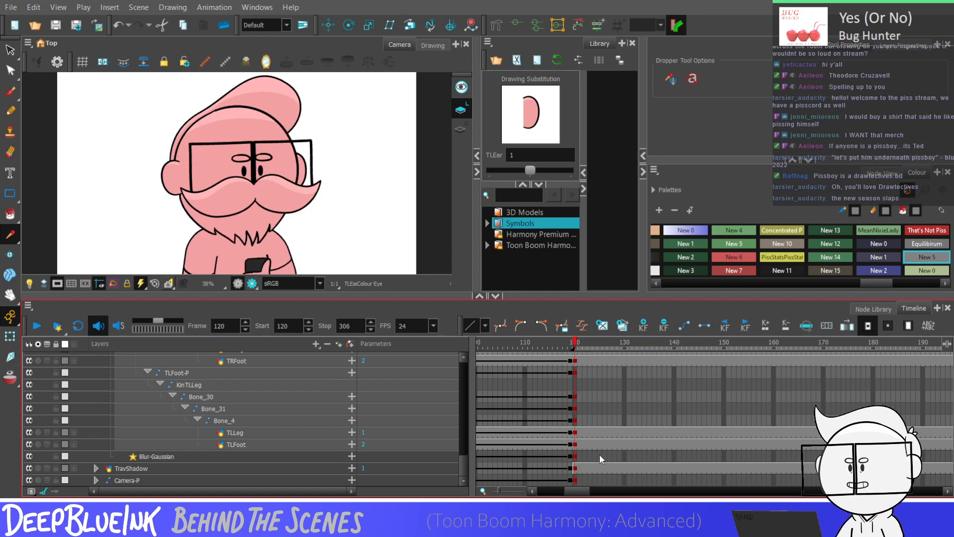
key(Return)
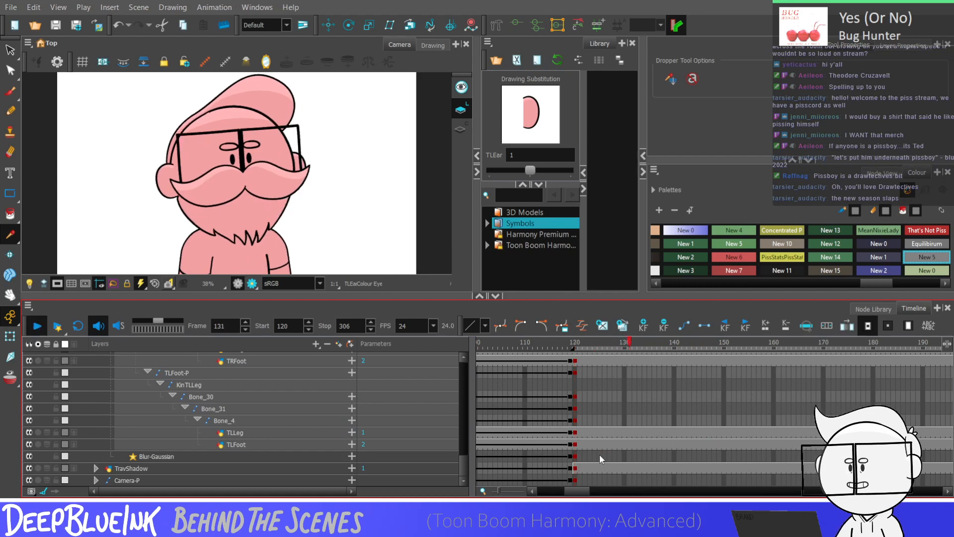
Add keyframes to the Camera-P layer at frames 134 and 138
click(616, 480)
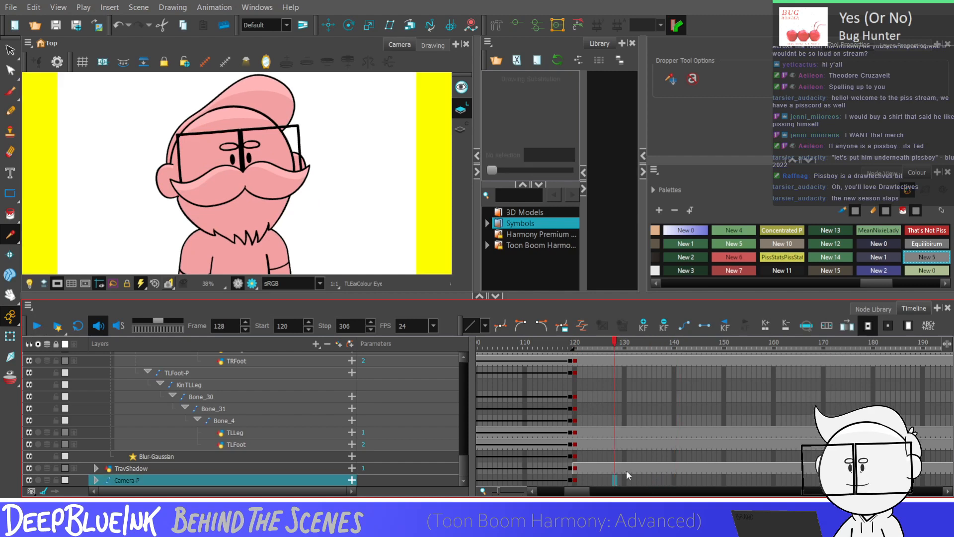
click(645, 479)
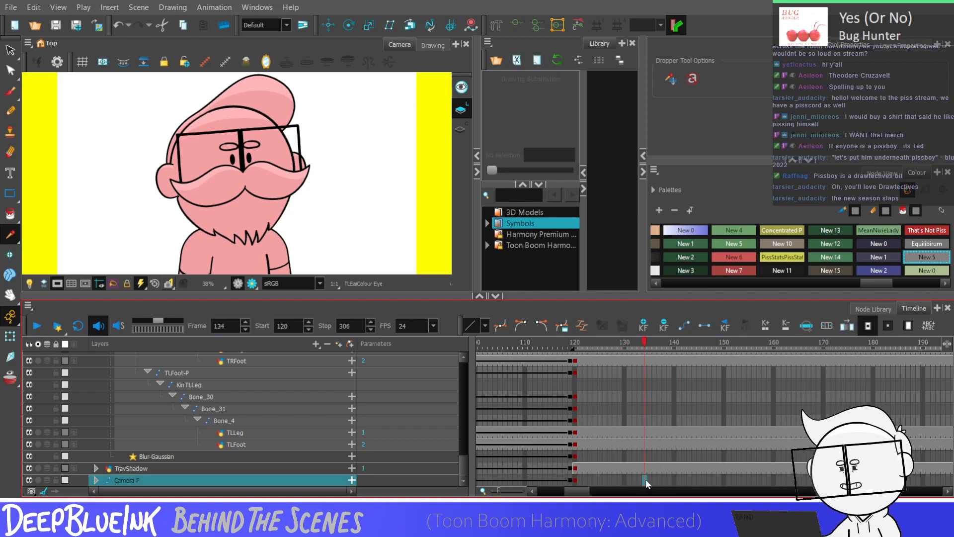
key(F6)
click(664, 480)
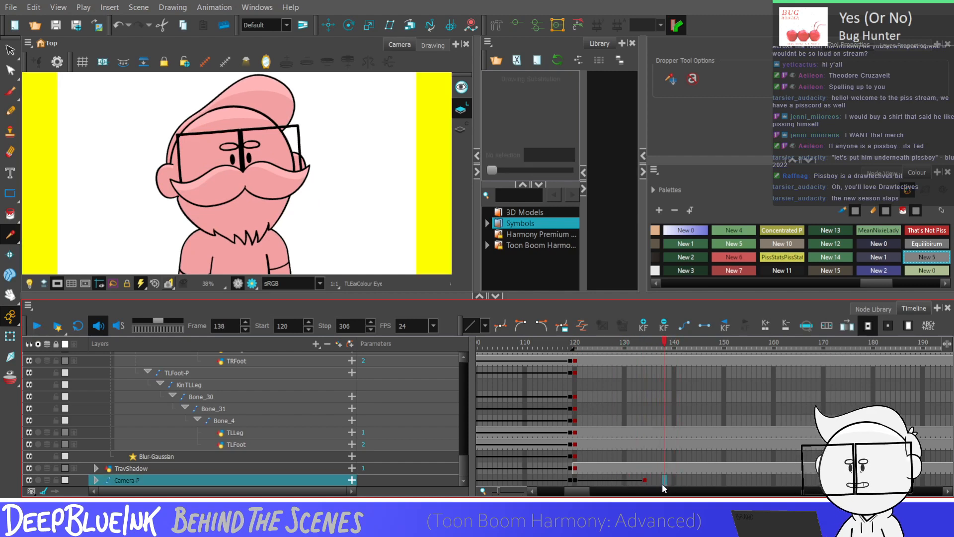
key(F6)
Shift the camera sideways at frame 138 with the Transform tool so Travis sits in the right half of the shot
click(10, 337)
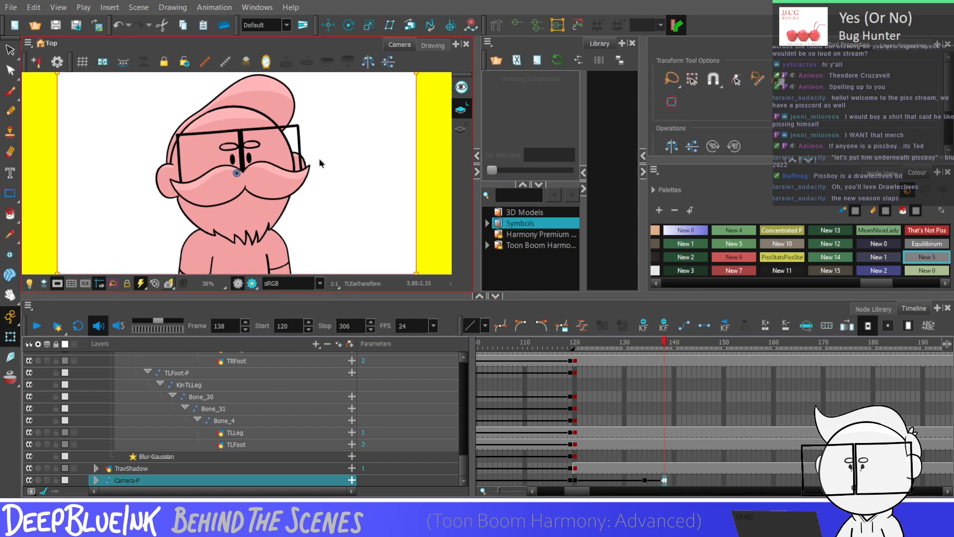
key(shift+Left)
key(shift+Left)
key(shift+Left)
key(shift+Left)
key(shift+Left)
key(shift+Left)
key(shift+Left)
key(shift+Left)
key(shift+Left)
key(shift+Left)
key(shift+Left)
key(shift+Left)
key(shift+Left)
key(shift+Left)
key(shift+Left)
key(shift+Left)
key(shift+Left)
key(shift+Left)
key(shift+Left)
key(shift+Left)
key(shift+Left)
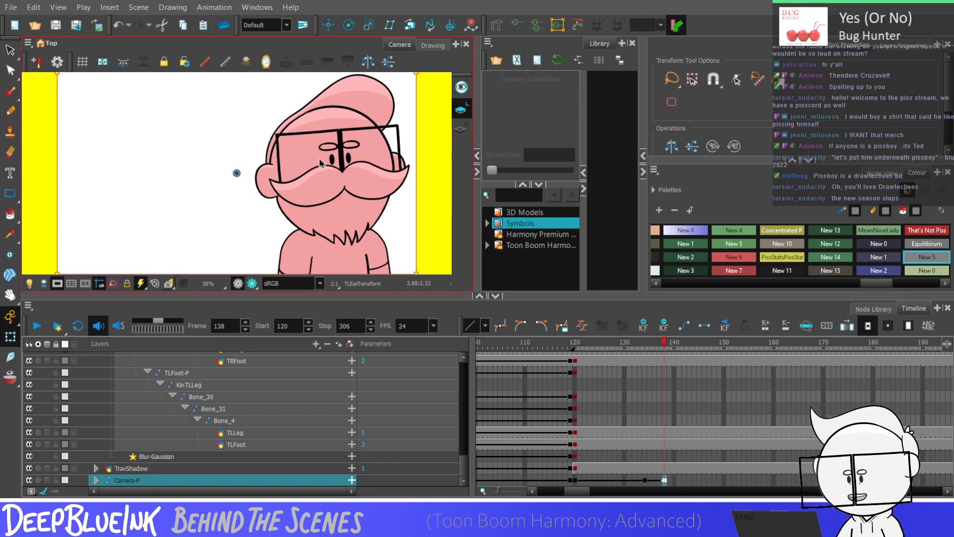
Check the camera keyframe at frame 134, then play the scene from frame 120 to review the camera pan
click(645, 480)
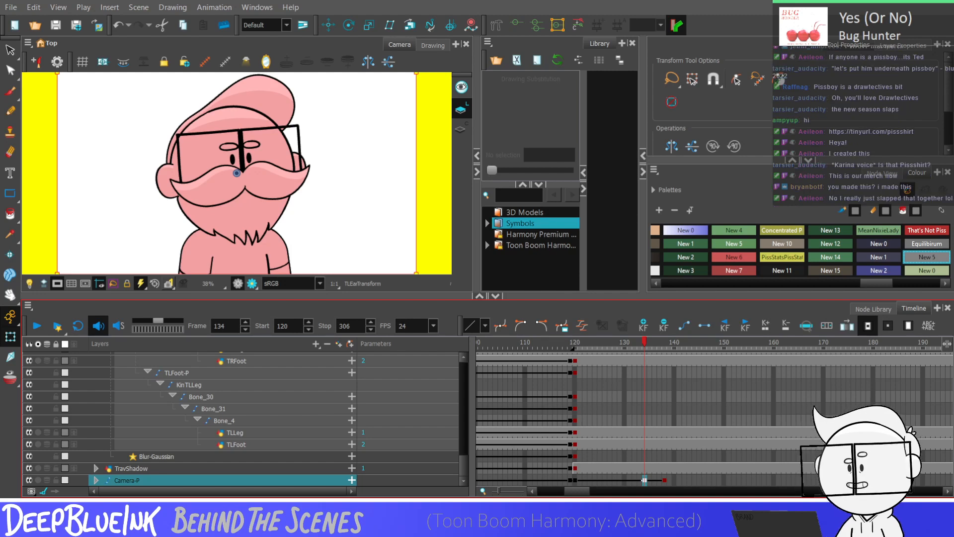
key(semicolon)
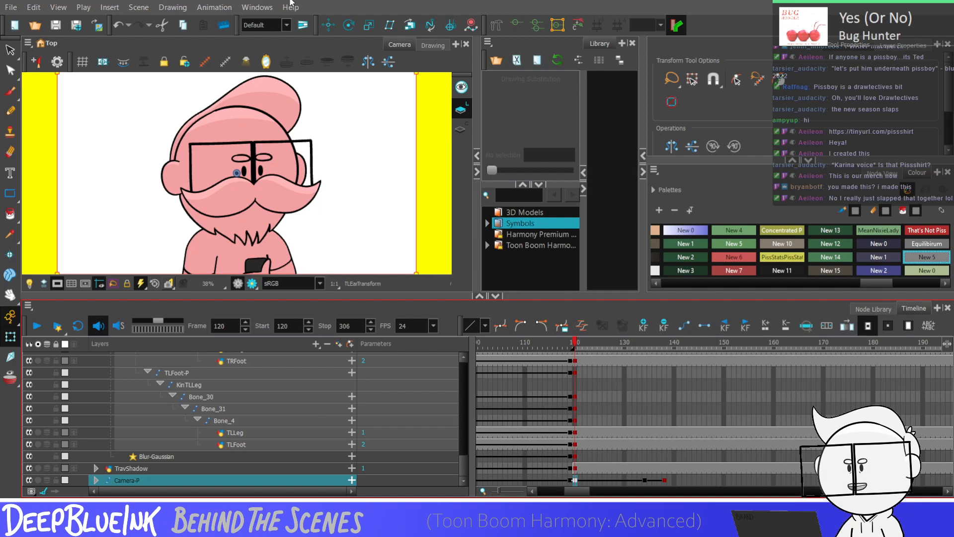
key(Return)
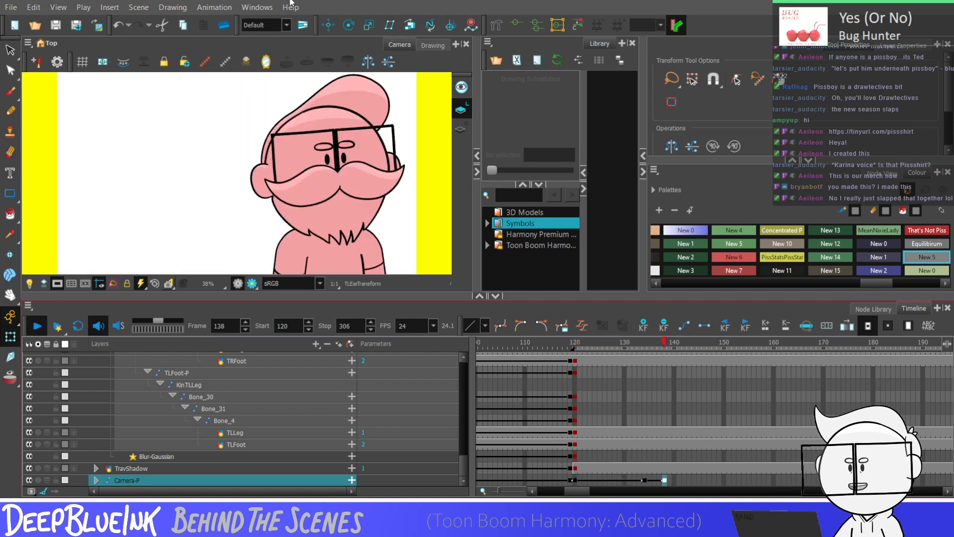
key(Return)
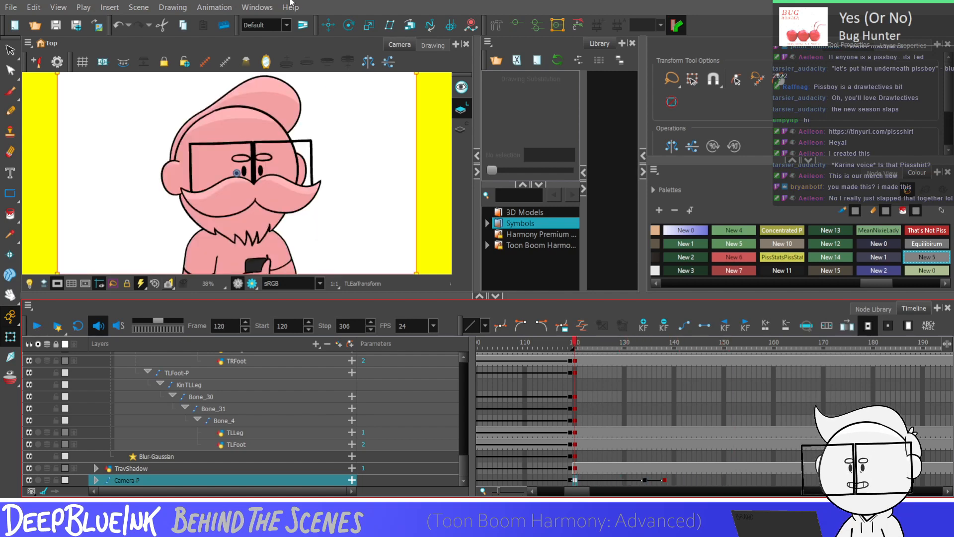
key(Return)
key(Return)
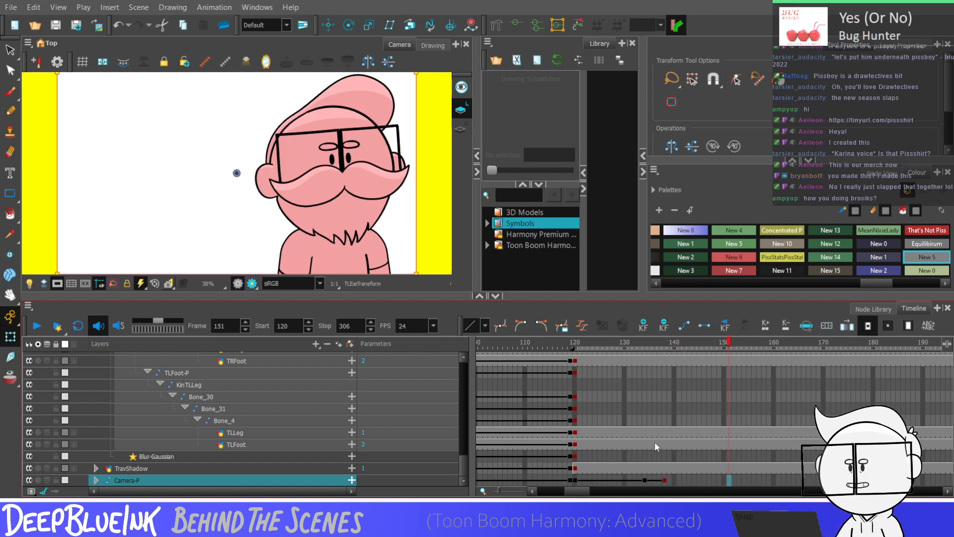
Select the Camera-P keyframes from frame 134 to 138 and replay the scene to check the timing of the pan
click(645, 481)
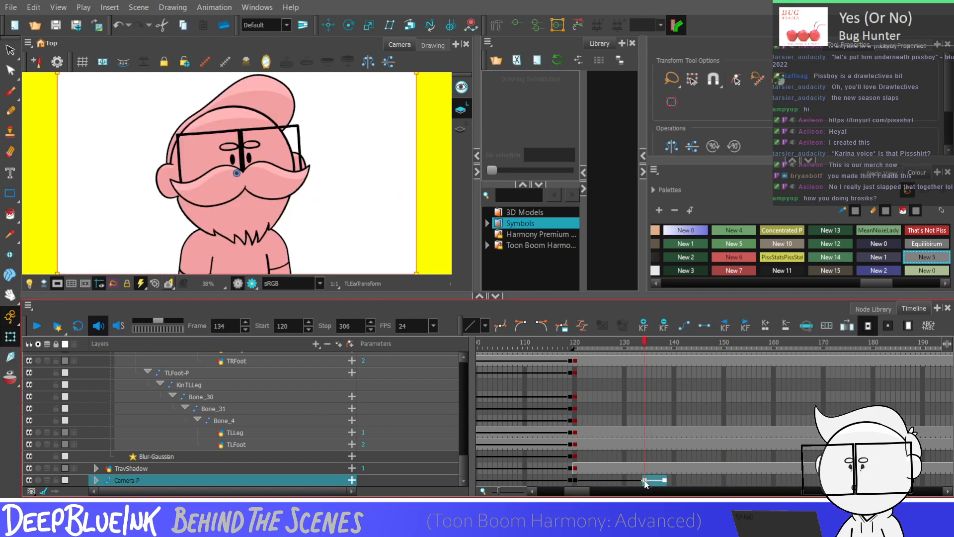
click(644, 480)
key(Return)
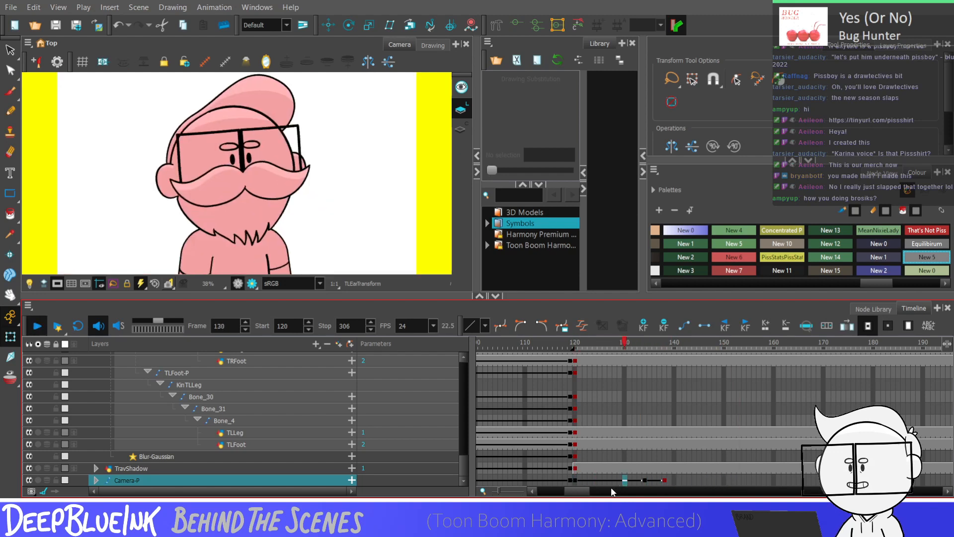
key(Return)
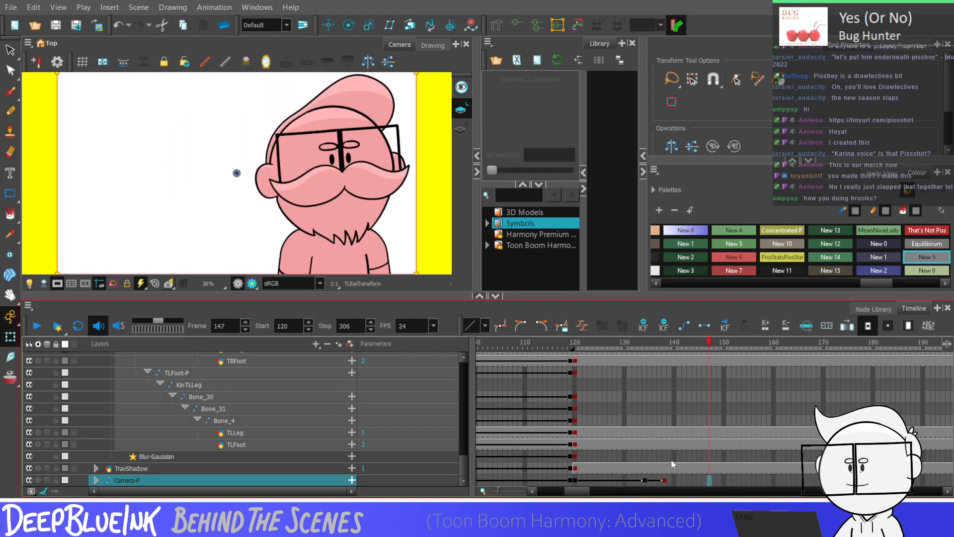
Add keyframes to the THair, TLEar and TREar layers at frames 134 and 137
click(645, 478)
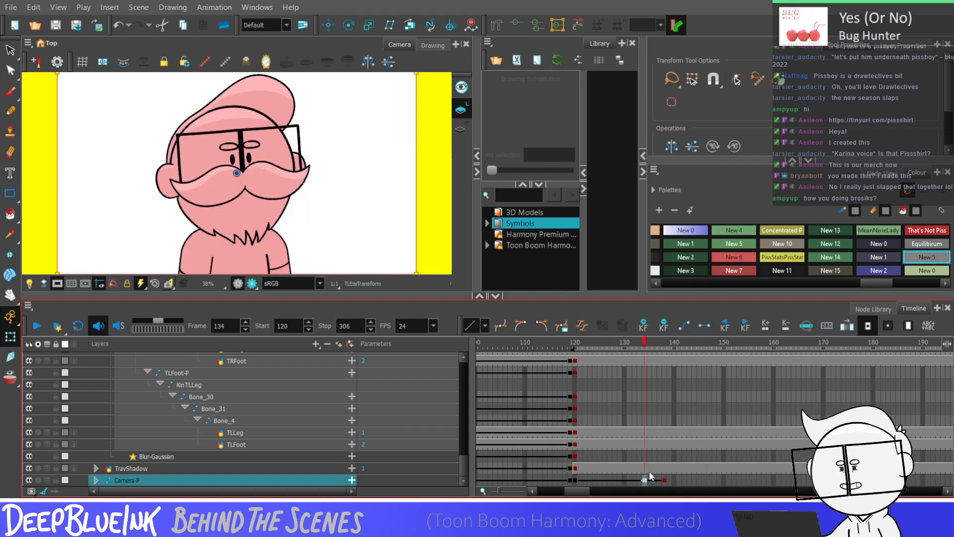
click(646, 454)
click(645, 443)
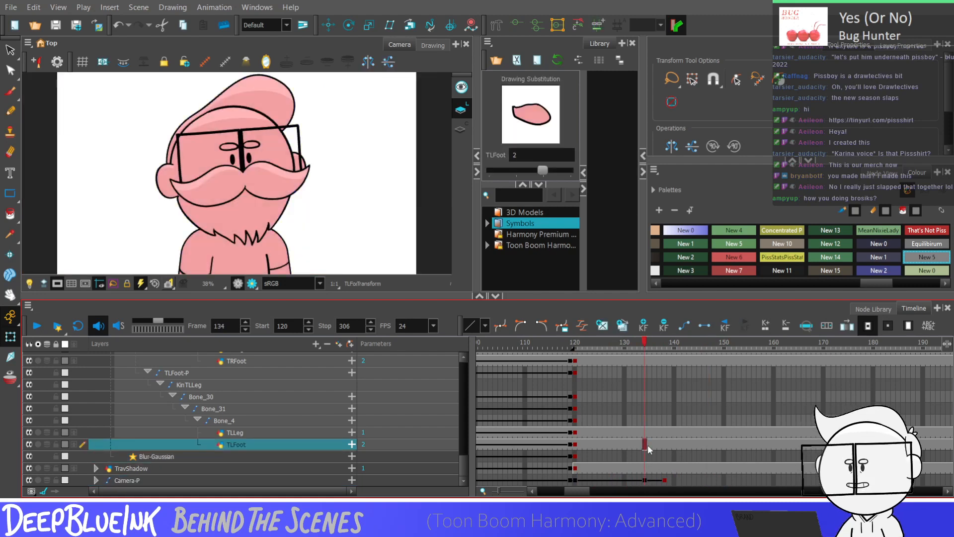
drag(463, 468, 465, 403)
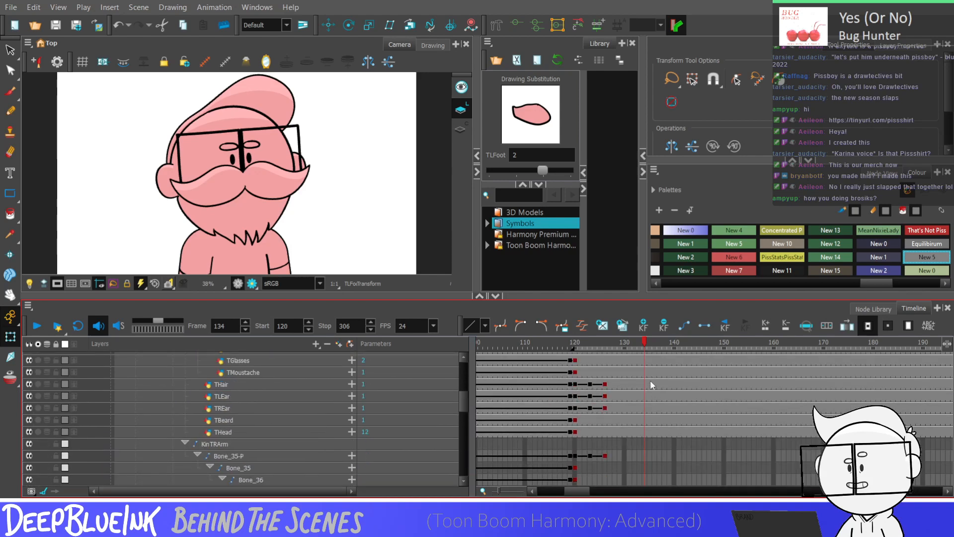
drag(646, 384, 645, 408)
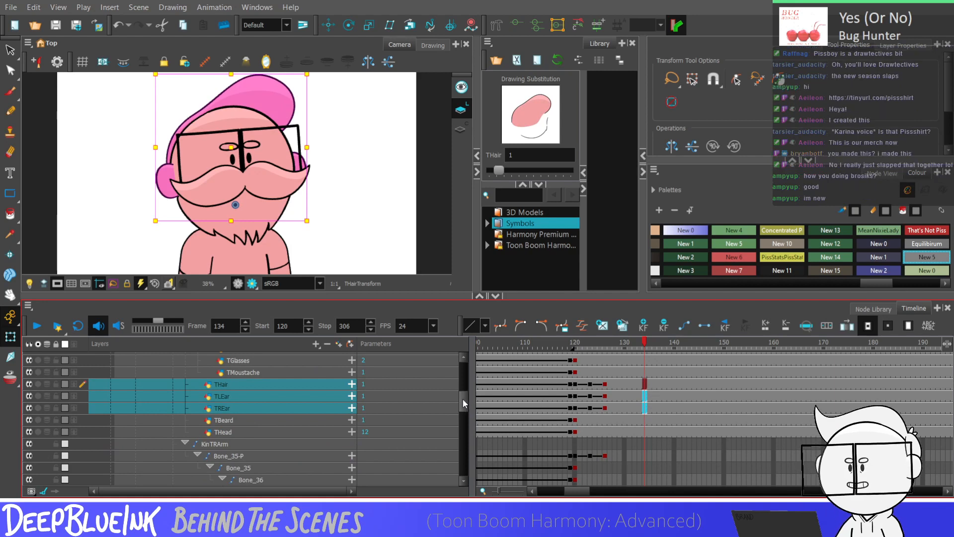
drag(464, 404, 461, 396)
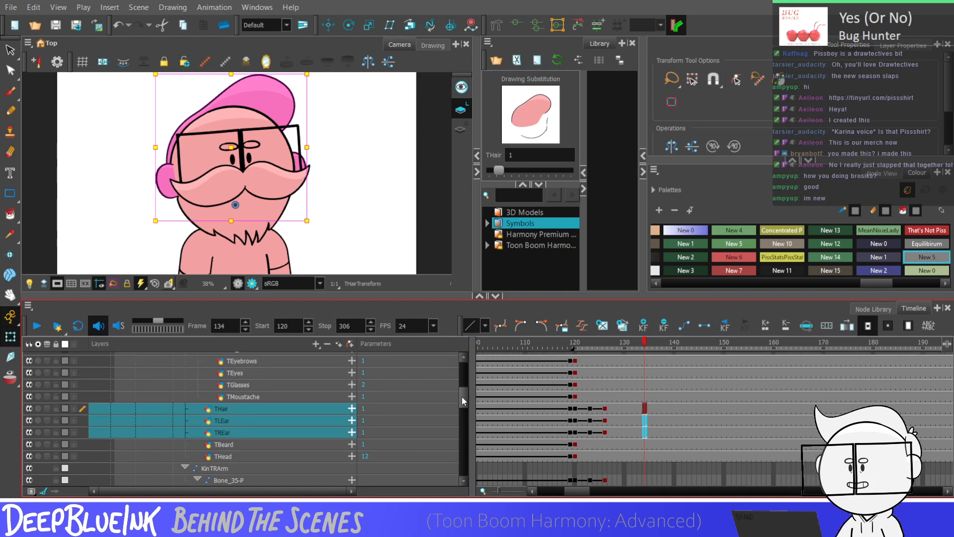
click(661, 408)
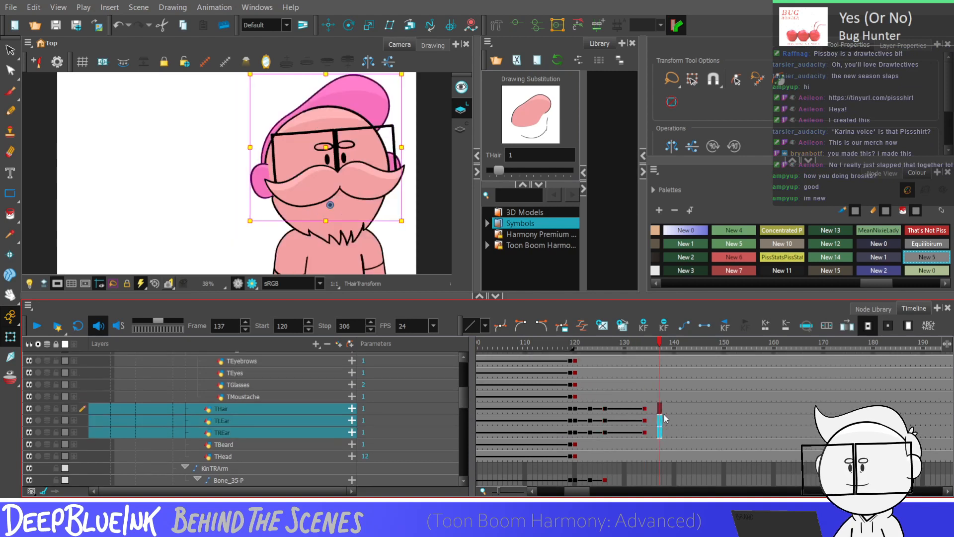
key(F6)
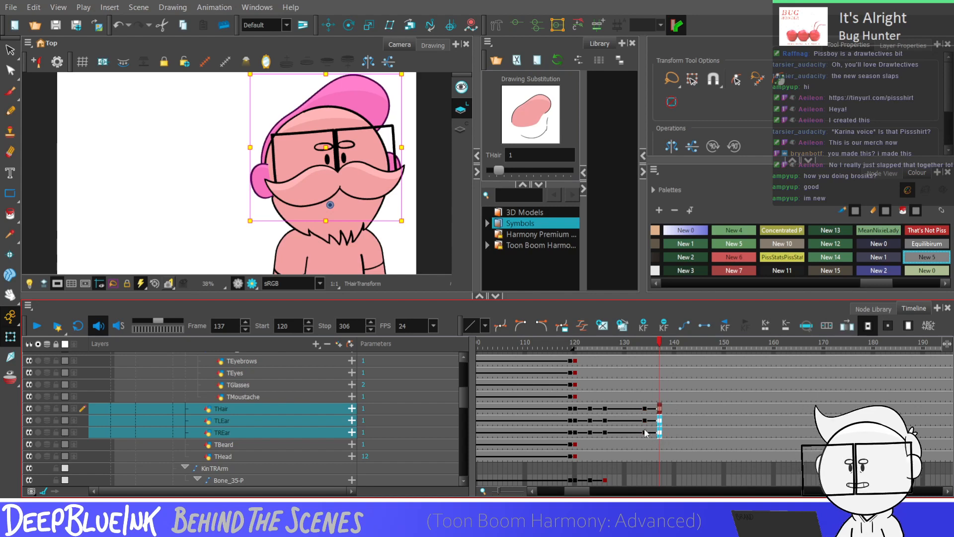
Step through frames 134 to 137 and delete the hair and ear keyframes at frame 137
click(645, 413)
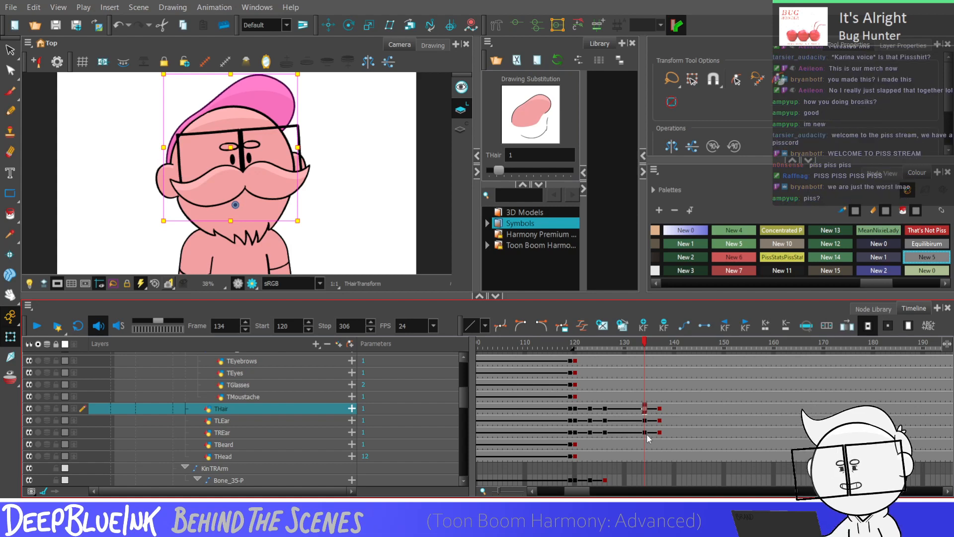
drag(644, 405, 659, 431)
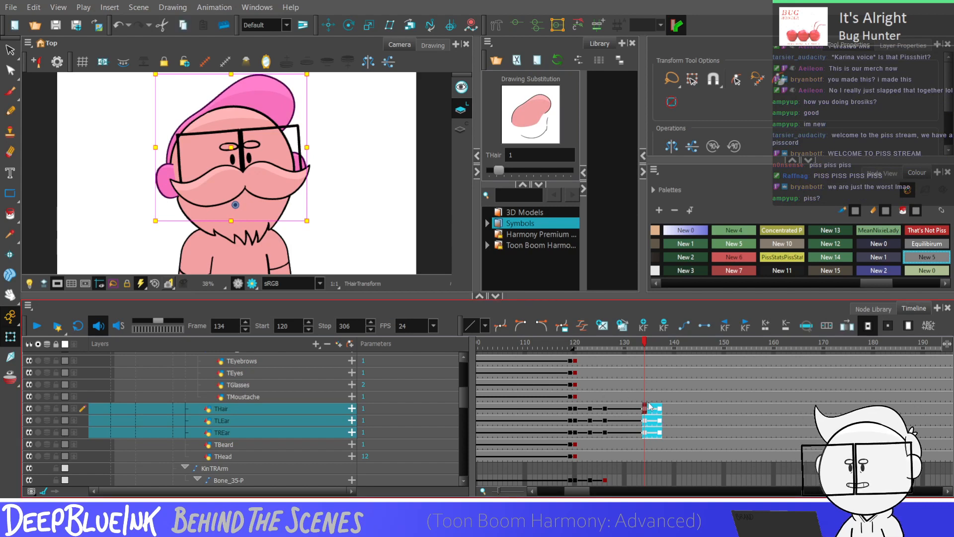
click(645, 396)
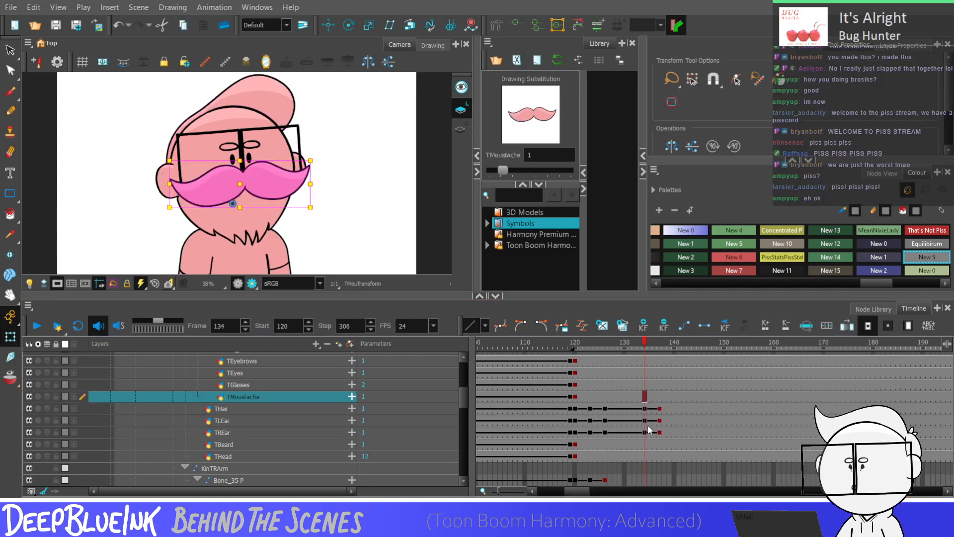
key(period)
key(period)
key(period)
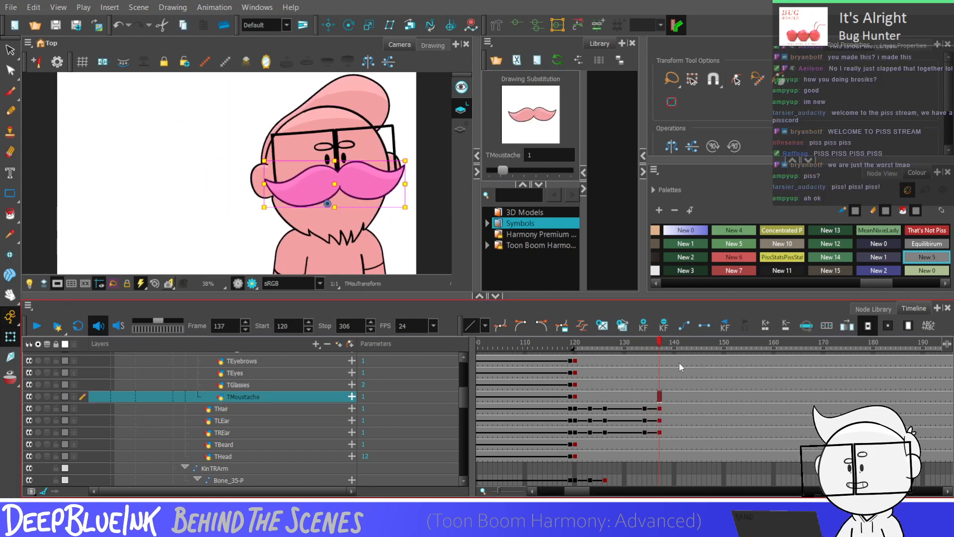
drag(660, 408, 659, 431)
key(F7)
Keyframe the hair at frame 135, nudge it slightly to the right and compare it with the previous frame
click(649, 410)
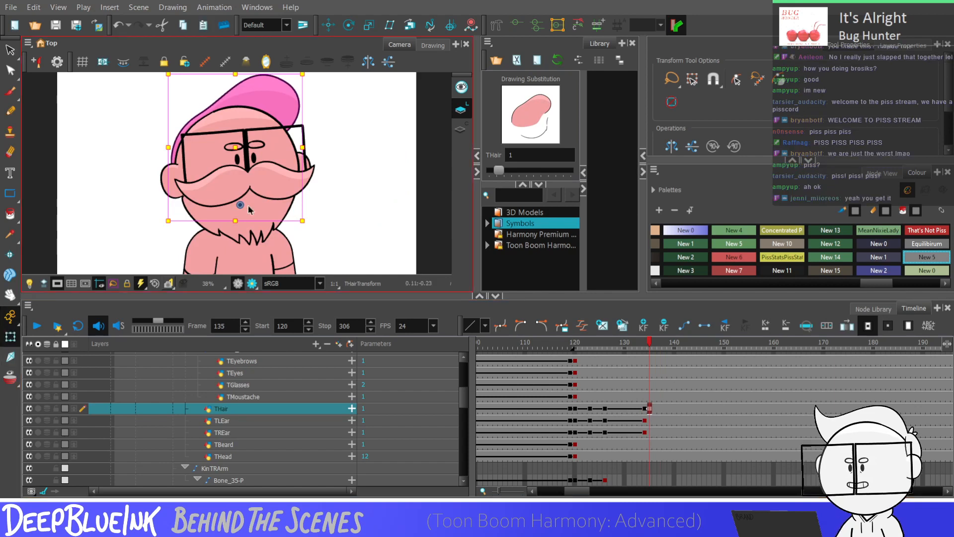
key(Right)
key(Right)
key(Left)
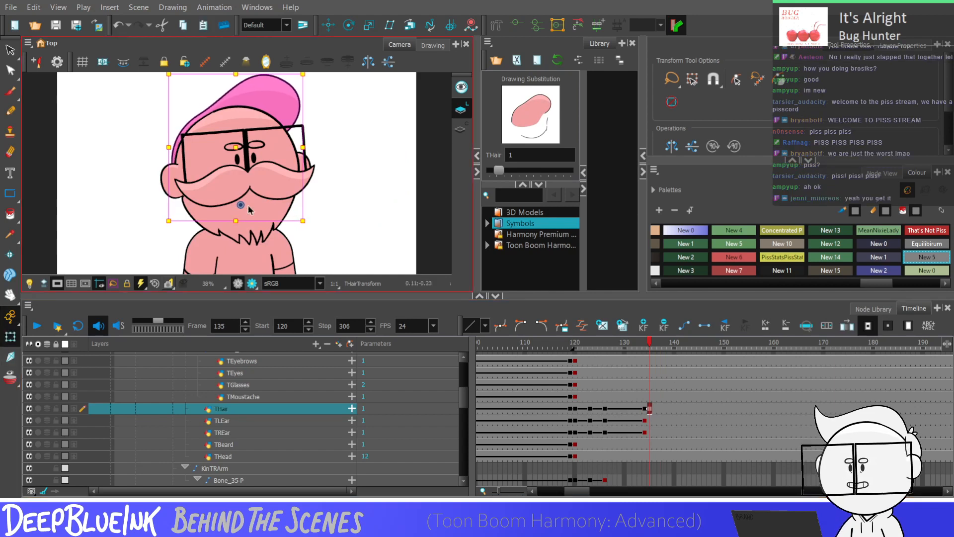
key(Right)
key(Right)
key(comma)
key(period)
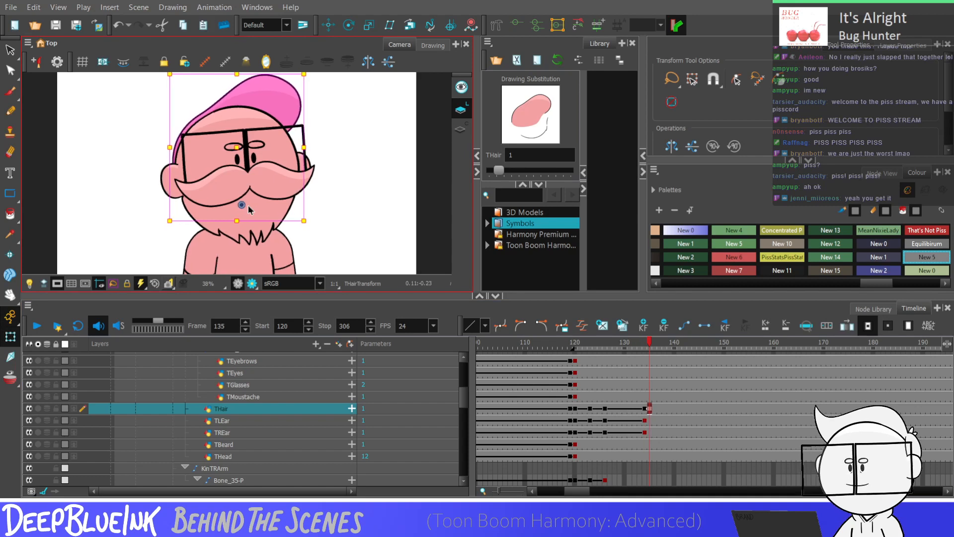
Rename the dark brown colour swatch below Pissentage to "SurroundedByPiss"
click(650, 422)
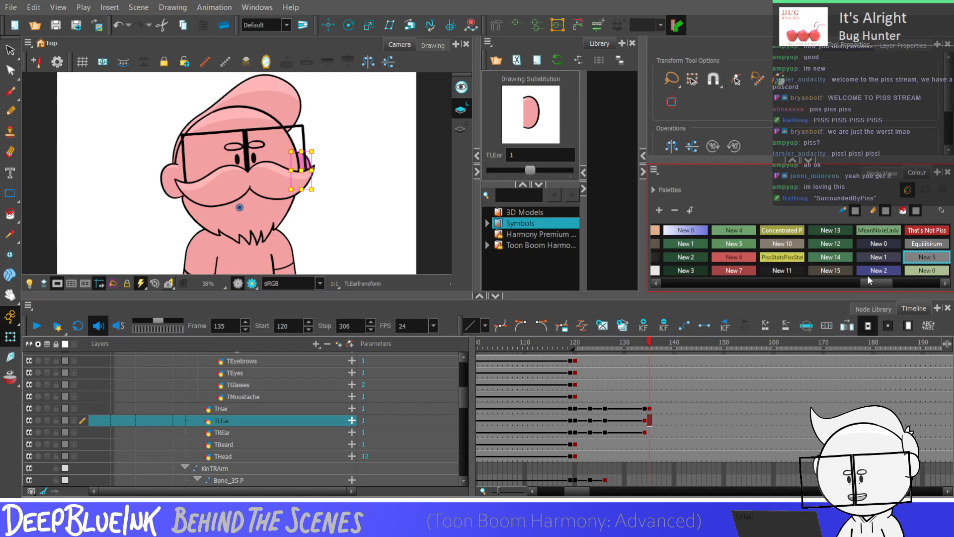
drag(875, 283, 824, 283)
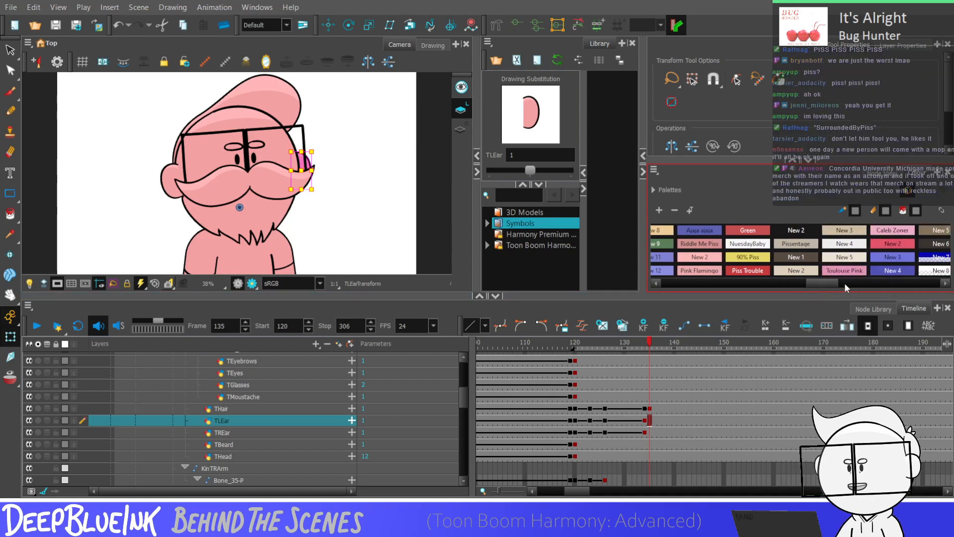
double_click(799, 261)
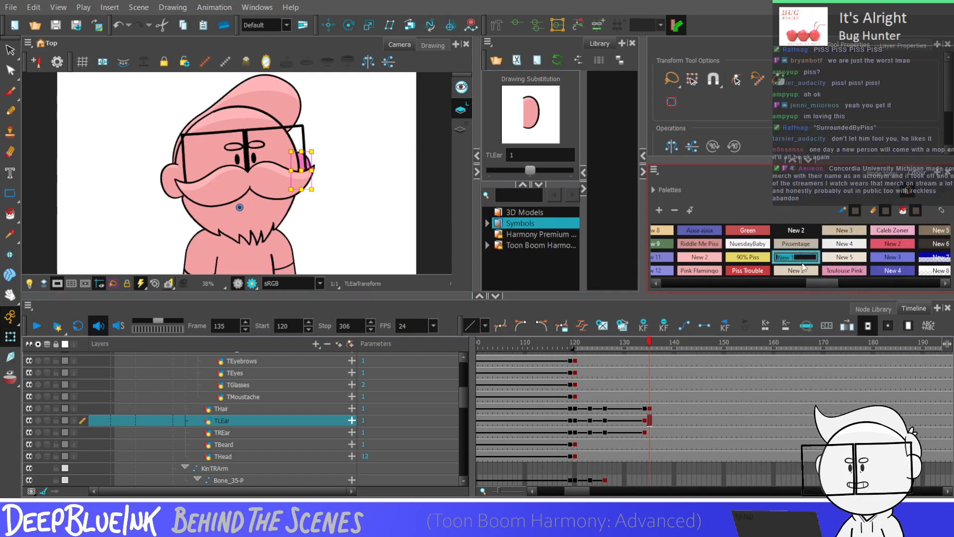
text(SurroundedBy)
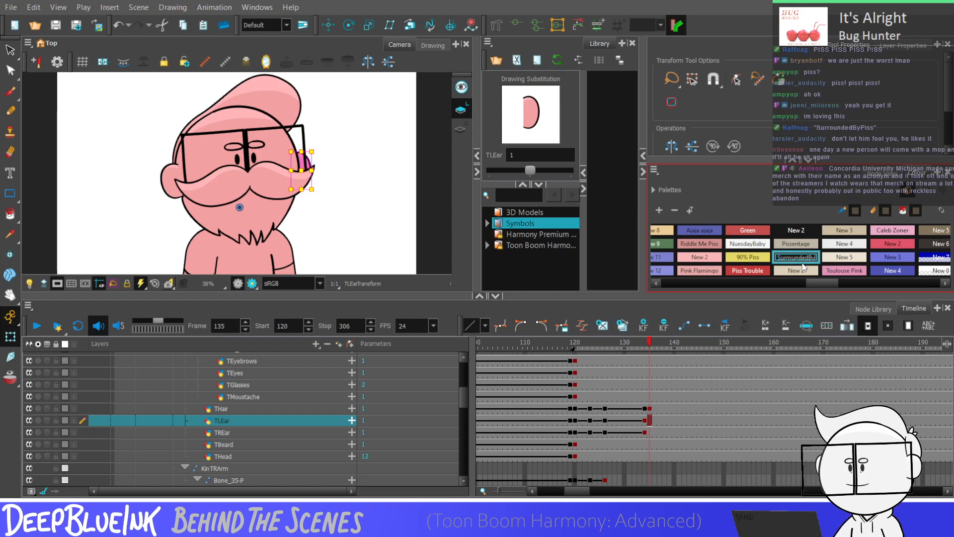
text(Piss)
key(Tab)
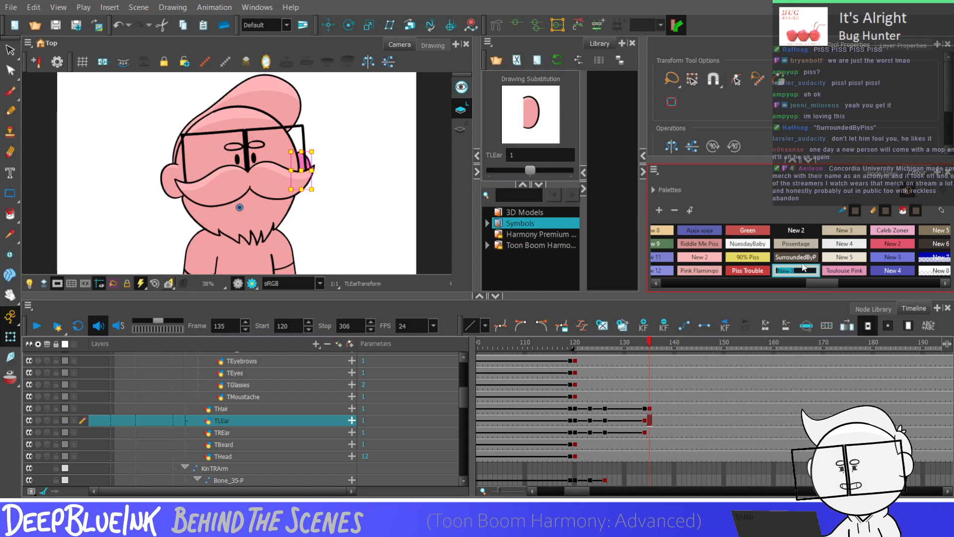
click(805, 259)
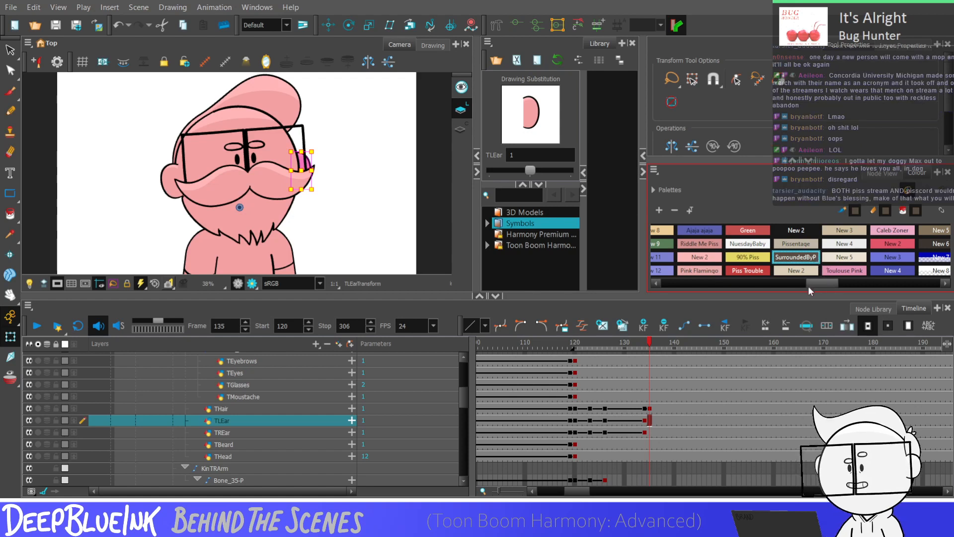
Rename the New 10 colour swatch between 22 and TallerWife to "Lmao"
drag(819, 280, 745, 279)
double_click(806, 244)
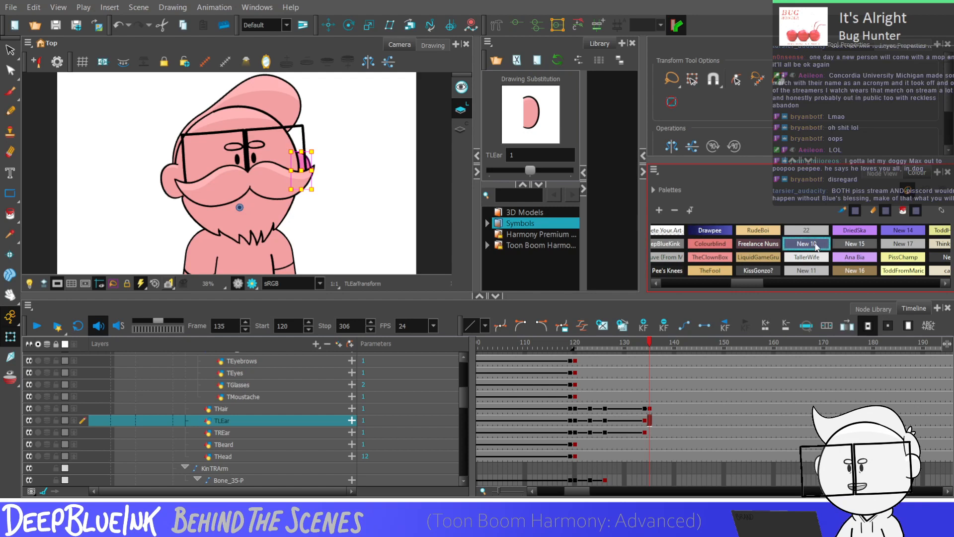
text(L)
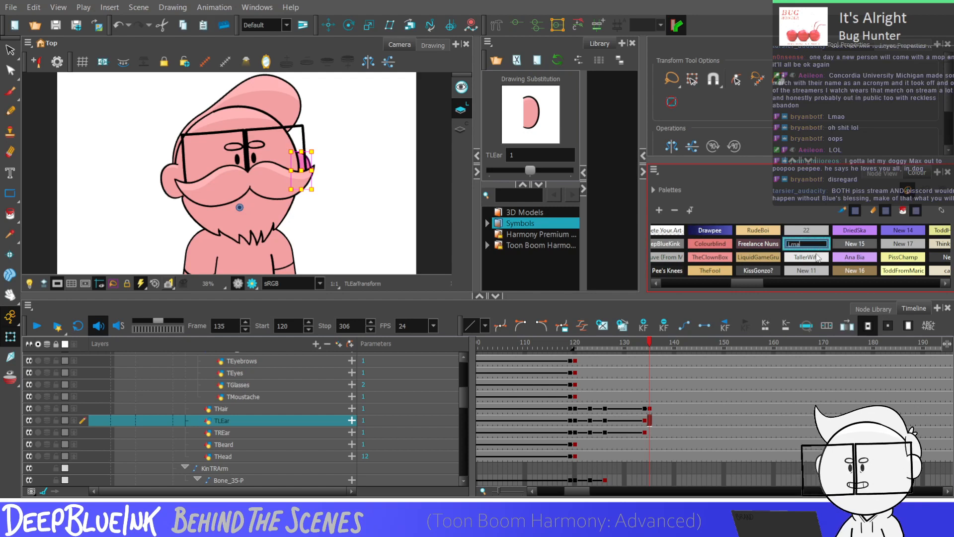
text(mai)
key(Return)
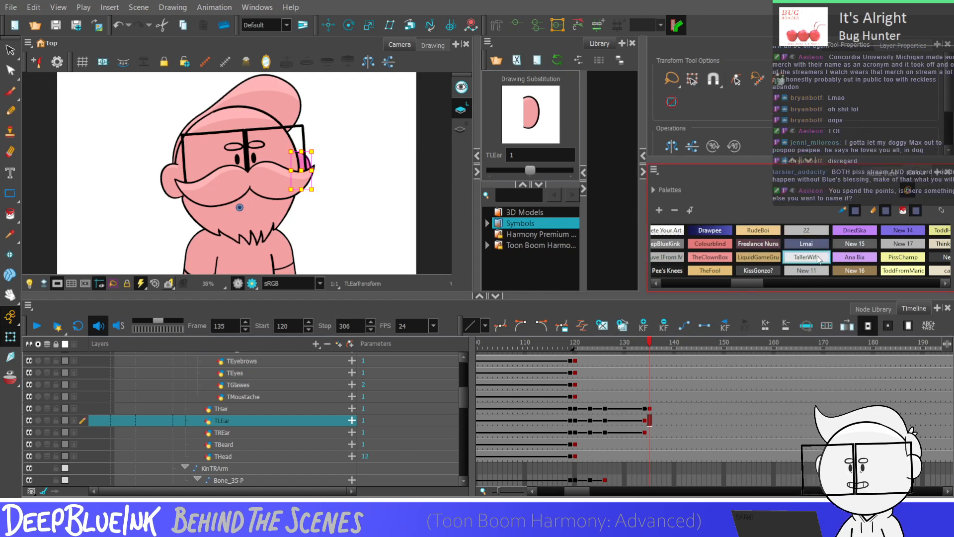
double_click(815, 247)
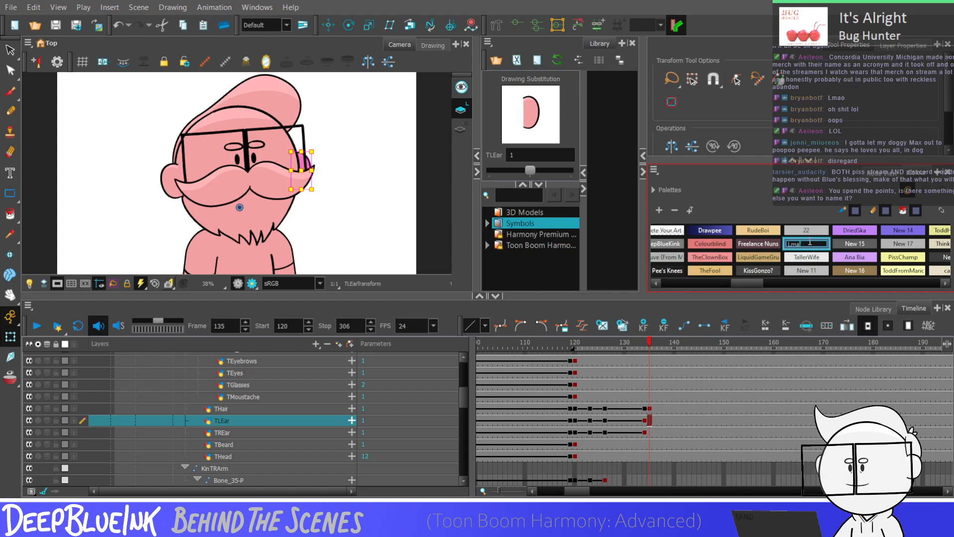
text(Lmao)
key(Tab)
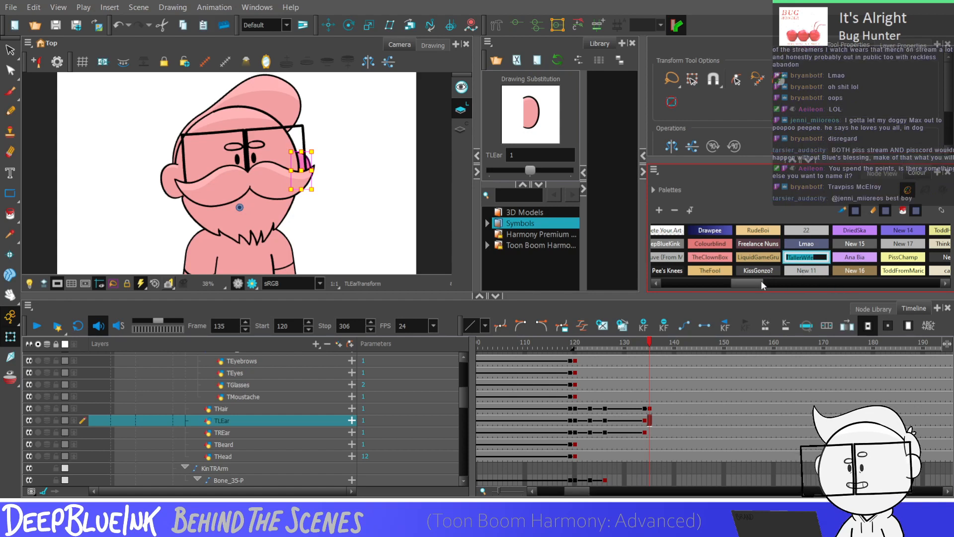
Rename the cream New 2 swatch below SurroundedByPiss to "TravpissMcElroy"
click(771, 283)
drag(770, 282, 821, 282)
double_click(828, 272)
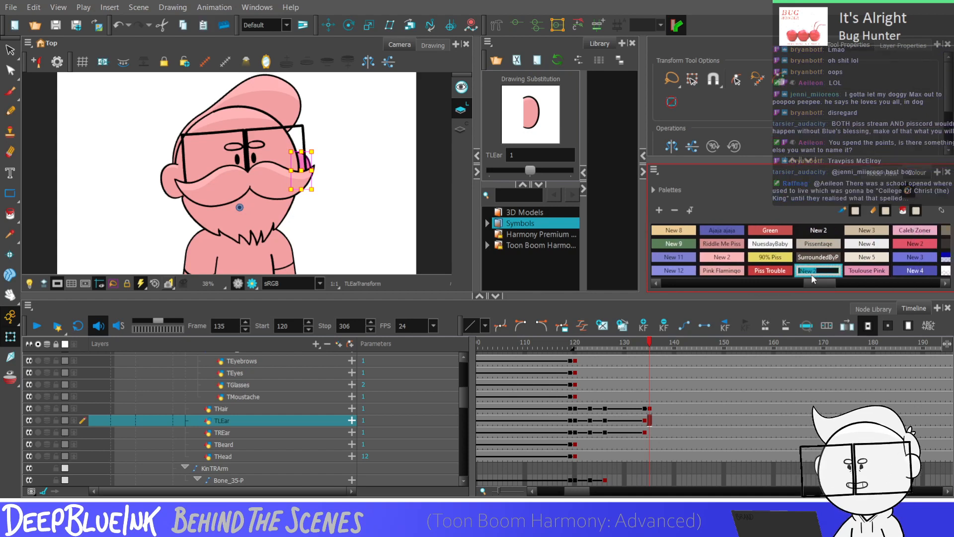
text(Trav)
text(piss McElroy)
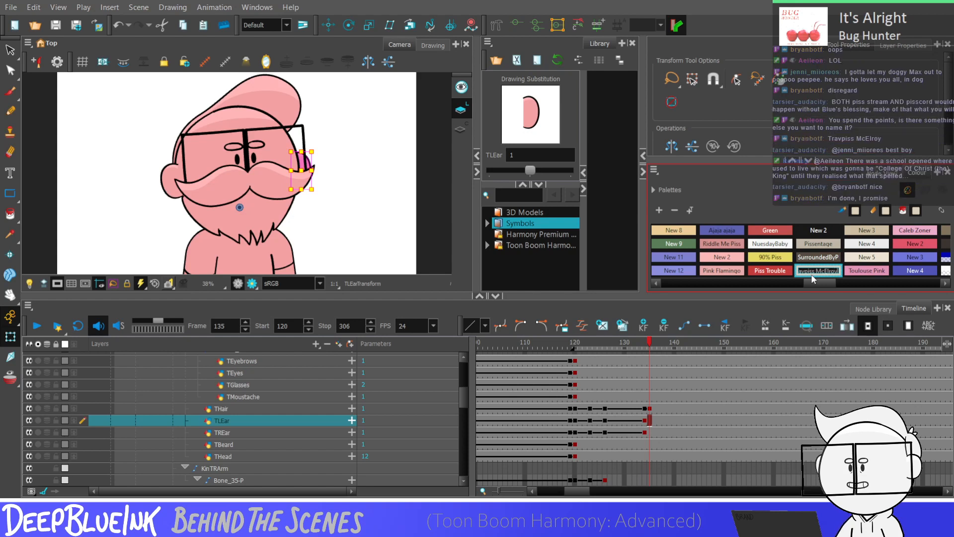
key(Tab)
double_click(821, 271)
key(Tab)
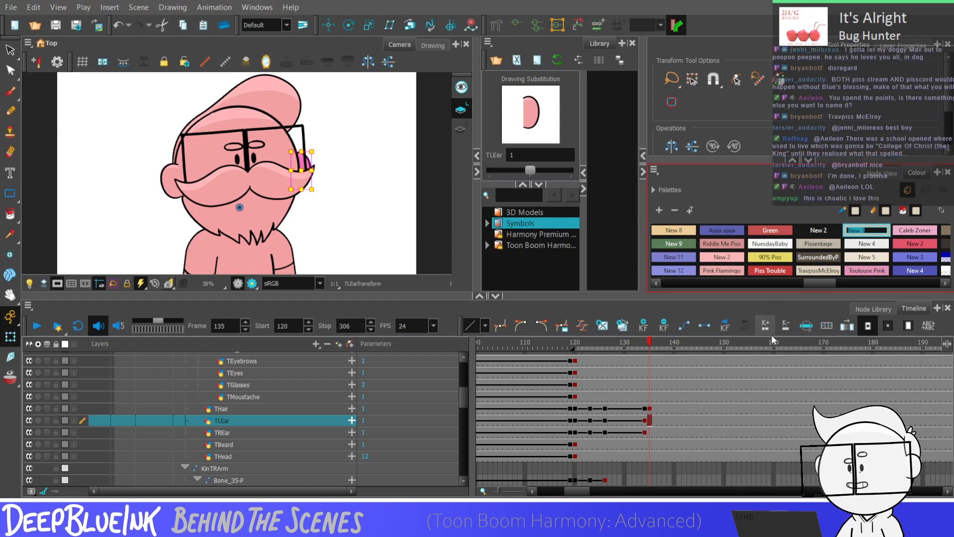
Flip back and forth between frames 134 and 135 to compare the THair pose, and look ahead to frame 136
click(646, 409)
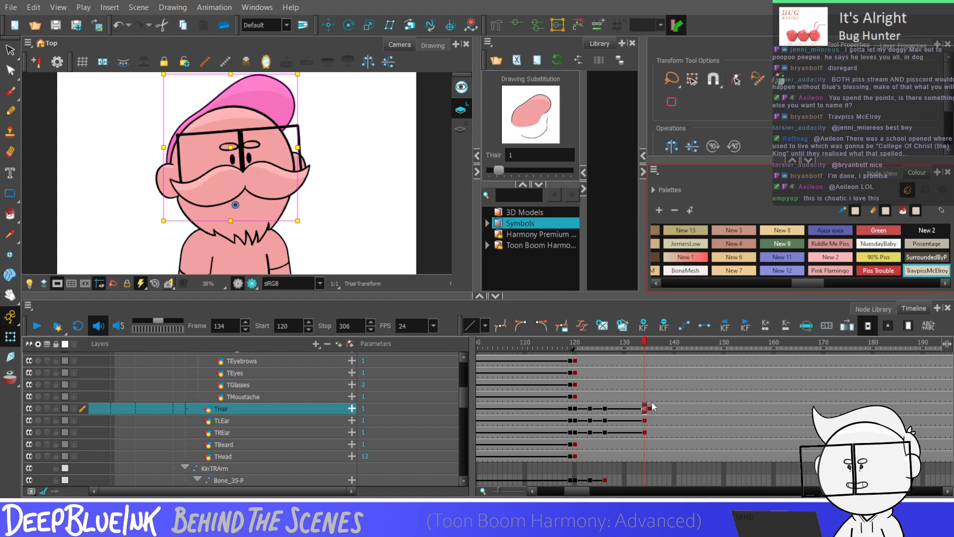
click(650, 408)
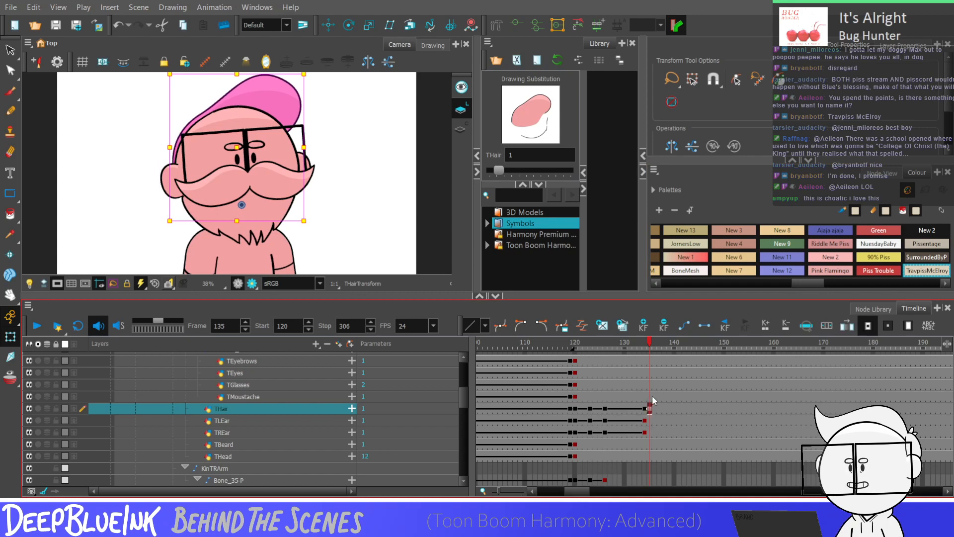
key(comma)
key(period)
key(comma)
key(period)
key(comma)
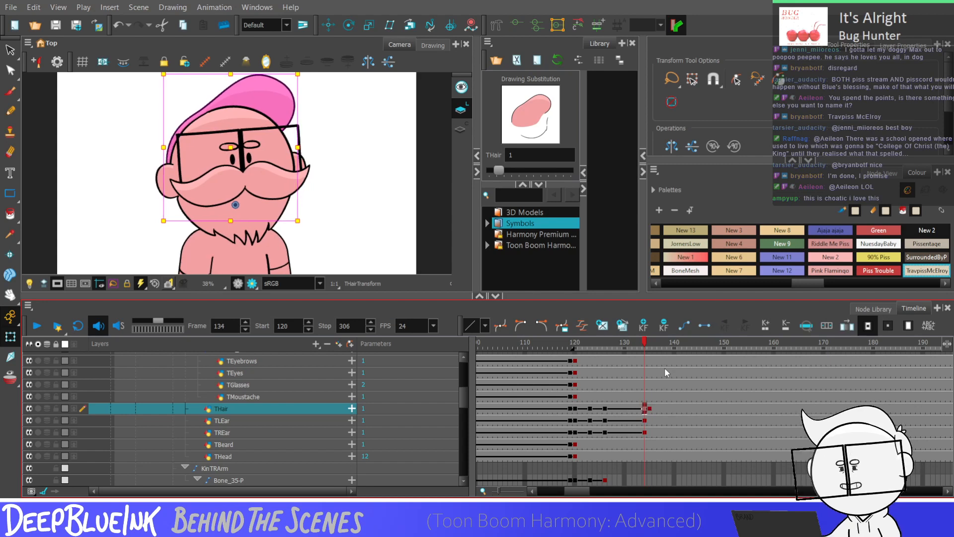
key(period)
key(comma)
key(period)
key(comma)
key(period)
key(comma)
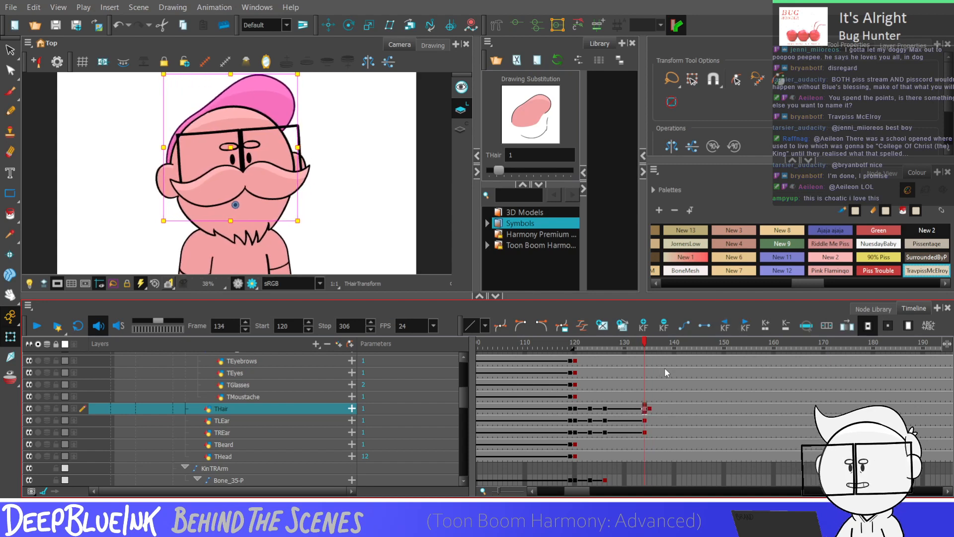
key(period)
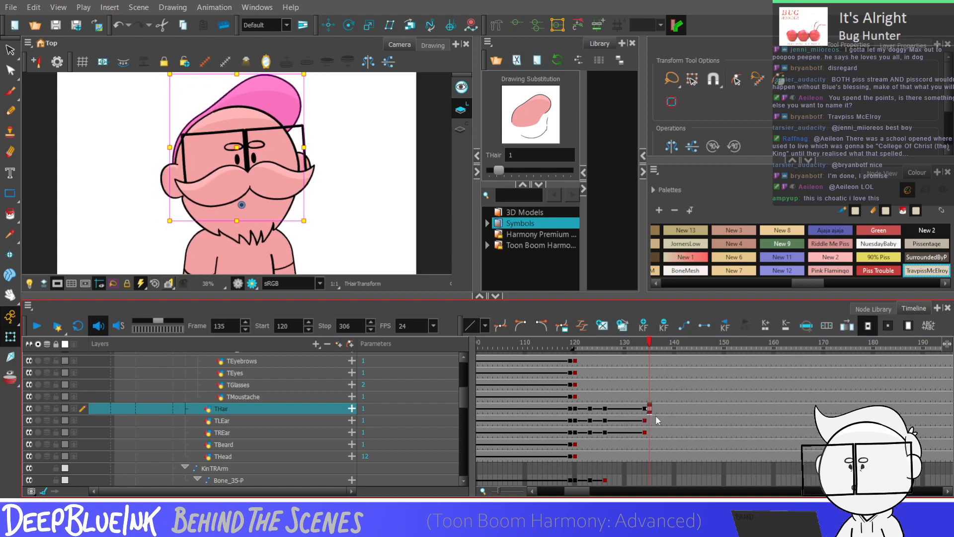
key(period)
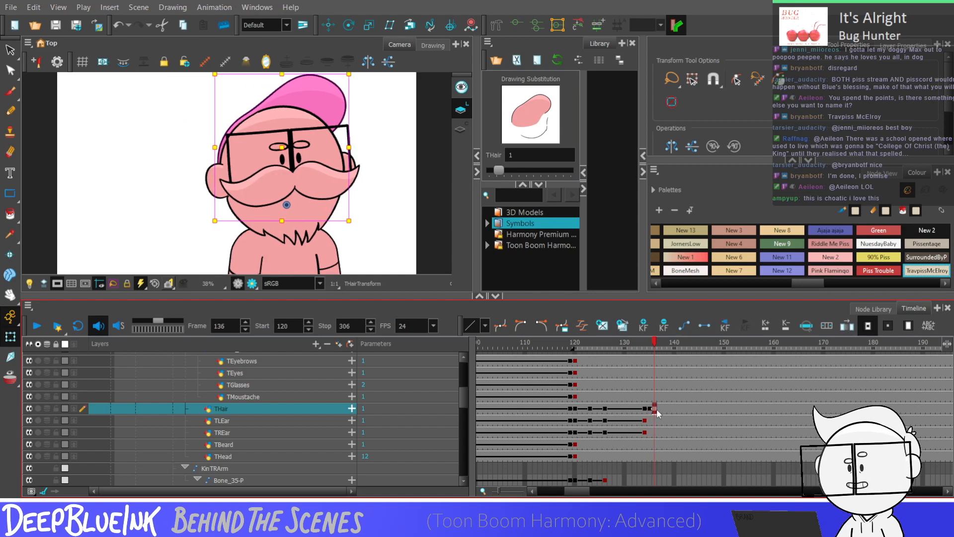
Keyframe THead-P at frames 134 and 135 and nudge the head slightly at frame 135 with the Translate tool
click(646, 352)
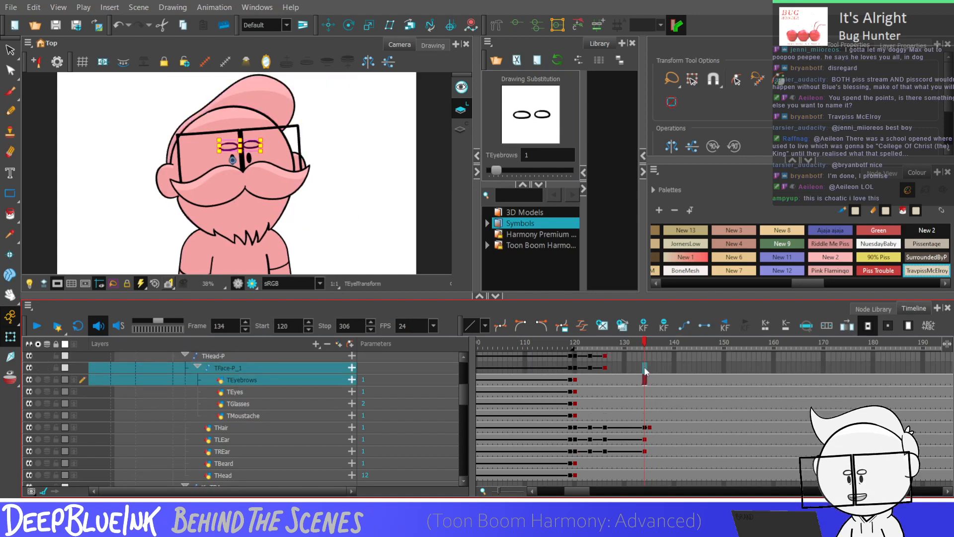
click(649, 356)
key(period)
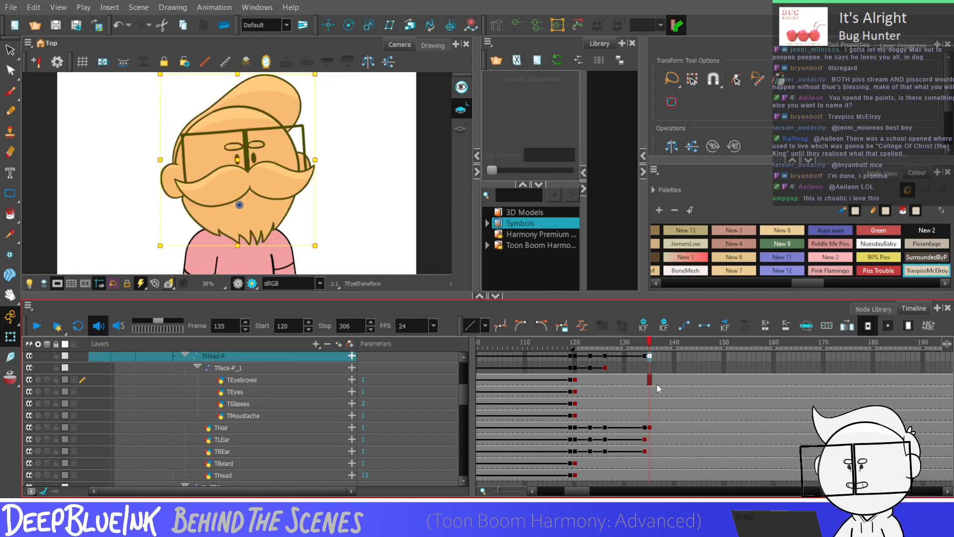
click(328, 25)
drag(254, 205, 254, 204)
key(Escape)
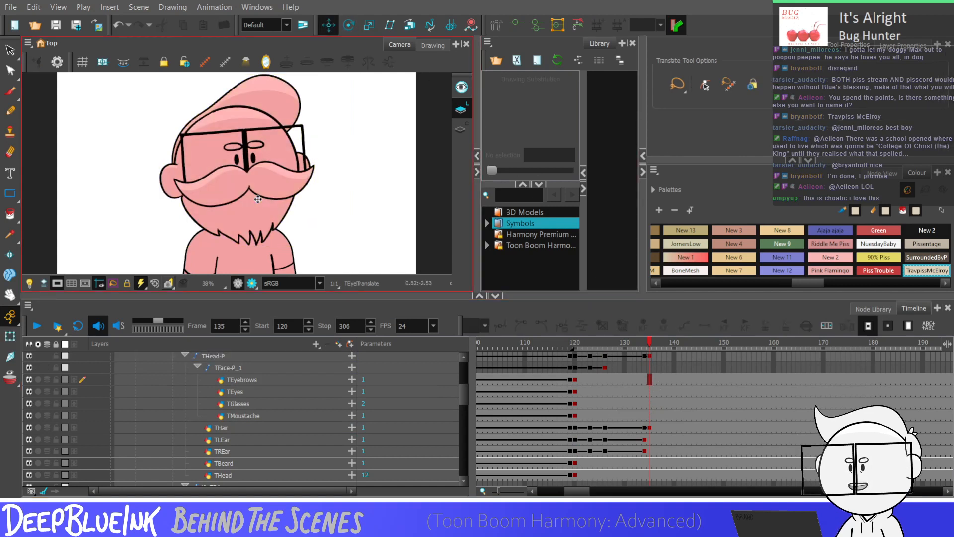
Keyframe THead-P at frame 136, flip the head horizontally and rotate it slightly counterclockwise
click(655, 355)
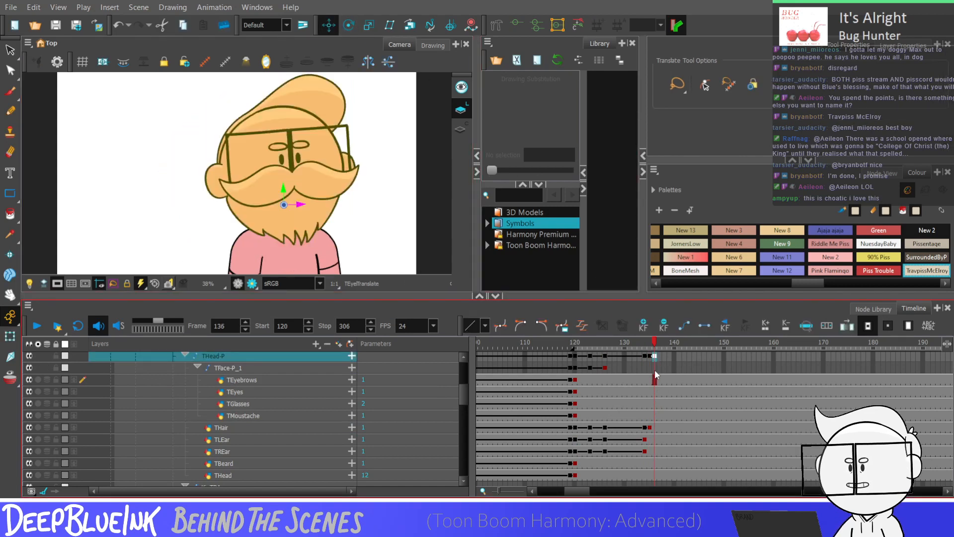
click(368, 62)
click(348, 25)
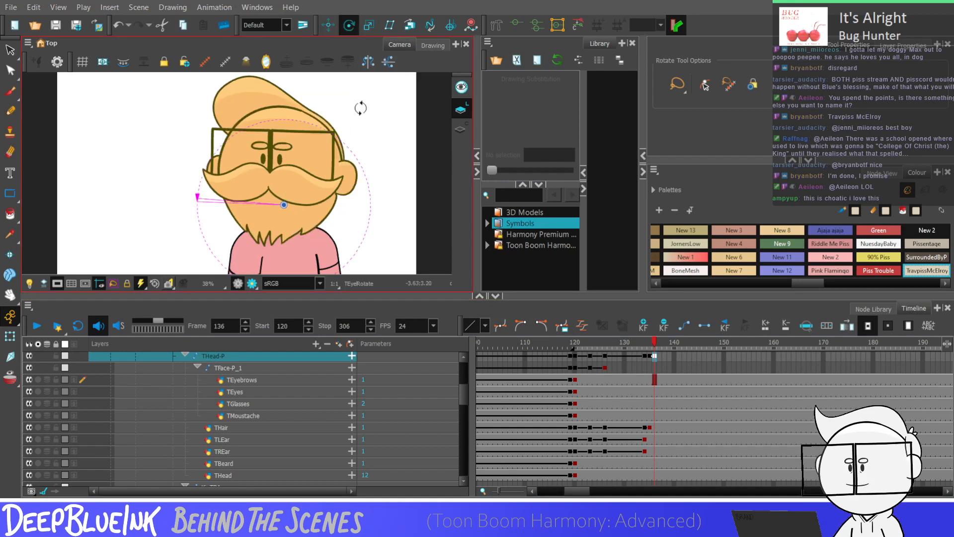
drag(360, 107, 371, 118)
key(Escape)
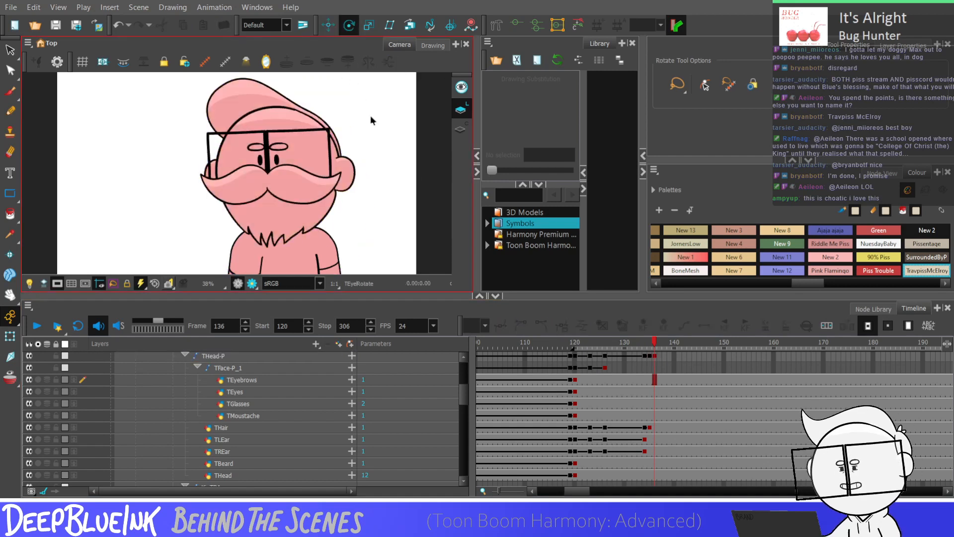
Compare frame 136 with its neighbouring frames and fine-tune the rotation of THead-P at frame 136
key(comma)
key(period)
key(period)
key(comma)
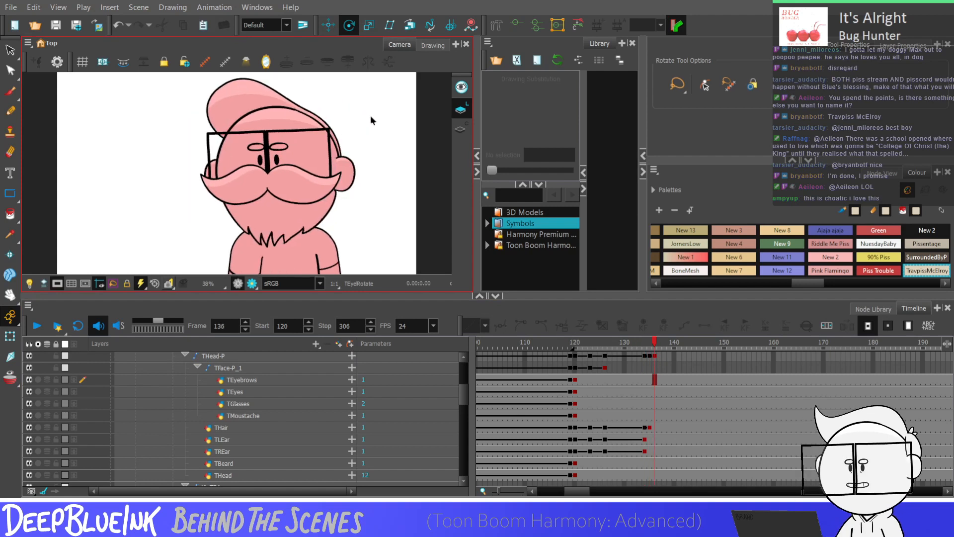
key(period)
key(comma)
click(655, 355)
mouse_move(345, 112)
mouse_down()
mouse_move(353, 110)
mouse_move(343, 119)
mouse_up()
Keyframe THead-P at frame 137 with a slight rotation adjustment and step through frames 134 to 137 to compare the poses
key(comma)
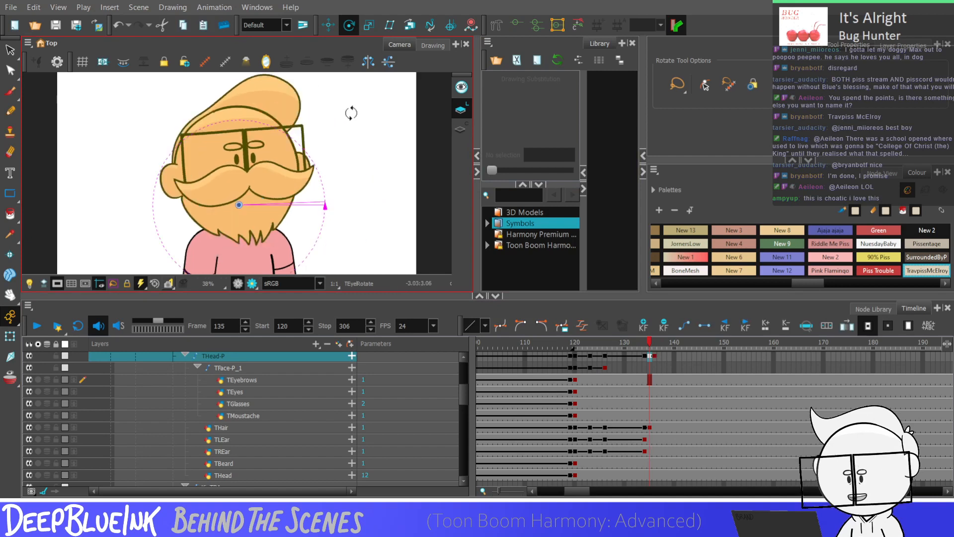
key(comma)
key(period)
key(period)
key(period)
drag(342, 113, 341, 109)
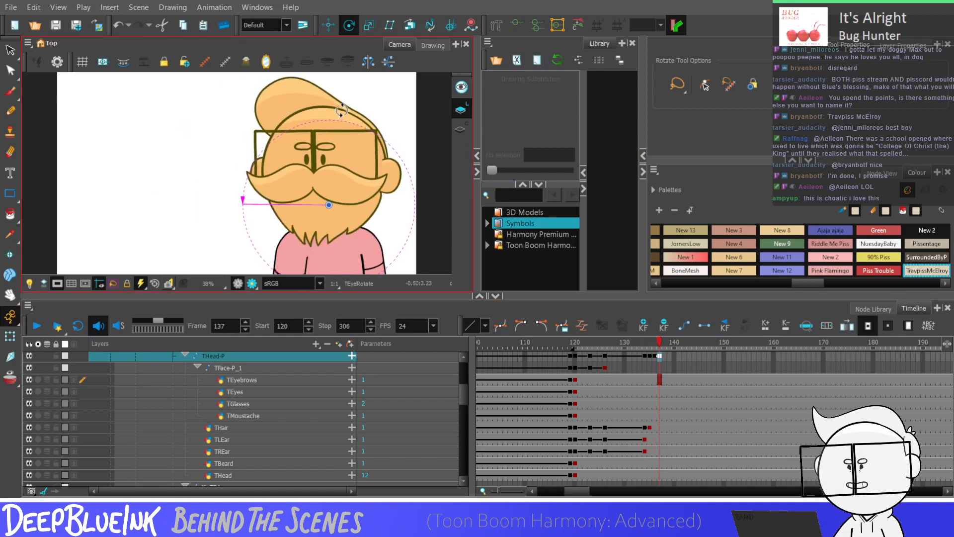
key(comma)
key(comma)
key(comma)
key(period)
Keyframe TFace-P_1 at frames 134 and 135, shift the face slightly left at frame 135 and compare the two frames
click(648, 367)
click(648, 367)
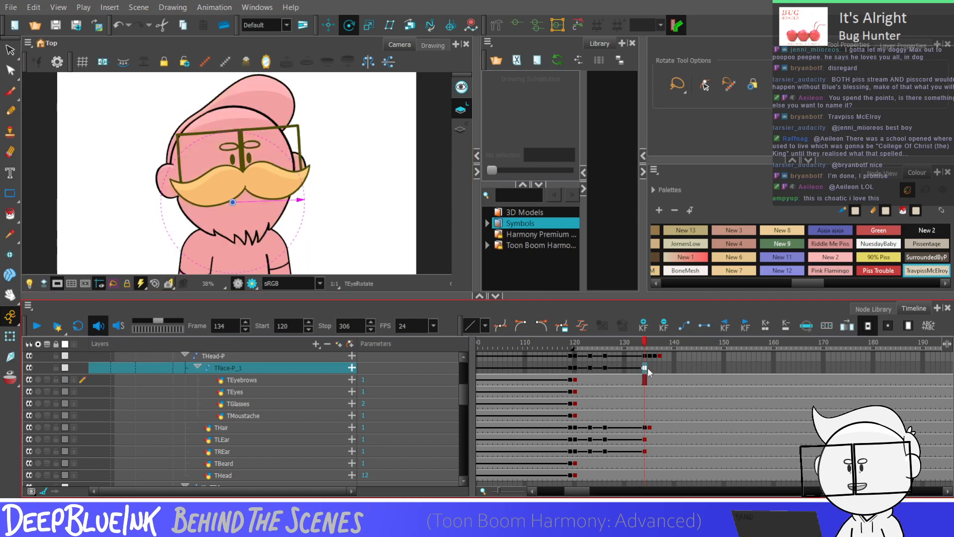
click(329, 25)
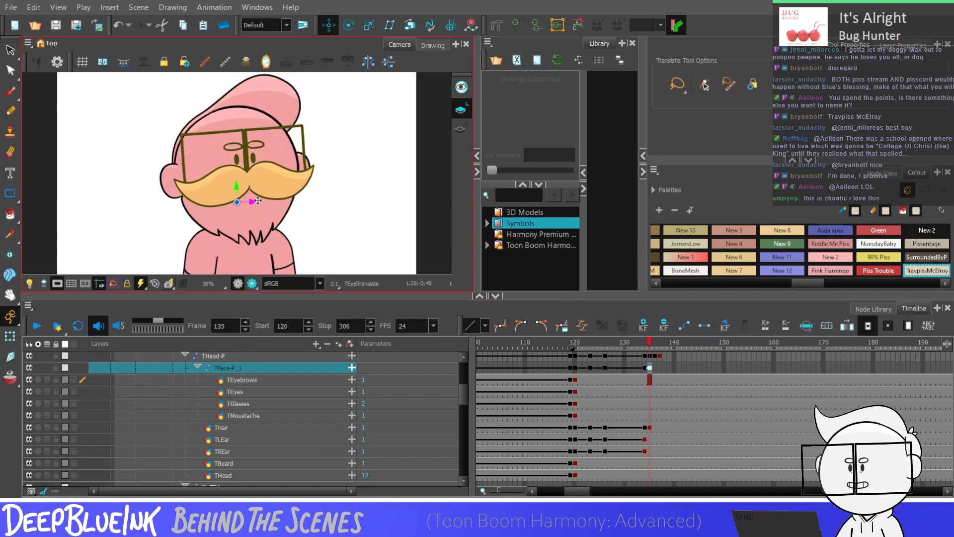
drag(253, 202, 251, 201)
key(comma)
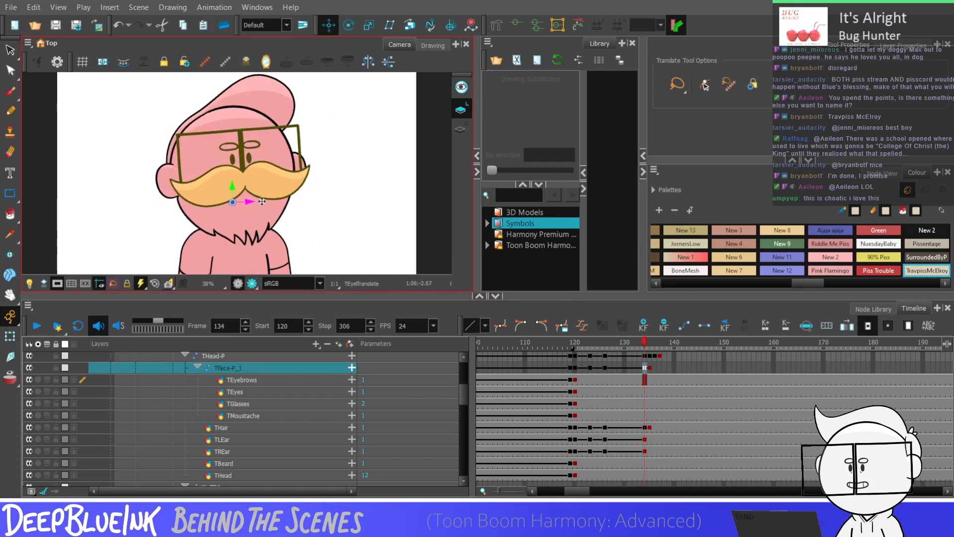
key(period)
key(comma)
key(period)
Keyframe TLEar and TREar at frame 135, adjust the ears' positions and compare the pose with frame 134
click(649, 440)
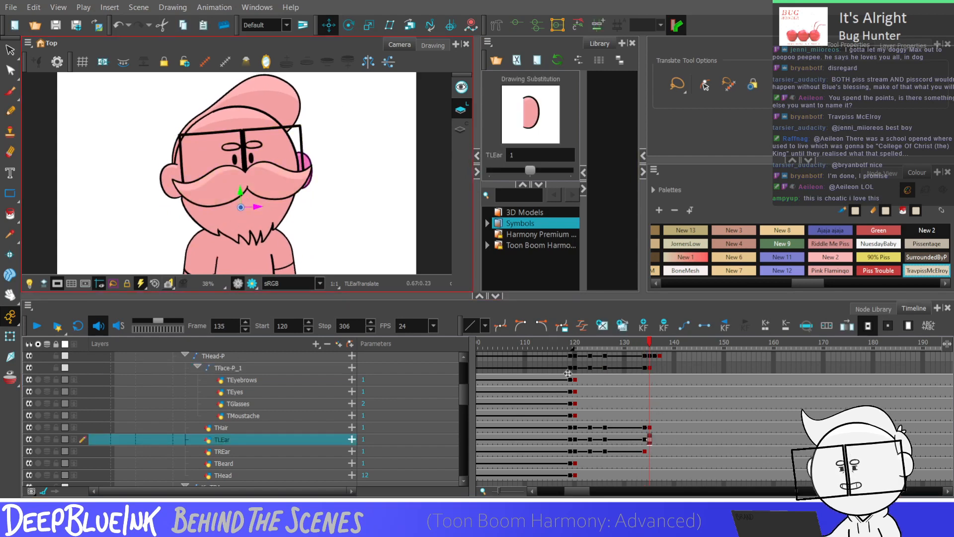
click(649, 451)
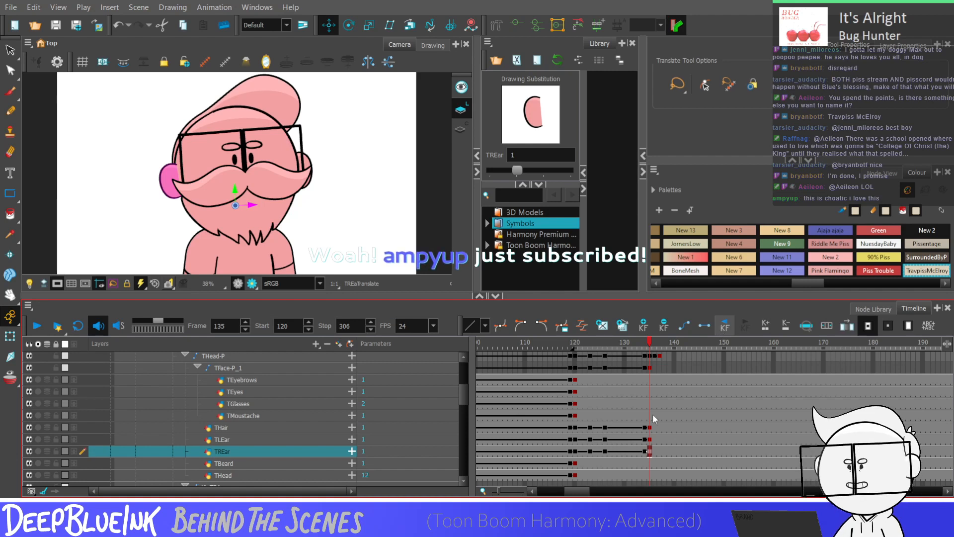
click(644, 441)
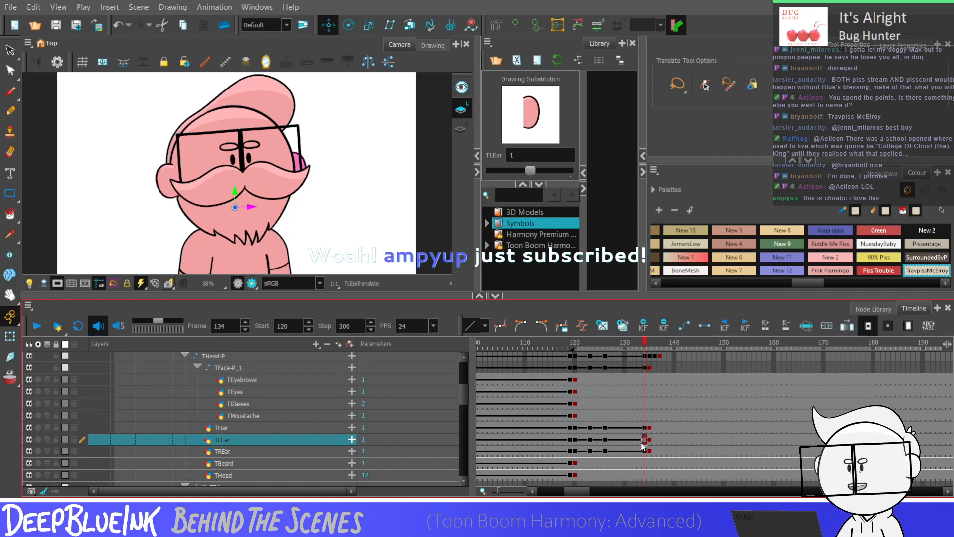
key(period)
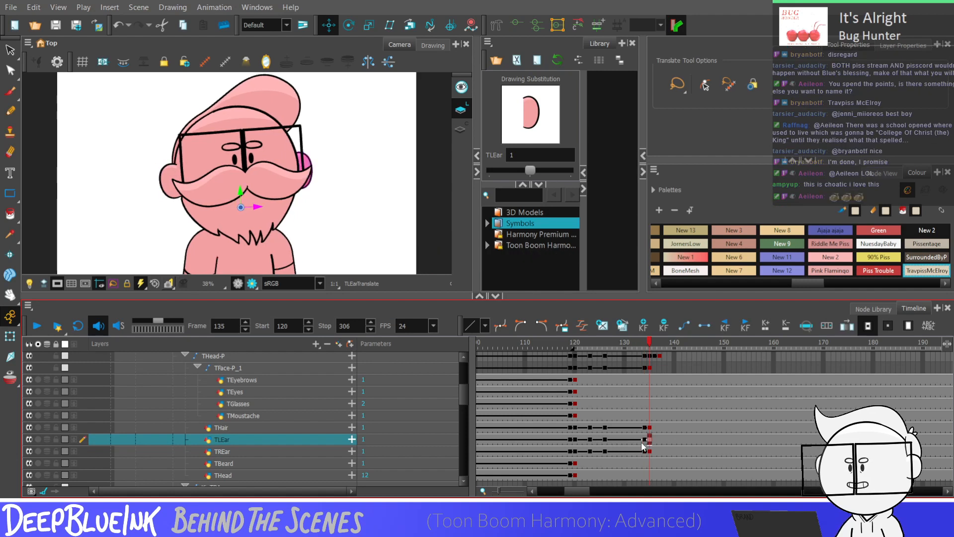
key(comma)
key(period)
Keyframe THair, TLEar and TREar at frame 136 and nudge the hair and ears horizontally to suit the turned head
drag(655, 433, 654, 450)
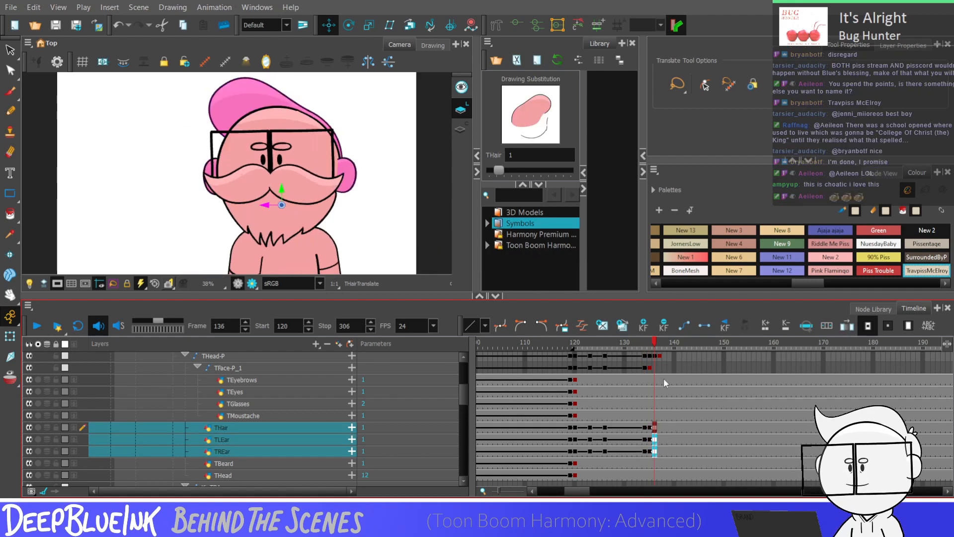
click(655, 440)
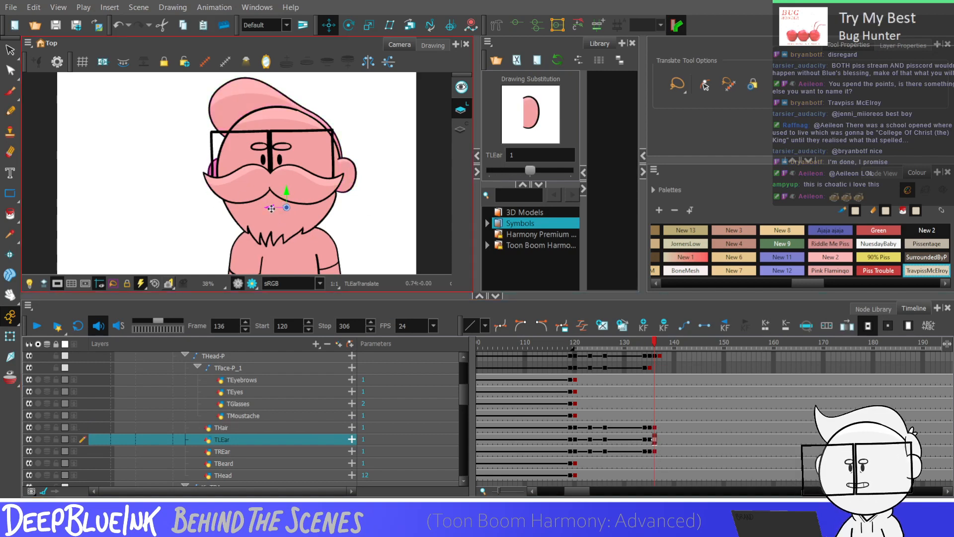
click(655, 452)
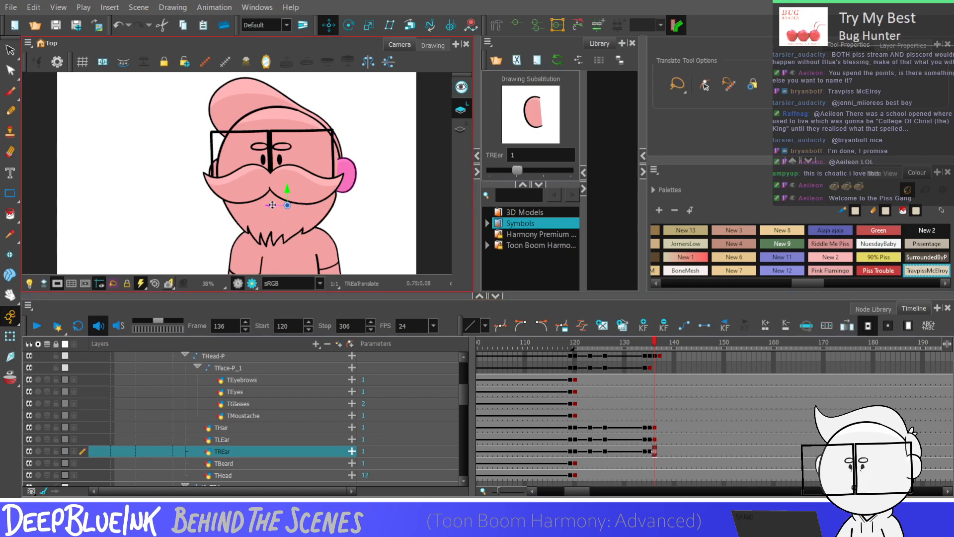
drag(272, 206, 268, 205)
click(655, 428)
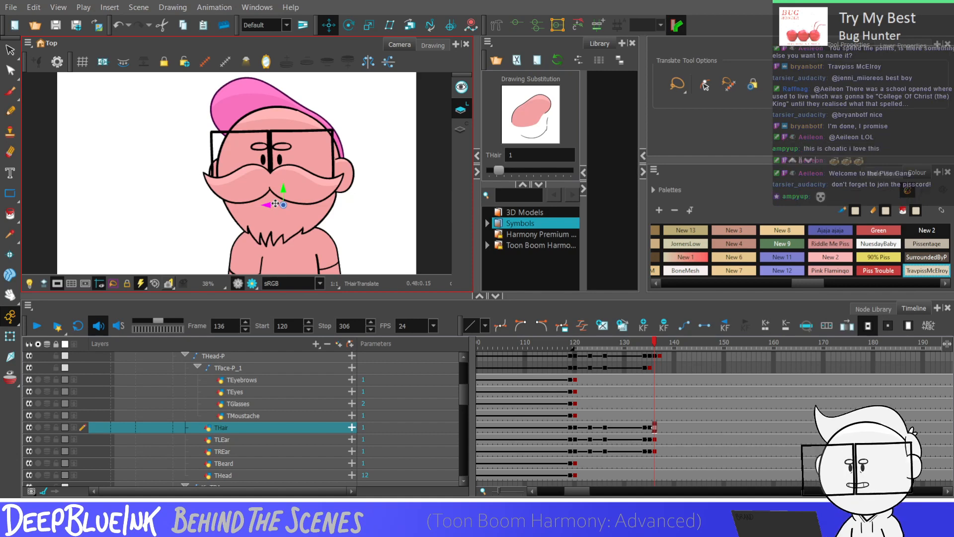
click(654, 427)
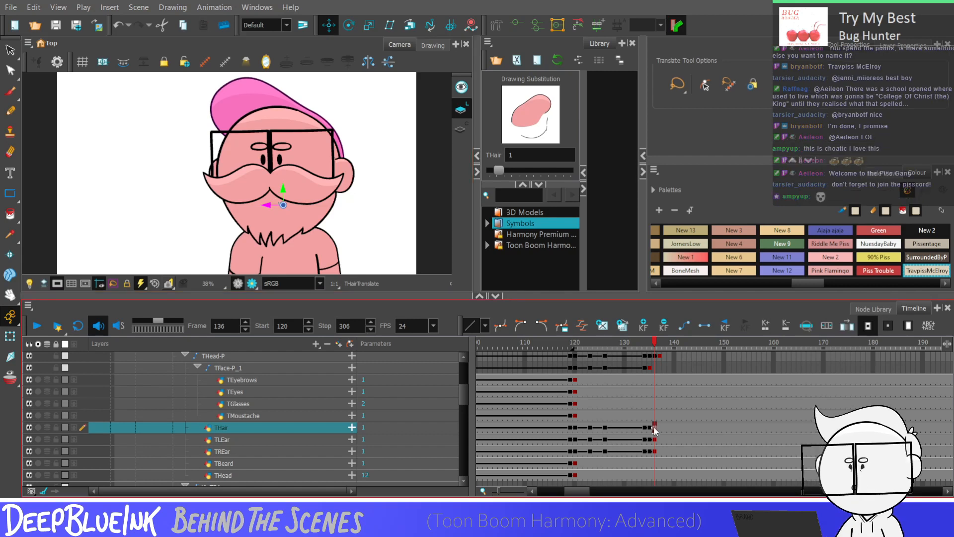
Keyframe TFace-P_1 at frame 136, shift the face left and compare frames 134 to 136
key(period)
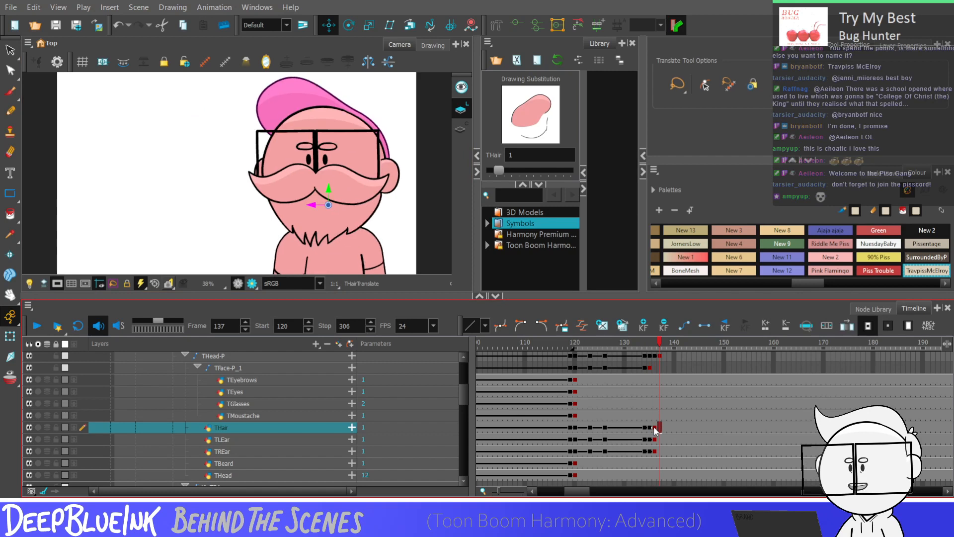
click(658, 367)
key(comma)
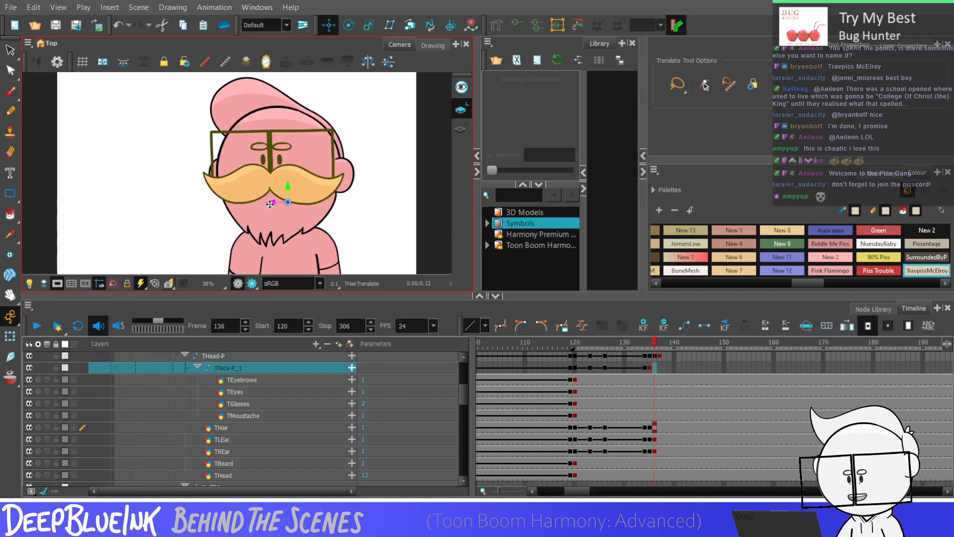
drag(288, 203, 281, 205)
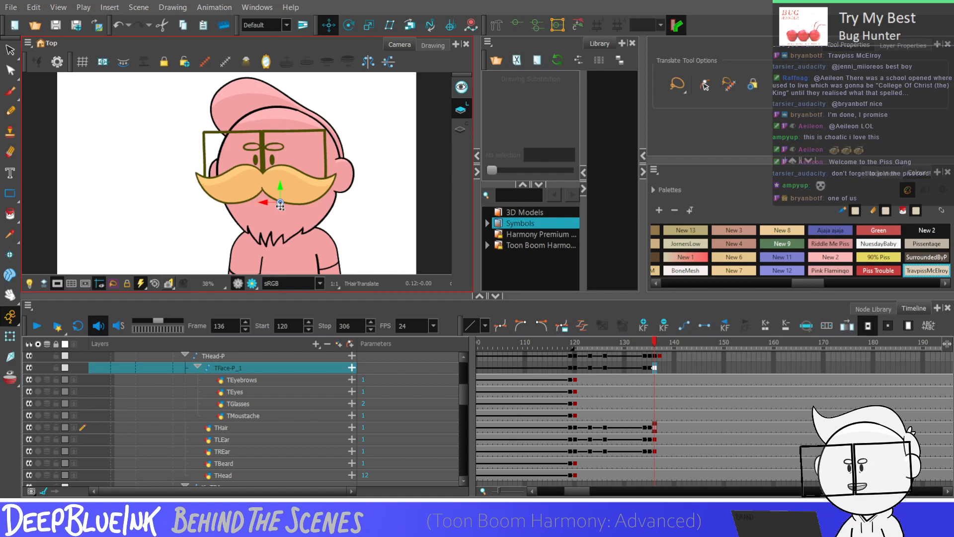
key(comma)
key(comma)
key(period)
key(comma)
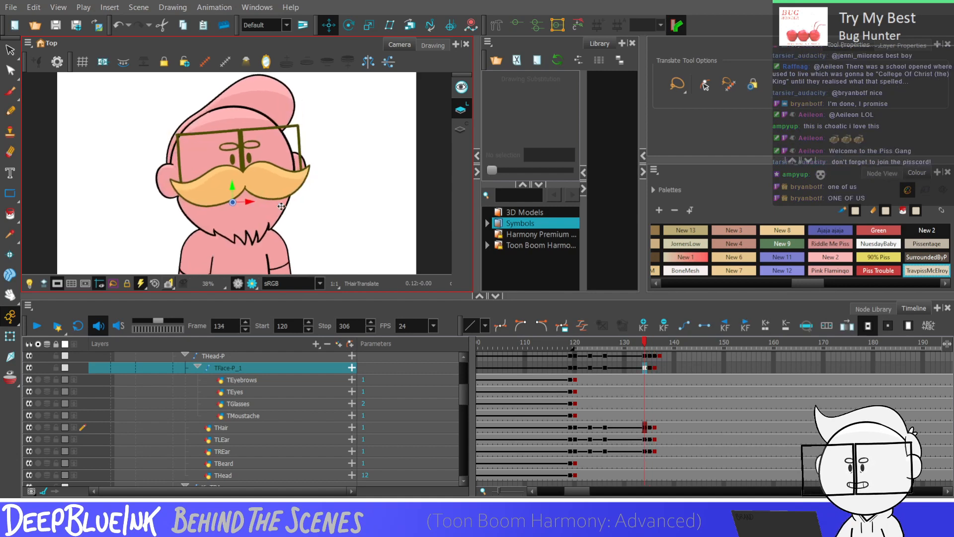
key(period)
key(period)
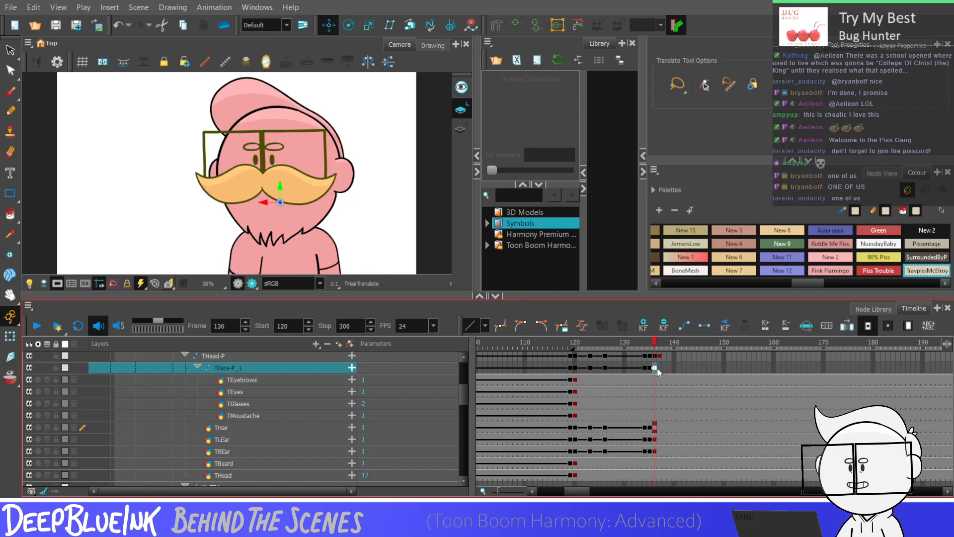
Shift TFace-P_1 further left at frame 136 and check it against the preceding frames
drag(263, 202, 259, 202)
key(comma)
key(comma)
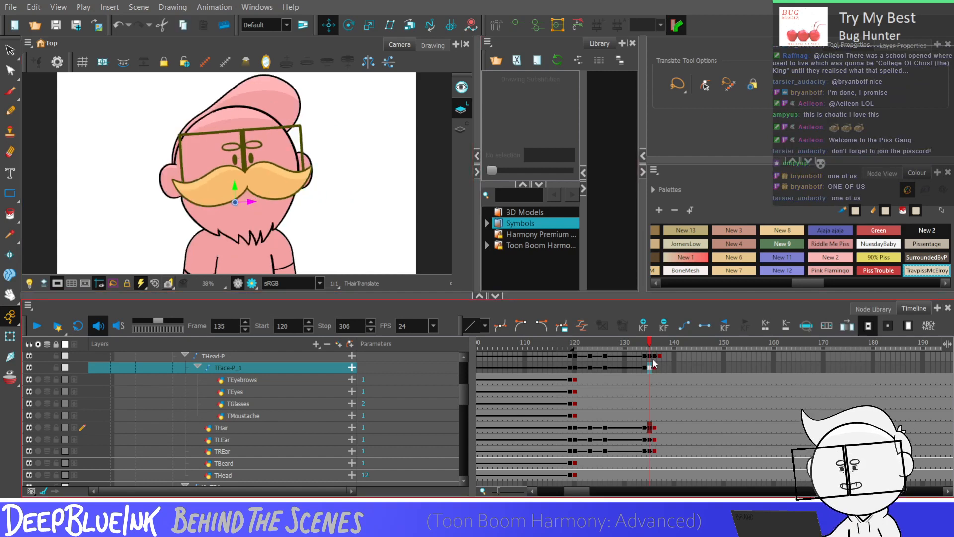
key(period)
key(period)
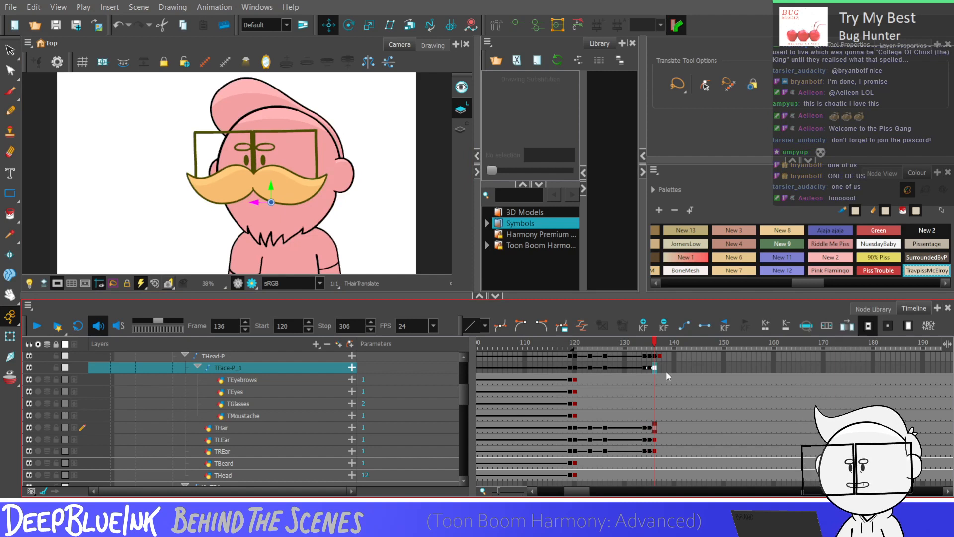
Keyframe TFace-P_1 at frame 137 with the face shifted left and step through frames 134 to 137
click(659, 368)
drag(302, 201, 307, 206)
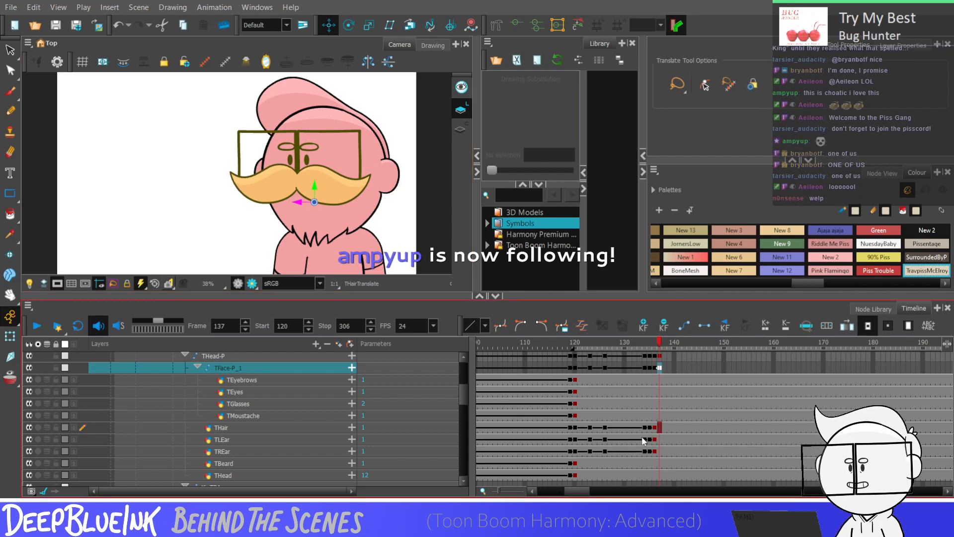
key(comma)
key(comma)
key(comma)
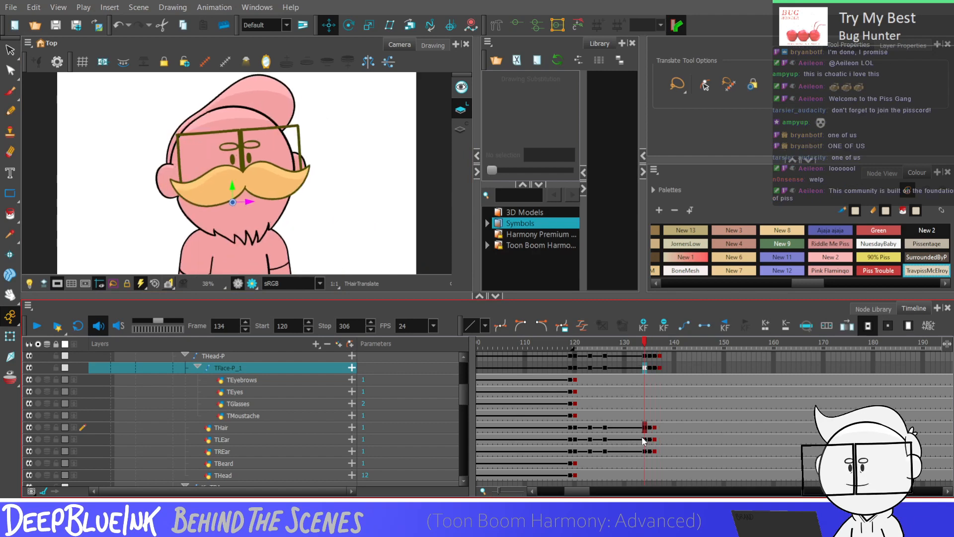
key(period)
key(period)
key(period)
Compare frames 135 to 137 and nudge TFace-P_1 slightly further left at frame 137
key(comma)
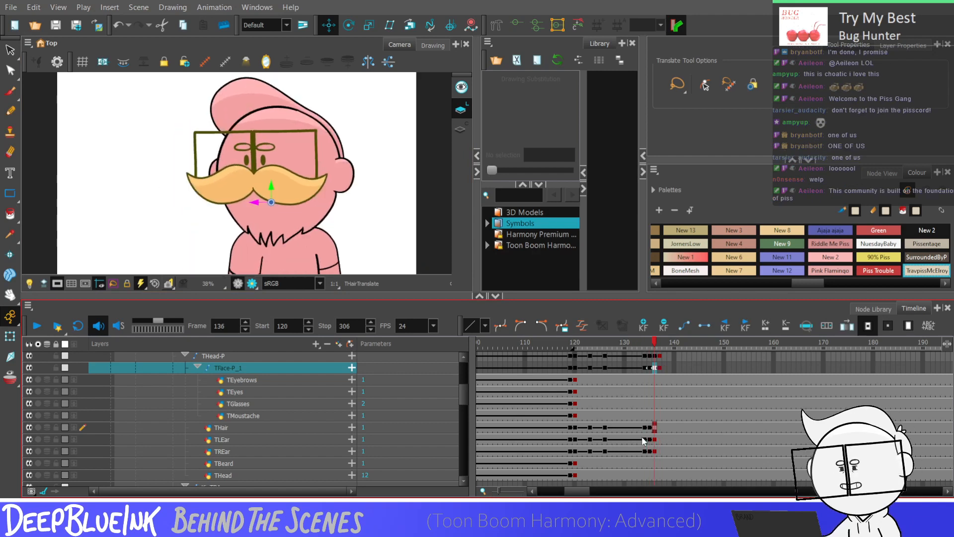
key(comma)
key(period)
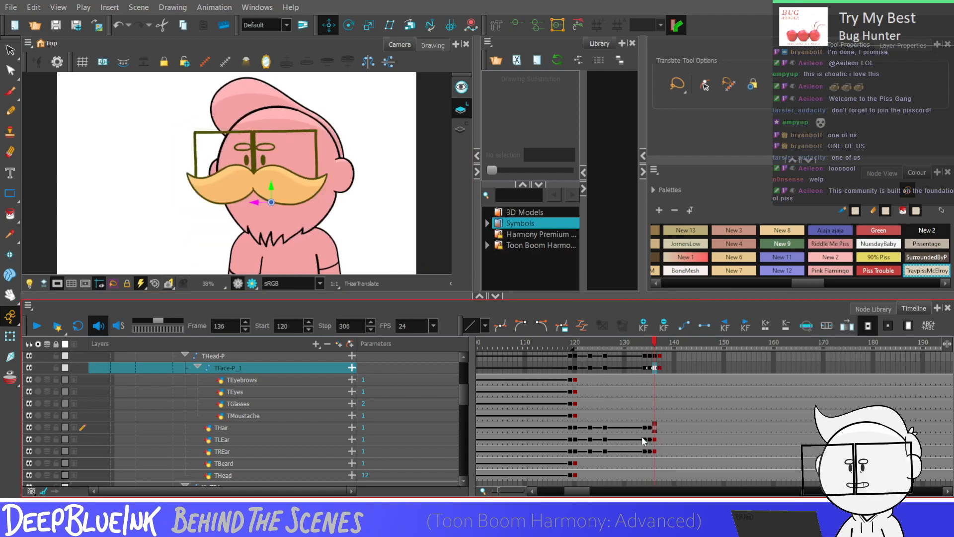
key(period)
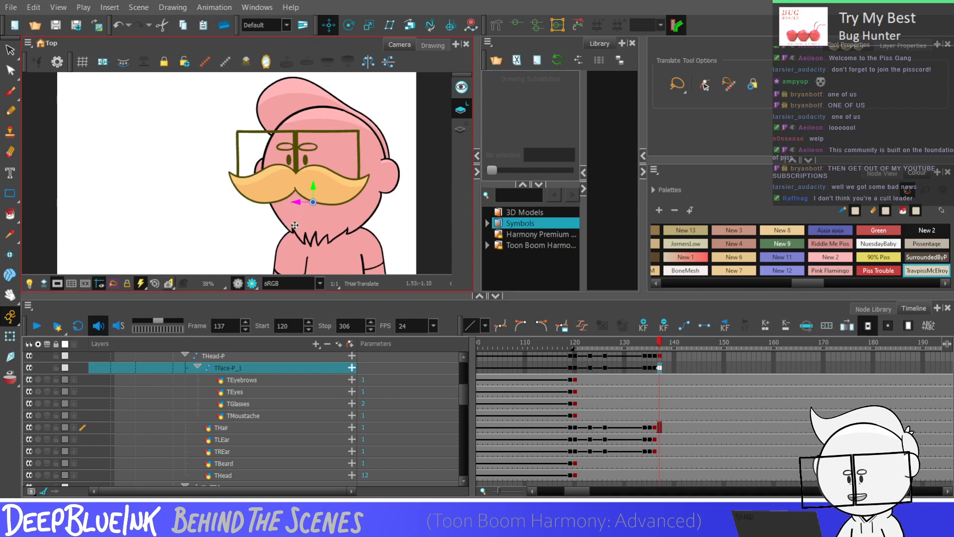
key(comma)
key(comma)
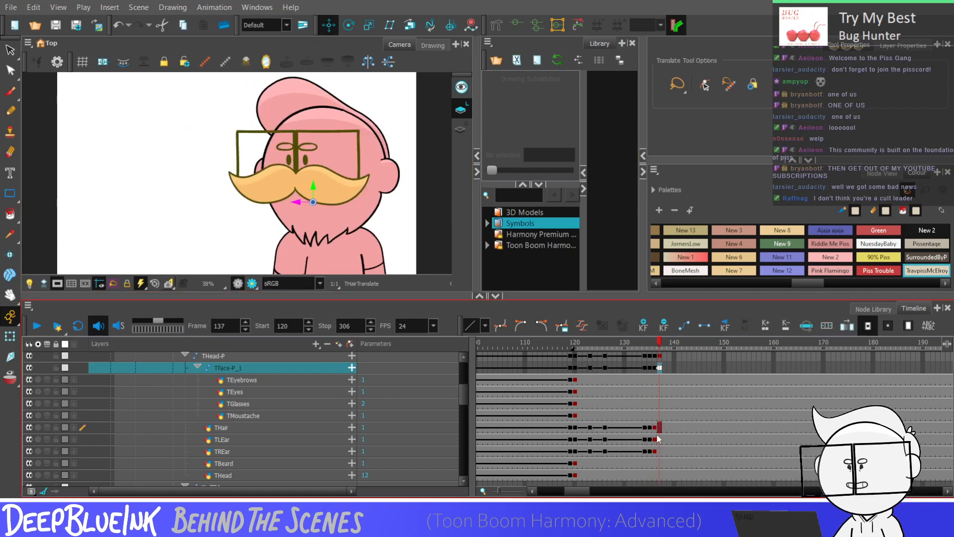
Shift TREar left at frame 136 so it tucks in toward the head, comparing frames 134 to 136
click(655, 432)
key(comma)
key(comma)
key(period)
key(period)
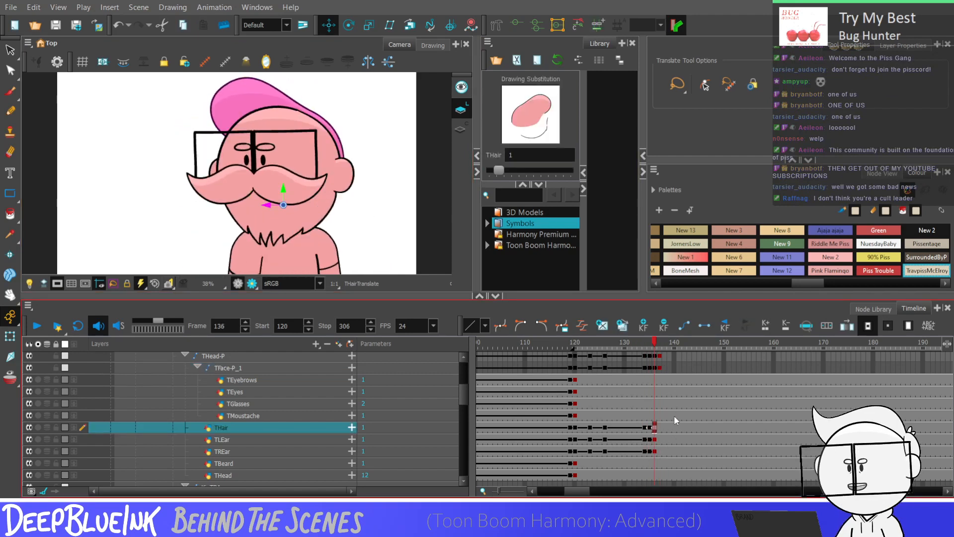
click(654, 444)
click(655, 452)
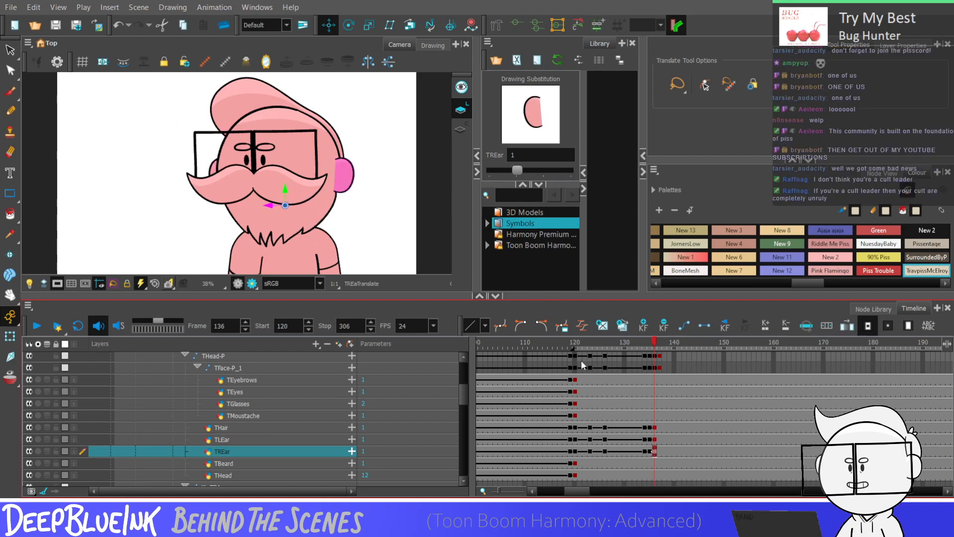
drag(269, 205, 265, 208)
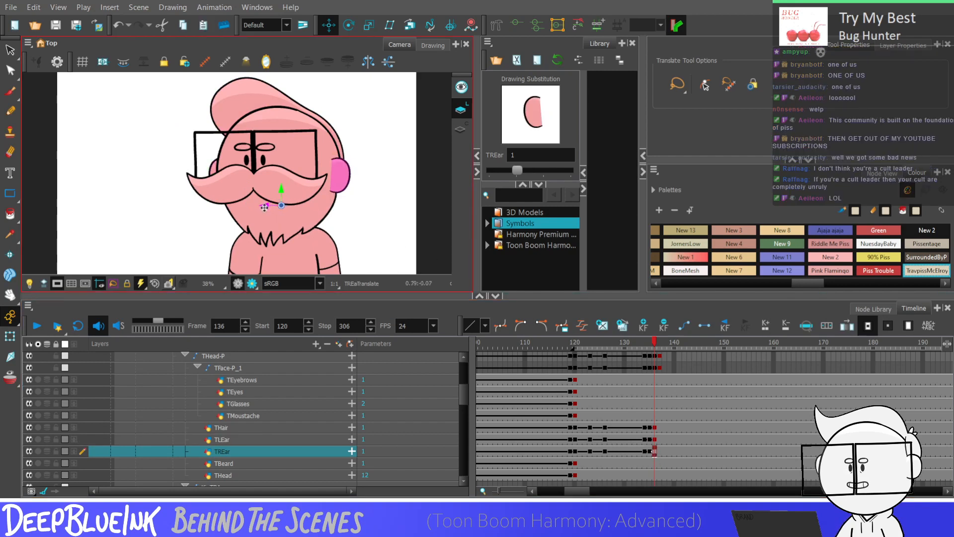
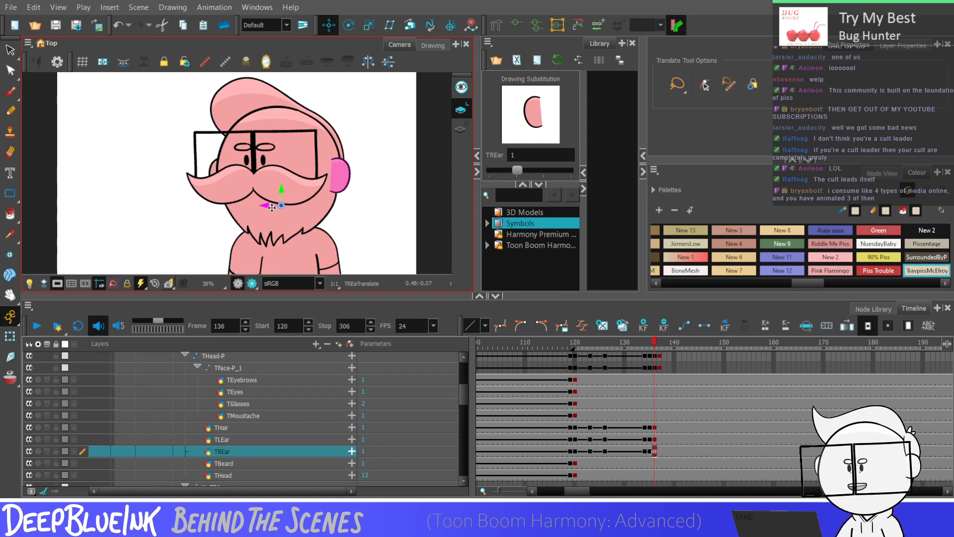
key(comma)
key(comma)
key(period)
key(period)
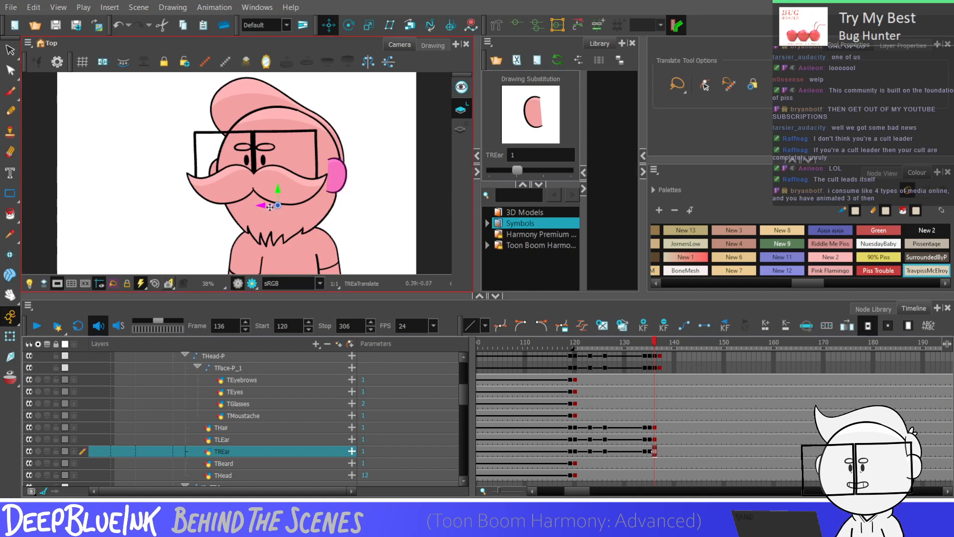
Keyframe TREar at frame 137, nudge the ear slightly left and compare it with frame 136
key(comma)
key(period)
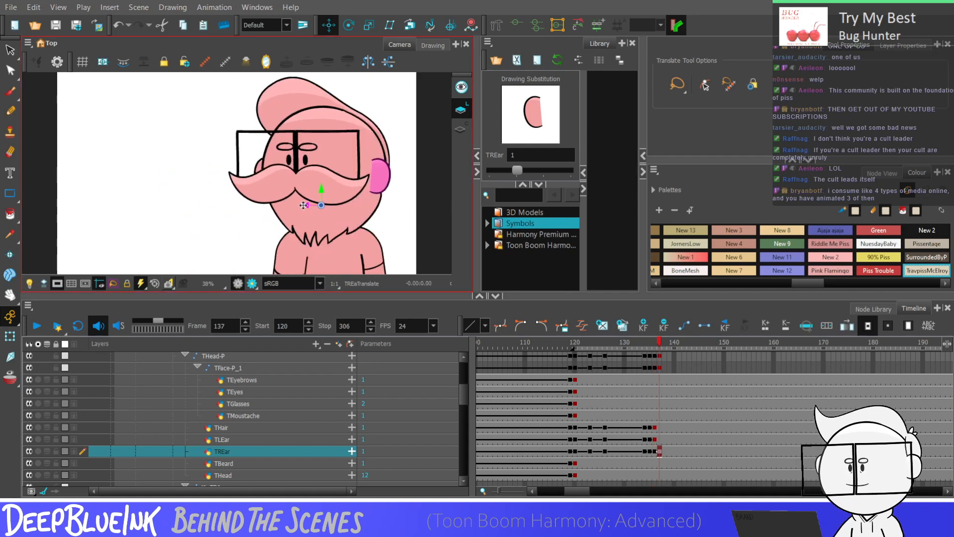
key(comma)
key(period)
key(period)
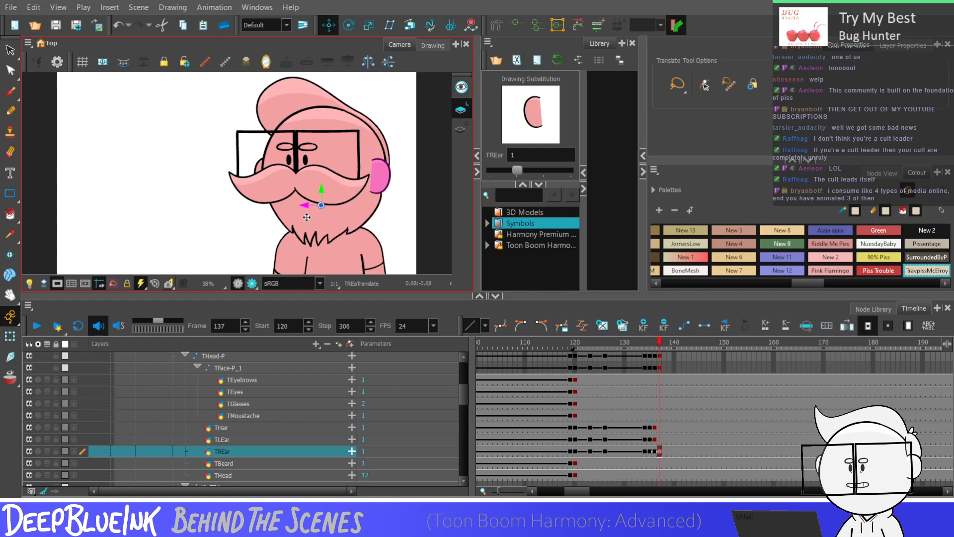
Keyframe TLEar at frame 137, shift the ear slightly right behind the head and step through the neighbouring frames to compare
click(661, 440)
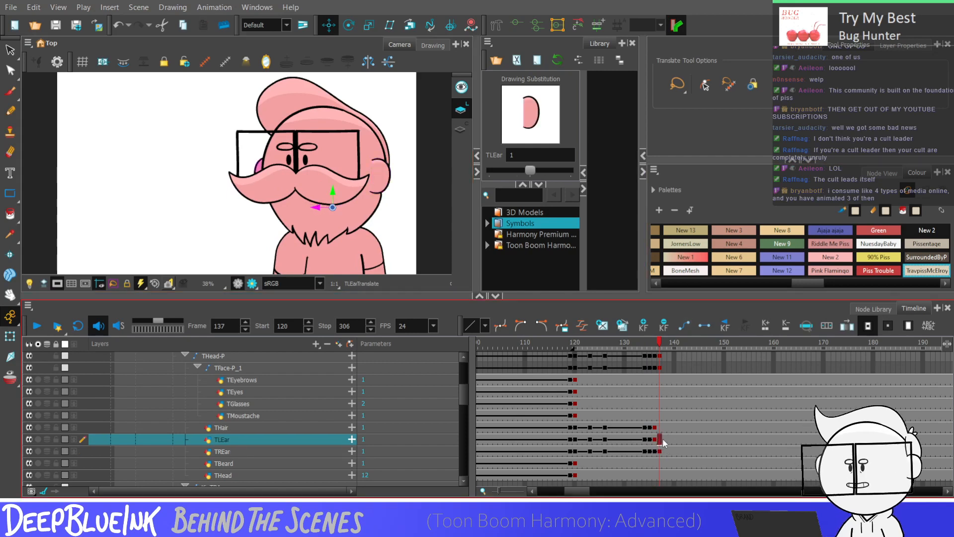
key(comma)
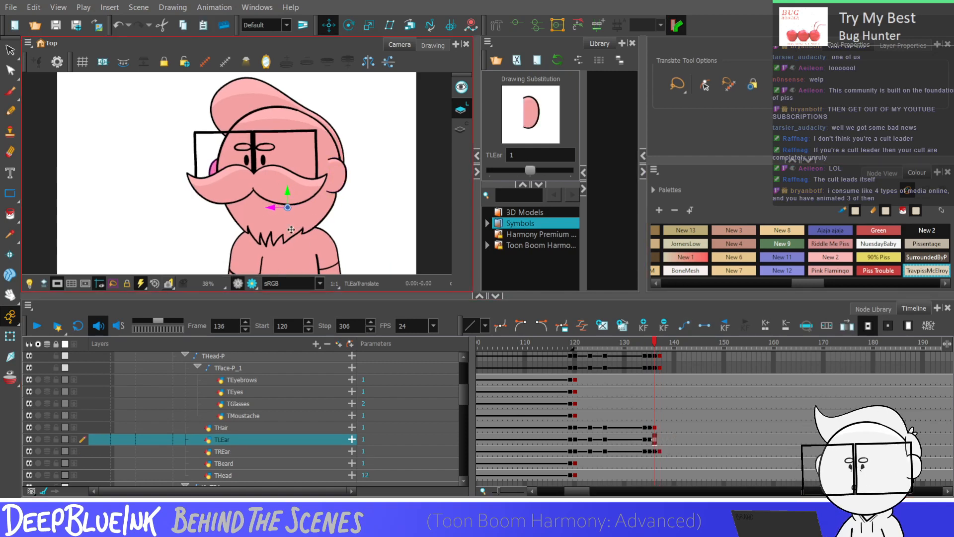
key(period)
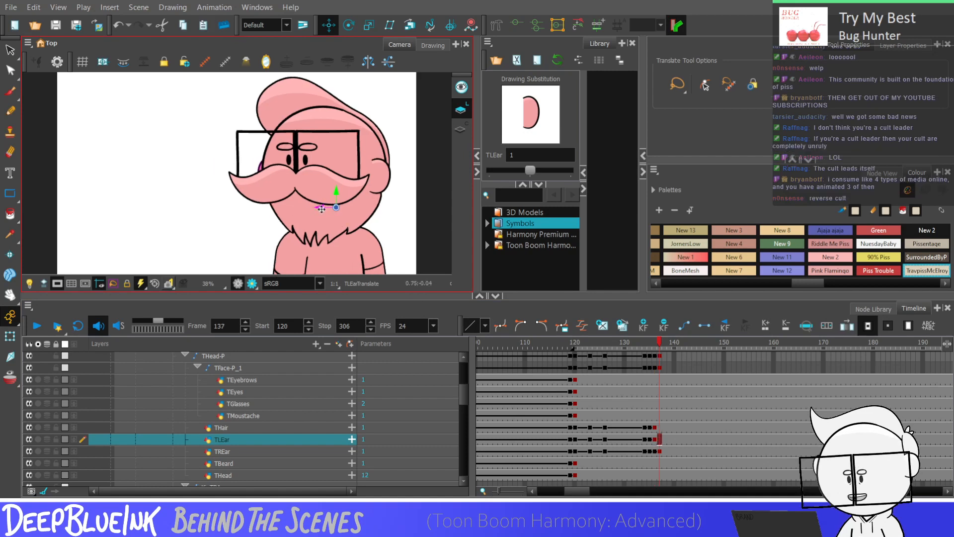
key(comma)
key(comma)
key(comma)
key(comma)
key(period)
key(period)
key(period)
key(period)
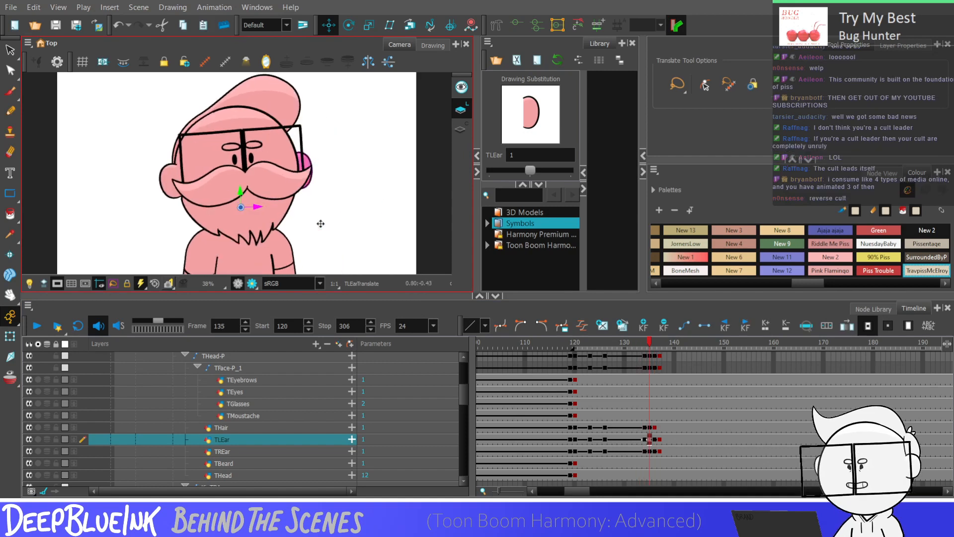
key(comma)
key(comma)
key(period)
key(period)
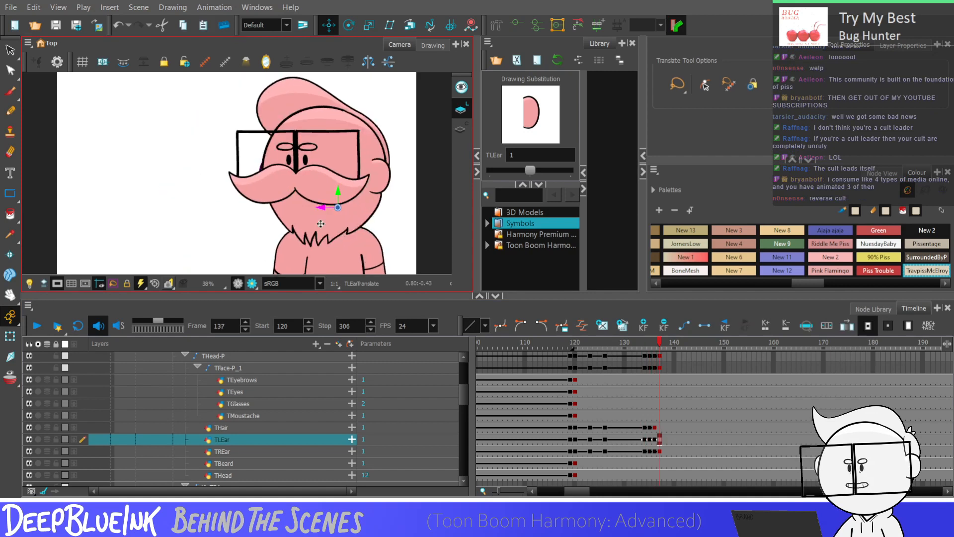
Keyframe THair at frame 137 and nudge the hair slightly right, comparing it with frame 136
click(660, 428)
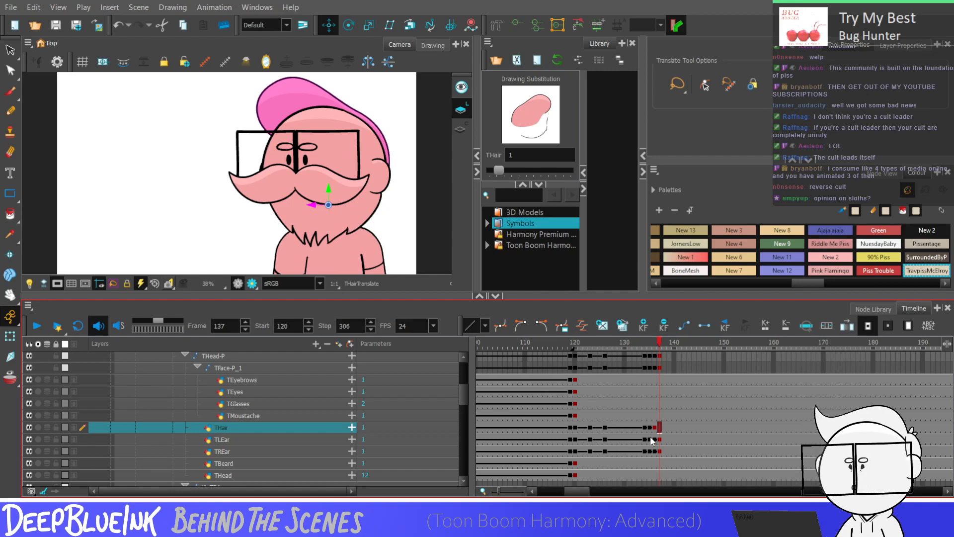
click(654, 428)
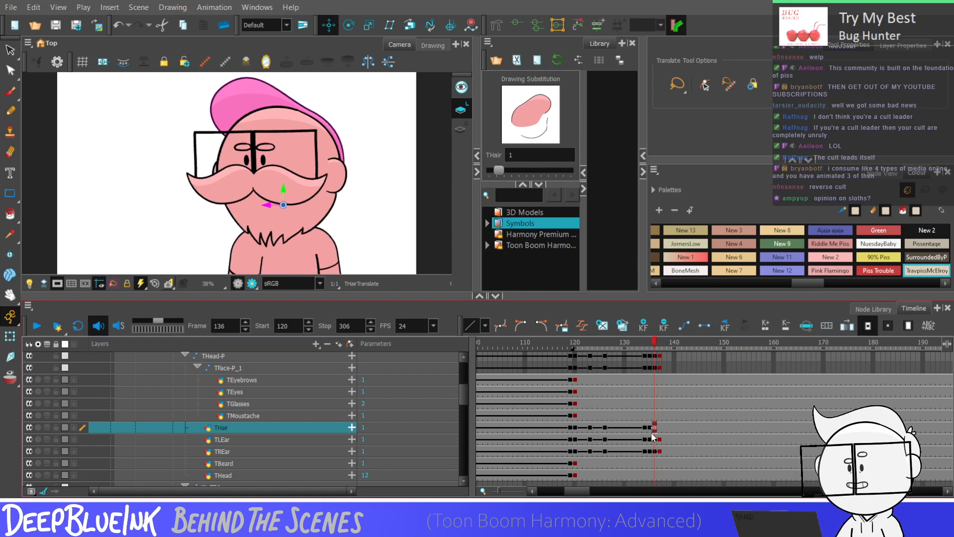
key(period)
key(comma)
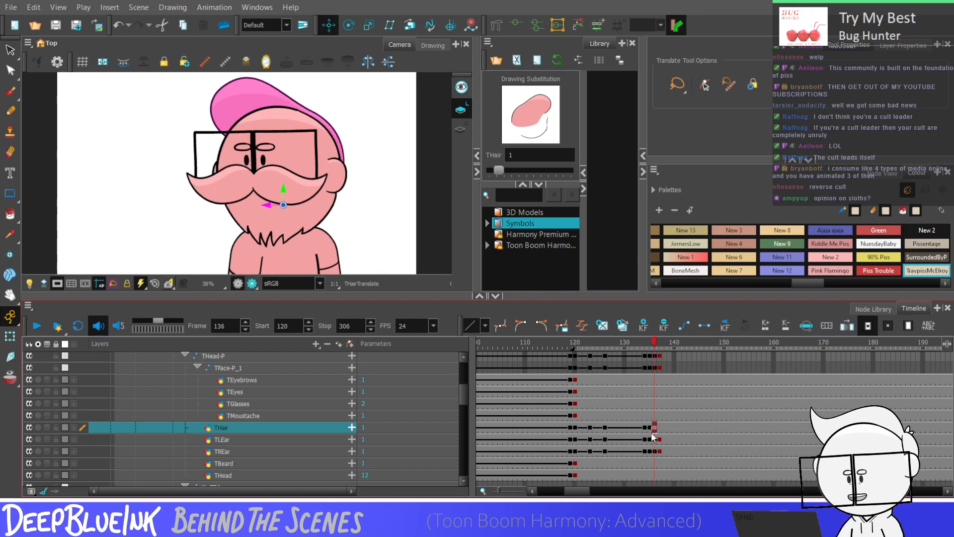
key(period)
key(comma)
key(comma)
key(period)
key(period)
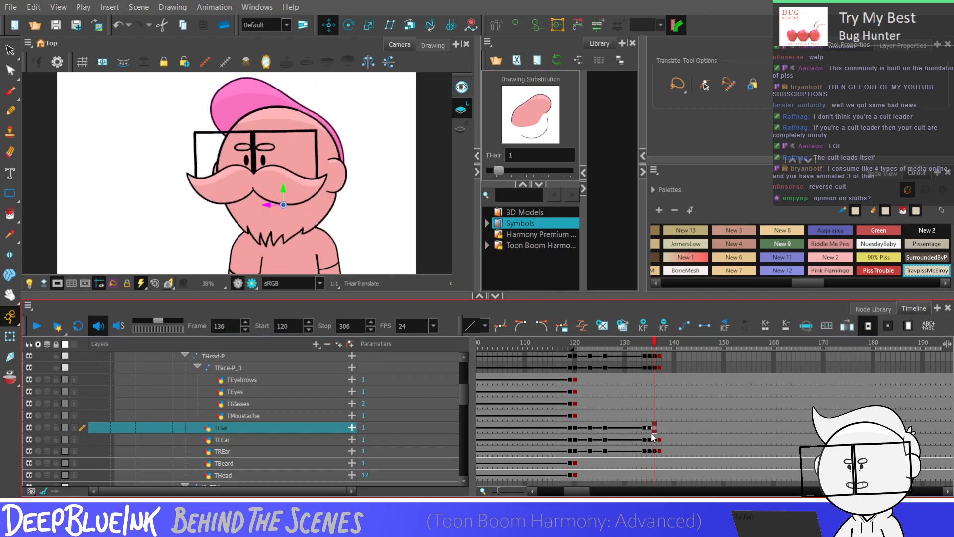
drag(310, 205, 312, 205)
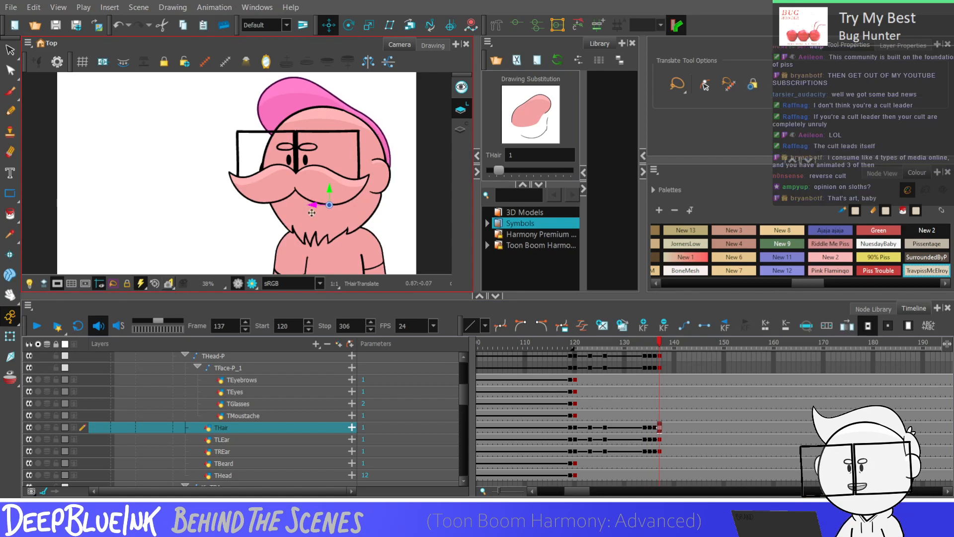
key(Escape)
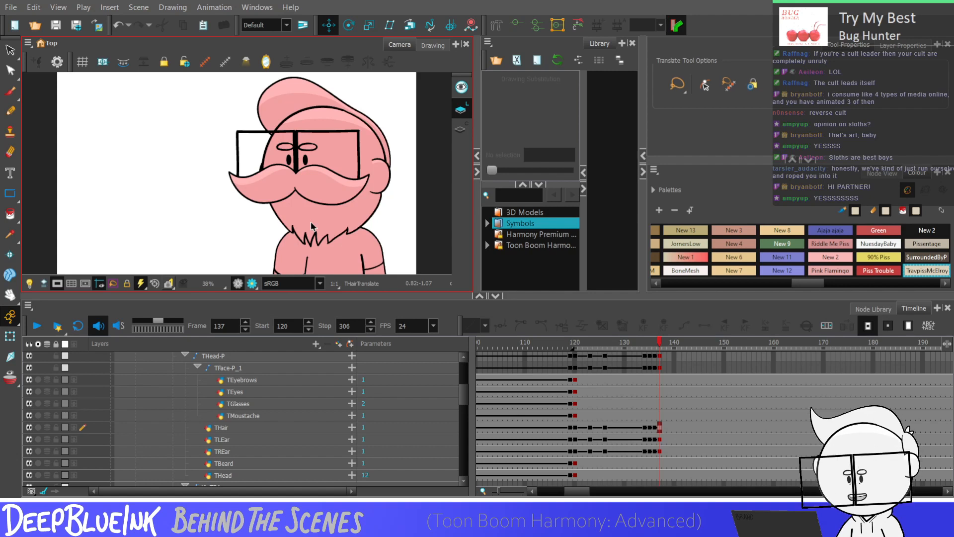
Step back and forth through frames 134 to 137 to examine how the face, hair and ears move in the head turn
key(comma)
key(comma)
key(comma)
key(comma)
key(period)
key(period)
key(period)
key(period)
key(period)
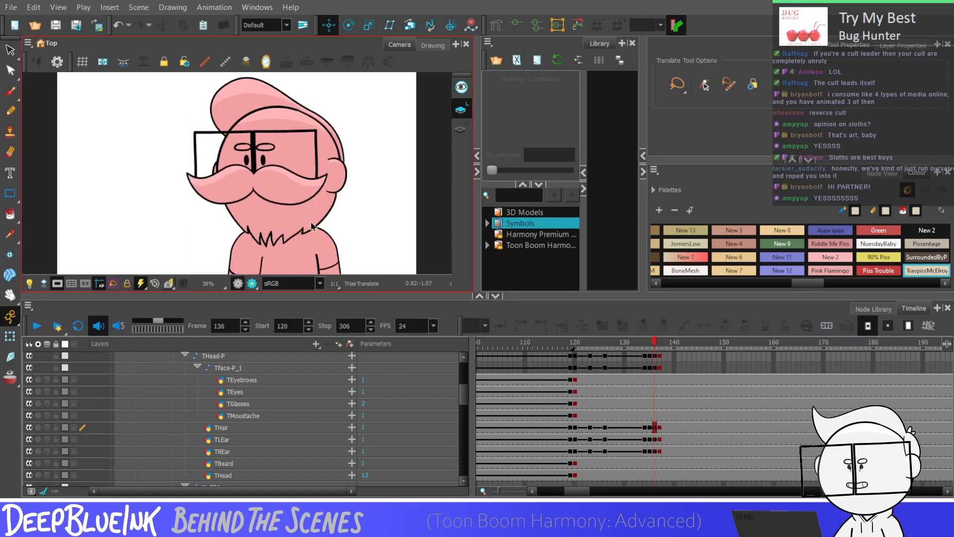
key(comma)
key(comma)
key(comma)
key(comma)
key(period)
key(period)
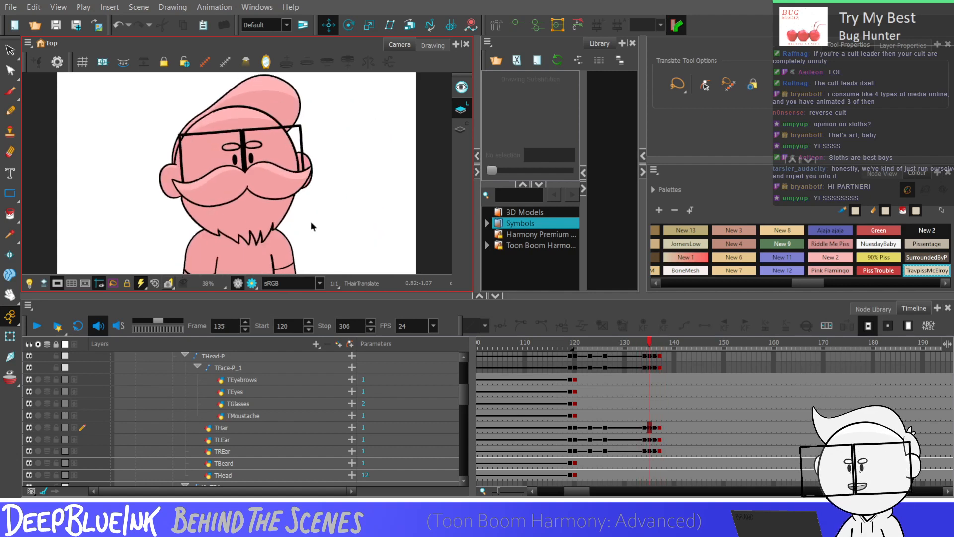
key(comma)
key(comma)
key(comma)
key(period)
key(period)
key(period)
key(period)
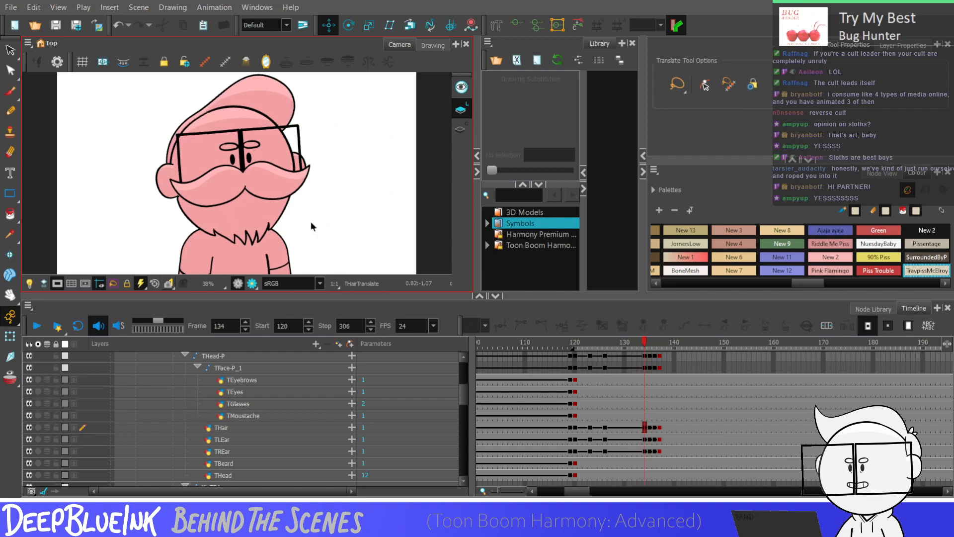
key(comma)
key(comma)
key(comma)
key(period)
key(period)
key(period)
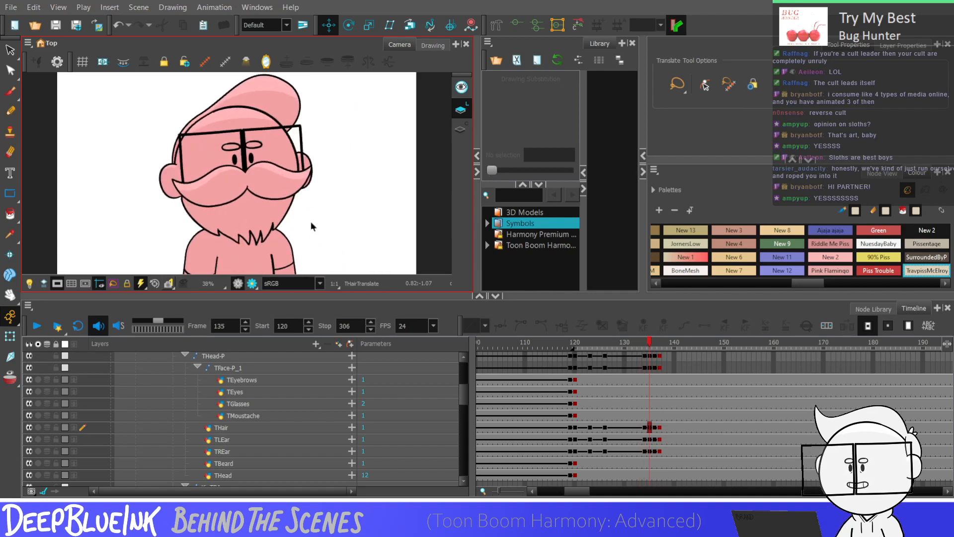
key(comma)
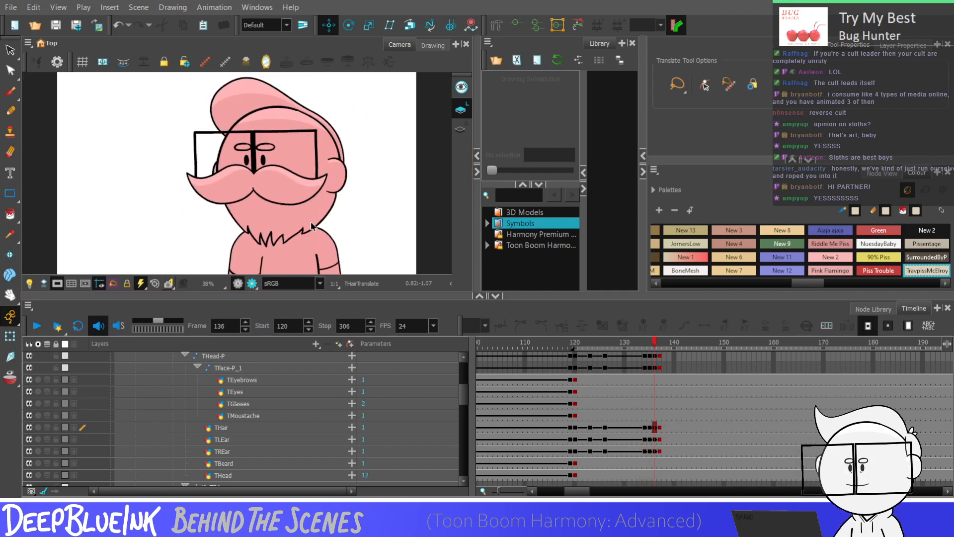
key(comma)
key(period)
key(comma)
key(comma)
key(period)
key(period)
key(period)
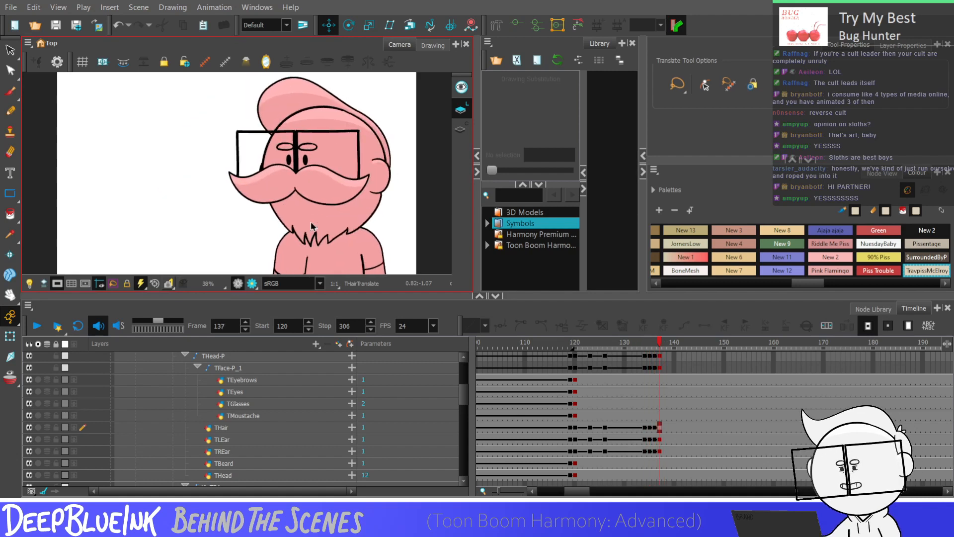
key(comma)
key(comma)
key(comma)
key(period)
key(period)
key(period)
key(period)
key(comma)
key(comma)
key(comma)
key(comma)
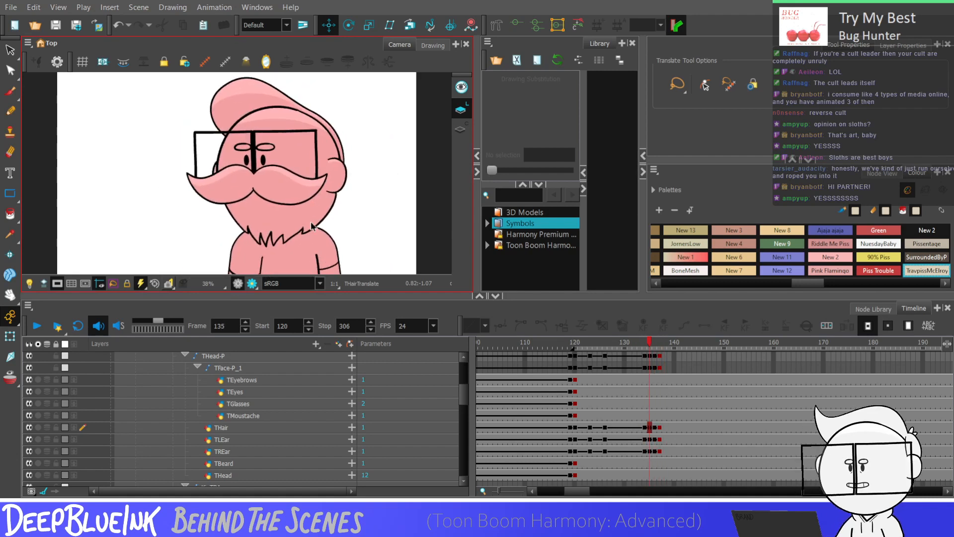
key(period)
key(period)
key(period)
key(comma)
key(comma)
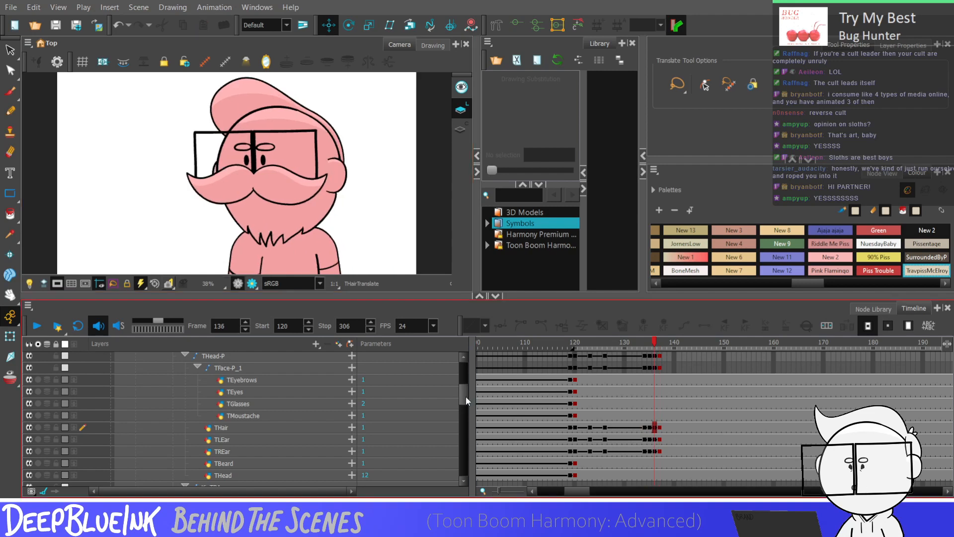
key(comma)
key(comma)
key(period)
key(period)
key(period)
key(period)
key(period)
key(comma)
key(comma)
key(comma)
key(comma)
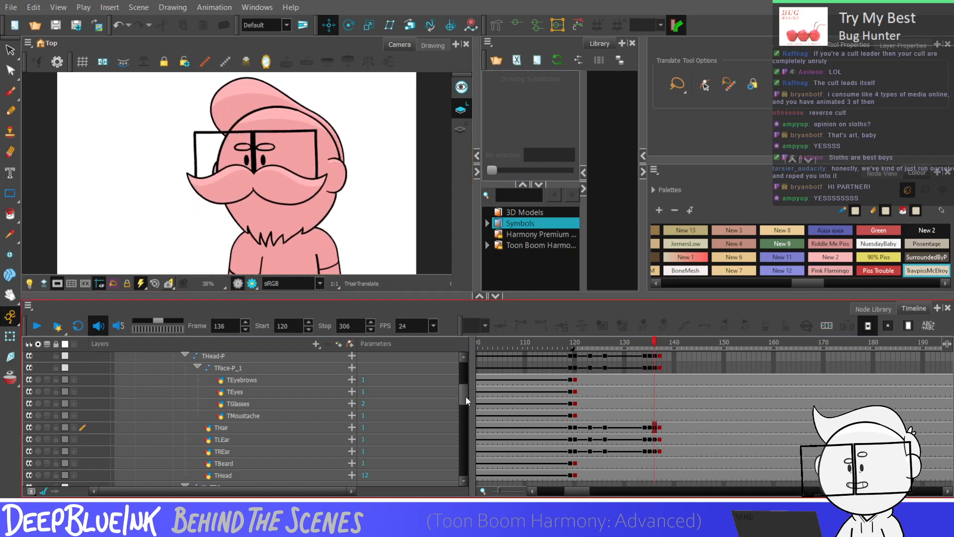
Play the animation from frame 120 to check the timing of the head turn
key(Return)
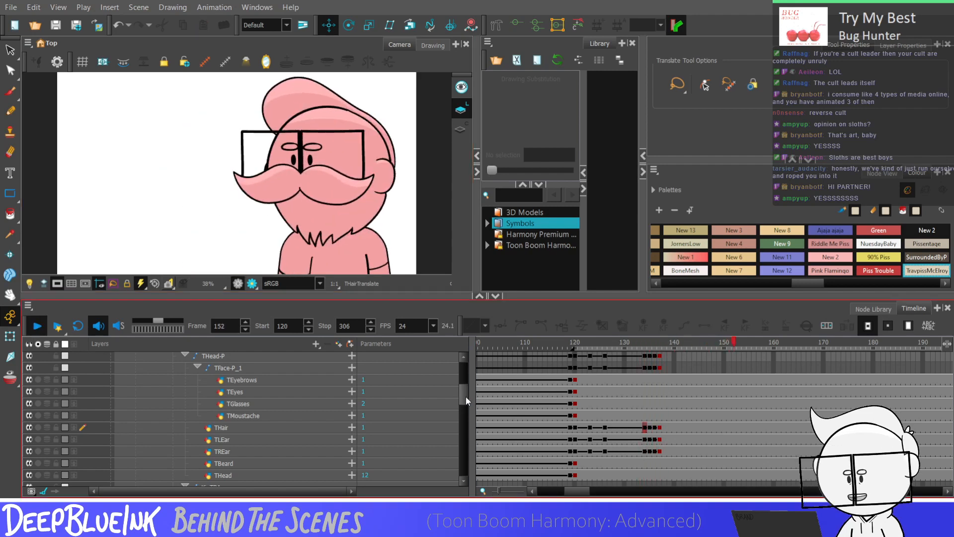
key(Return)
key(shift+comma)
key(Return)
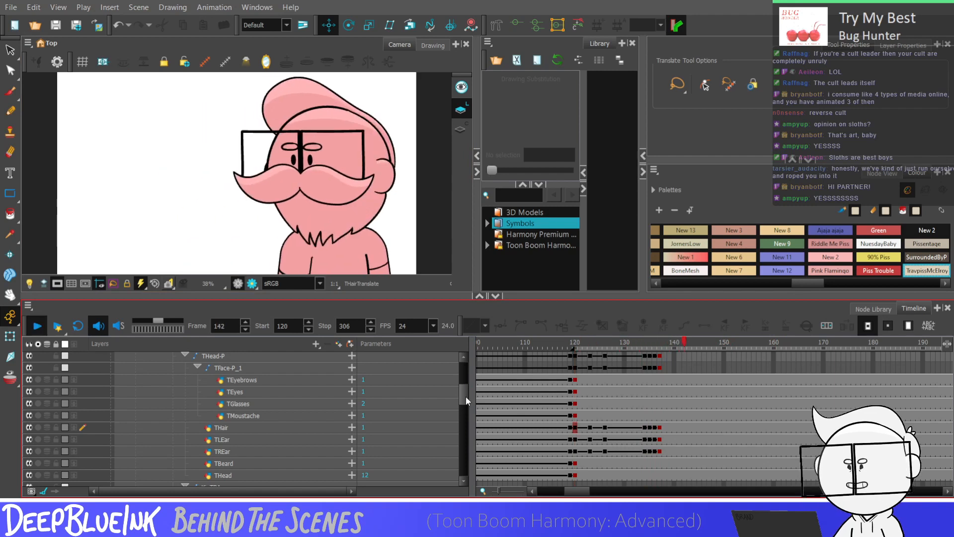
key(Return)
Keyframe the shoulder peg Bone_35-P of Travis's KinTRArm at frames 134 and 137
click(645, 463)
scroll(467, 389, down, 1)
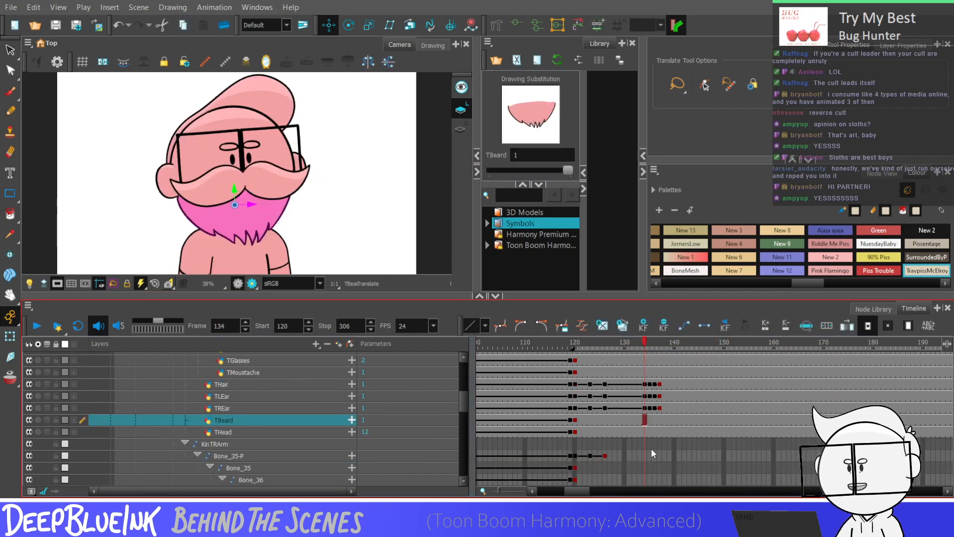
click(646, 455)
click(659, 454)
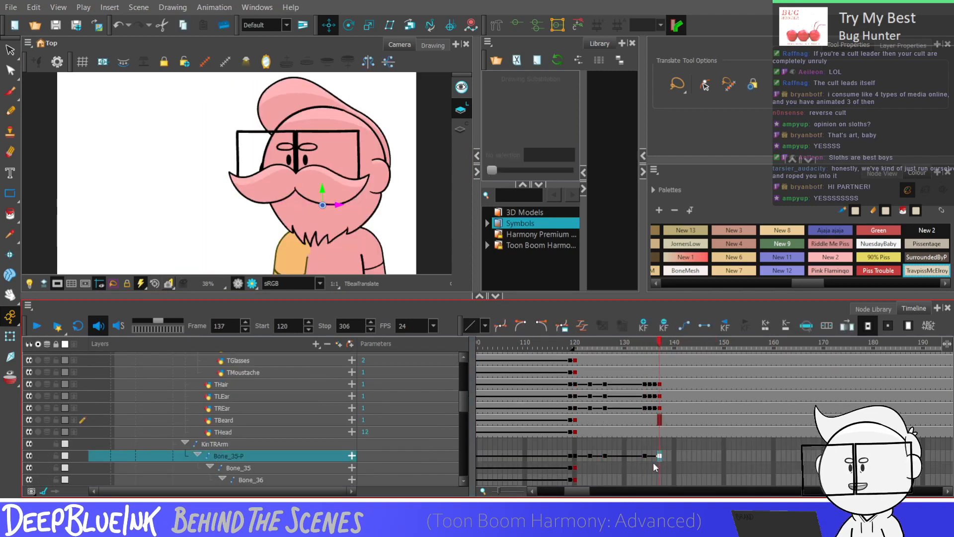
click(10, 336)
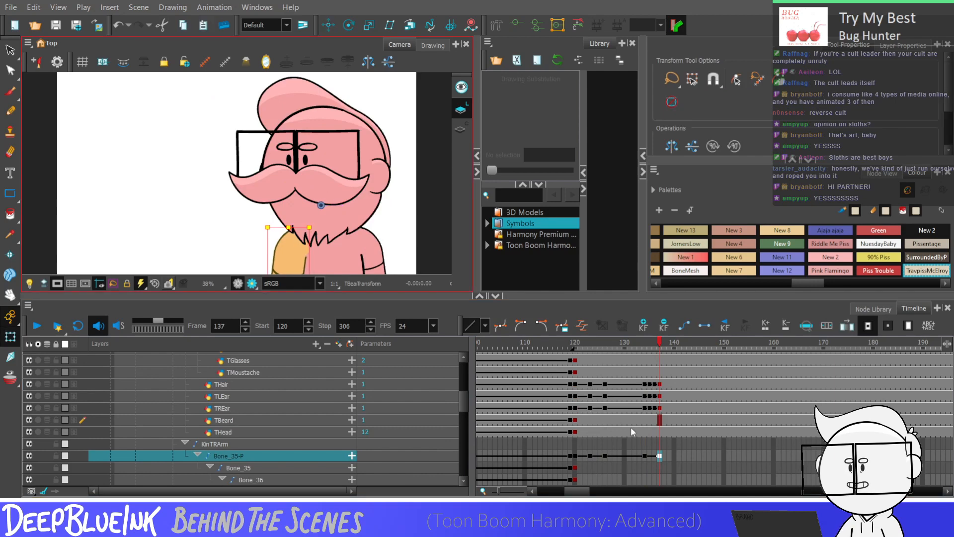
Keyframe Bone_35-P_1 of KinTLArm at frames 134 and 137 and nudge that shoulder slightly right at frame 137
click(645, 456)
drag(645, 473, 645, 487)
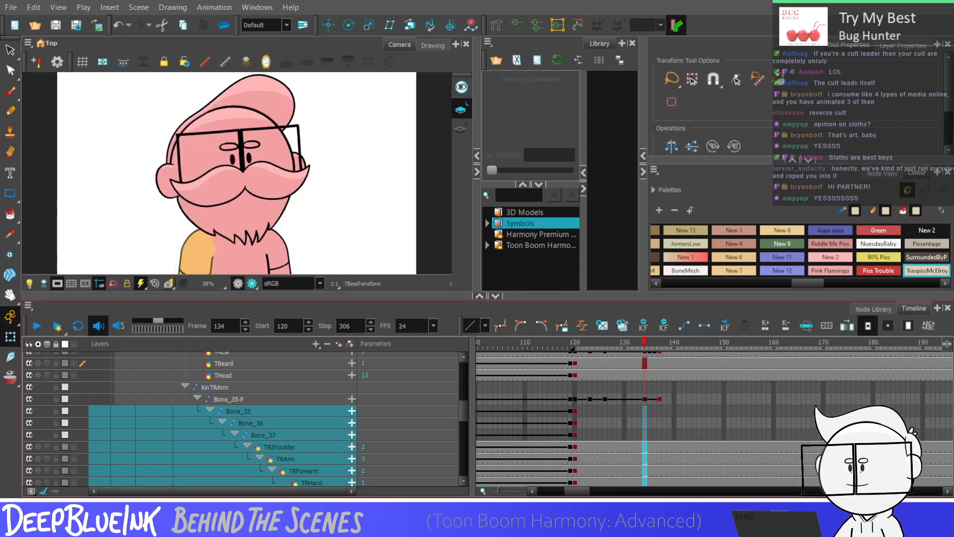
scroll(643, 454, down, 1)
click(661, 469)
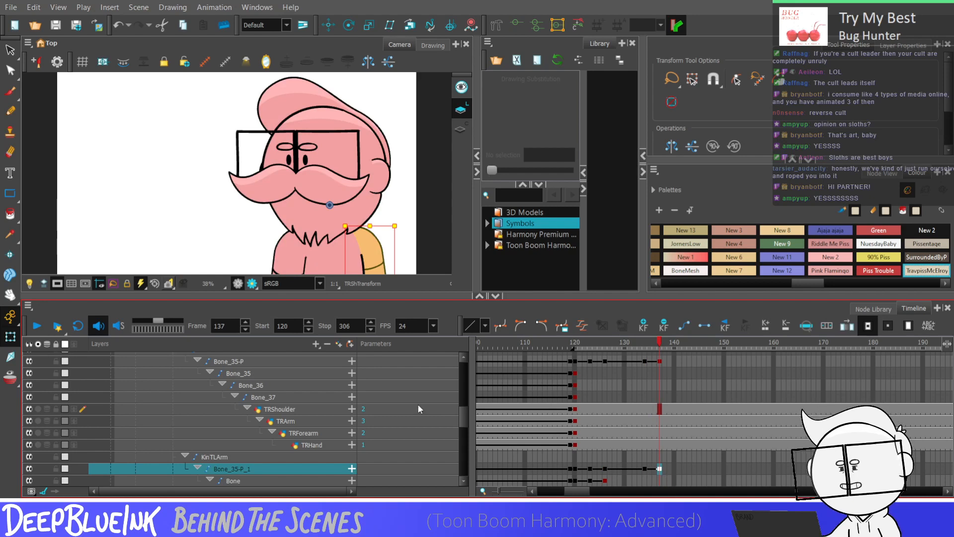
click(11, 337)
key(Right)
key(Right)
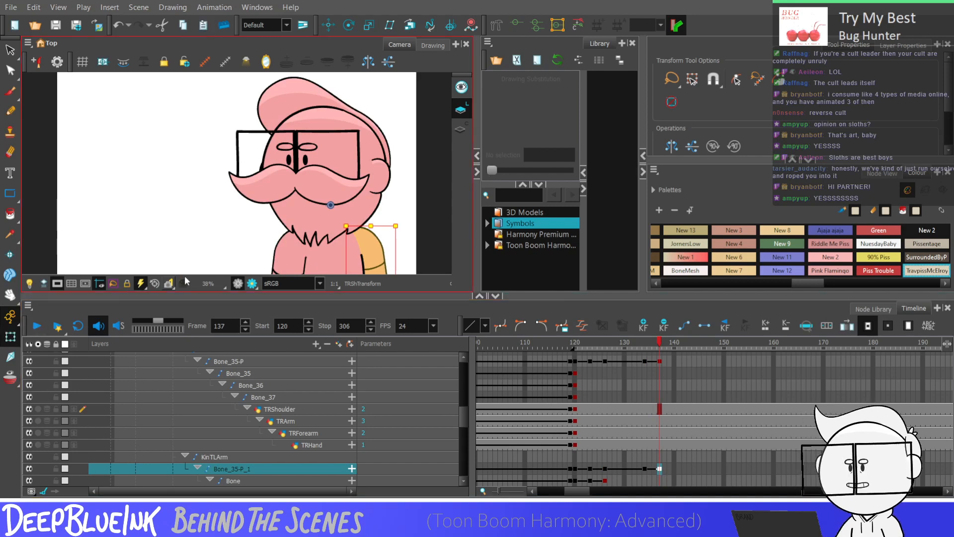
key(Right)
key(Right)
drag(644, 468, 660, 473)
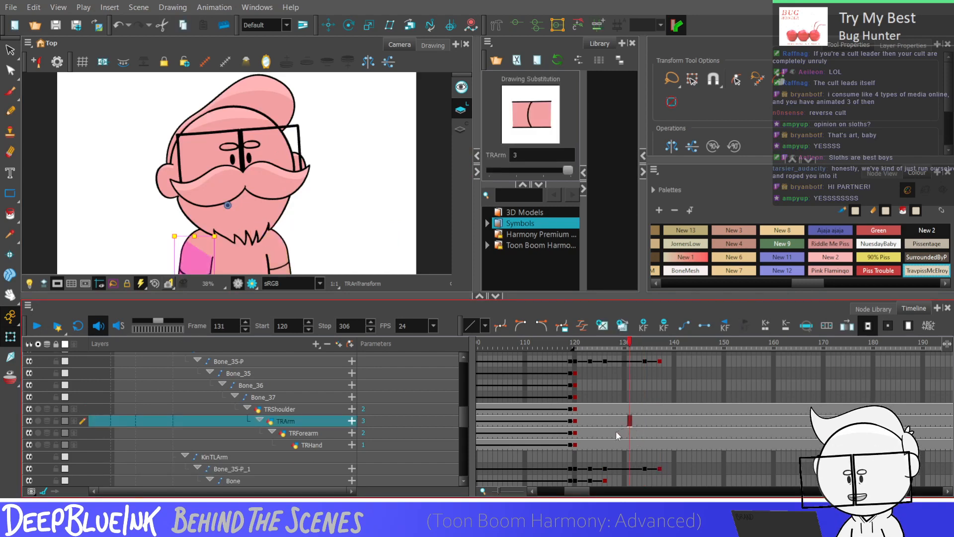
Step through frames 131 to 139 and play from frame 120 to check how the shoulders move with the head turn
key(period)
key(period)
key(period)
key(period)
key(period)
key(period)
key(comma)
key(comma)
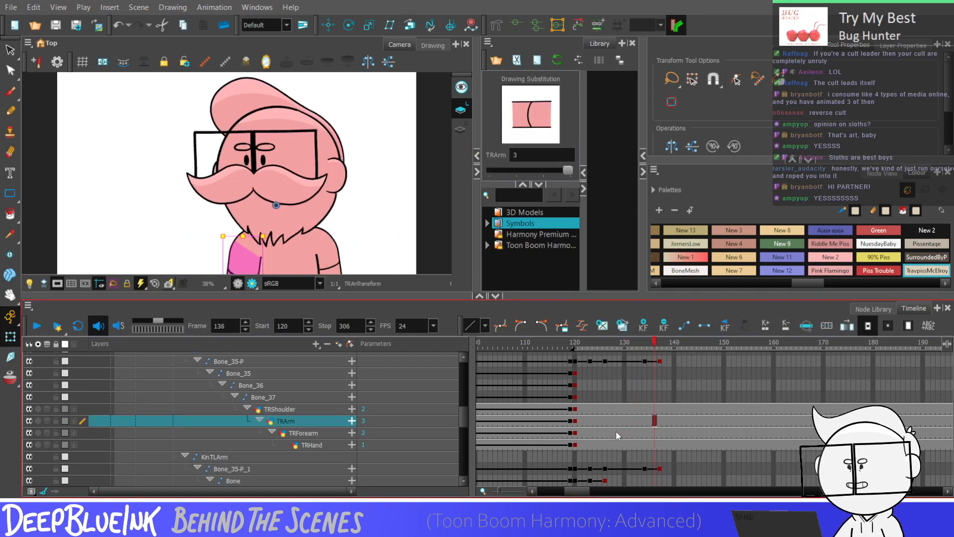
key(period)
key(period)
key(period)
key(period)
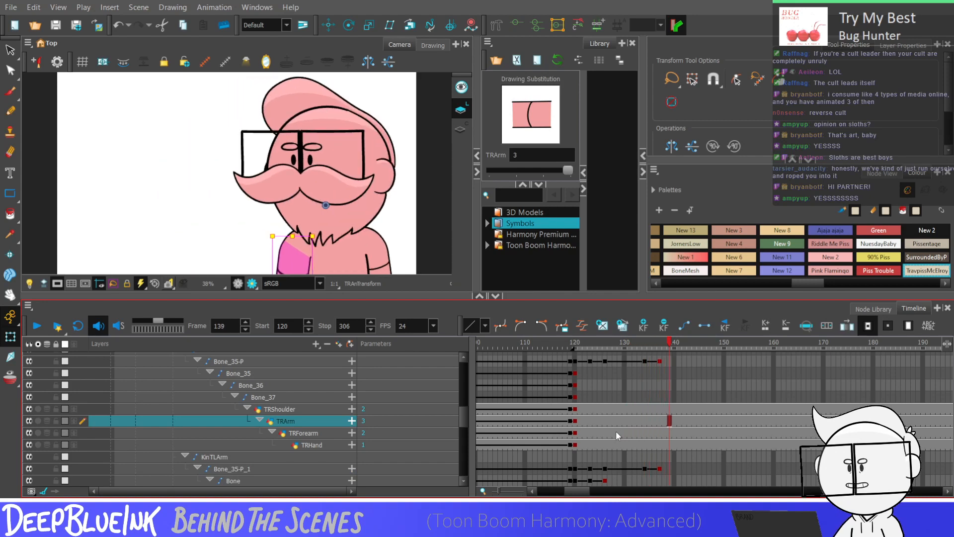
click(644, 373)
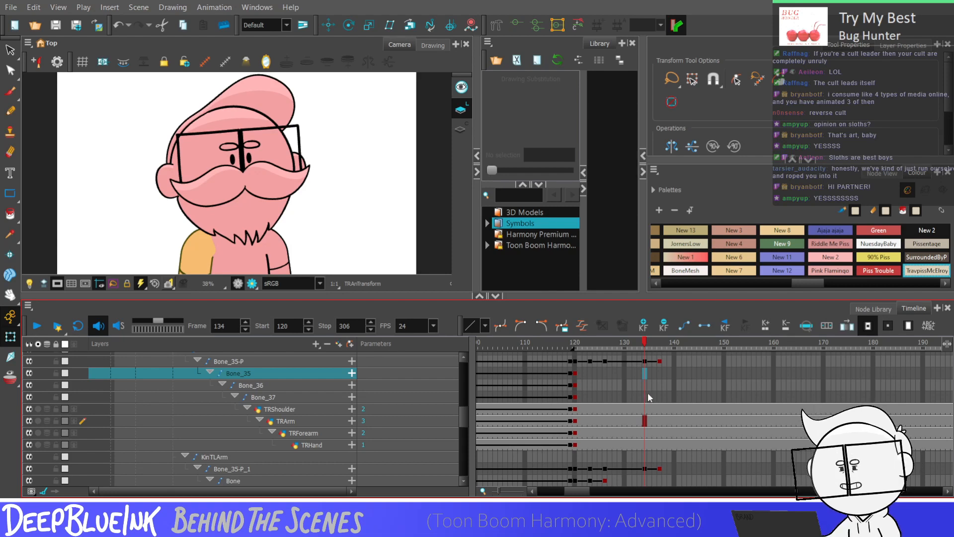
key(semicolon)
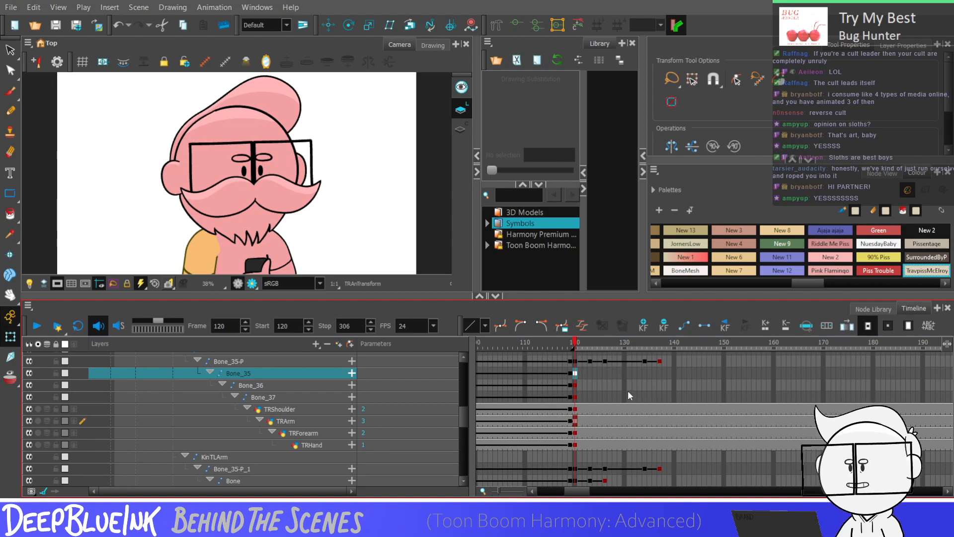
key(Return)
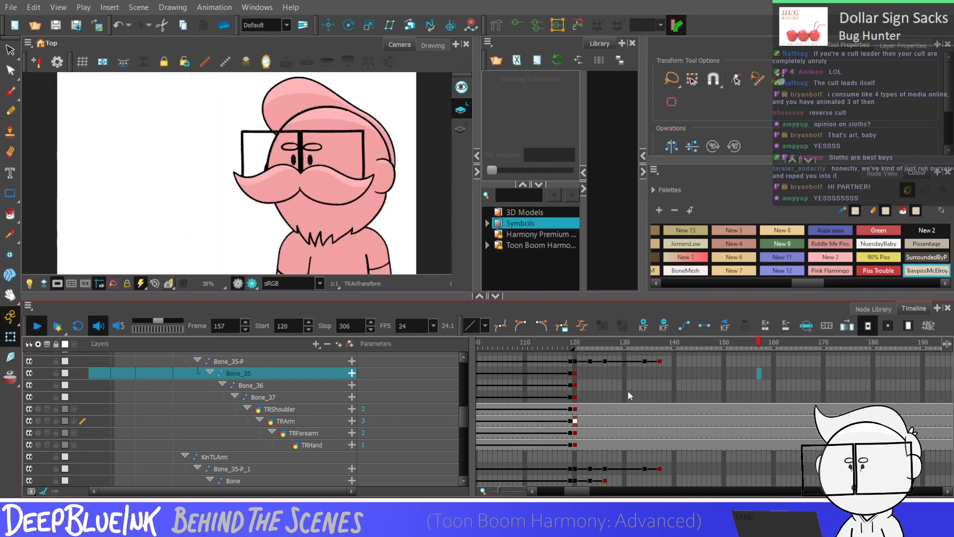
key(Return)
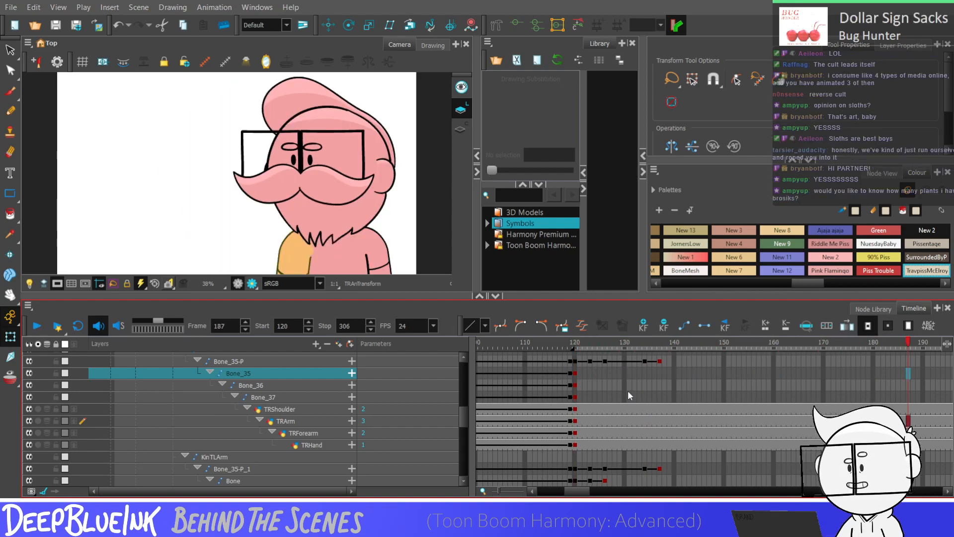
Shift Camera-P right at frame 138 so Travis sits closer to the frame's centre, and select its span starting at frame 134
click(645, 374)
drag(465, 416, 685, 467)
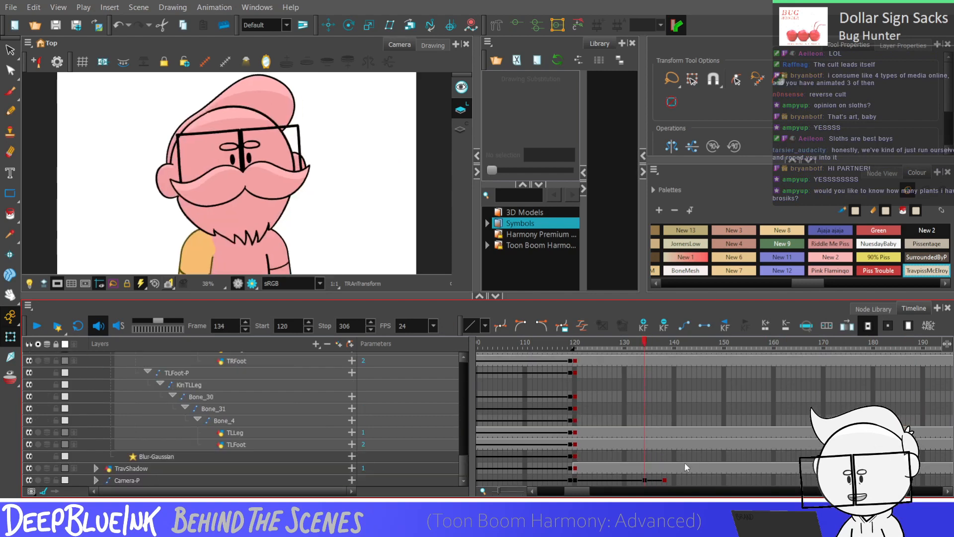
click(664, 480)
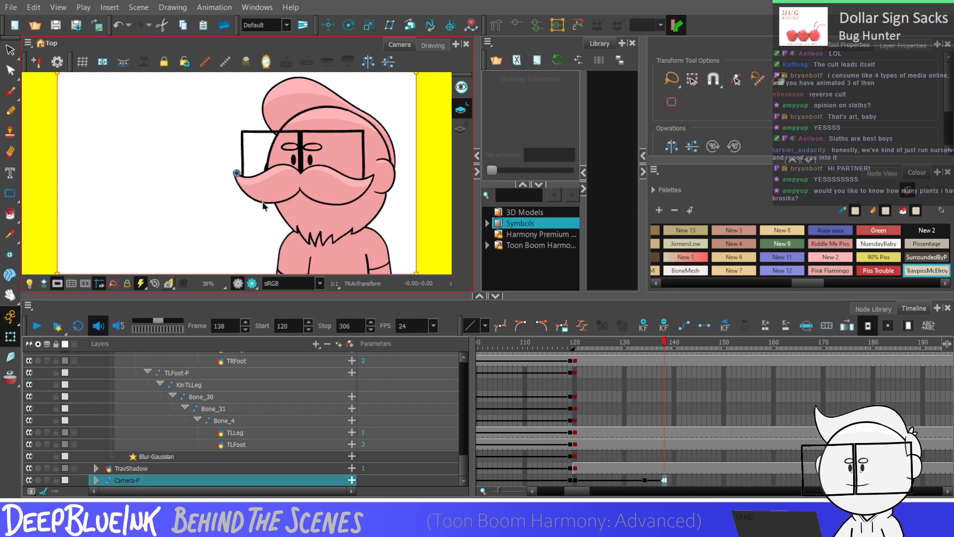
key(Right)
key(Right)
key(Right)
key(Right)
key(Right)
key(Right)
key(Right)
key(Right)
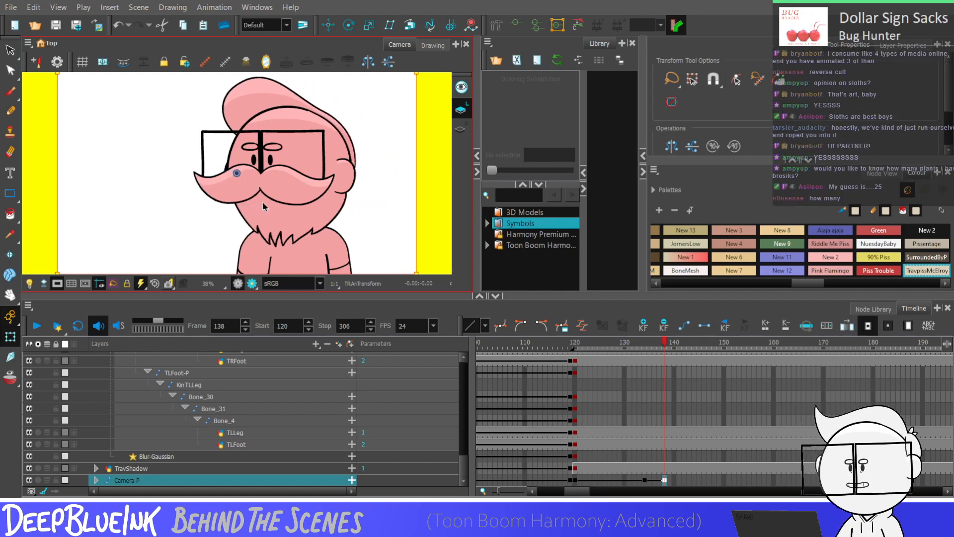
key(Left)
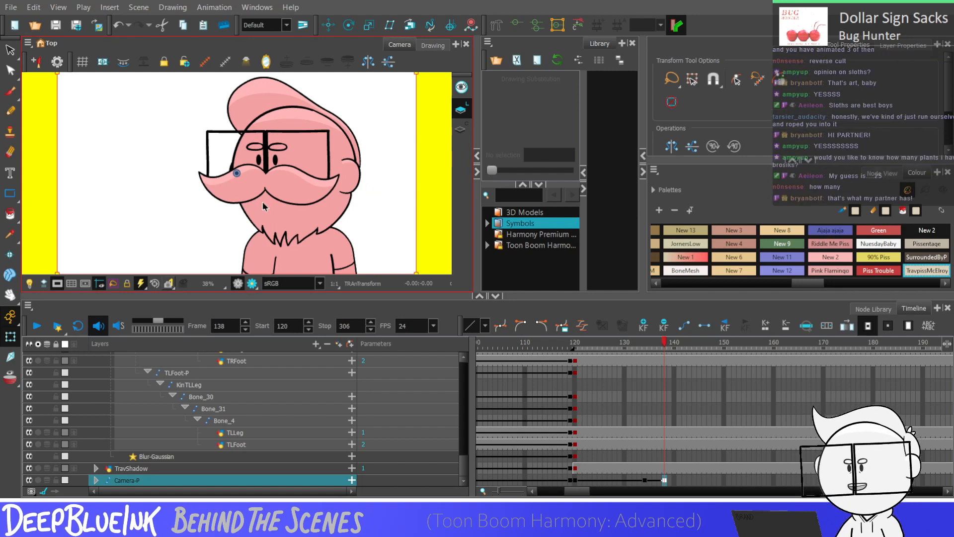
drag(665, 480, 649, 481)
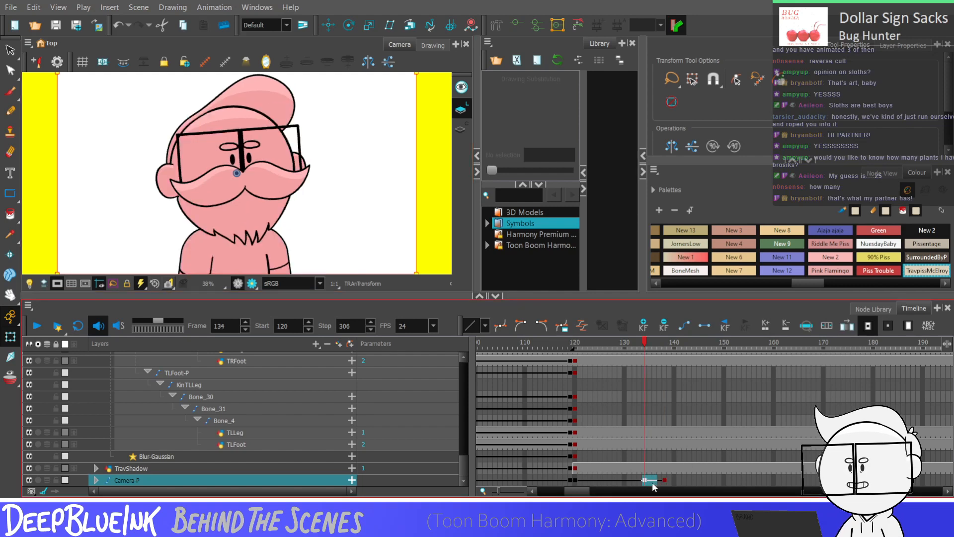
Nudge Camera-P slightly left at frame 138 so Travis sits further right in the shot
click(649, 481)
click(648, 484)
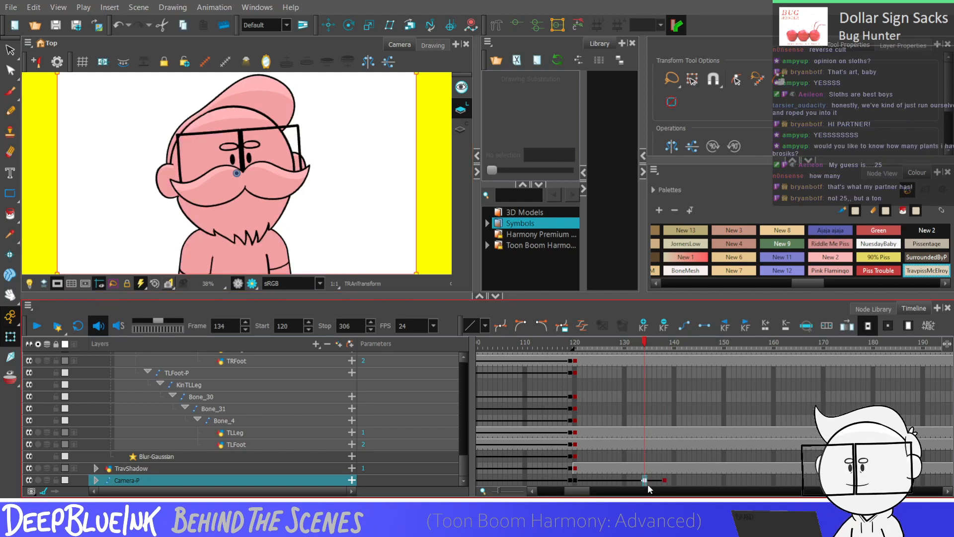
key(period)
key(period)
key(period)
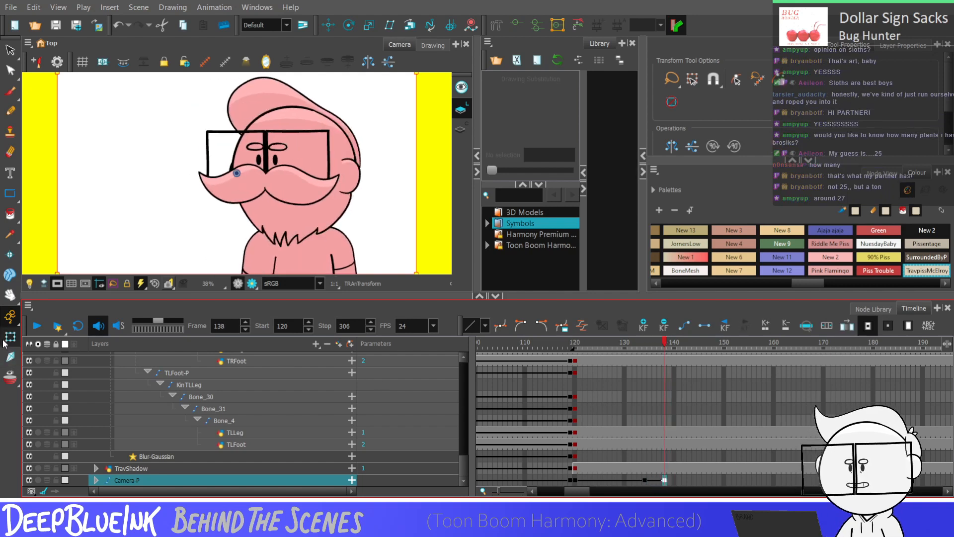
key(Left)
key(Left)
key(Left)
key(Left)
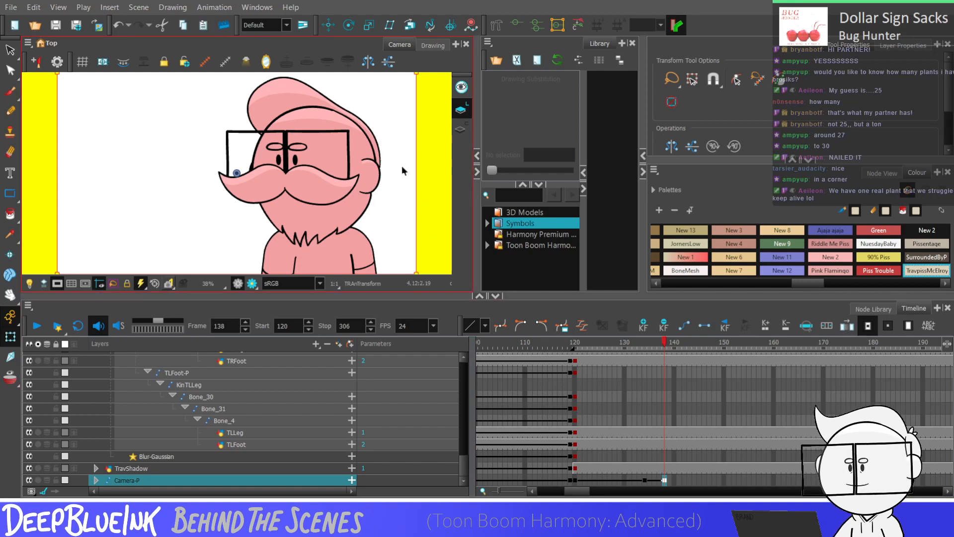
Examine the Camera-P pan frame by frame, moving back and forth between frames 133 and 138
drag(645, 480, 671, 474)
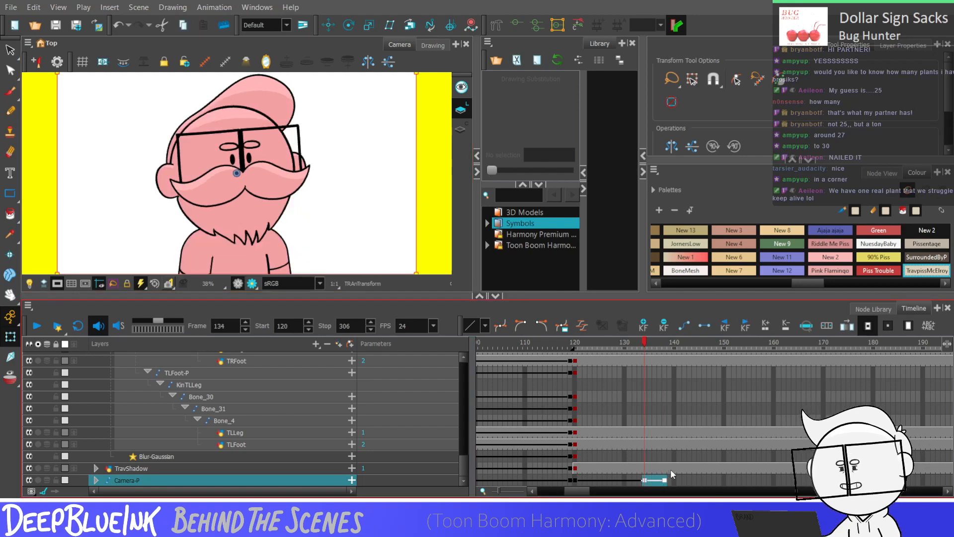
click(645, 481)
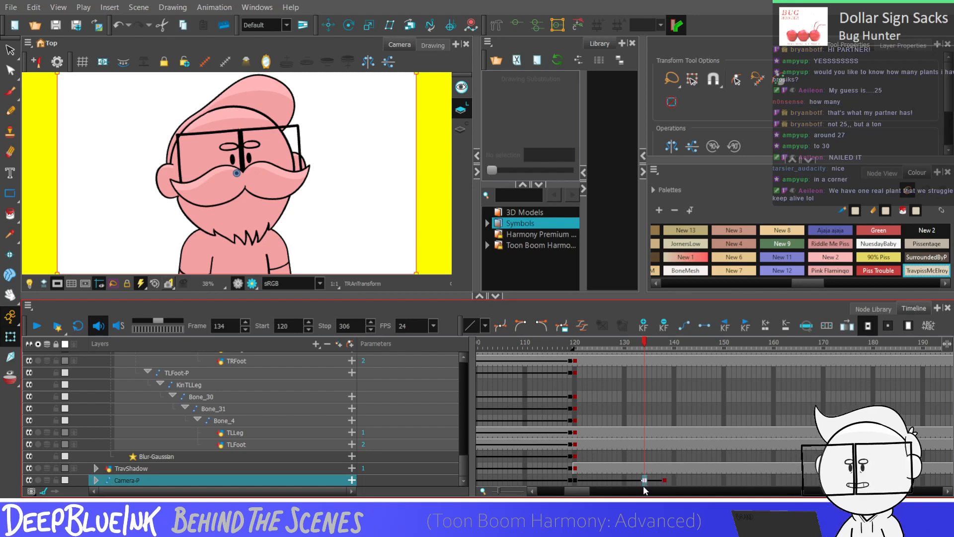
key(period)
key(period)
key(period)
key(period)
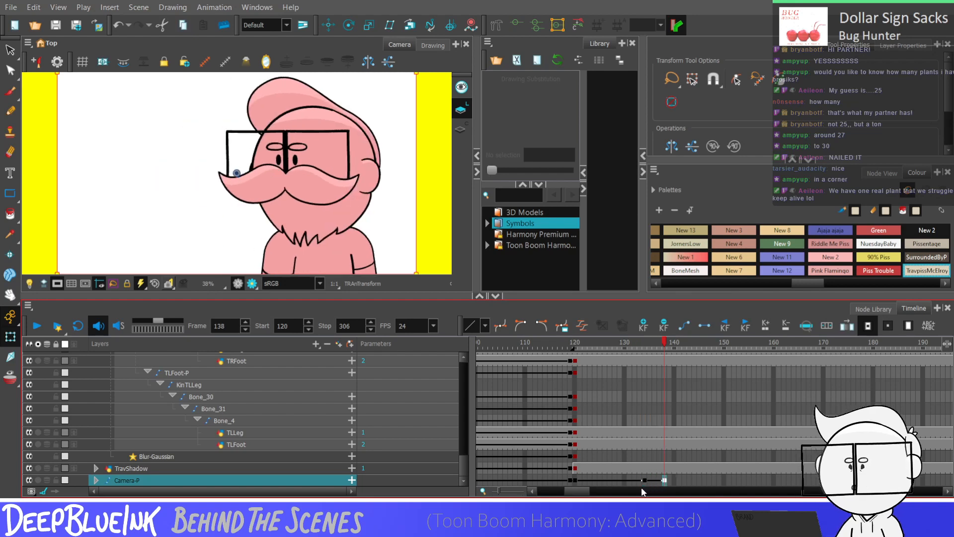
key(comma)
key(comma)
key(comma)
key(period)
key(period)
key(period)
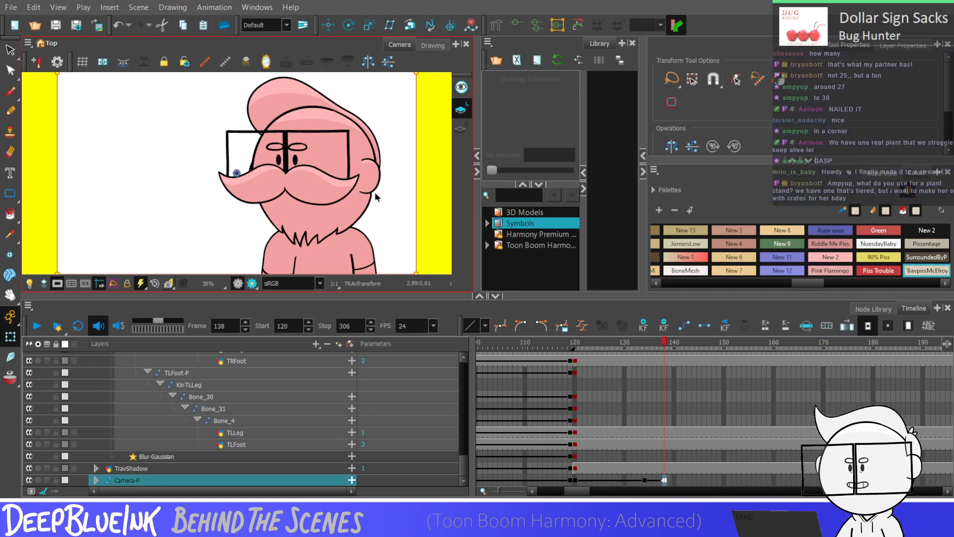
key(comma)
key(comma)
key(comma)
key(comma)
key(comma)
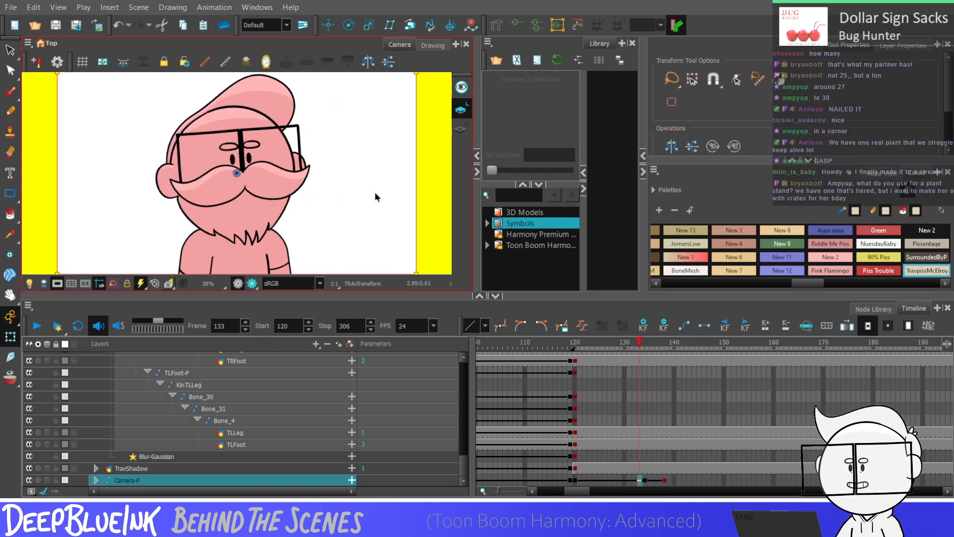
key(period)
key(period)
key(period)
key(period)
key(period)
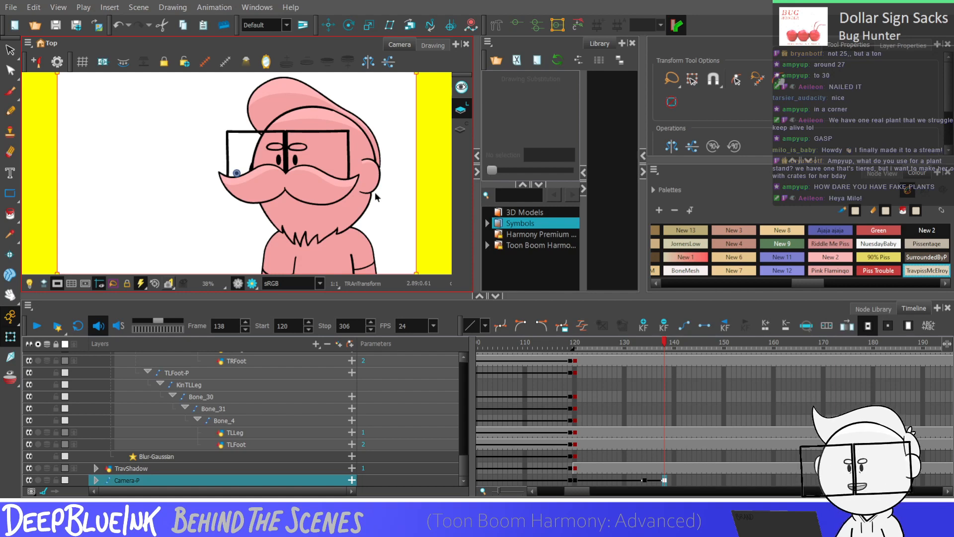
Select TravShadow at frame 134 and review frames 133 to 138 for how the head turn and pan work together
drag(645, 480, 663, 481)
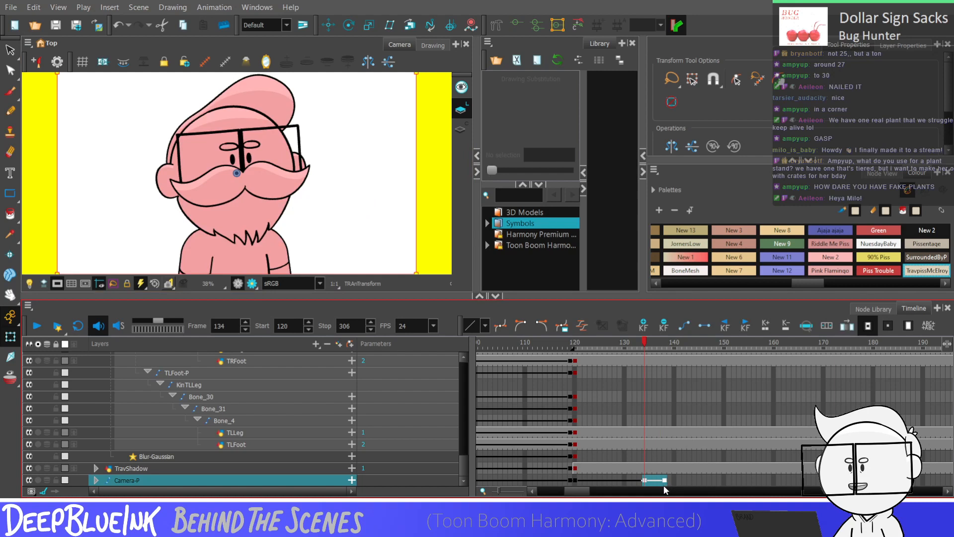
click(644, 468)
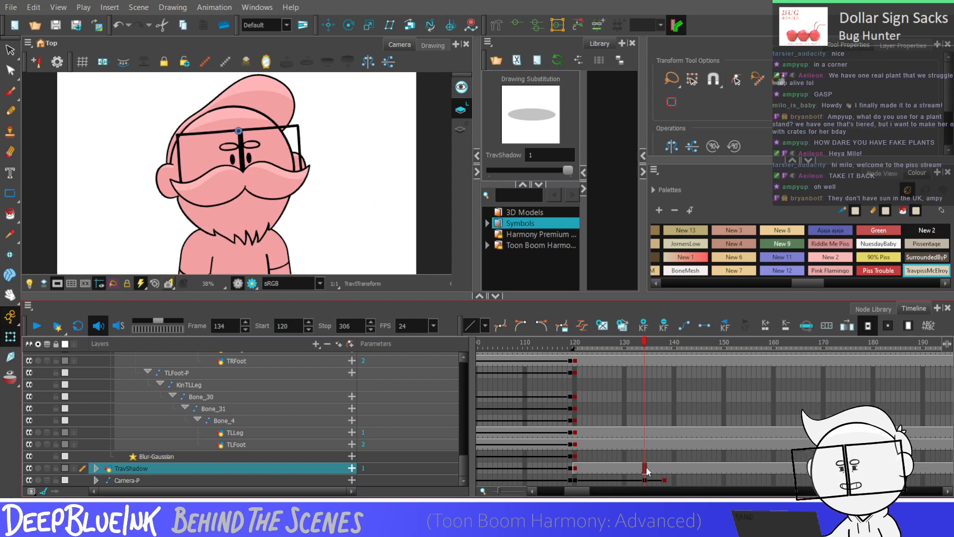
key(period)
key(period)
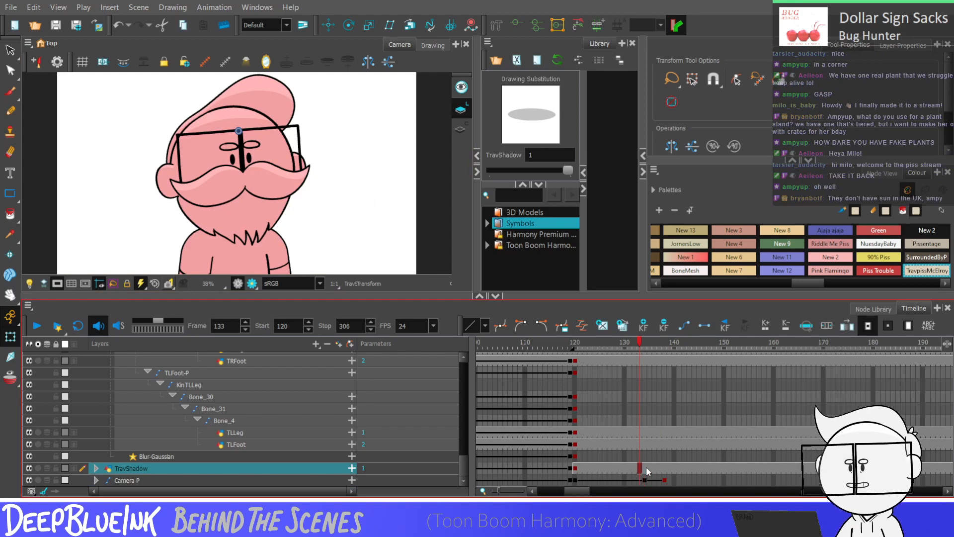
key(period)
key(period)
key(comma)
key(comma)
key(comma)
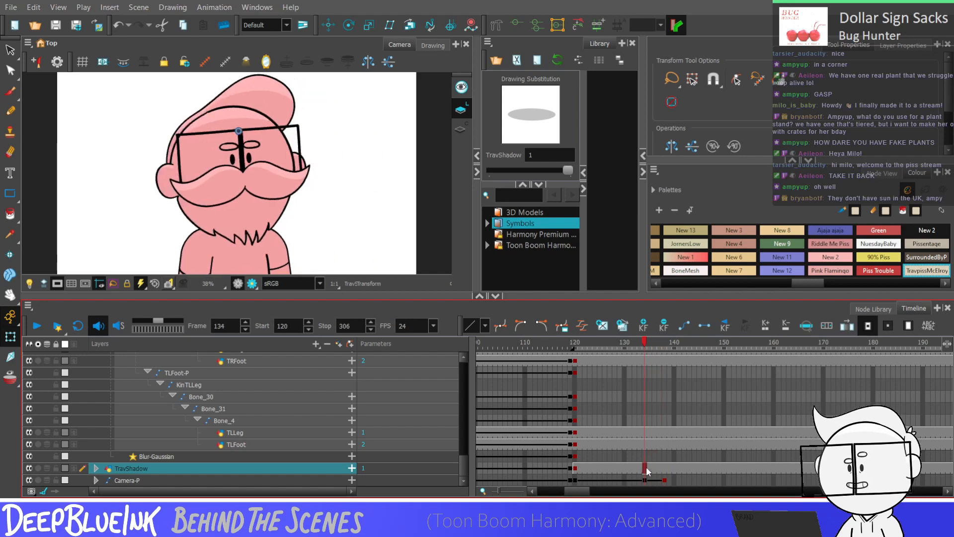
key(period)
key(period)
key(comma)
key(comma)
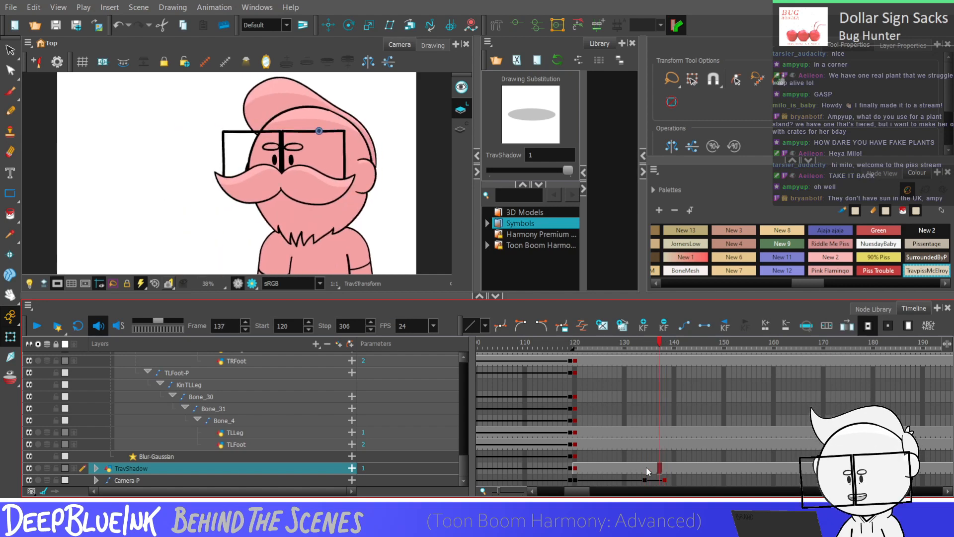
key(period)
key(period)
key(period)
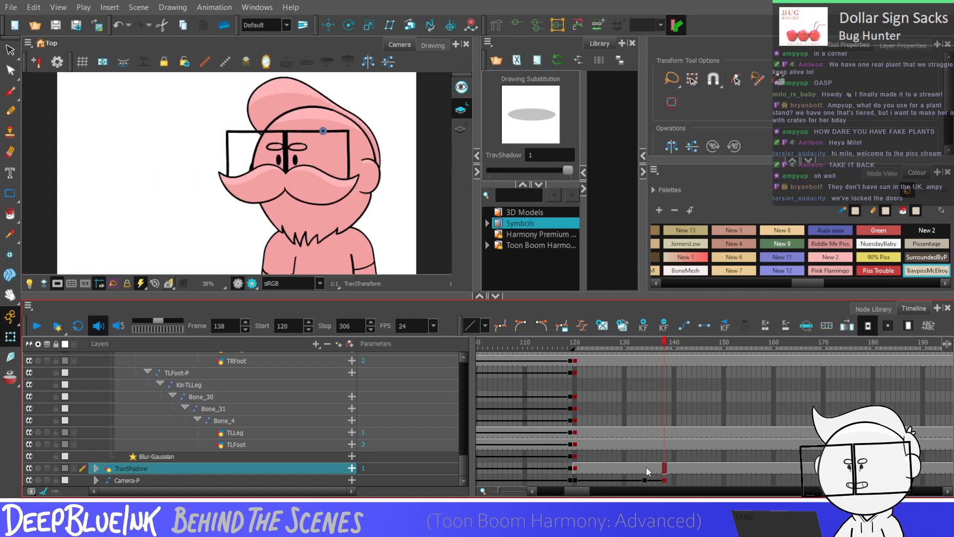
Play the scene from frame 120 past frame 138 to judge the head turn and camera pan in motion
key(comma)
key(comma)
key(comma)
key(comma)
key(Return)
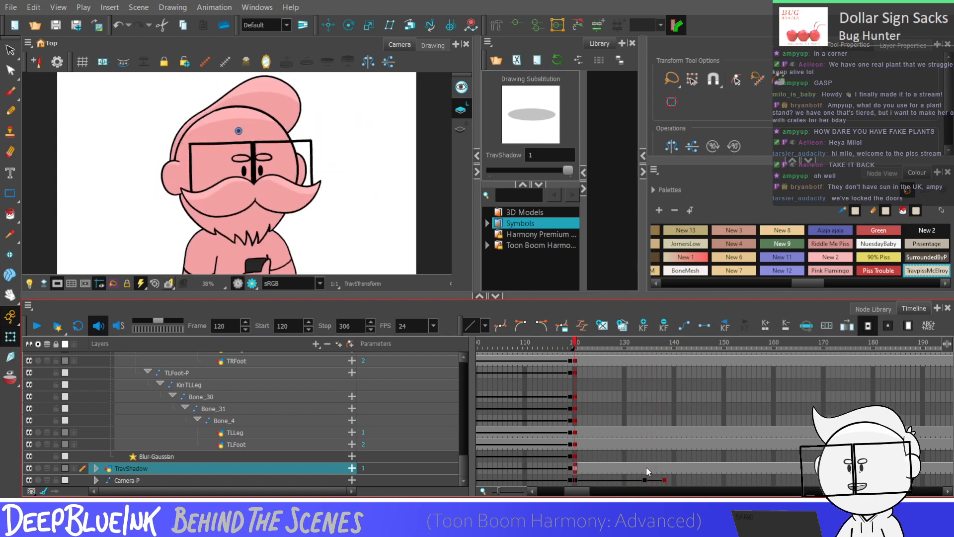
key(Return)
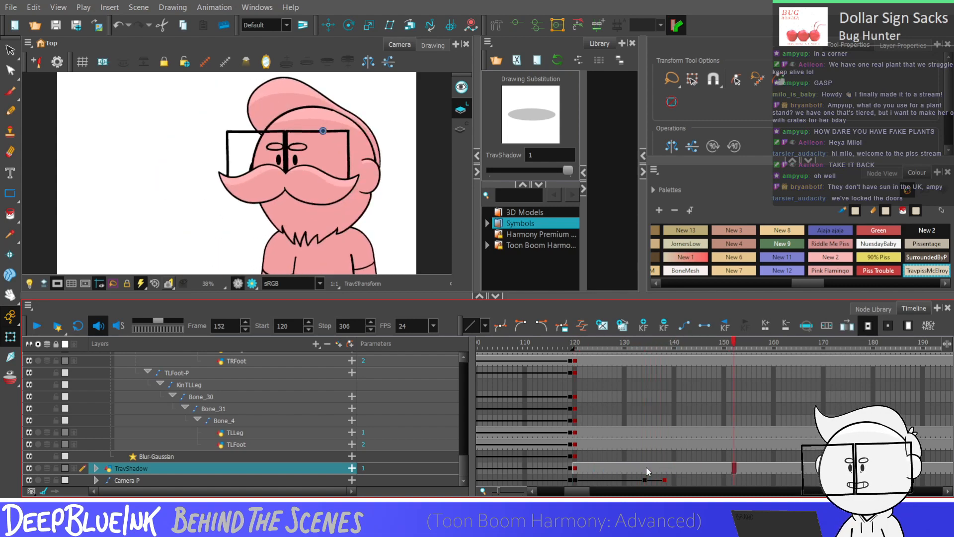
Return to frame 134 and recheck the transition to frame 138 in both directions
click(645, 468)
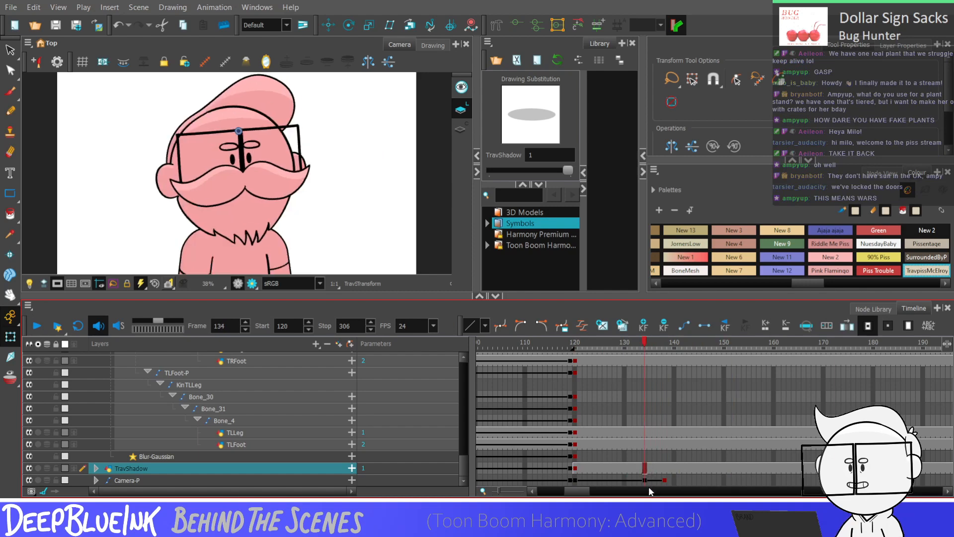
key(period)
key(period)
key(period)
key(period)
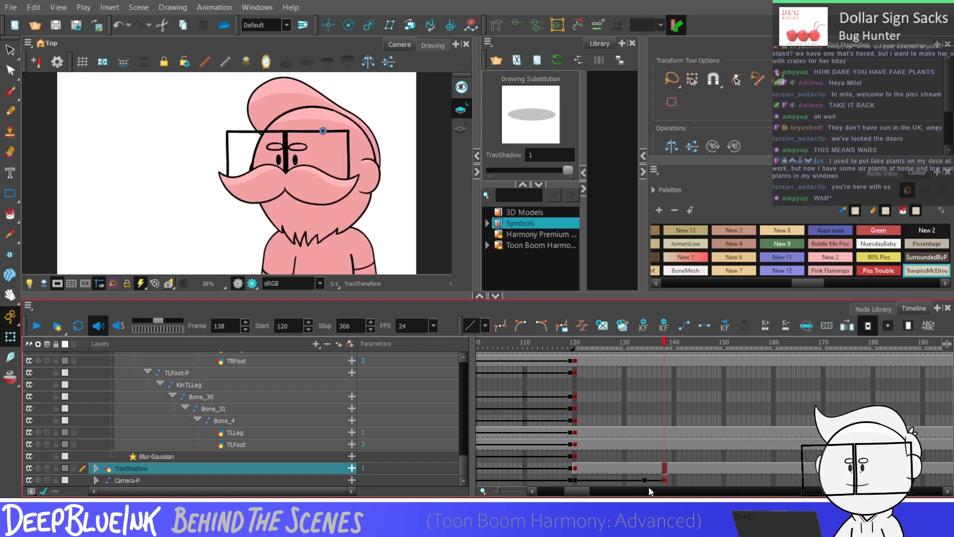
key(comma)
key(comma)
key(comma)
key(comma)
key(period)
key(period)
key(period)
key(period)
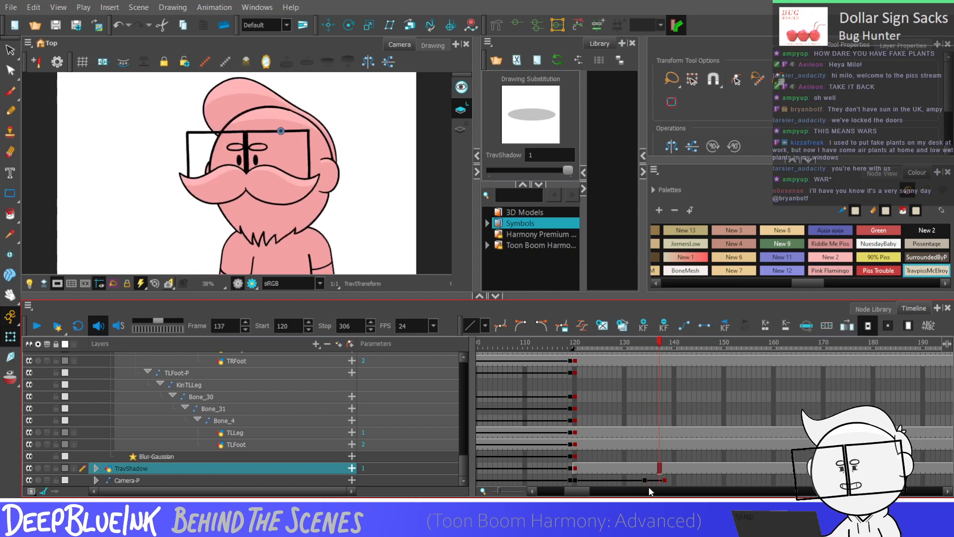
Collapse the expanded layers in the timeline and play back the scene
key(minus)
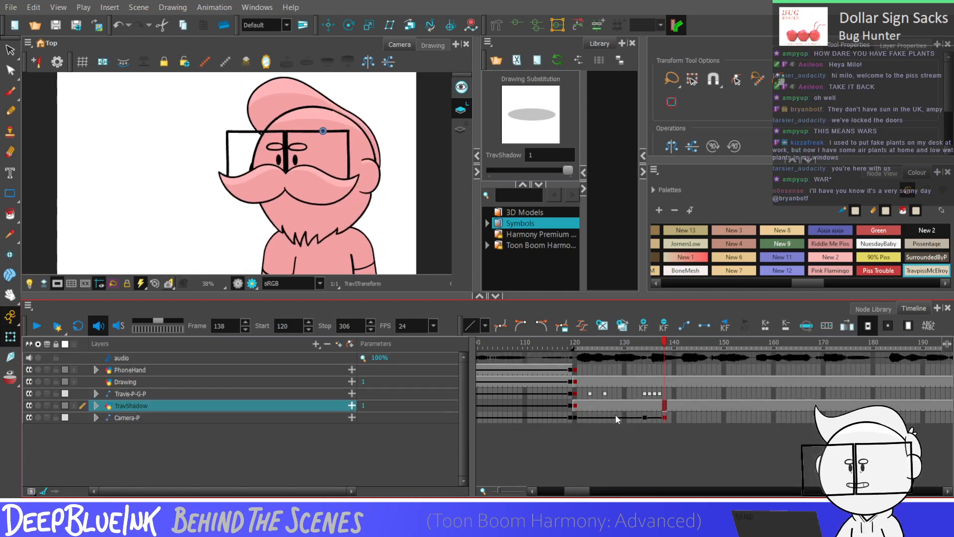
key(Return)
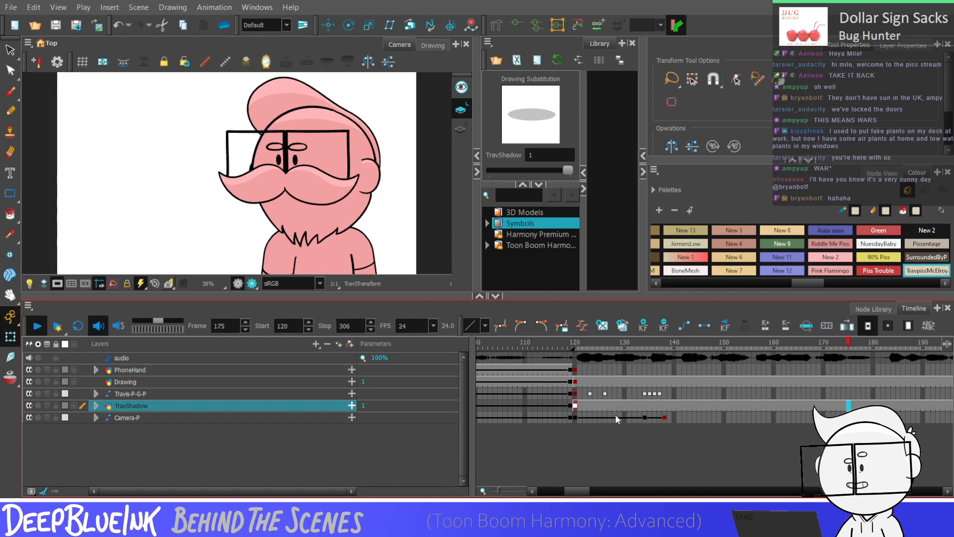
key(Return)
Inspect the Camera-P keyframes at frames 134 and 138, and play the scene from frame 133
click(643, 417)
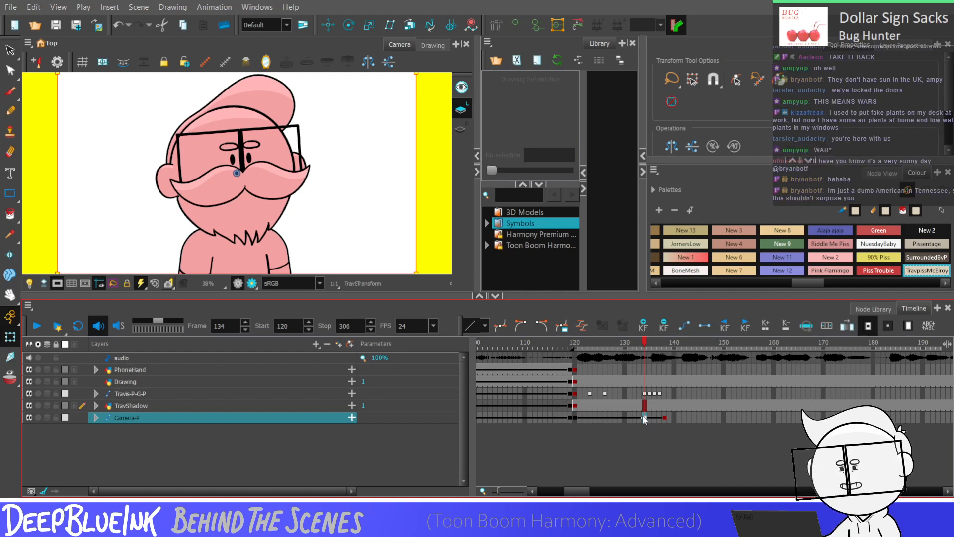
click(664, 418)
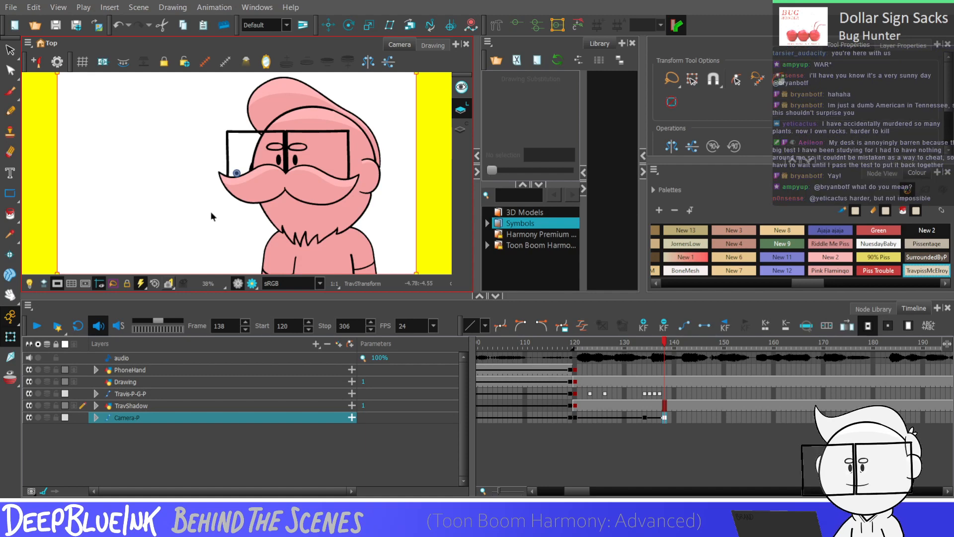
drag(645, 417, 666, 422)
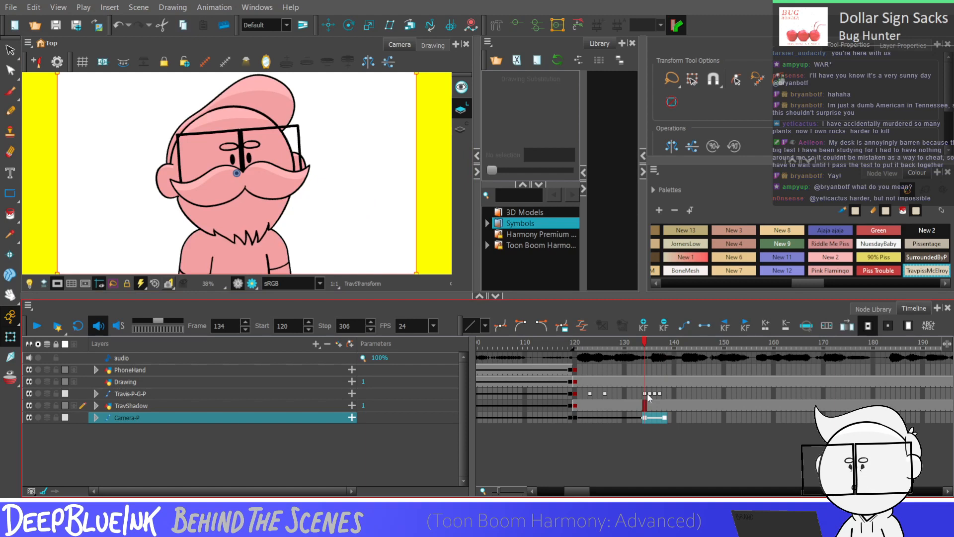
click(640, 418)
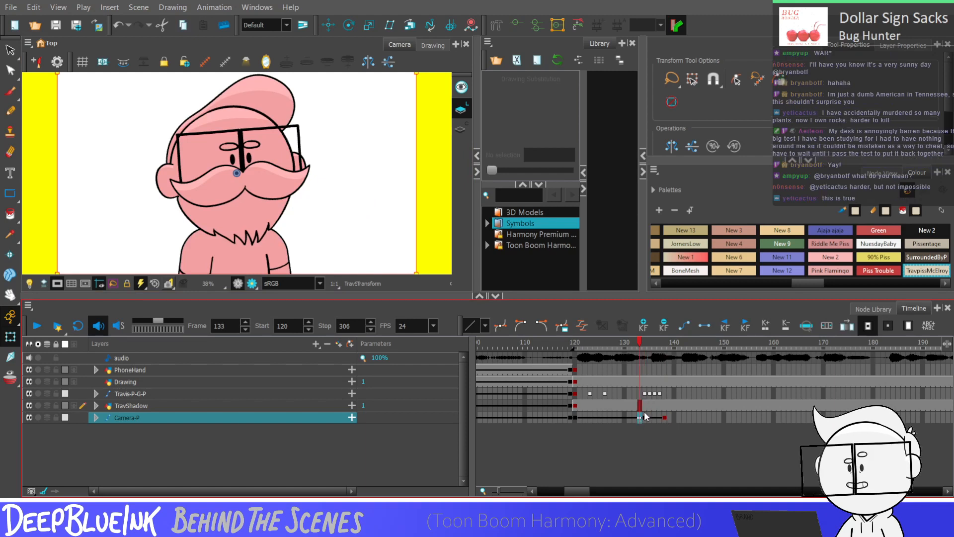
key(Return)
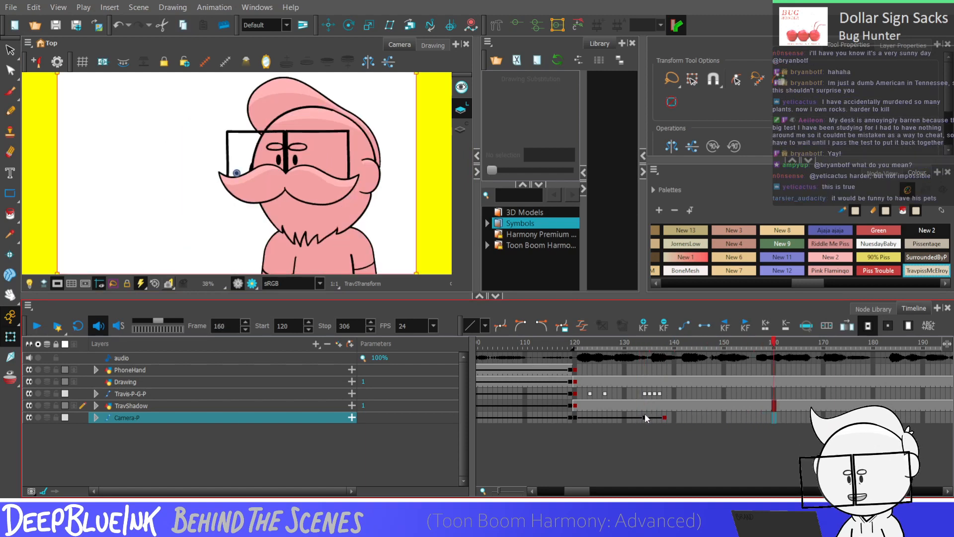
Add Camera-P keyframes at frames 147 and 151
click(710, 418)
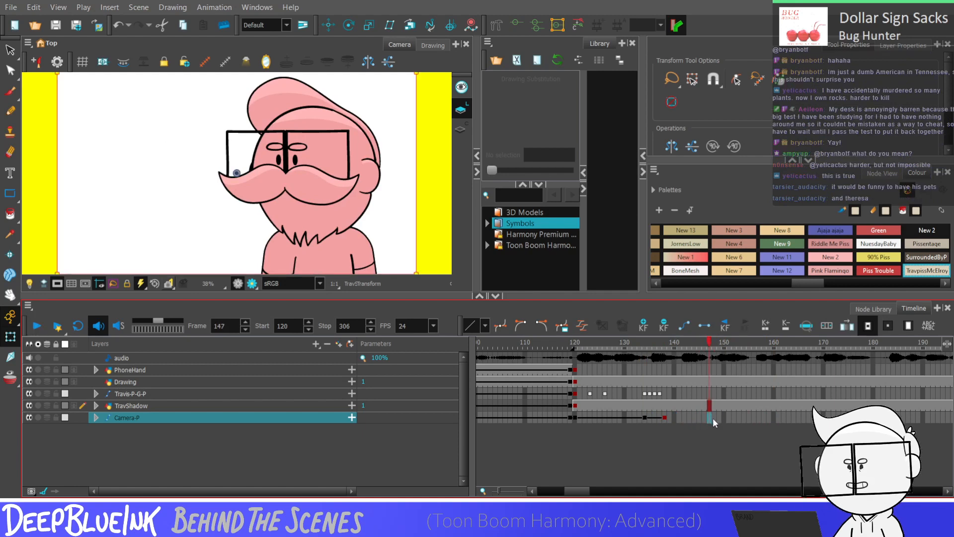
key(F6)
click(729, 417)
key(F6)
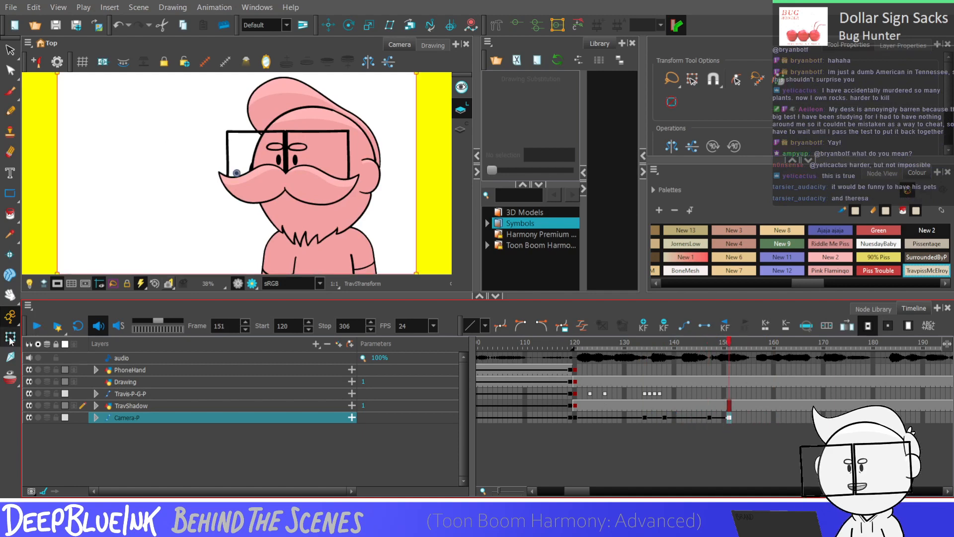
Shift the camera left at frame 151 so the character sits farther right in the shot, and play back the move
key(Left)
key(Left)
key(Left)
key(Left)
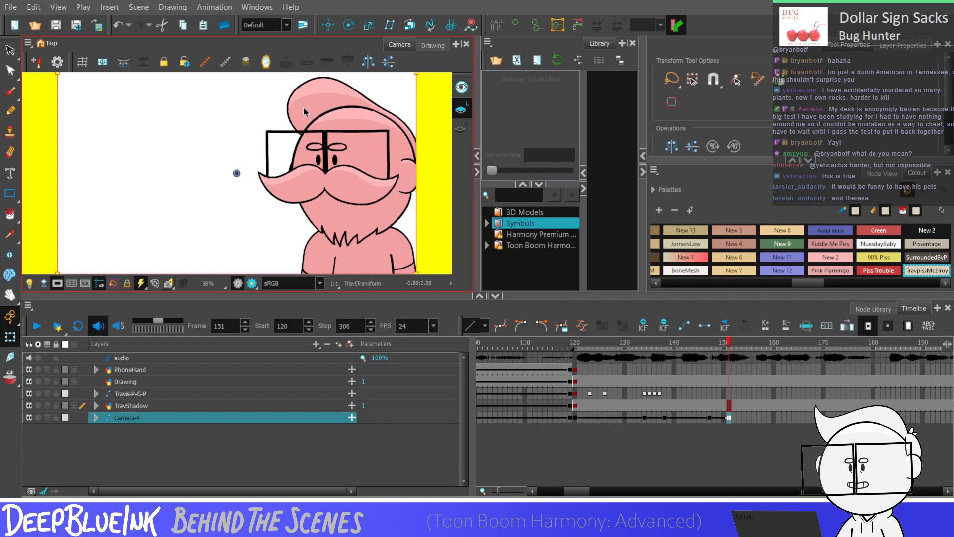
drag(709, 418, 730, 418)
key(Return)
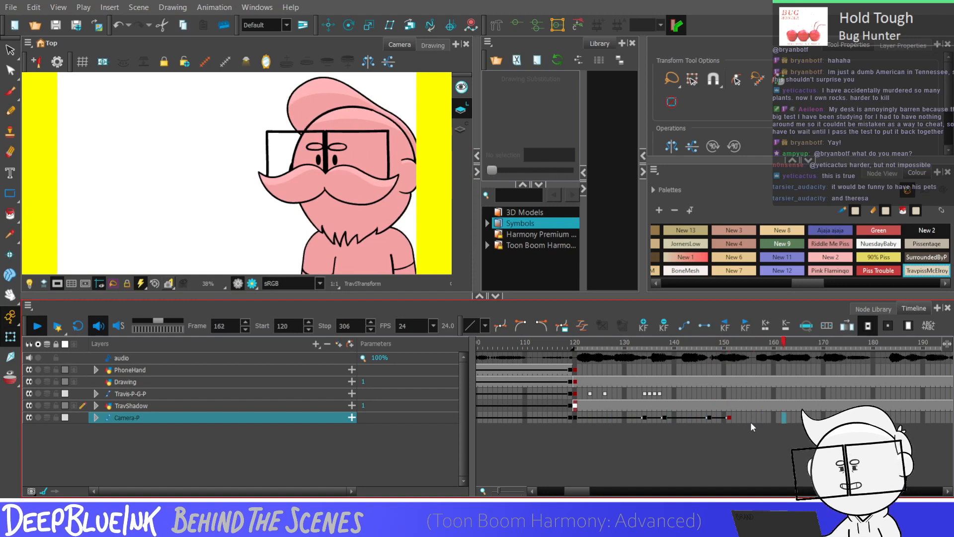
Nudge the camera slightly back to the right at frame 151 and play back the adjusted move
click(729, 417)
key(Right)
key(Right)
key(Right)
key(Right)
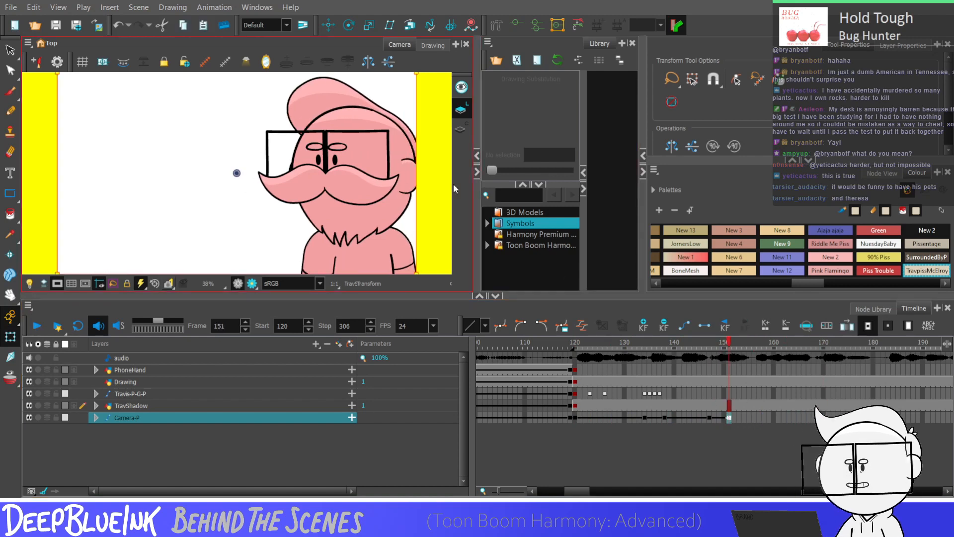
key(Left)
key(Return)
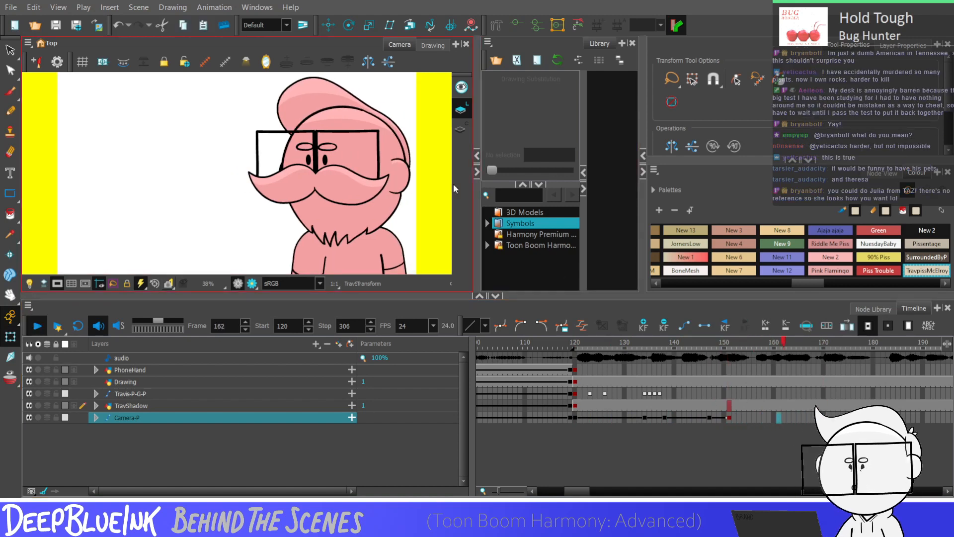
Play short stretches of audio between about frames 156 and 169 to find the start of the next camera move
click(804, 418)
click(764, 418)
key(Return)
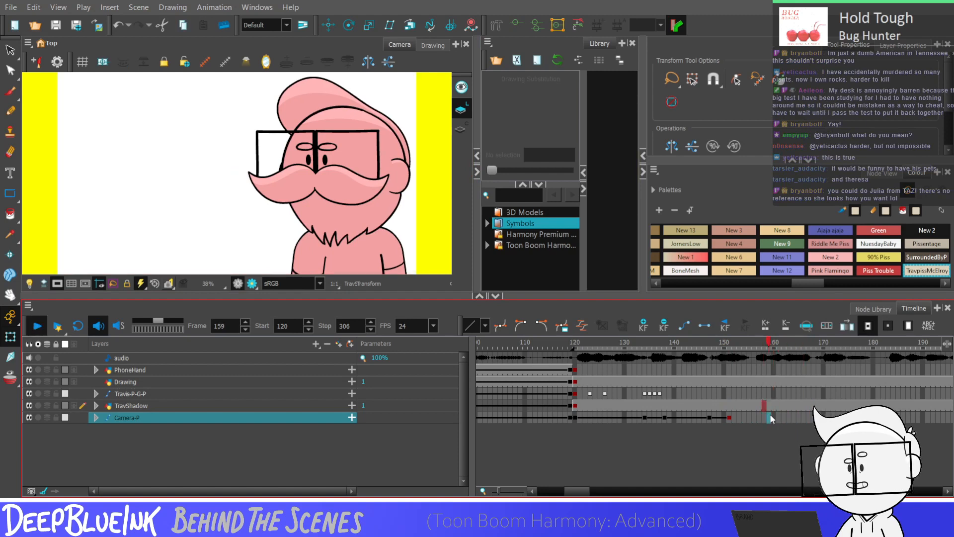
key(Return)
click(760, 418)
key(Return)
key(Return)
click(754, 418)
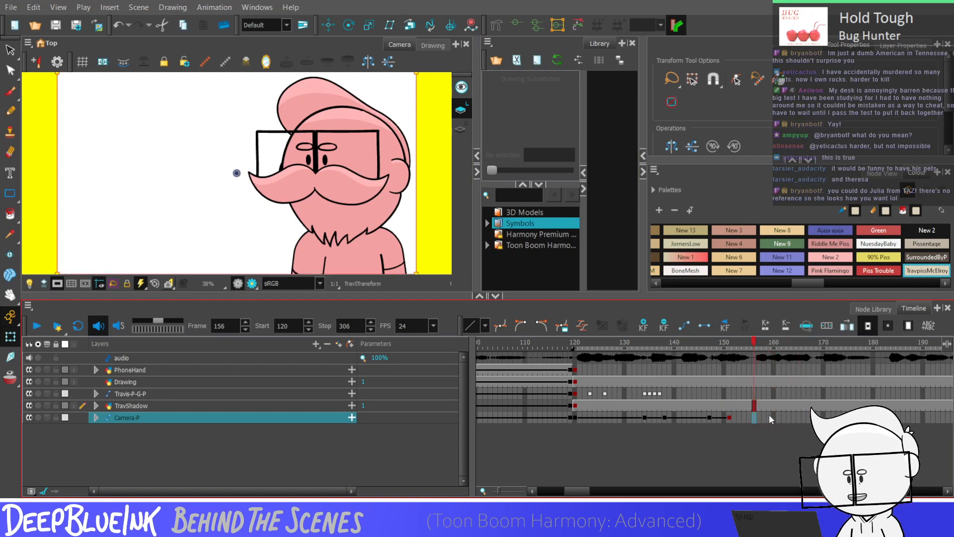
key(Return)
key(Return)
click(814, 417)
key(Return)
key(Return)
click(819, 417)
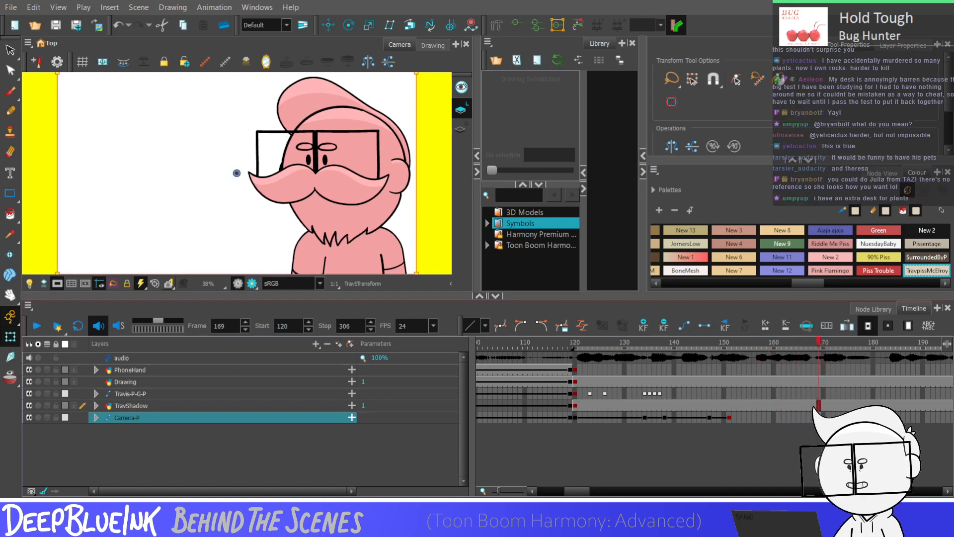
key(Return)
key(Return)
Add a Camera-P keyframe at frame 169 and shift the camera farther left at frame 173 for a second move
click(819, 417)
key(F6)
click(838, 418)
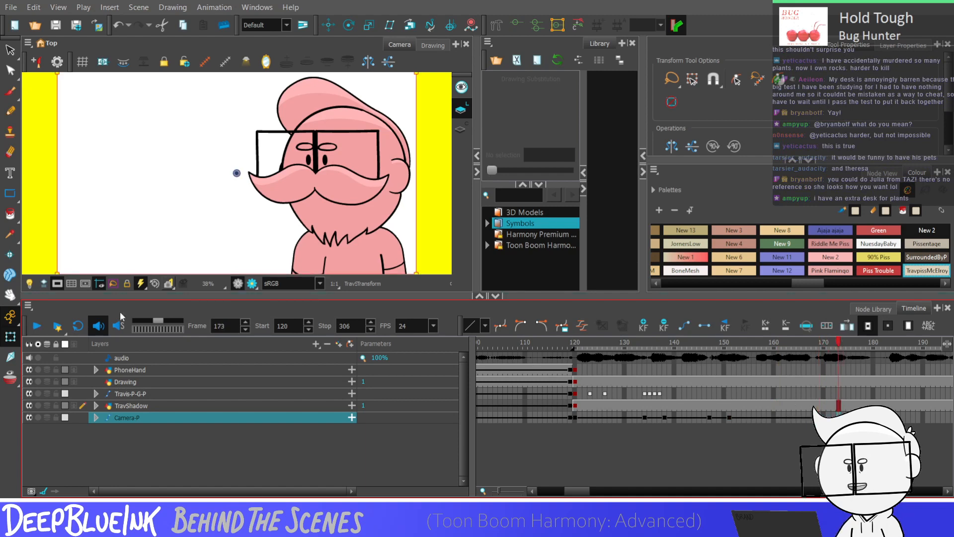
click(10, 336)
drag(319, 168, 308, 168)
key(Left)
key(Left)
key(Left)
key(Left)
key(Left)
key(Left)
key(Left)
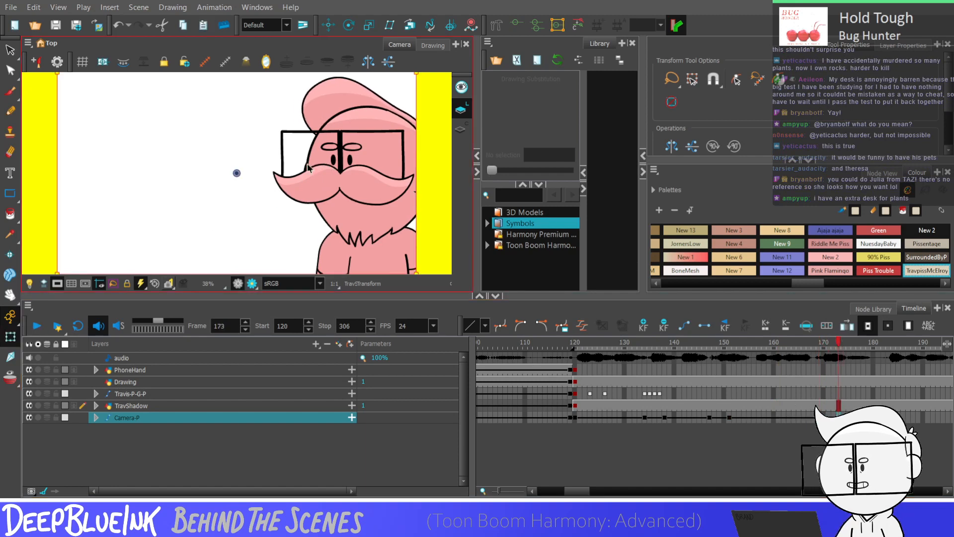
drag(838, 418, 823, 418)
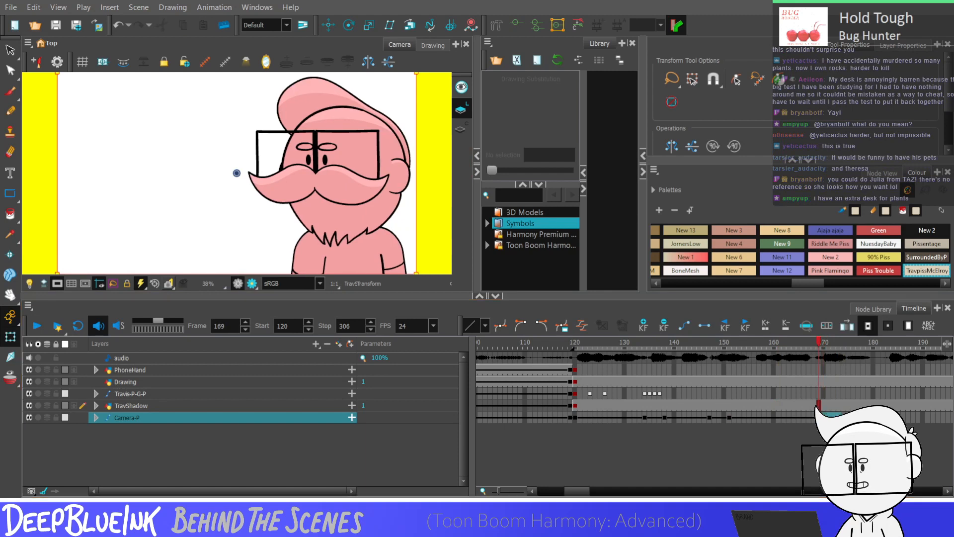
Play the scene from frames 133 and 134 to check the timing of the camera moves
click(641, 417)
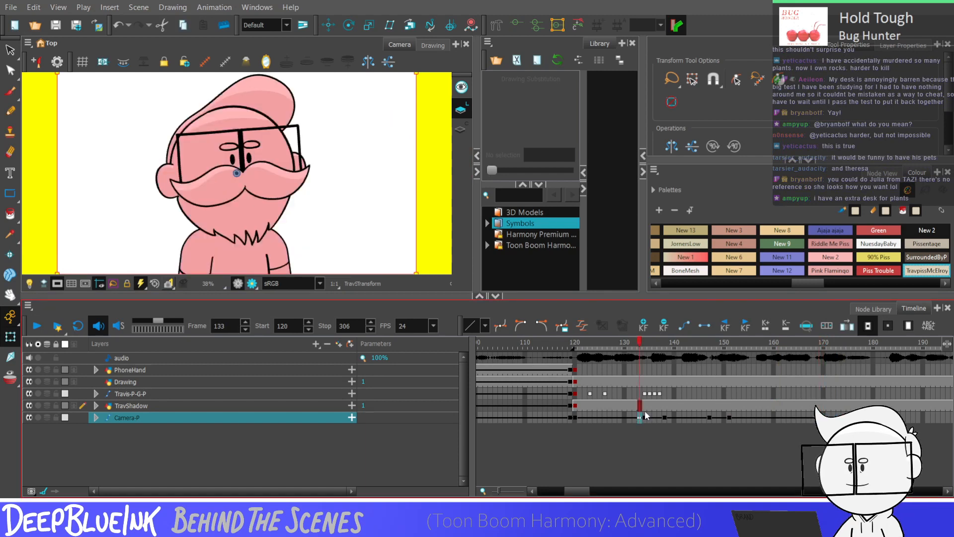
key(Return)
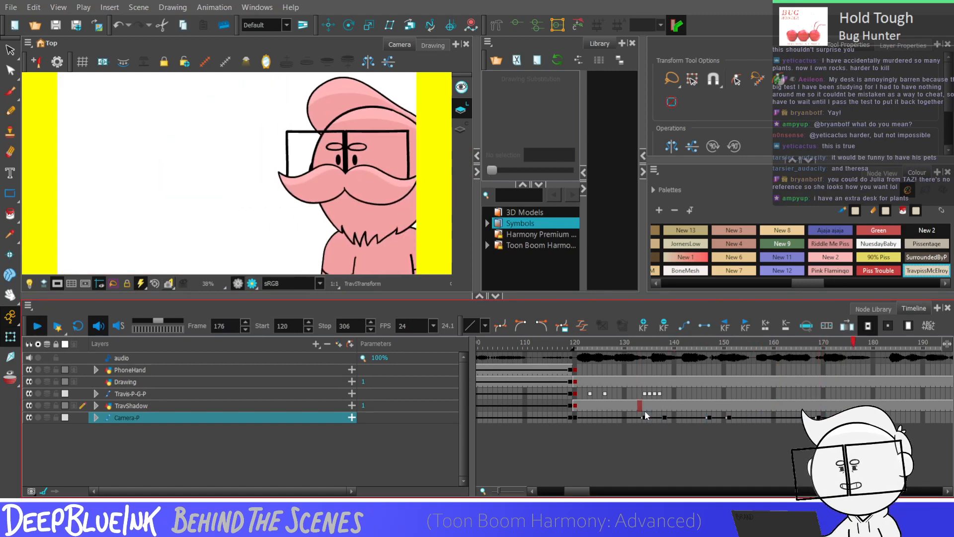
key(Return)
click(645, 418)
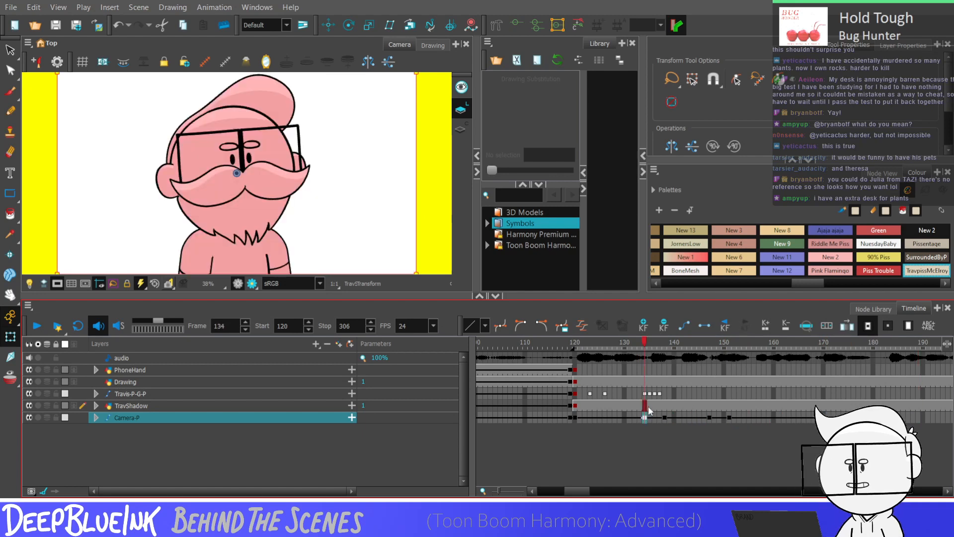
key(Return)
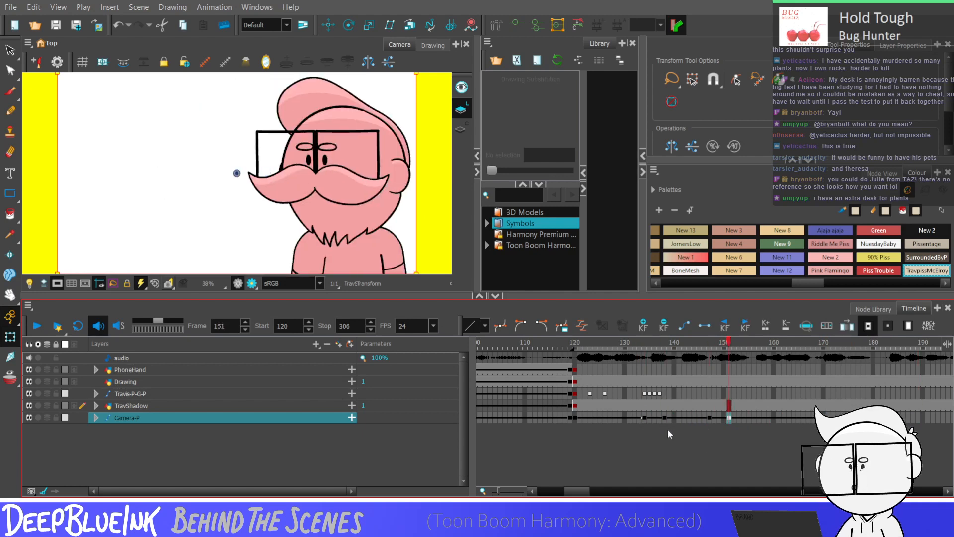
Step back and forth through the Camera-P keyframes between frames 134 and 151, and replay the scene
key(semicolon)
key(semicolon)
key(semicolon)
key(semicolon)
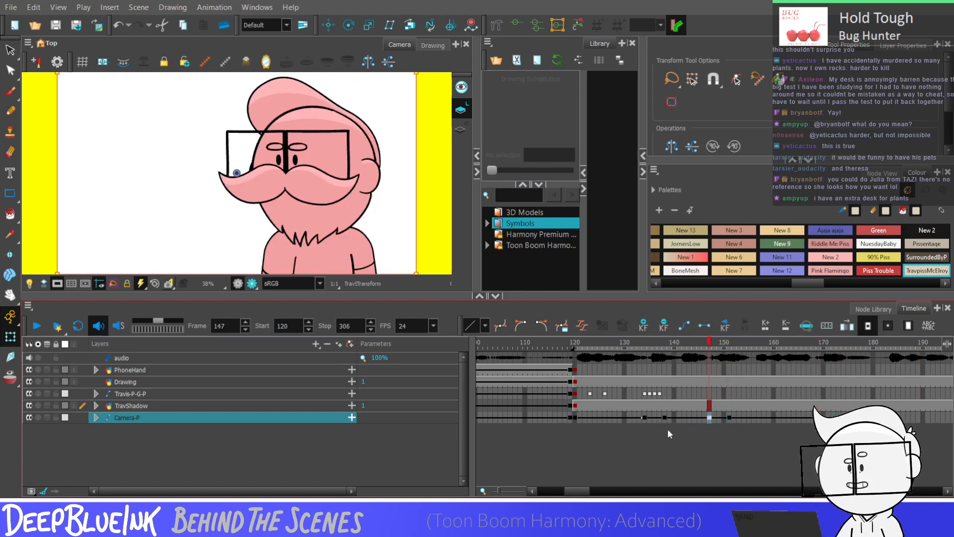
key(apostrophe)
key(apostrophe)
key(apostrophe)
key(semicolon)
key(semicolon)
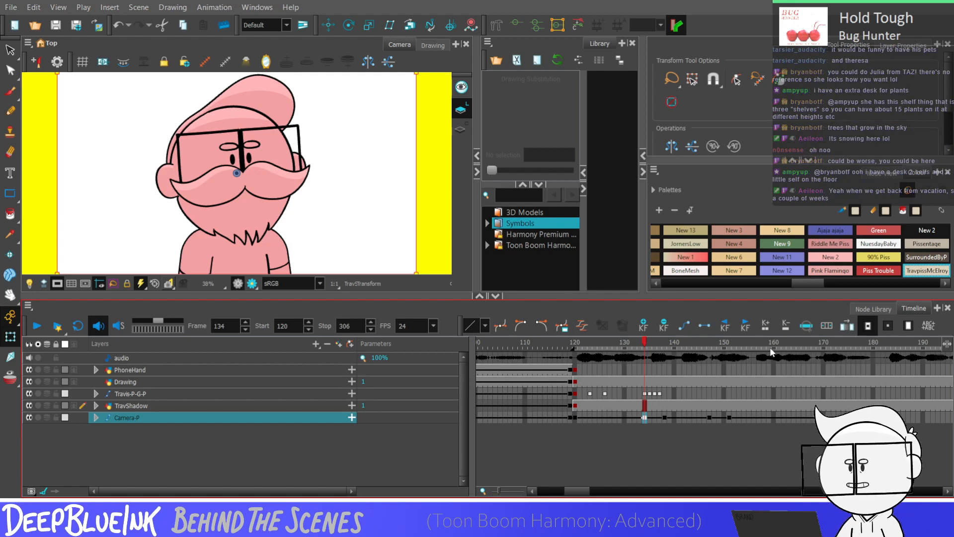
key(semicolon)
key(Return)
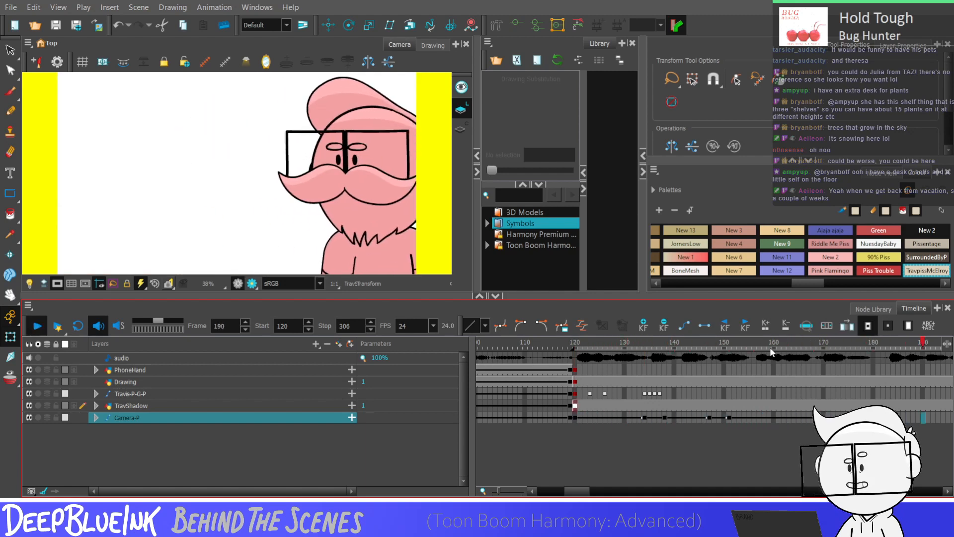
key(Return)
Expand the Travis-P-G-P and Travis2-P-G layers and select the Blur-Gaussian keyframe at frame 138
click(685, 405)
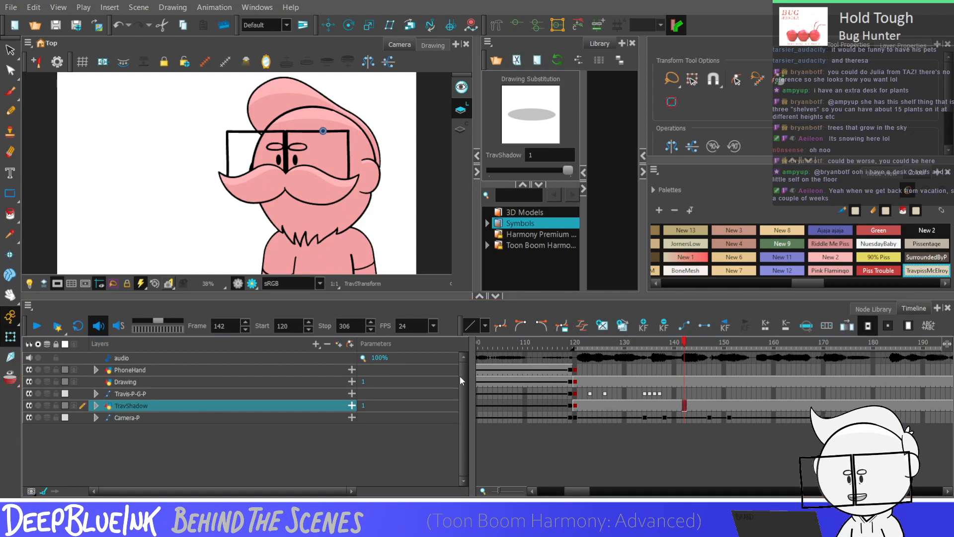
click(645, 393)
click(96, 393)
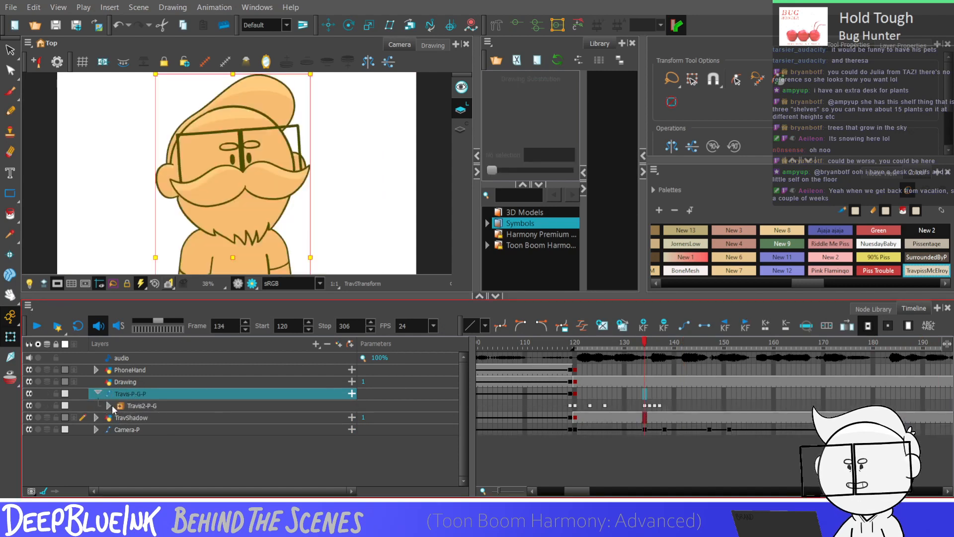
click(110, 405)
click(649, 418)
click(663, 417)
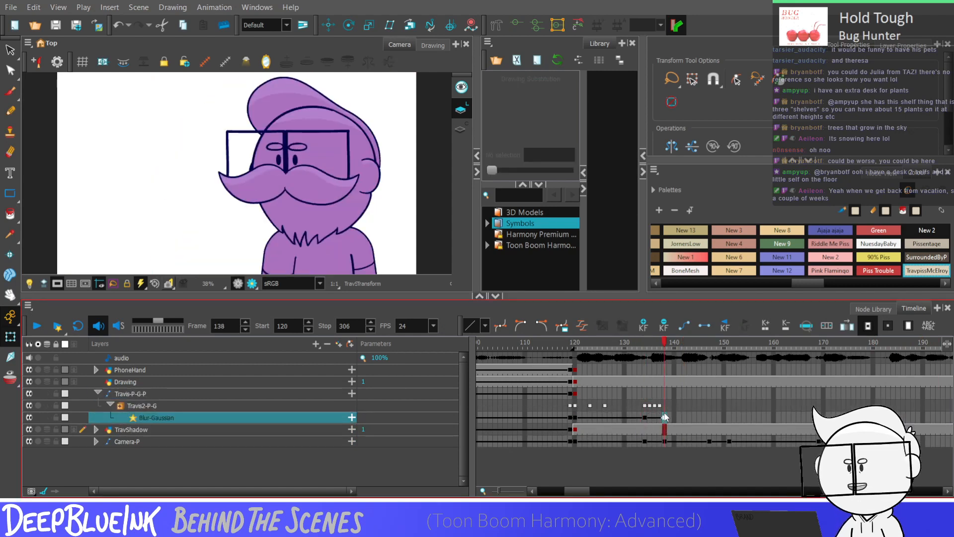
Inspect the Gaussian blur on the character at frame 138 in Render View, and return to the OpenGL view
double_click(133, 418)
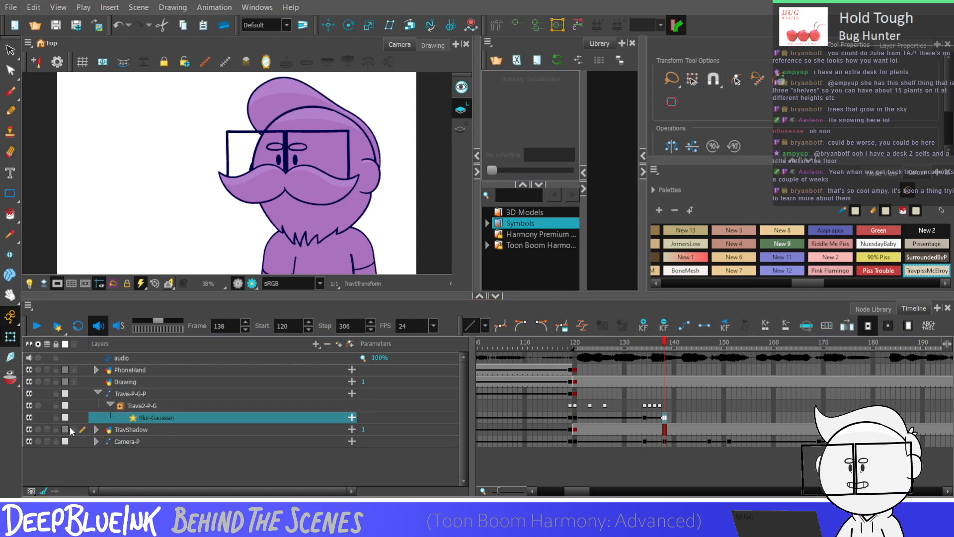
click(252, 284)
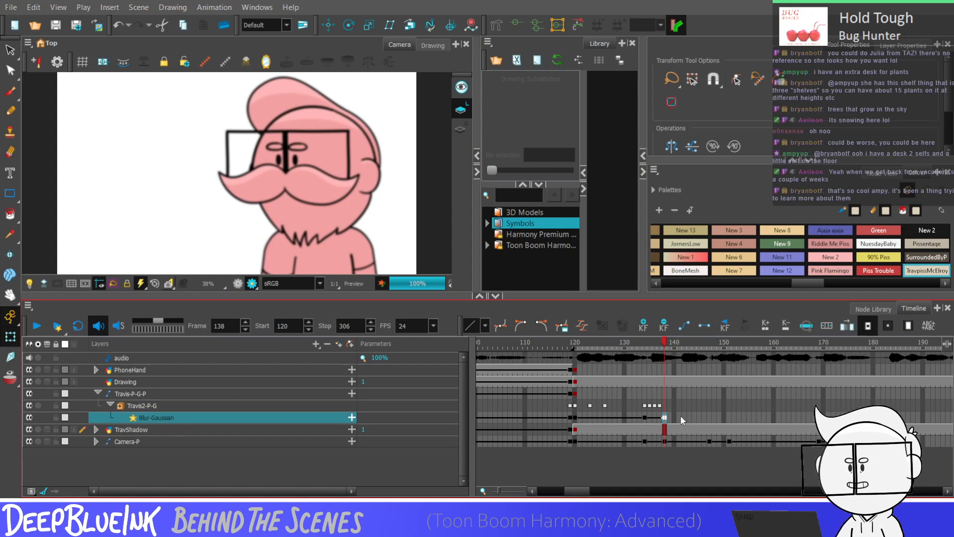
click(238, 283)
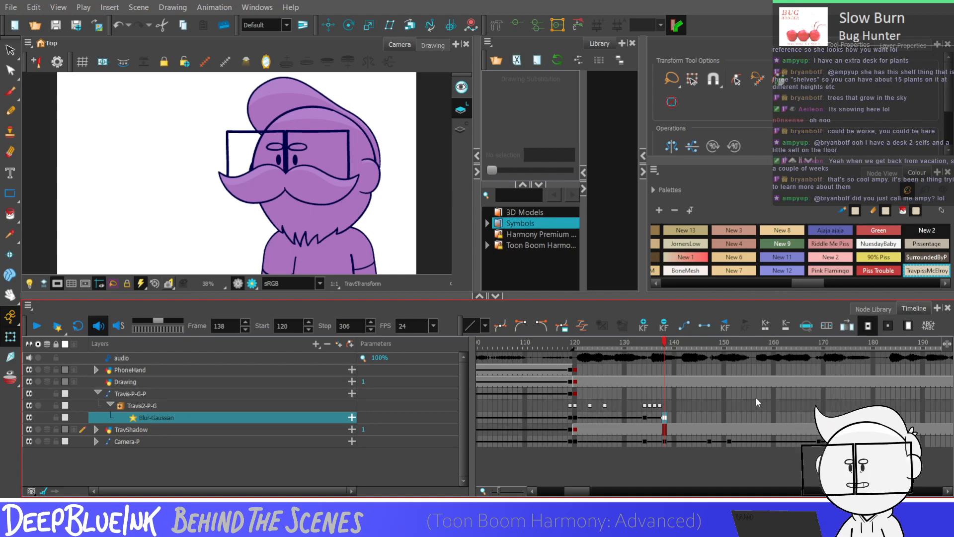
Expand the Travis2-P-G rig down to TFace-P_1 and play the scene from its keyframe at frame 134
click(191, 407)
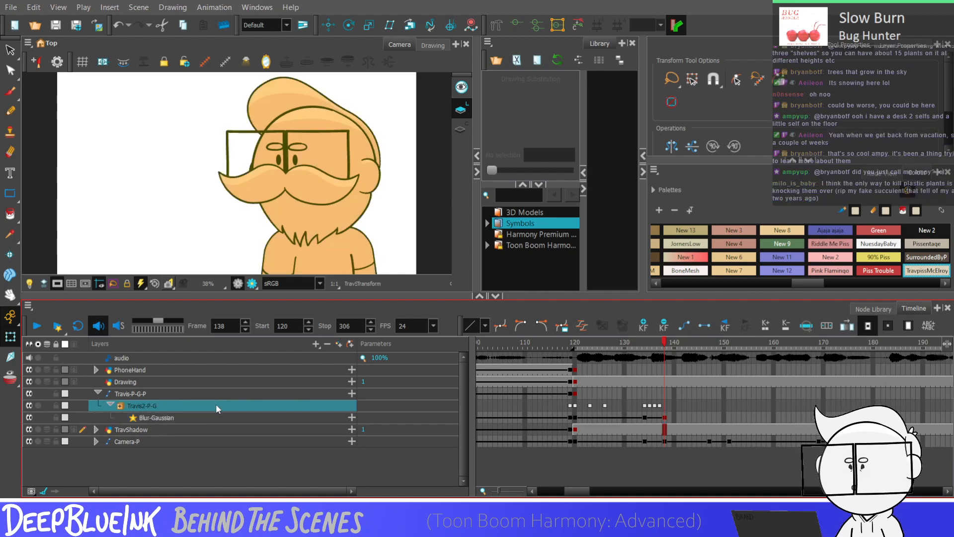
double_click(193, 405)
drag(463, 375, 463, 388)
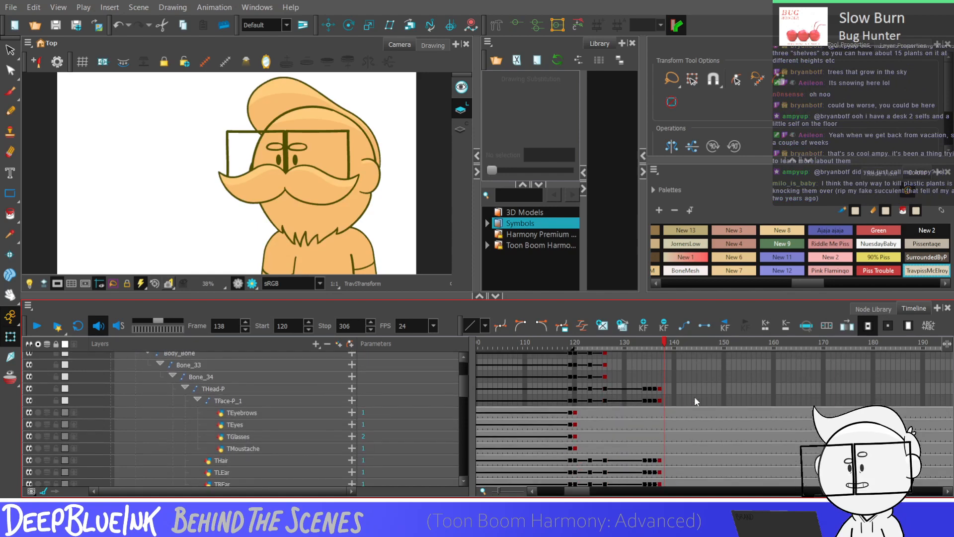
key(Return)
key(Return)
click(646, 399)
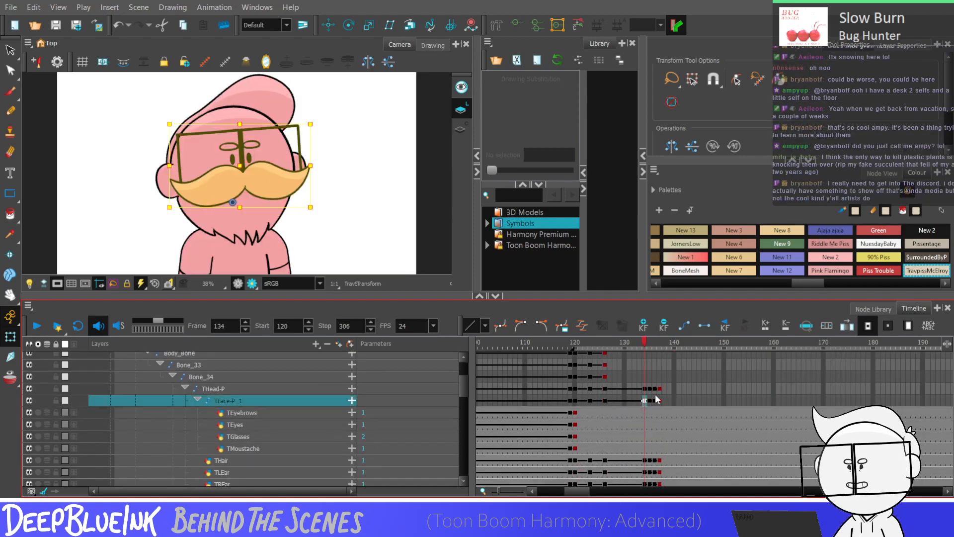
key(Return)
key(Return)
Keyframe TEyebrows at frames 141 and 144, raise the eyebrows slightly at frame 144, and play from frame 139
click(681, 413)
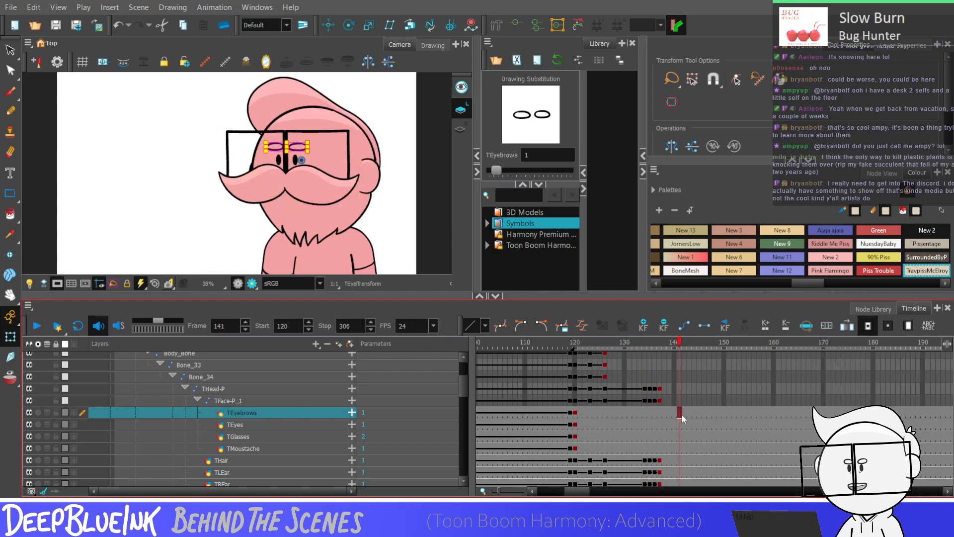
key(F6)
click(695, 413)
key(F6)
click(328, 25)
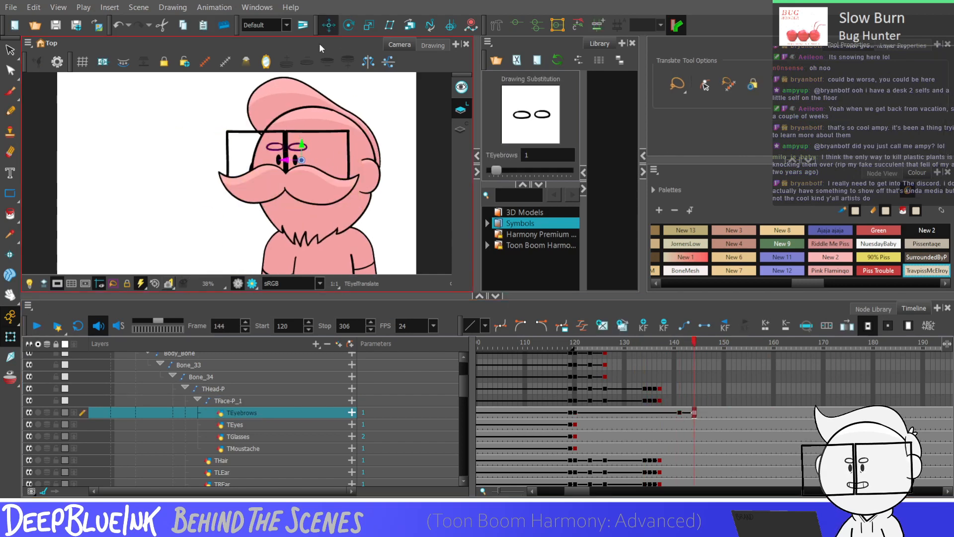
drag(302, 144, 302, 140)
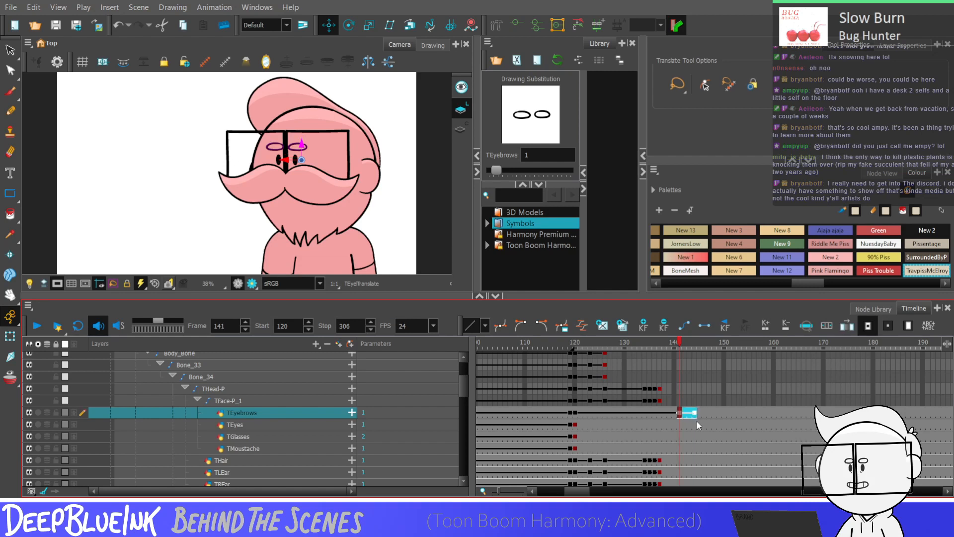
click(670, 413)
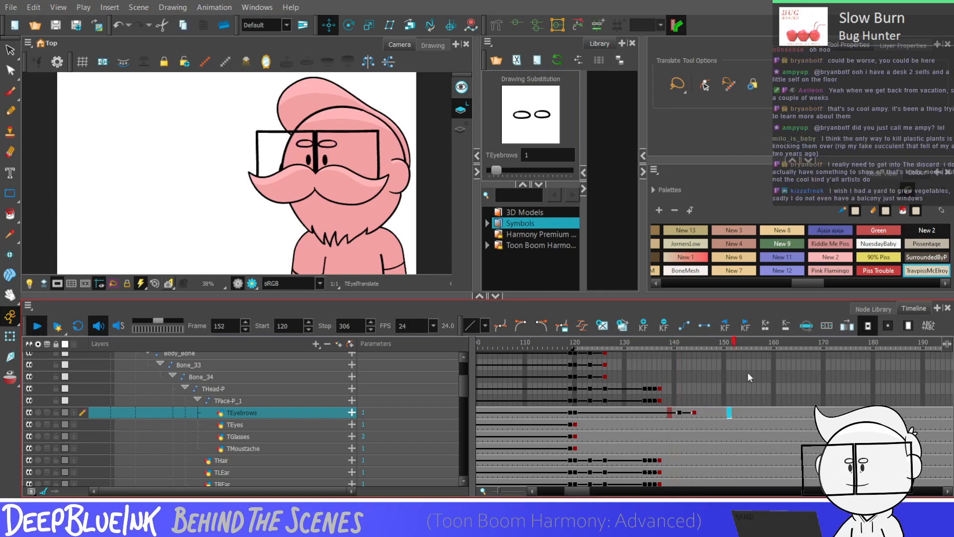
key(shift+Return)
Keyframe TFace-P_1 at frames 151 and 154, shifting the face slightly to the left at frame 154
click(710, 401)
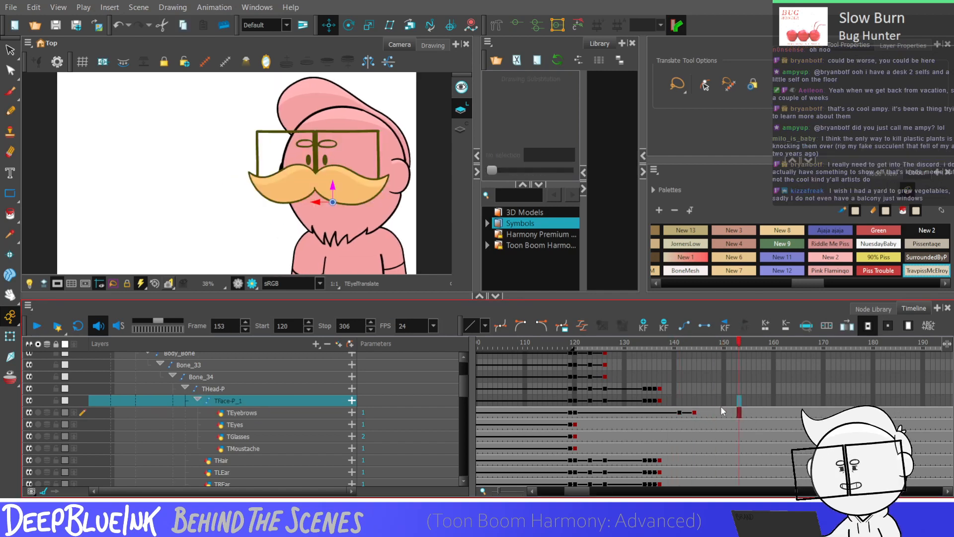
key(period)
key(period)
key(period)
key(period)
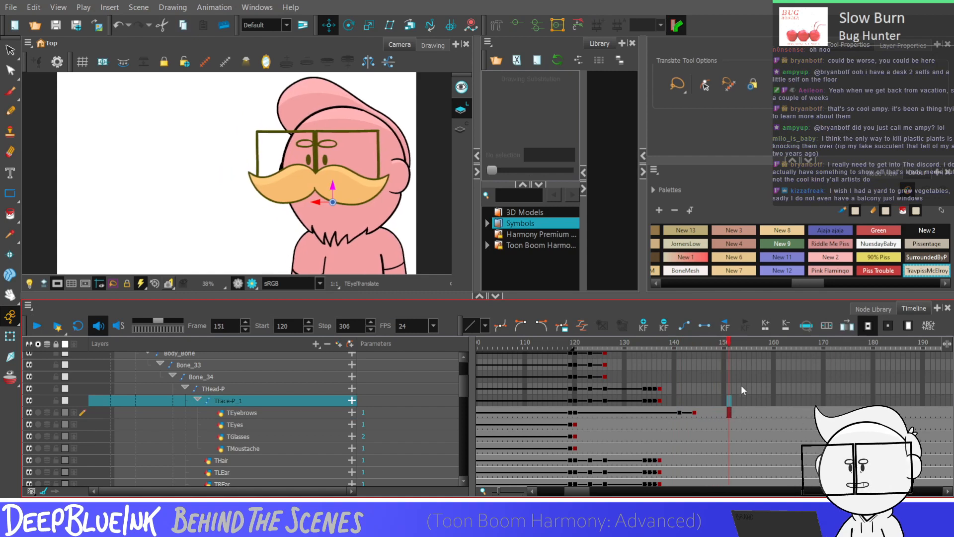
key(F6)
drag(328, 204, 325, 205)
drag(731, 401, 745, 401)
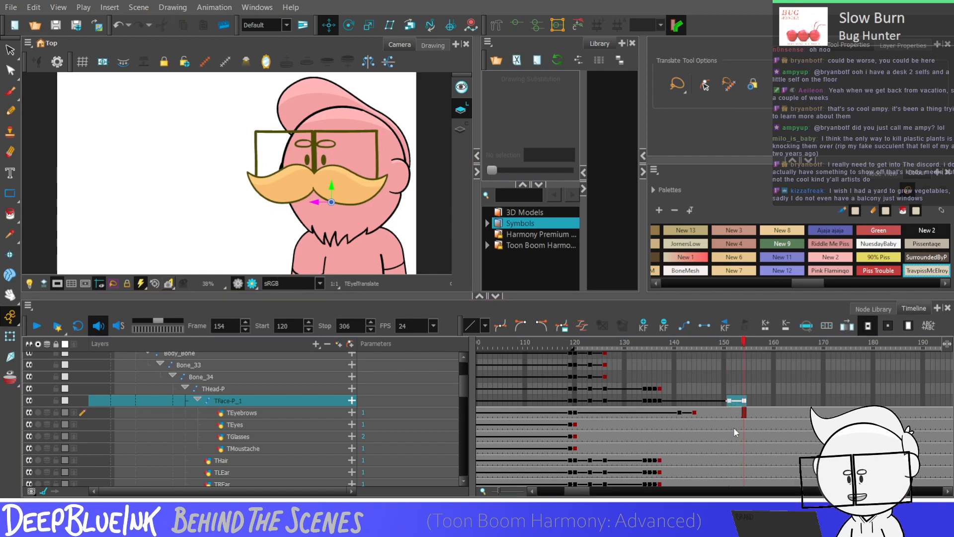
Keyframe TLEar and TREar at frames 151 and 154, nudging the ear slightly at frame 154
click(729, 424)
click(730, 460)
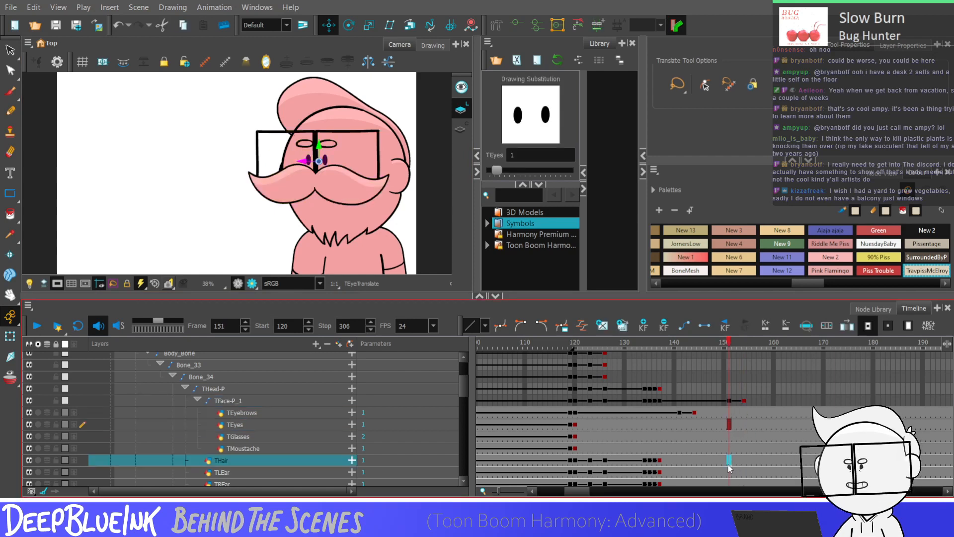
click(744, 473)
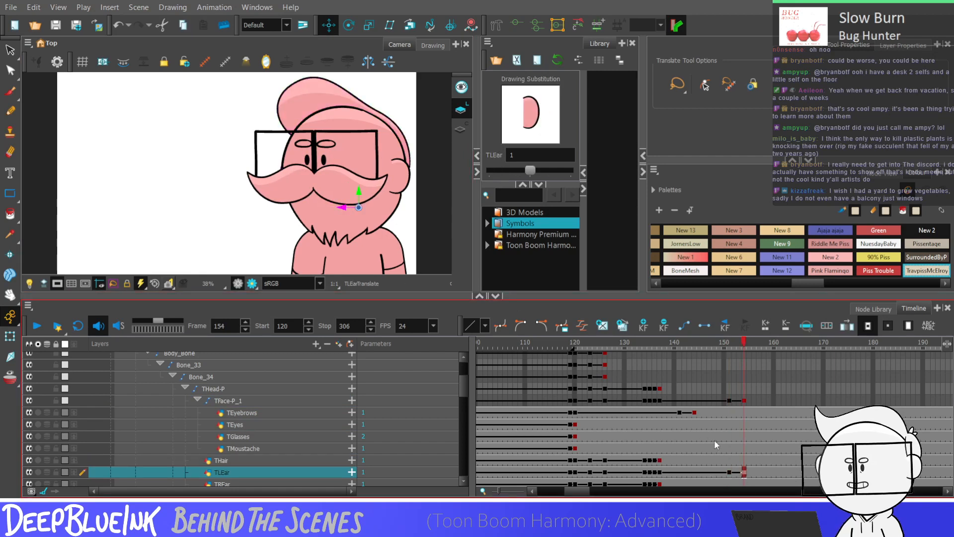
click(745, 484)
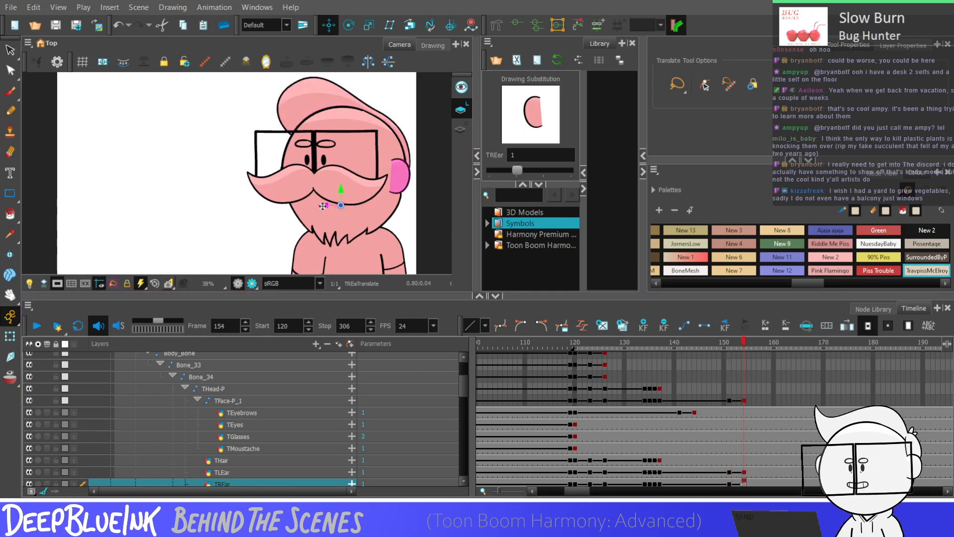
drag(326, 206, 324, 207)
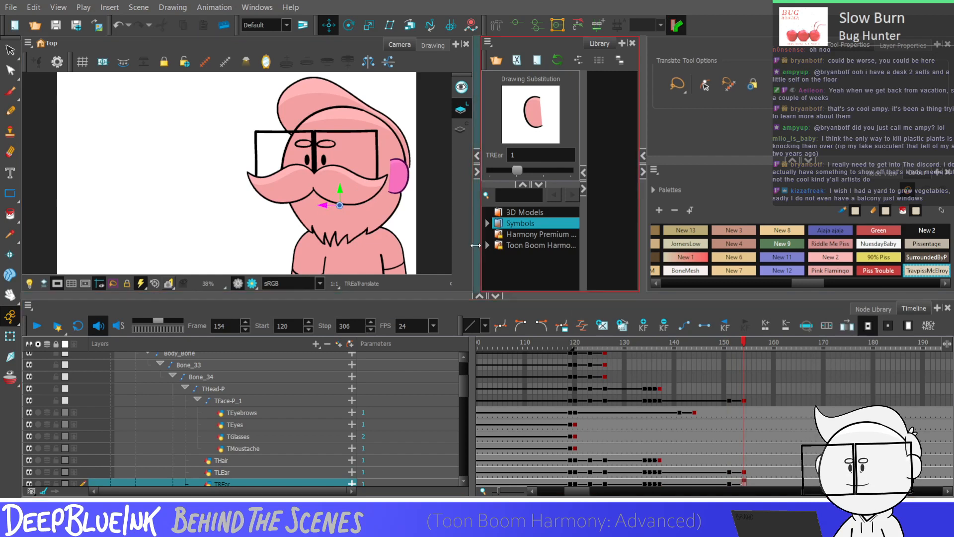
drag(730, 483, 745, 475)
Use the Contour Editor on the THair drawing at frame 154 to extend the outline's lower end to the ear
click(744, 459)
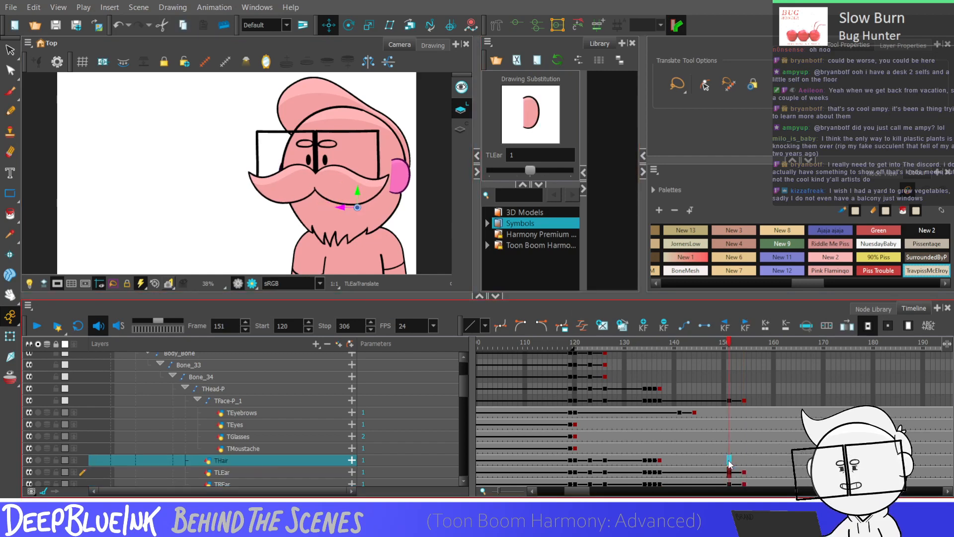
key(alt+q)
scroll(431, 186, up, 5)
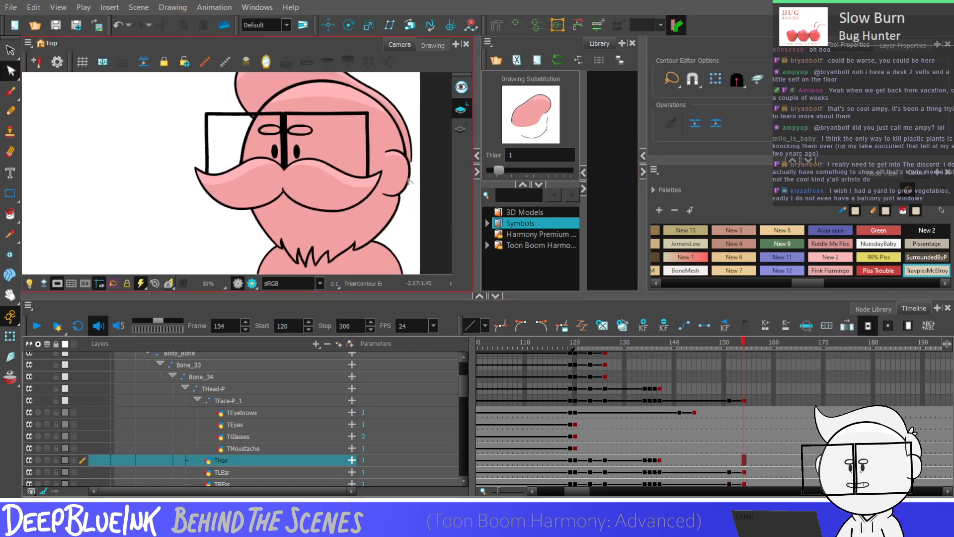
scroll(431, 186, down, 2)
scroll(381, 166, up, 1)
mouse_move(338, 119)
mouse_down()
mouse_move(397, 157)
mouse_move(344, 212)
mouse_up()
click(677, 26)
scroll(350, 191, up, 3)
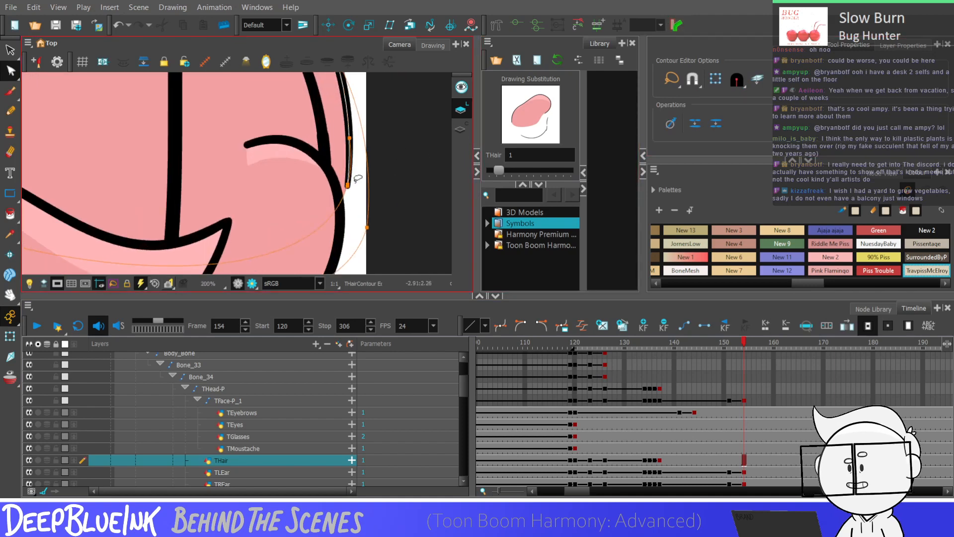
scroll(350, 191, up, 4)
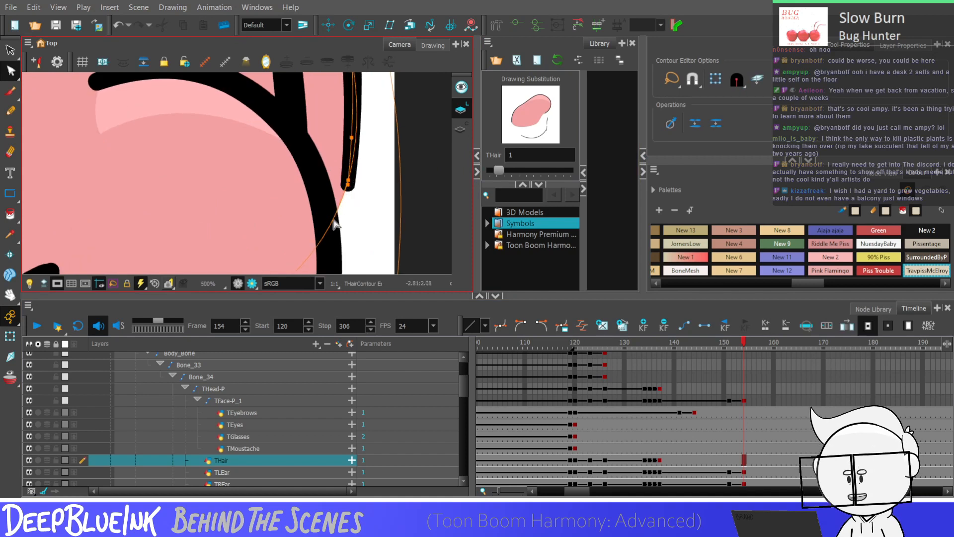
scroll(318, 243, up, 4)
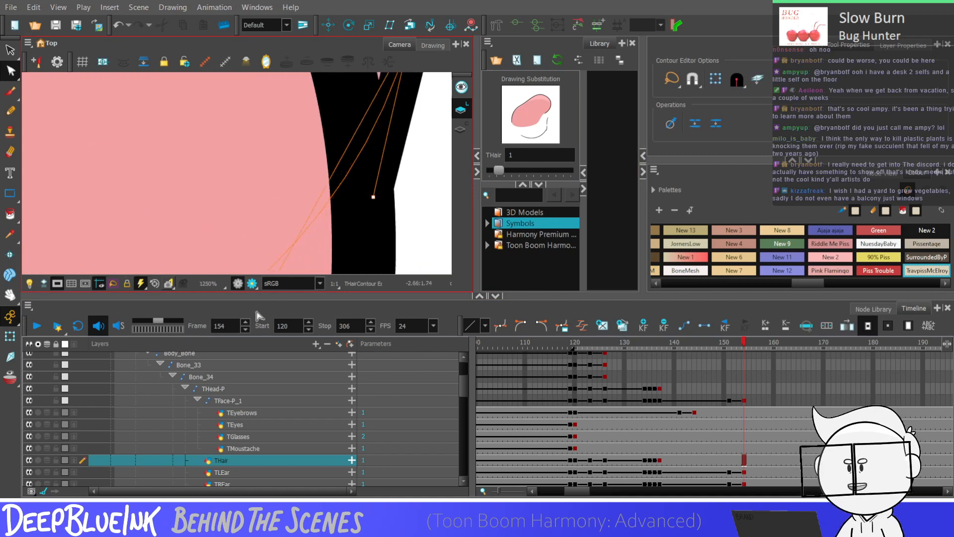
scroll(373, 199, down, 2)
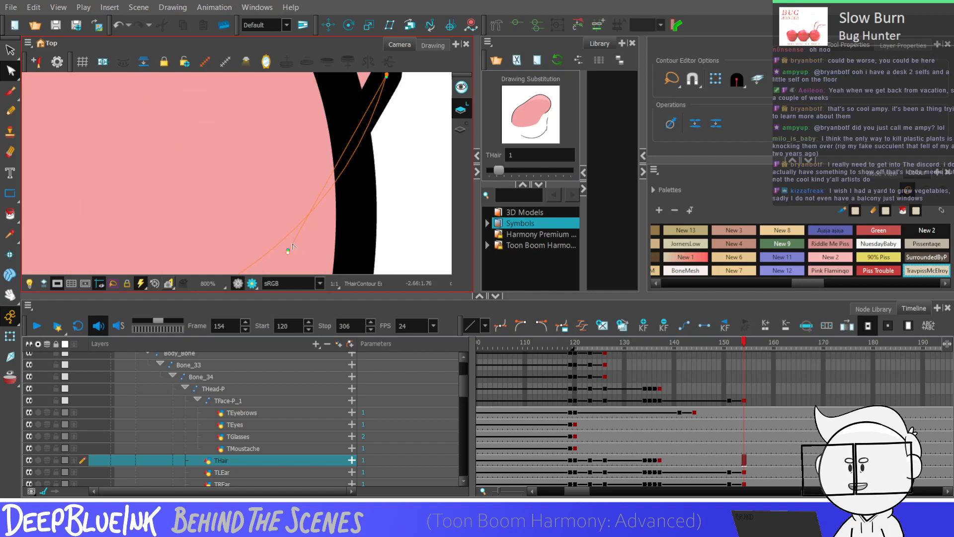
scroll(292, 247, up, 2)
Reshape the lower end of the THair outline by its points and handles so the curve tucks behind the ear
drag(287, 253, 361, 206)
scroll(337, 256, down, 3)
scroll(338, 251, down, 1)
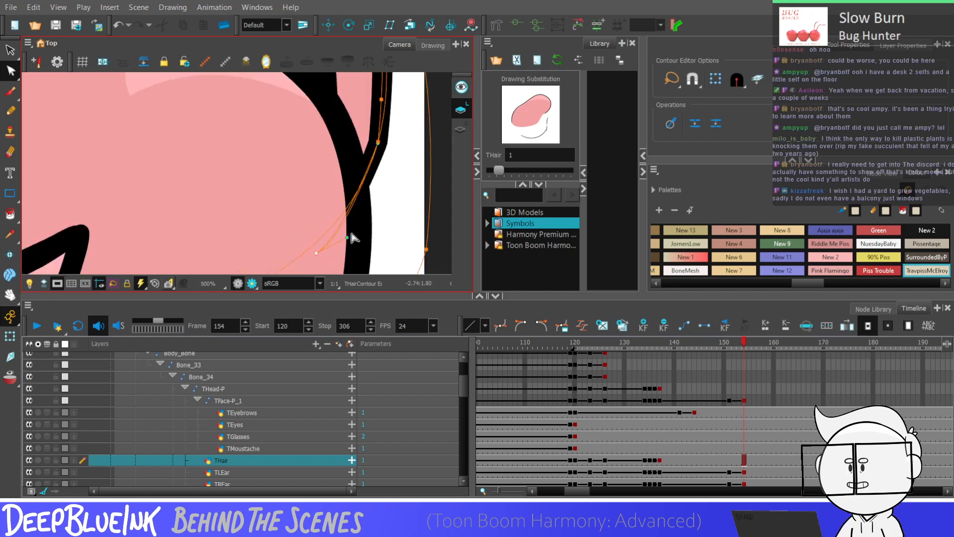
scroll(359, 223, down, 2)
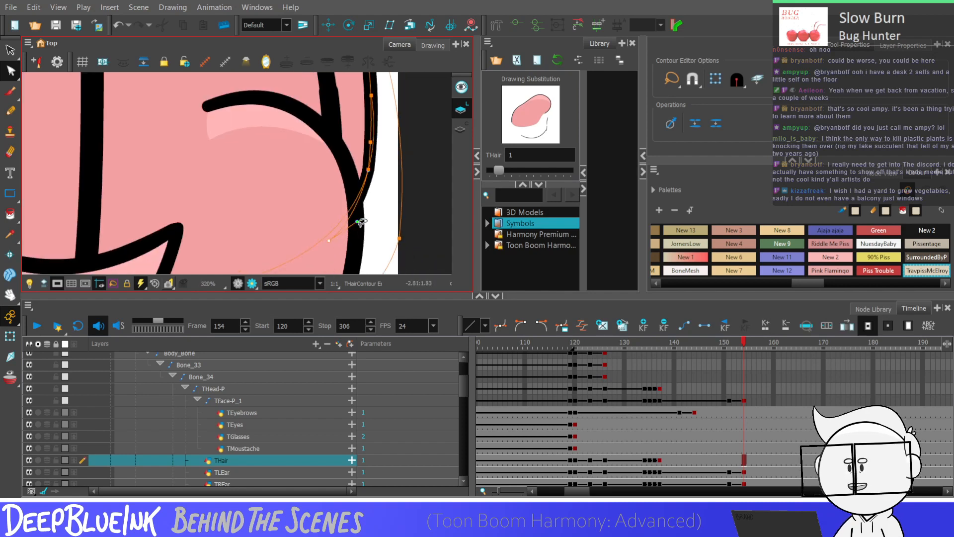
click(379, 204)
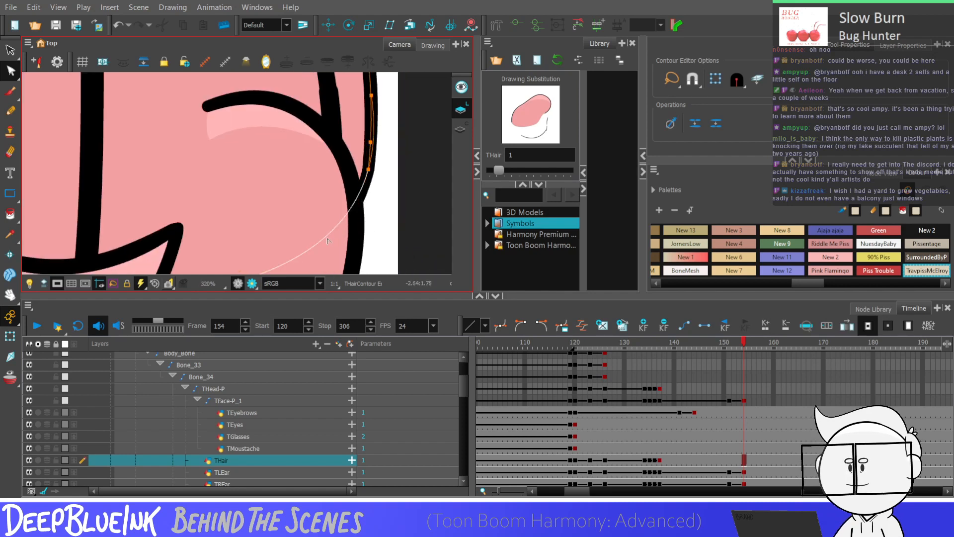
click(325, 253)
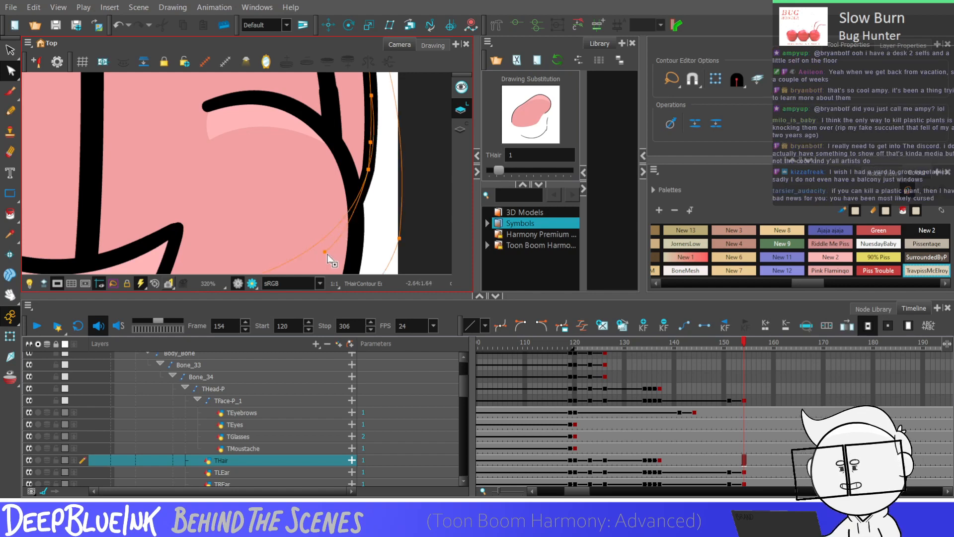
drag(350, 232, 359, 232)
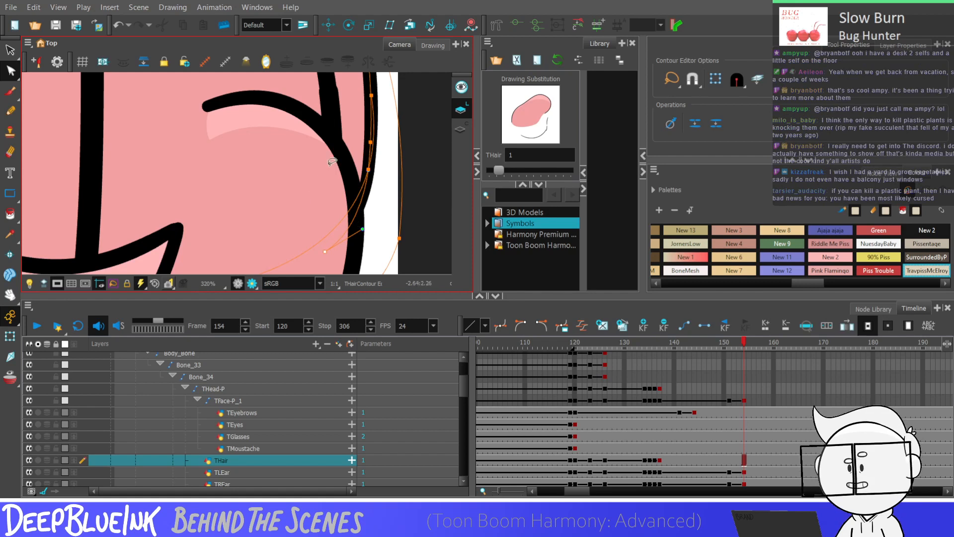
scroll(335, 201, down, 3)
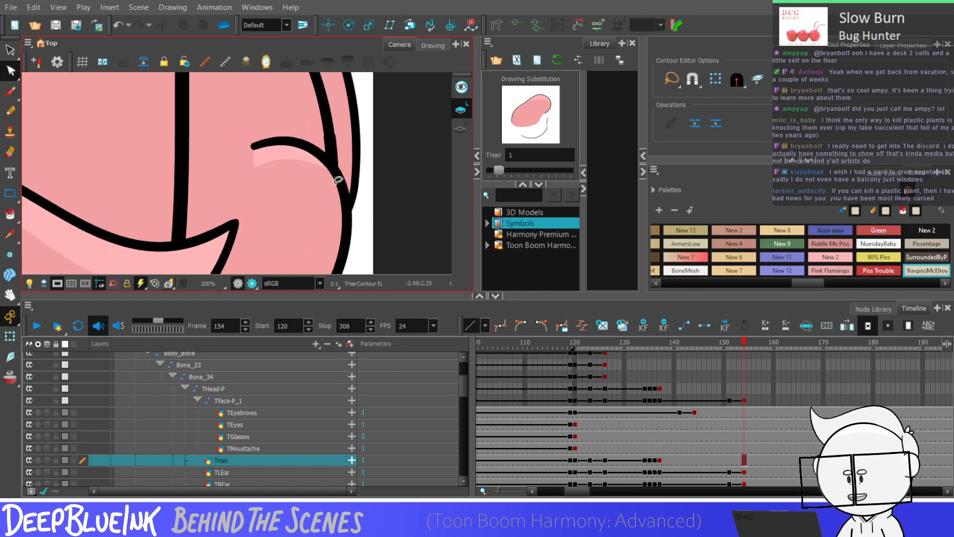
scroll(338, 180, down, 5)
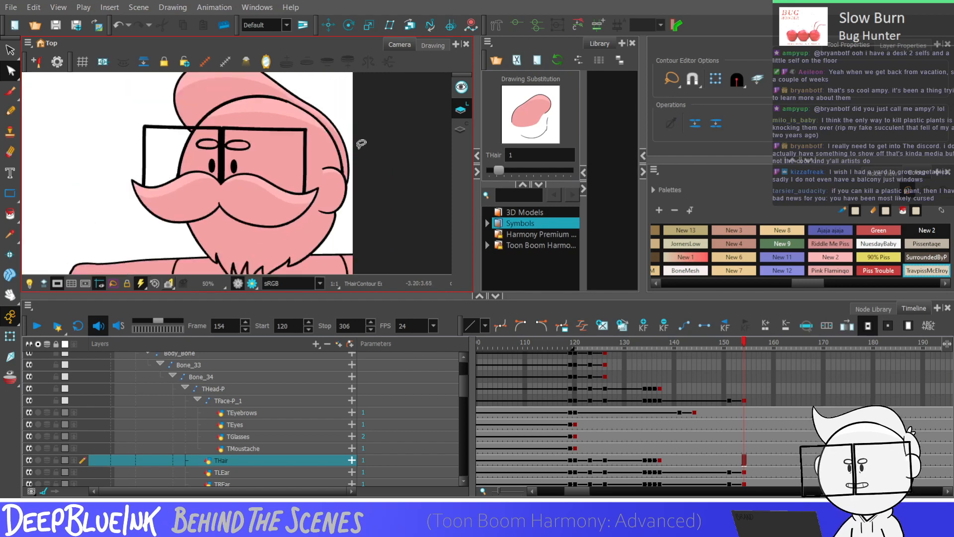
scroll(362, 144, down, 1)
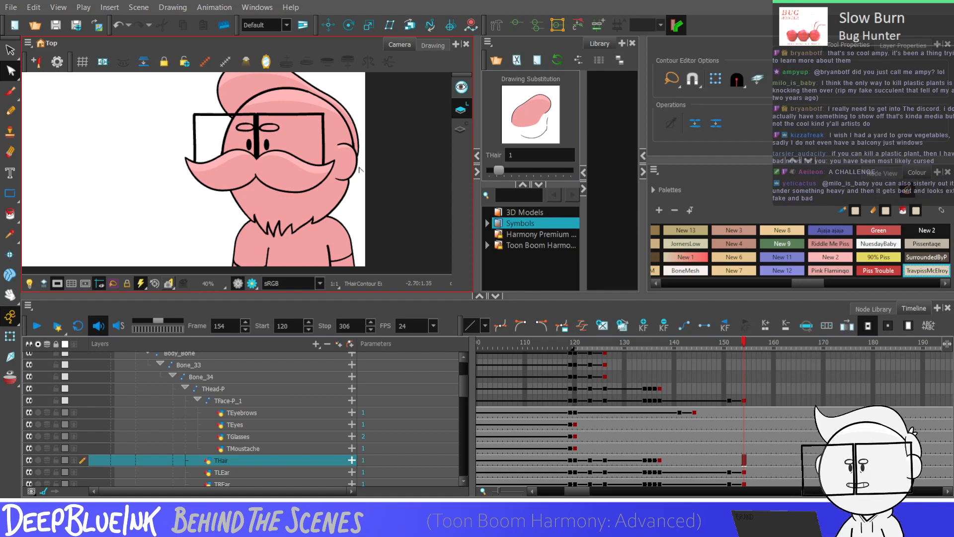
Step through frames 151 to 155 at full-frame view to check the face, ear and hair movement
key(shift+m)
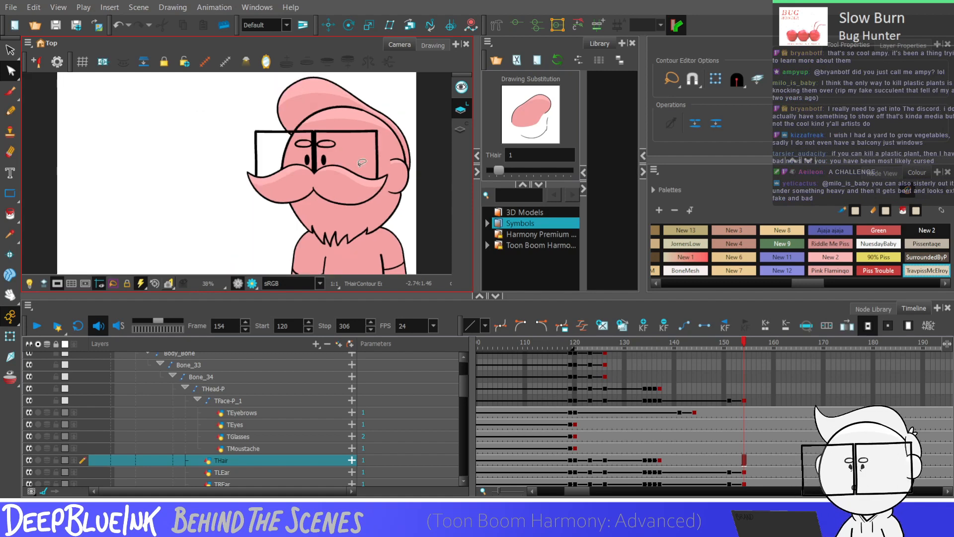
key(shift+m)
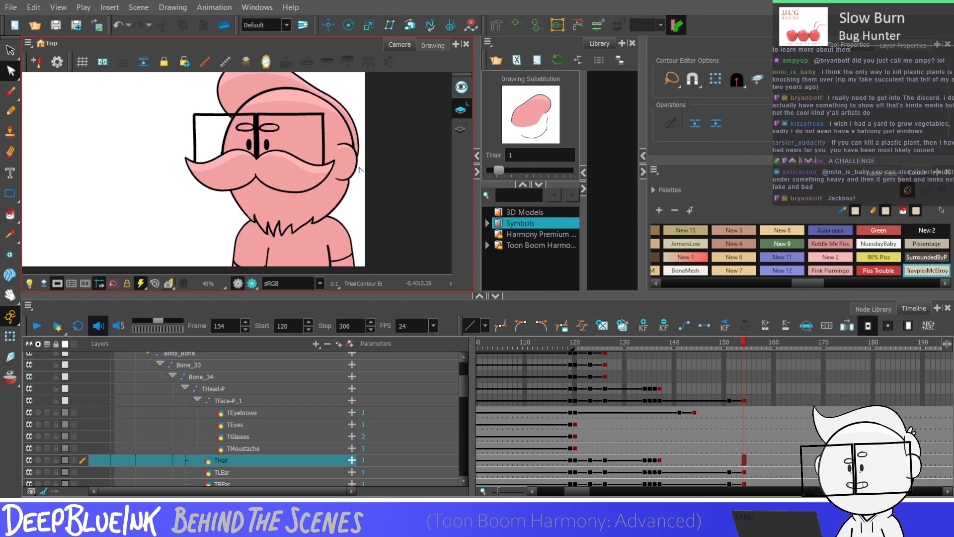
scroll(362, 184, down, 1)
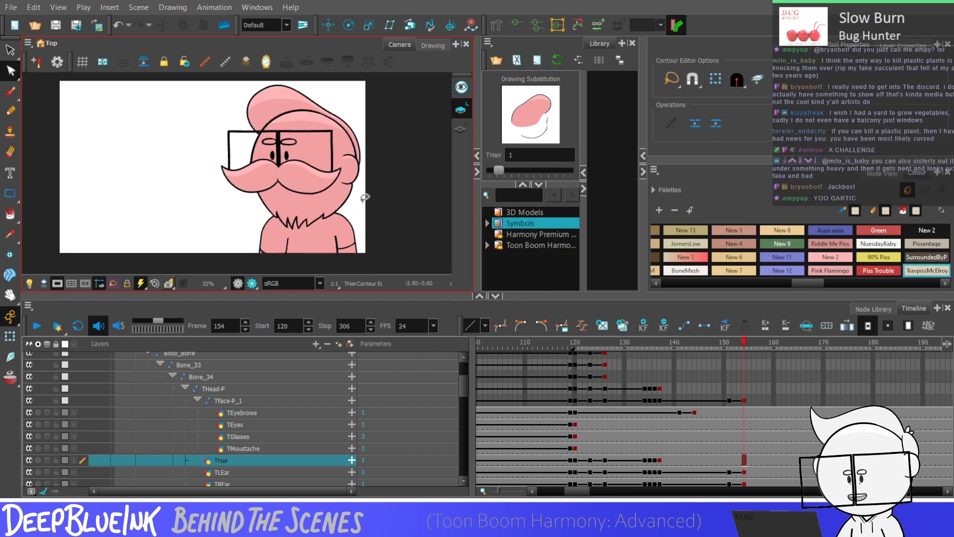
scroll(365, 198, up, 1)
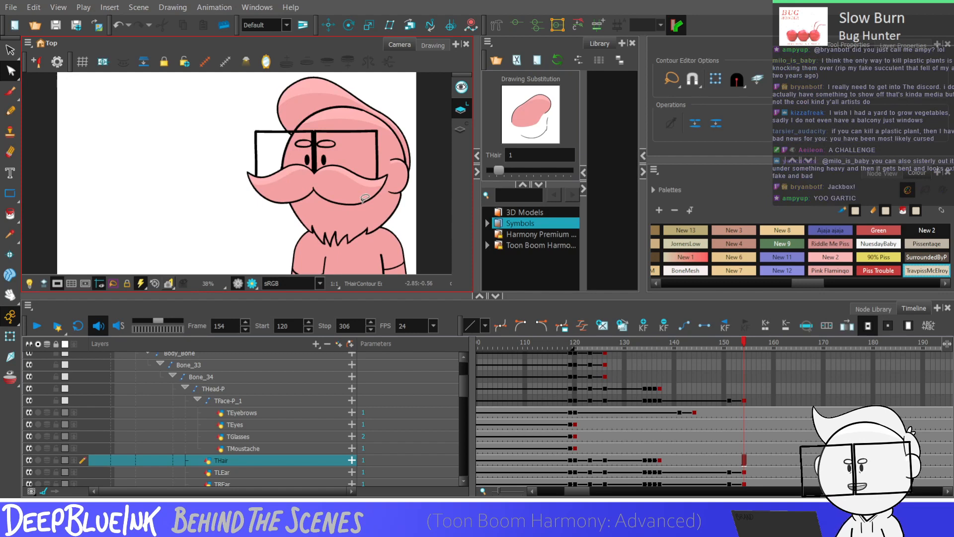
key(comma)
key(comma)
key(comma)
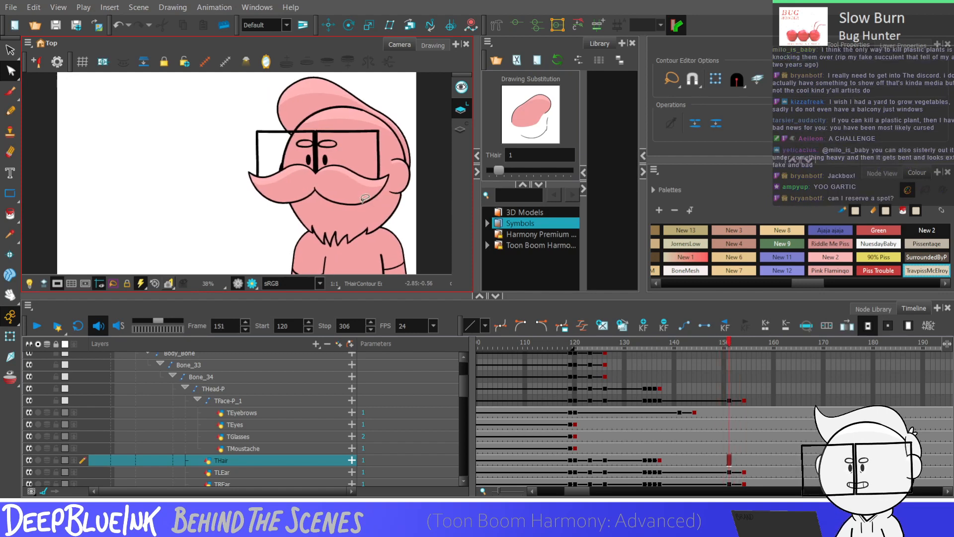
key(period)
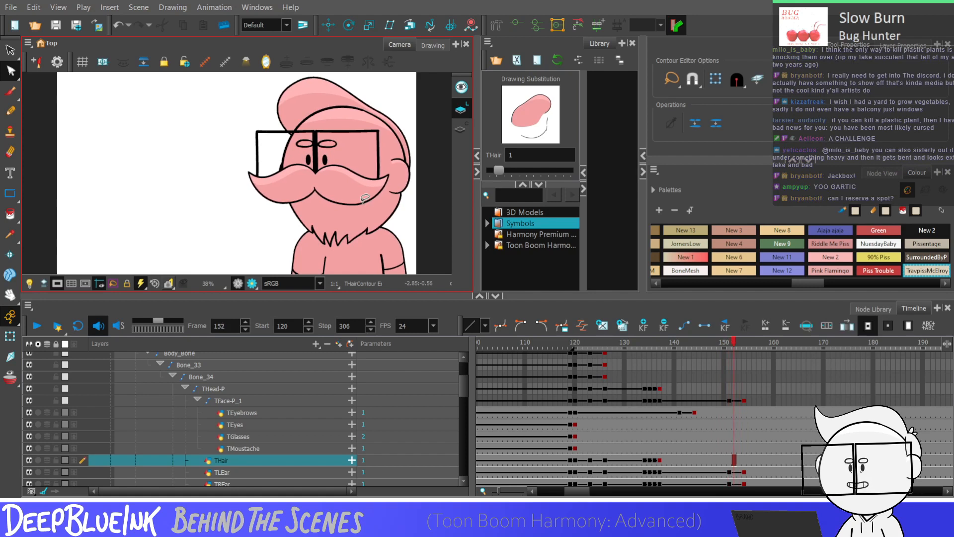
key(period)
key(period)
key(period)
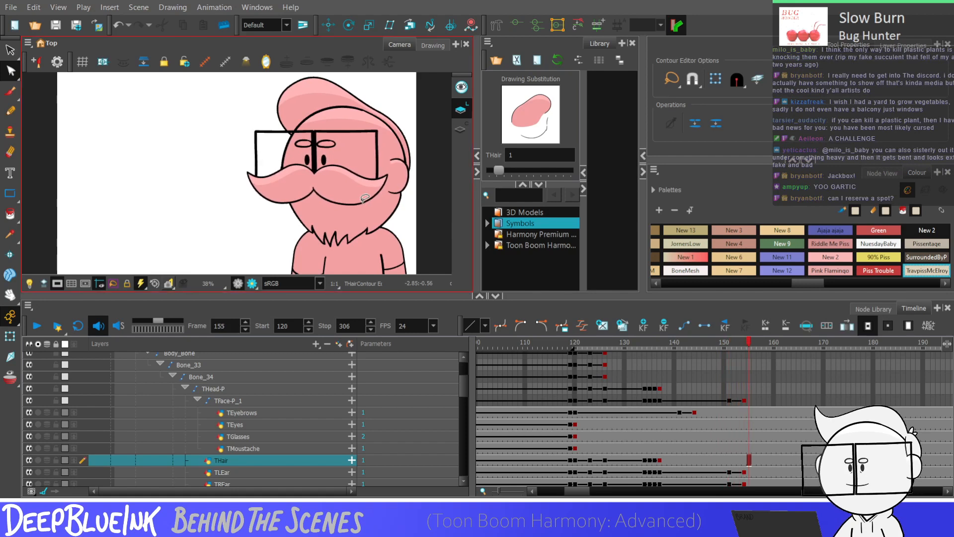
Step back and forth through frames 148 to 154 to examine how the head parts move against the face
key(comma)
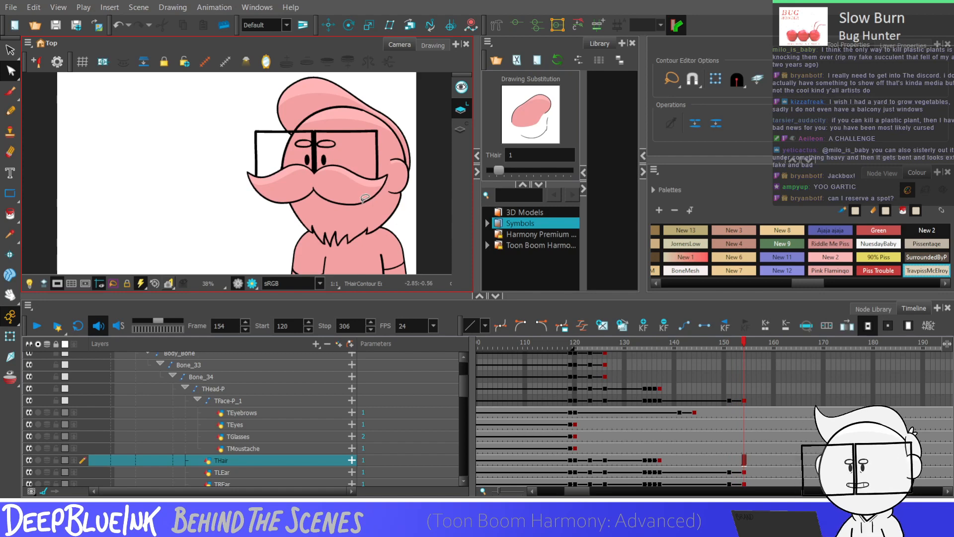
key(comma)
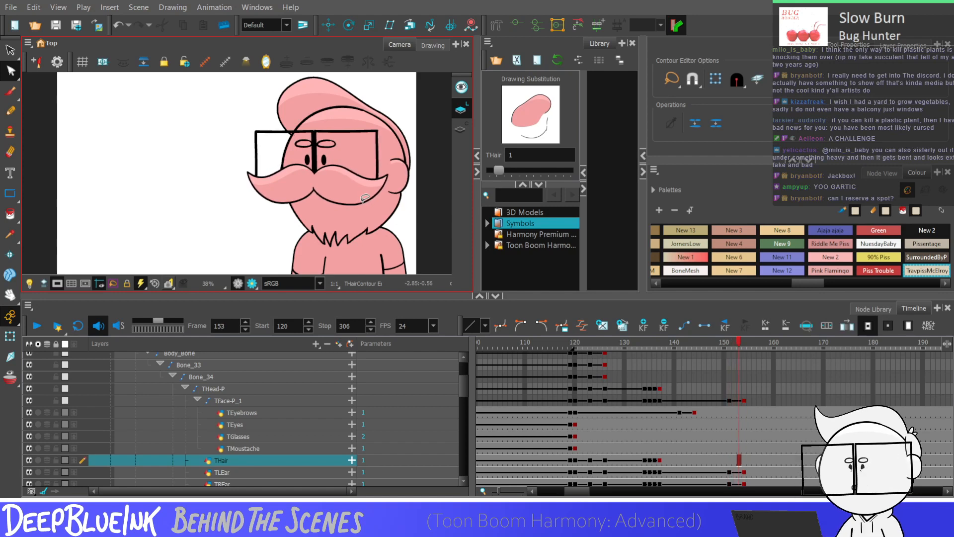
key(period)
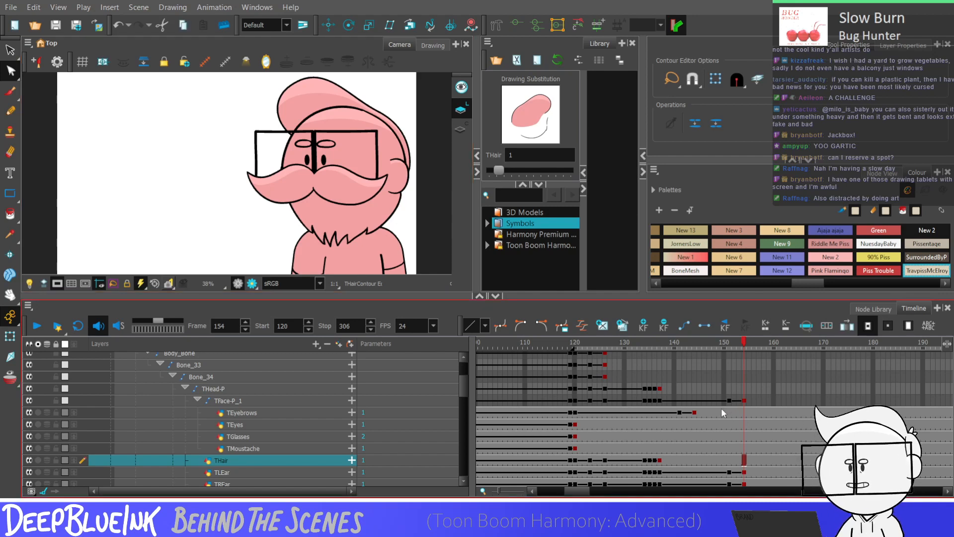
mouse_move(730, 400)
mouse_down()
mouse_move(745, 479)
mouse_move(745, 446)
mouse_move(714, 411)
mouse_up()
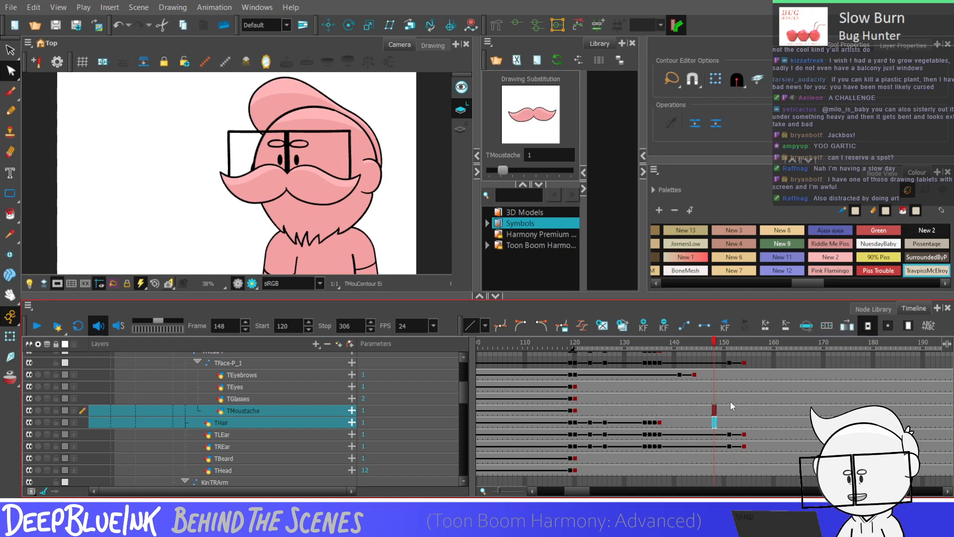
key(period)
key(period)
key(period)
key(period)
key(period)
key(period)
key(period)
key(period)
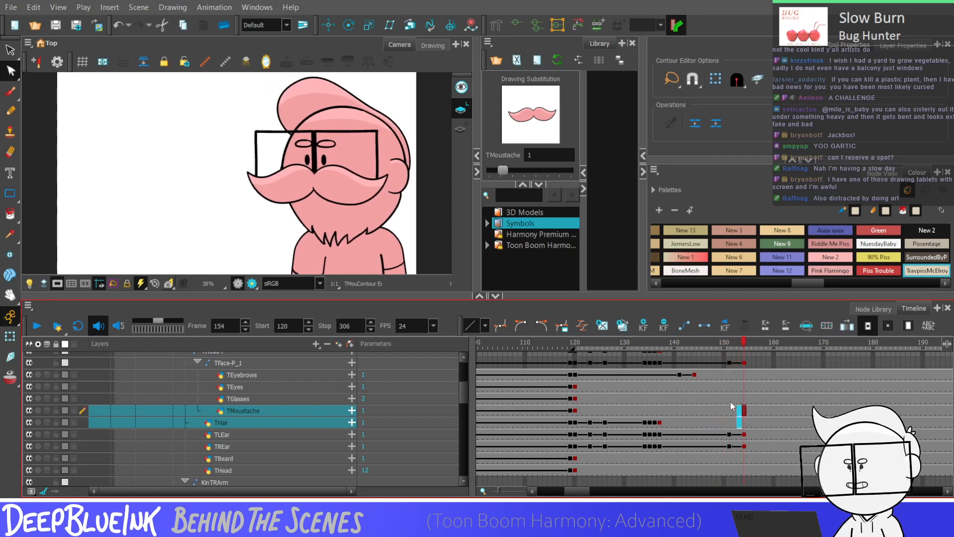
key(comma)
key(comma)
key(comma)
key(comma)
key(comma)
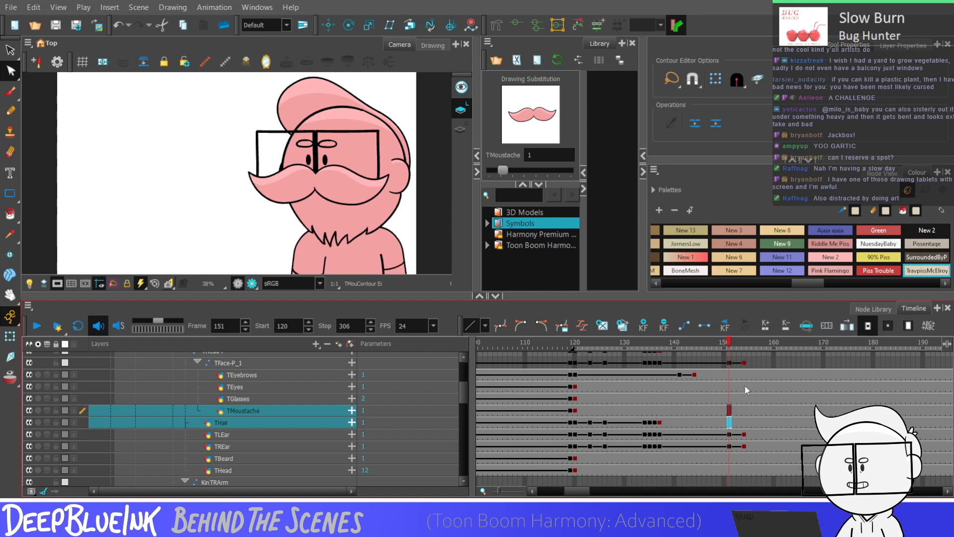
Keyframe TBeard at frames 151 and 154, nudging the beard slightly at frame 154, and select the beard and ear keyframes in that range
click(730, 460)
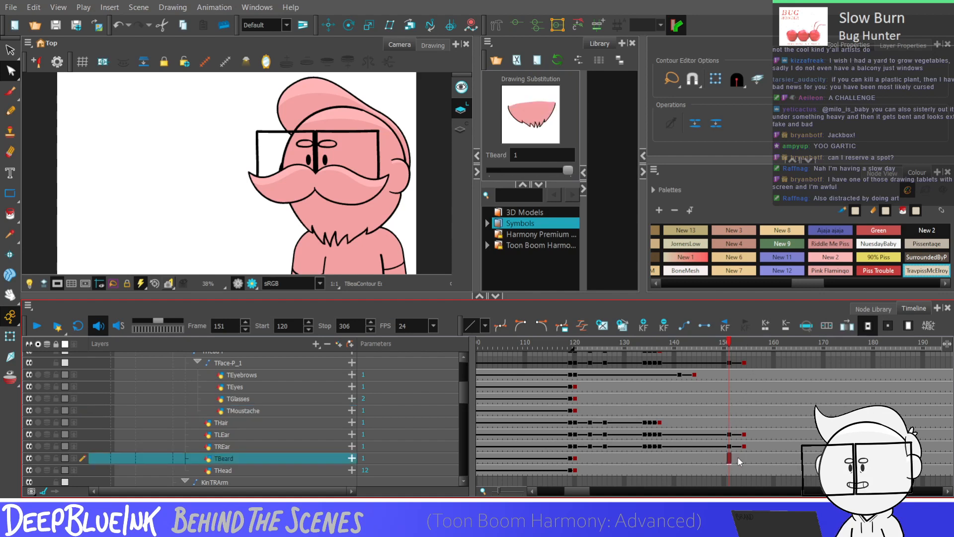
key(F6)
click(745, 459)
key(F6)
click(329, 24)
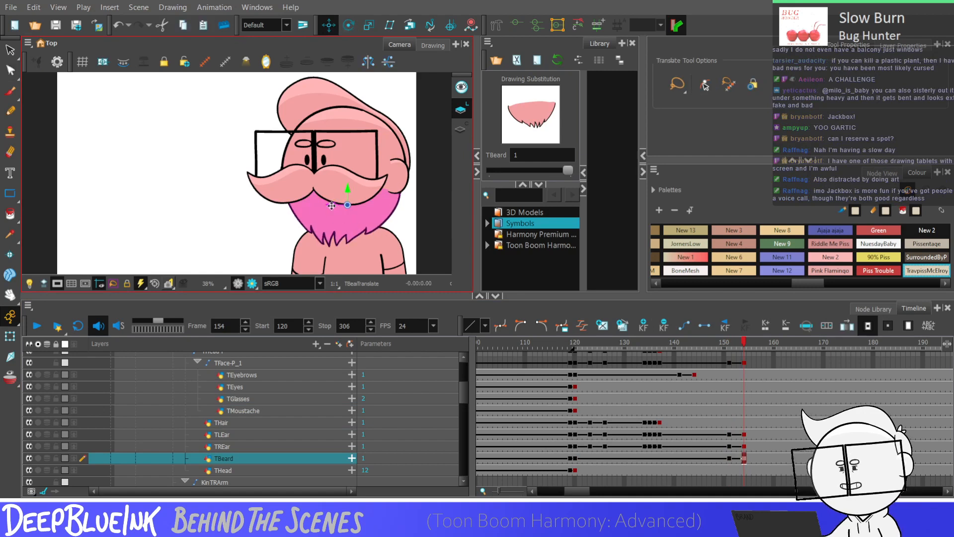
drag(332, 205, 331, 205)
key(Escape)
drag(729, 458, 744, 435)
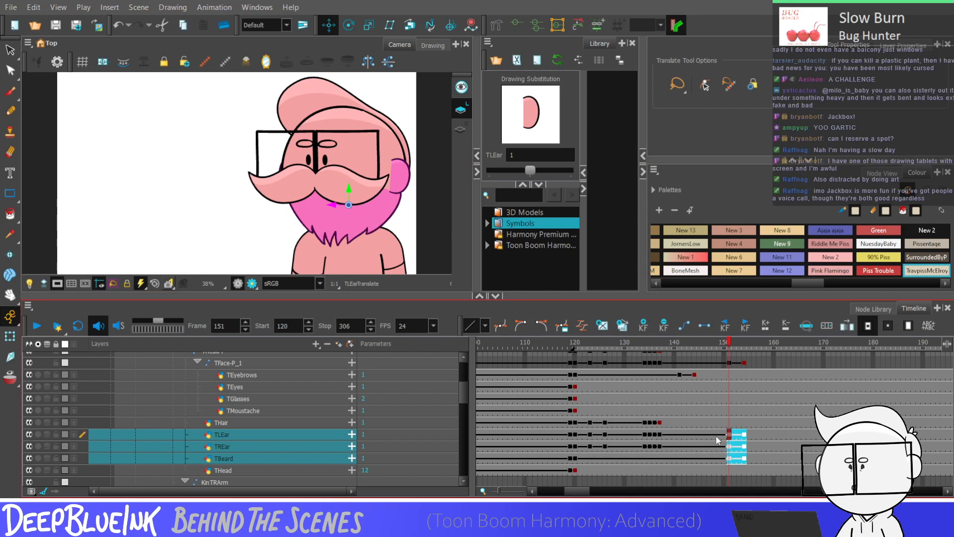
Select THair at frame 151 and scrub repeatedly between frames 143 and 154 to examine the hair against the beard and ear motion
click(729, 422)
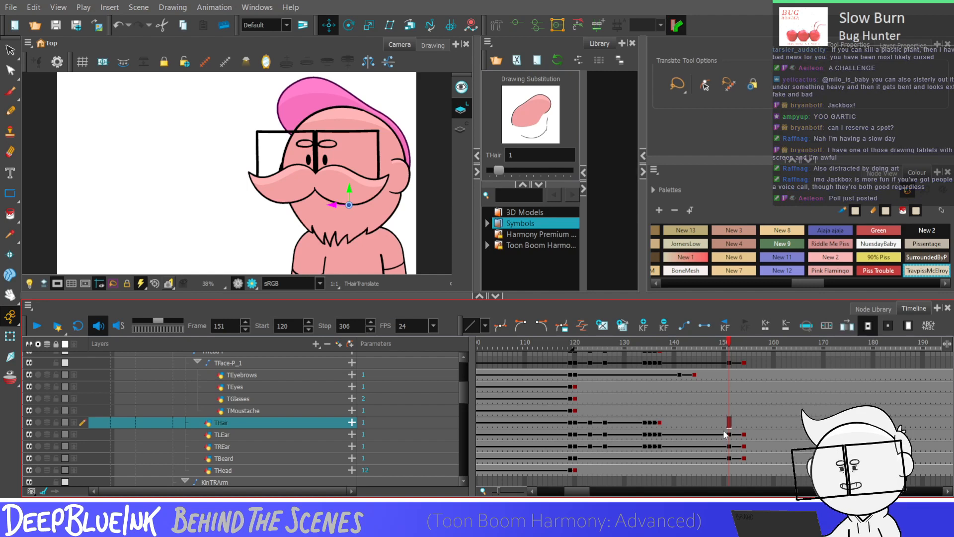
key(period)
key(period)
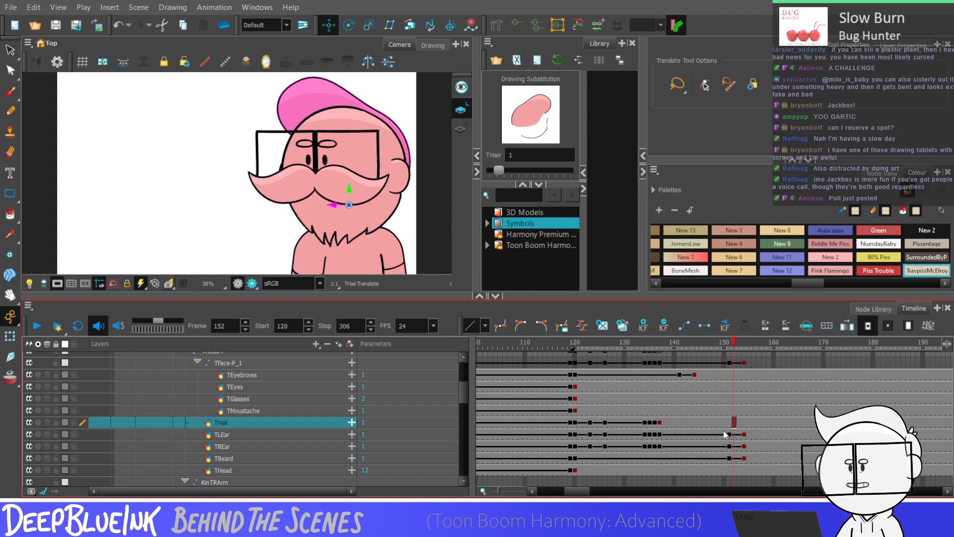
key(period)
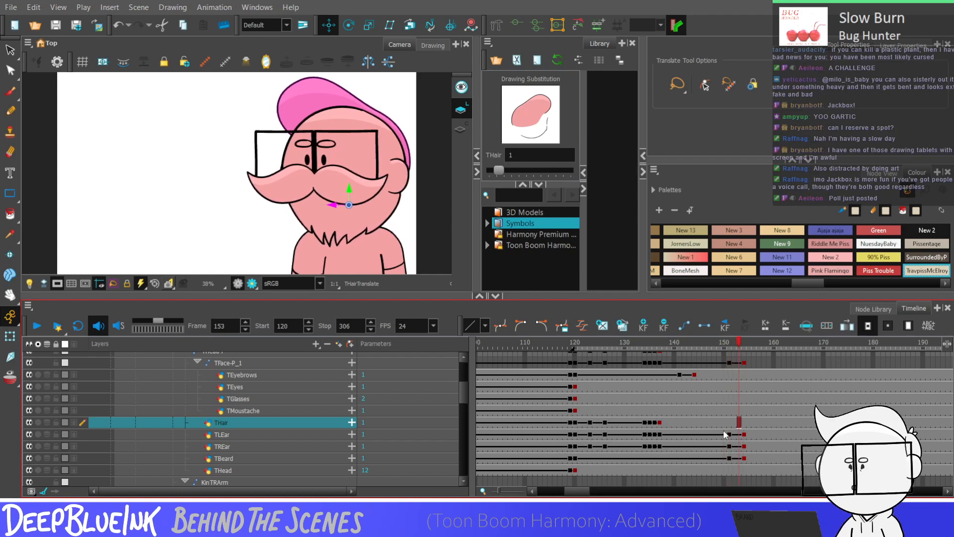
key(comma)
key(comma)
key(comma)
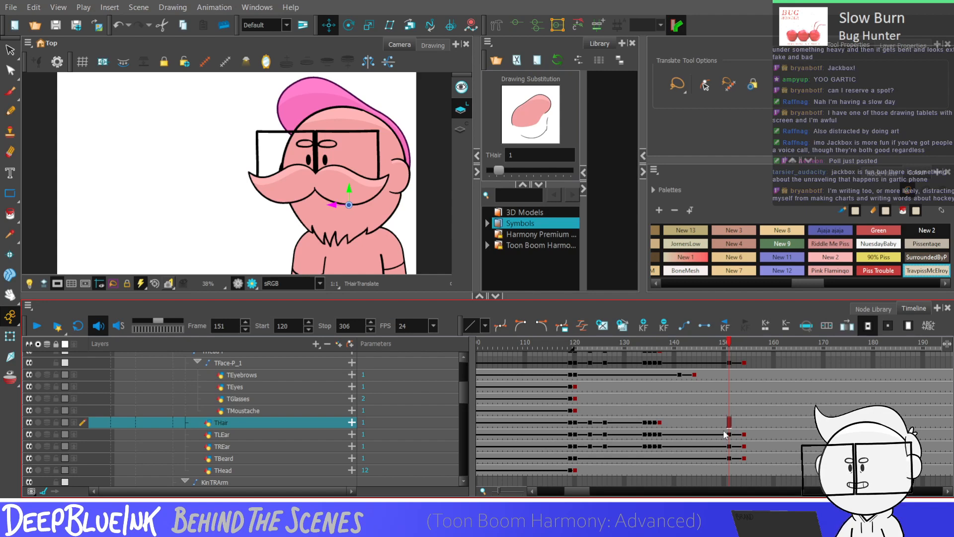
key(period)
key(period)
key(period)
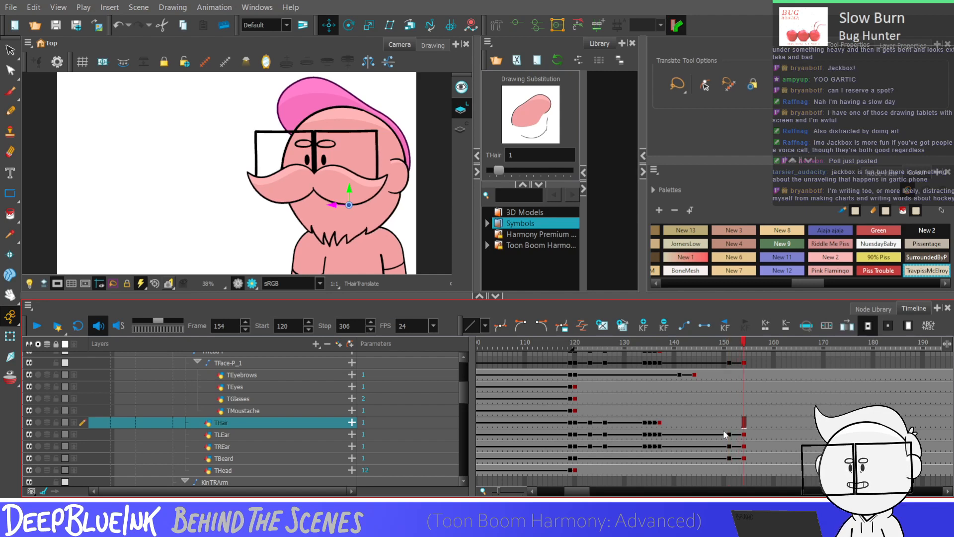
key(comma)
key(comma)
key(comma)
key(period)
key(period)
key(period)
key(comma)
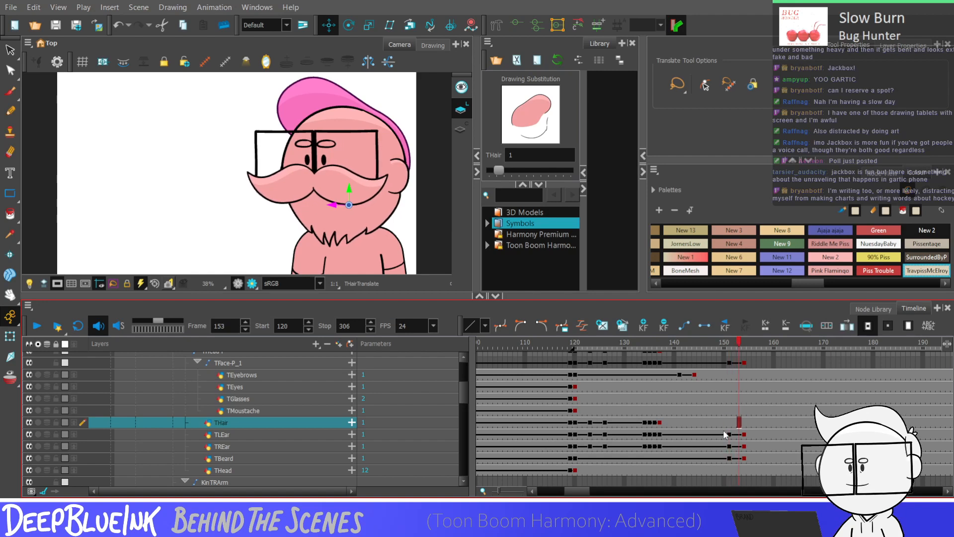
key(comma)
key(comma)
key(comma)
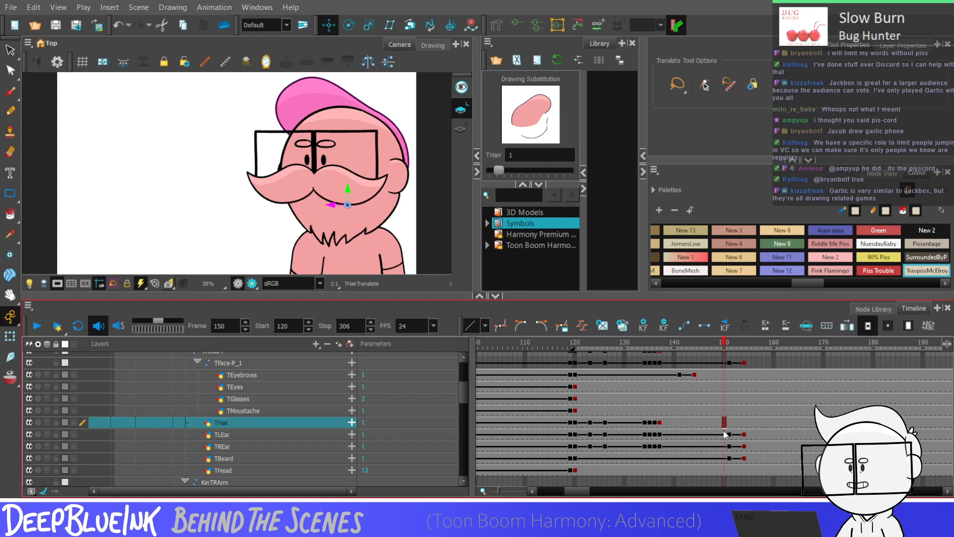
click(730, 422)
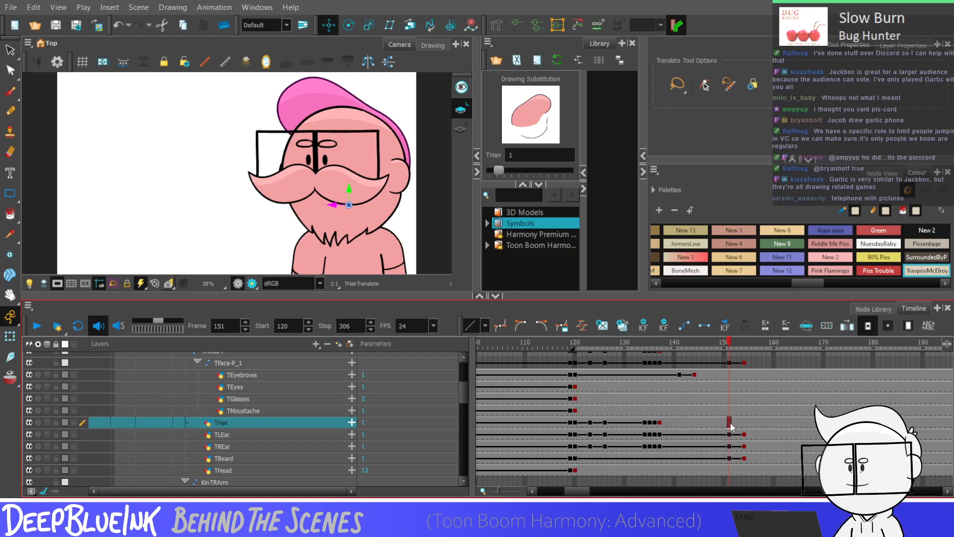
key(comma)
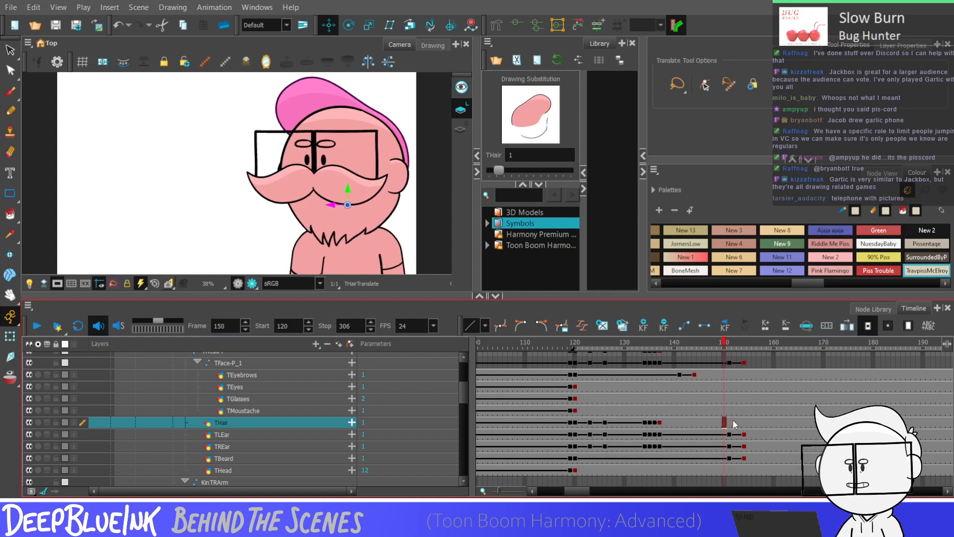
key(period)
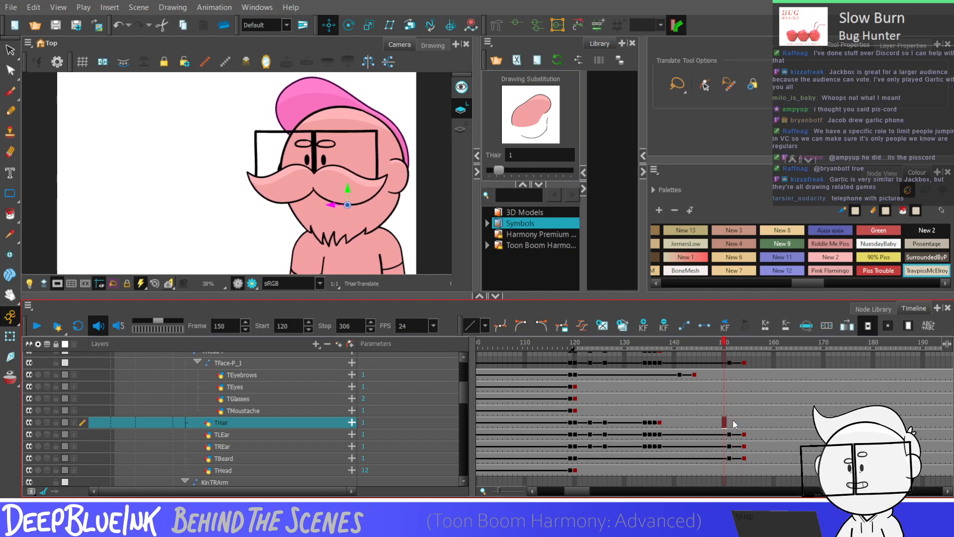
key(comma)
key(comma)
key(comma)
key(comma)
key(comma)
key(comma)
key(comma)
key(comma)
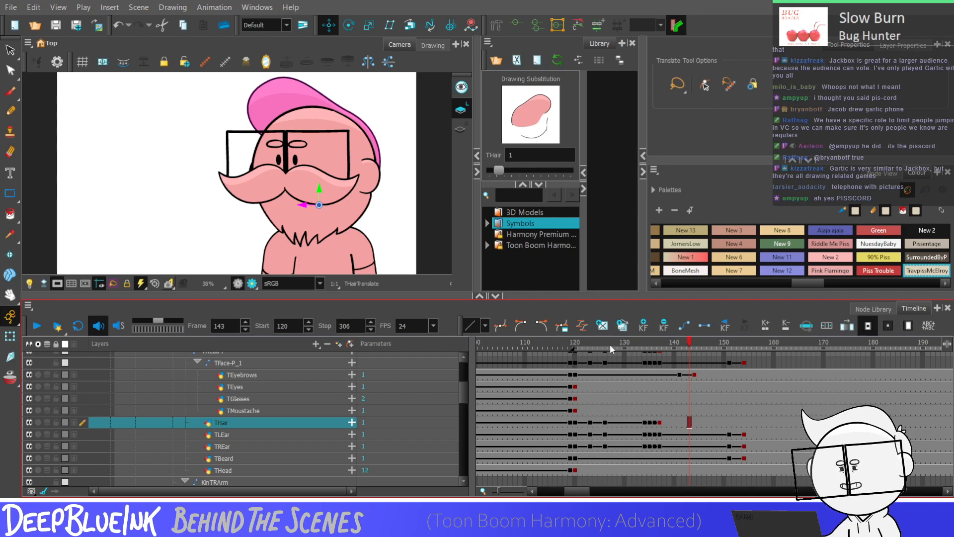
Play the scene back from its start frame to review the timing of the face turn
key(shift+comma)
key(Return)
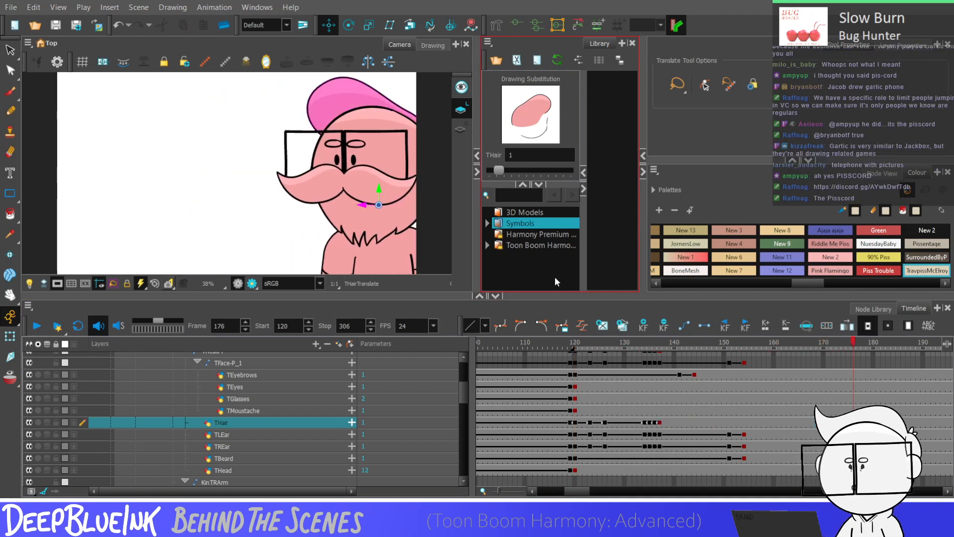
click(680, 411)
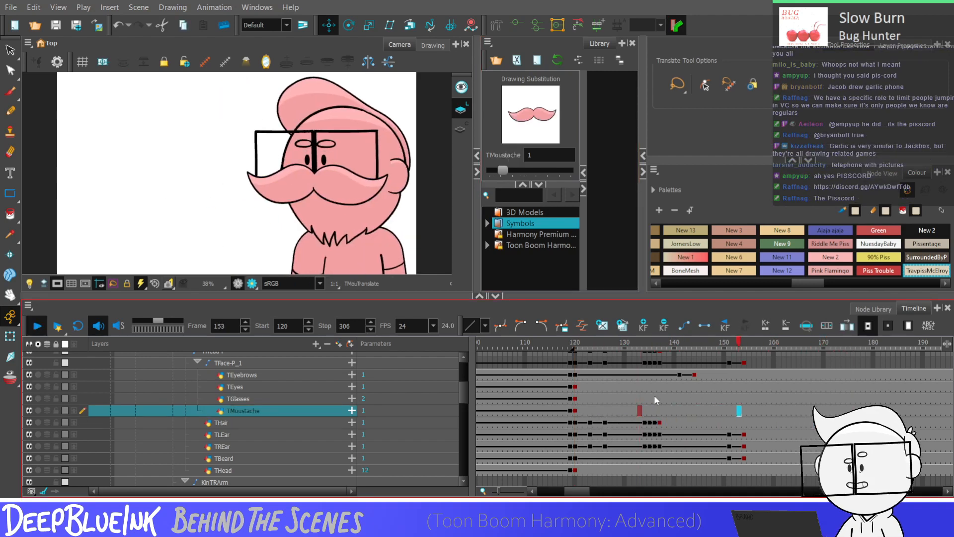
Shift the TFace-P_1 group slightly further left at its frame 154 keyframe and play back the movement
click(747, 363)
click(744, 367)
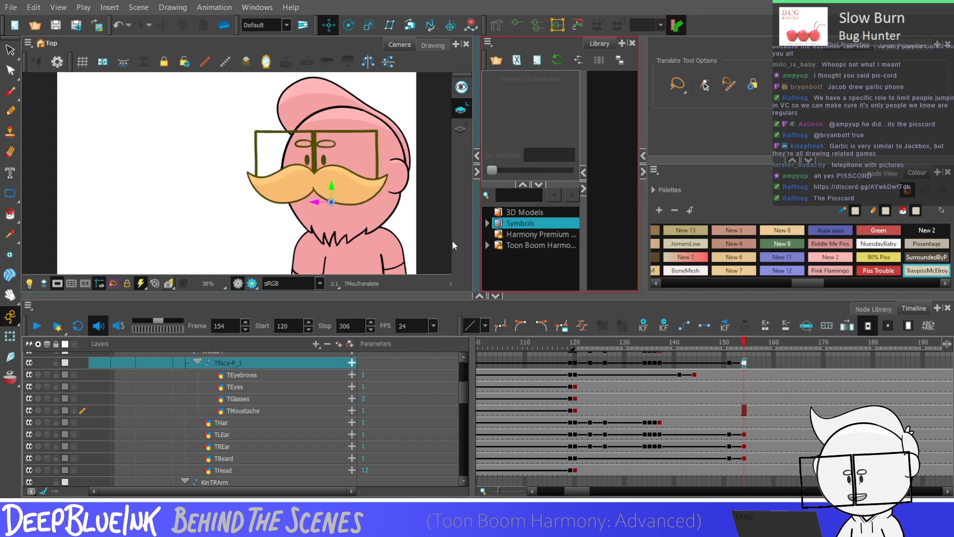
drag(319, 206, 316, 206)
key(shift+comma)
key(Return)
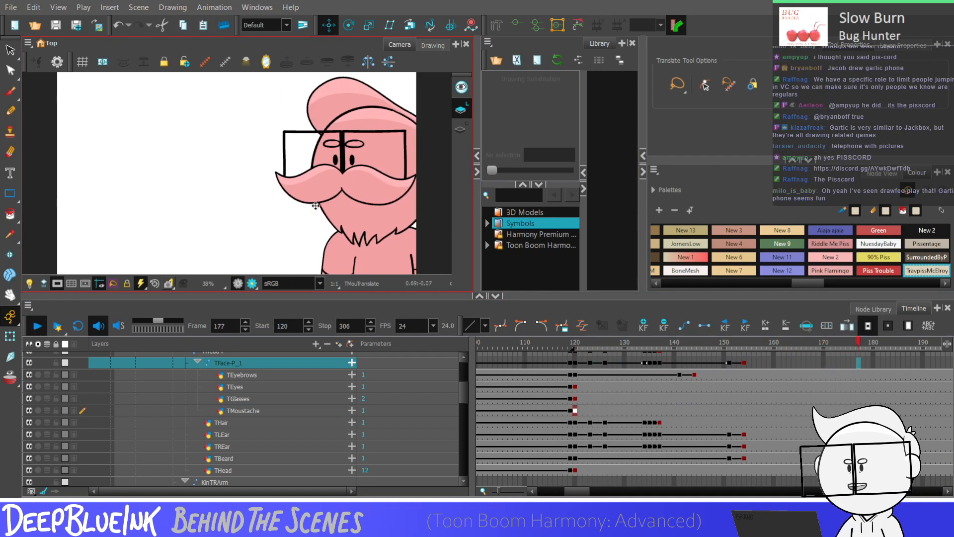
key(Return)
click(729, 364)
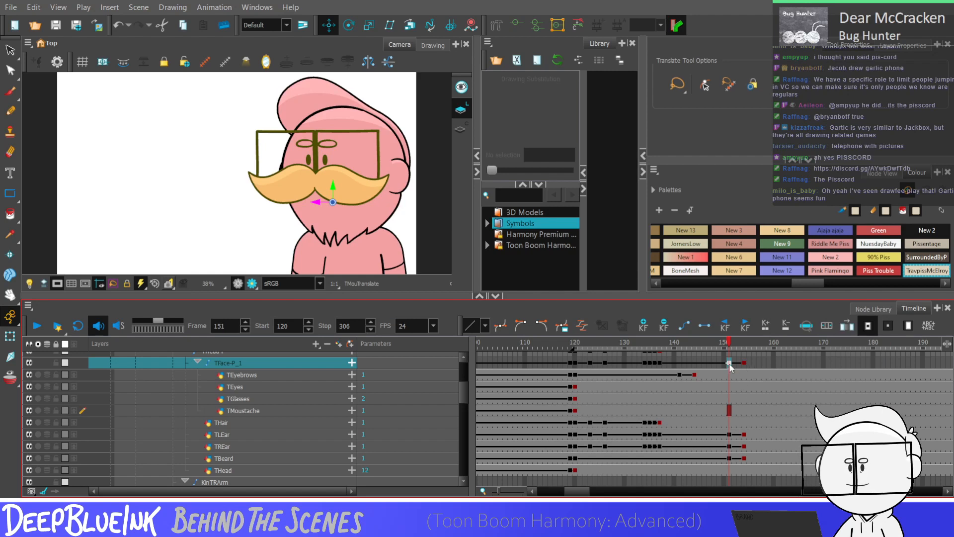
key(Return)
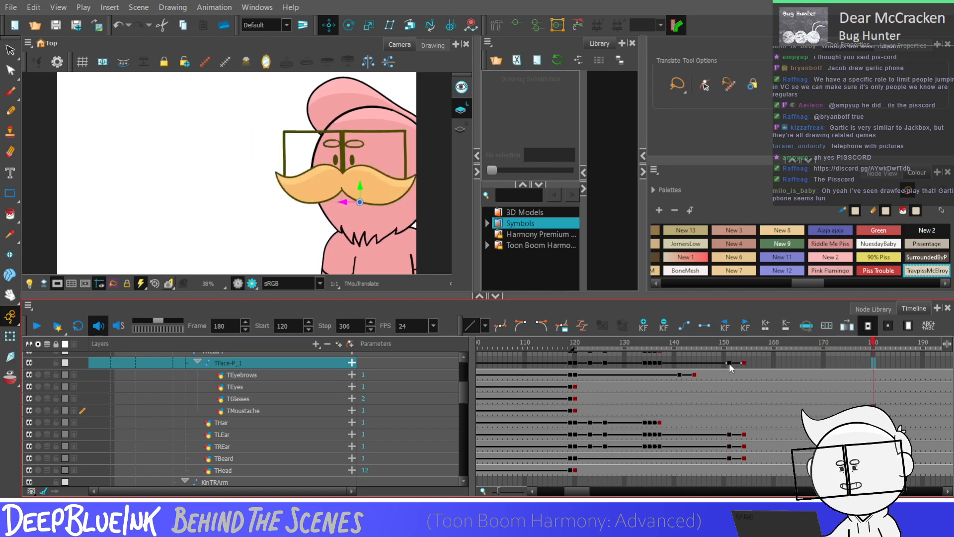
Keyframe TFace-P_1 at frames 173 and 176, shifting the face slightly left at frame 176, and select both keyframes
click(834, 362)
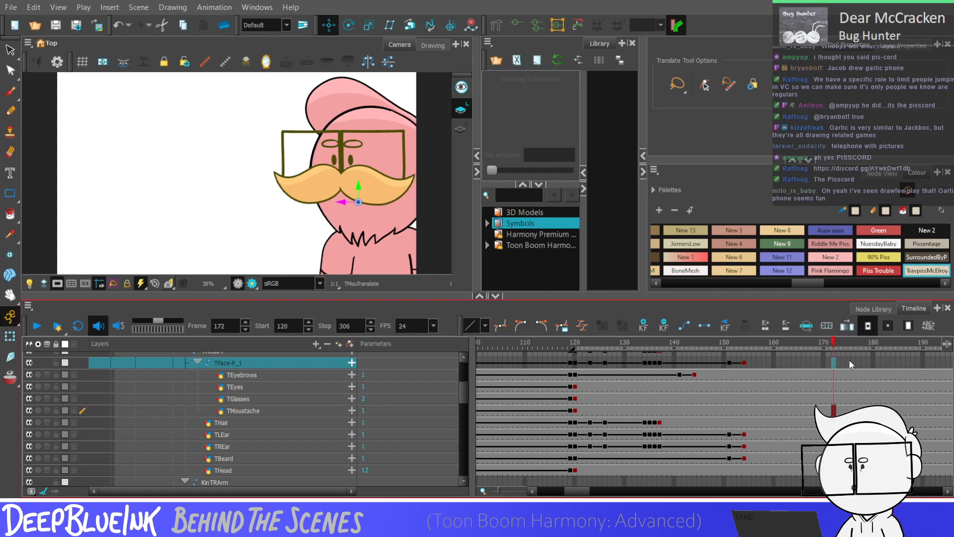
click(843, 362)
click(840, 362)
key(F6)
click(857, 362)
click(854, 362)
key(F6)
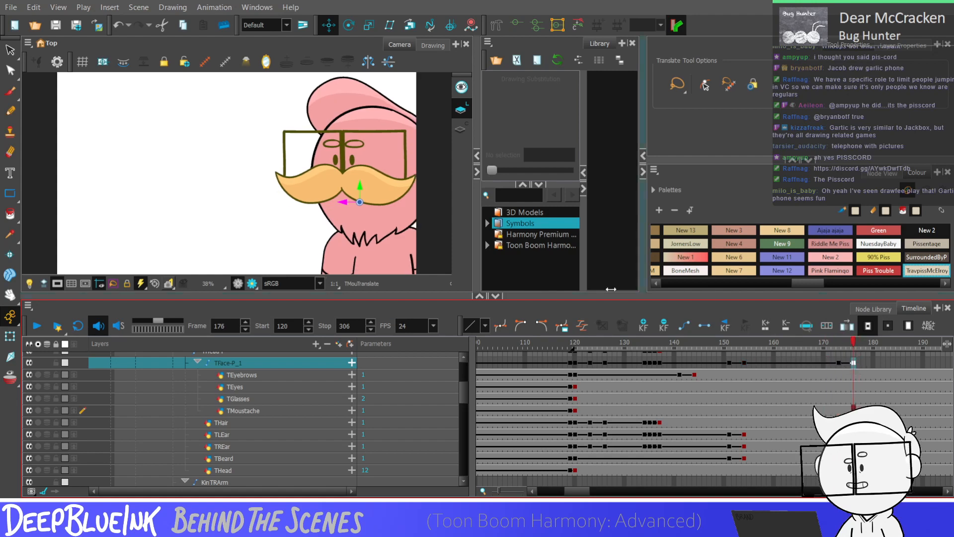
drag(838, 363, 853, 363)
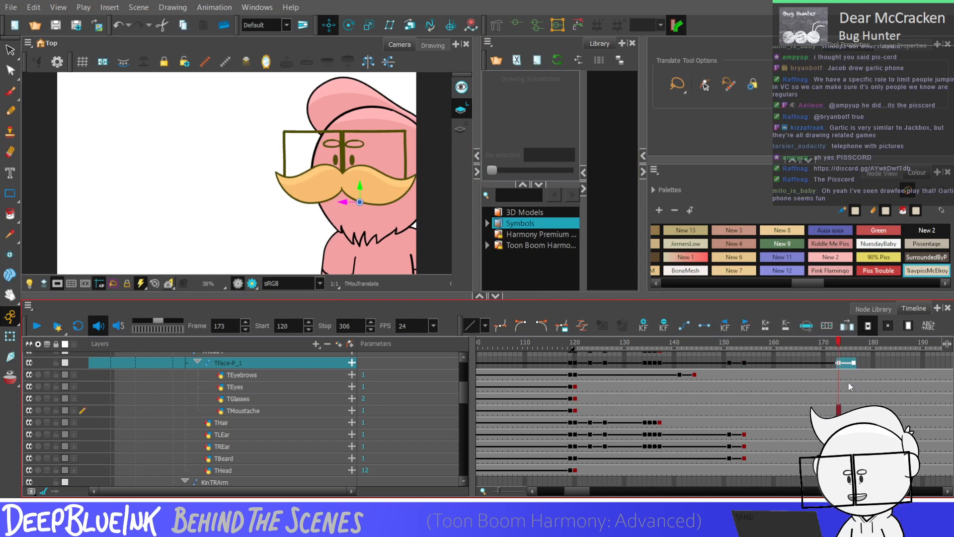
Keyframe TEyebrows at frames 173 and 176, raise the eyebrows slightly at frame 176, and select these keyframes with the face ones
click(838, 375)
key(F6)
click(854, 374)
key(F6)
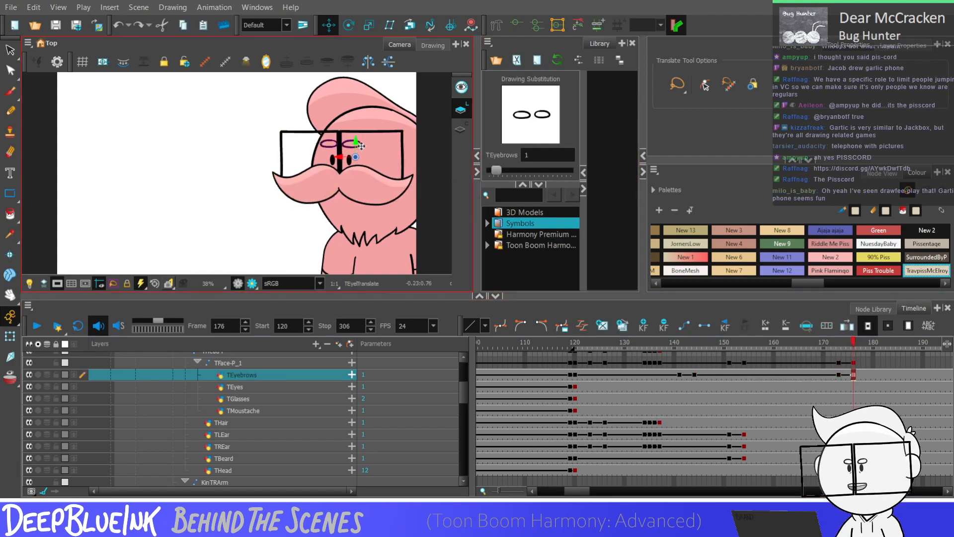
drag(357, 144, 357, 141)
mouse_move(839, 374)
mouse_down()
mouse_move(854, 375)
mouse_move(854, 364)
mouse_up()
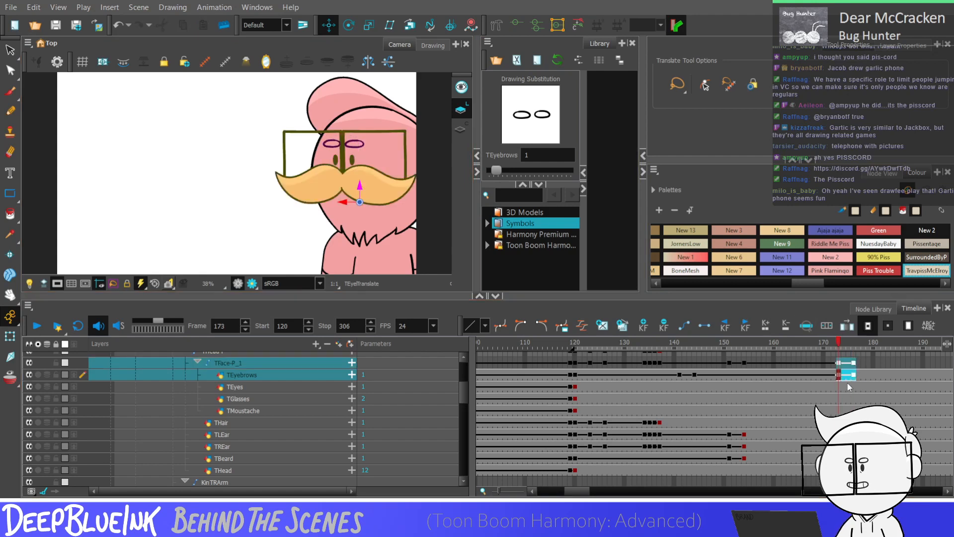
Substitute the TEyes drawing with 2 at frame 174 and with 3 at frame 176
click(840, 390)
click(844, 388)
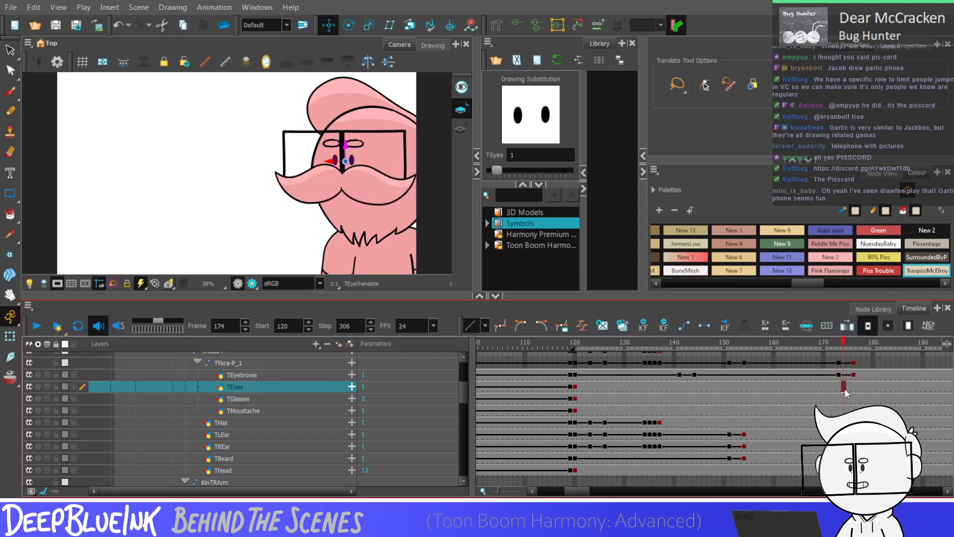
key(bracketright)
click(854, 387)
key(bracketright)
key(bracketright)
key(bracketright)
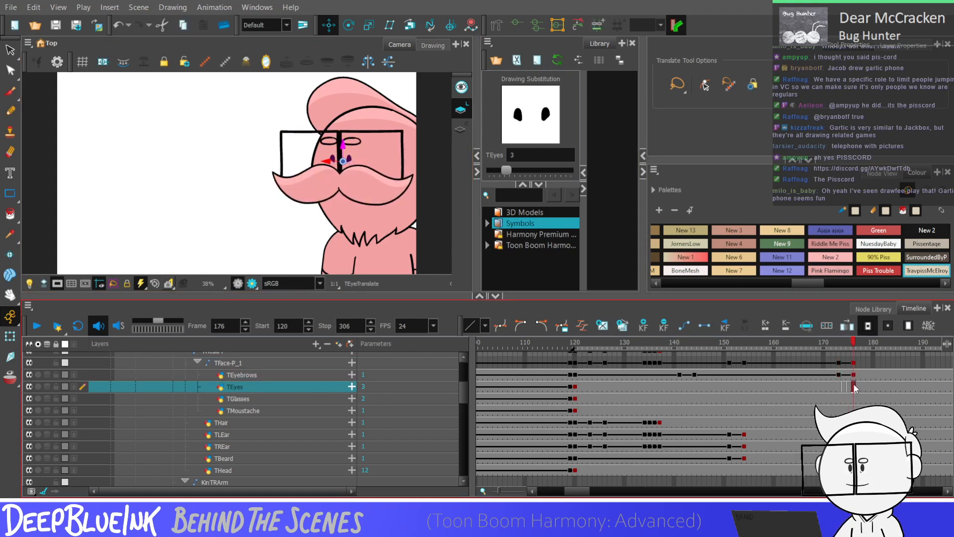
Move the TEyes drawing changes from frames 174–176 to frames 142–144, under the earlier eyebrow movement, and play back the result
click(844, 375)
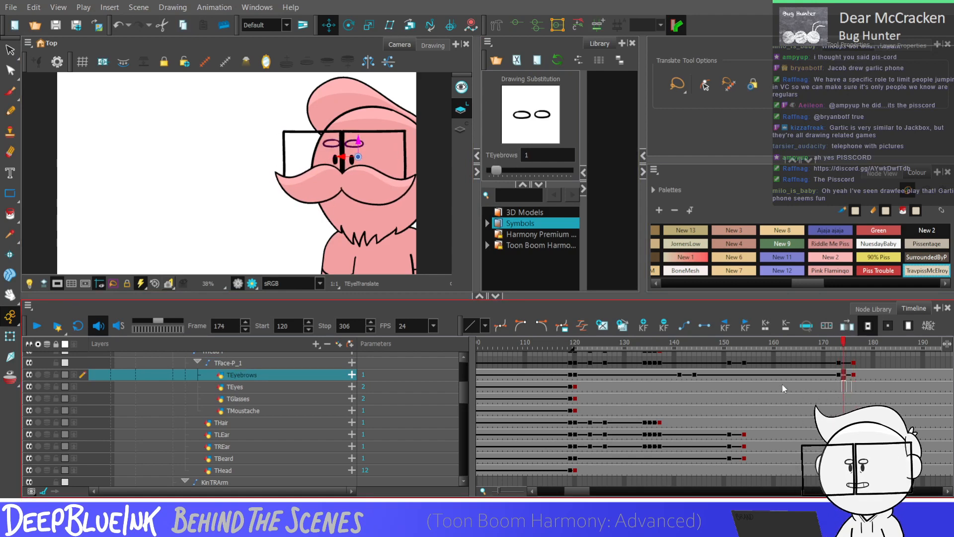
click(729, 387)
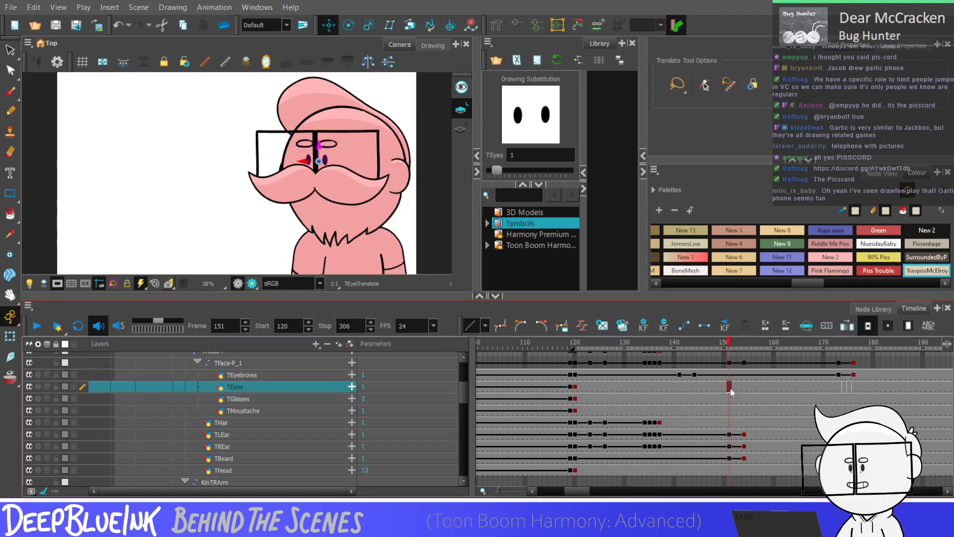
click(679, 386)
drag(839, 387, 677, 389)
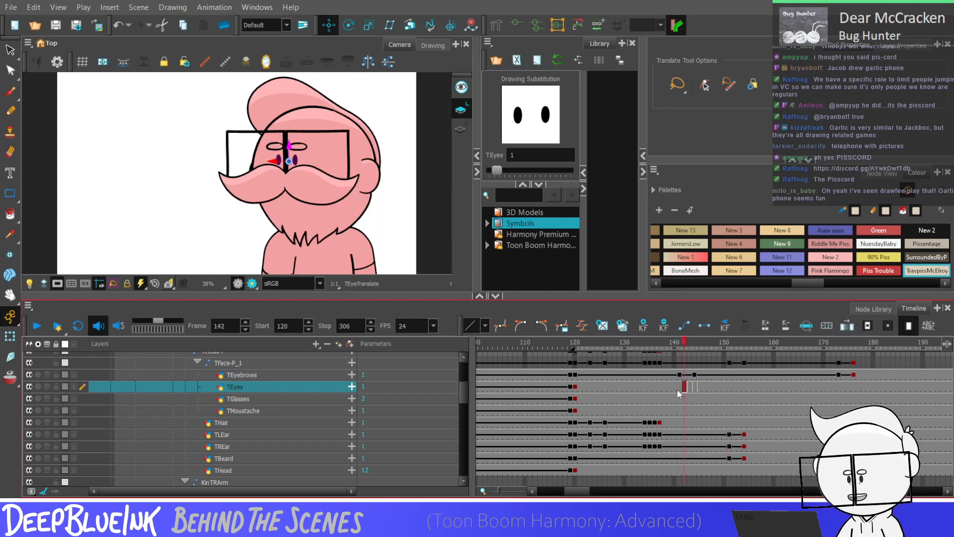
click(742, 387)
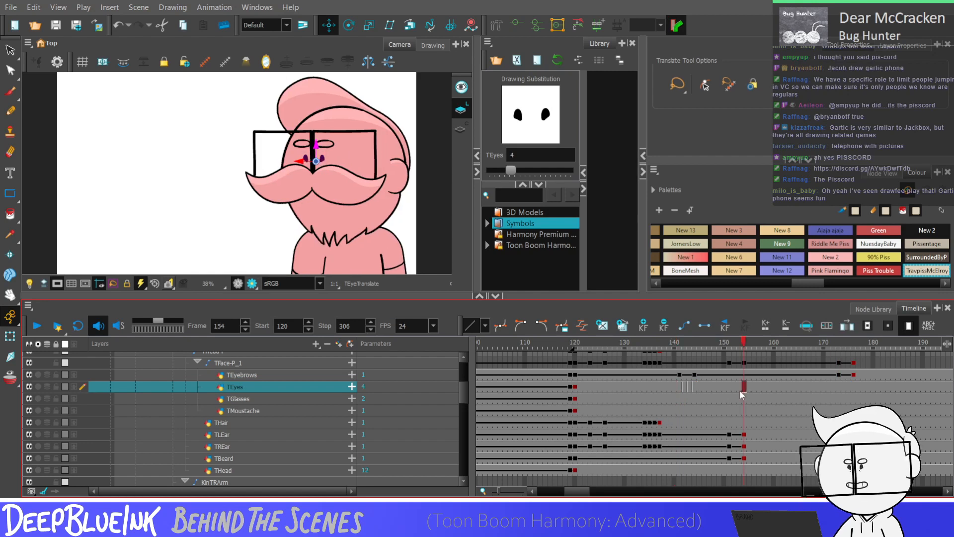
click(672, 386)
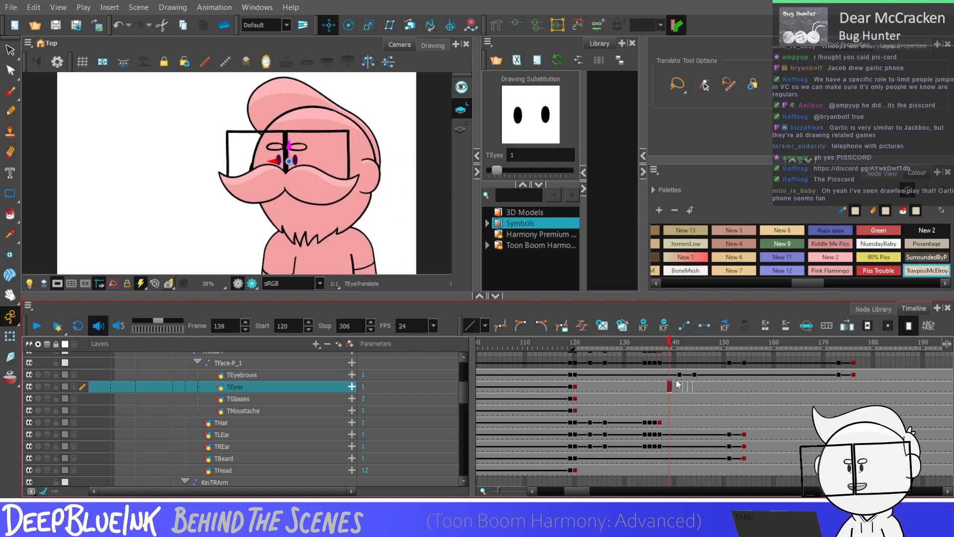
click(631, 398)
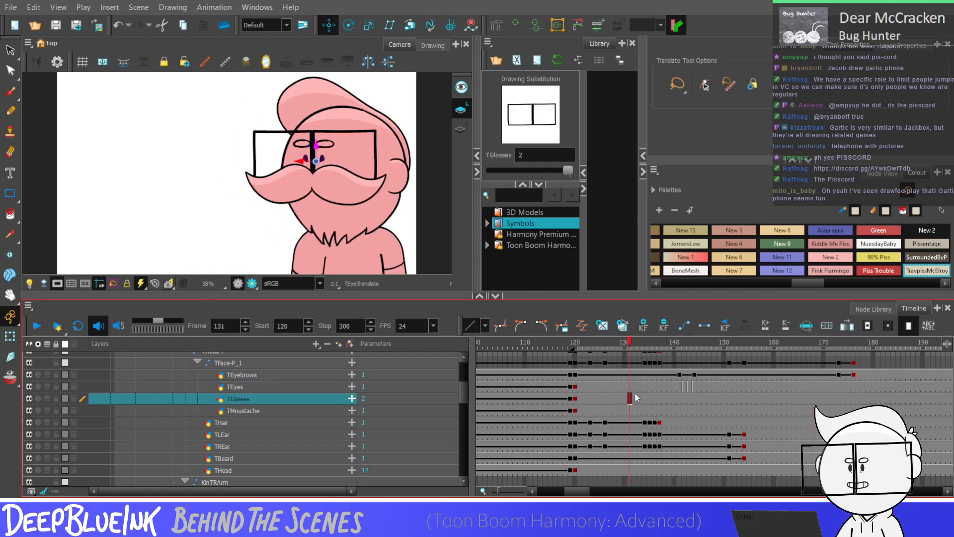
key(Return)
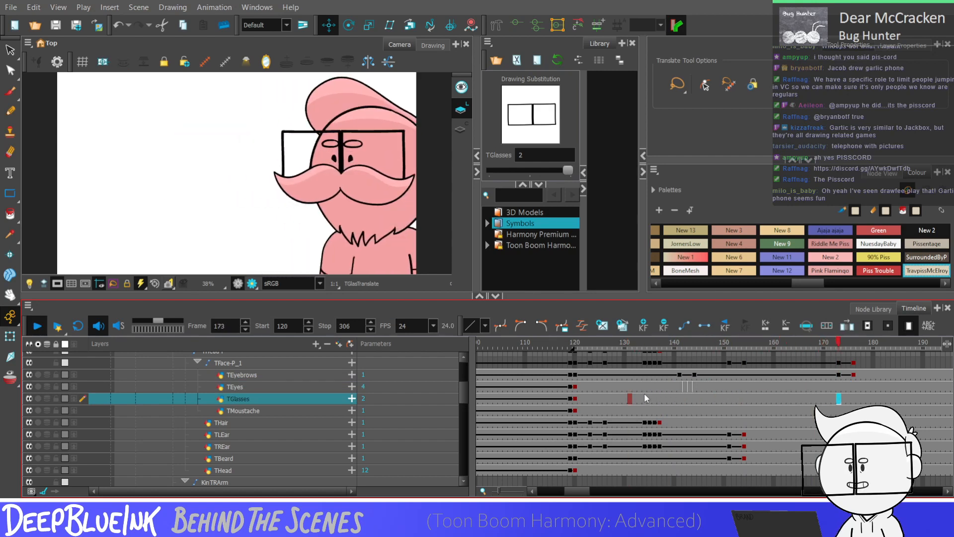
Keyframe TEyebrows at frames 151 and 154, lower the eyebrows slightly at frame 154, and select both keyframes
click(743, 376)
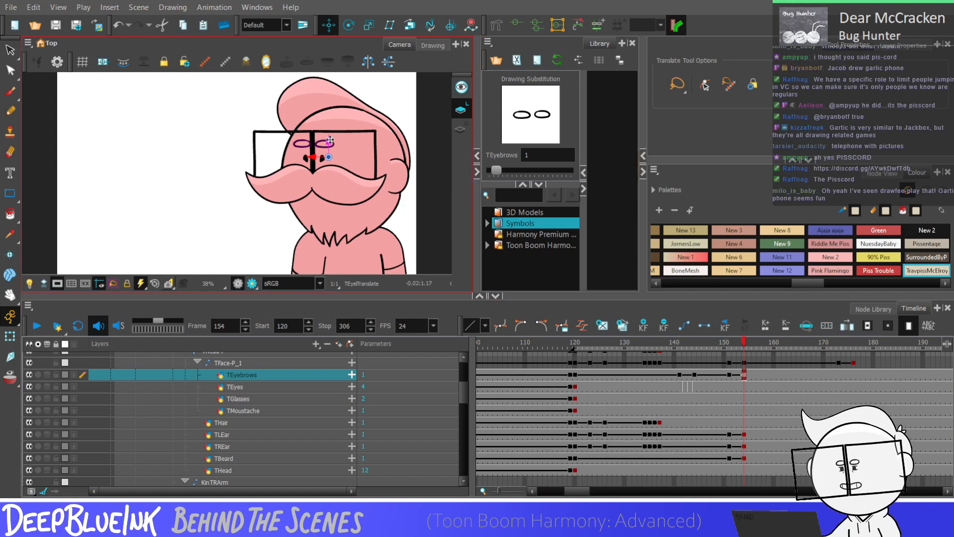
drag(330, 140, 330, 144)
drag(729, 375, 744, 377)
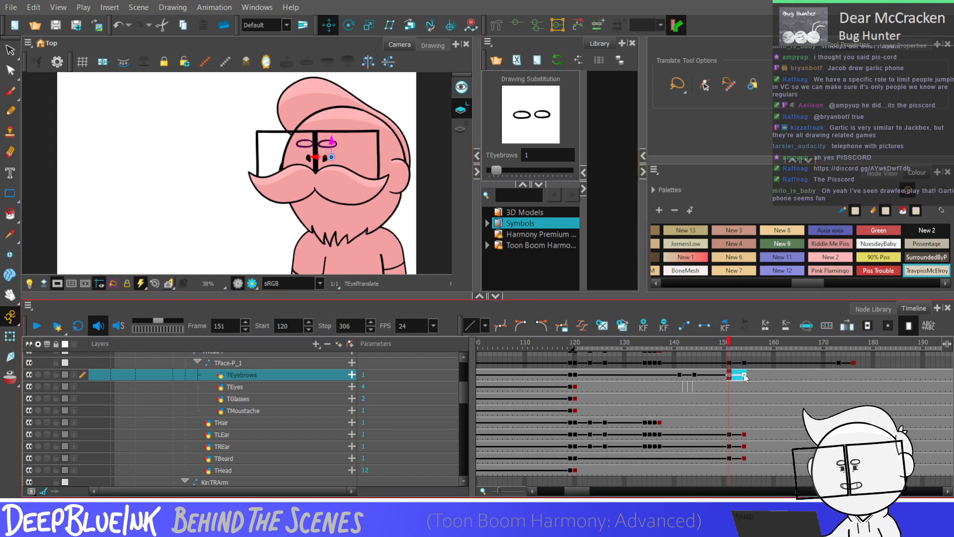
Carry the lowered eyebrow pose to the TEyebrows keyframe at frame 173, readjust the height at frame 176, and select both keyframes
click(839, 374)
key(ctrl+v)
click(854, 376)
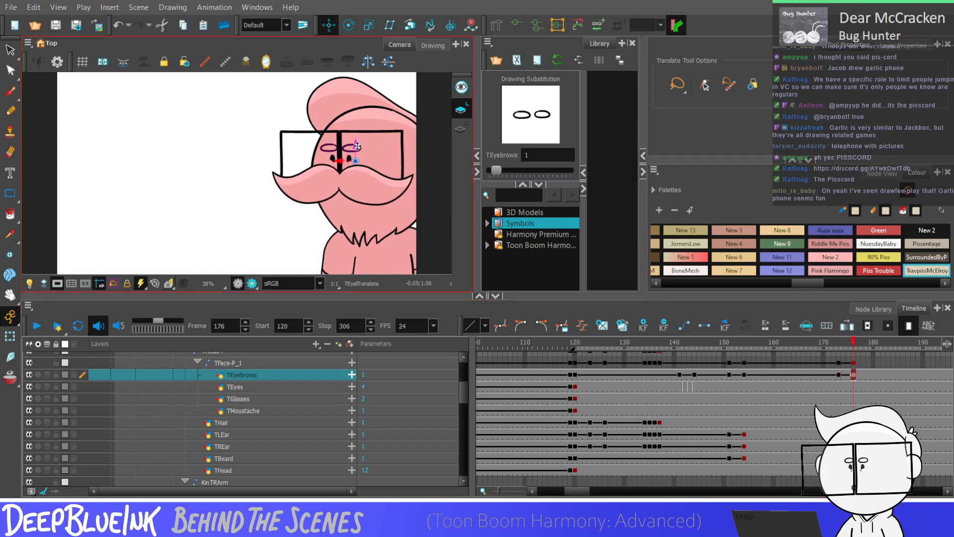
drag(839, 375, 859, 376)
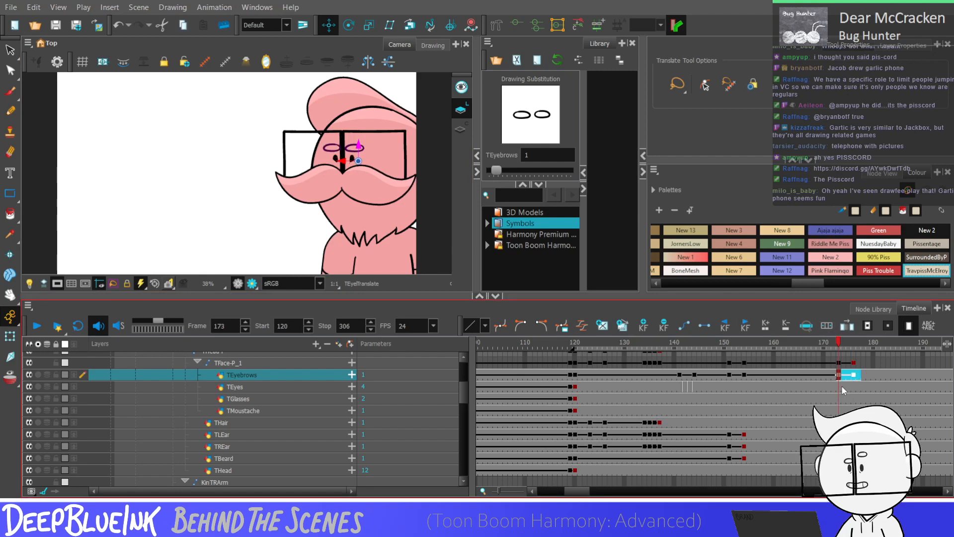
Step the TEyes drawing substitutions through frames 174 and 175 so the eyes reach drawing 1 at frame 176
click(843, 386)
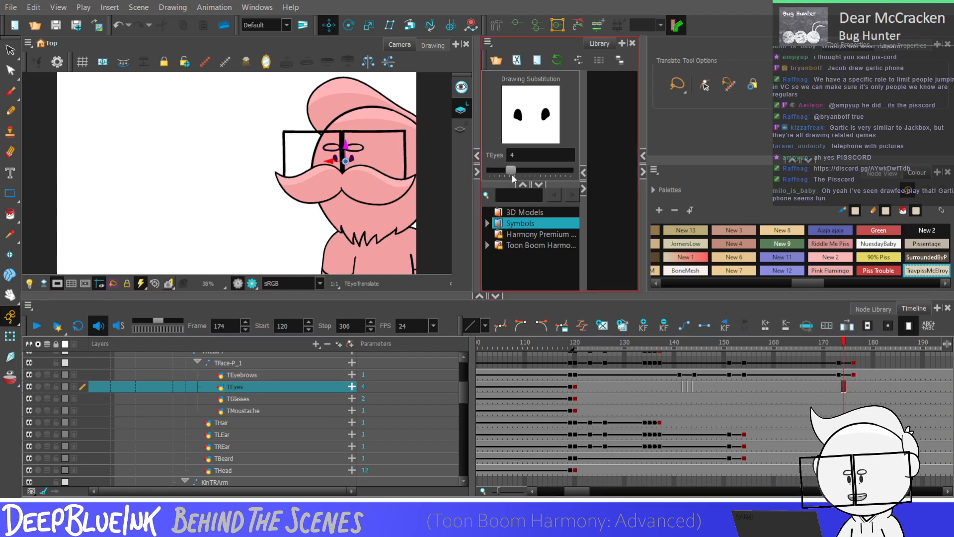
key(comma)
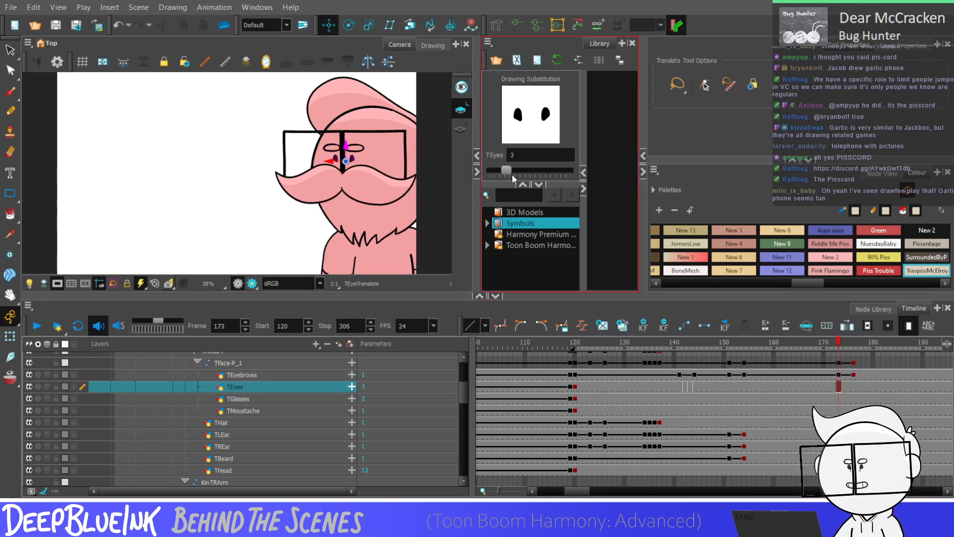
key(period)
key(period)
key(period)
key(period)
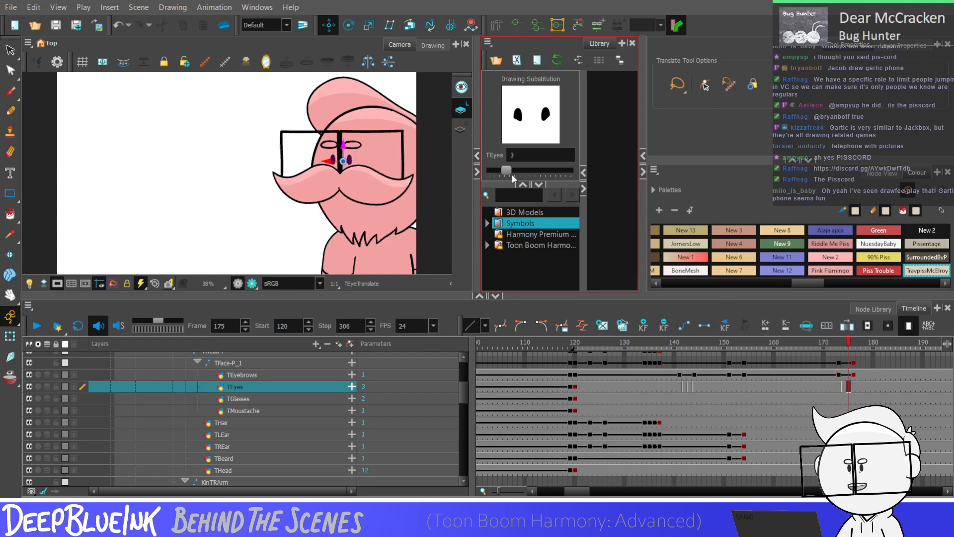
Raise TEyebrows slightly at frame 176, select the face and eyebrow keyframes at frames 173–176, and play back the movement
click(853, 376)
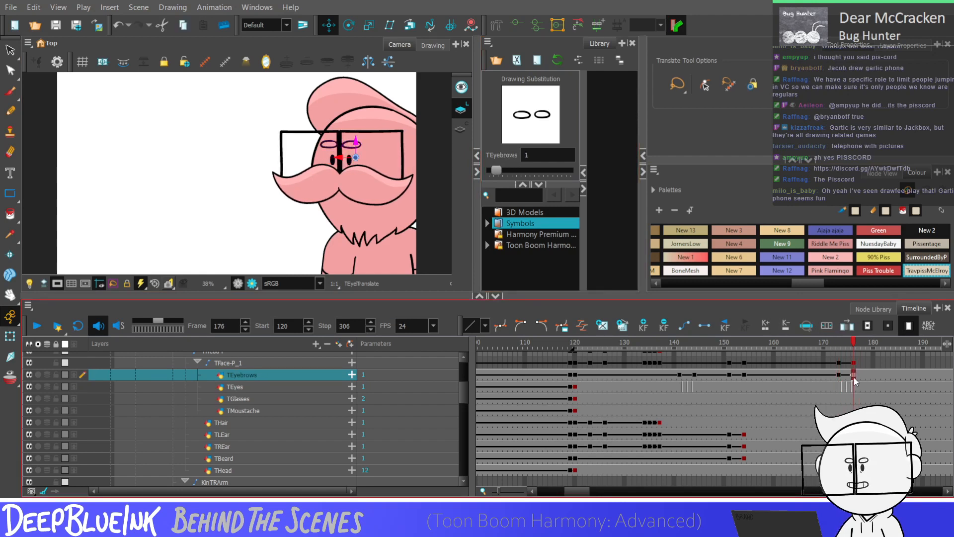
drag(357, 141, 362, 141)
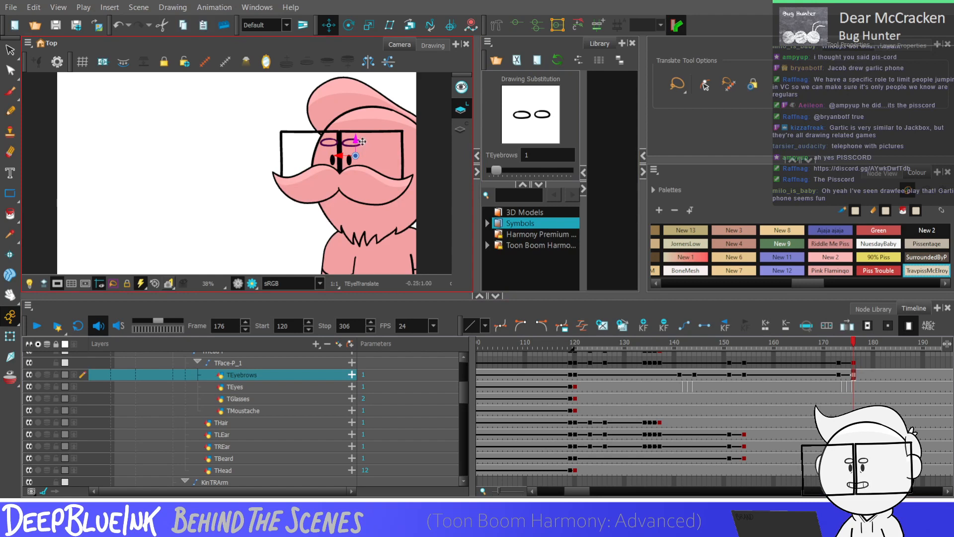
drag(839, 376, 853, 363)
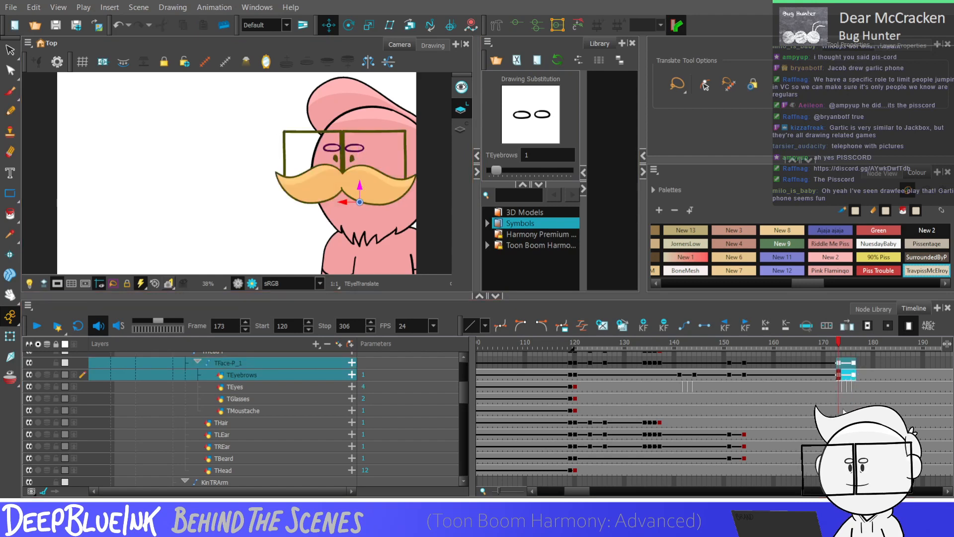
click(827, 387)
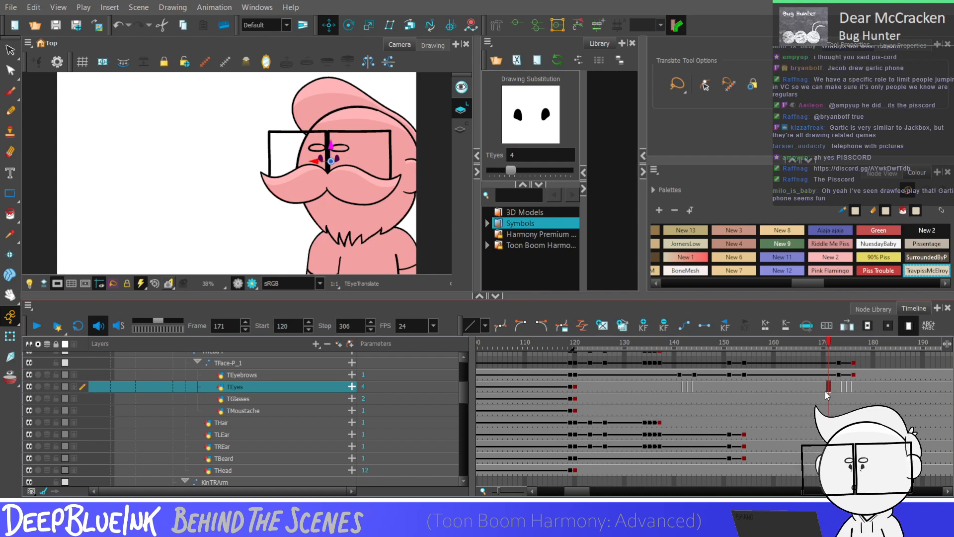
key(Return)
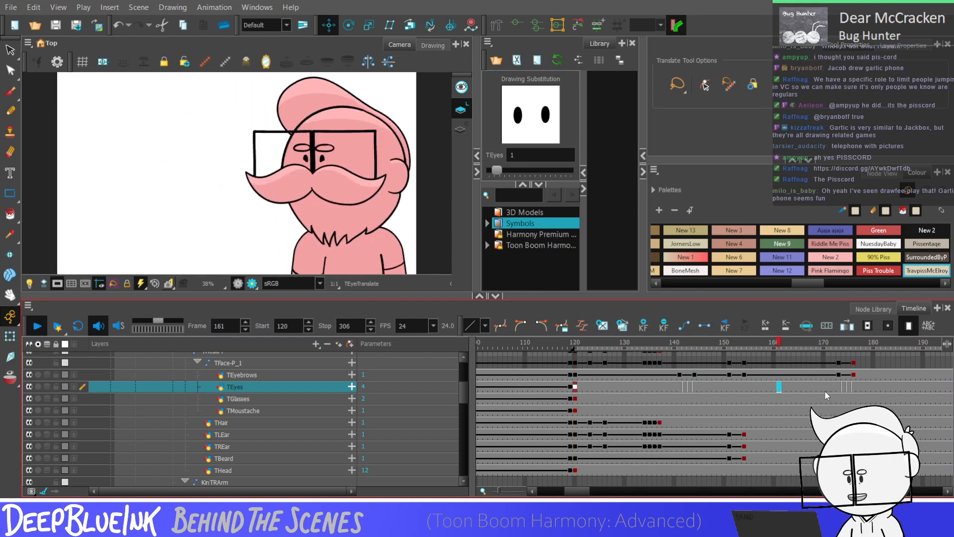
key(Return)
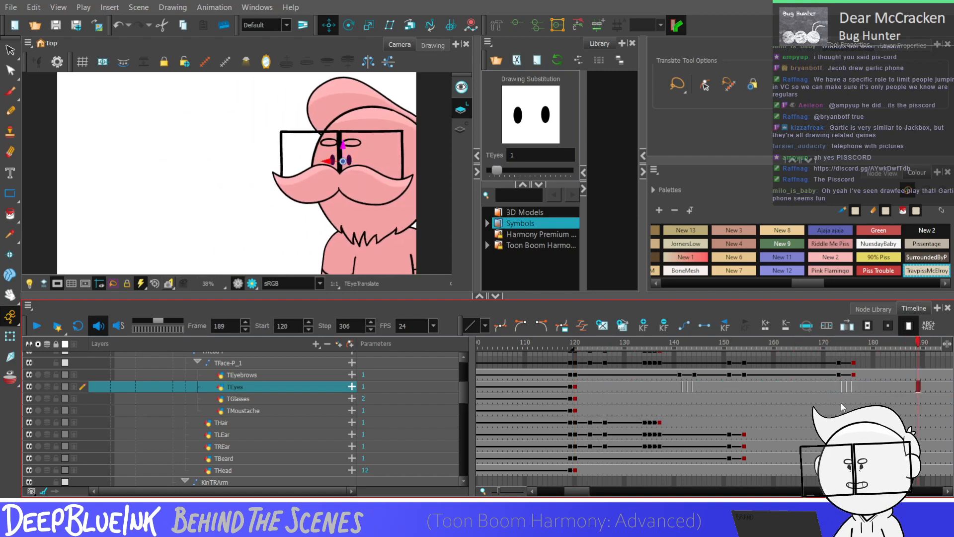
Keyframe TMoustache at frames 173 and 176, lower the moustache slightly at frame 176, and play back the movement
click(839, 400)
click(840, 412)
key(F6)
click(854, 411)
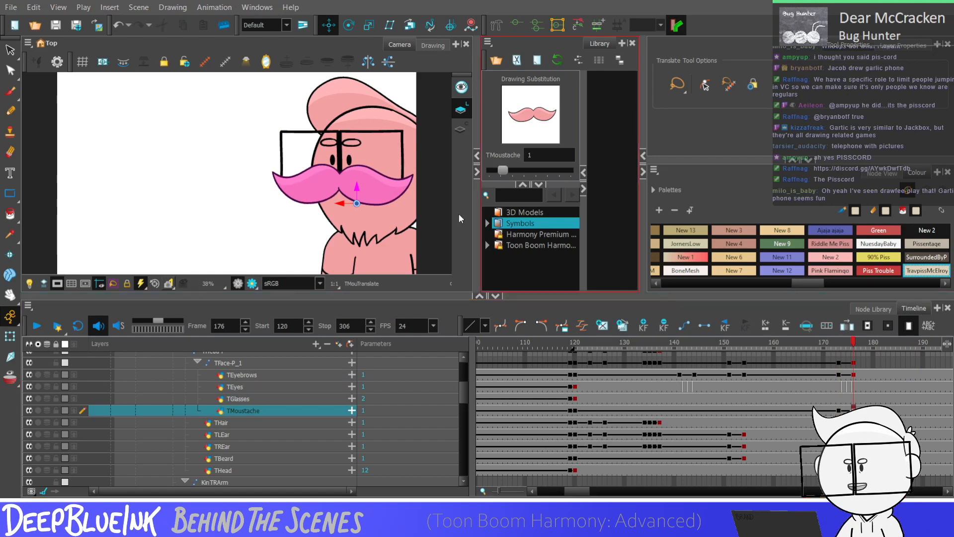
drag(357, 187, 357, 193)
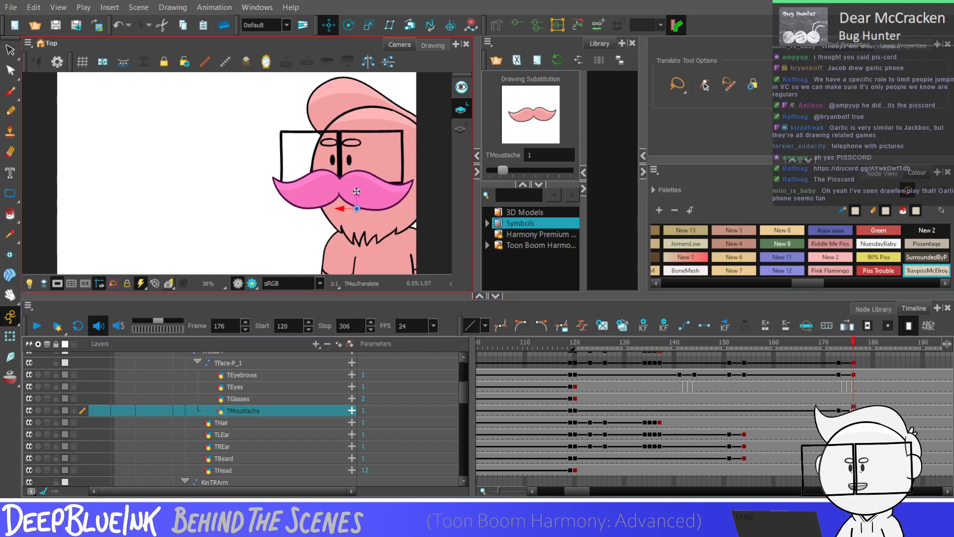
drag(840, 411, 854, 363)
click(835, 399)
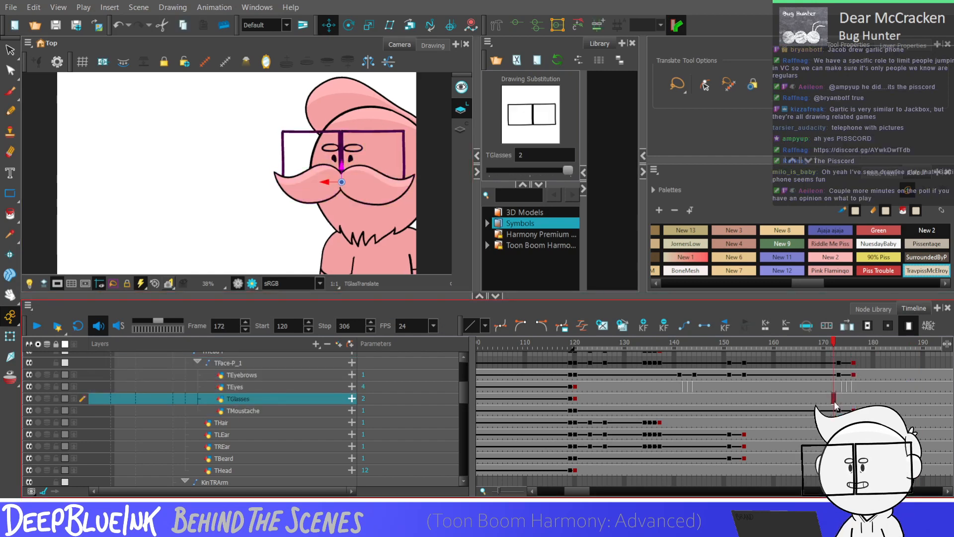
key(Return)
key(Return)
Nudge TMoustache slightly up at frame 176 and select the face layers' keyframes from frame 173 to 176
click(854, 412)
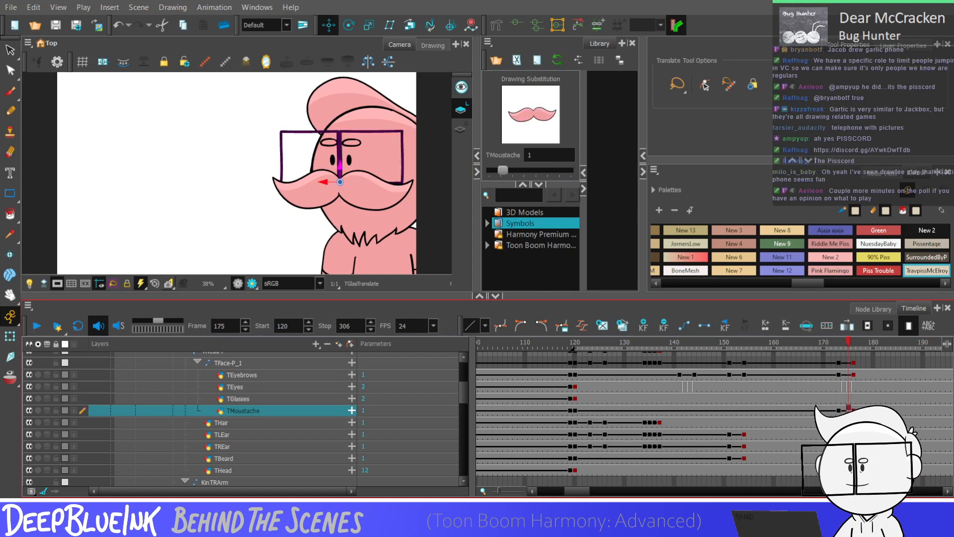
click(362, 197)
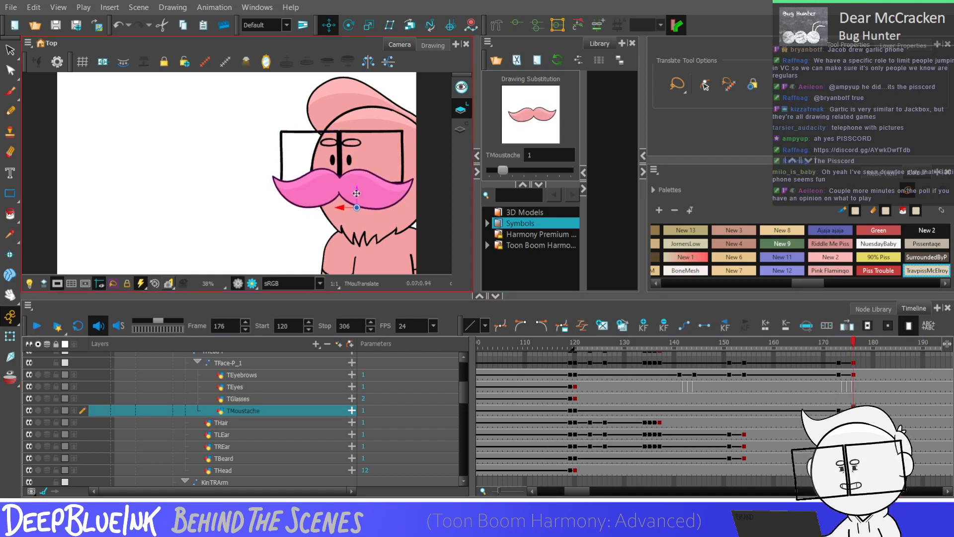
drag(854, 411, 839, 364)
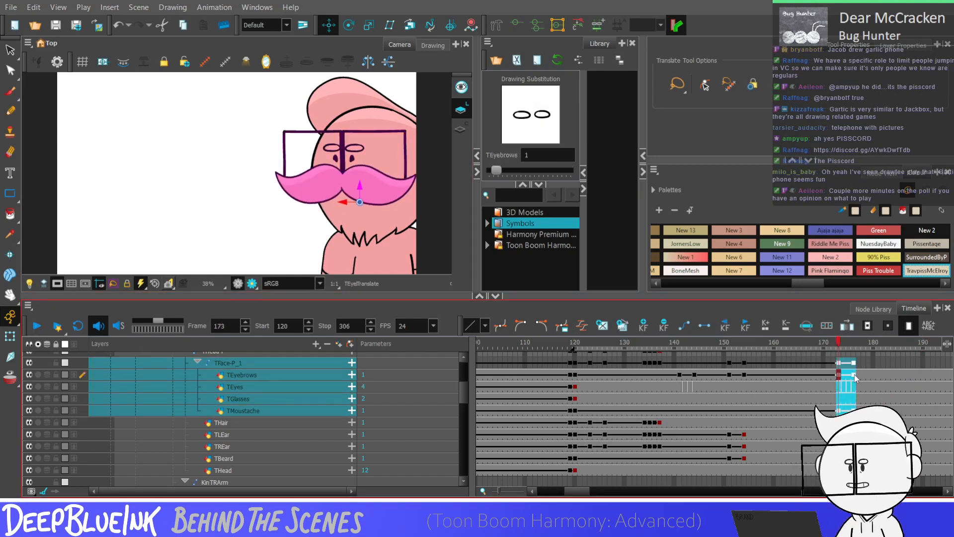
click(838, 412)
click(854, 410)
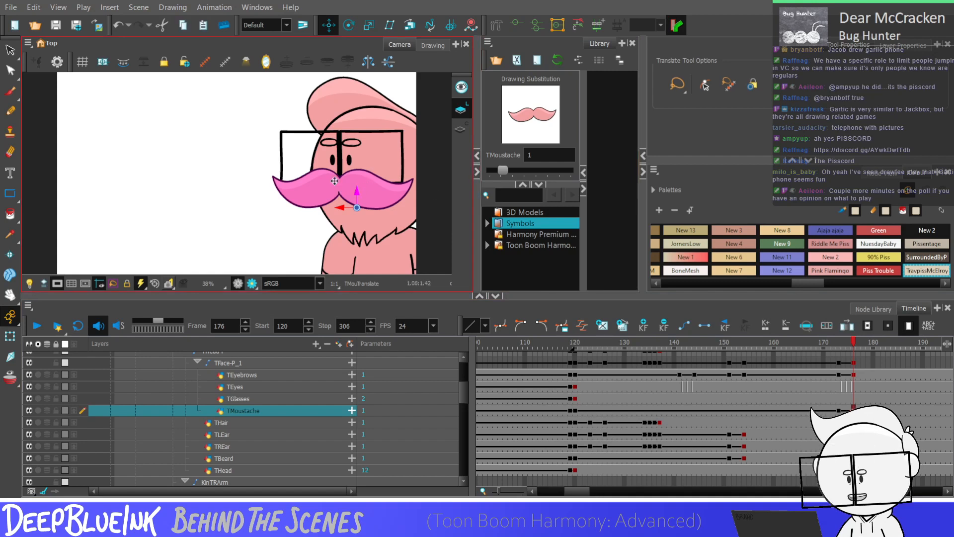
drag(352, 235, 352, 265)
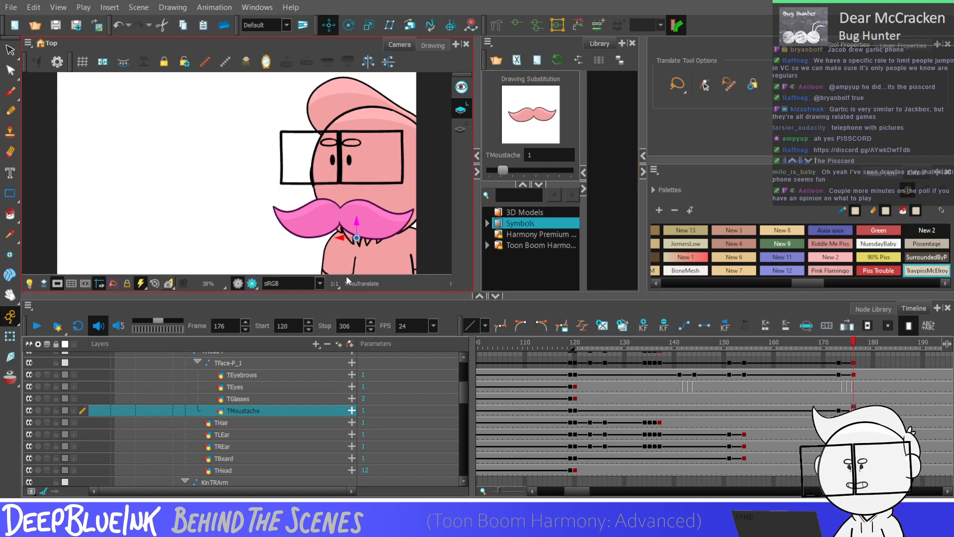
key(ctrl+z)
key(ctrl+z)
key(ctrl+z)
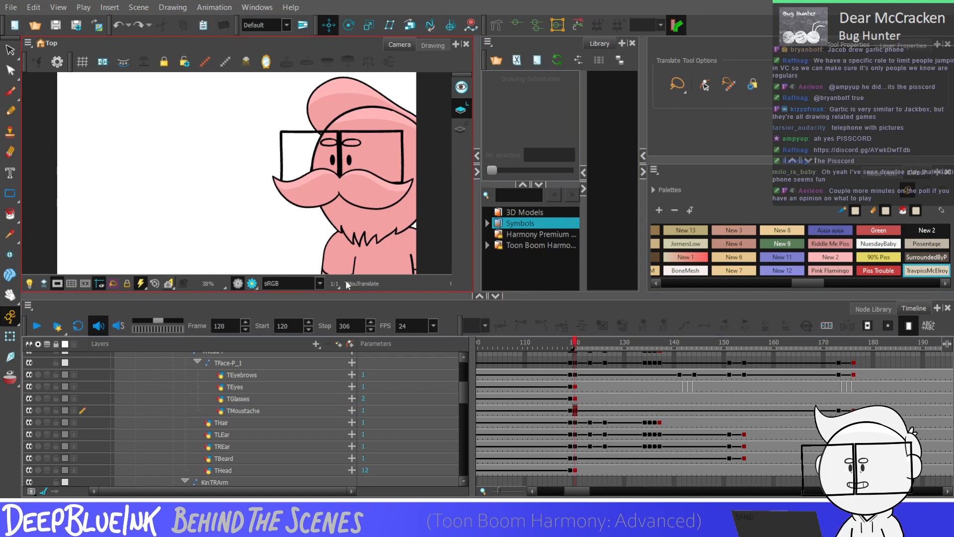
Play back the scene from frame 120 to check the eye, eyebrow and moustache timing
key(Return)
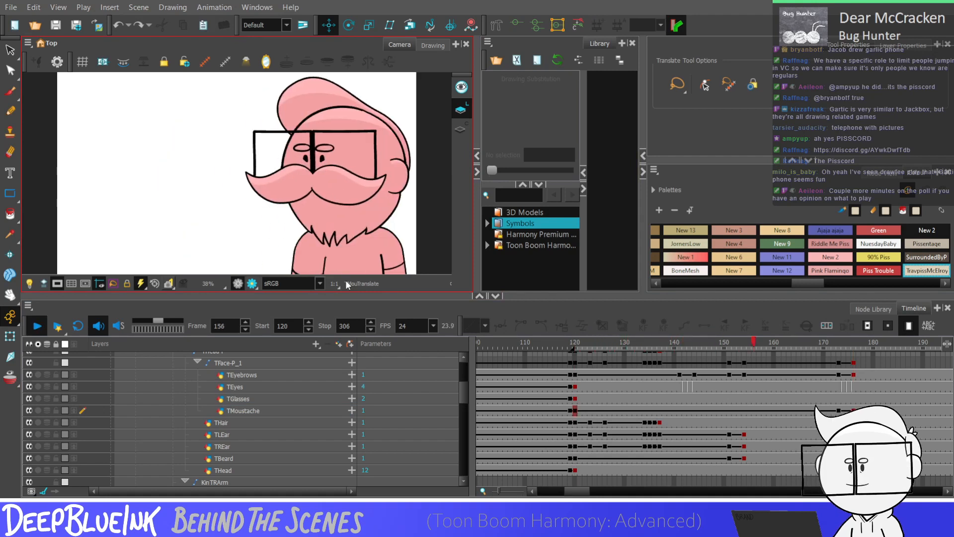
key(Return)
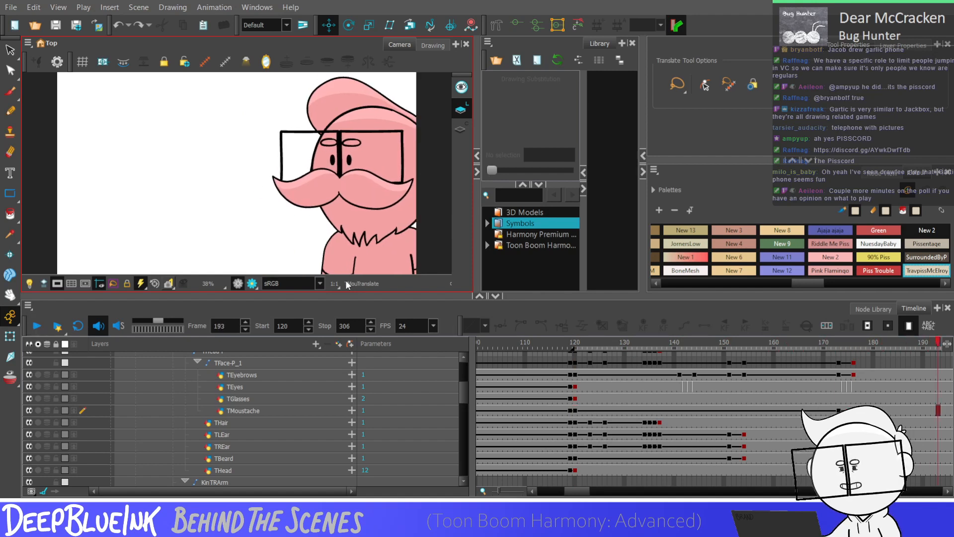
click(729, 408)
click(745, 399)
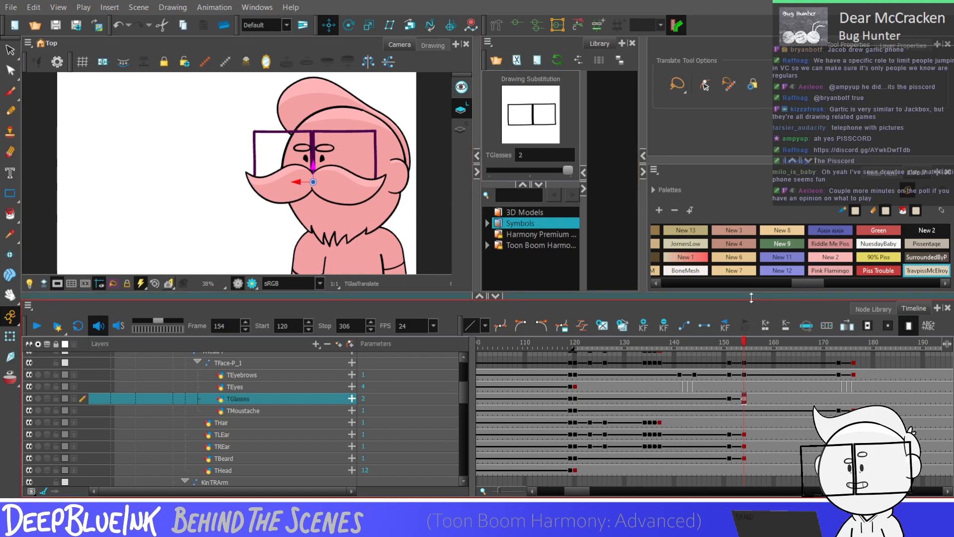
click(729, 410)
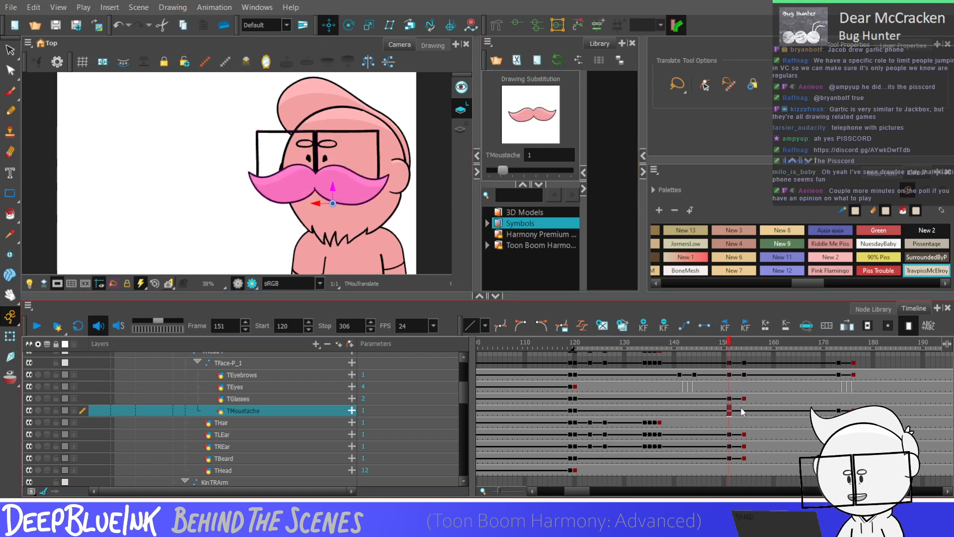
click(744, 400)
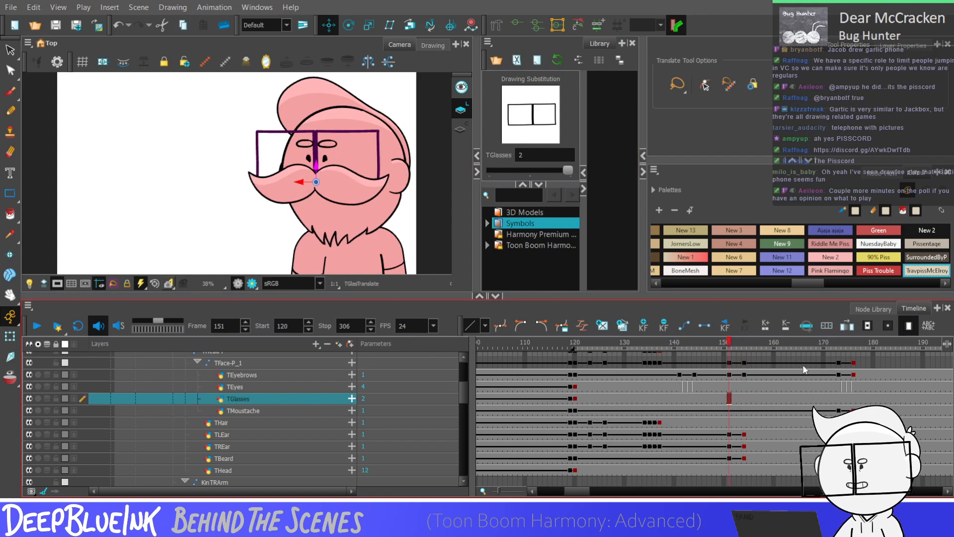
Go to the TFace-P_1 keyframe at frame 154 and replay the scene from frame 120
click(744, 363)
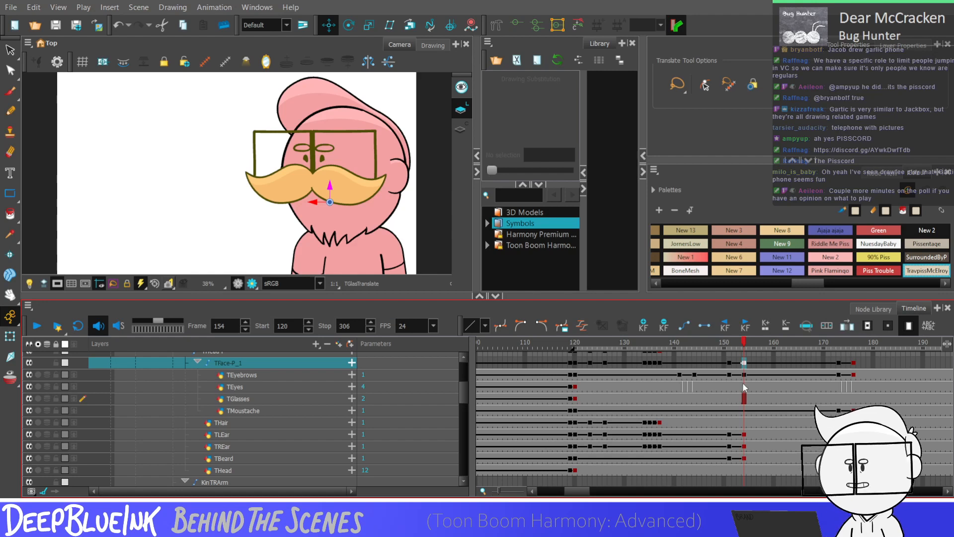
key(shift+comma)
key(Return)
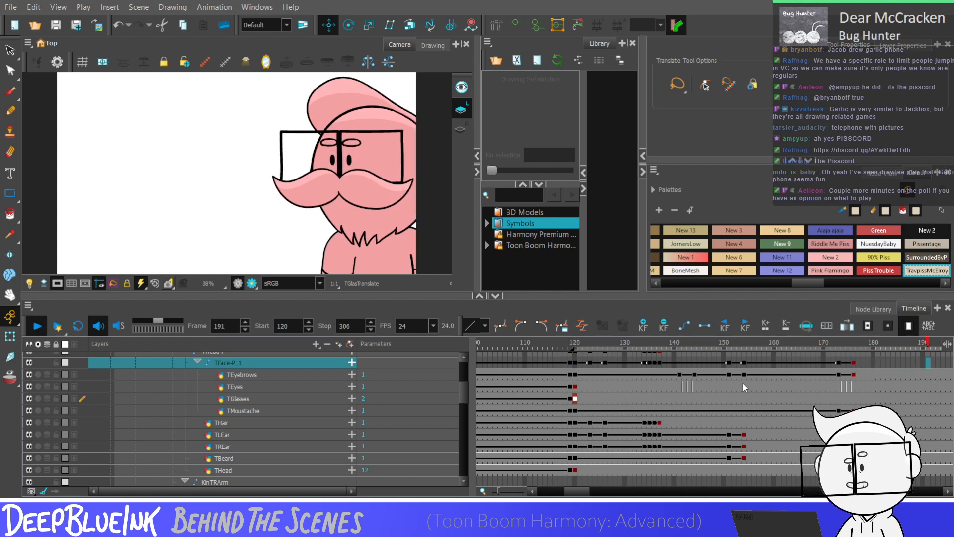
Set the TEyebrows drawing substitution to 16 at frame 175 and play back the change from frame 171
click(844, 376)
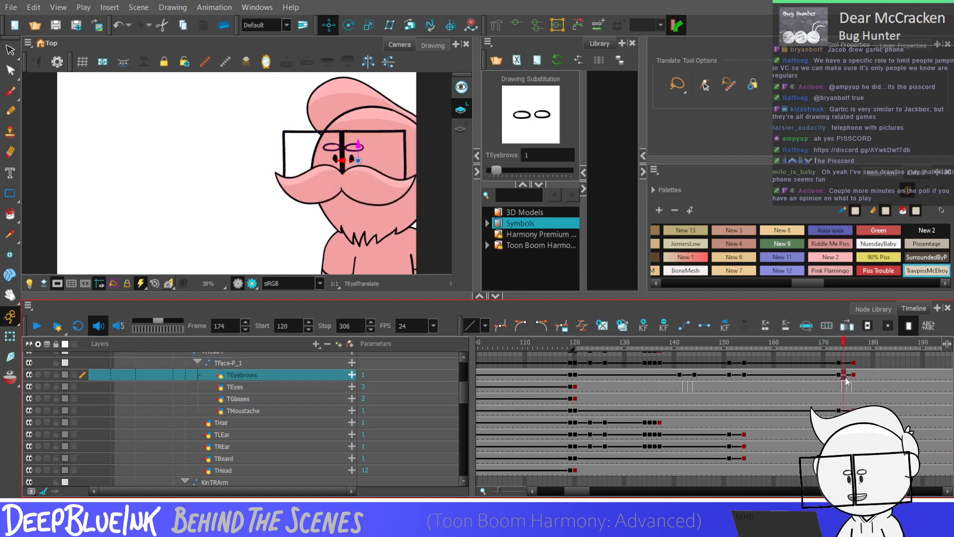
click(849, 379)
key(bracketright)
key(bracketright)
key(bracketright)
key(bracketright)
key(bracketright)
key(bracketright)
key(bracketright)
key(bracketright)
key(bracketright)
key(bracketright)
key(bracketright)
key(bracketright)
key(bracketright)
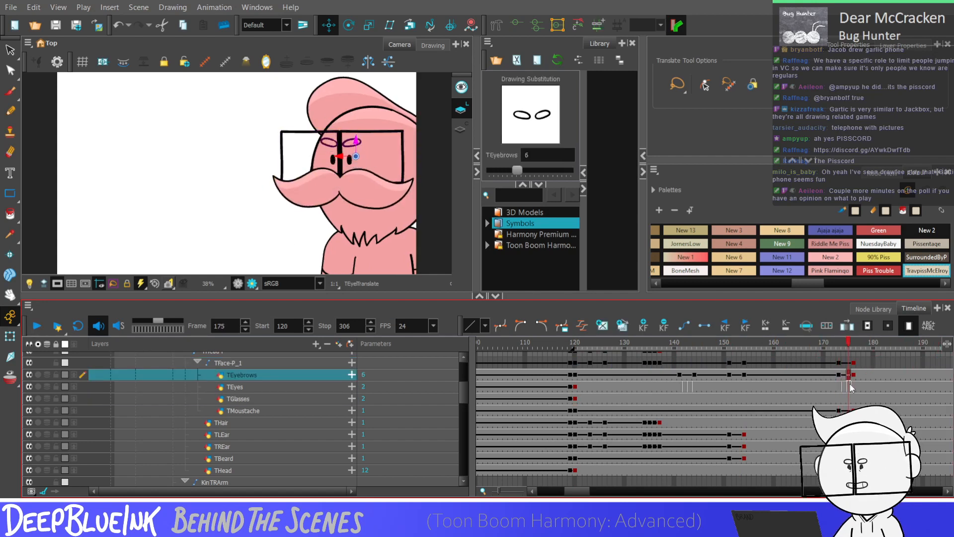
key(bracketright)
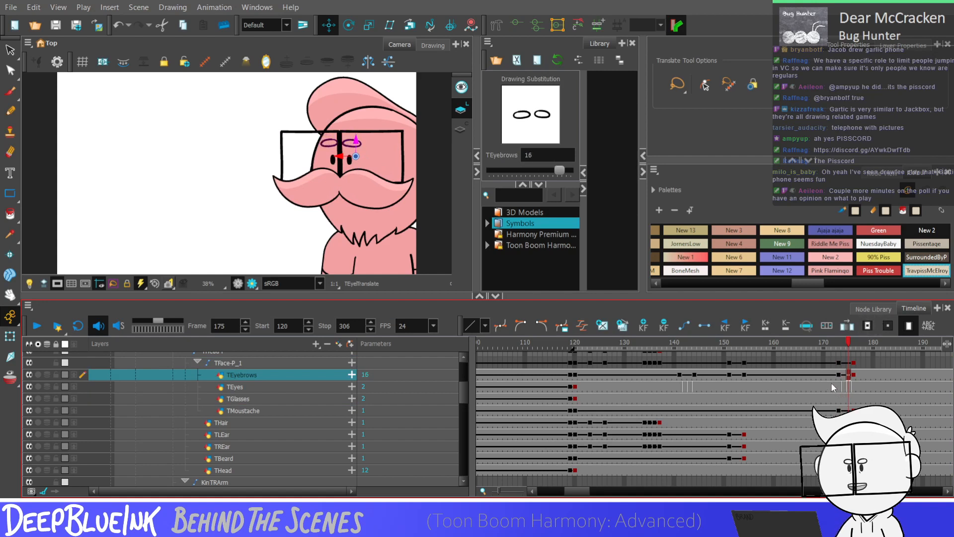
click(829, 376)
key(shift+Return)
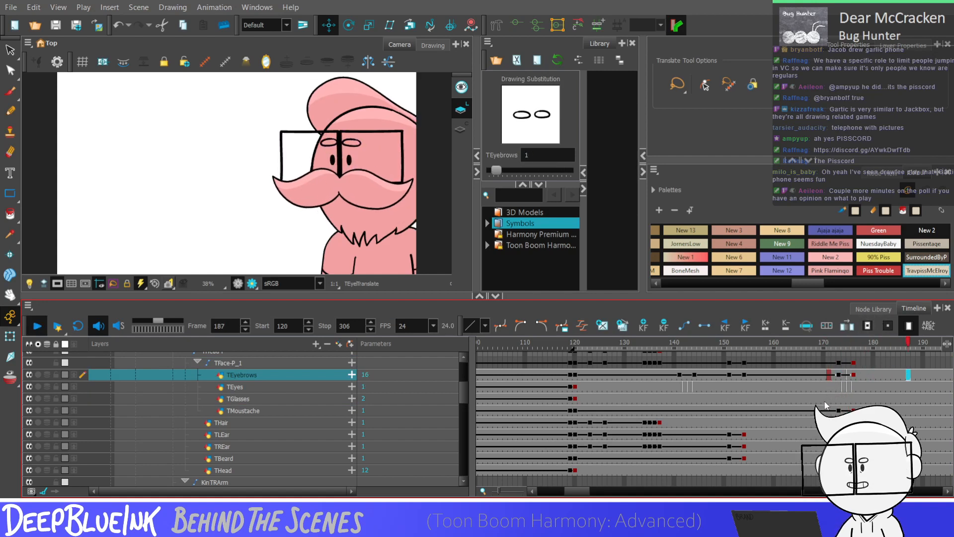
key(Return)
Set the TEyes drawing substitution to 9 at frame 180
click(864, 386)
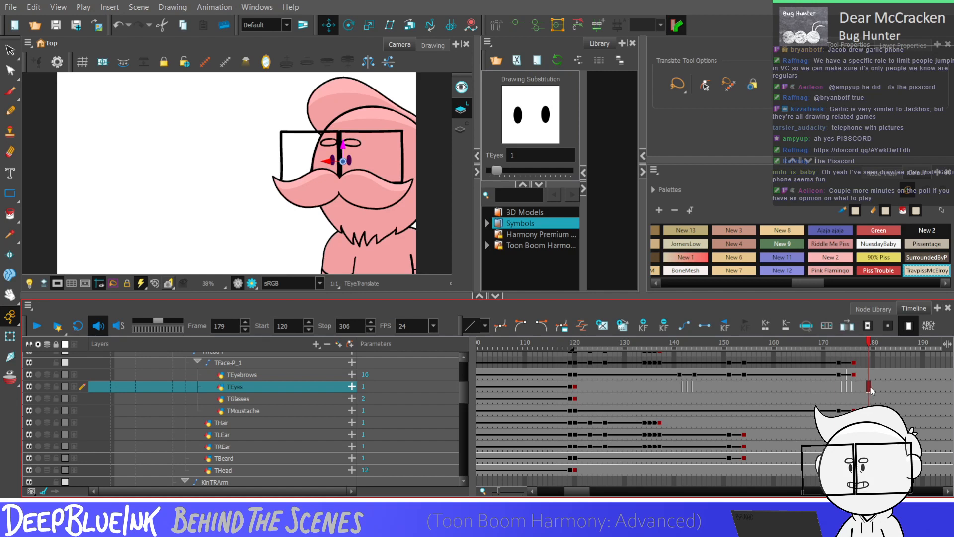
click(873, 387)
drag(497, 170, 534, 169)
click(586, 482)
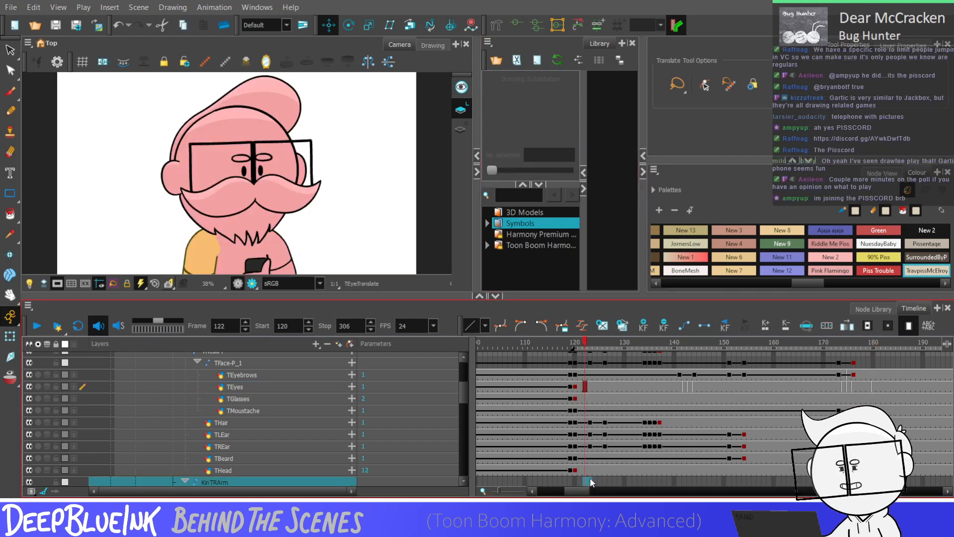
Copy the TEyes cells from frames 176–183 and repeat them starting at frame 184
drag(577, 491, 582, 491)
drag(764, 387, 798, 393)
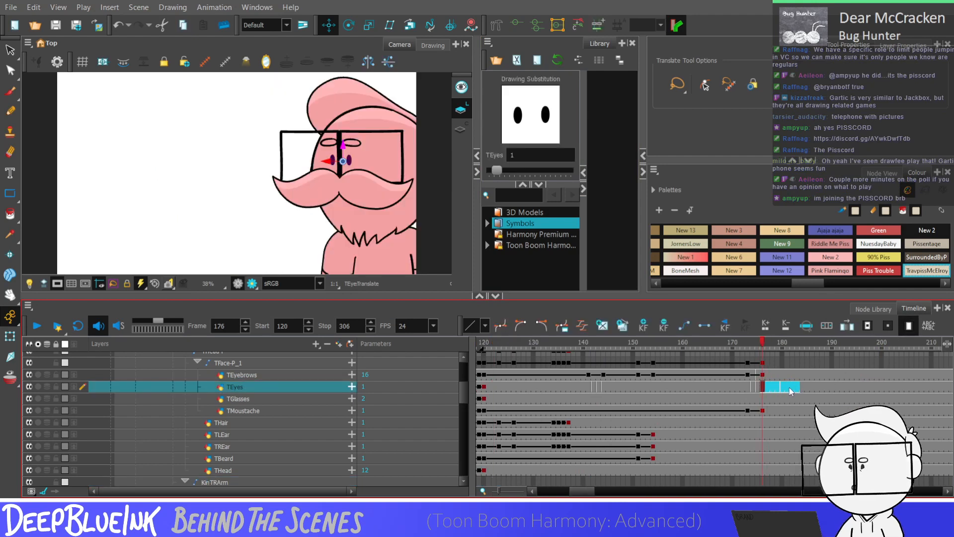
click(807, 388)
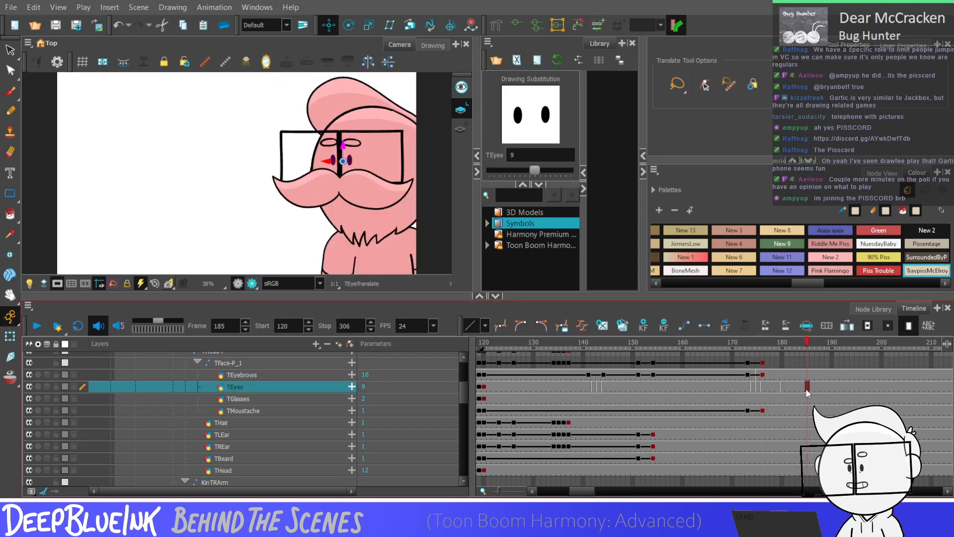
click(802, 387)
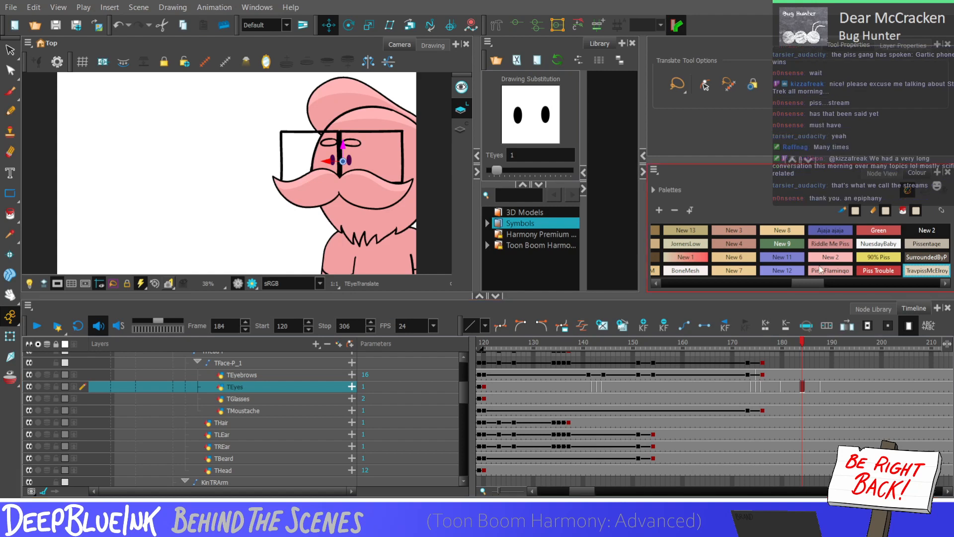
Play back the dialogue from frame 187 to find the next face change, and keyframe TFace-P_1 at frame 229
click(743, 389)
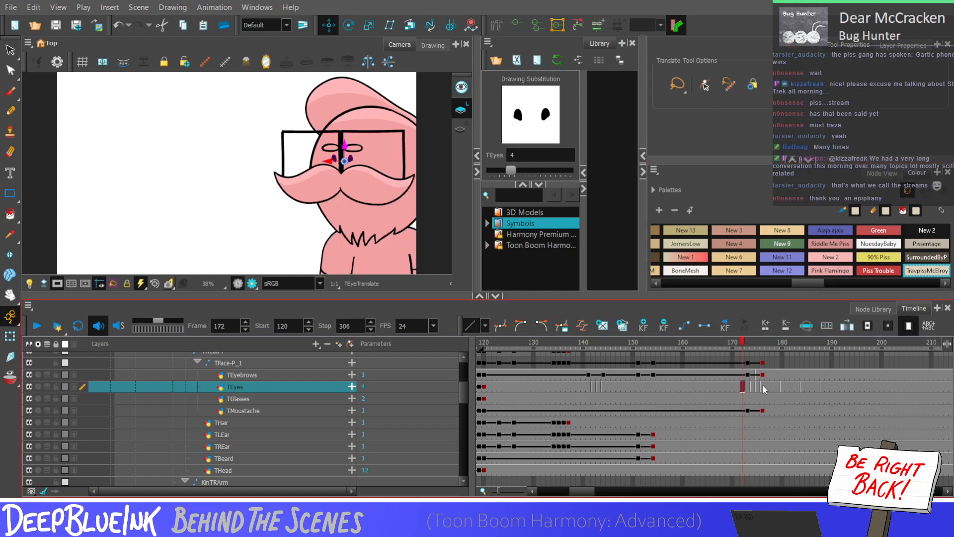
drag(764, 389, 834, 389)
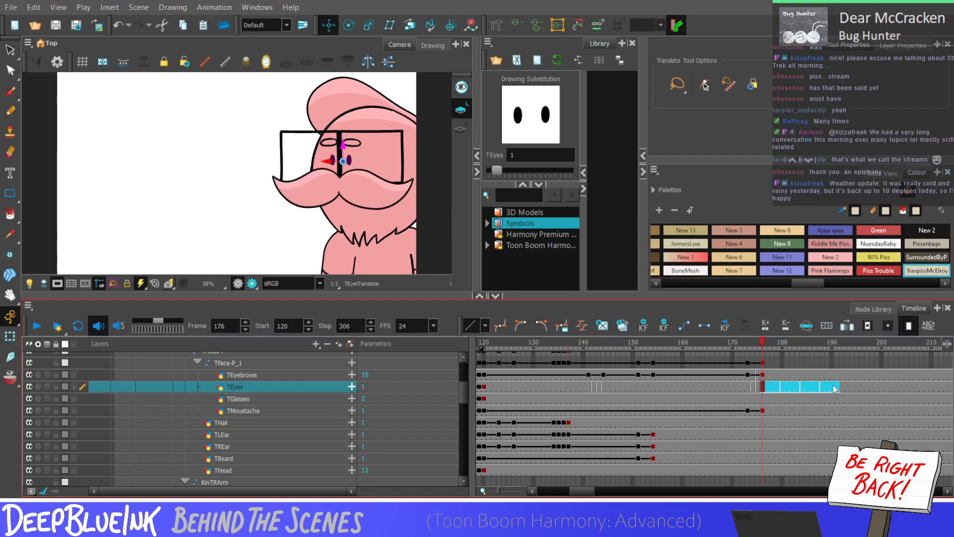
drag(582, 492, 604, 497)
key(Return)
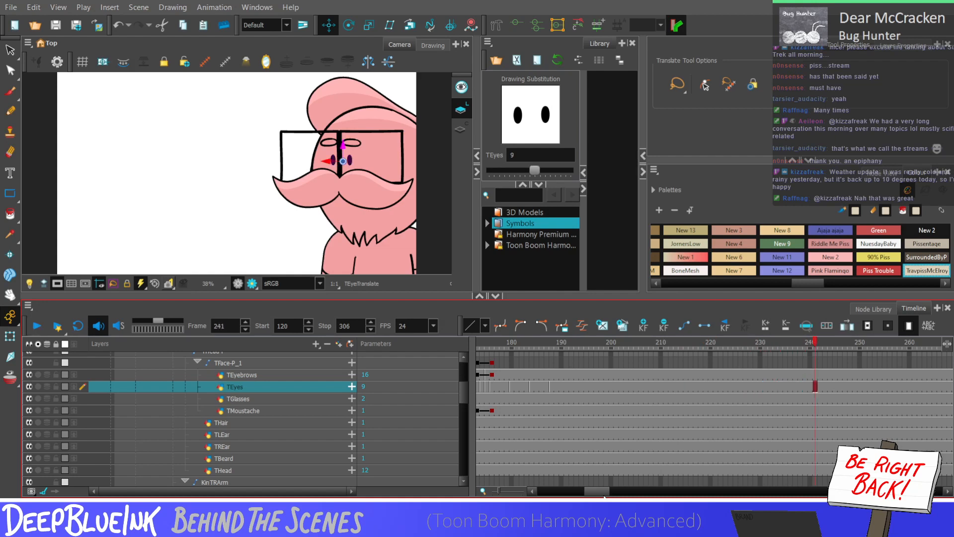
click(561, 387)
key(Return)
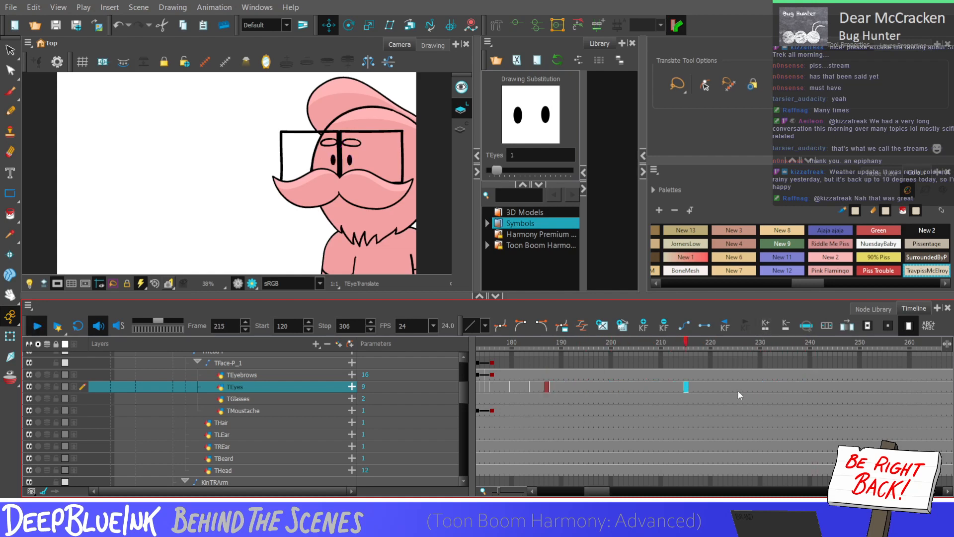
key(Return)
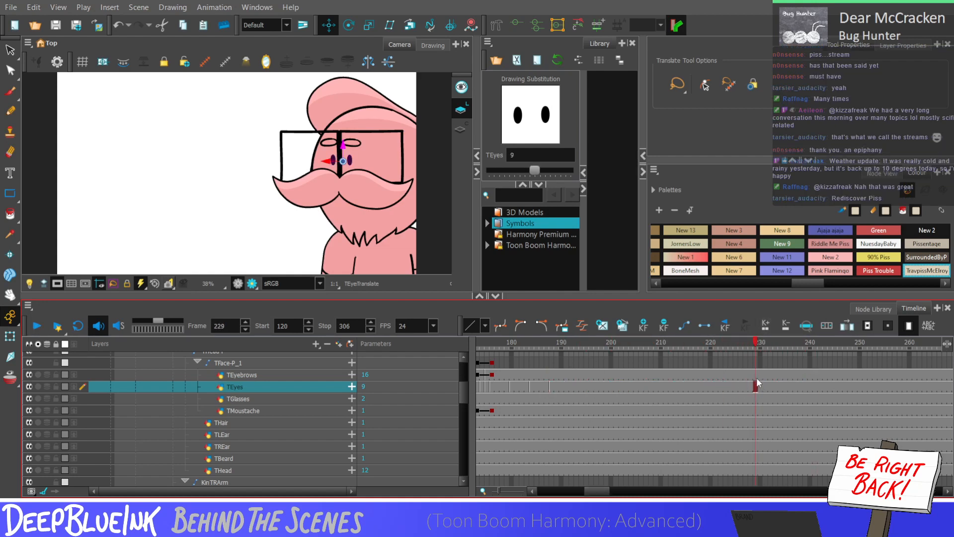
click(757, 375)
key(b)
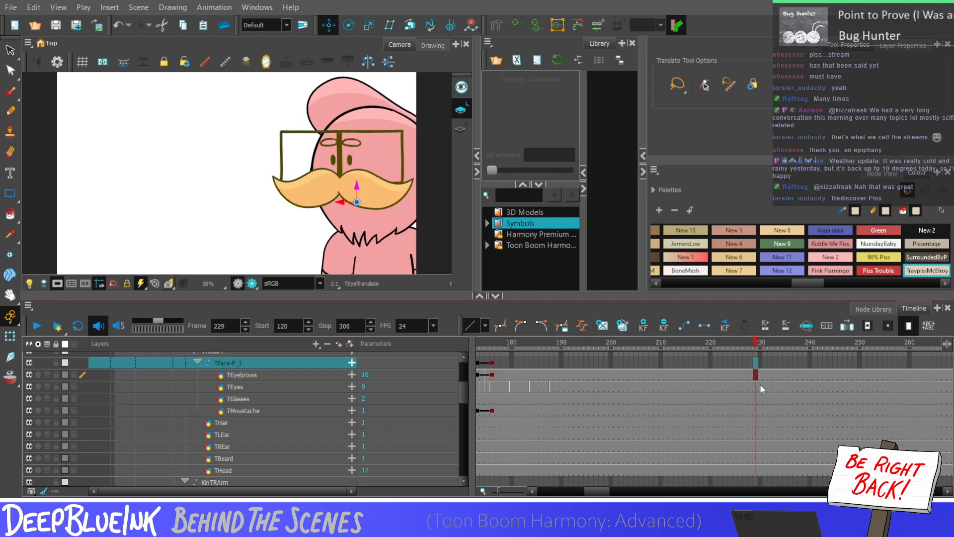
Repeat the TEyes cells from frames 176–183 end to end from frame 192 up to frame 229, and play back the result
click(491, 387)
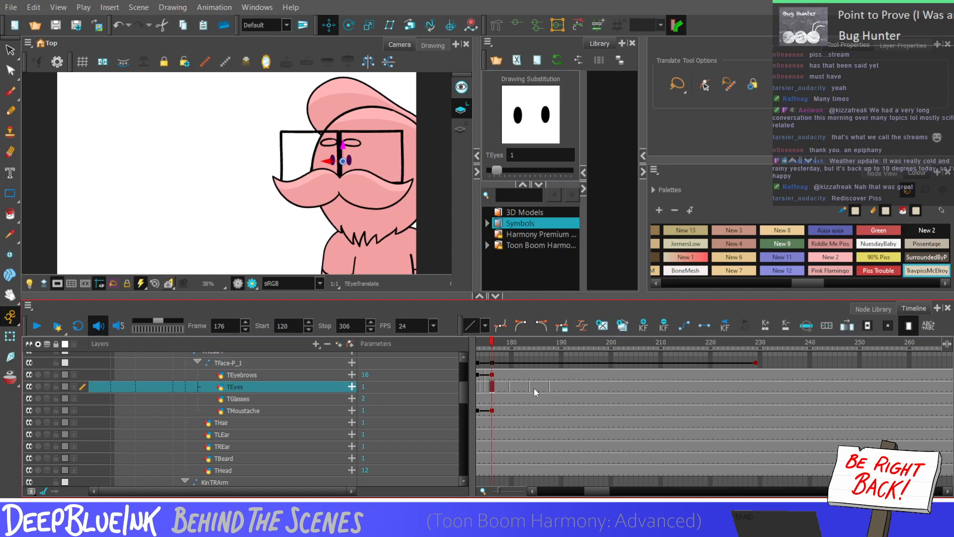
click(571, 387)
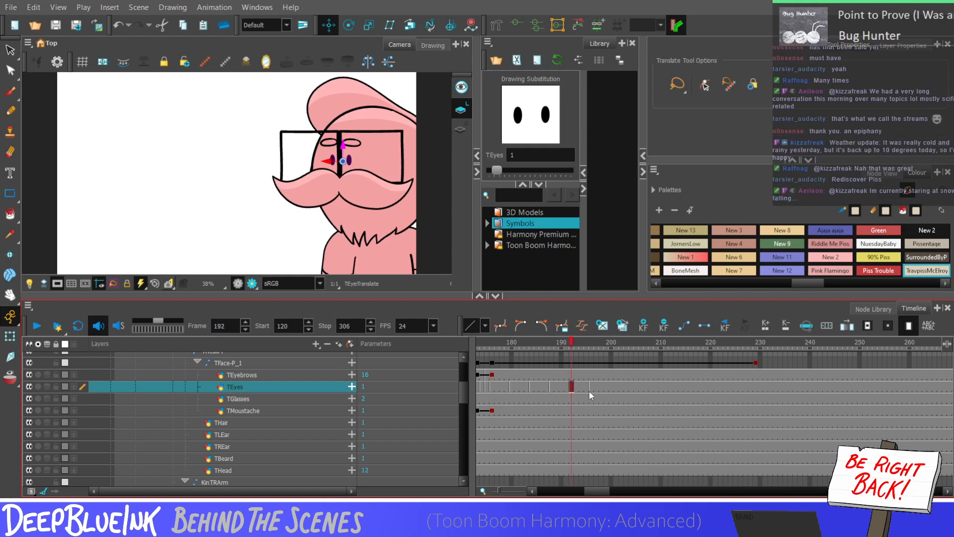
click(611, 387)
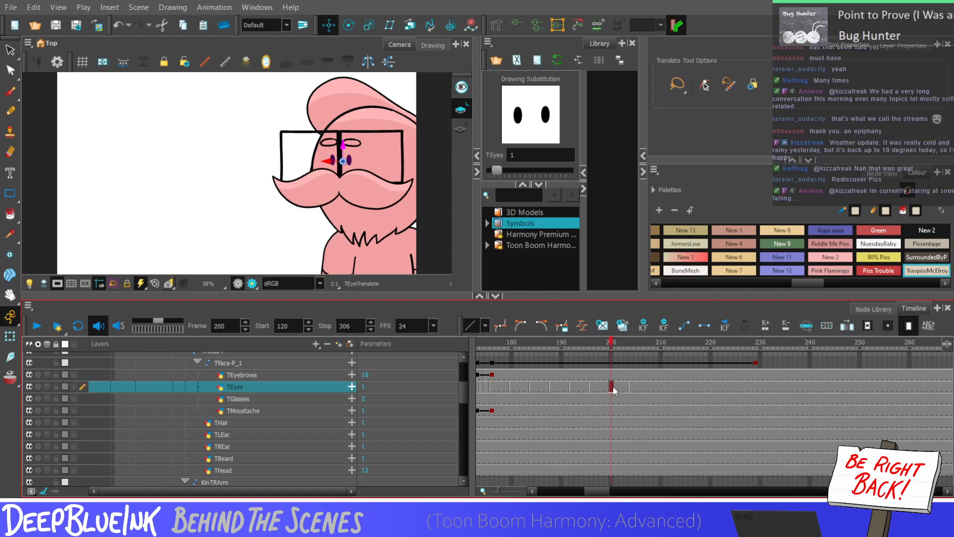
click(651, 387)
click(691, 387)
click(755, 387)
click(493, 386)
key(shift+Return)
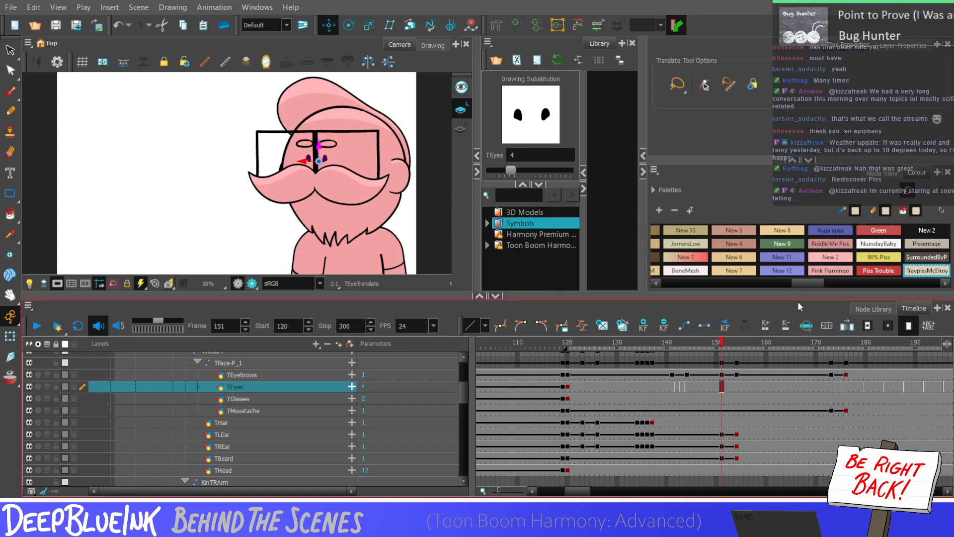
Rename the colour swatch New 5 to Rediscover Piss and select the SurroundedByP swatch
click(811, 282)
drag(810, 282, 824, 284)
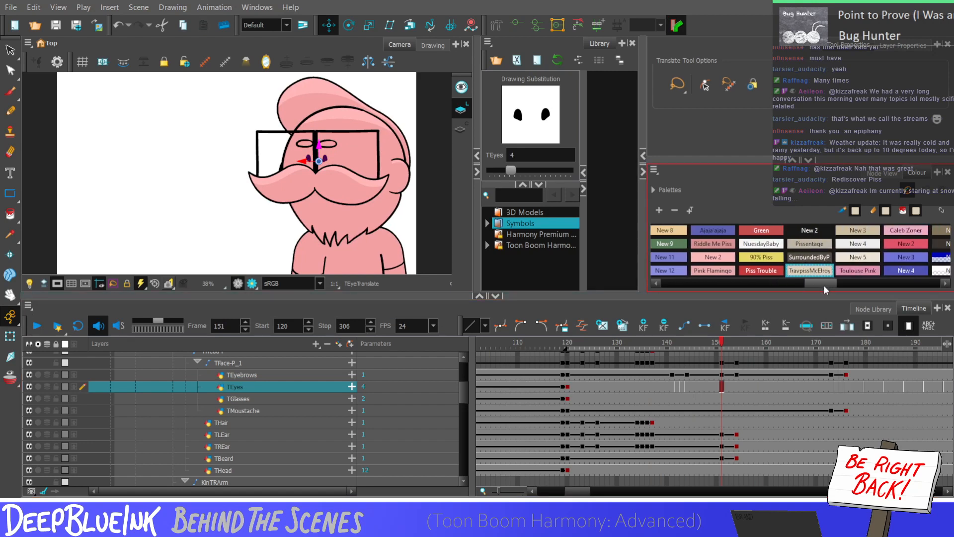
double_click(835, 257)
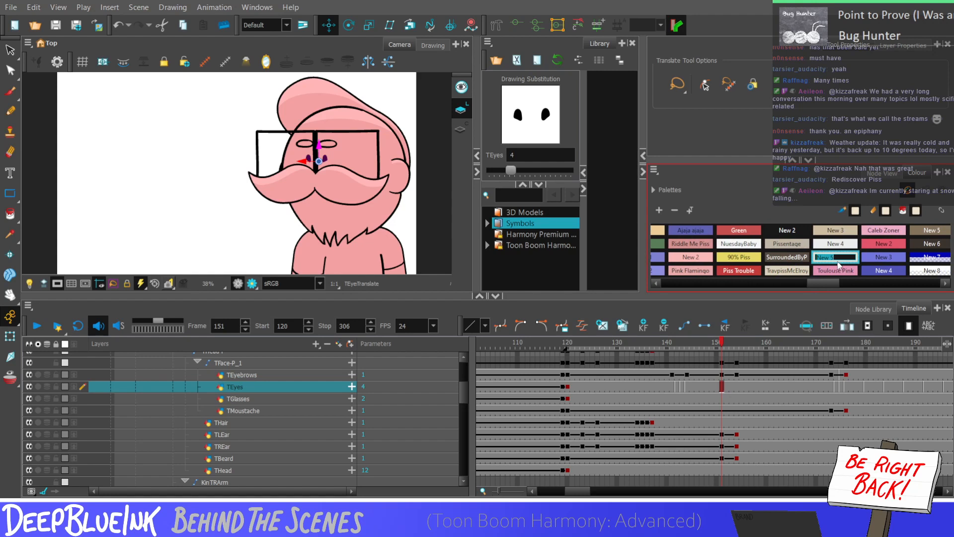
text(B)
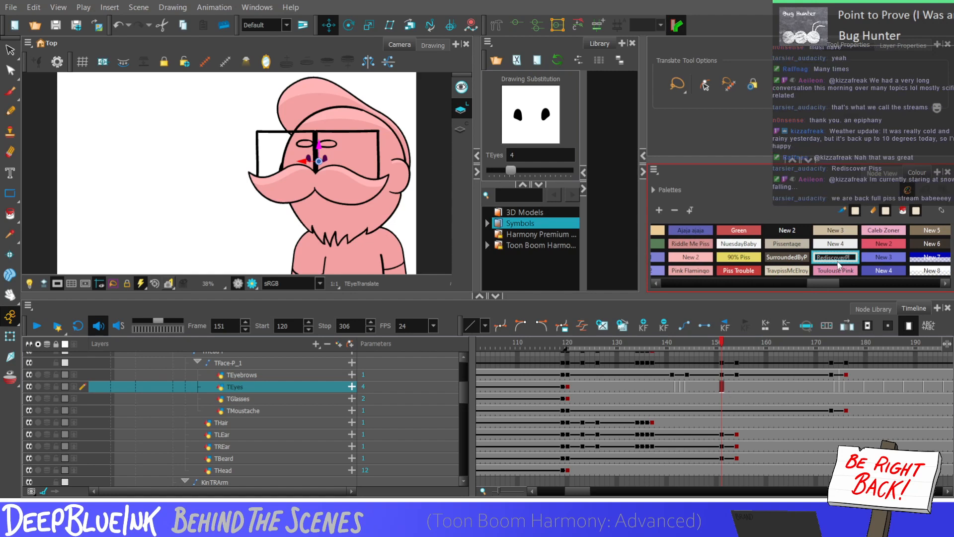
text(iss)
key(Tab)
click(806, 260)
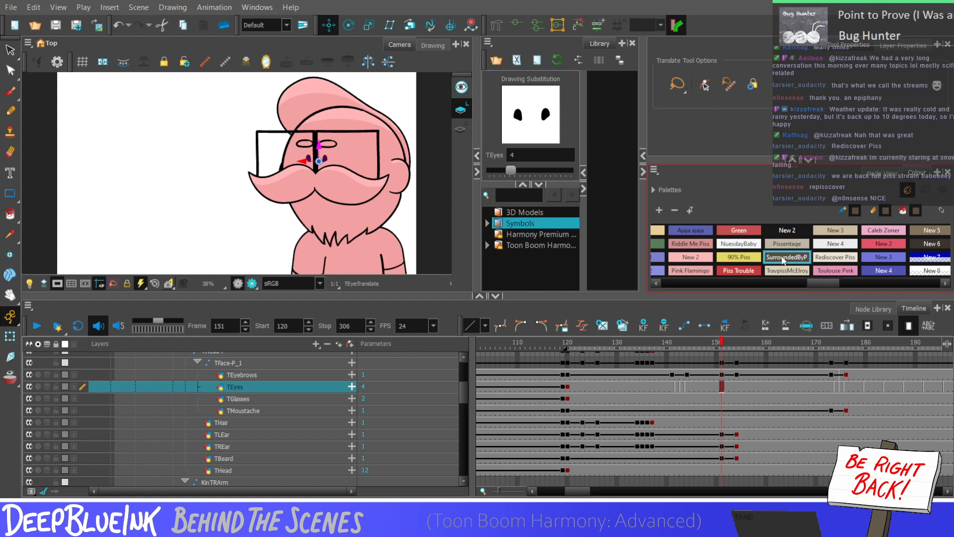
Play back the scene from frame 120 past frame 200 to review the repeated eye drawings
click(722, 434)
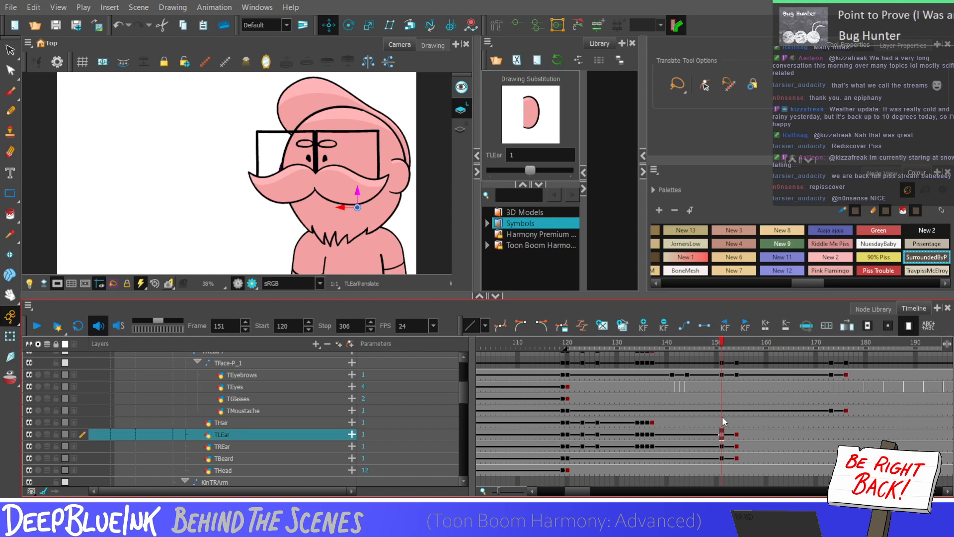
key(shift+comma)
key(Return)
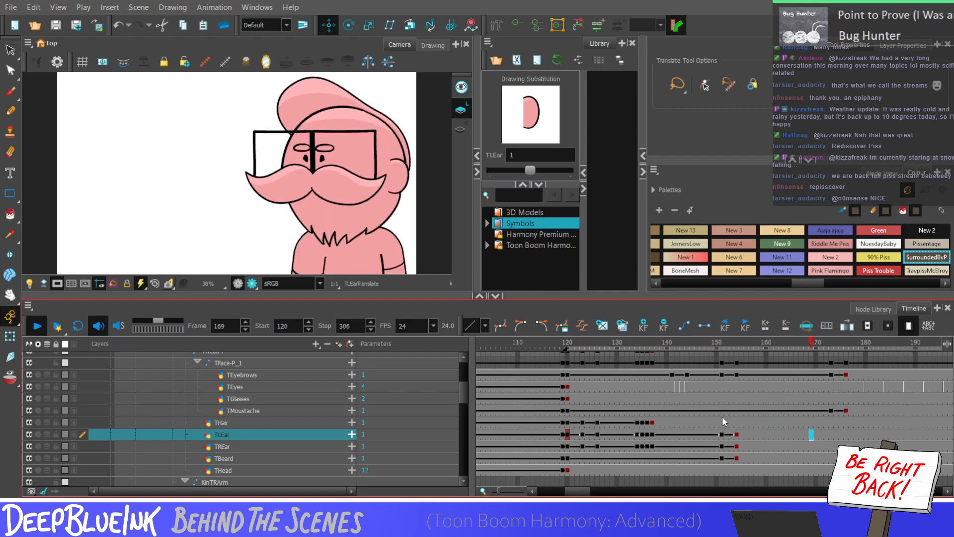
key(Return)
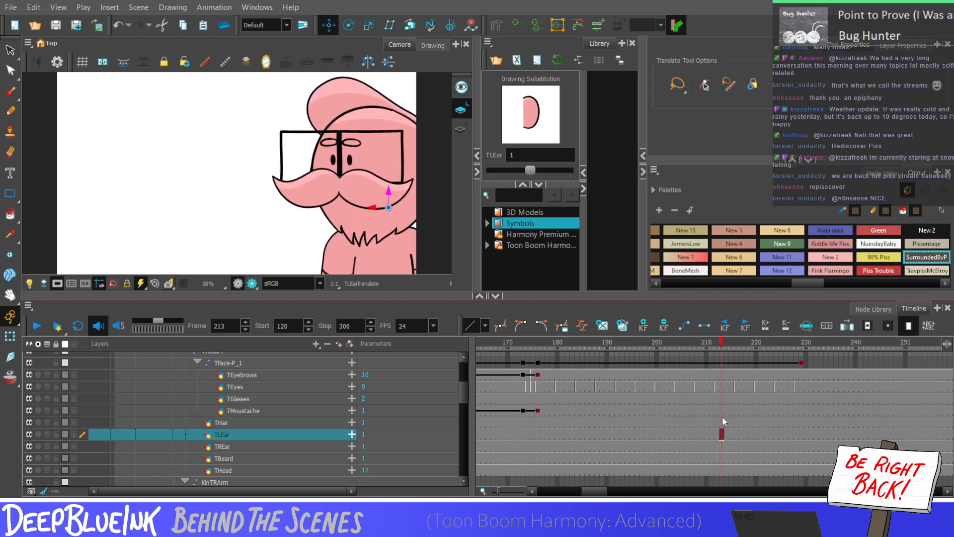
Keyframe TEyes at frames 195 and 198 with a slight rightward shift at 198, and paste those keyframes at frame 210
click(632, 387)
click(648, 388)
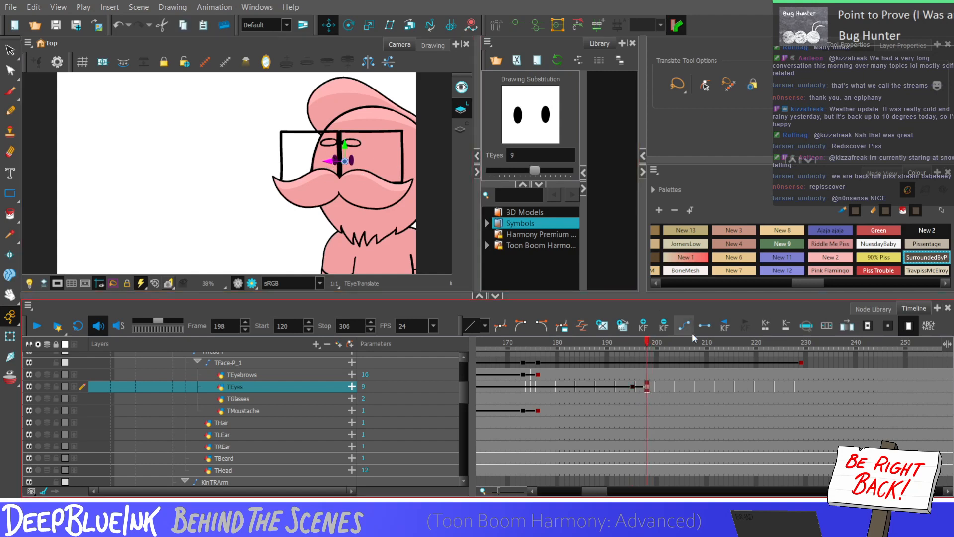
click(885, 327)
click(706, 384)
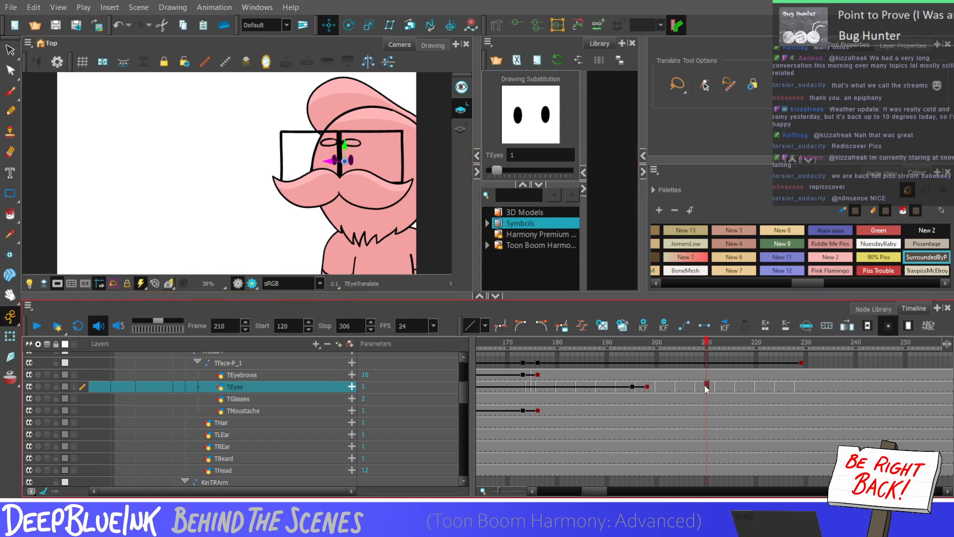
key(ctrl+v)
Select the TEyes keyframes from frame 195 to 213 and play back the eye movement from frame 188
click(632, 388)
drag(633, 387, 725, 401)
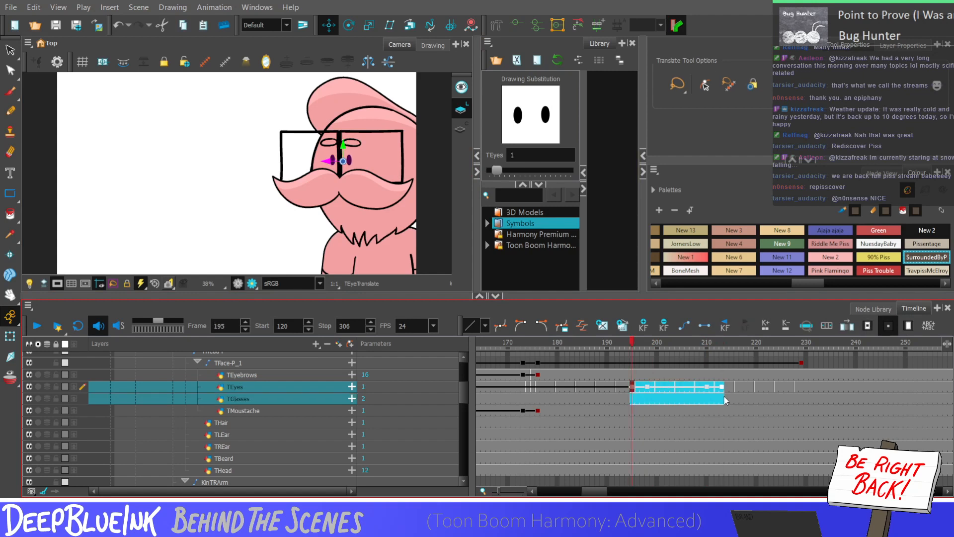
click(598, 386)
key(Return)
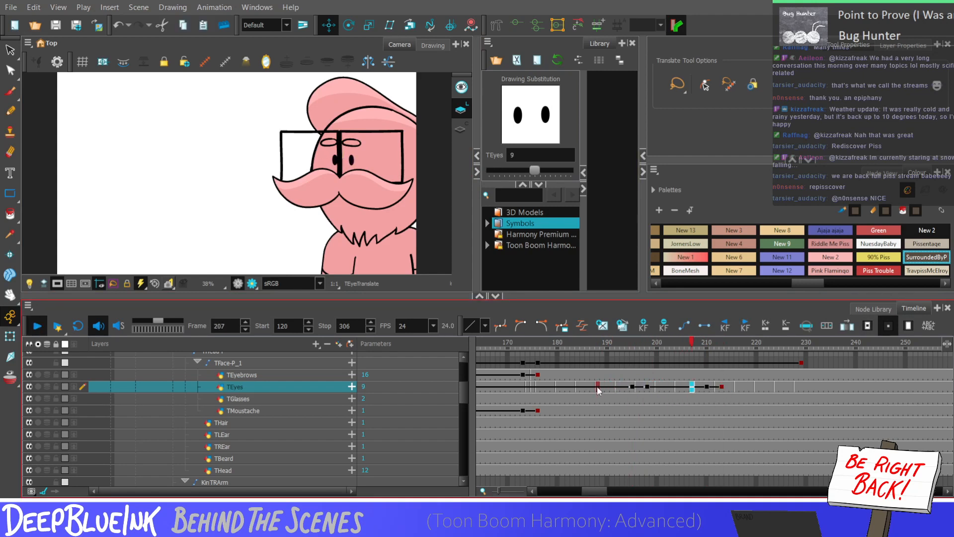
Examine the existing THead-P, face, hair and ear keyframes between frames 134 and 229
click(803, 354)
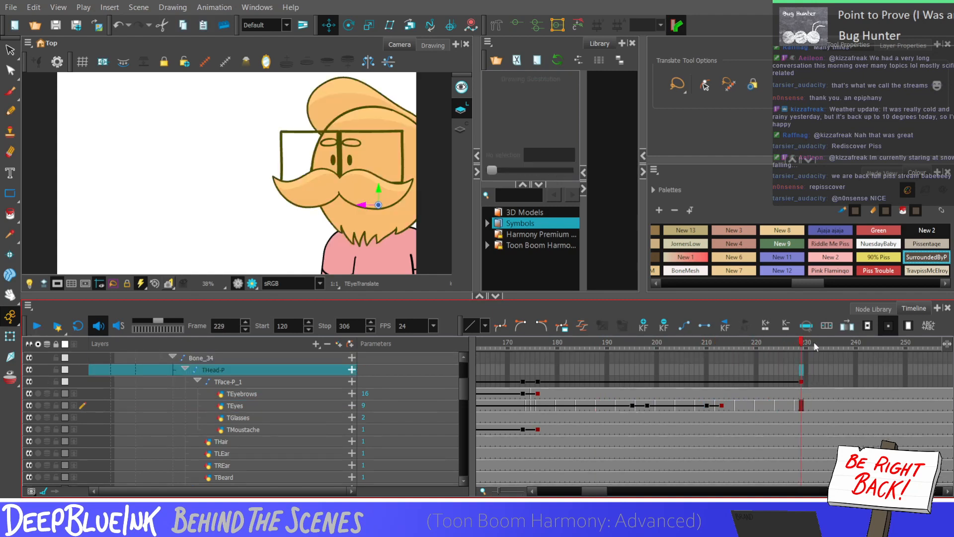
key(F6)
drag(608, 492, 595, 492)
click(893, 393)
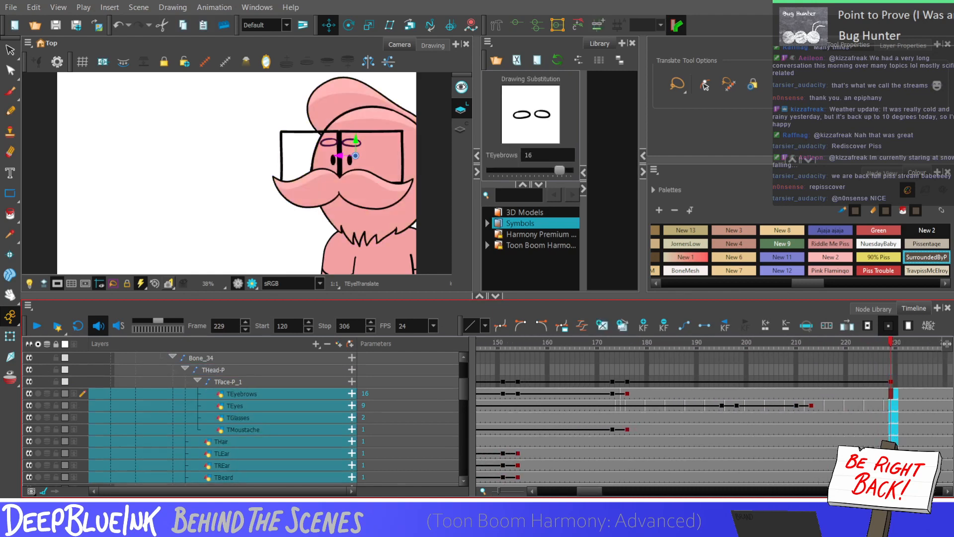
scroll(488, 392, up, 1)
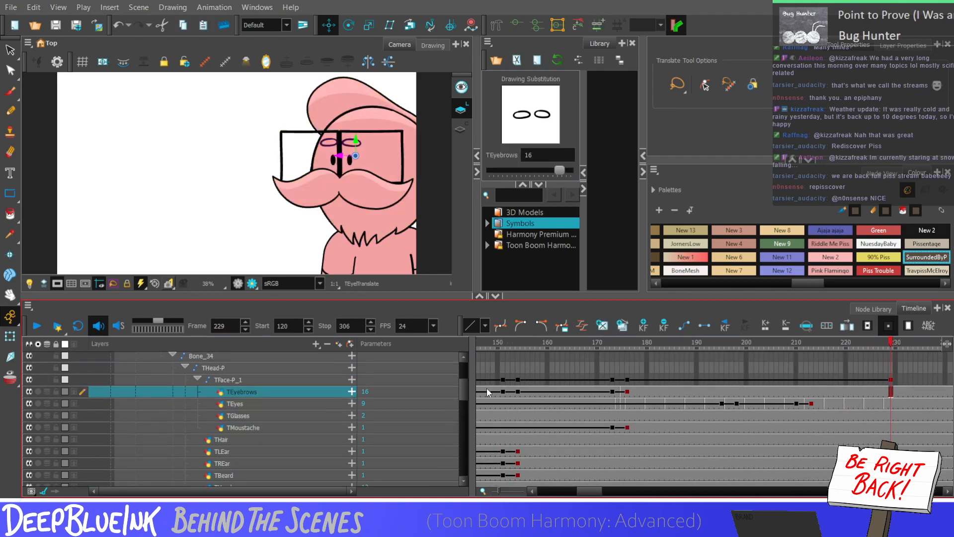
drag(599, 493, 593, 493)
click(529, 379)
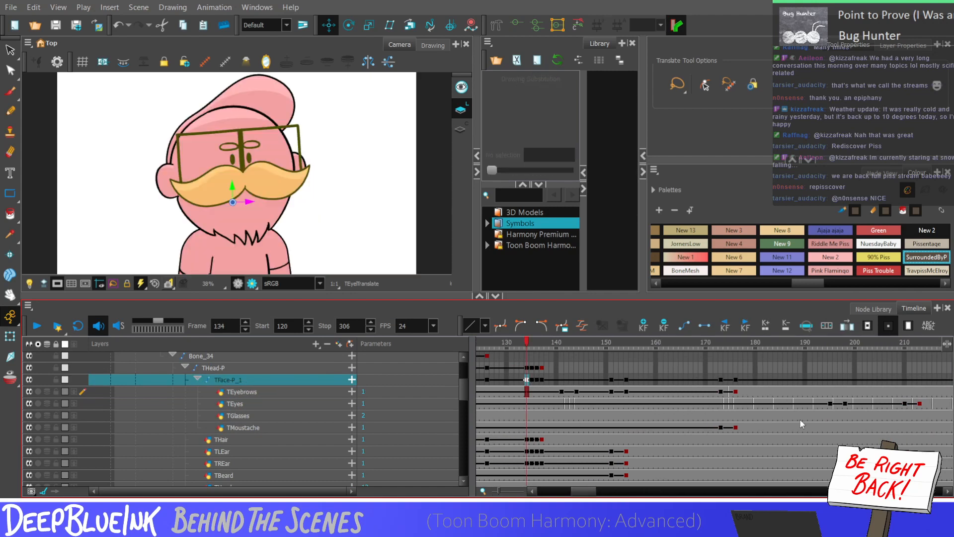
drag(593, 488, 596, 488)
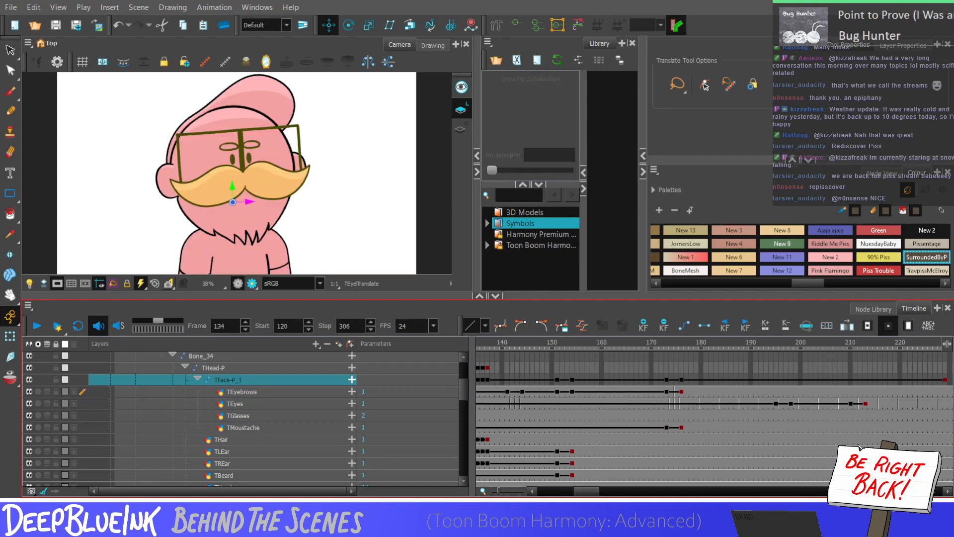
click(851, 439)
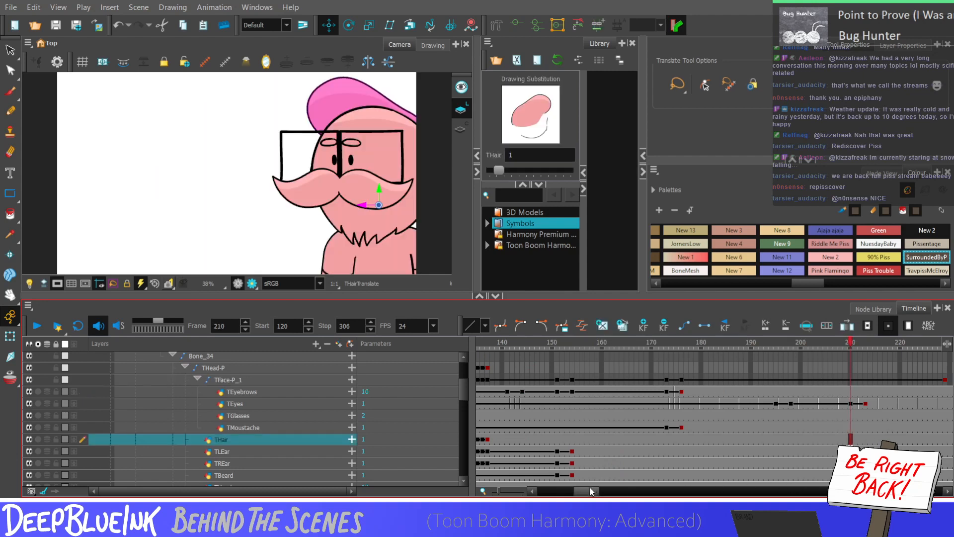
Keyframe THair, TLEar, TREar and THead-P at frame 229
drag(590, 488, 594, 489)
drag(864, 440, 864, 464)
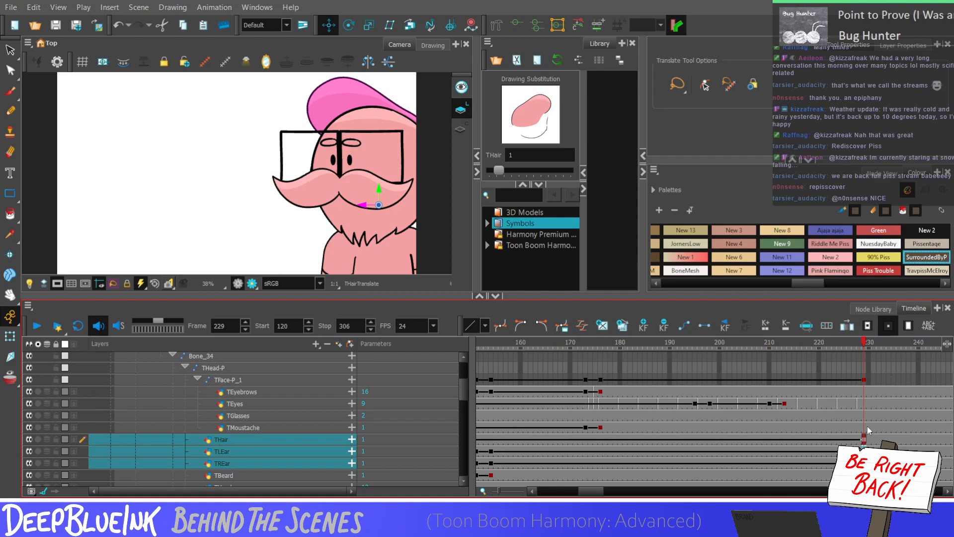
drag(596, 492, 591, 494)
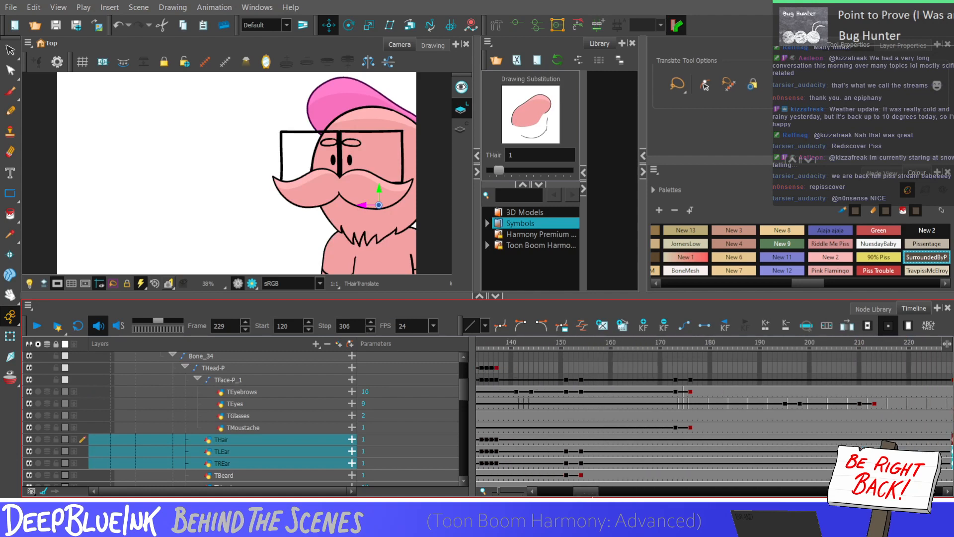
drag(592, 497, 600, 493)
click(828, 369)
key(F6)
click(828, 380)
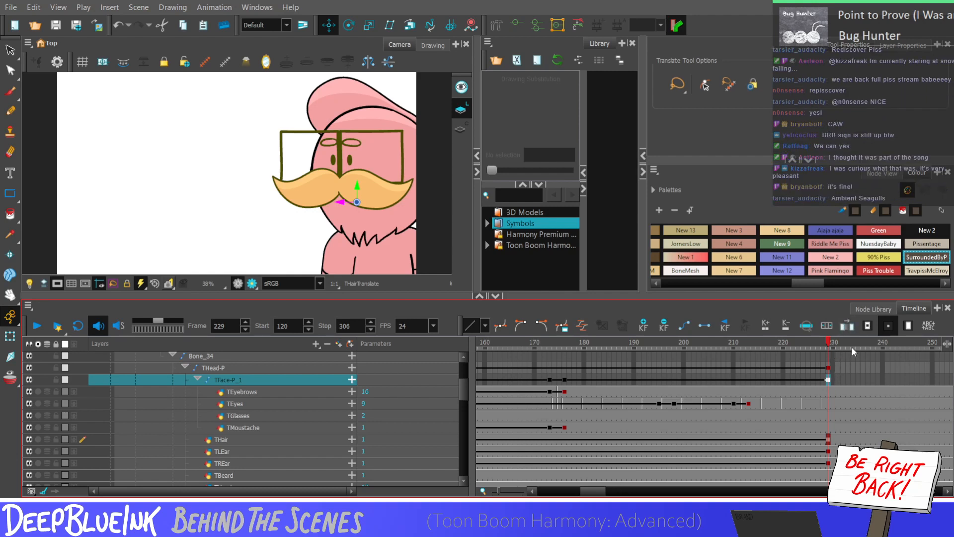
Keyframe THead-P and TFace-P_1 at frame 230 and nudge the head and face slightly to the right
click(833, 368)
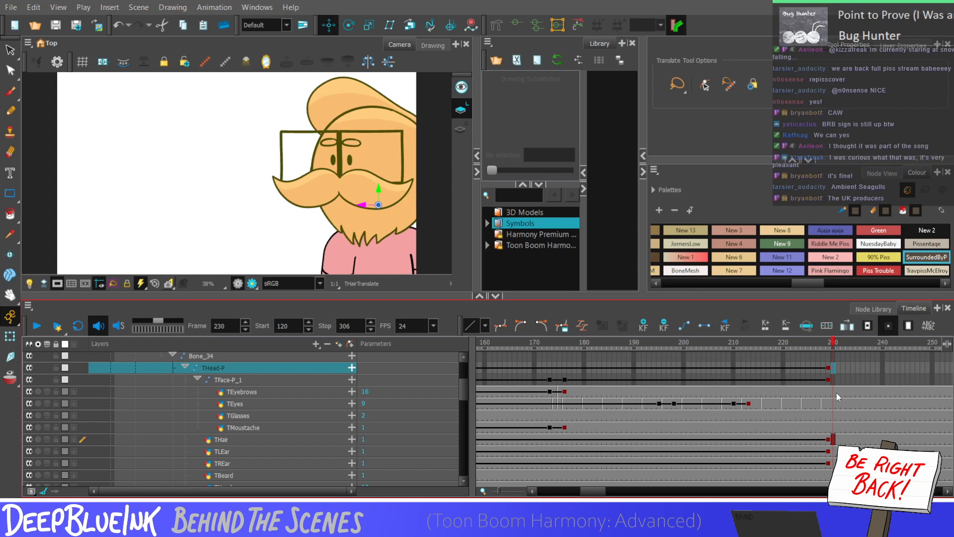
key(F6)
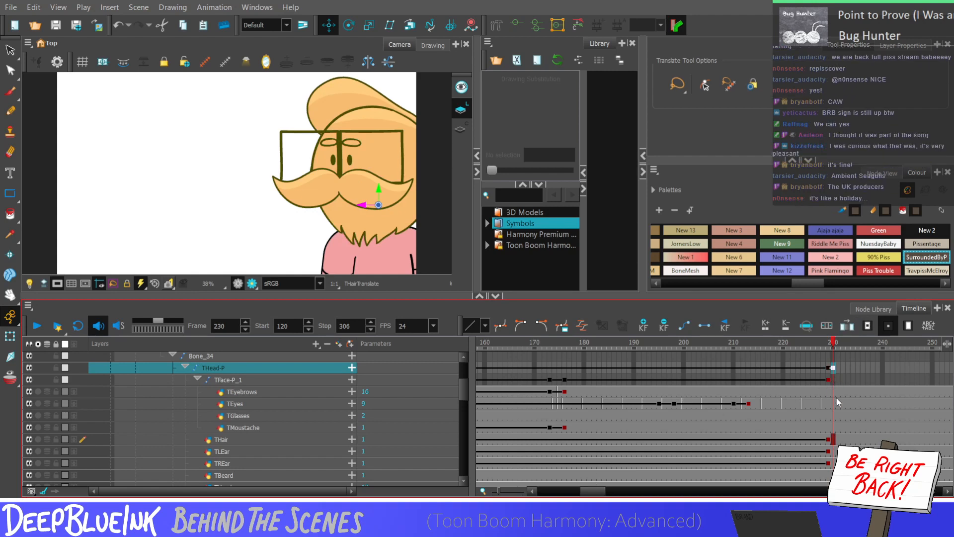
click(834, 378)
click(833, 372)
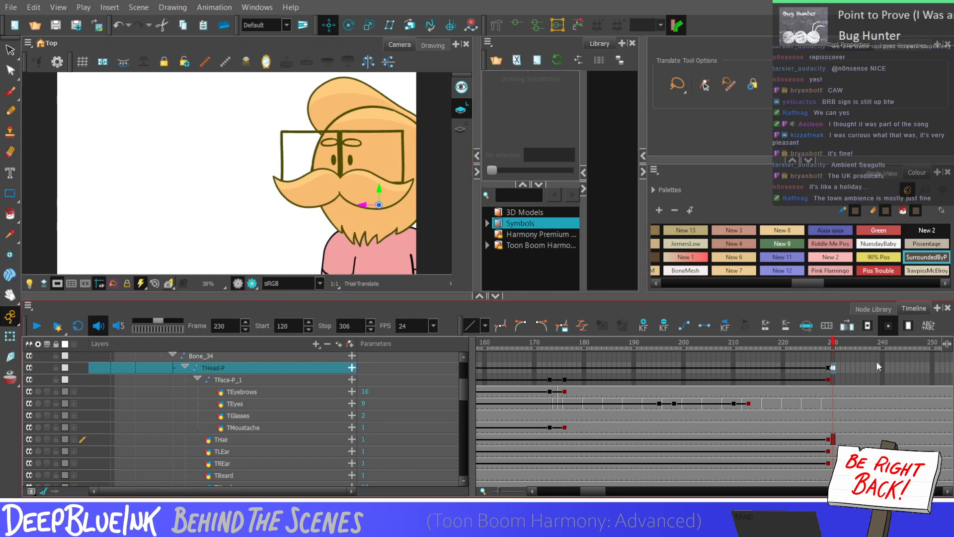
click(834, 379)
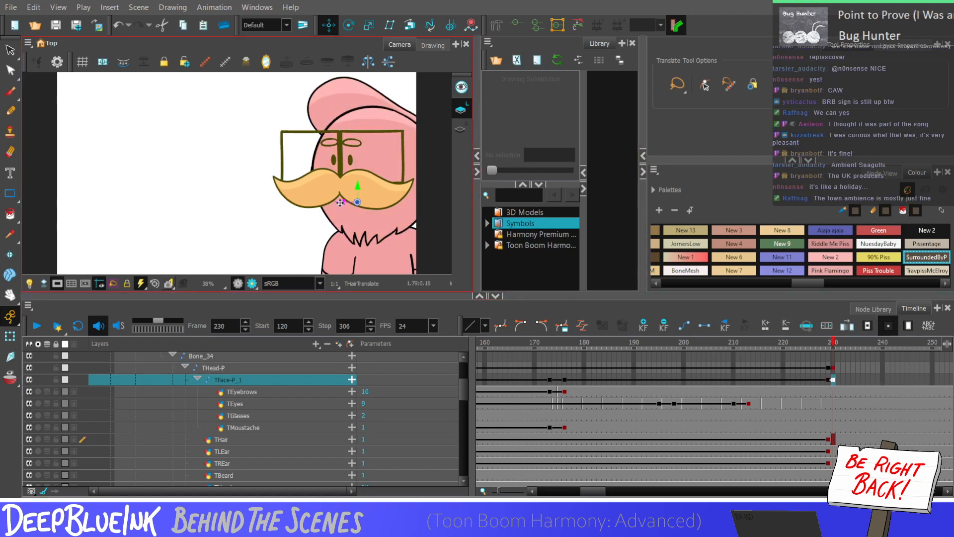
key(comma)
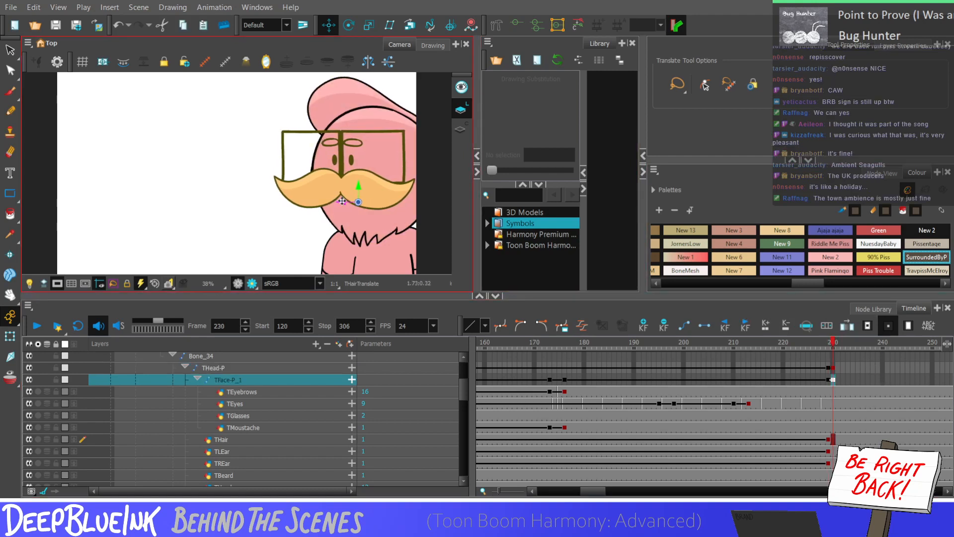
Keyframe THair, TLEar and TREar at frame 230 and offset the hair and ears slightly to suit the head shift
drag(834, 441, 833, 463)
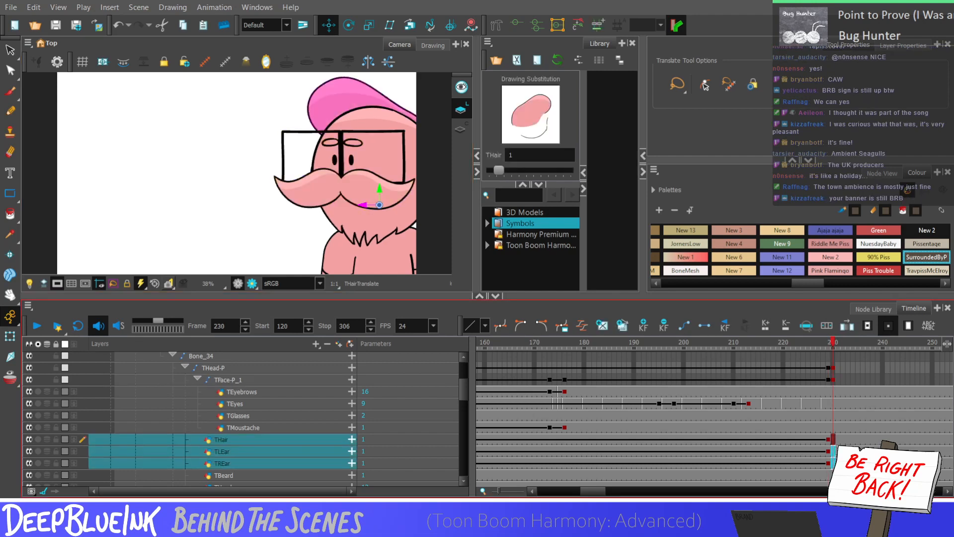
click(833, 439)
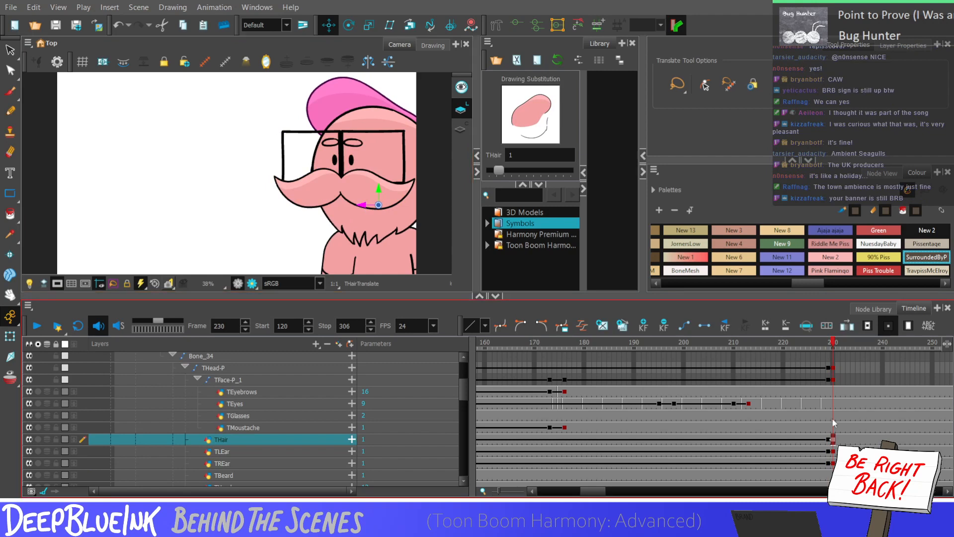
key(slash)
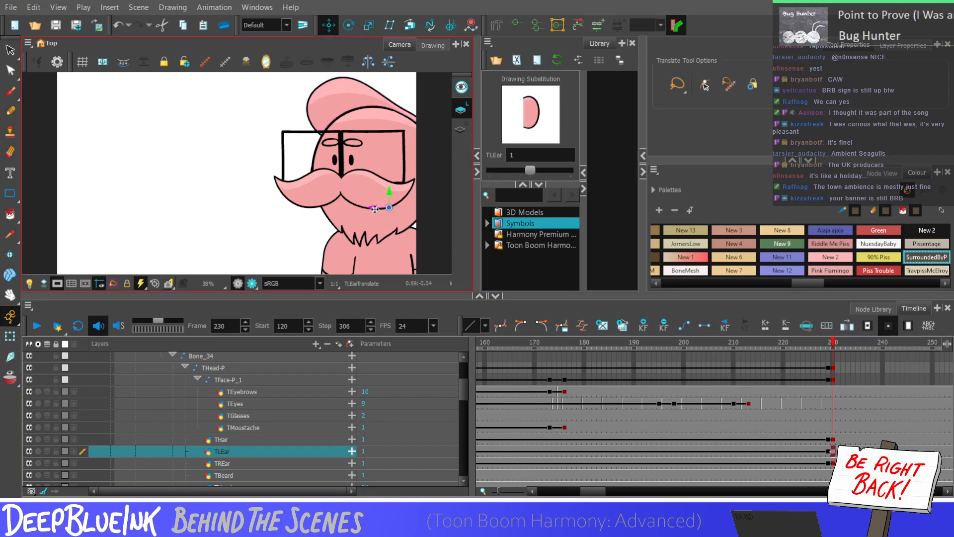
key(shift+2)
key(ctrl+z)
drag(374, 209, 355, 206)
click(833, 463)
key(Escape)
Keyframe Camera-P at frame 229 and paste its frame 134 keyframe at frame 232
scroll(597, 444, down, 10)
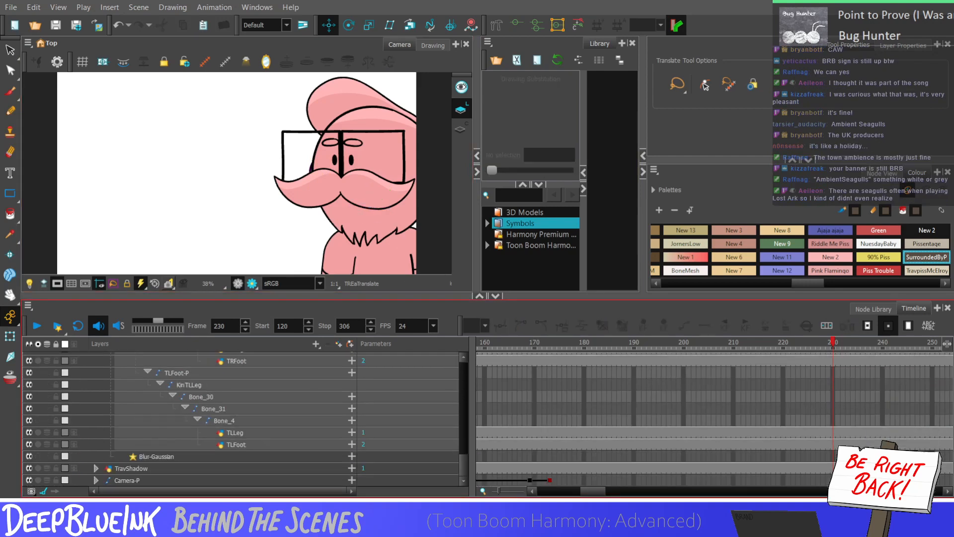
click(834, 480)
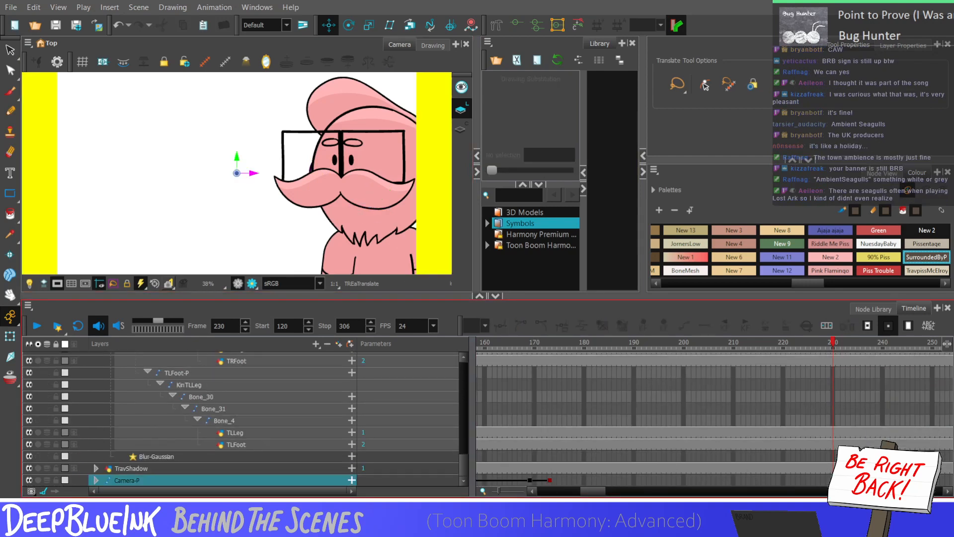
key(comma)
key(F6)
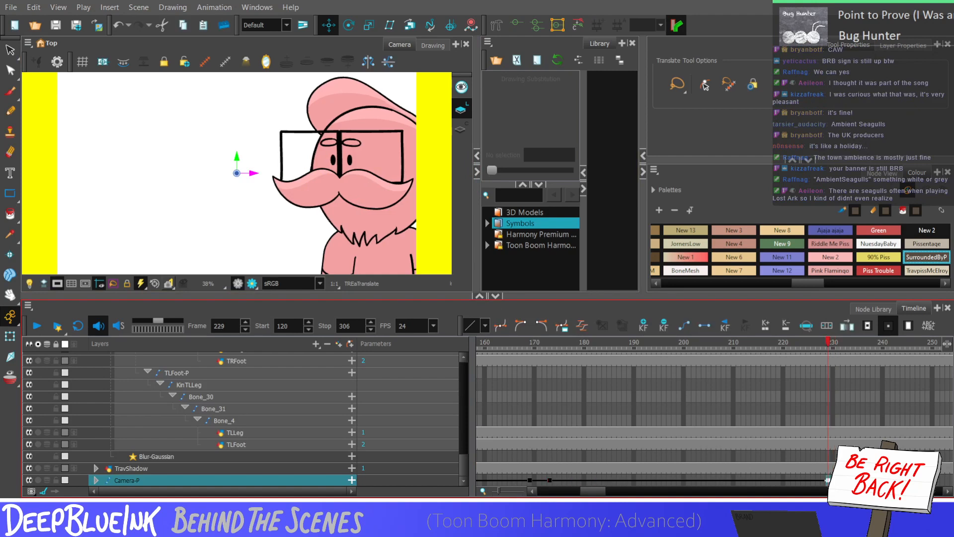
click(531, 480)
drag(600, 492, 587, 492)
click(590, 480)
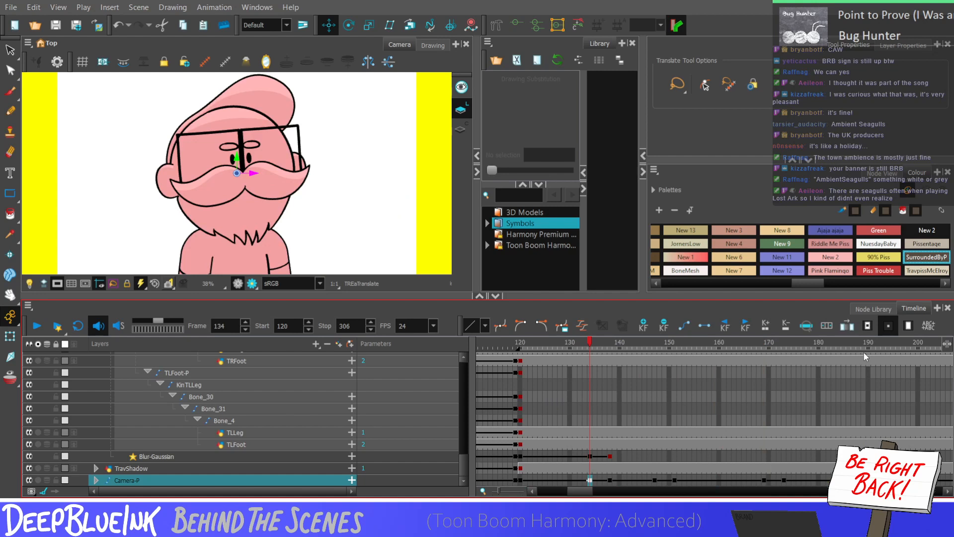
scroll(638, 491, right, 5)
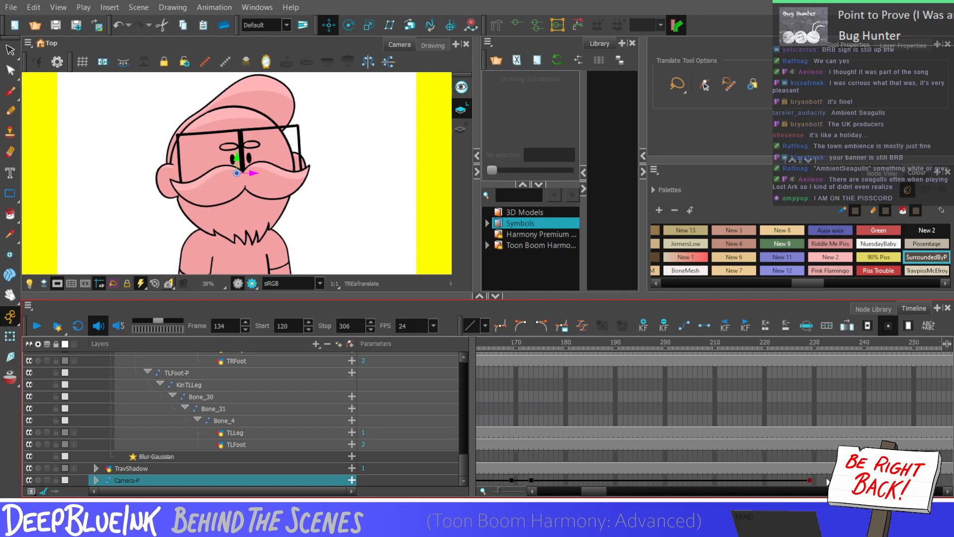
click(824, 480)
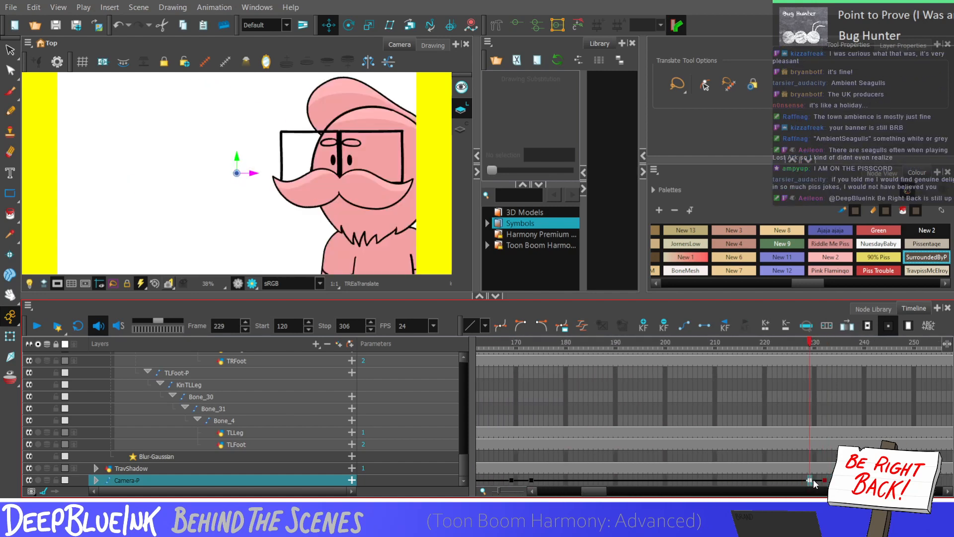
Rename the white colour swatch New 4 to AmbientSeagull
click(759, 432)
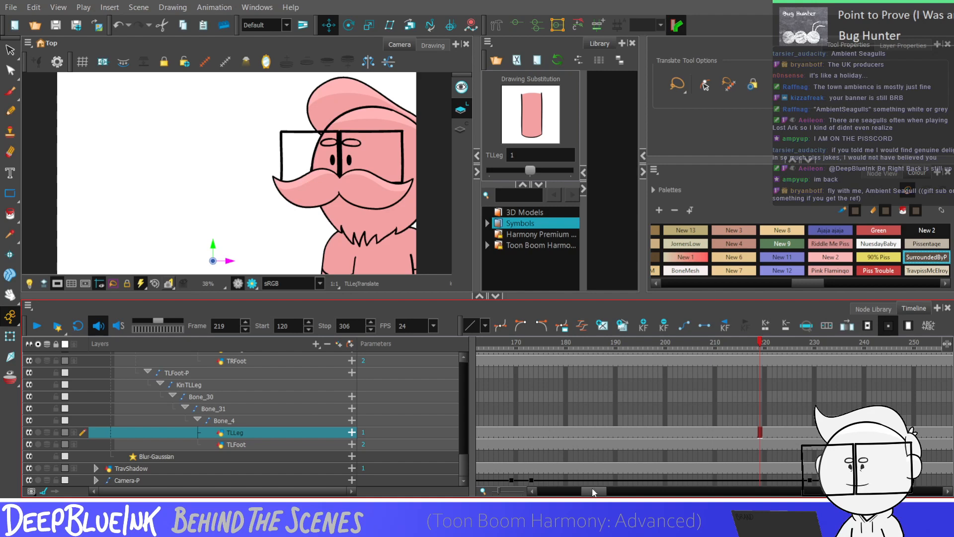
drag(804, 281, 822, 283)
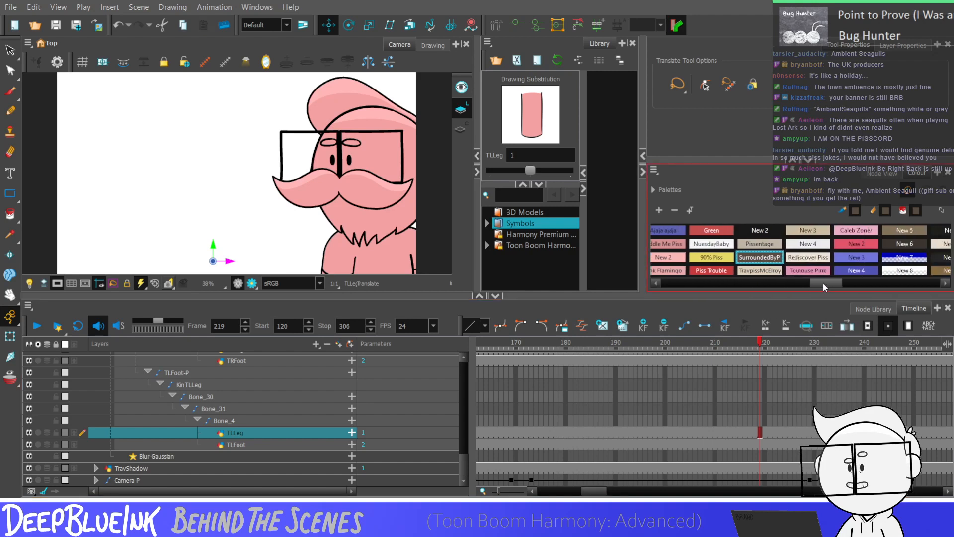
double_click(819, 246)
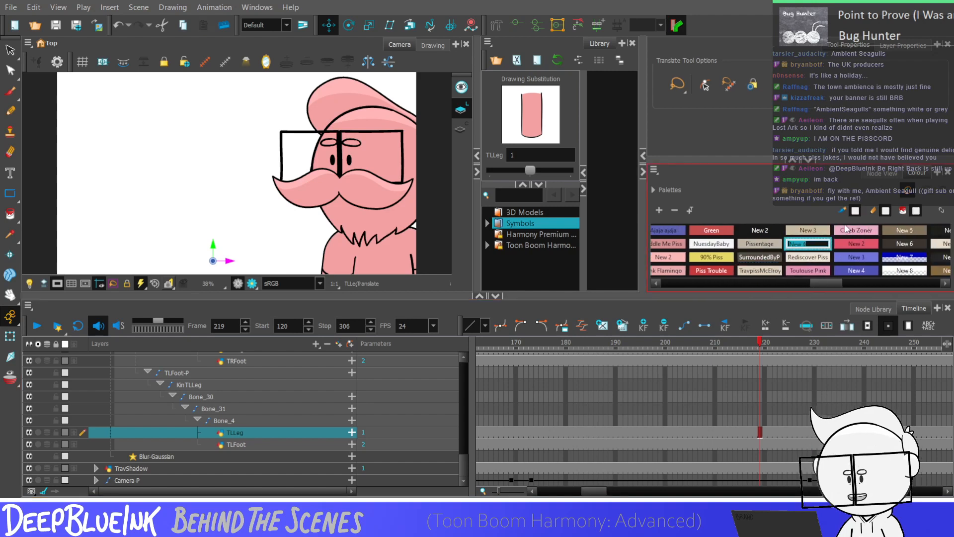
text(A)
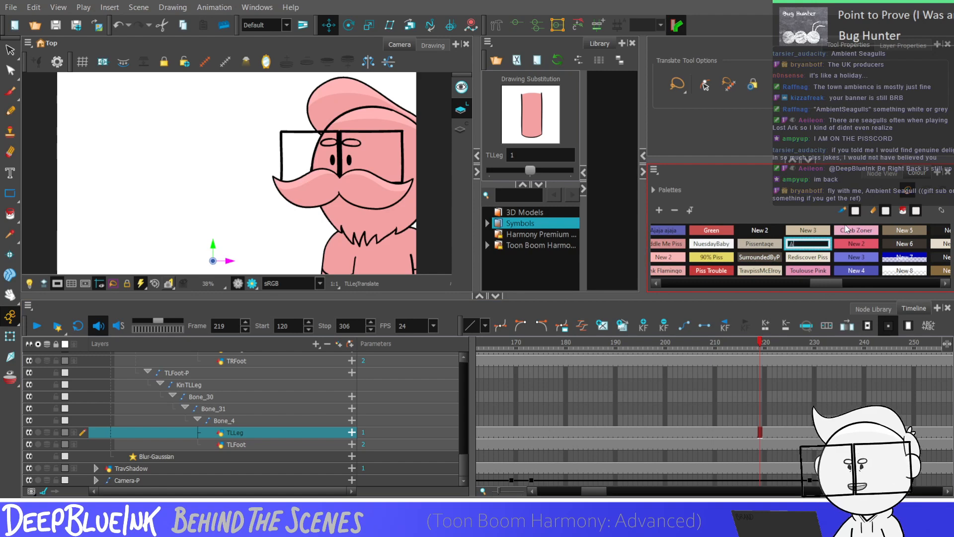
text(mbientSeagull)
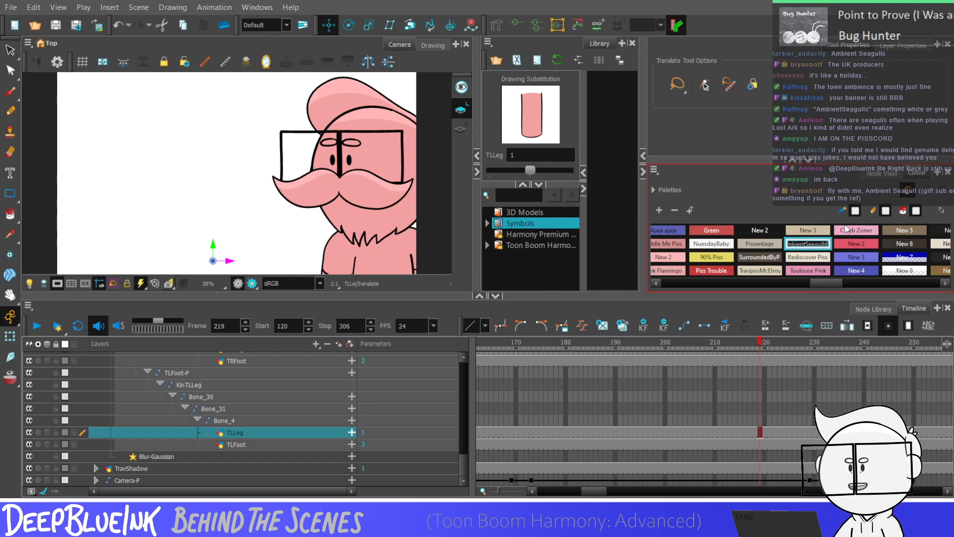
key(Tab)
key(Escape)
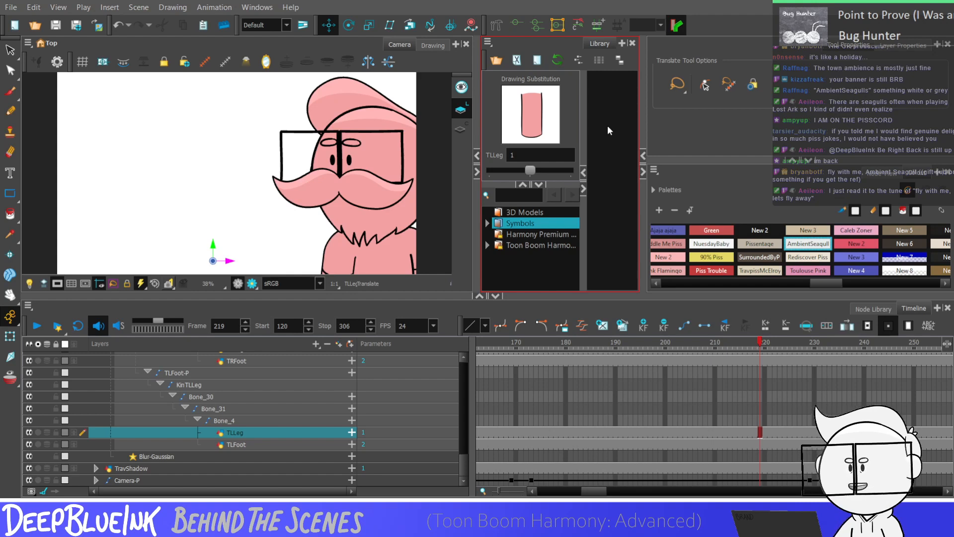
Check the Camera-P framing at frames 233 and 229, and play back the scene from frame 120
click(825, 480)
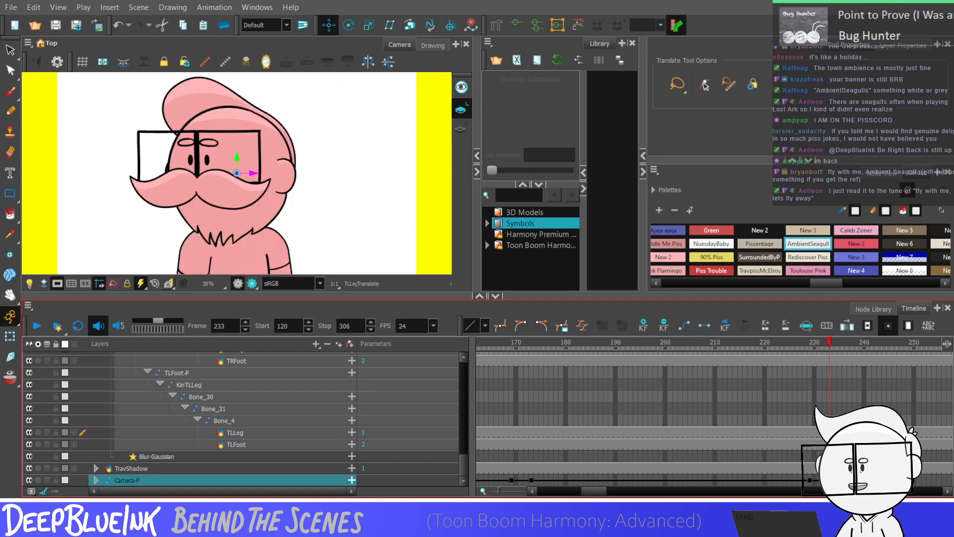
click(810, 480)
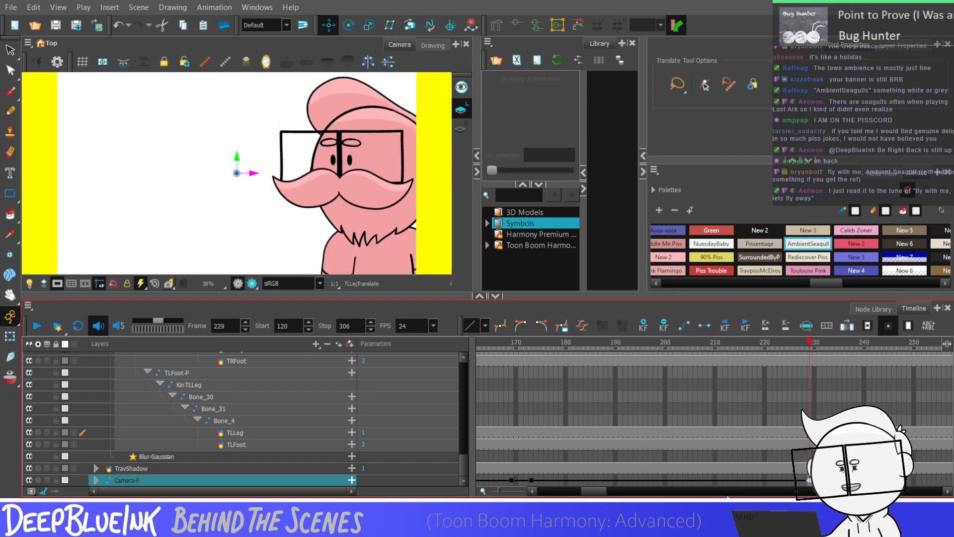
drag(603, 491, 599, 492)
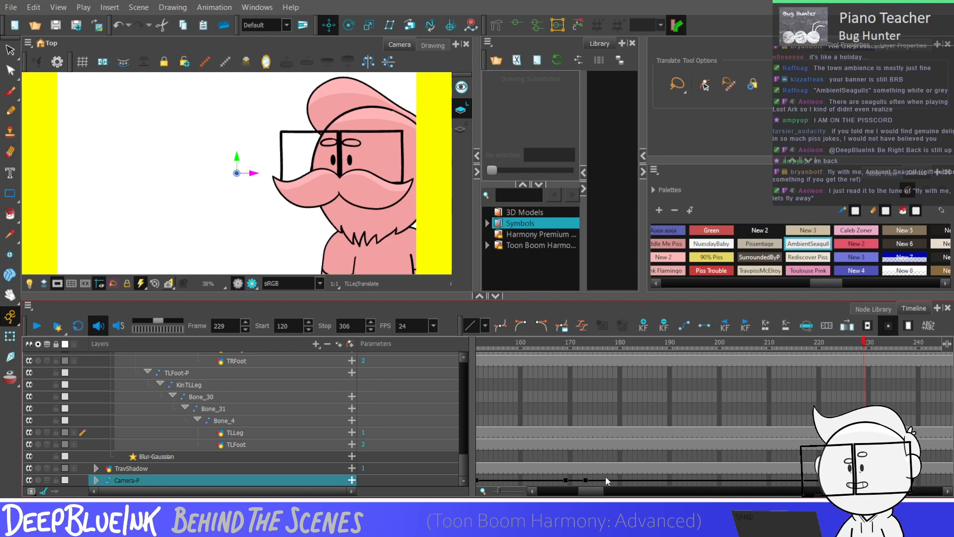
key(Return)
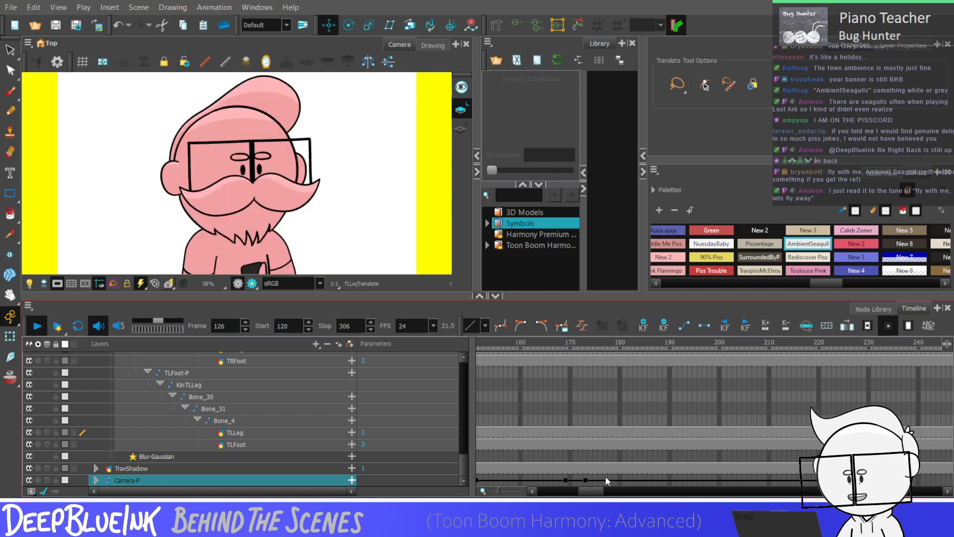
key(Return)
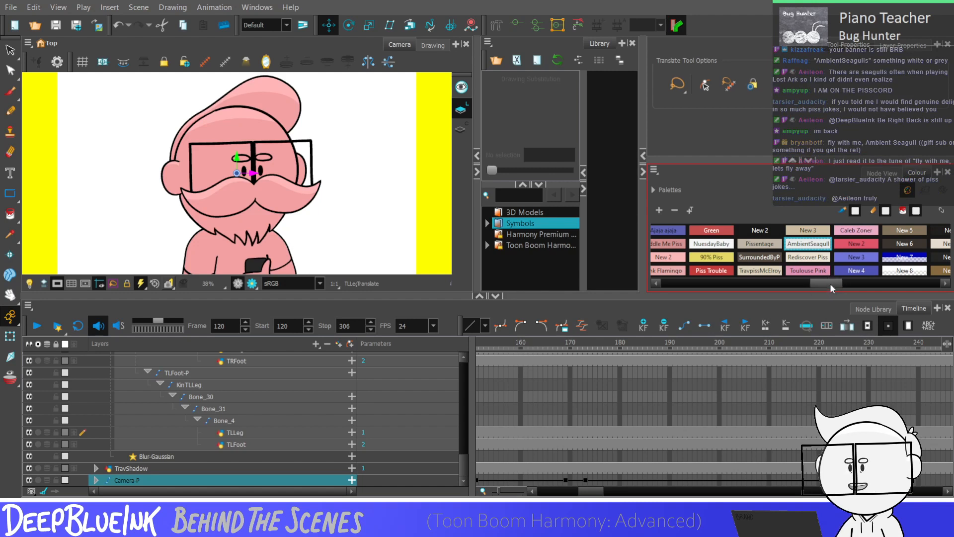
drag(825, 279, 815, 284)
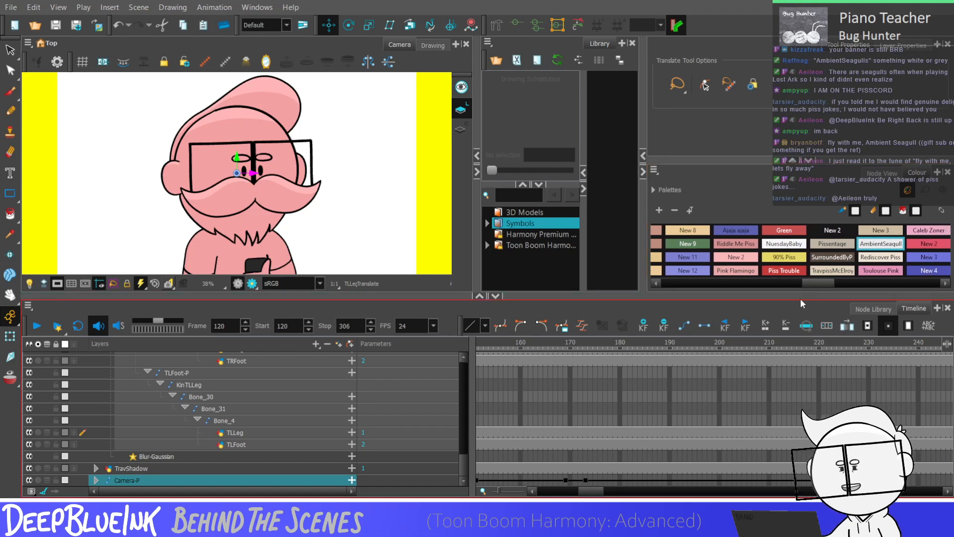
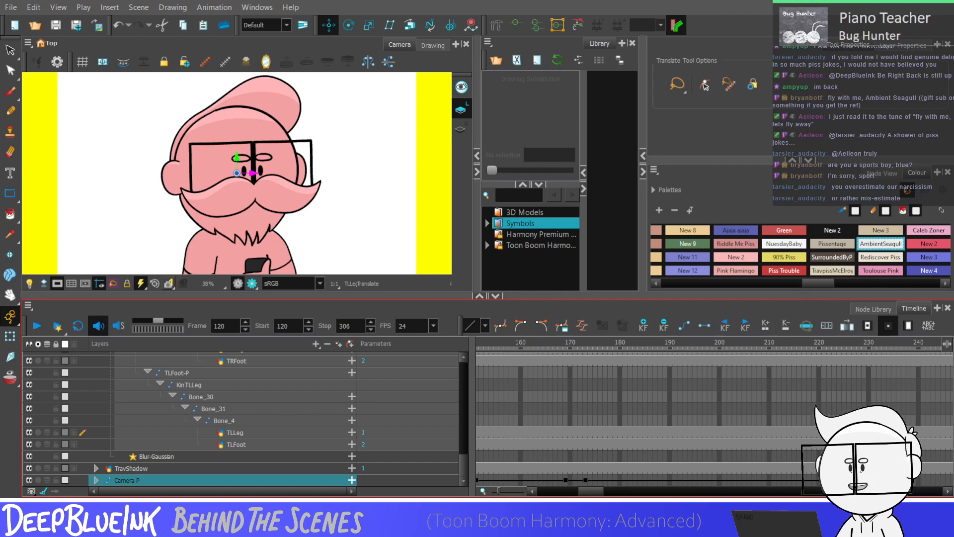
click(864, 342)
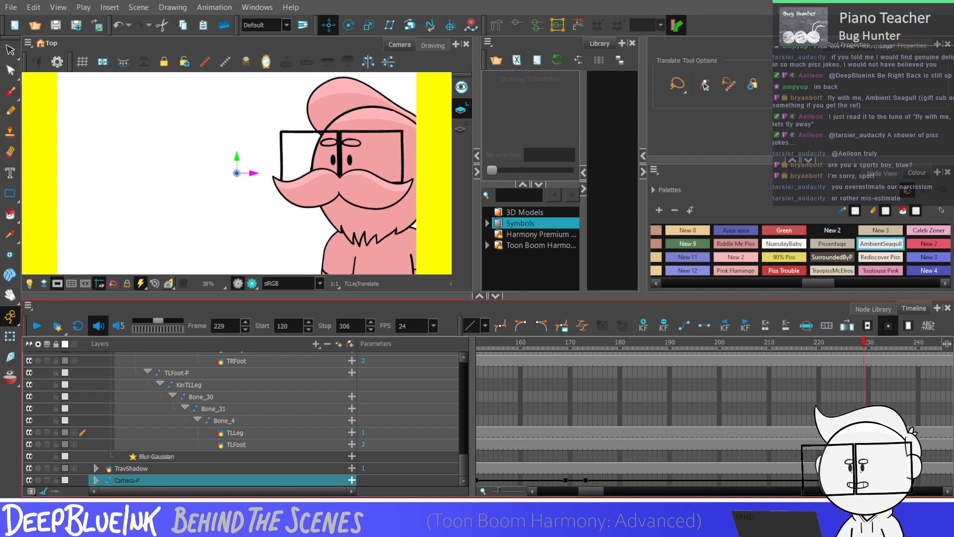
click(156, 456)
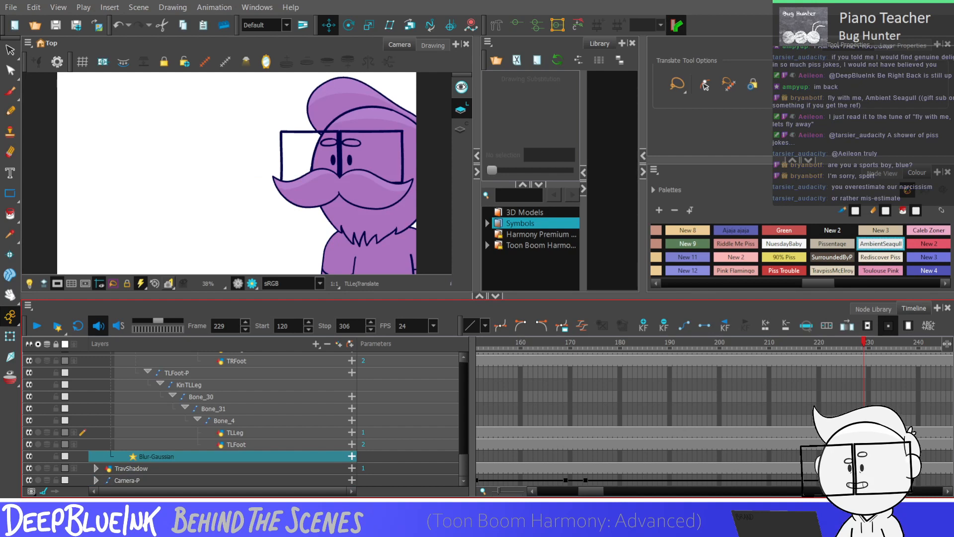
click(235, 433)
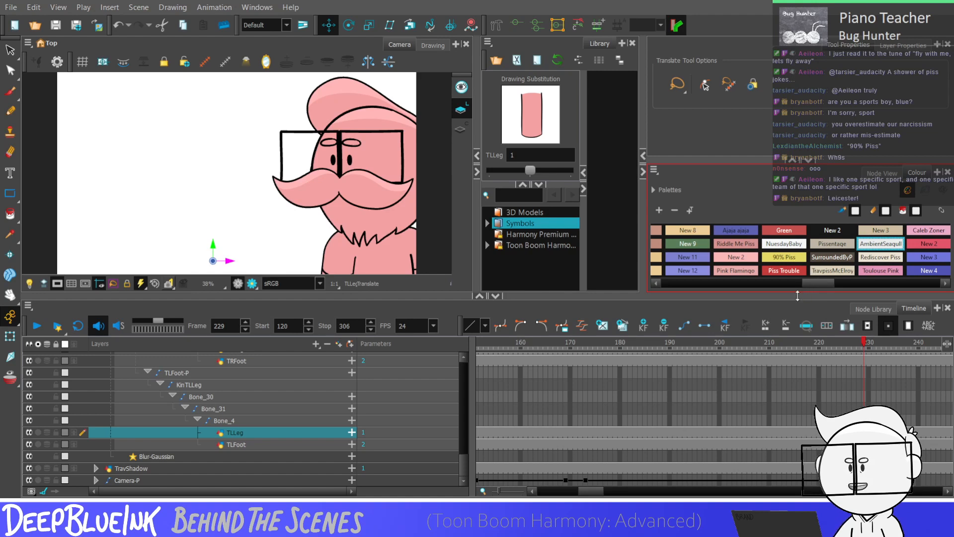
Rename the pink colour swatch New 2 to 90% Piss
double_click(741, 257)
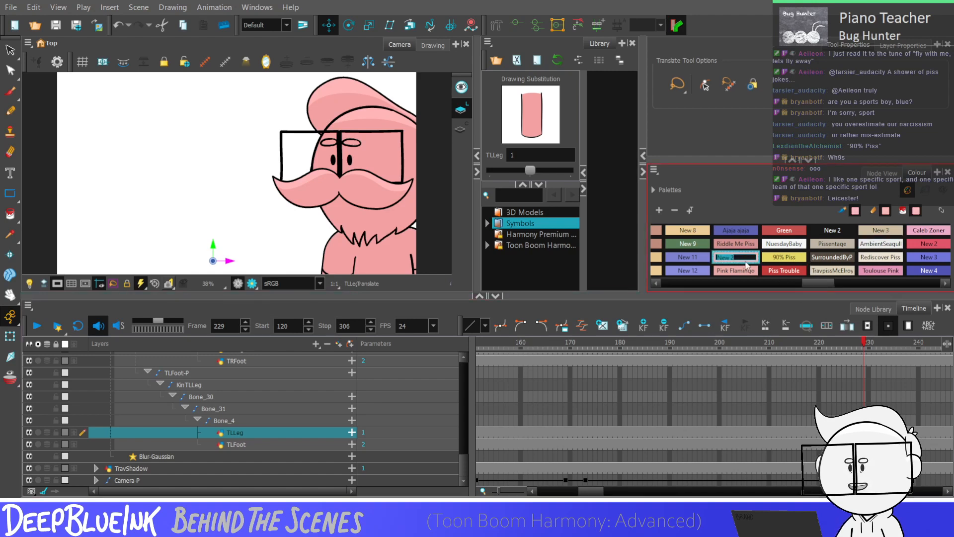
text(90%)
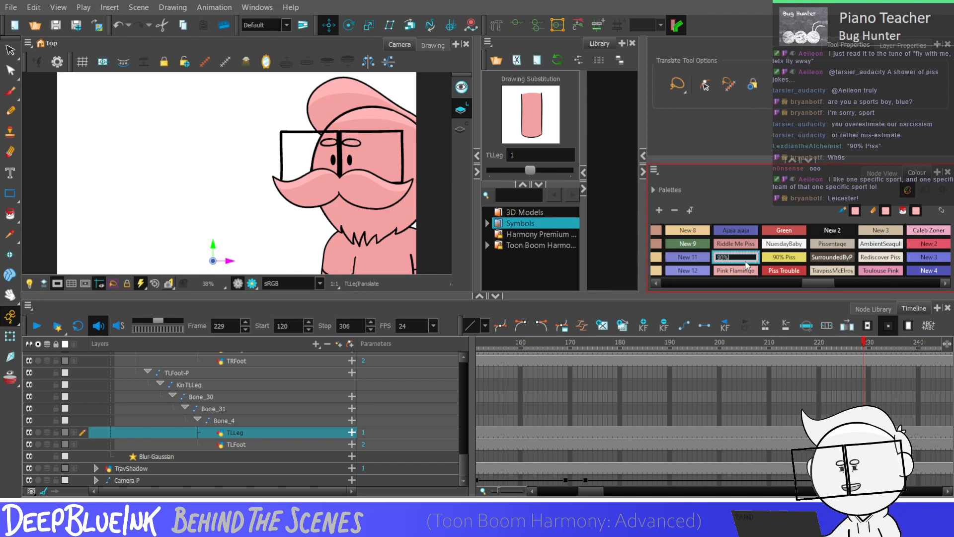
text( Piss)
key(Tab)
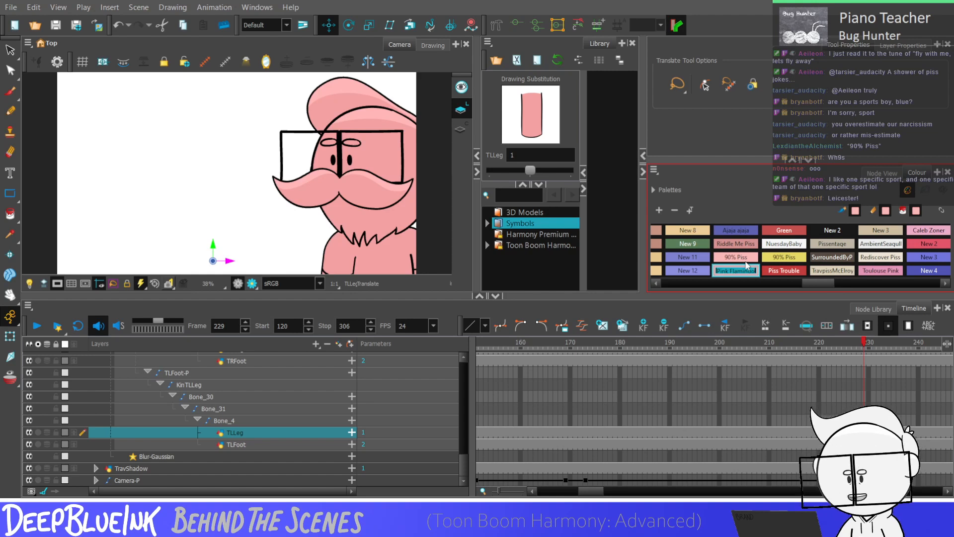
click(696, 258)
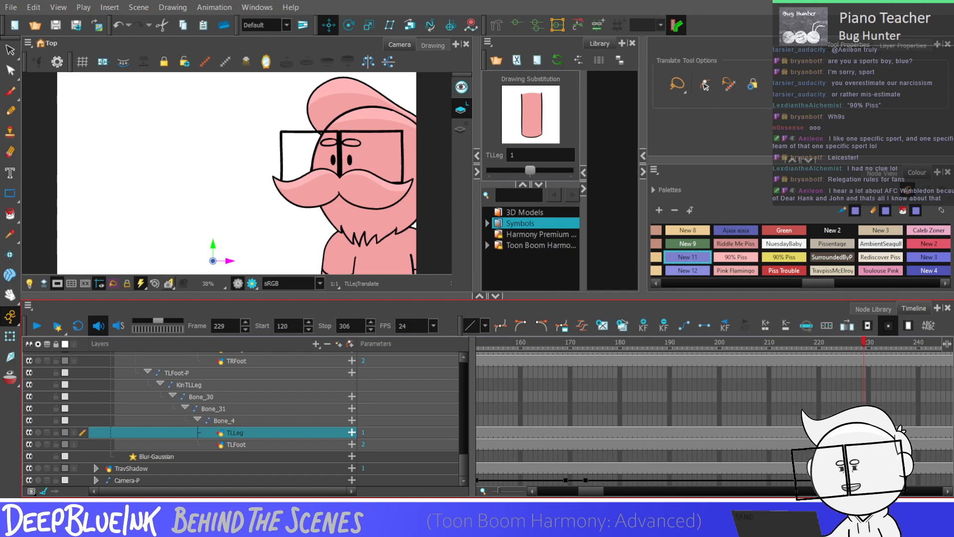
Check Camera-P at frame 234 and compare the head pose at frames 229 and 230 on TREar
click(128, 481)
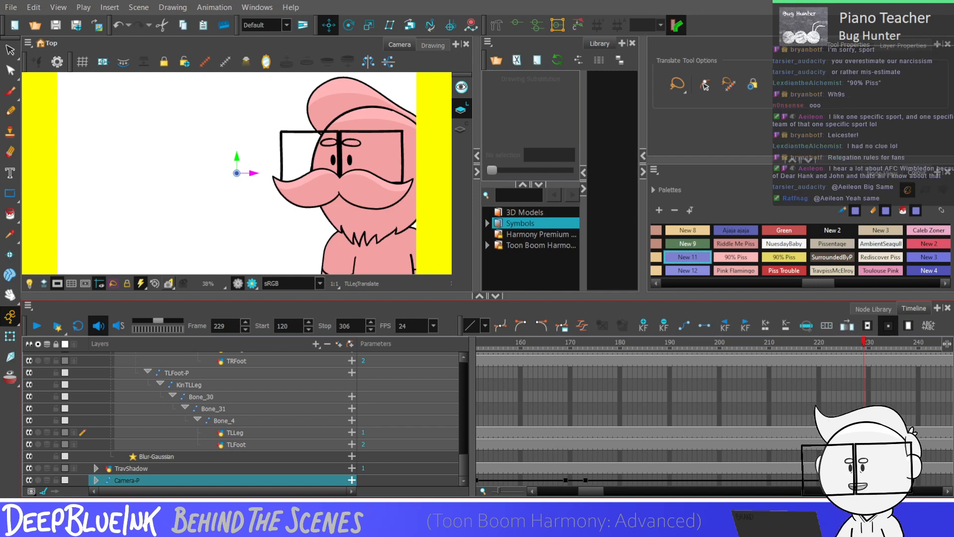
key(apostrophe)
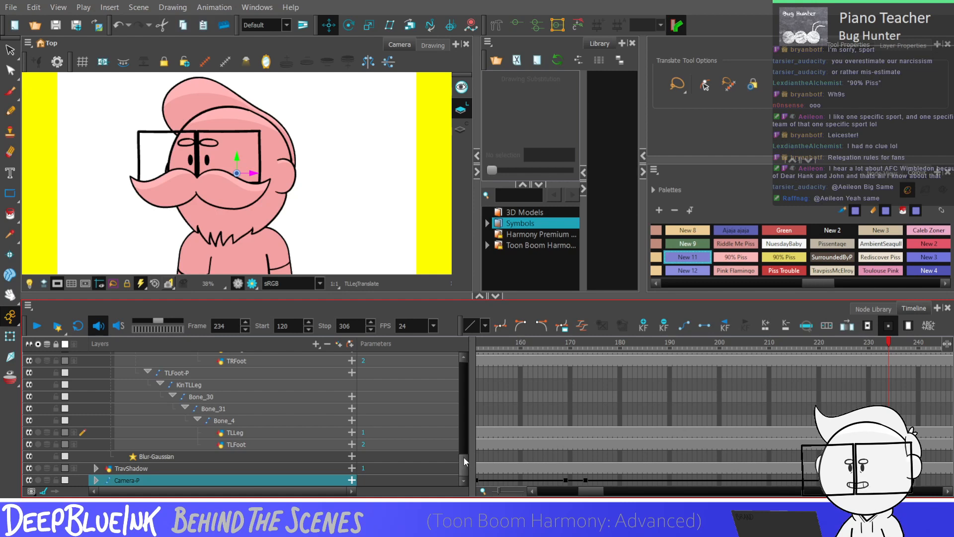
drag(466, 460, 464, 405)
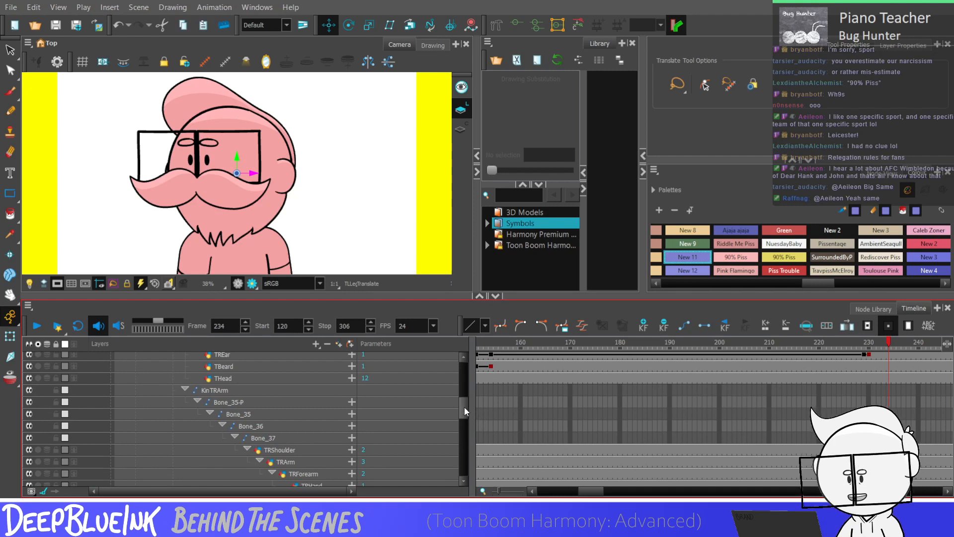
drag(465, 410, 462, 398)
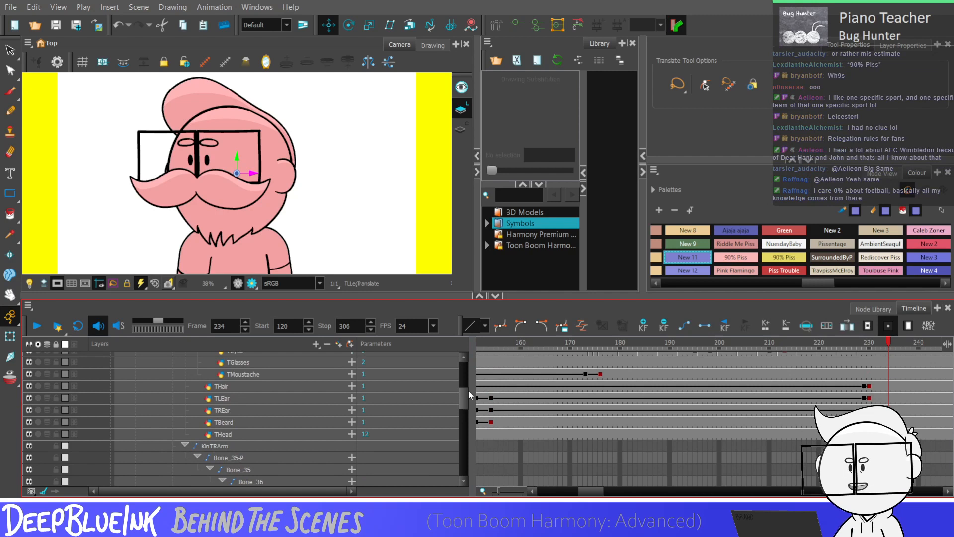
click(869, 410)
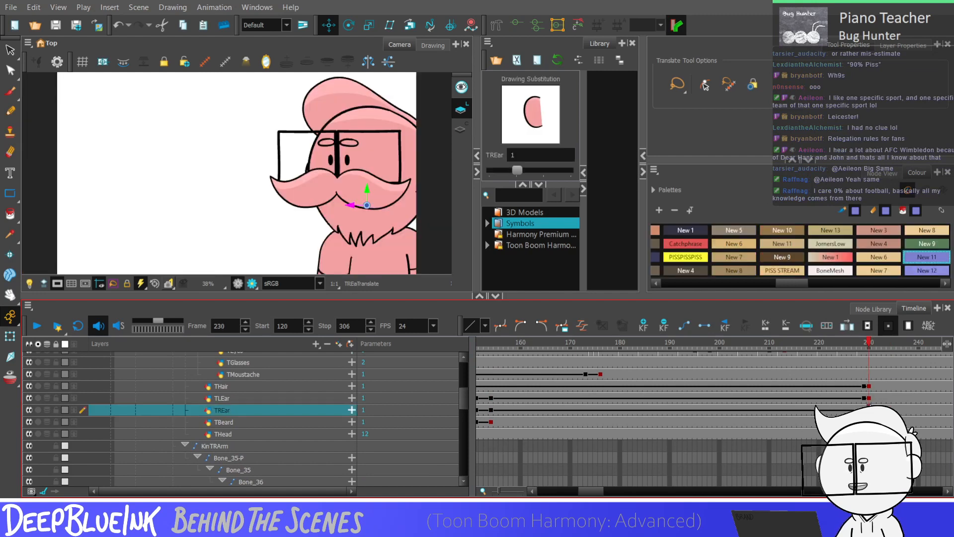
key(comma)
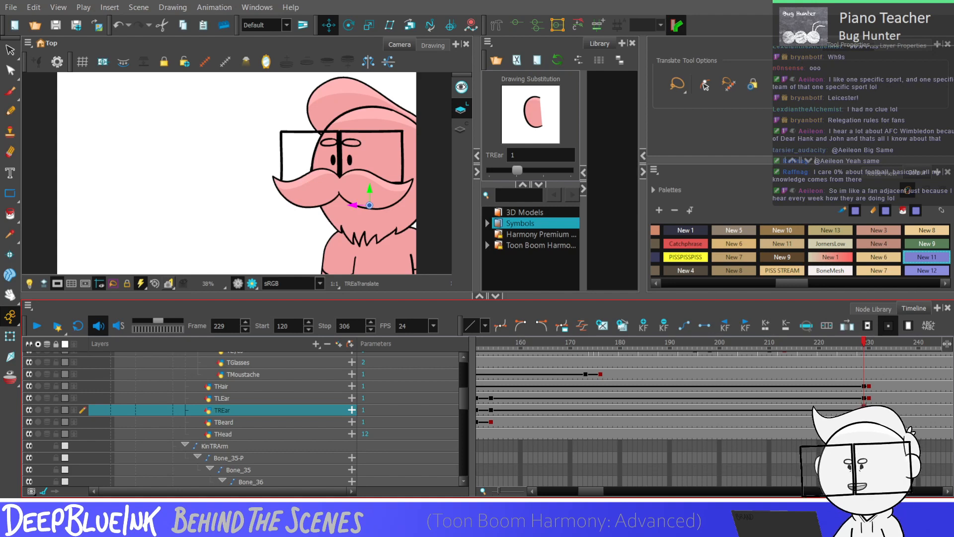
key(period)
key(comma)
key(period)
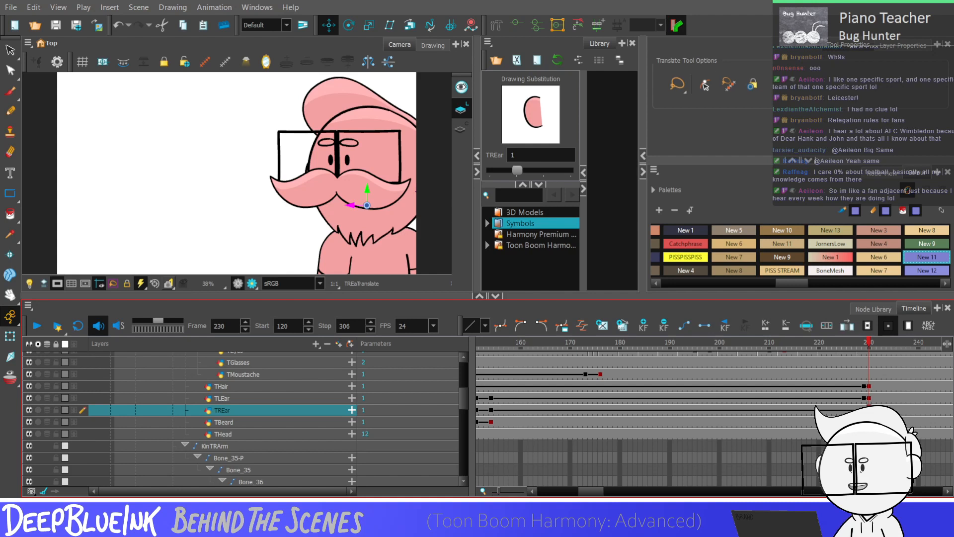
Play back the scene from frame 120 to review the head turn around frame 230
drag(594, 492, 601, 492)
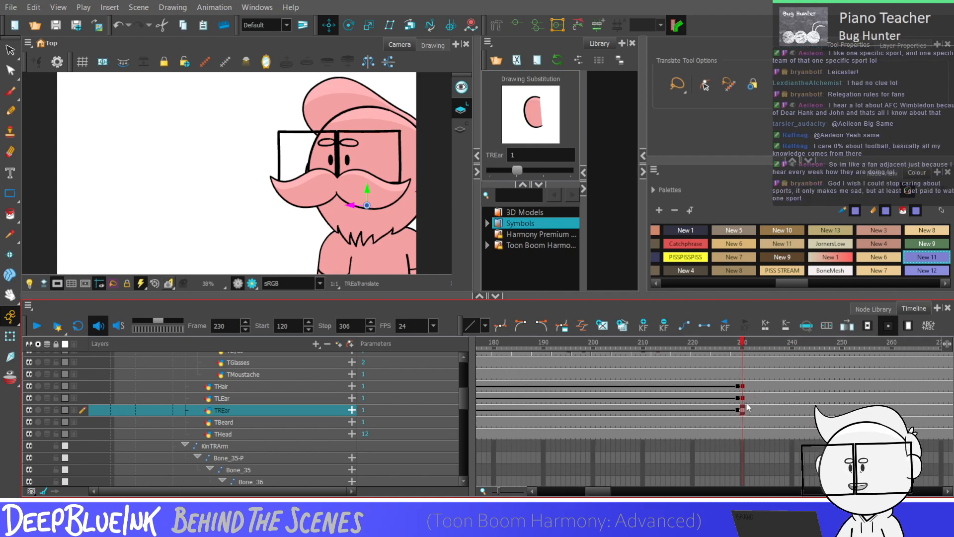
click(742, 386)
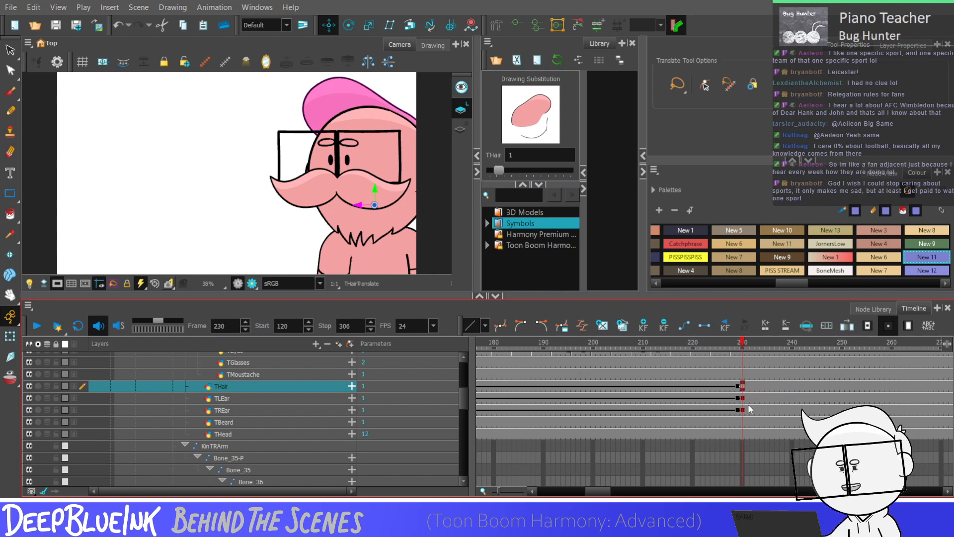
key(shift+comma)
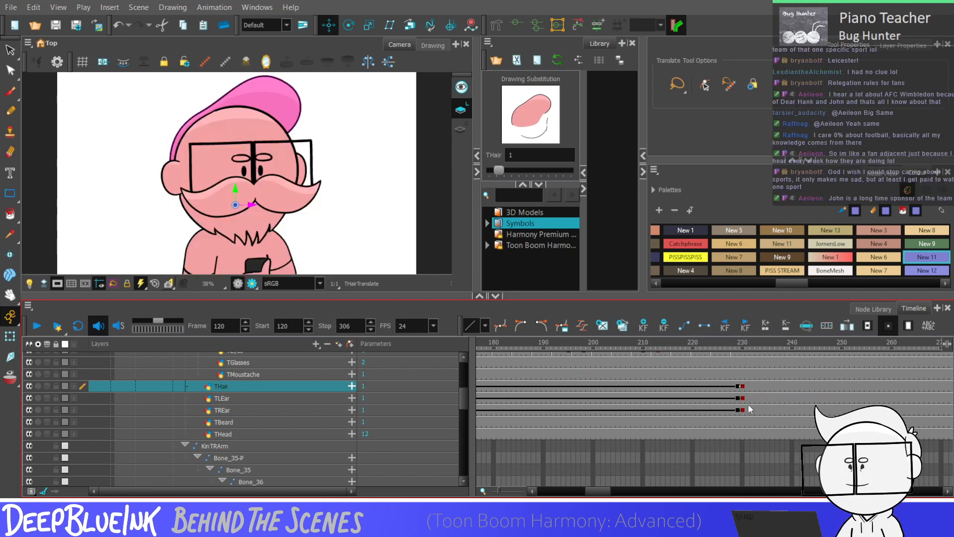
drag(456, 394, 461, 389)
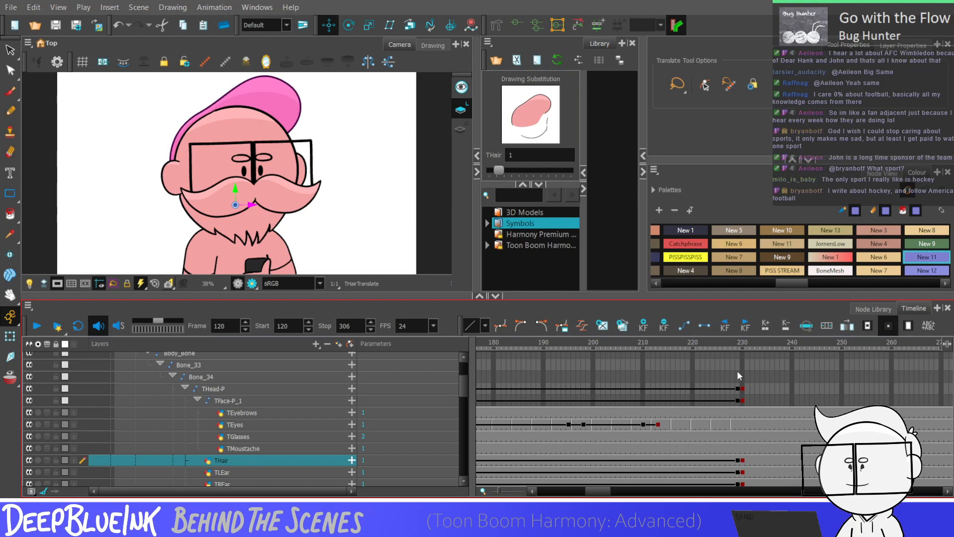
key(Return)
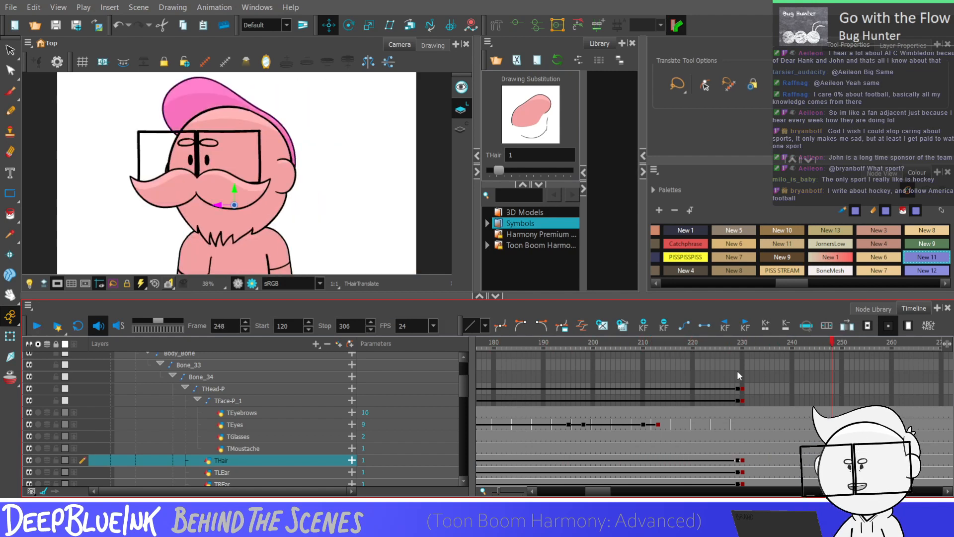
Copy the frame 136 and 137 keyframes from THead-P down through the face, hair and ear layers and paste them from frame 231
click(743, 389)
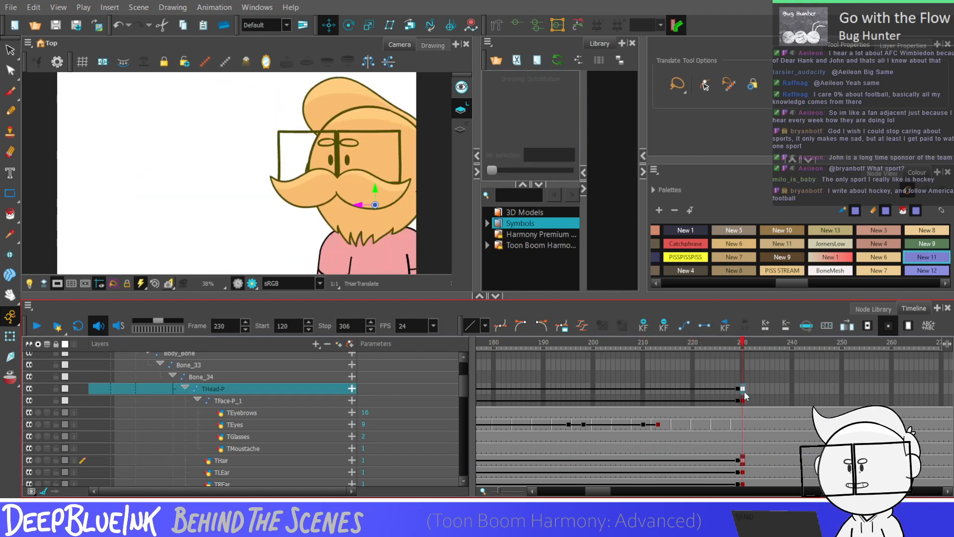
key(period)
drag(606, 491, 585, 394)
click(588, 396)
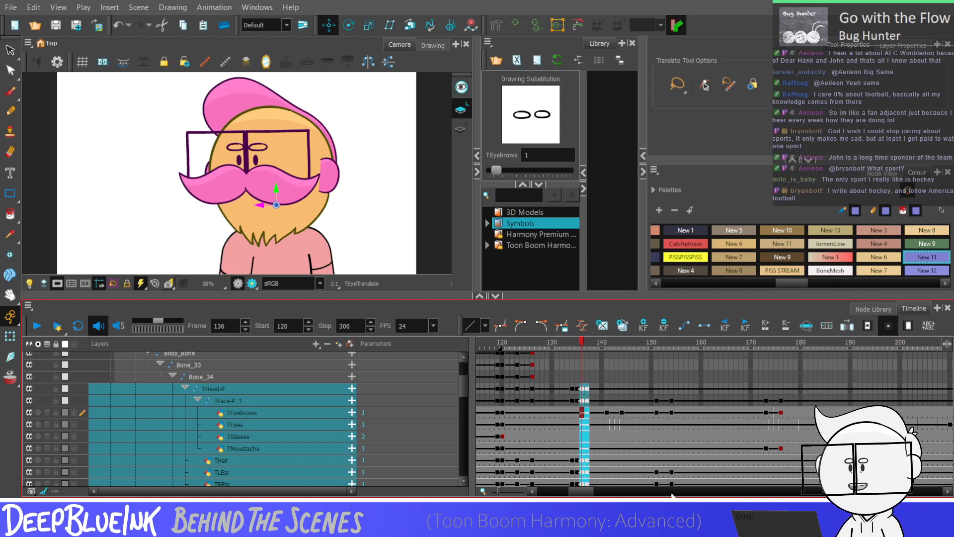
drag(584, 491, 603, 493)
click(703, 390)
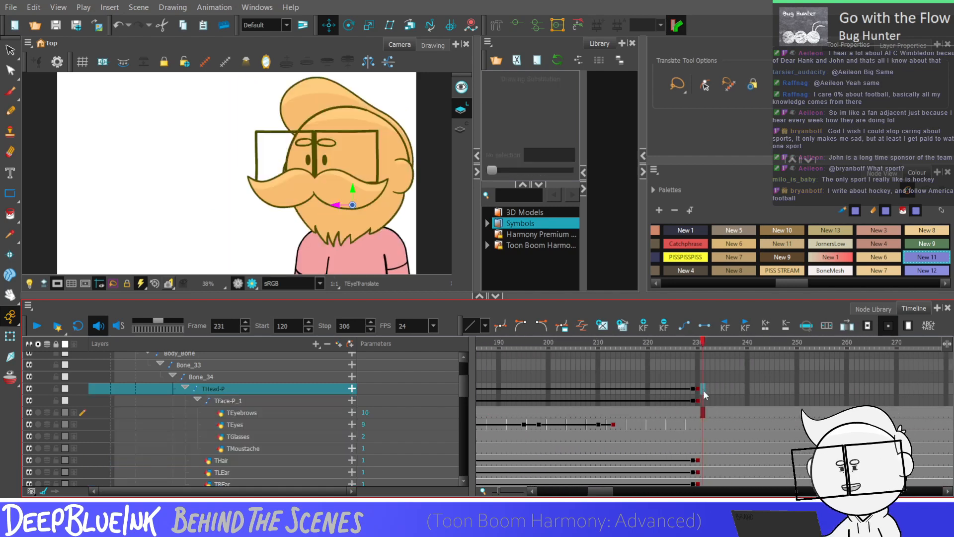
key(ctrl+v)
drag(717, 413, 703, 448)
mouse_move(694, 390)
mouse_down()
mouse_move(705, 442)
mouse_move(709, 387)
mouse_up()
Step back and forth between frames 229 and 233 to examine the timing of the head turn
click(694, 364)
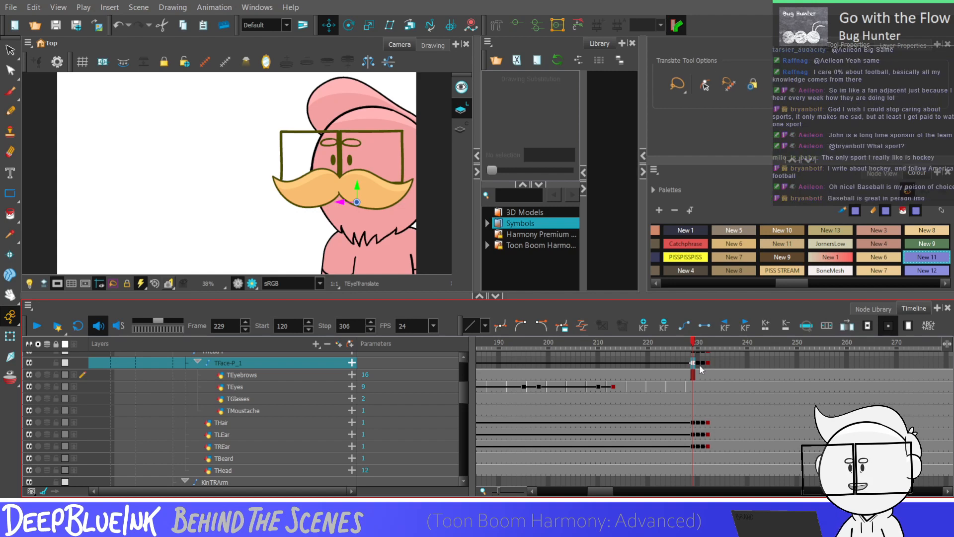
click(694, 446)
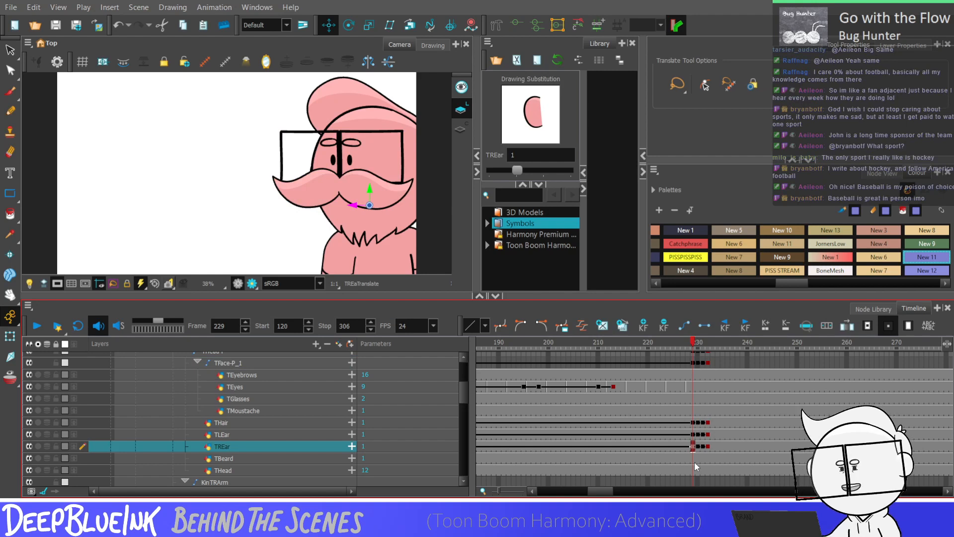
key(period)
key(period)
key(period)
key(period)
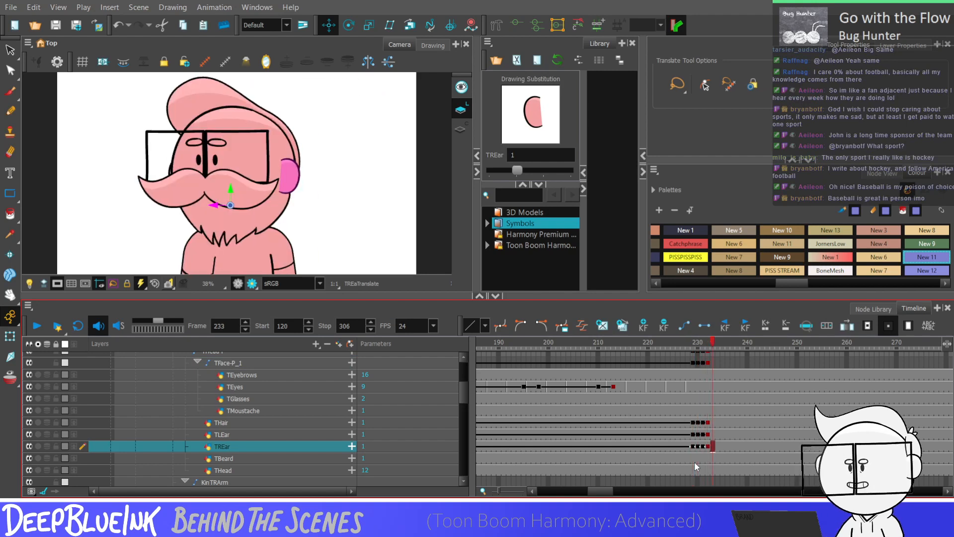
key(comma)
key(comma)
key(comma)
key(comma)
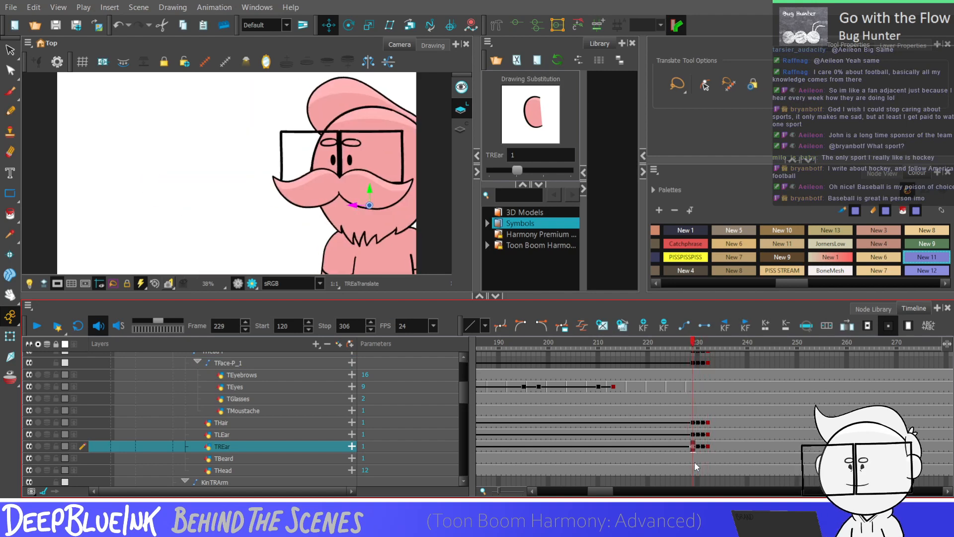
key(period)
key(period)
key(period)
key(period)
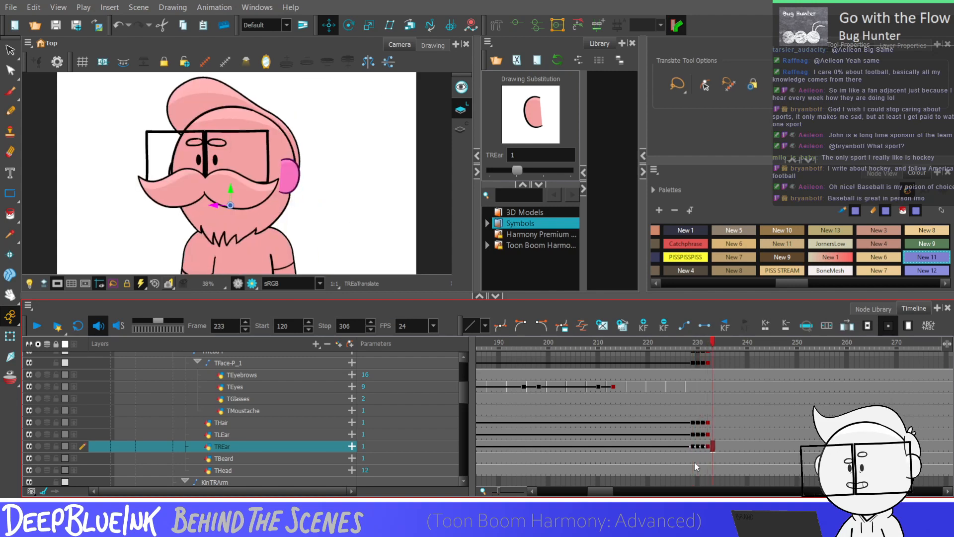
key(comma)
key(comma)
key(comma)
key(comma)
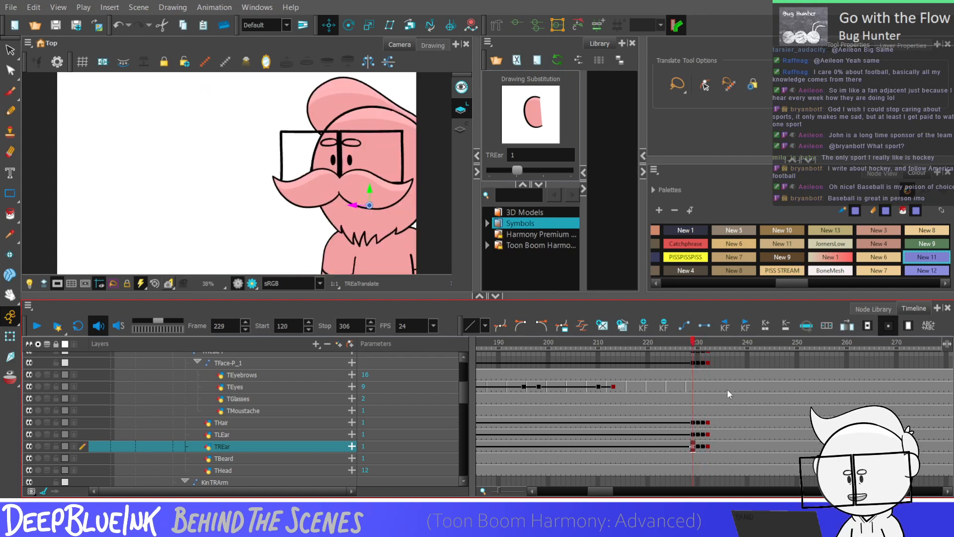
Select THead-P at frame 229 and step through the frames up to 234 to inspect its in-between poses
click(696, 357)
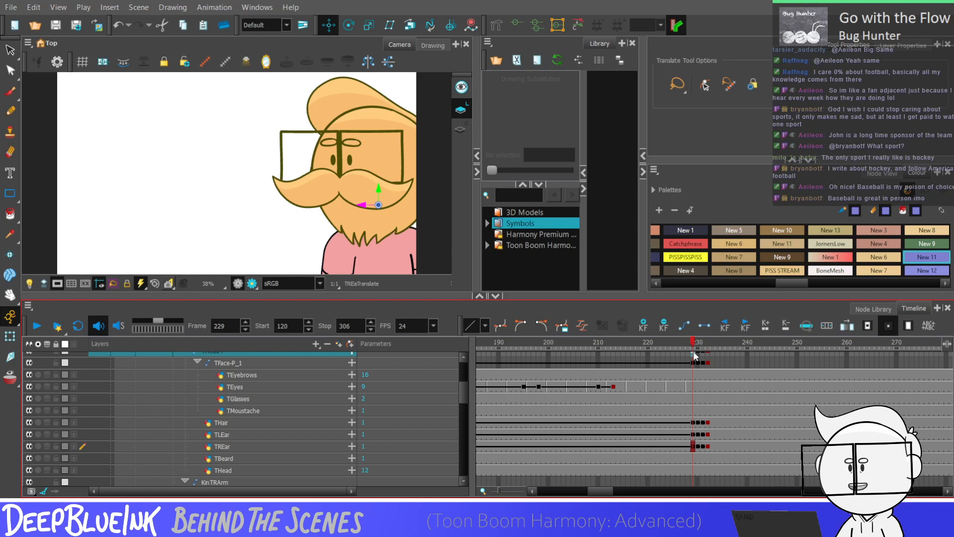
key(comma)
key(period)
key(period)
key(period)
key(period)
key(period)
key(period)
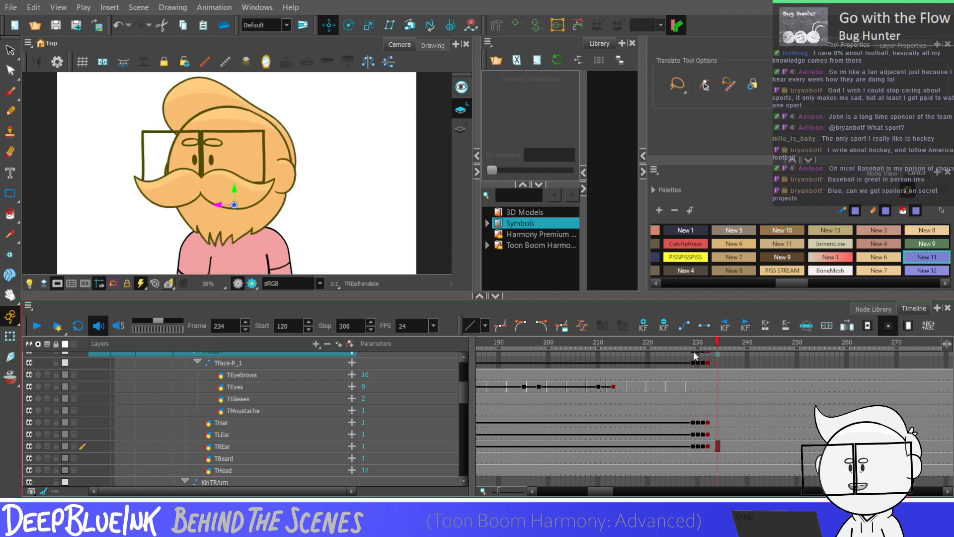
key(comma)
key(comma)
key(comma)
Copy THead-P's keyframe from frame 135 and paste it at frame 231
scroll(462, 393, up, 1)
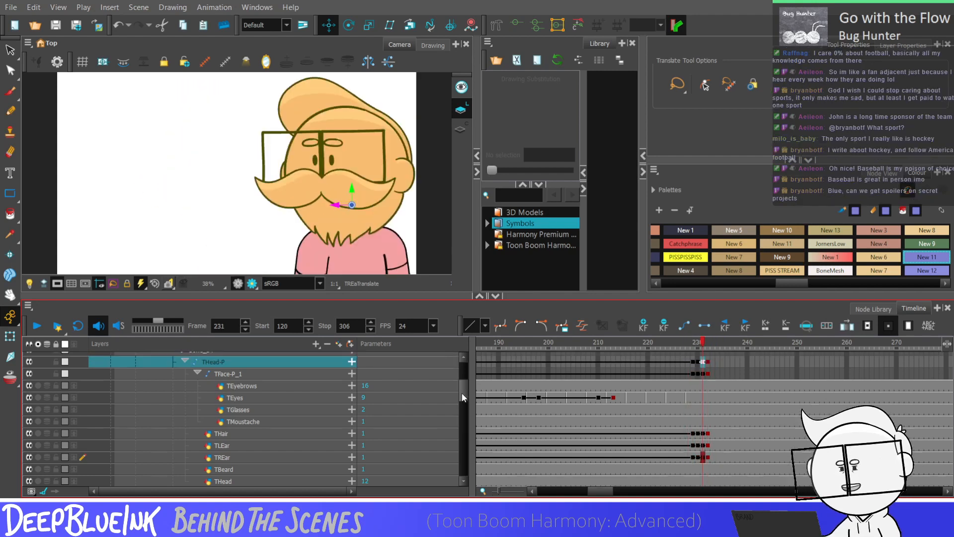
scroll(461, 393, up, 1)
drag(602, 494, 586, 494)
click(515, 378)
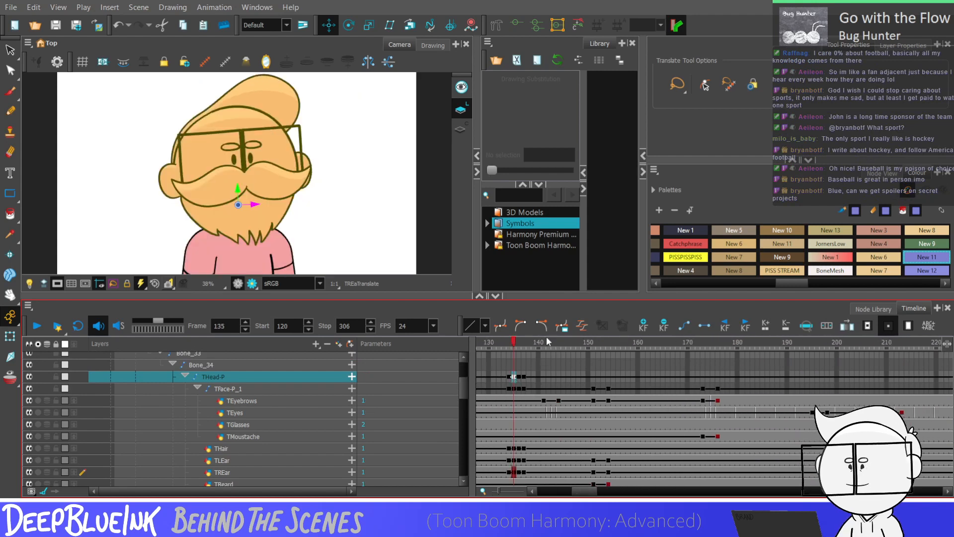
scroll(704, 463, right, 5)
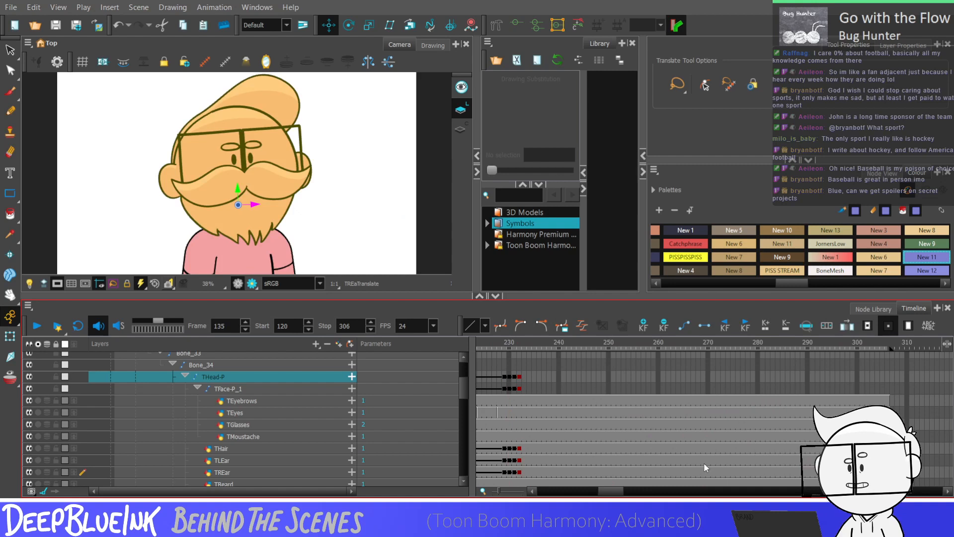
click(515, 377)
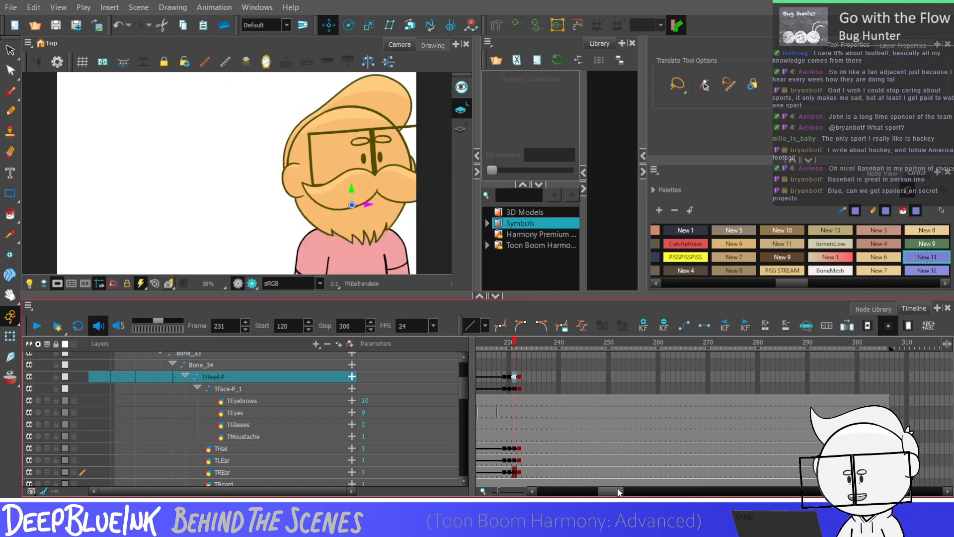
Copy the frame 136 and 137 keyframes on all layers from THead-P down to TREar
key(ctrl+v)
drag(619, 492, 590, 492)
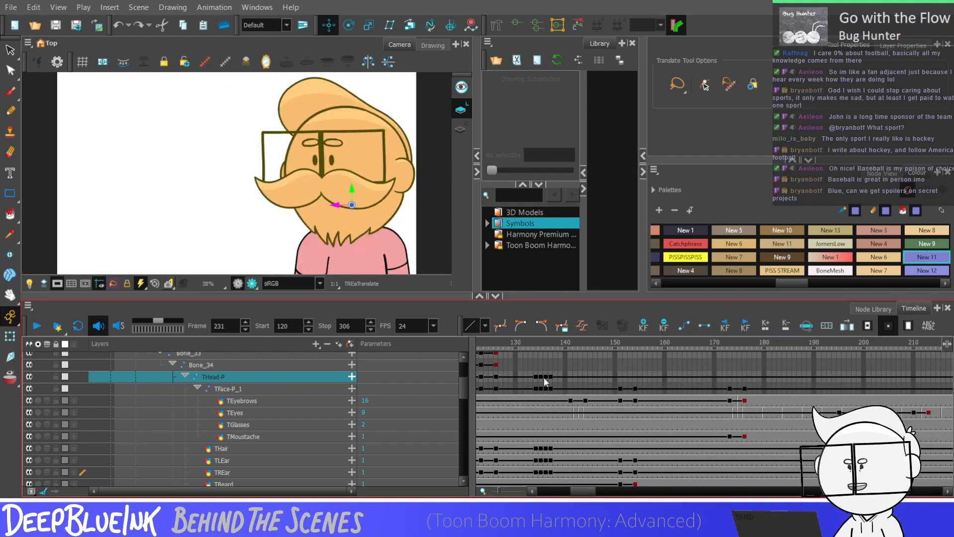
drag(544, 377, 550, 389)
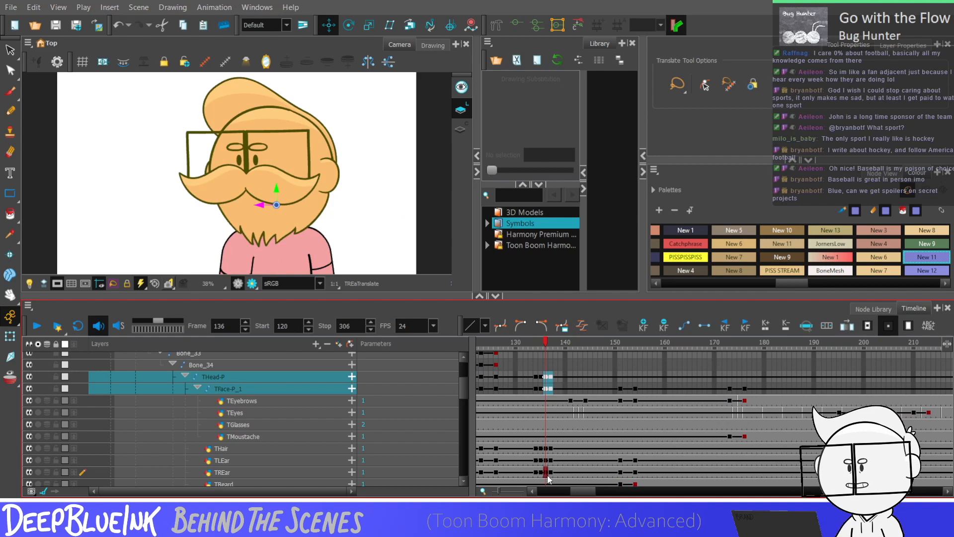
drag(548, 474, 547, 381)
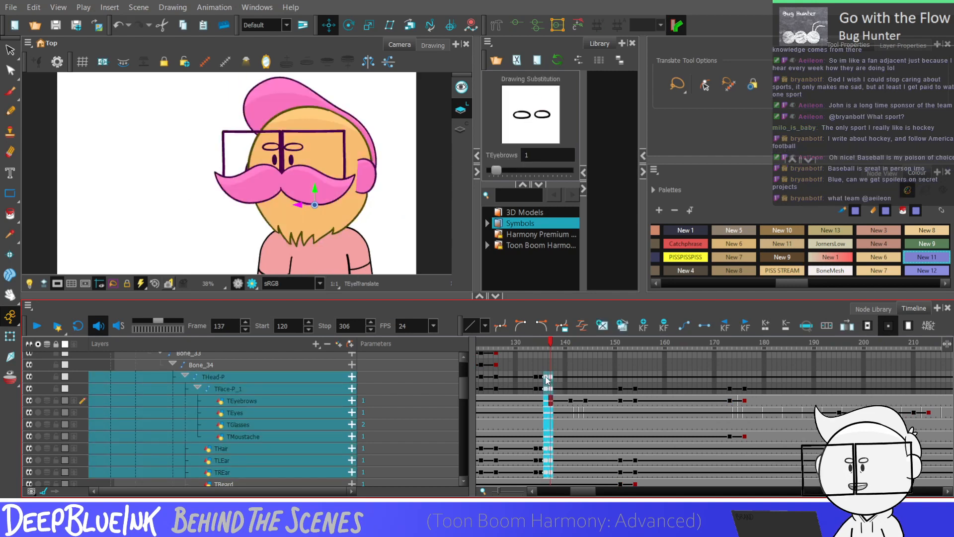
drag(584, 492, 600, 492)
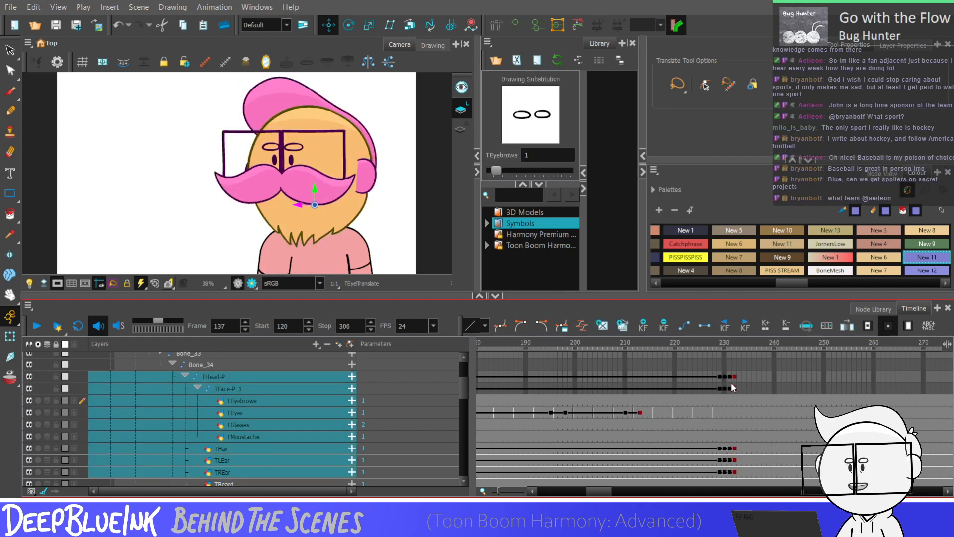
Replace the keyframes after frame 230 on the THead-P through TREar layers with the copied head-turn keyframes
mouse_move(729, 380)
mouse_down()
mouse_move(734, 472)
mouse_move(725, 470)
mouse_move(725, 376)
mouse_up()
key(Delete)
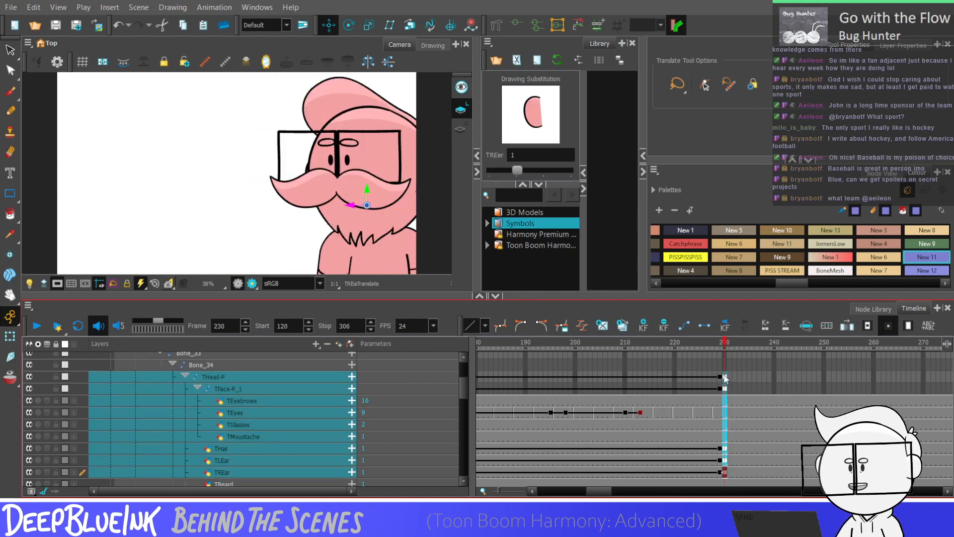
key(ctrl+v)
click(729, 377)
key(ctrl+v)
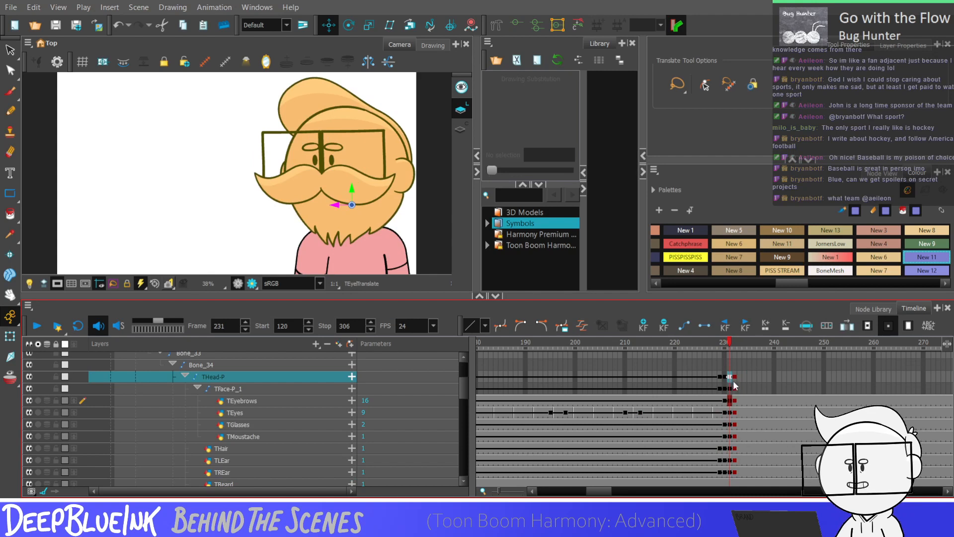
Flip THead-P horizontally at frame 231 and remove its keyframe at frame 232
click(376, 61)
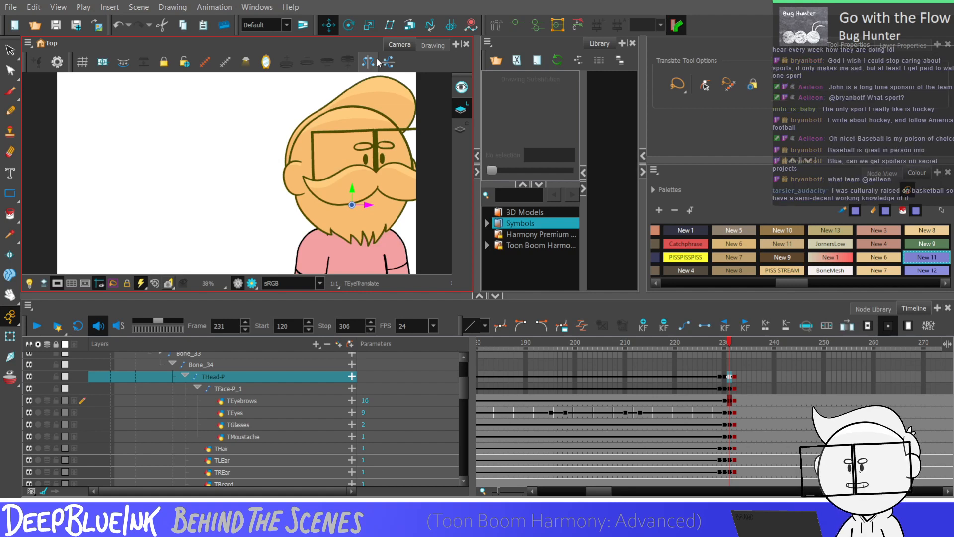
key(comma)
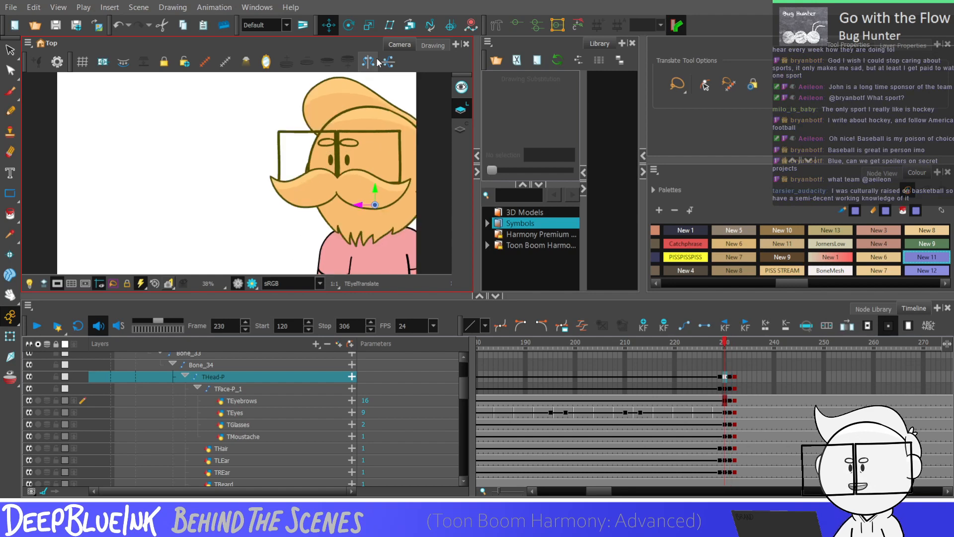
key(period)
key(period)
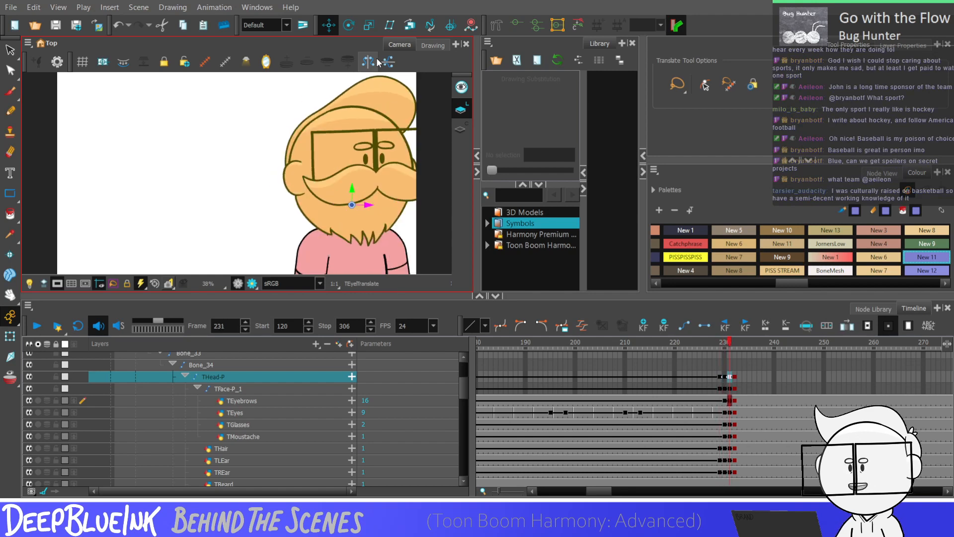
click(377, 57)
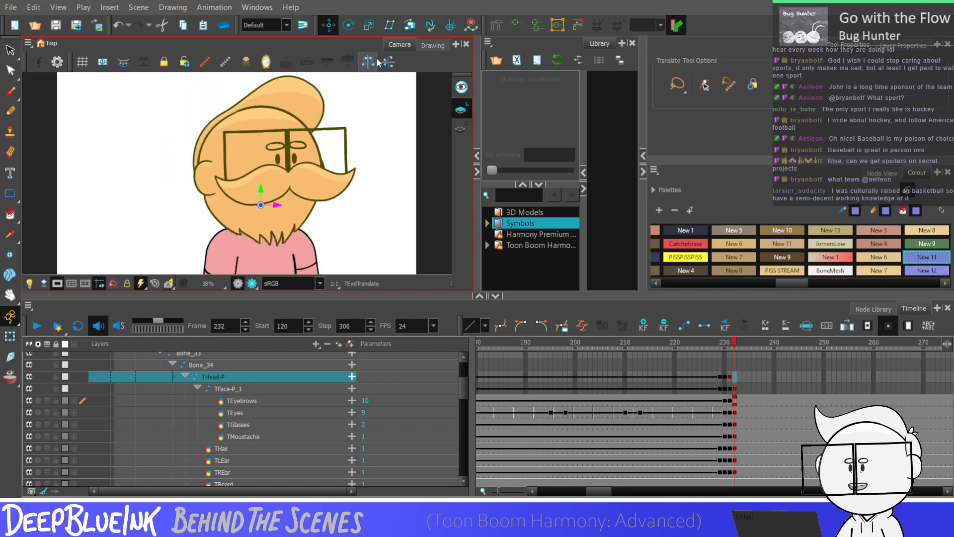
Compare the poses around frame 231, then shift TFace-P_1 slightly left at that frame
click(729, 389)
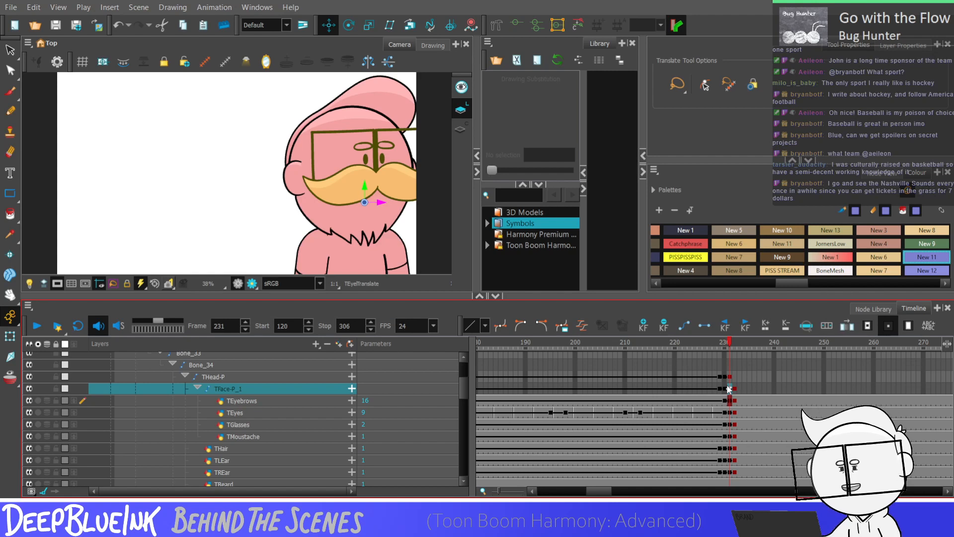
click(729, 379)
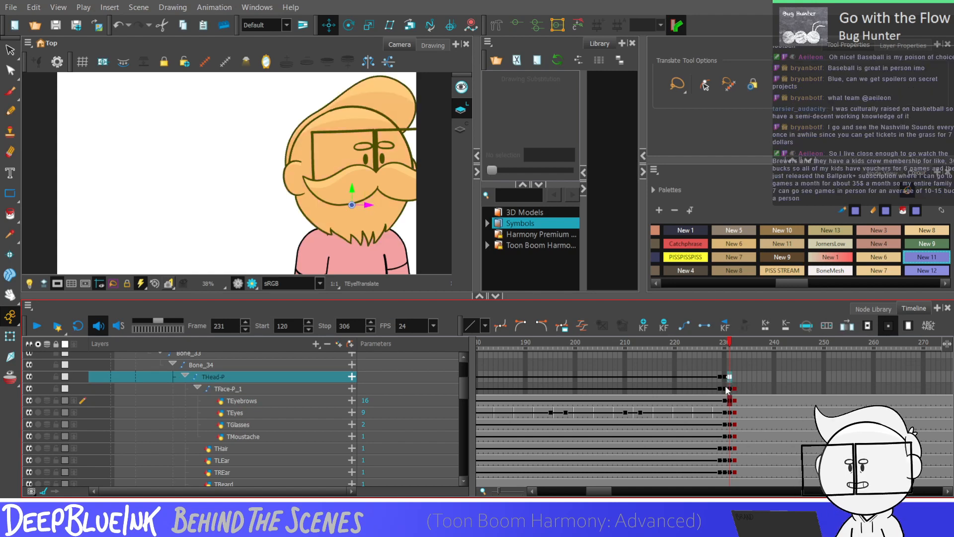
key(comma)
key(comma)
key(period)
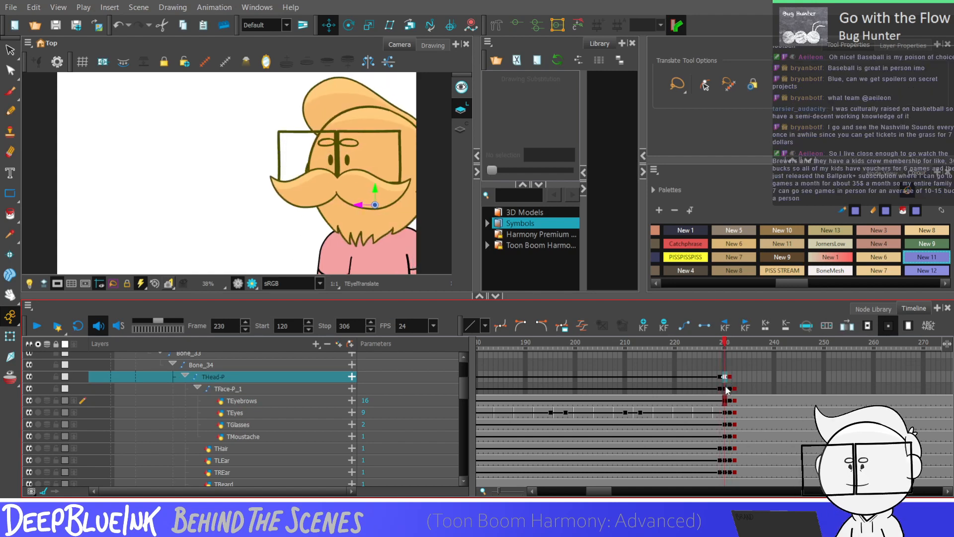
key(period)
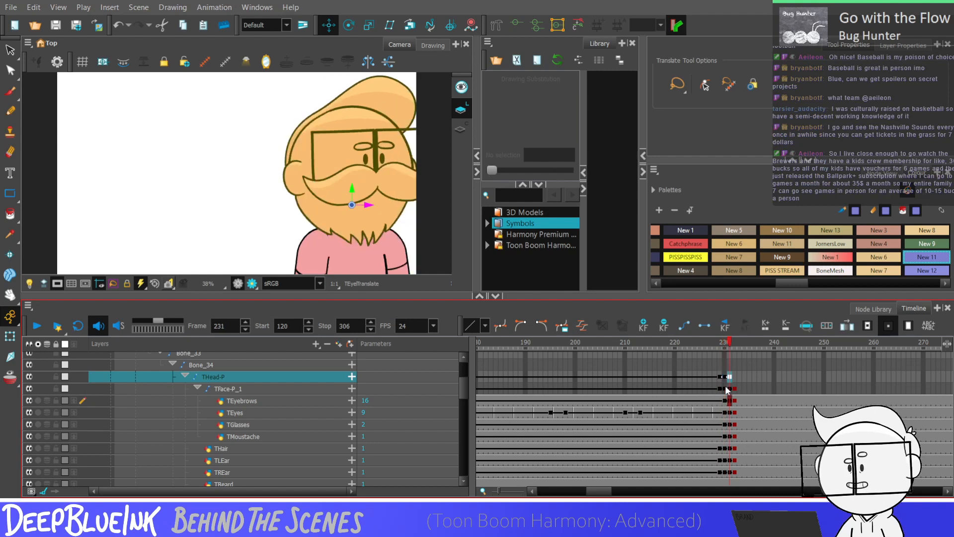
click(726, 388)
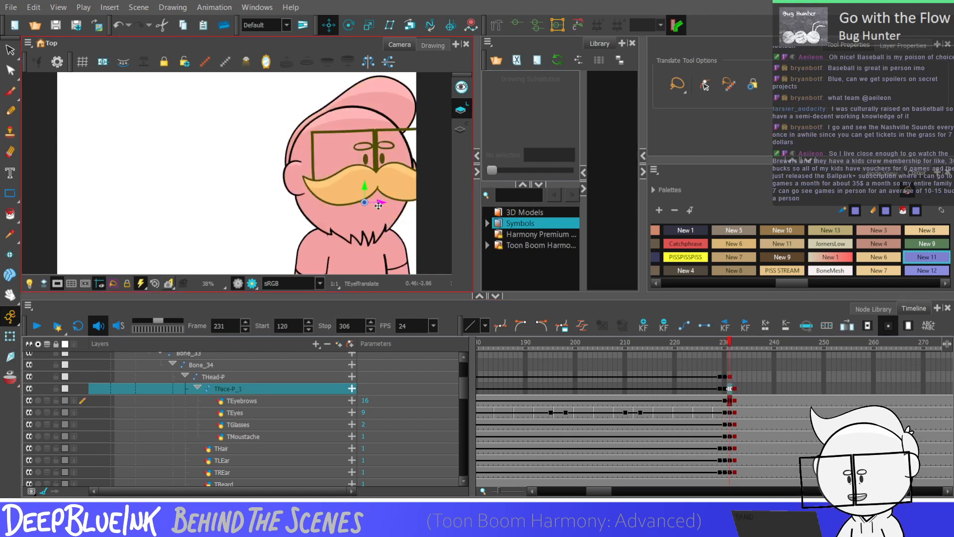
drag(379, 206, 371, 205)
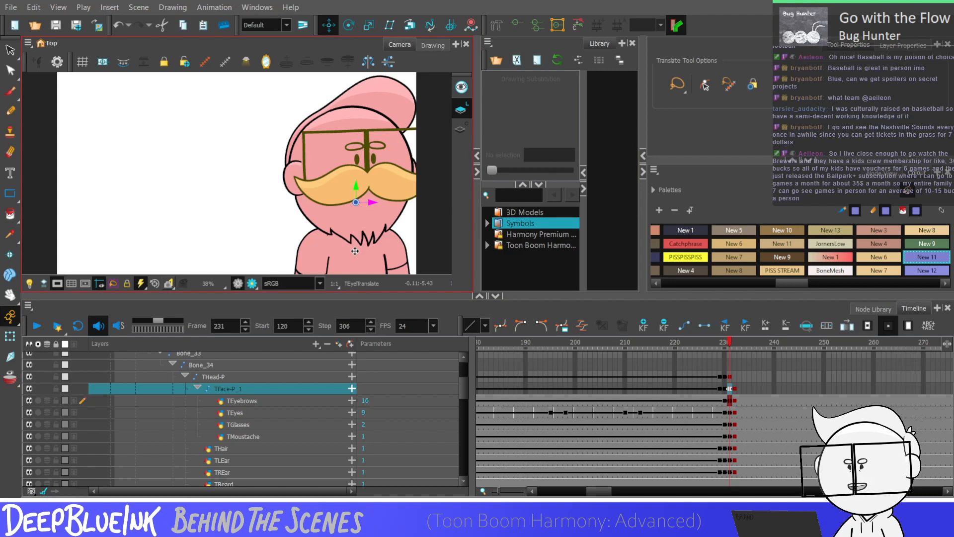
Step back and forth between frames 229 and 232 to examine the face position during the head turn
click(736, 389)
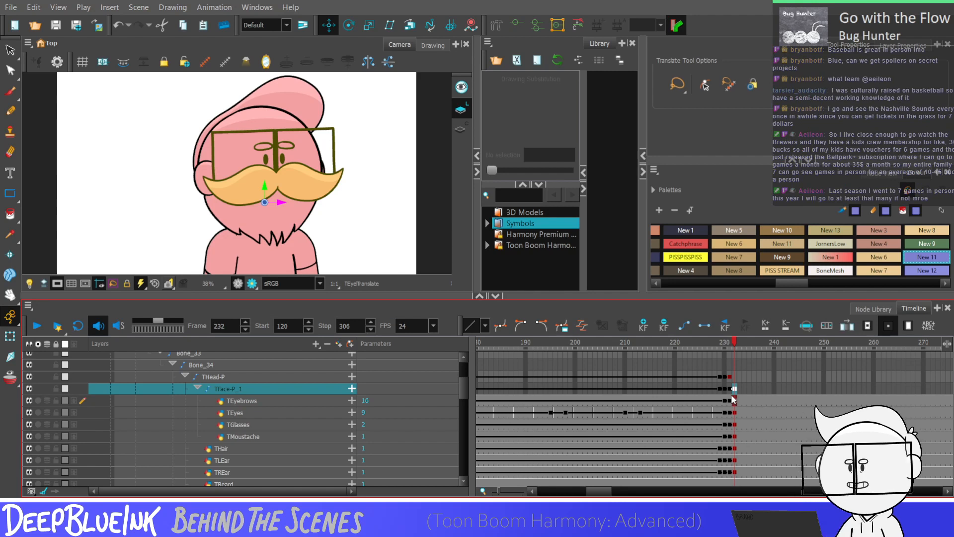
key(comma)
key(comma)
key(comma)
key(period)
key(period)
key(period)
key(comma)
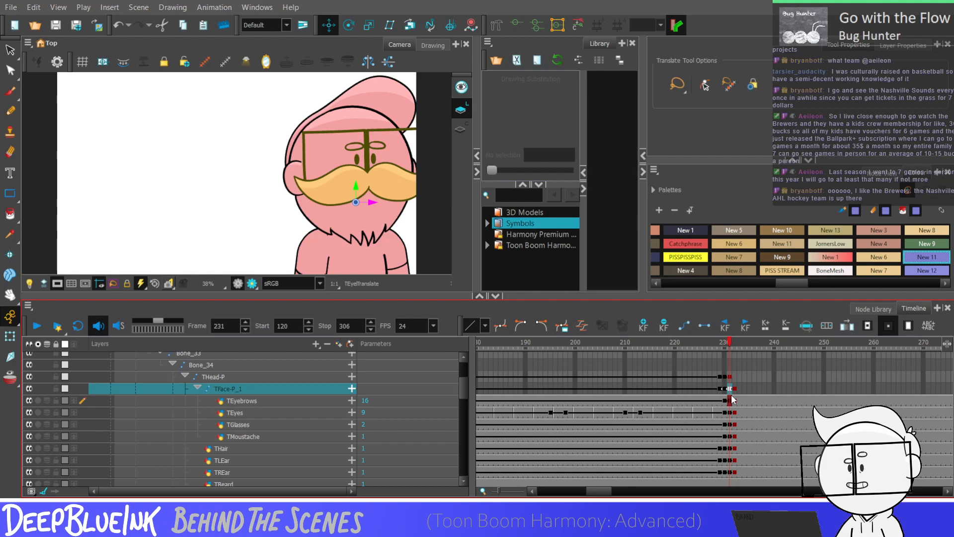
key(comma)
key(period)
Move the TREar layer slightly left at frame 231, comparing it with the preceding frames
drag(461, 386, 458, 390)
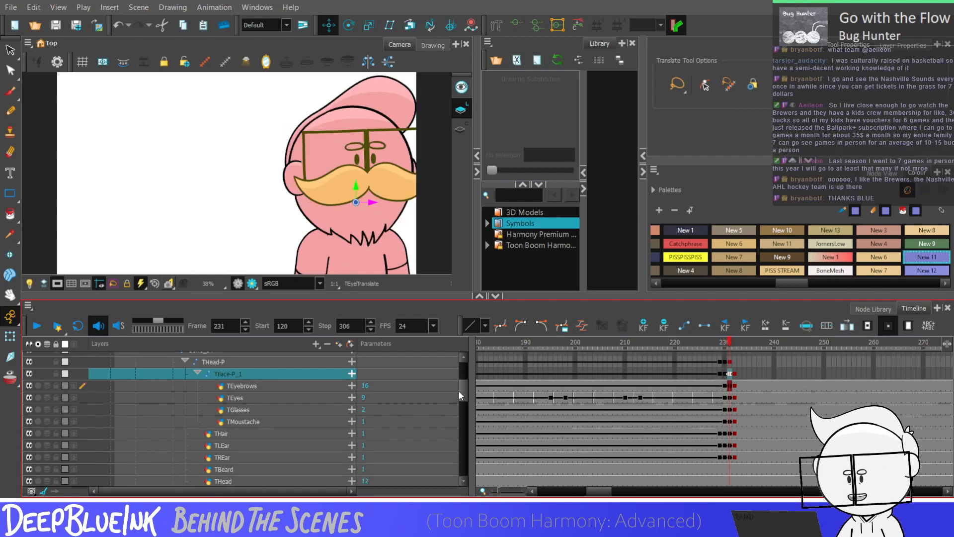
click(730, 457)
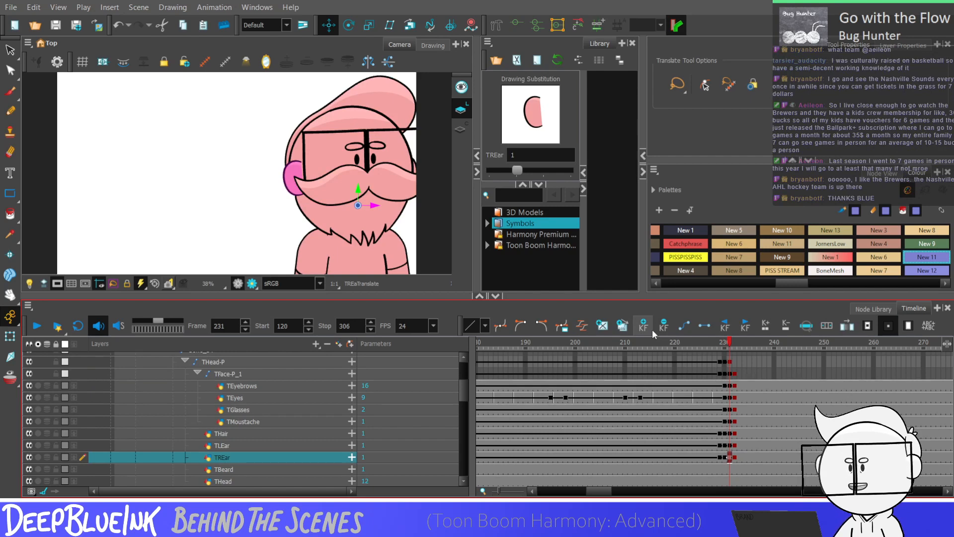
key(comma)
key(comma)
key(period)
key(period)
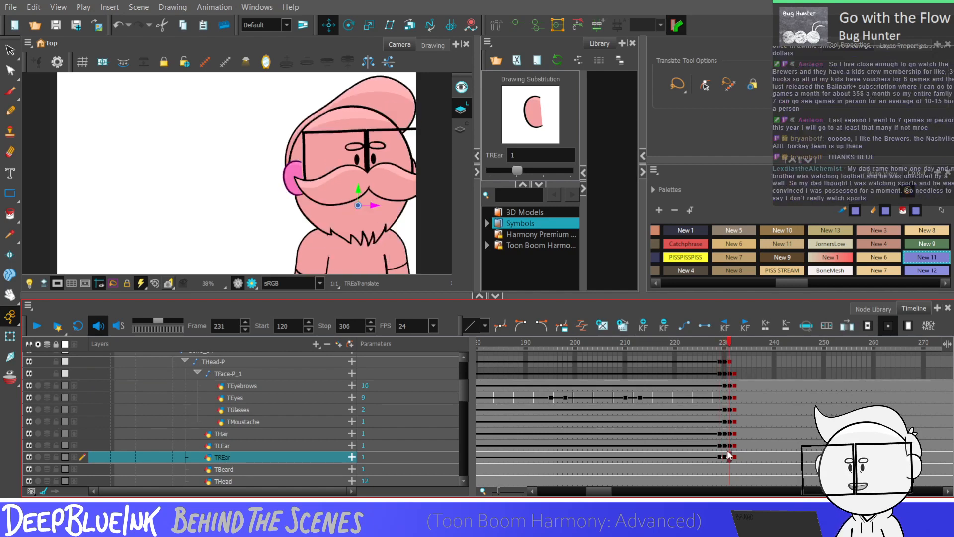
drag(373, 206, 369, 206)
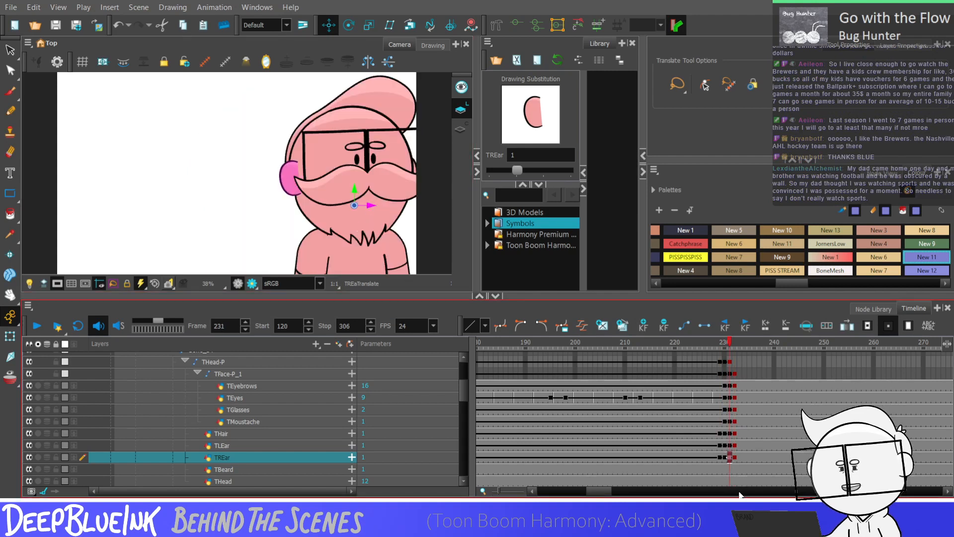
Step back and forth between frames 229 and 233 to examine the ear's motion through the head turn
key(period)
key(period)
key(comma)
key(comma)
key(comma)
key(comma)
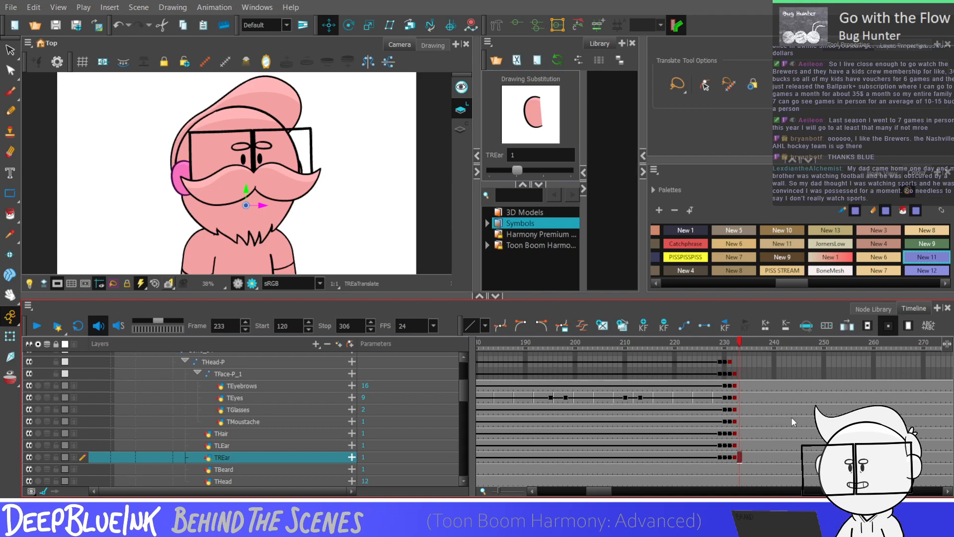
key(period)
key(period)
key(period)
key(period)
Inspect the TFace-P_1, THair and TLEar keyframes at frame 231 against the neighbouring frames
click(731, 373)
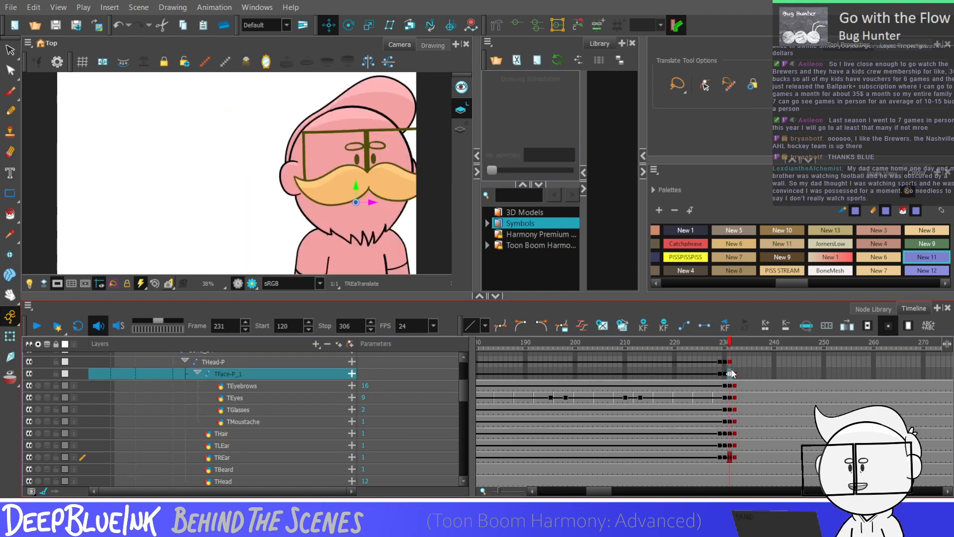
key(period)
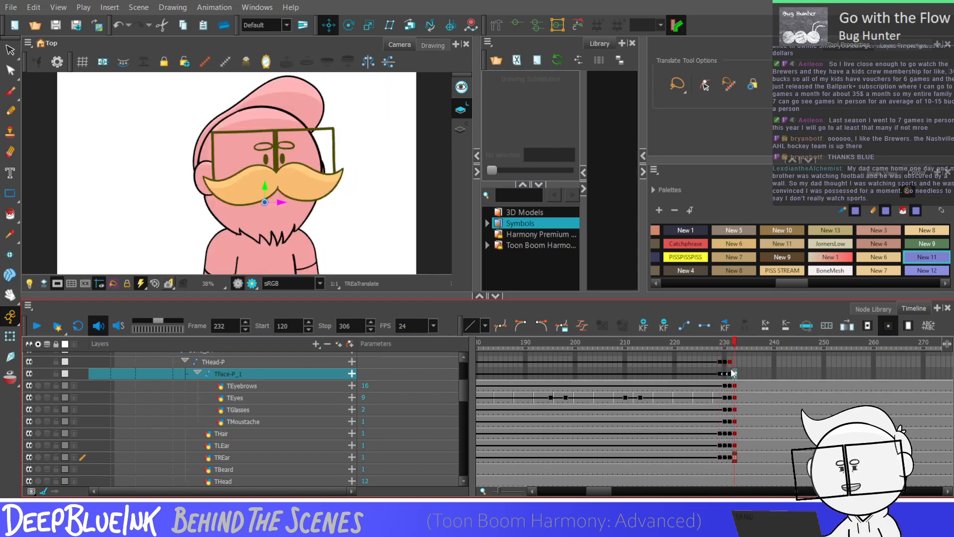
click(729, 435)
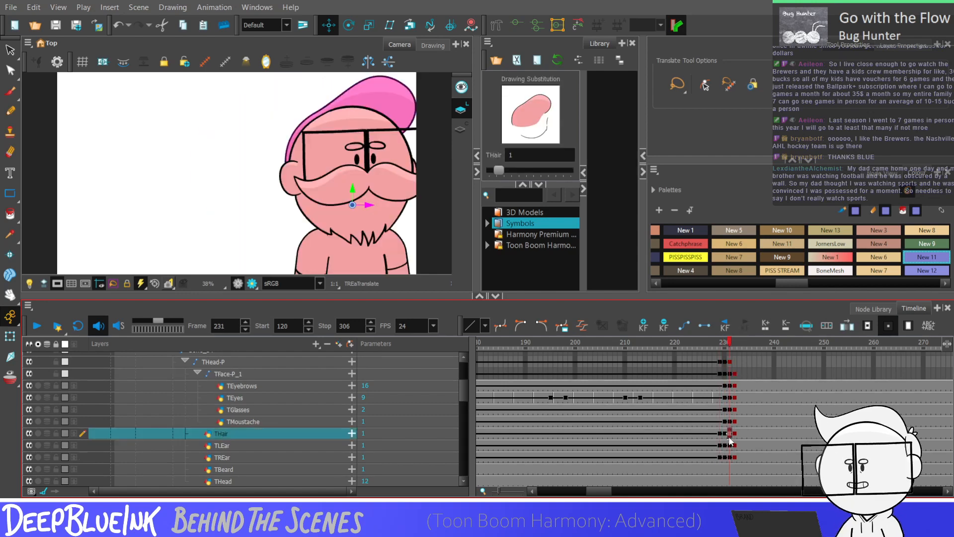
click(727, 445)
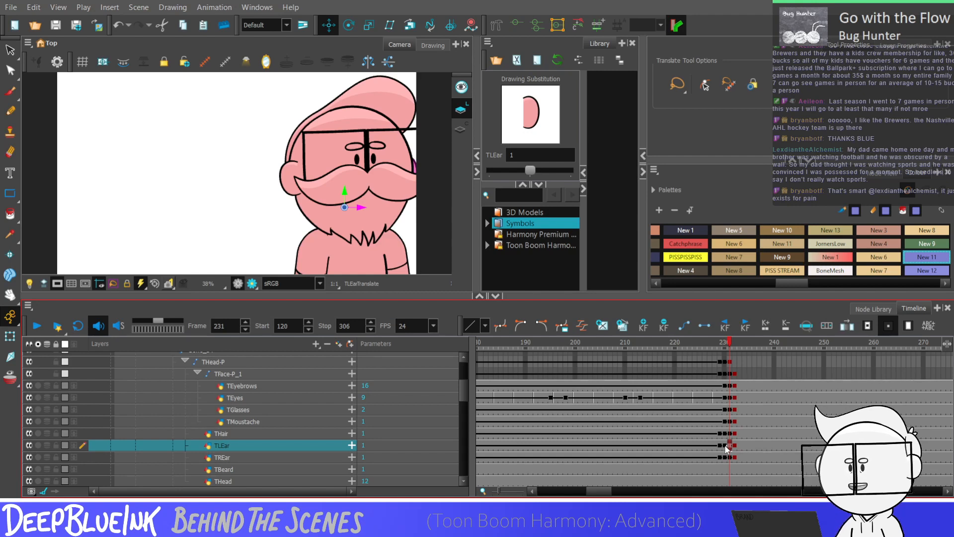
key(comma)
key(comma)
Bring the Camera-P layer into view and step repeatedly through the frames up to 234 to examine the head turn
drag(464, 400, 465, 500)
key(period)
key(period)
key(period)
key(period)
key(period)
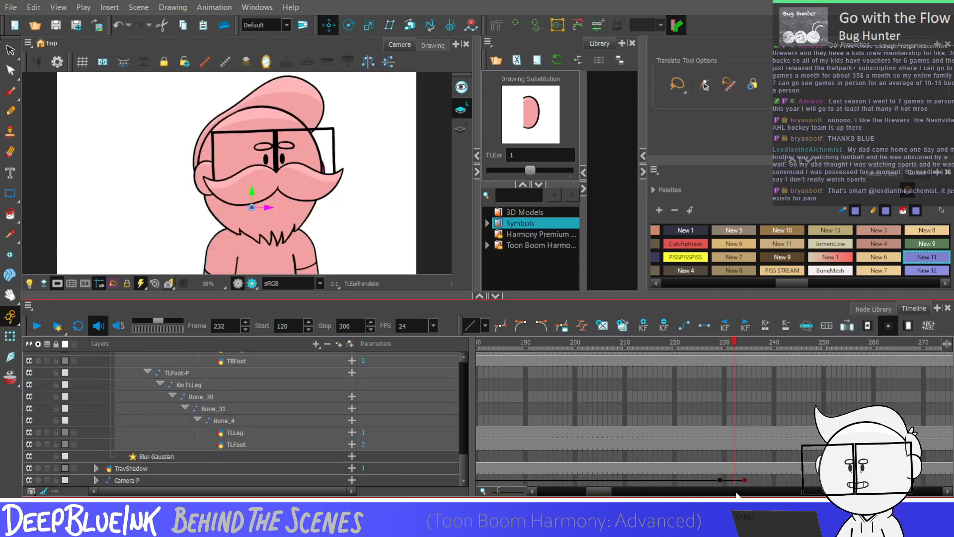
key(comma)
key(comma)
key(comma)
key(comma)
key(period)
key(period)
key(period)
key(period)
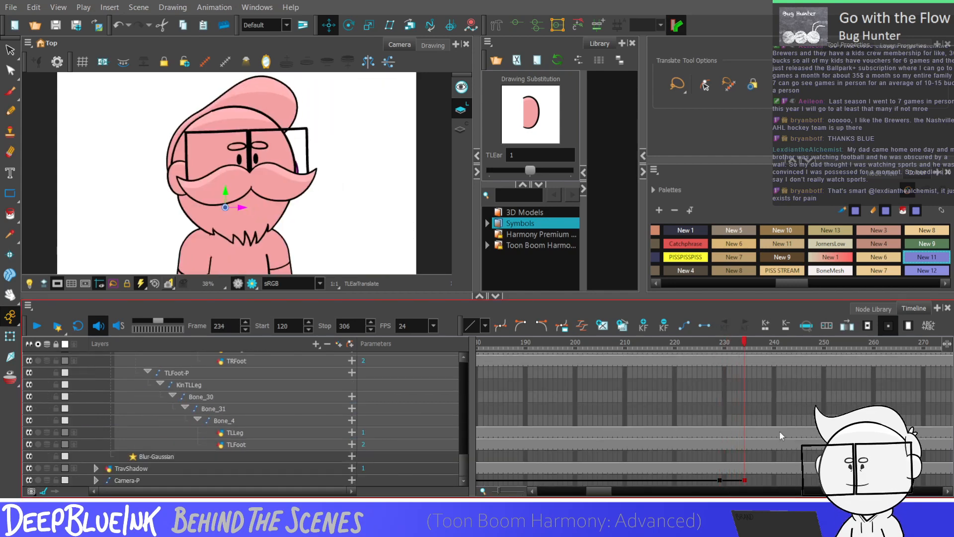
Return to TREar at frame 229 and step through to frame 231 to examine the ear's keyed positions
click(732, 441)
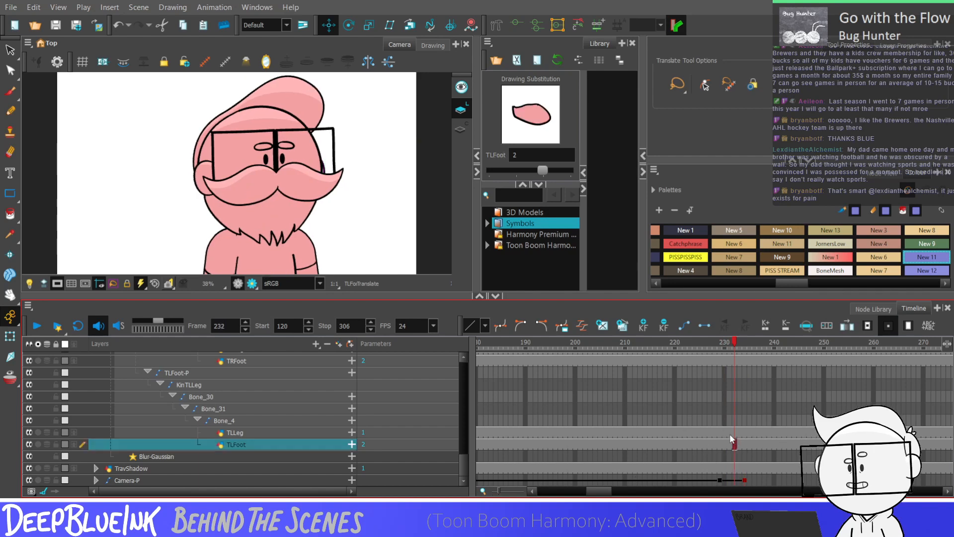
drag(462, 457, 464, 385)
scroll(465, 396, up, 2)
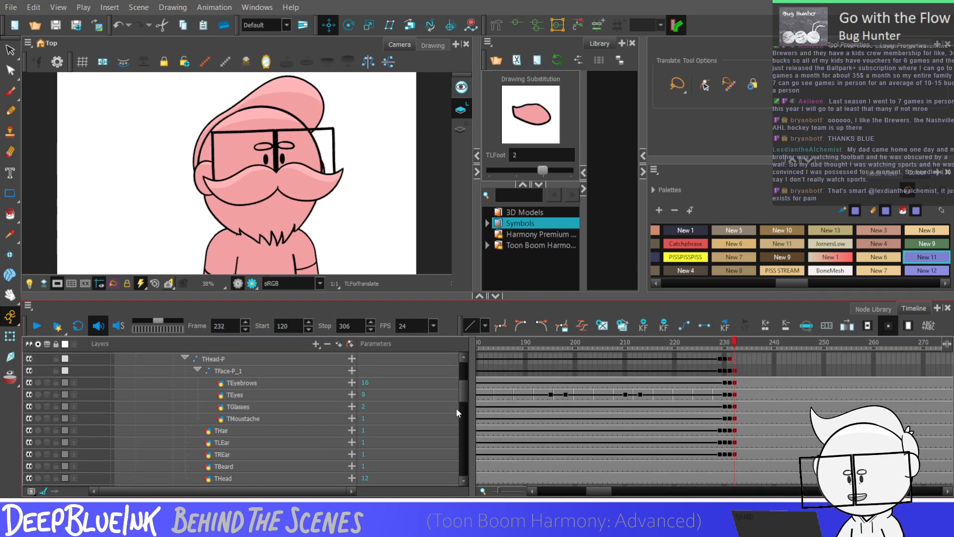
click(720, 454)
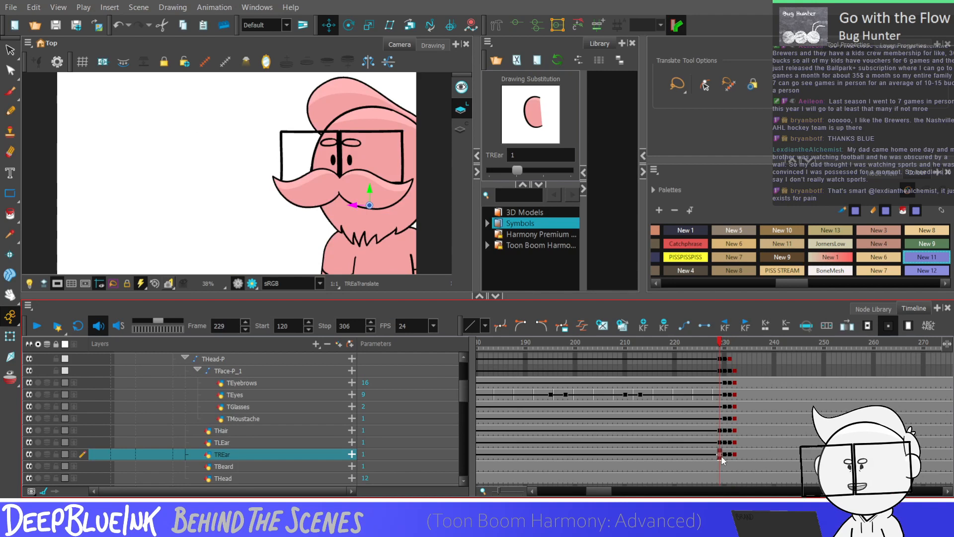
key(period)
key(period)
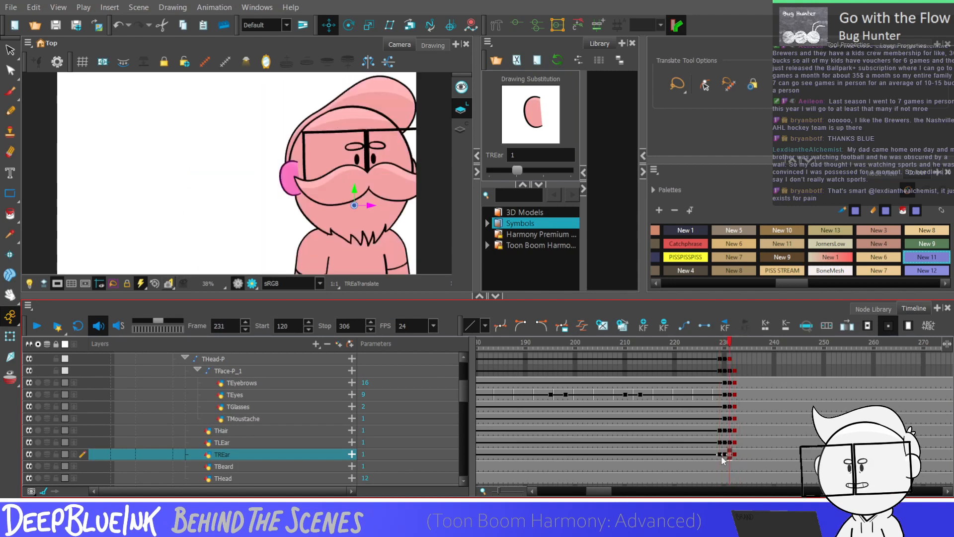
key(comma)
key(period)
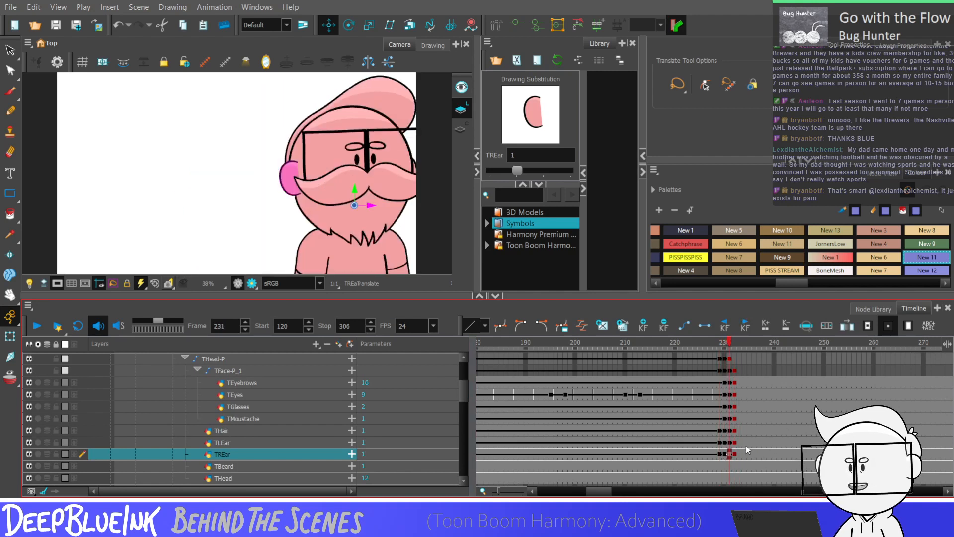
scroll(696, 423, down, 5)
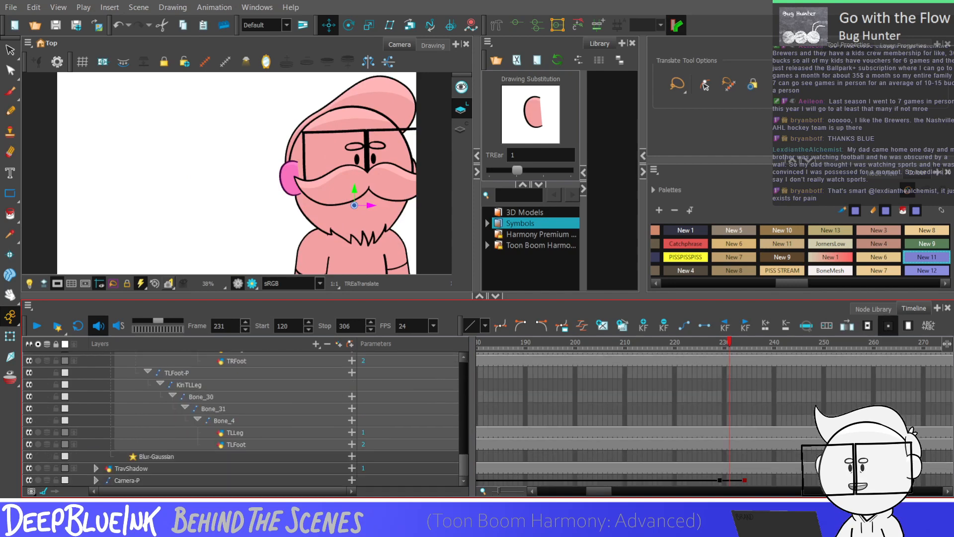
Shift the Camera-P keyframes one frame earlier, to frames 228 and 233, and step through the move from frame 228
drag(719, 480, 748, 485)
click(714, 485)
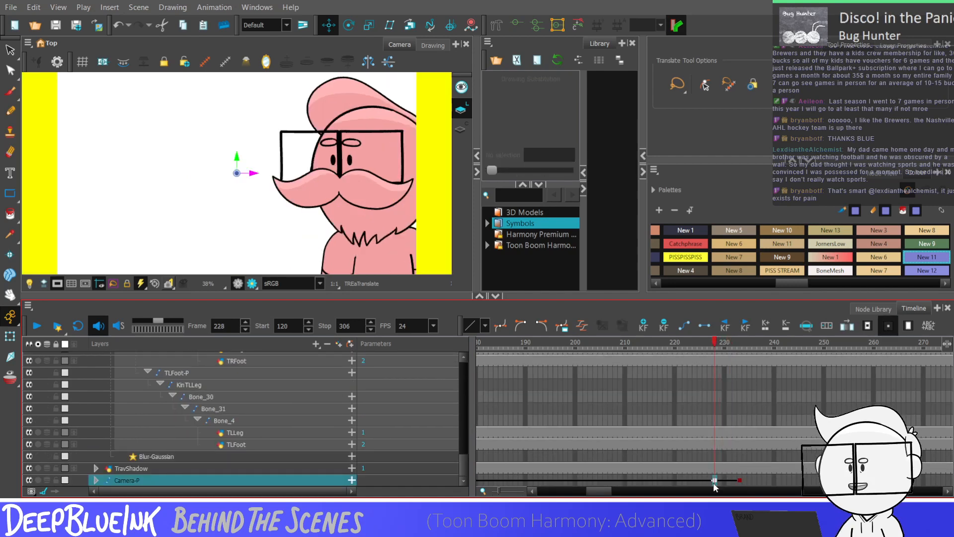
key(period)
key(period)
key(period)
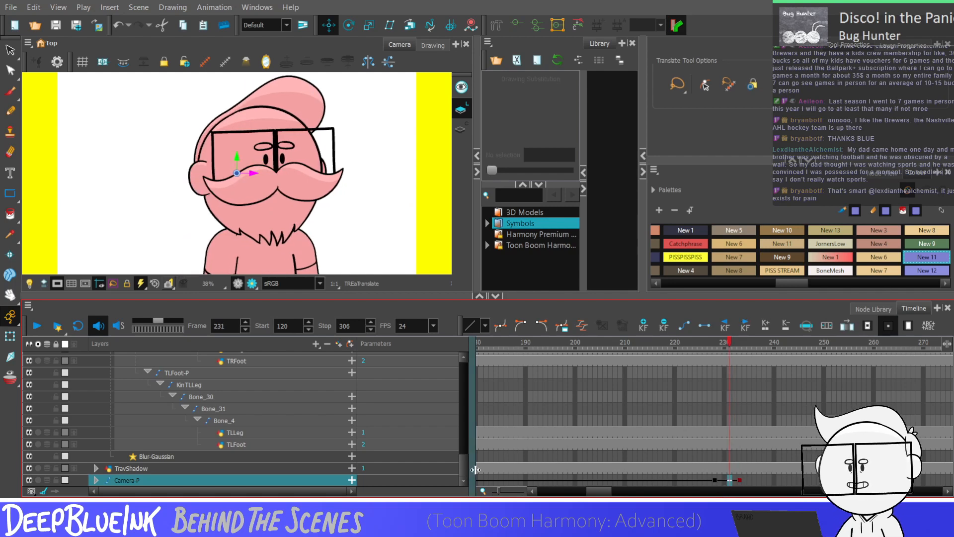
Copy the head pose on THead-P through TREar at frame 134 and paste it at frame 232
drag(465, 463, 467, 389)
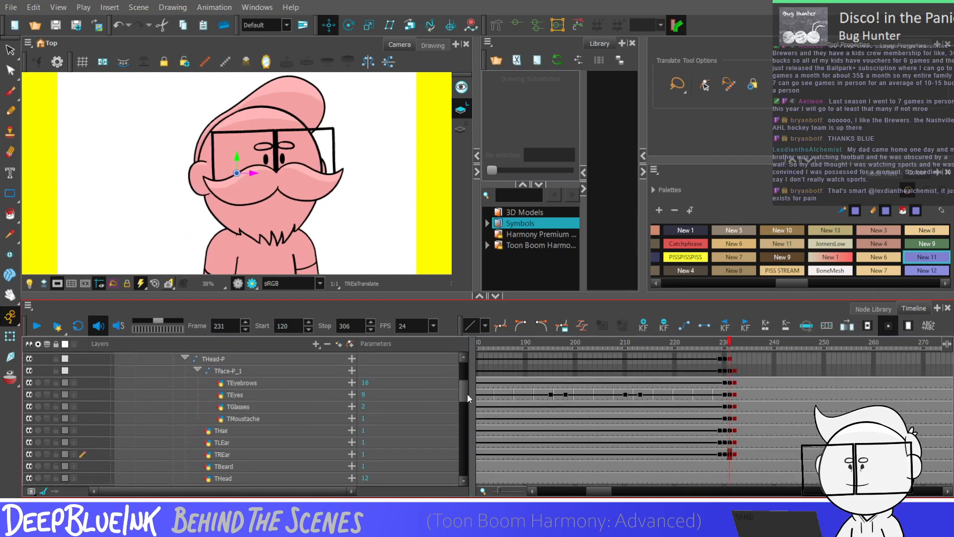
click(727, 359)
drag(602, 491, 581, 486)
click(593, 356)
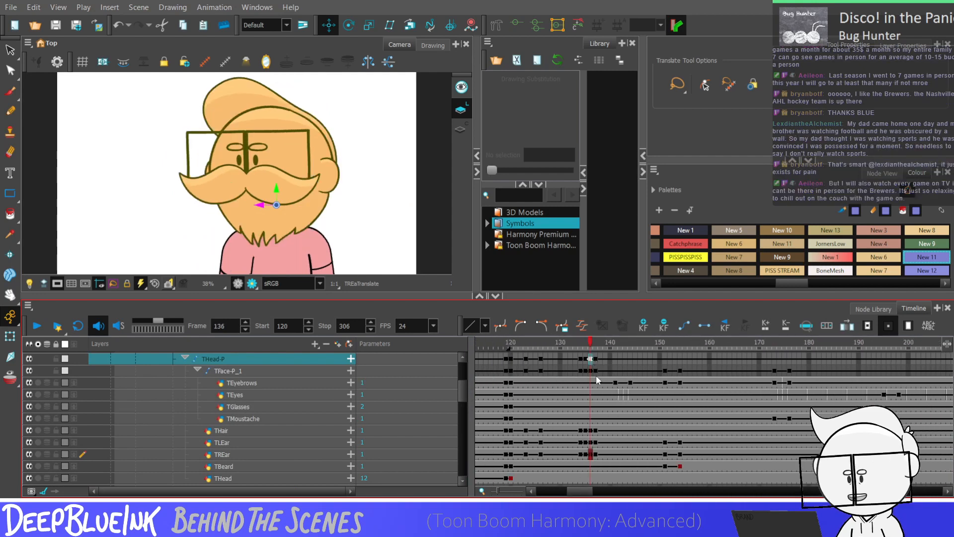
click(596, 361)
click(586, 361)
click(580, 361)
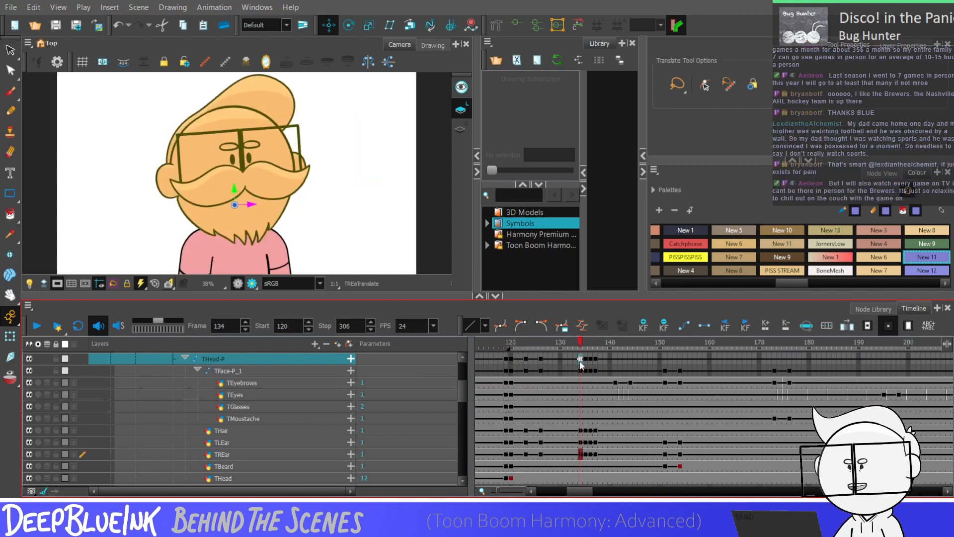
drag(585, 459, 586, 354)
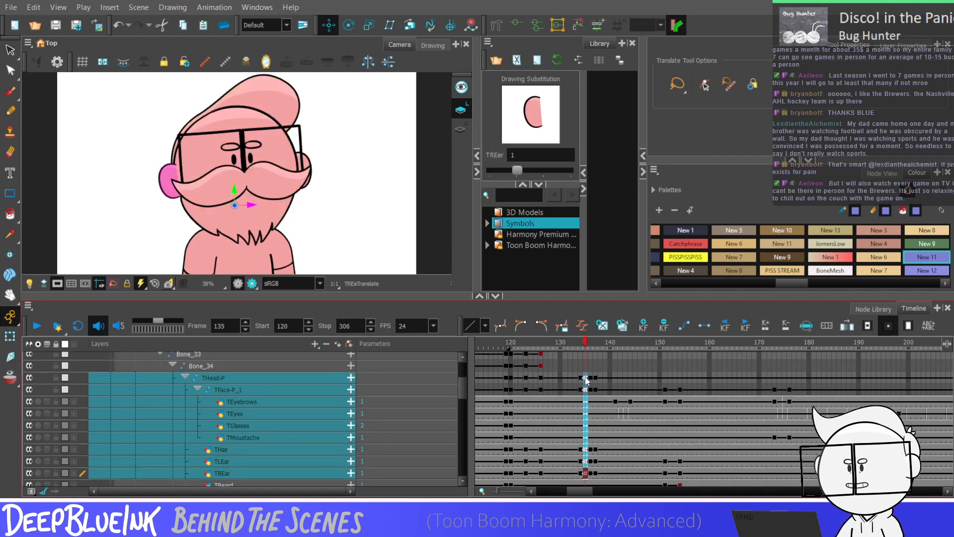
drag(579, 491, 589, 491)
click(774, 378)
key(ctrl+v)
mouse_move(535, 376)
mouse_down()
mouse_move(537, 474)
mouse_move(599, 492)
mouse_up()
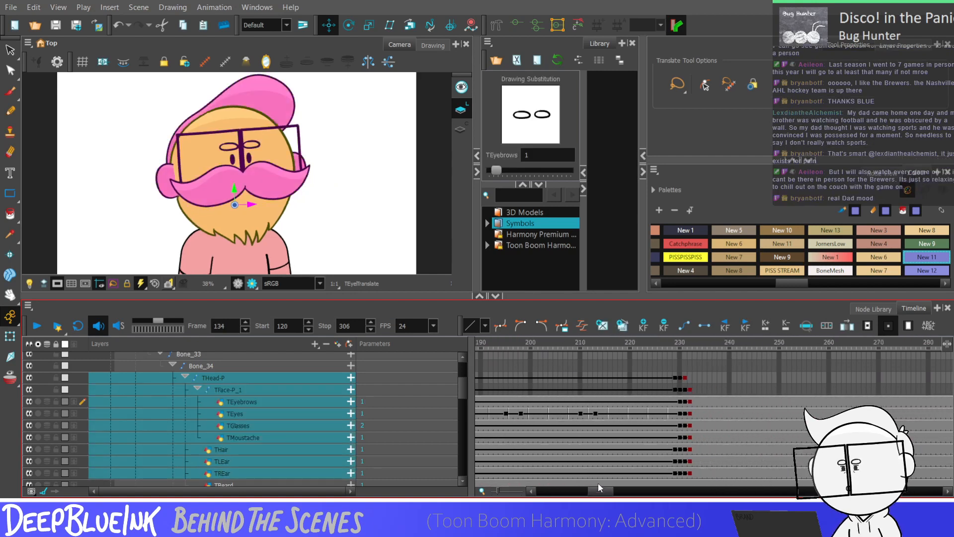
click(690, 381)
Delete the TEyebrows, TEyes, TGlasses and TMoustache keyframes at frames 230 to 232 and step through the turn
drag(695, 402, 675, 436)
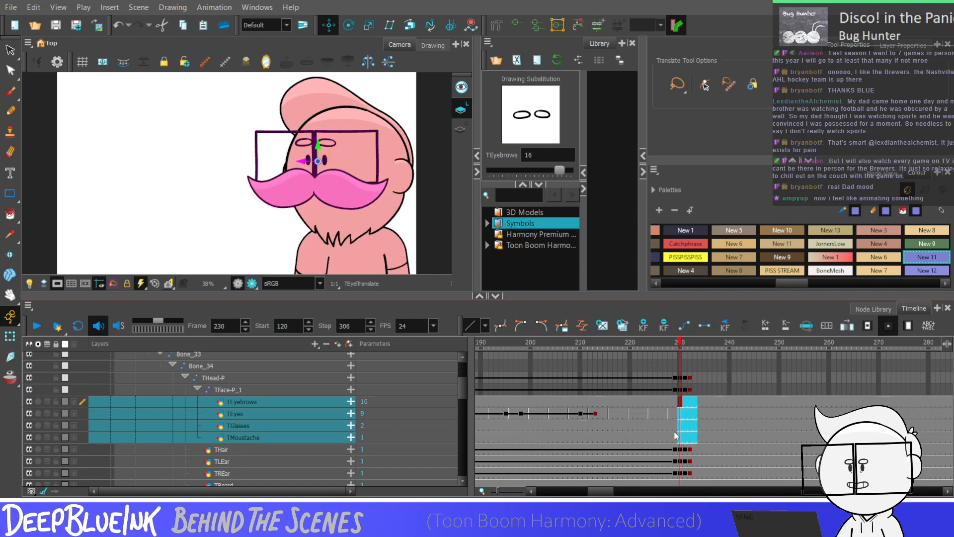
click(675, 431)
key(period)
key(period)
key(period)
key(period)
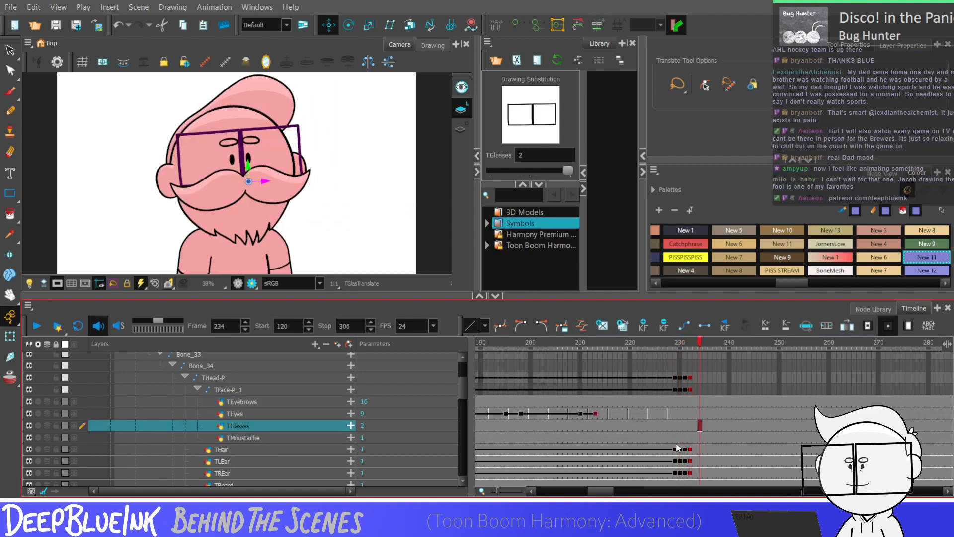
Step back and forth between frames 229 and 234 to examine how the face features follow the head turn
key(comma)
key(comma)
key(comma)
key(comma)
key(comma)
key(period)
key(period)
key(period)
key(period)
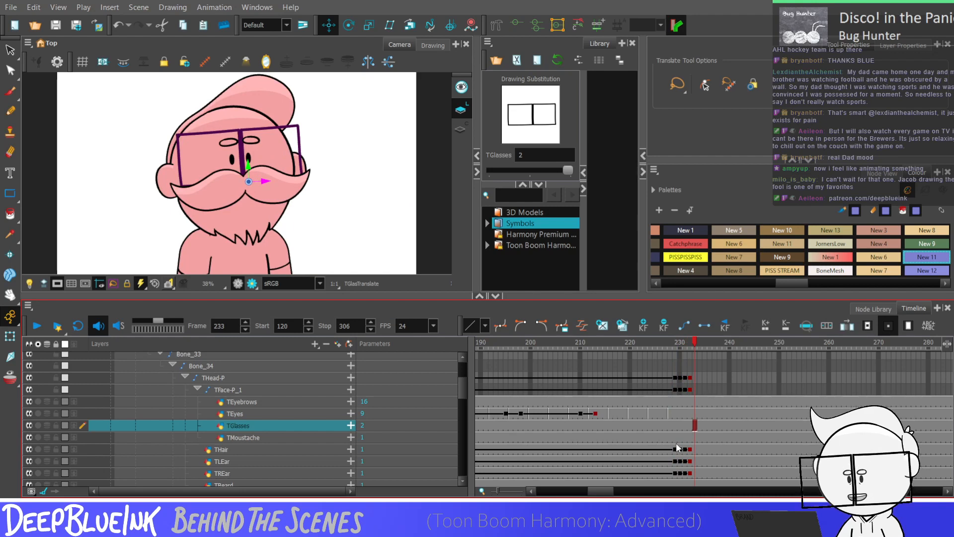
key(comma)
key(comma)
key(comma)
key(comma)
key(period)
key(period)
key(period)
key(period)
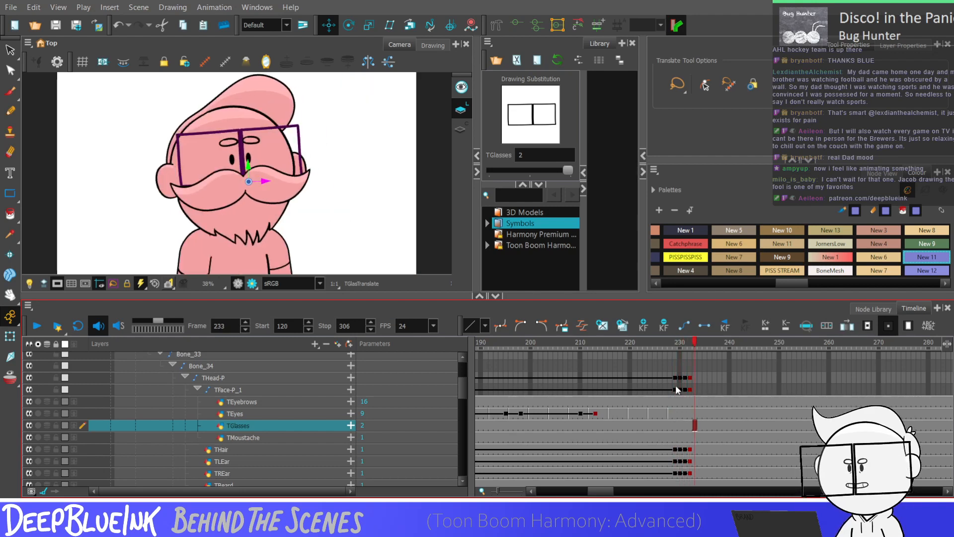
Select TMoustache at frame 229 and step repeatedly through the neighbouring frames to examine the moustache's motion
drag(675, 379, 690, 473)
click(676, 439)
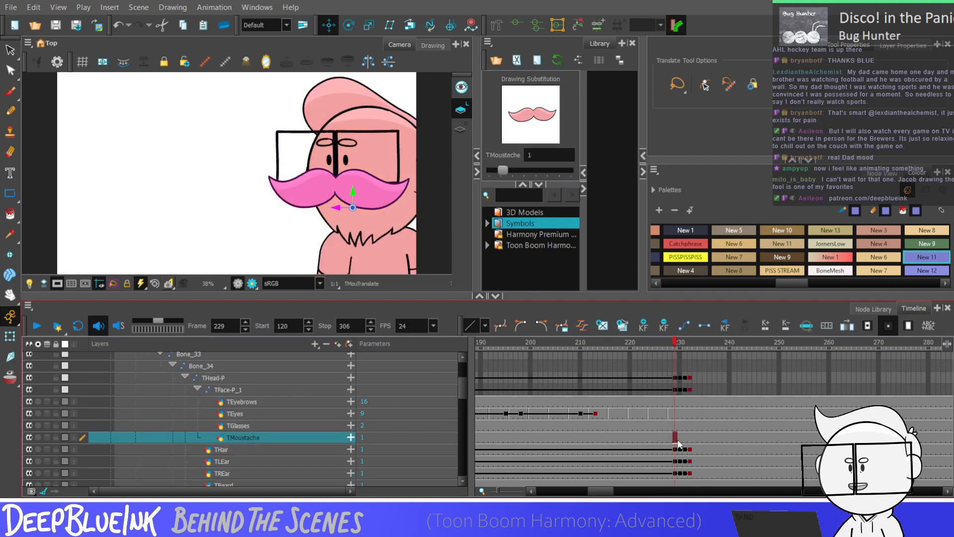
key(period)
key(period)
key(period)
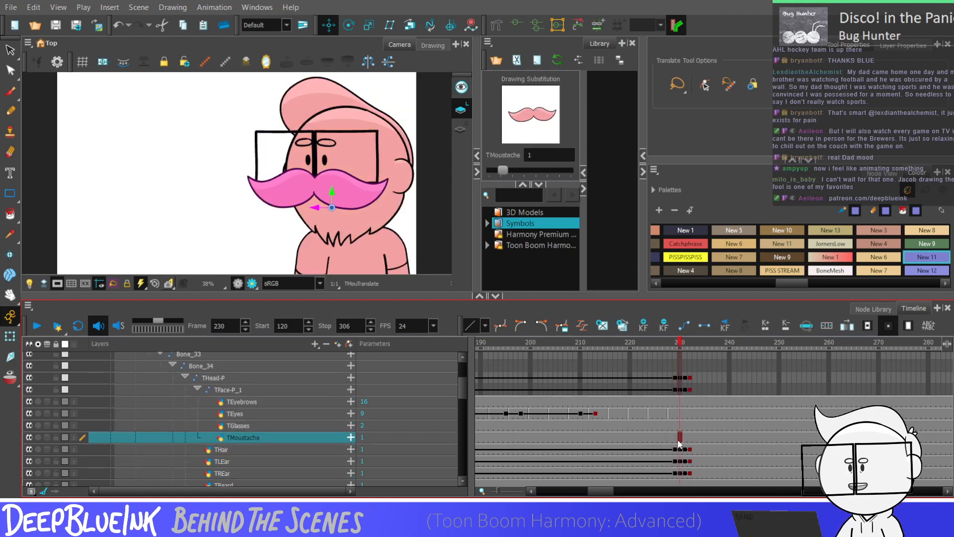
key(comma)
key(comma)
key(comma)
key(comma)
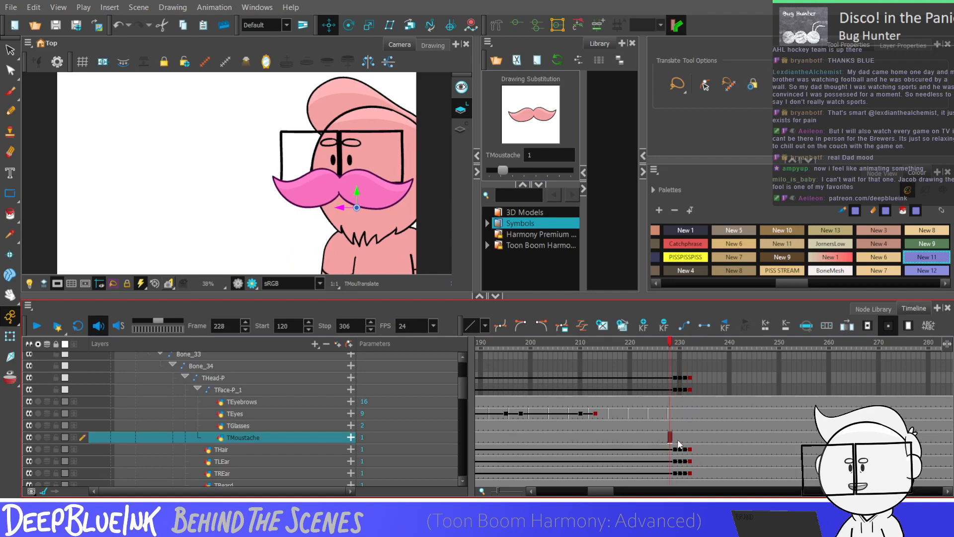
key(period)
key(period)
key(period)
key(period)
key(period)
key(comma)
key(comma)
key(comma)
key(comma)
key(comma)
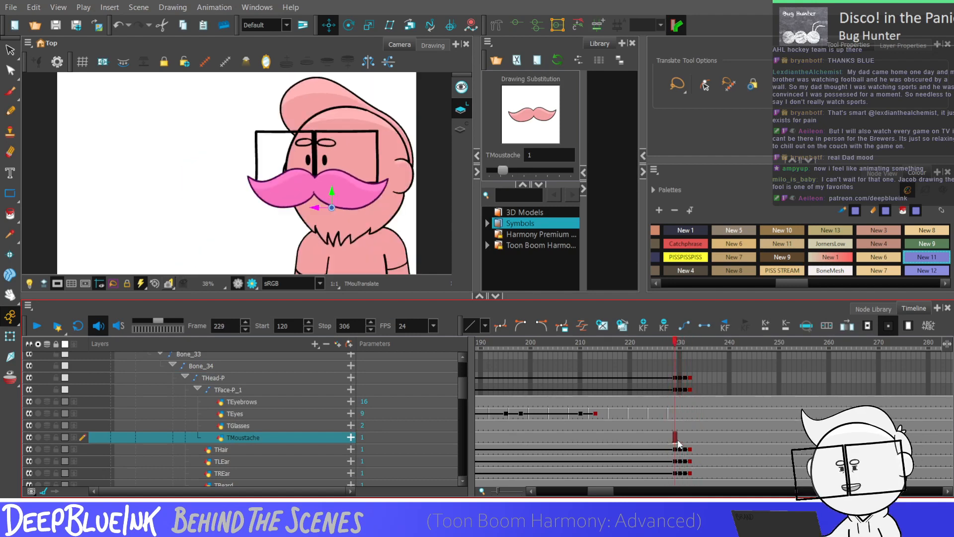
Inspect the face feature layers at frame 229 and compare TMoustache at frames 173 and 232
drag(675, 410, 677, 437)
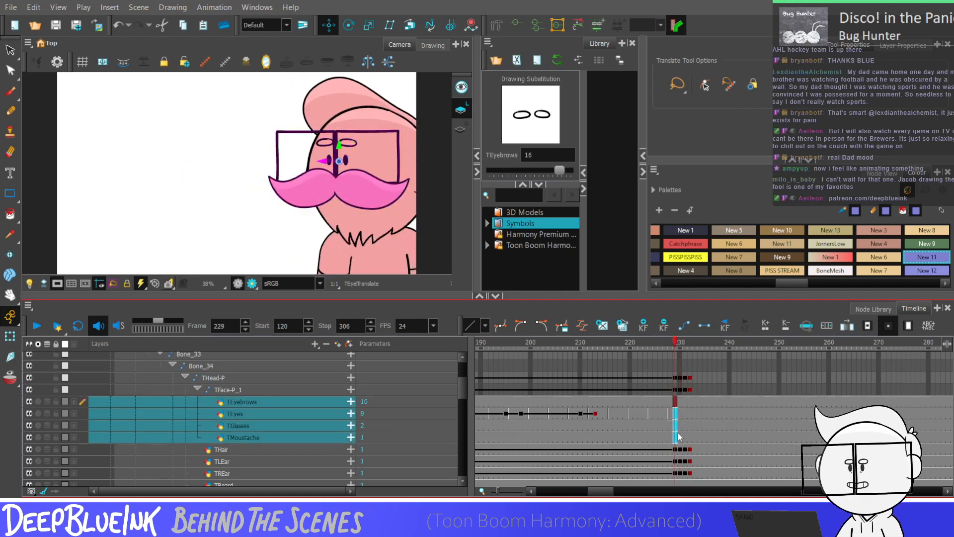
click(675, 425)
click(675, 437)
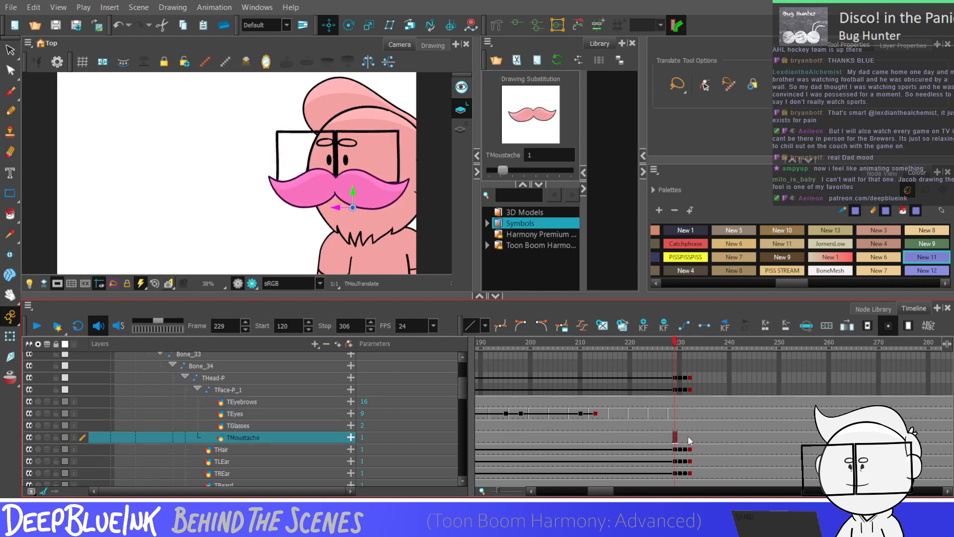
scroll(588, 493, left, 6)
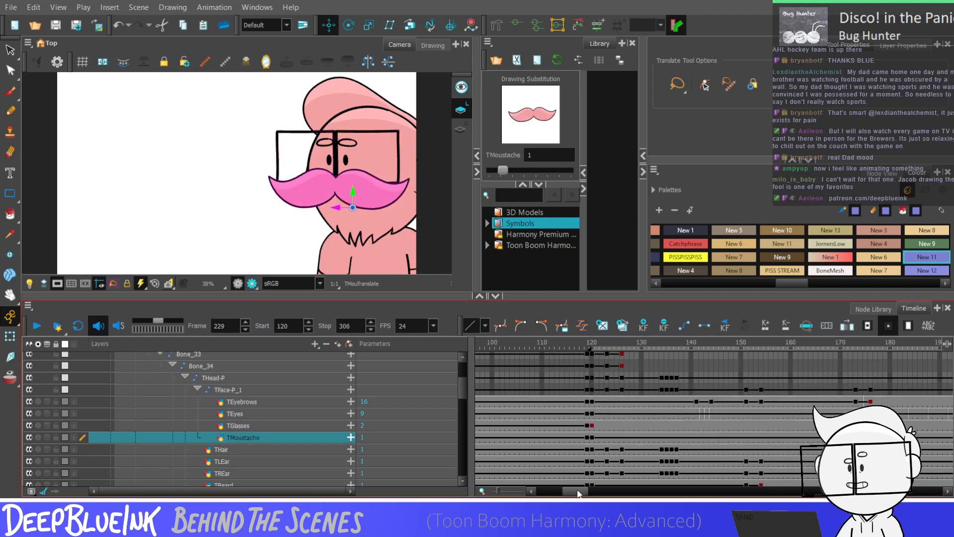
scroll(588, 493, right, 2)
click(595, 438)
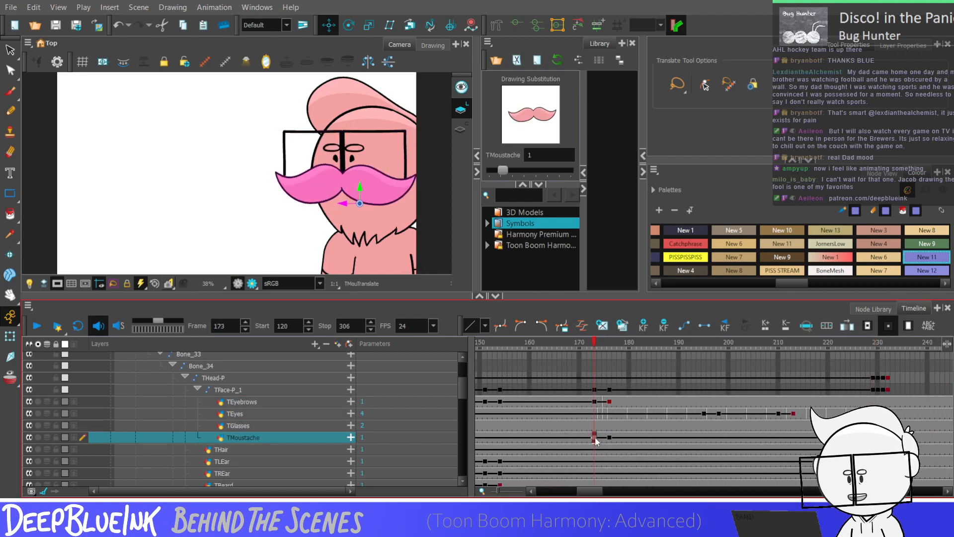
click(888, 438)
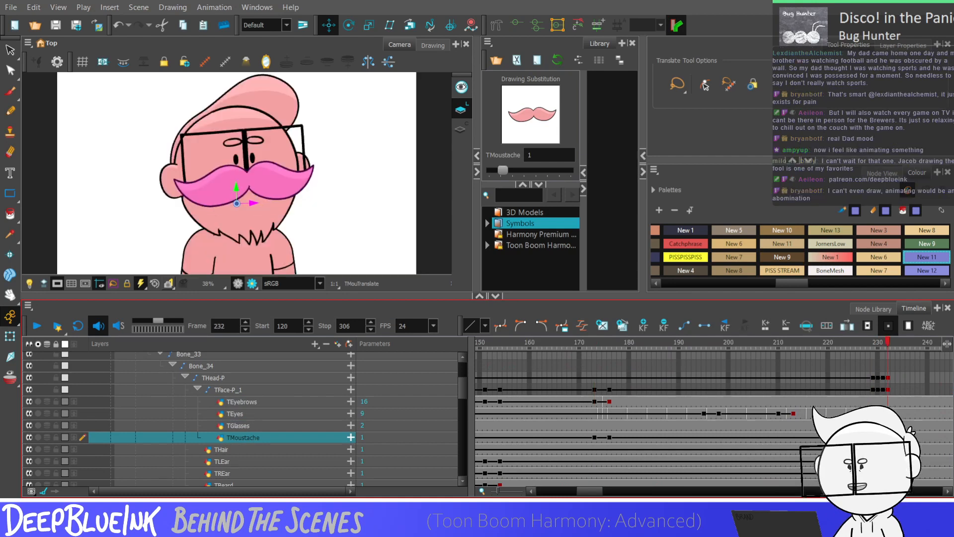
Return to TMoustache at frame 229 and step forward to frame 233 and back to review the turn
click(873, 437)
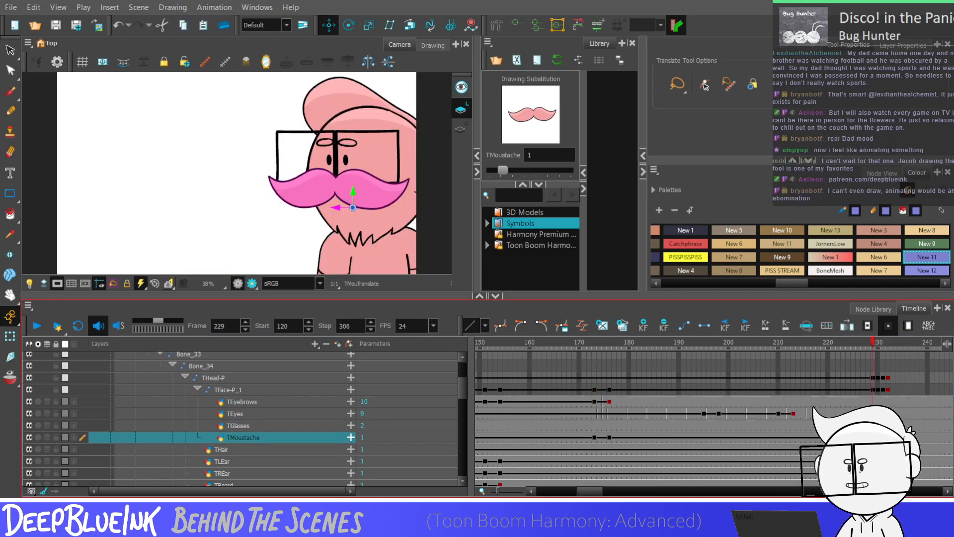
key(period)
key(period)
key(period)
key(period)
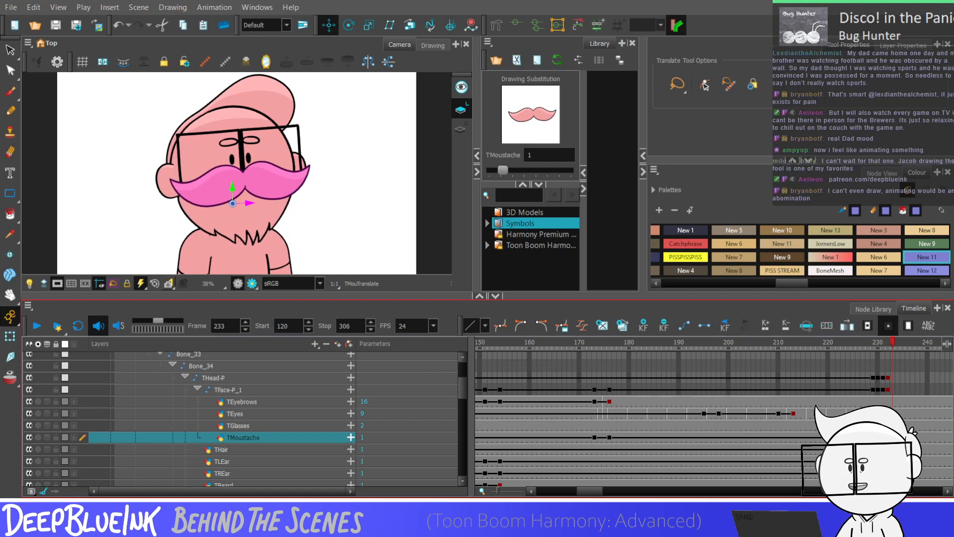
key(comma)
key(comma)
key(comma)
key(comma)
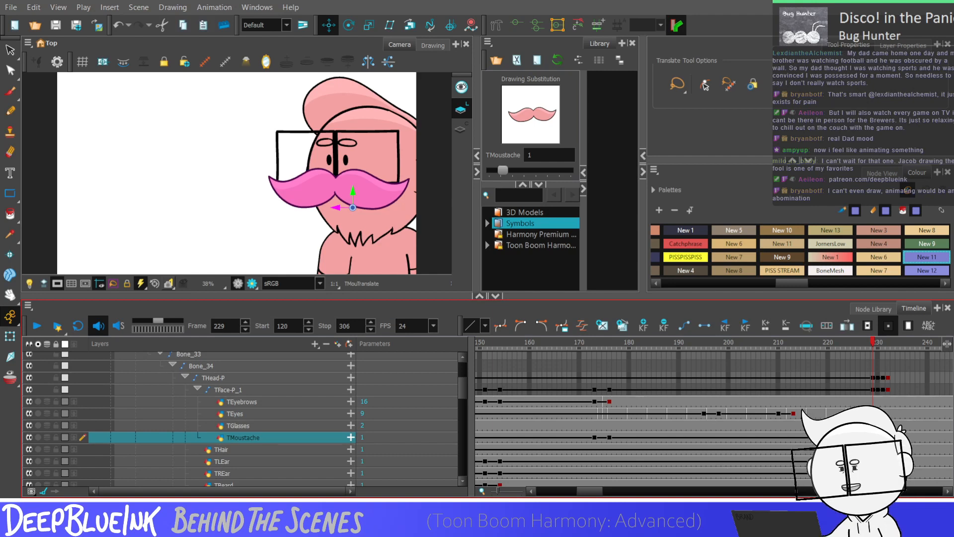
Handwrite FLIPACLIP with the Pencil tool in the blank canvas area beside the character
click(10, 111)
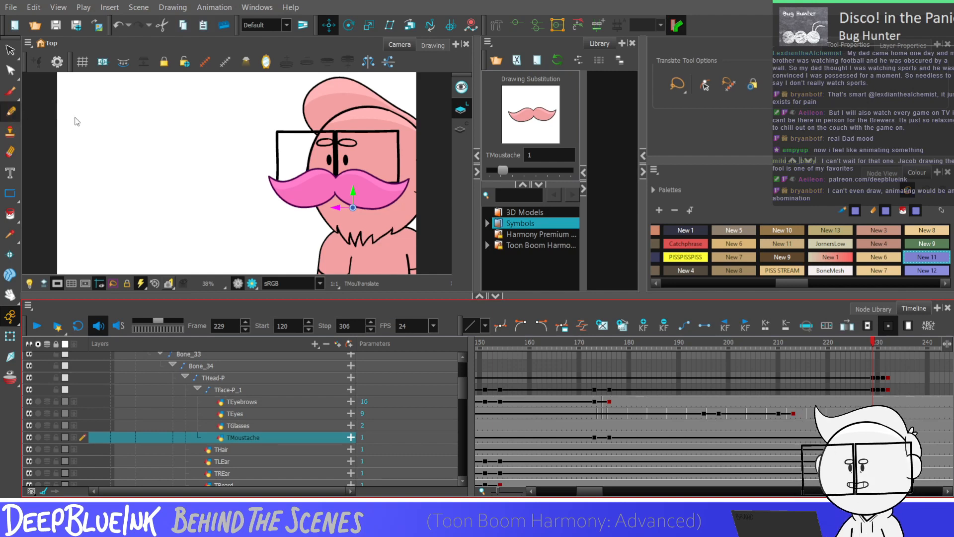
drag(108, 161, 121, 176)
drag(128, 159, 128, 170)
mouse_move(140, 156)
mouse_down()
mouse_move(135, 177)
mouse_move(148, 177)
mouse_up()
mouse_move(137, 169)
mouse_down()
mouse_move(178, 176)
mouse_move(184, 157)
mouse_up()
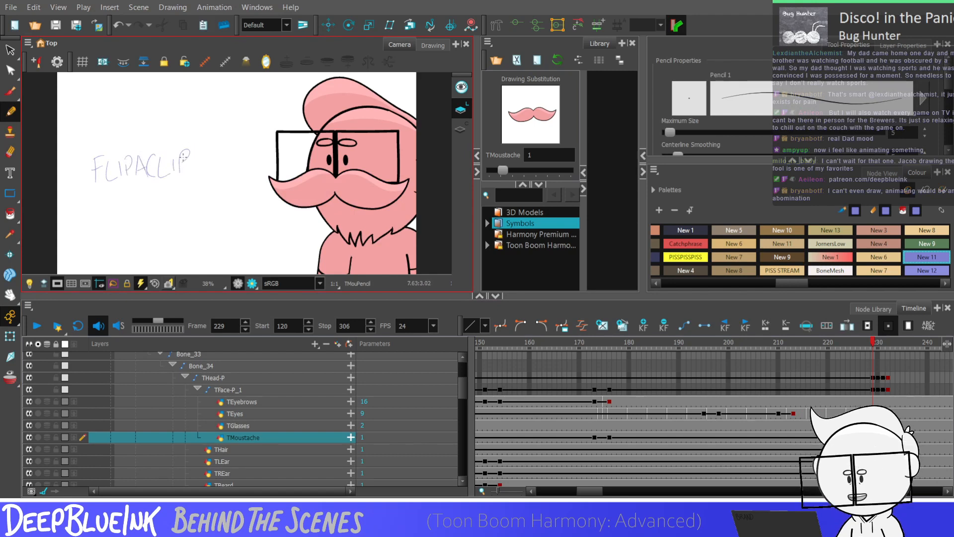
Undo all the FLIPACLIP pencil strokes
key(ctrl)
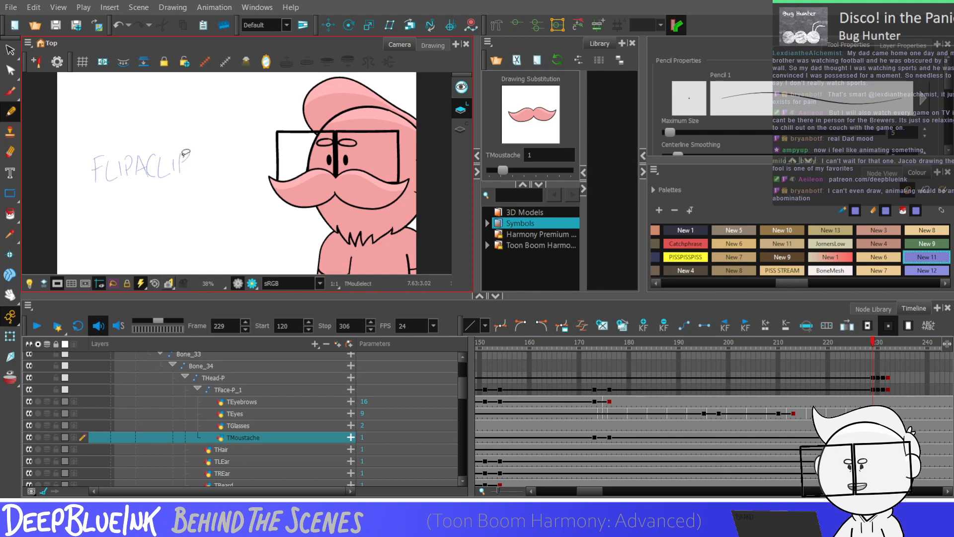
key(ctrl)
key(ctrl+z)
key(ctrl+z)
key(ctrl+z)
key(ctrl+z)
key(ctrl+z)
key(ctrl+z)
key(ctrl+z)
key(ctrl+z)
key(ctrl+z)
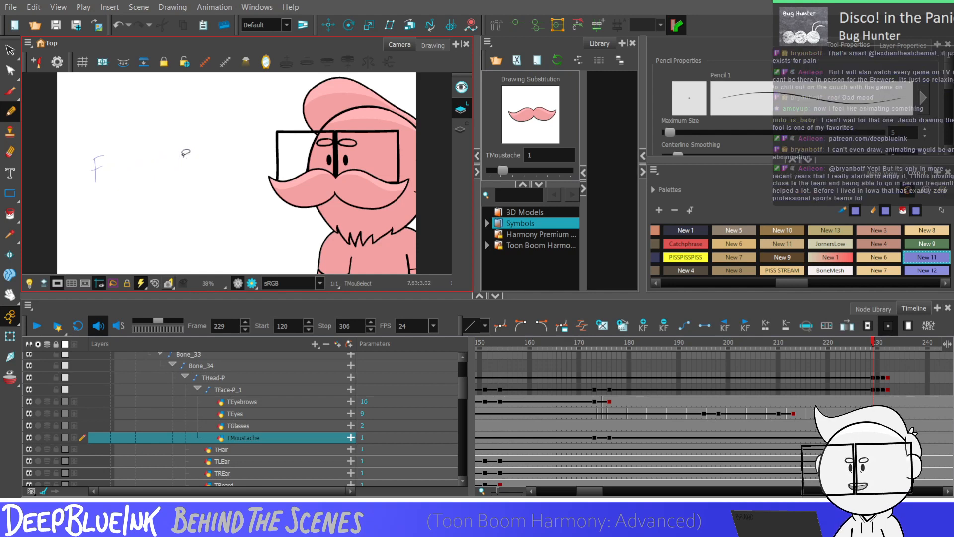
key(ctrl+z)
key(ctrl+z)
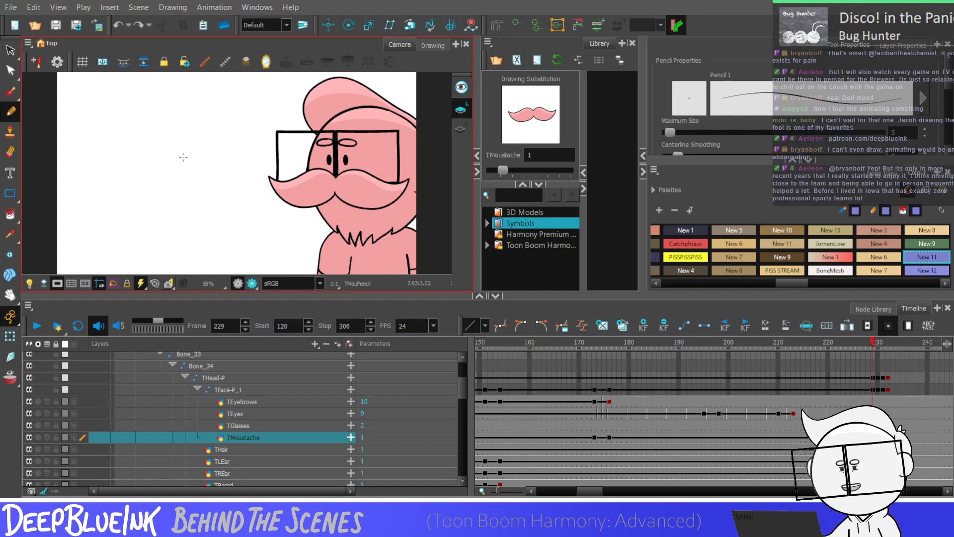
Handwrite OPENTOONZ with the Pencil tool in the blank canvas area beside the character
drag(104, 154, 124, 179)
drag(118, 160, 141, 175)
mouse_move(130, 168)
mouse_down()
mouse_move(148, 178)
mouse_move(153, 164)
mouse_move(173, 180)
mouse_move(184, 167)
mouse_move(194, 178)
mouse_move(200, 163)
mouse_move(218, 164)
mouse_move(221, 191)
mouse_up()
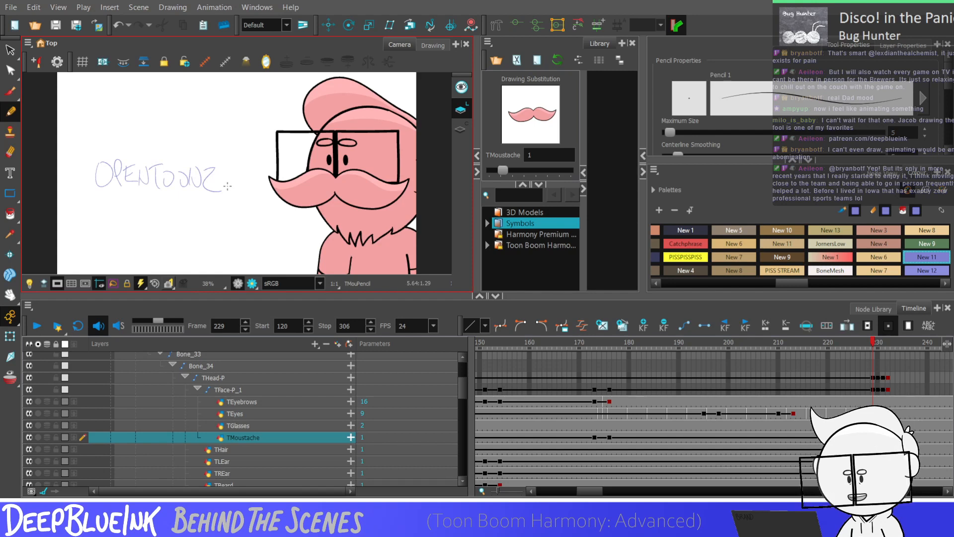
Undo all the OPENTOONZ pencil strokes and return to the Pencil tool
key(alt+s)
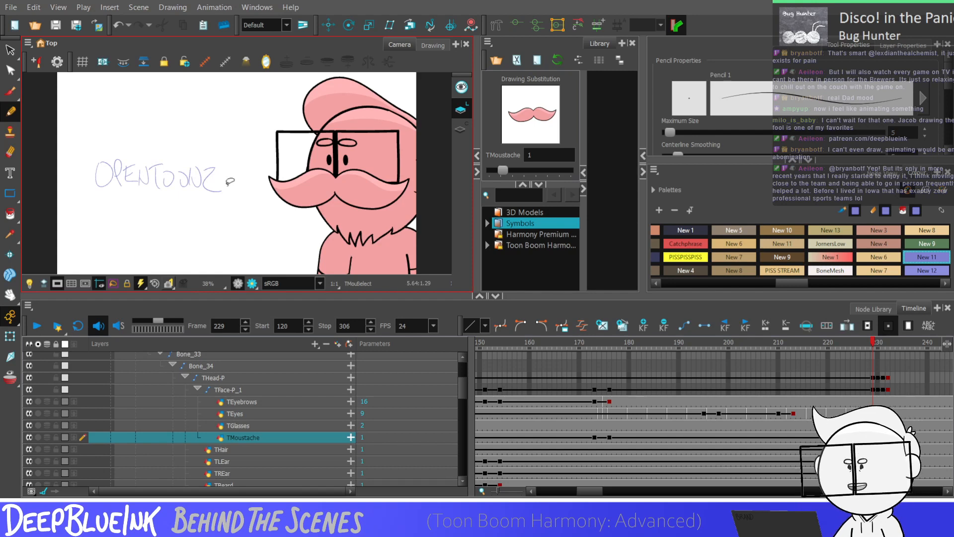
key(ctrl+z)
key(ctrl+z)
key(ctrl+z)
key(ctrl+z)
key(ctrl+z)
key(ctrl+z)
key(ctrl+z)
key(ctrl+z)
key(ctrl+z)
key(ctrl+z)
key(ctrl+z)
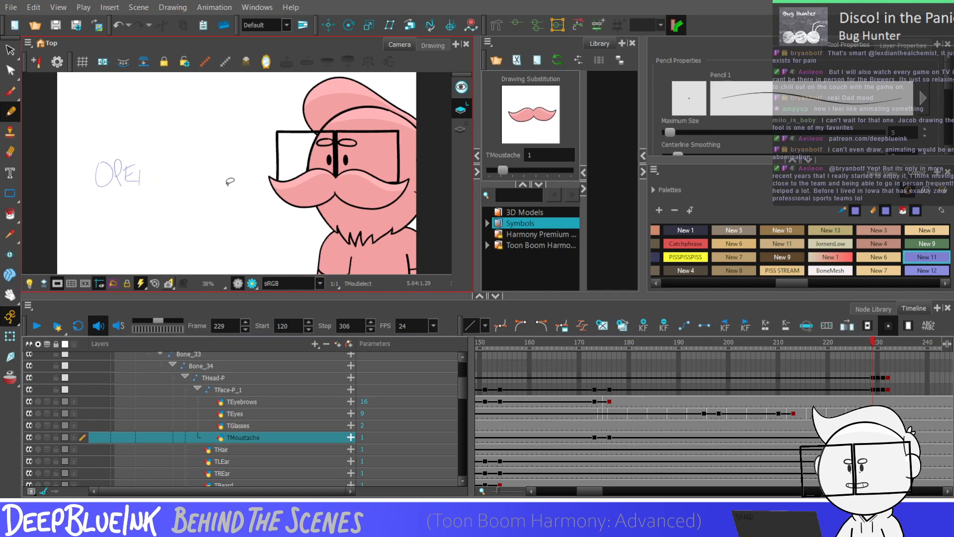
key(ctrl+z)
key(ctrl+z)
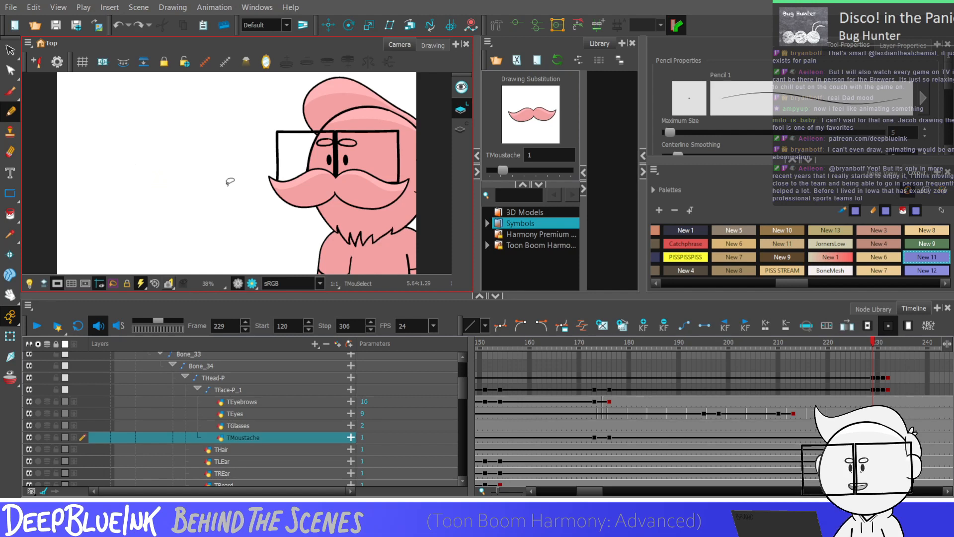
key(alt+slash)
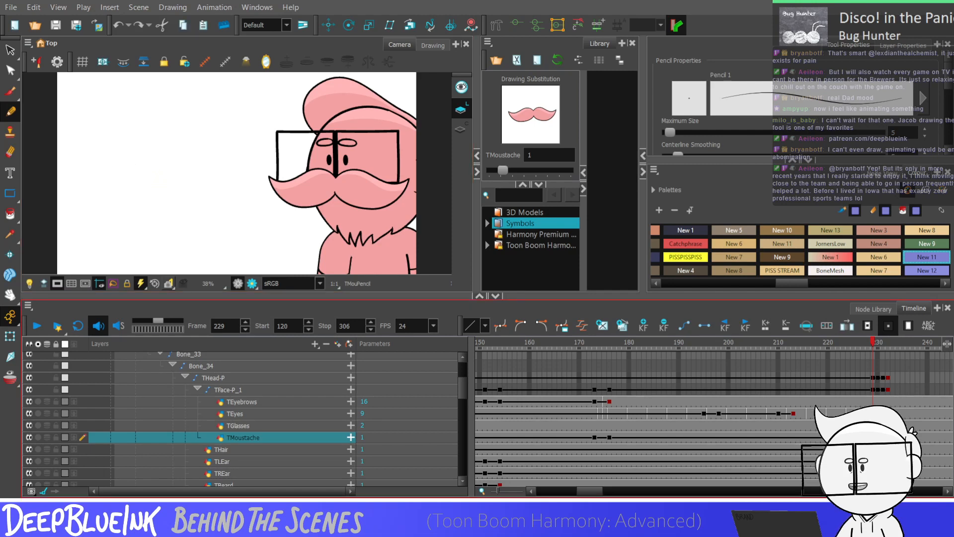
Go to frame 232 and step through the surrounding frames to examine the end of the head turn
click(888, 343)
key(period)
key(period)
key(period)
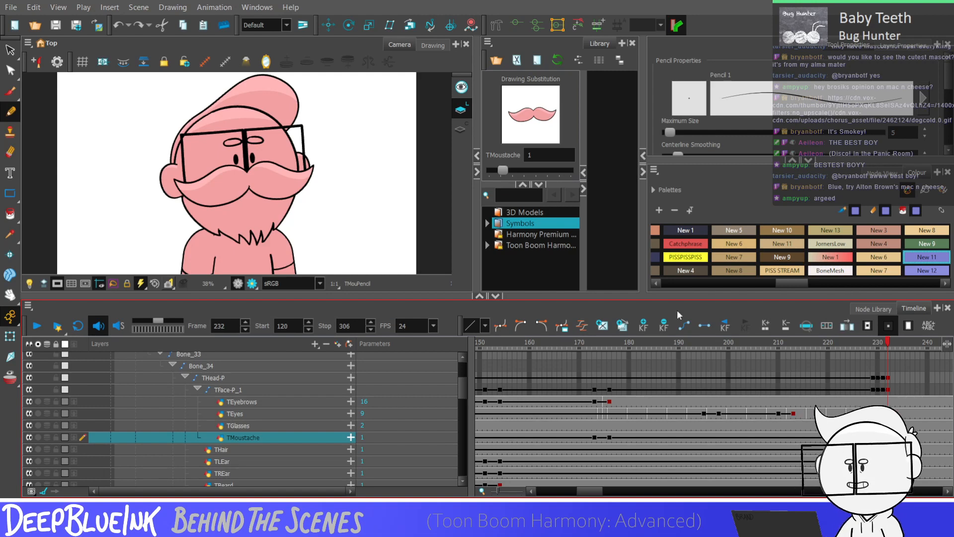
key(comma)
key(comma)
key(comma)
key(period)
key(period)
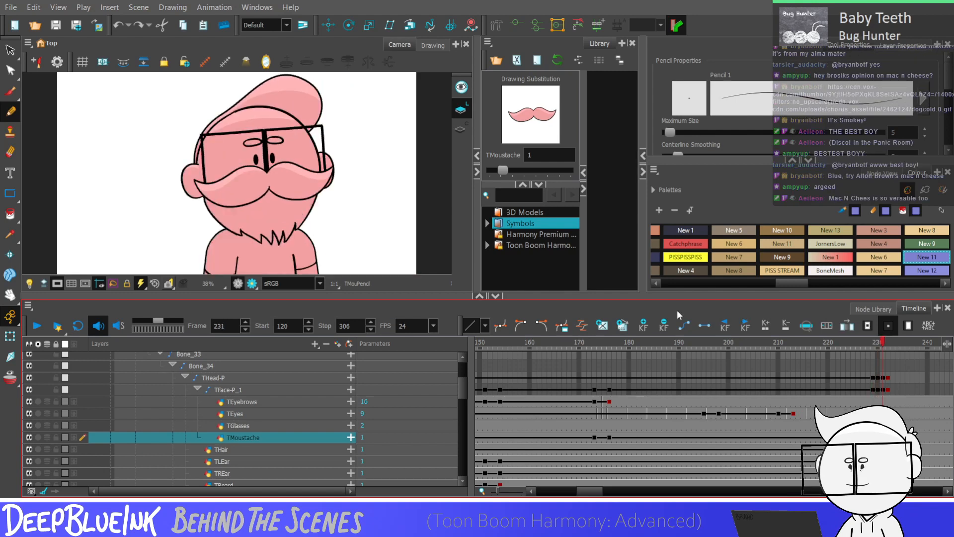
Step back and forth between frames 228 and 232 to examine how the head and moustache move through the turn
key(period)
key(period)
key(comma)
key(comma)
key(comma)
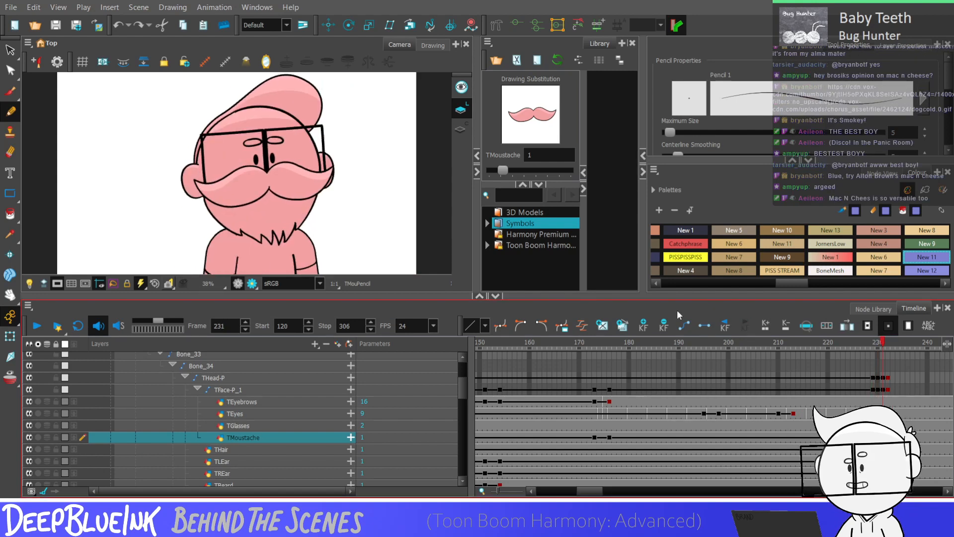
key(comma)
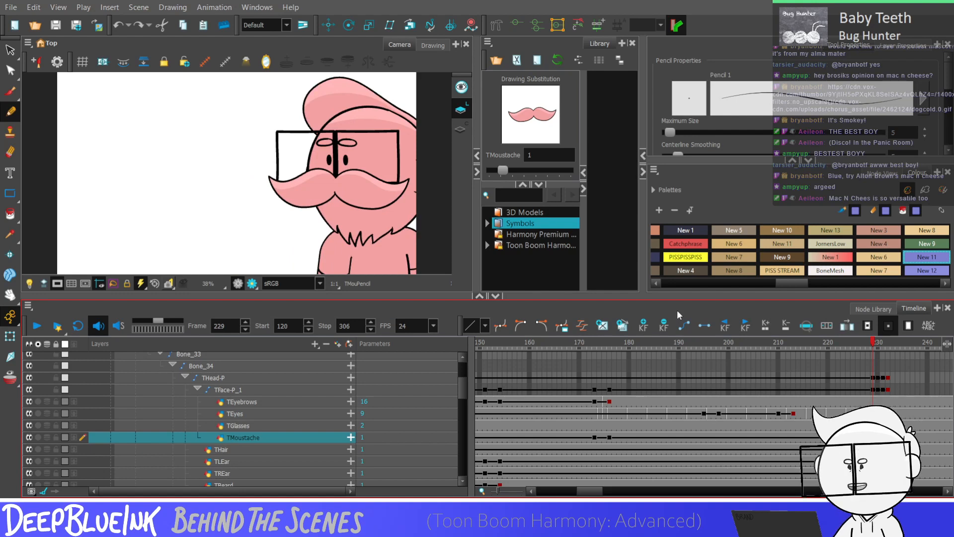
key(period)
key(period)
key(comma)
key(comma)
key(comma)
key(period)
key(period)
key(period)
key(period)
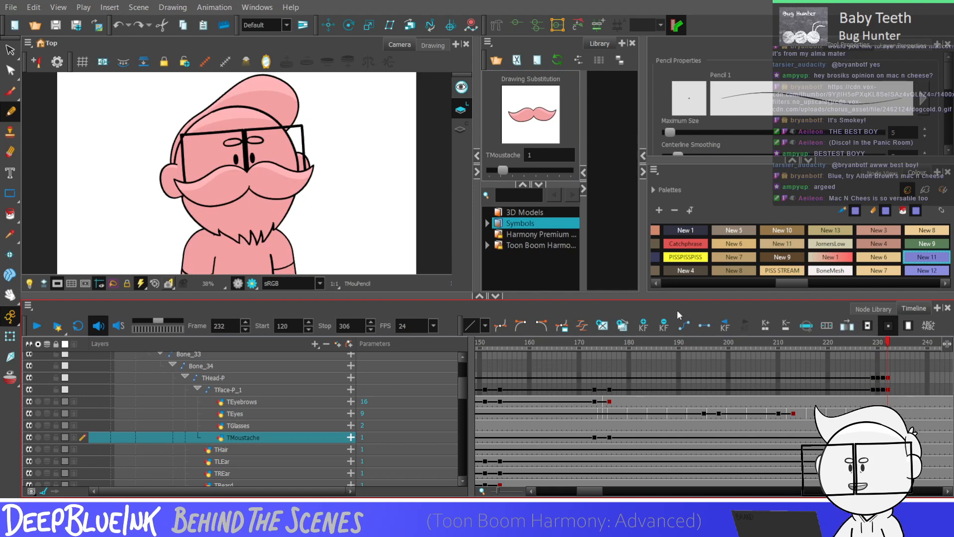
key(comma)
key(comma)
key(comma)
key(comma)
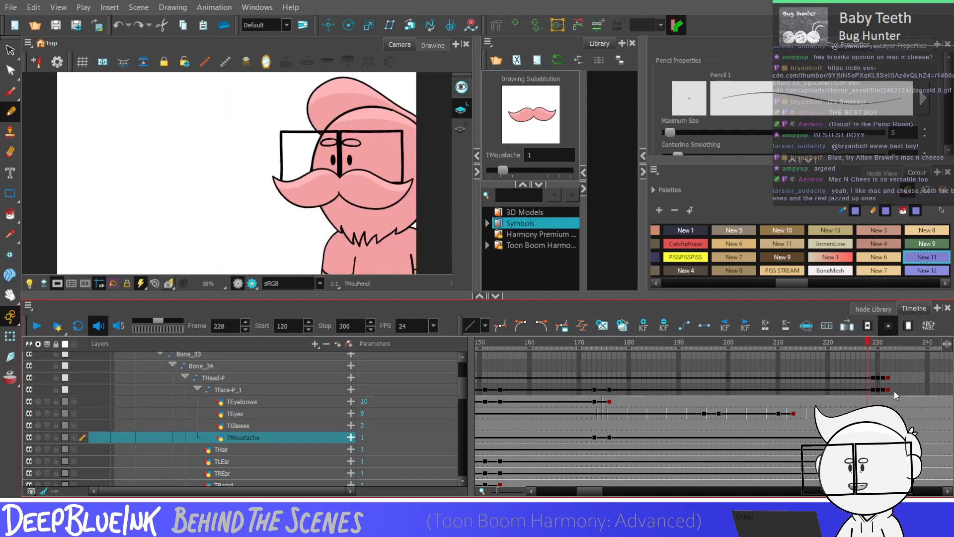
key(period)
key(period)
key(period)
key(period)
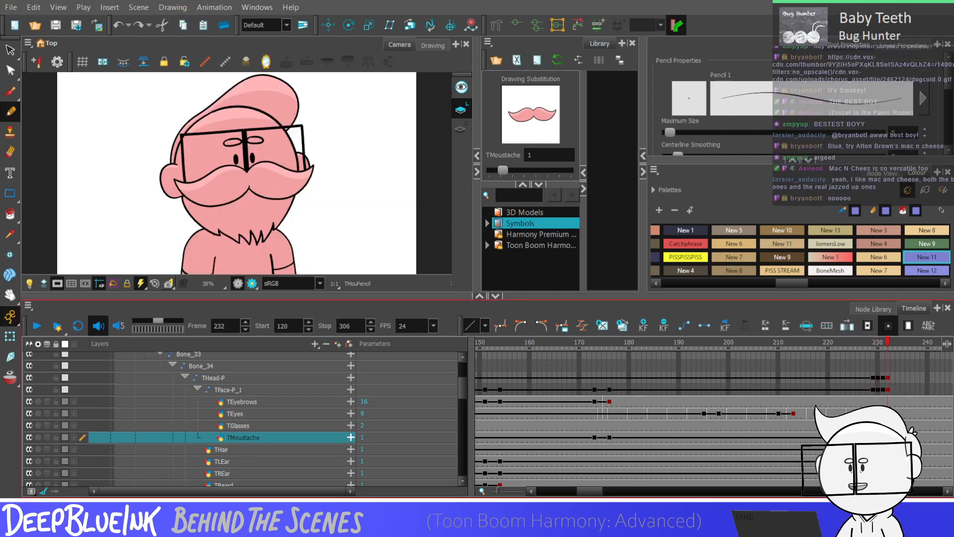
key(comma)
key(comma)
key(comma)
key(period)
key(period)
key(period)
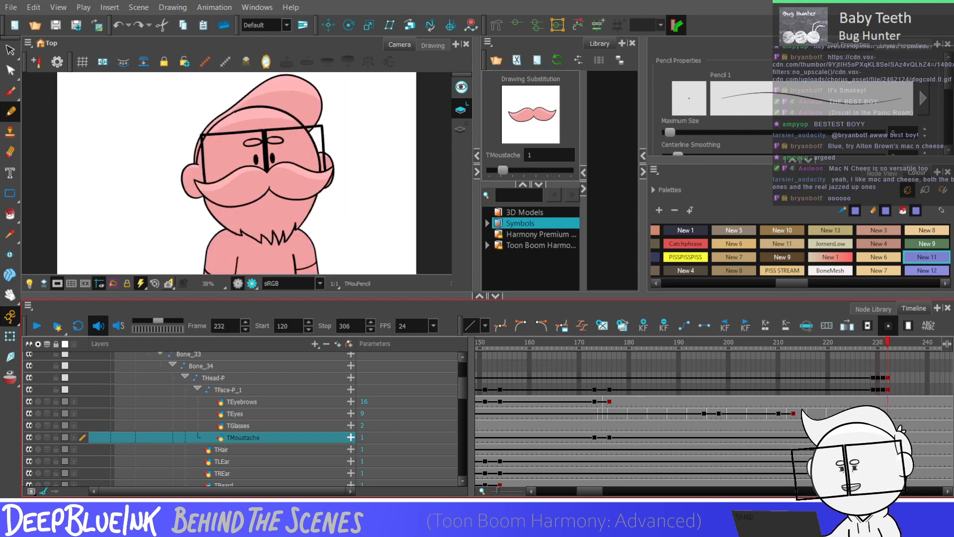
key(comma)
key(comma)
key(period)
key(period)
key(comma)
key(comma)
key(comma)
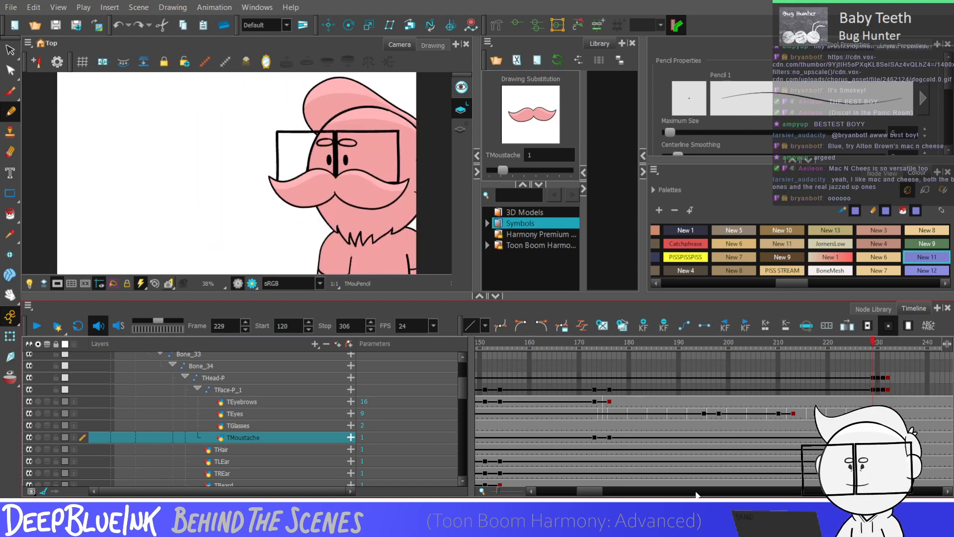
Examine the moustache and head poses frame by frame from frame 229 to 233
drag(586, 492, 596, 494)
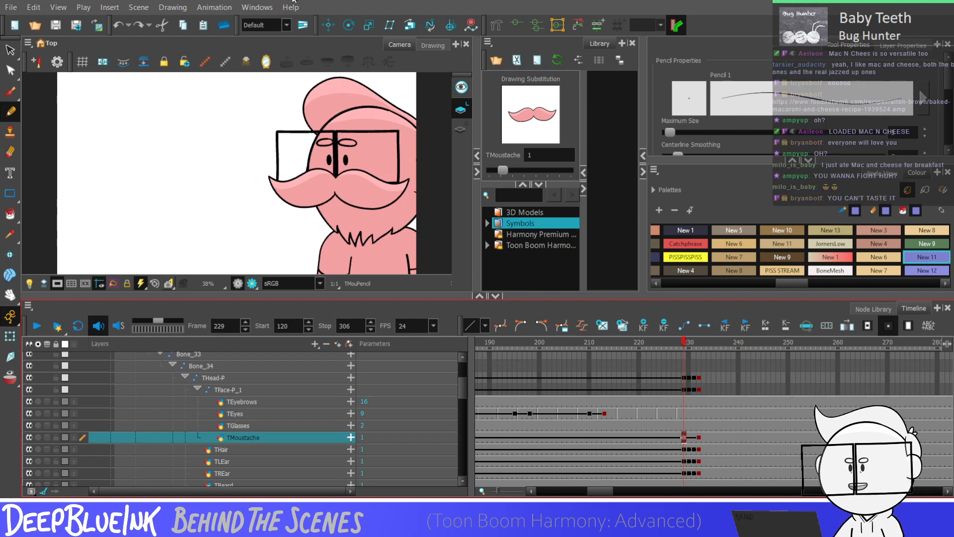
key(period)
key(period)
key(period)
key(comma)
key(comma)
key(comma)
key(comma)
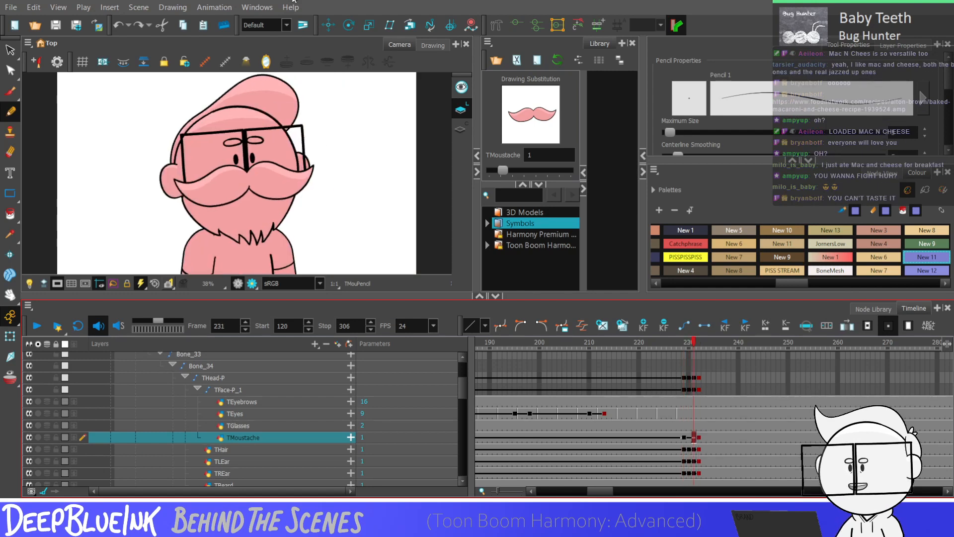
key(period)
key(period)
key(period)
key(period)
key(period)
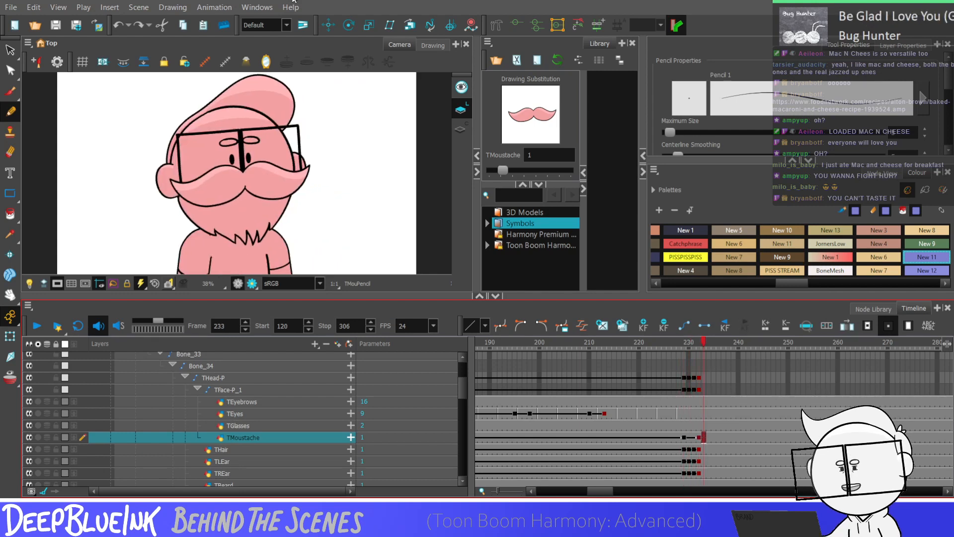
Play back the scene to examine the head turn, then return to frame 229
click(685, 381)
key(Return)
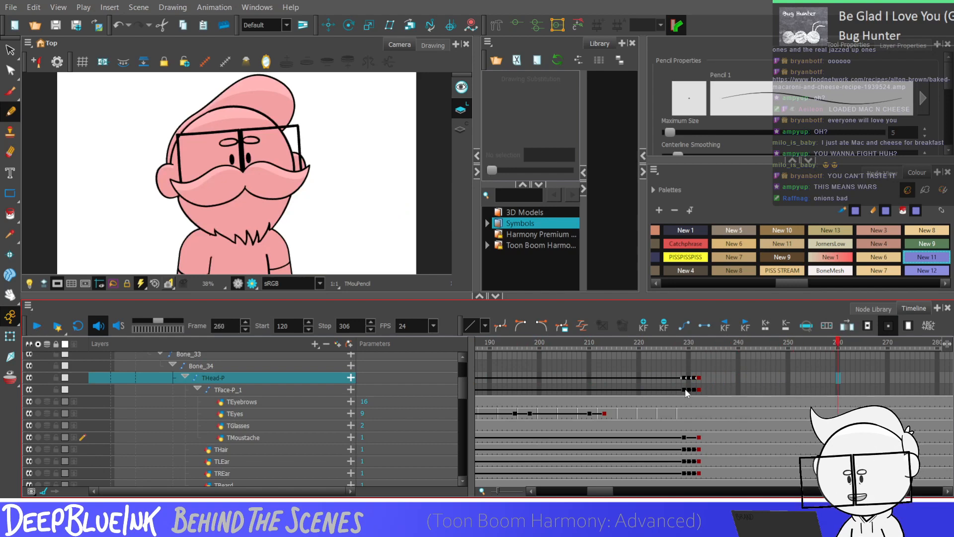
key(Return)
click(683, 404)
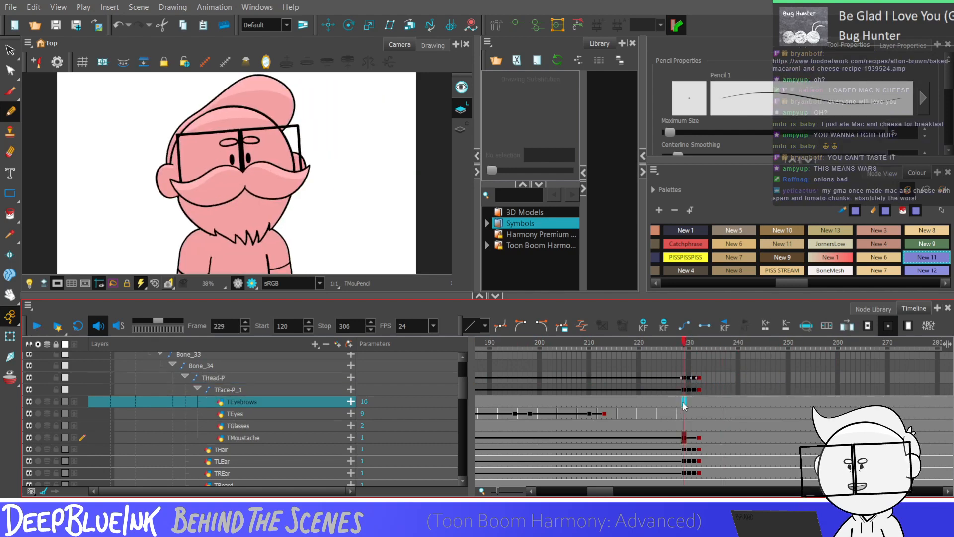
Rotate the THead-P peg slightly clockwise at frames 231 and 232 with the Rotate tool
click(694, 378)
key(alt+3)
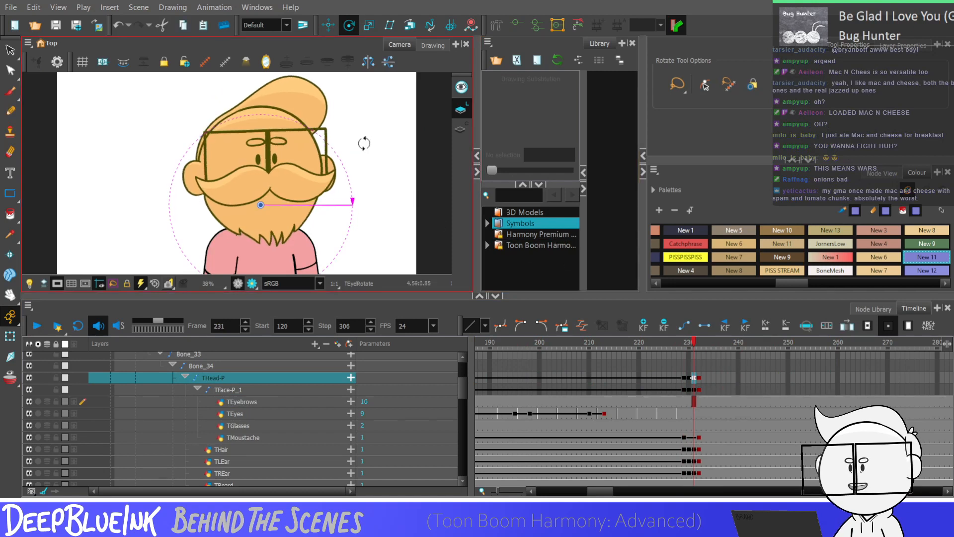
key(.)
mouse_move(375, 128)
mouse_down()
mouse_move(374, 139)
mouse_move(386, 137)
mouse_up()
key(.)
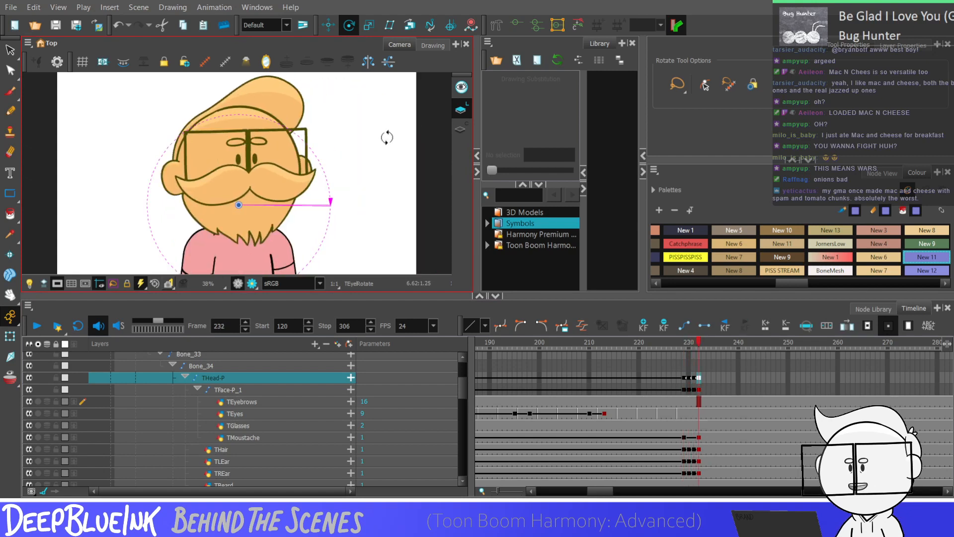
Add keyframes to the TEyes layer at frames 229 and 232 and activate the Translate tool at frame 232
click(689, 402)
click(689, 413)
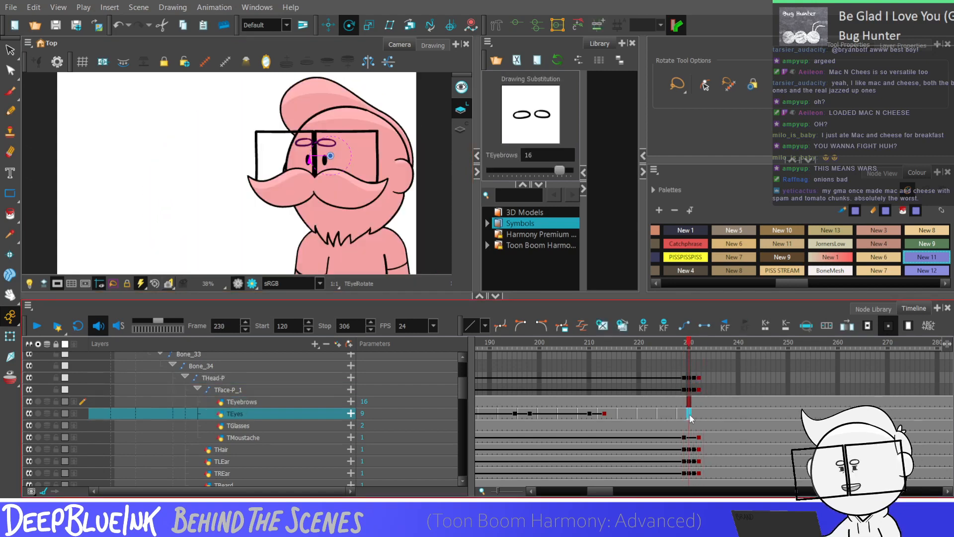
key(F6)
click(695, 415)
key(F6)
click(699, 414)
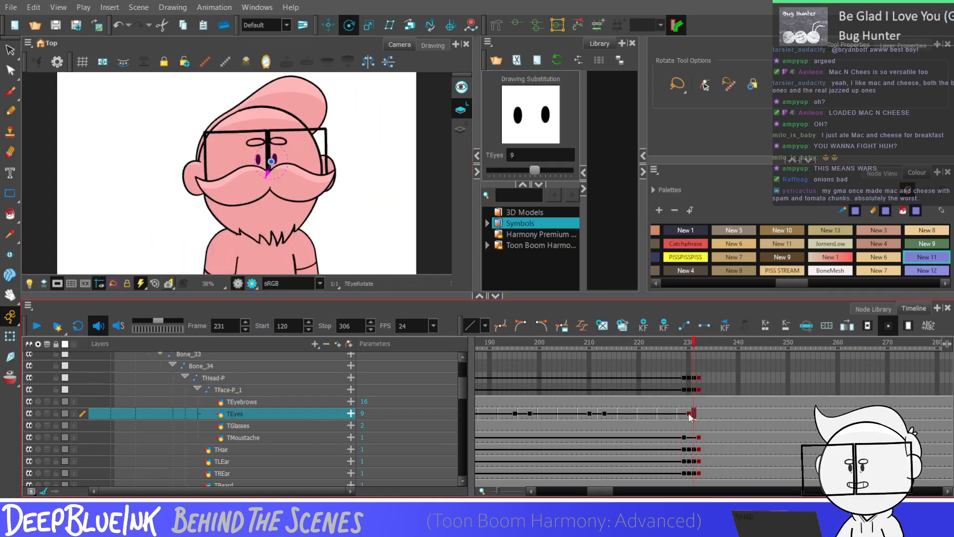
click(328, 25)
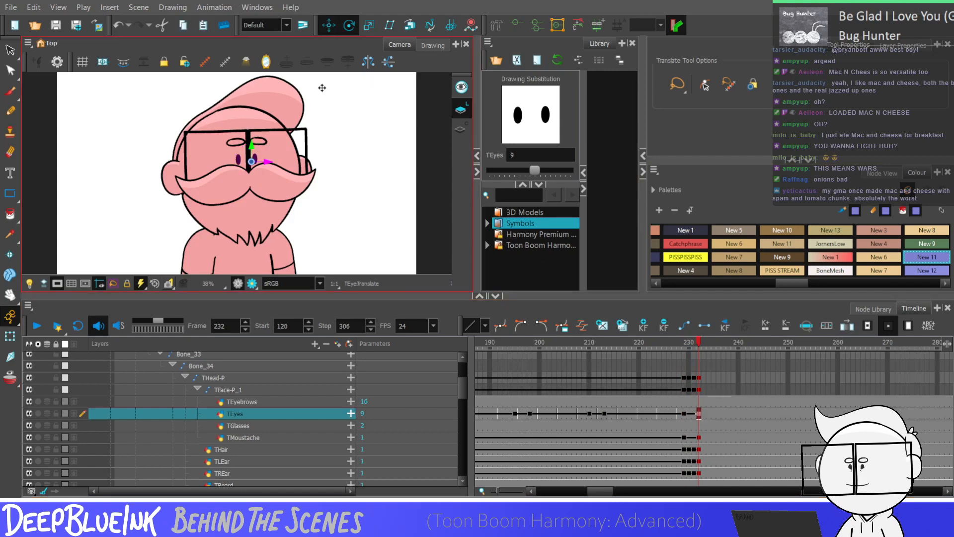
Nudge the TEyes drawing slightly to the right at frame 232 and play the head turn back from frame 228
drag(265, 163, 267, 163)
key(Escape)
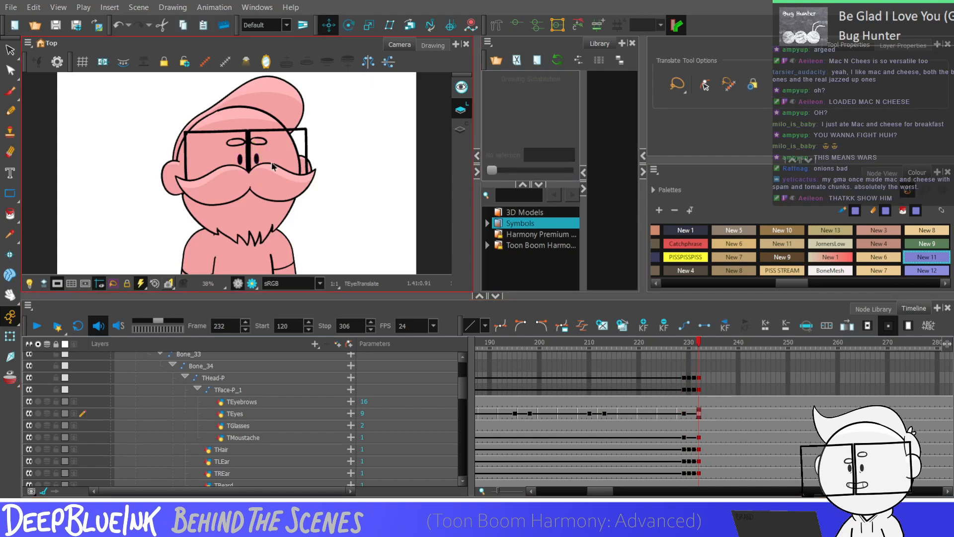
drag(684, 414, 699, 380)
right_click(684, 413)
click(680, 416)
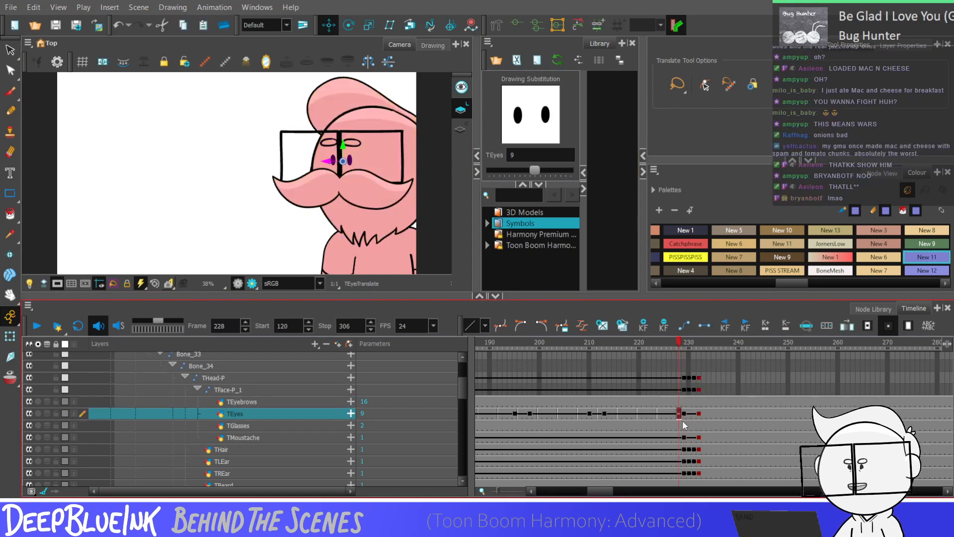
key(shift+Return)
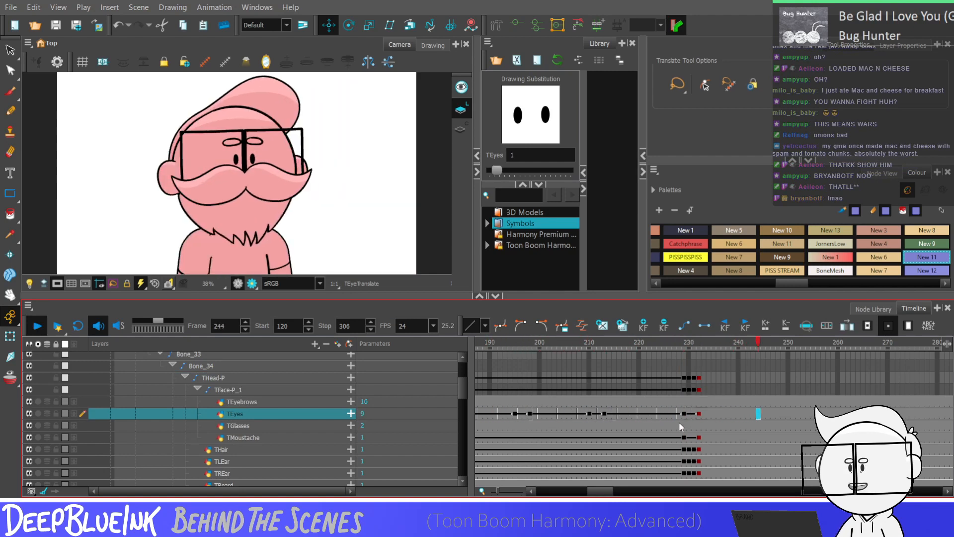
key(shift+Return)
Keyframe TEyebrows at frames 229 and 232 with the brows slightly lower at 232, and set their drawing substitution to 1 from frame 231
click(704, 401)
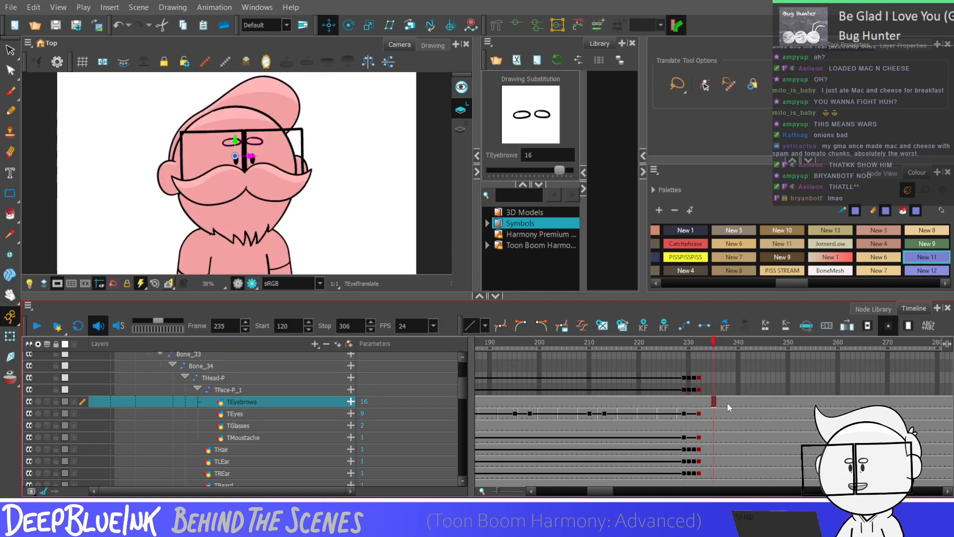
click(685, 401)
click(698, 405)
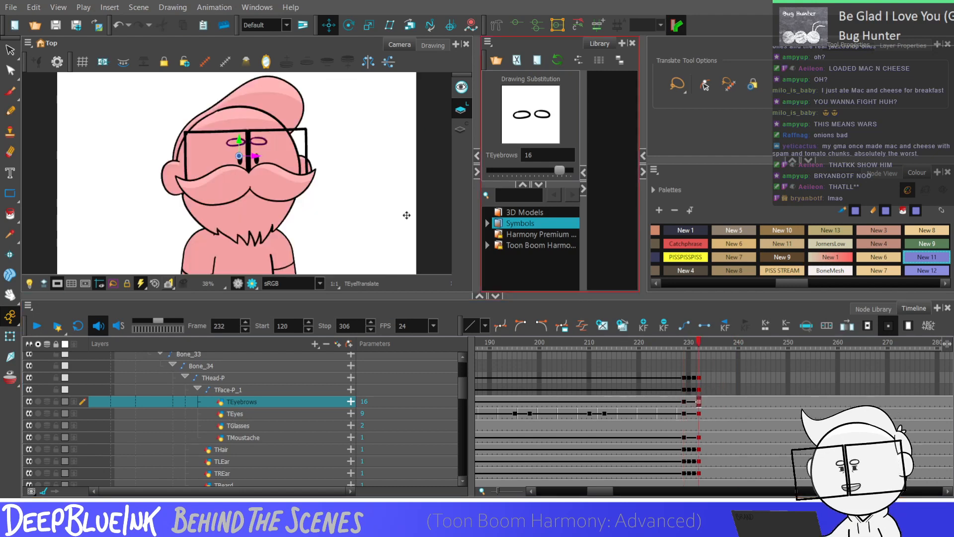
click(685, 401)
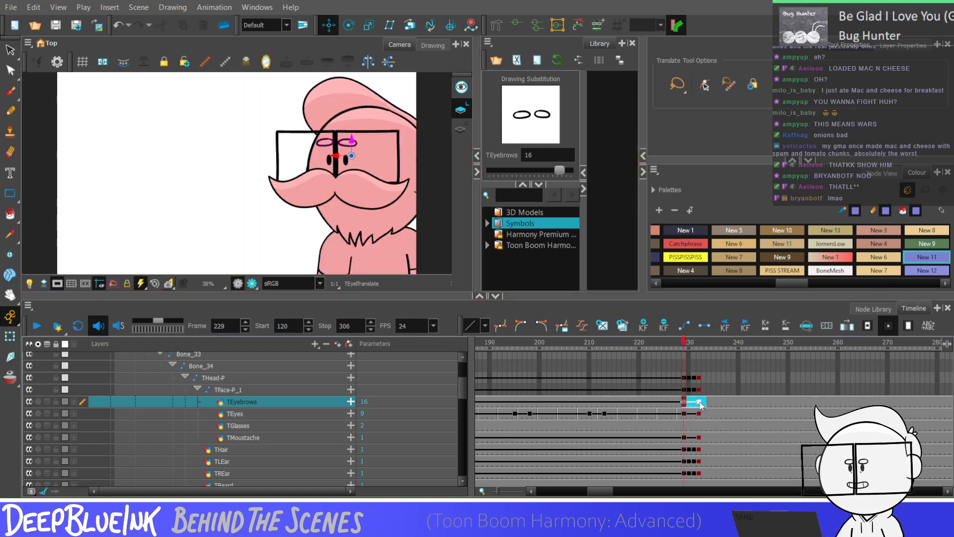
click(695, 407)
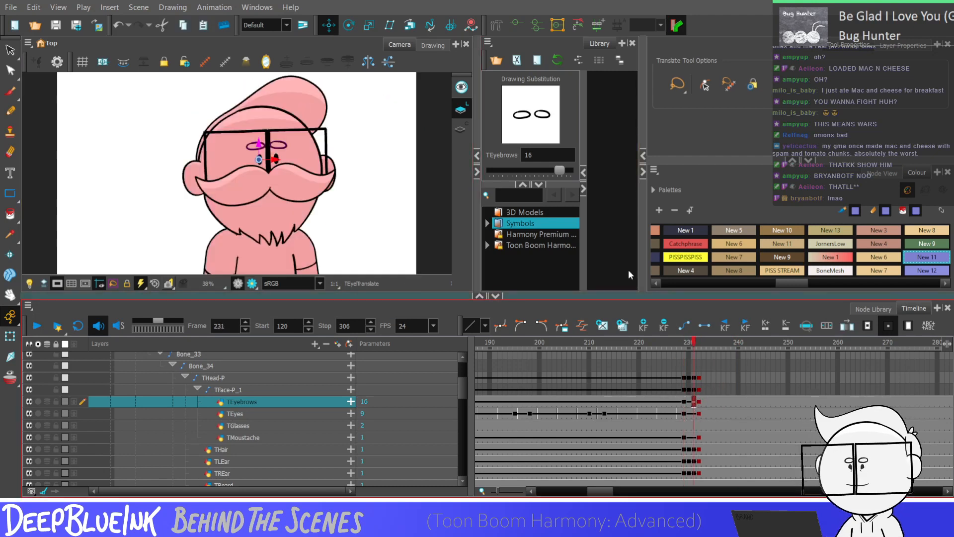
mouse_move(556, 176)
mouse_down()
mouse_move(493, 171)
mouse_move(502, 174)
mouse_up()
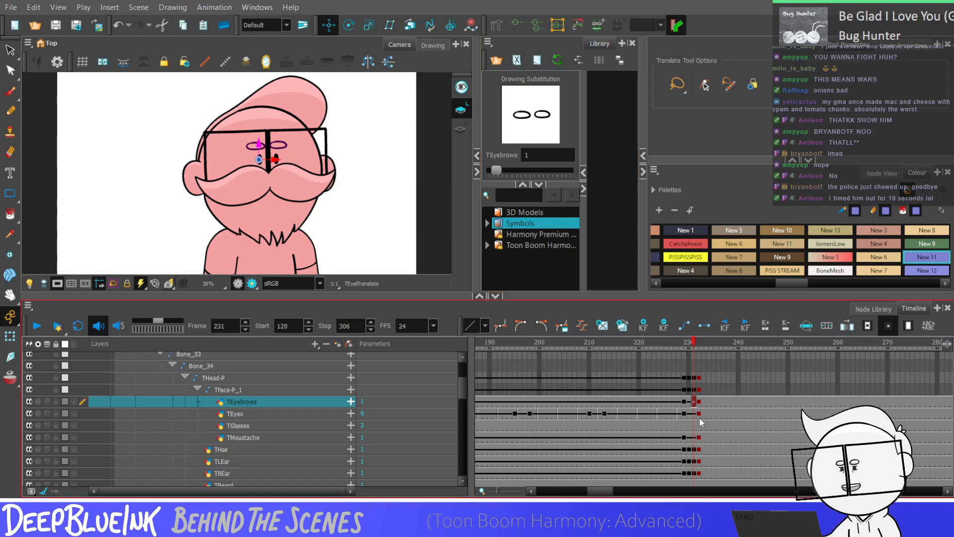
Go back and forth frame by frame between frames 229 and 233 to check the eye and eyebrow motion
click(684, 413)
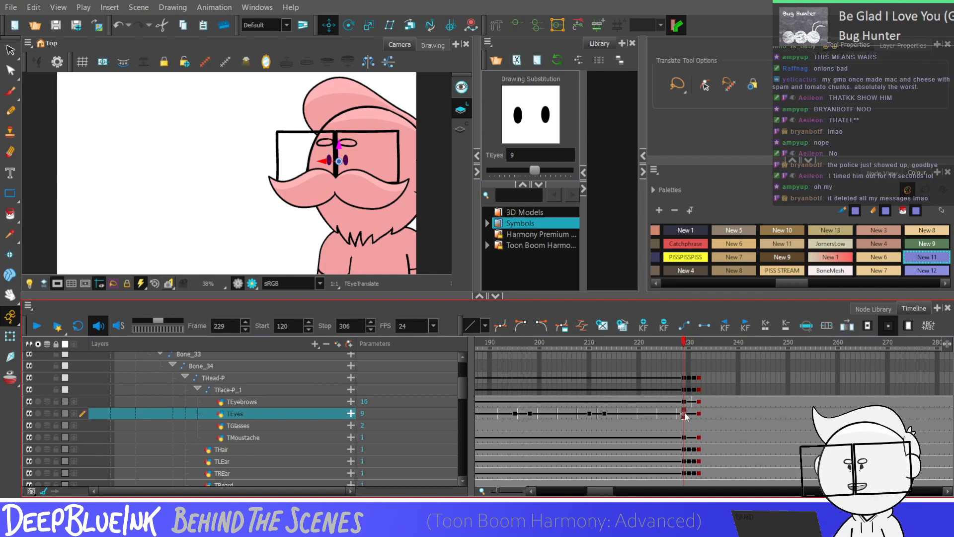
key(period)
key(period)
key(period)
key(period)
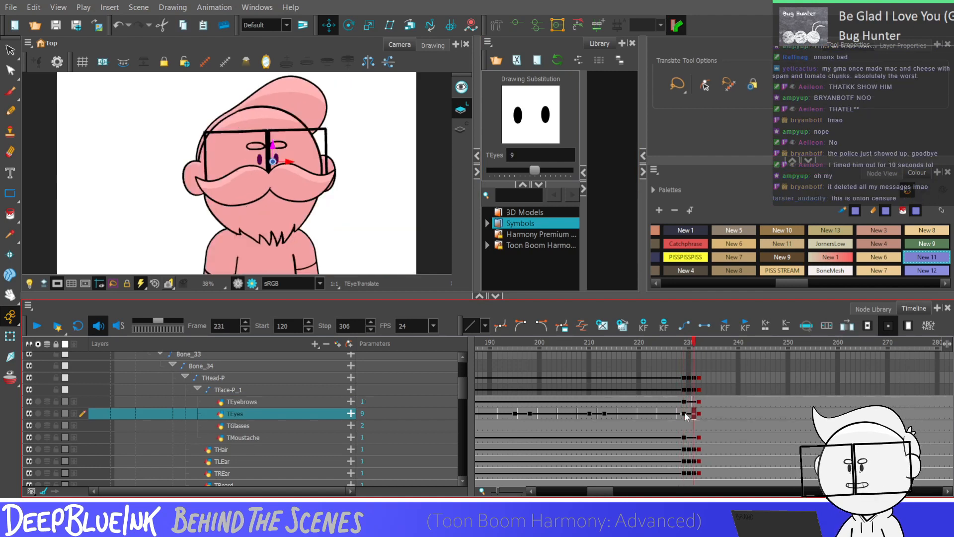
key(comma)
key(comma)
key(comma)
key(comma)
key(period)
key(period)
key(period)
key(period)
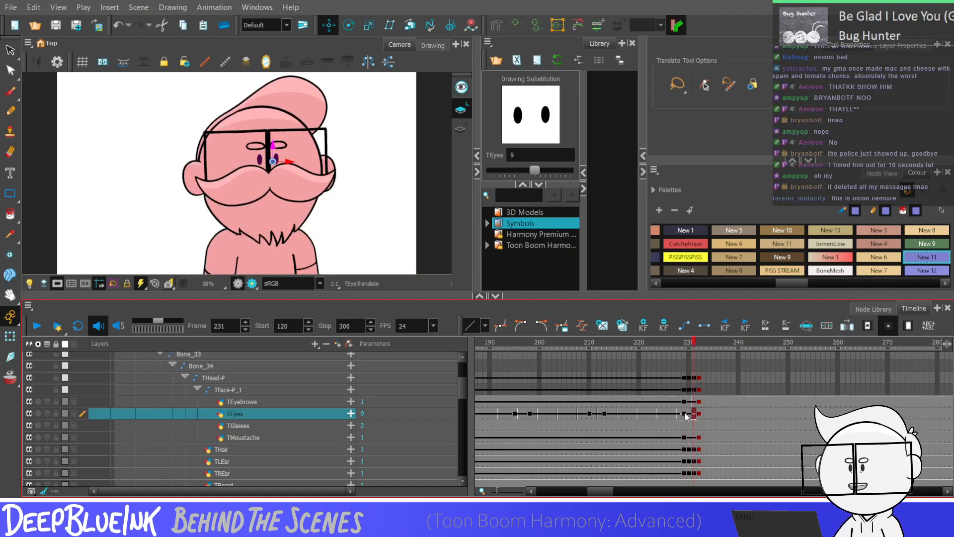
key(comma)
key(comma)
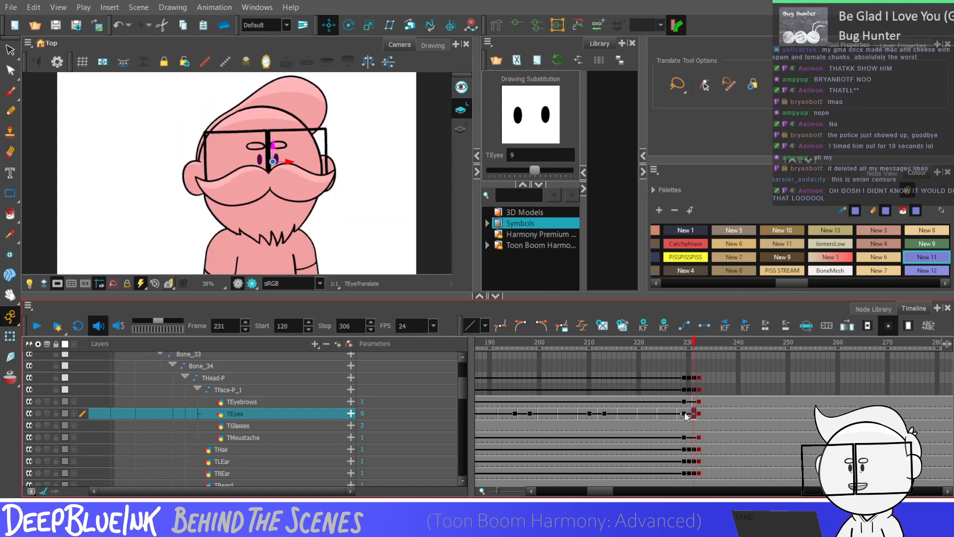
key(comma)
key(comma)
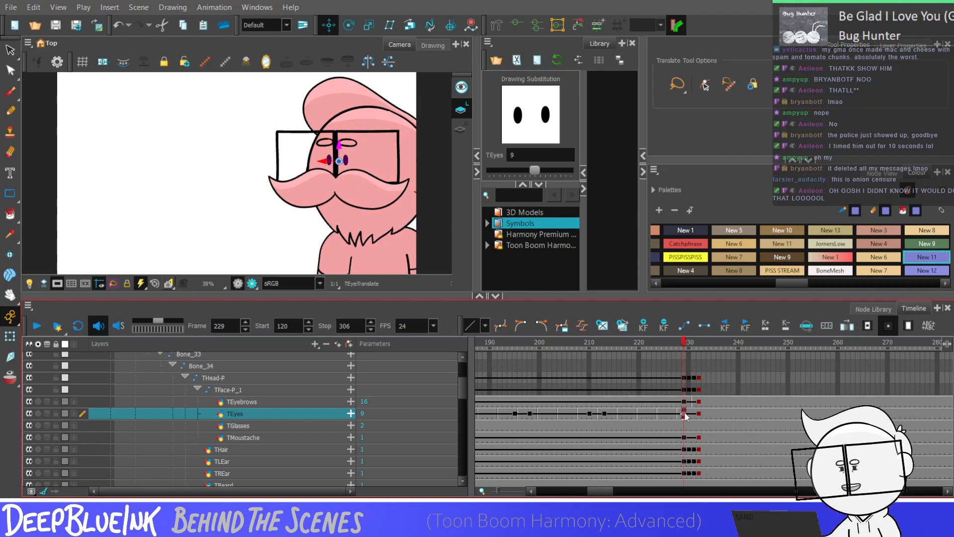
key(period)
key(period)
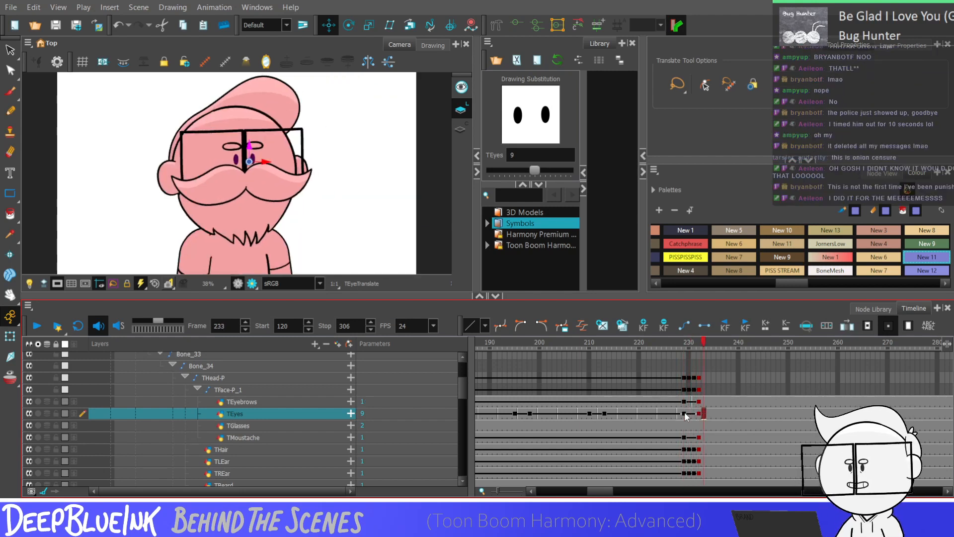
key(comma)
key(comma)
key(comma)
key(period)
key(period)
key(period)
key(period)
key(period)
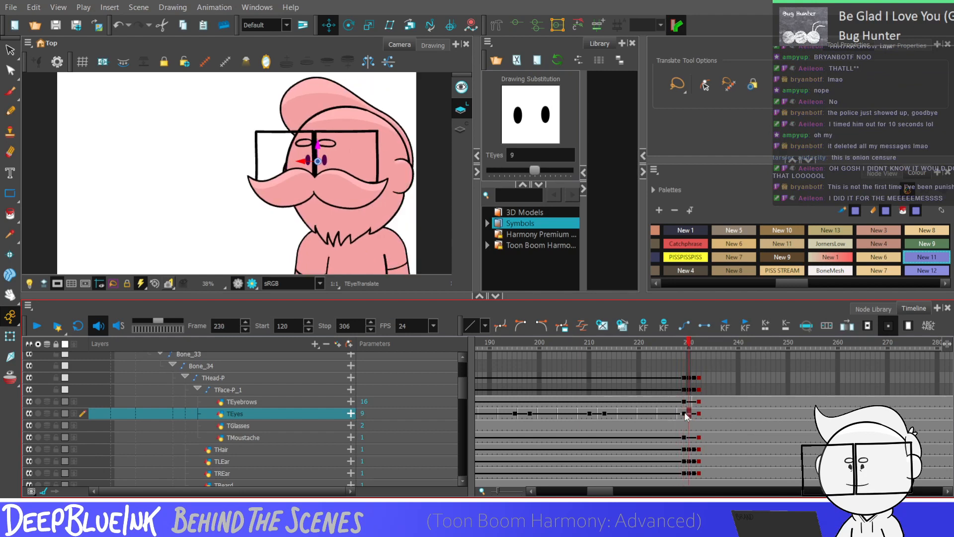
Play the animation back from the head turn around frame 228 and again from the scene start at frame 120
key(Return)
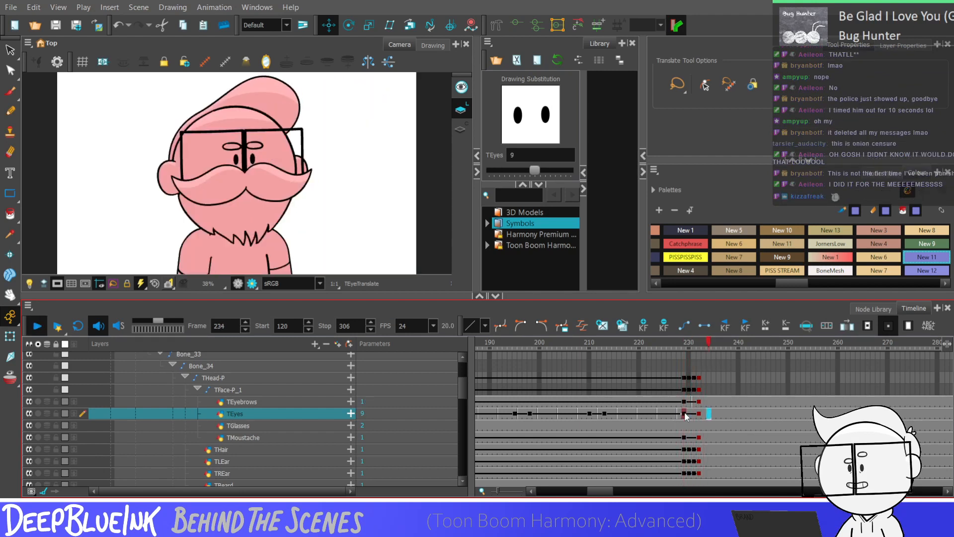
key(Return)
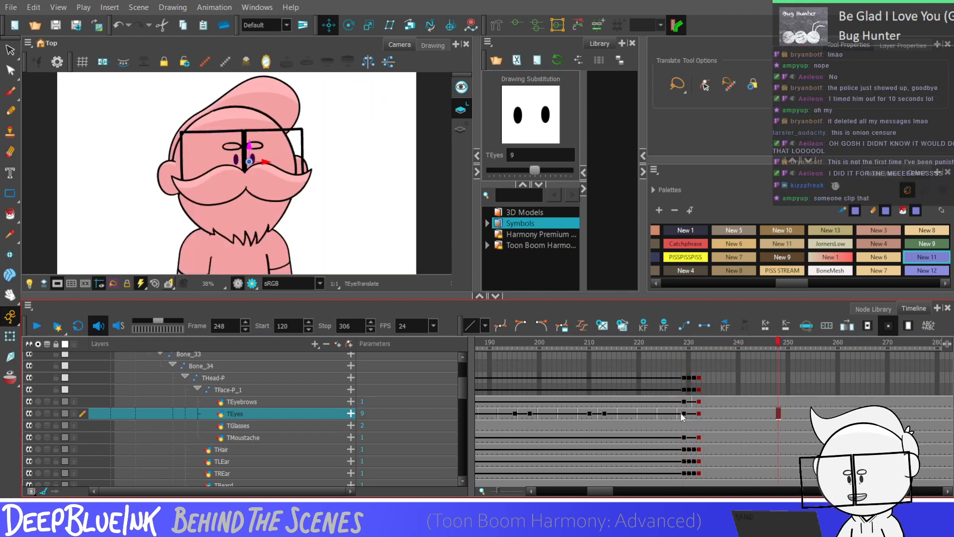
click(680, 413)
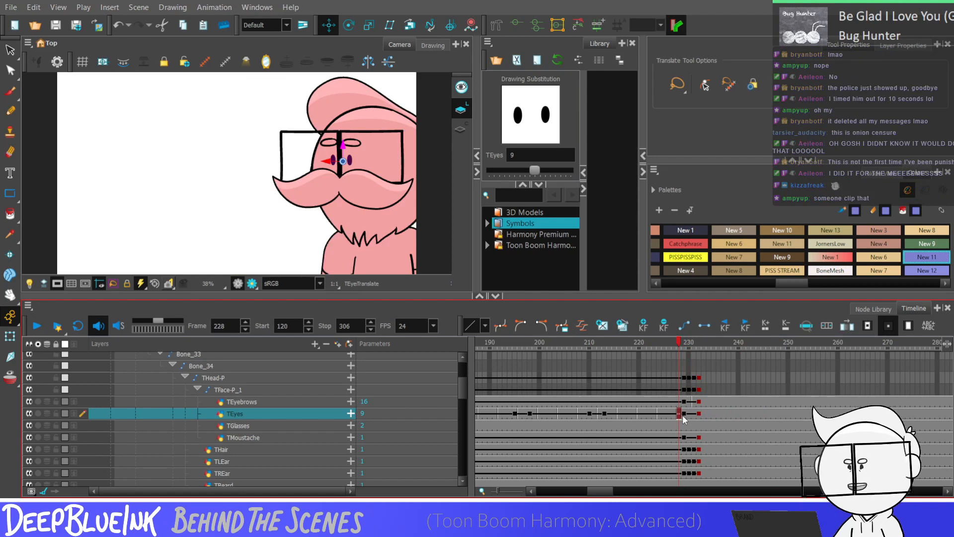
key(Return)
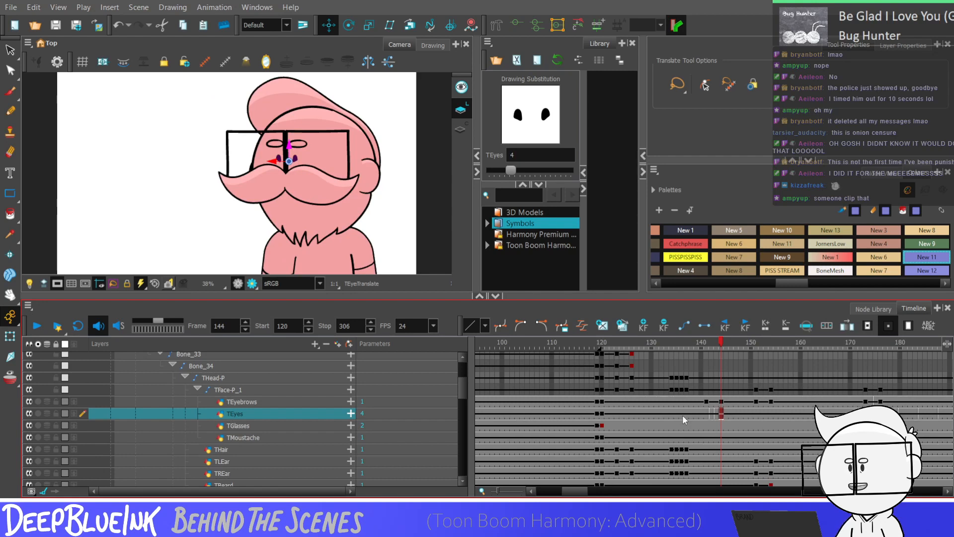
key(Return)
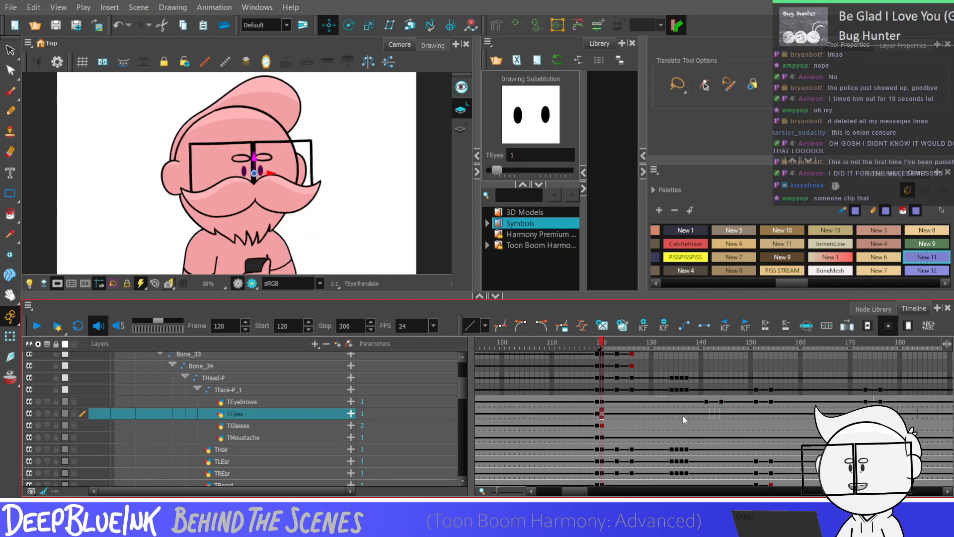
key(Return)
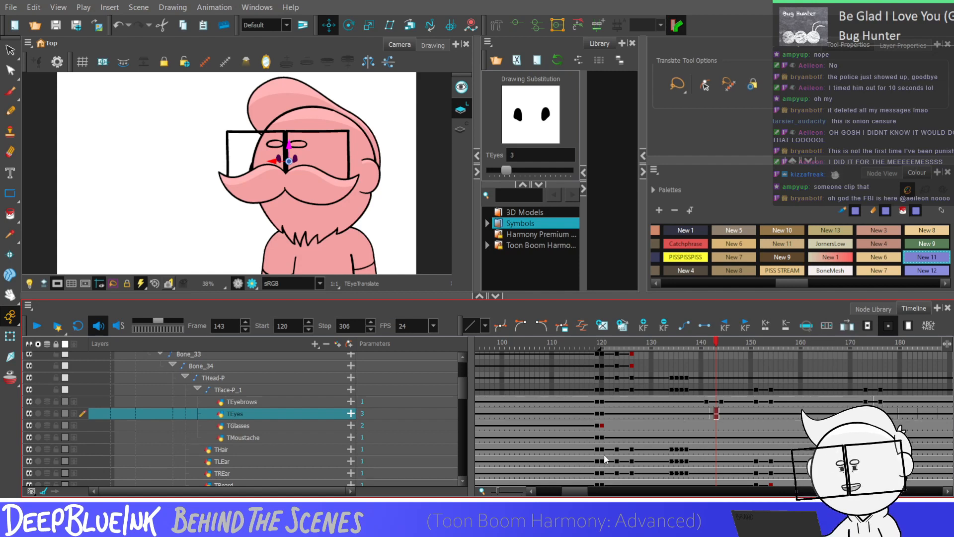
Return to frame 229 and examine the TEyes and TEyebrows keyframes frame by frame up to frame 233
drag(577, 492, 607, 490)
click(612, 413)
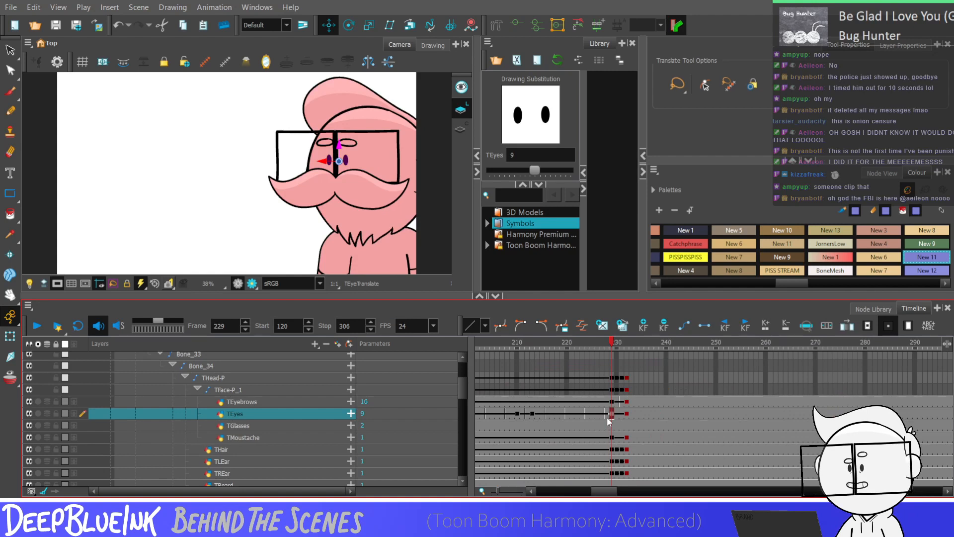
key(period)
key(period)
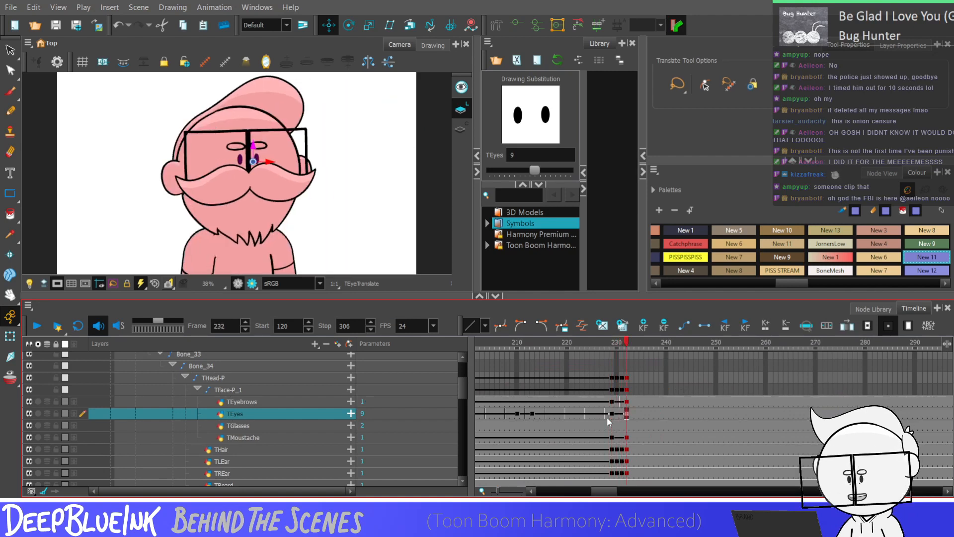
key(period)
key(period)
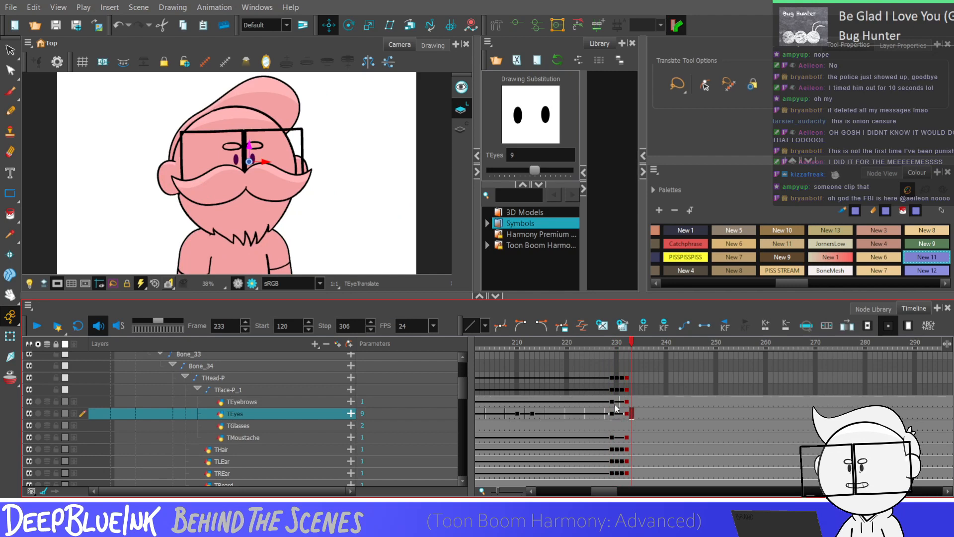
drag(612, 402, 626, 414)
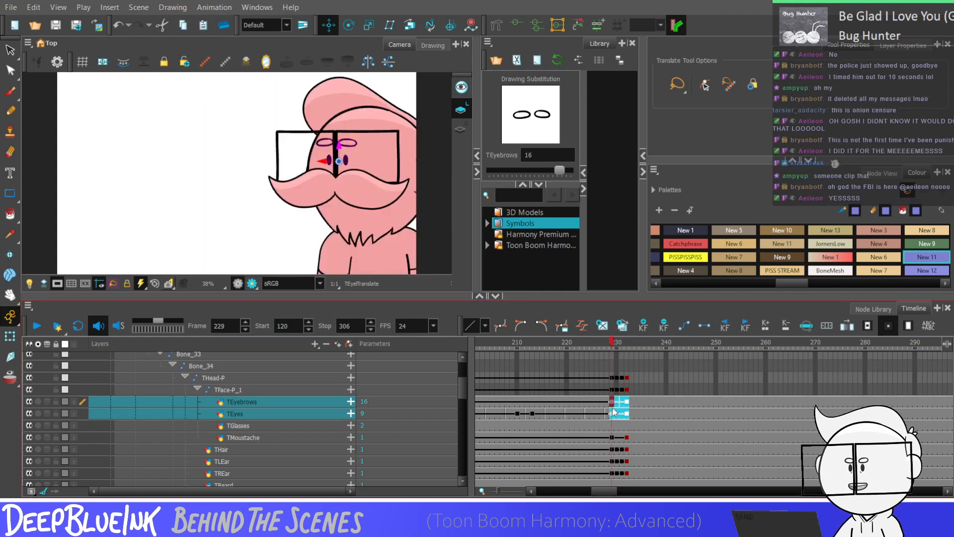
click(612, 413)
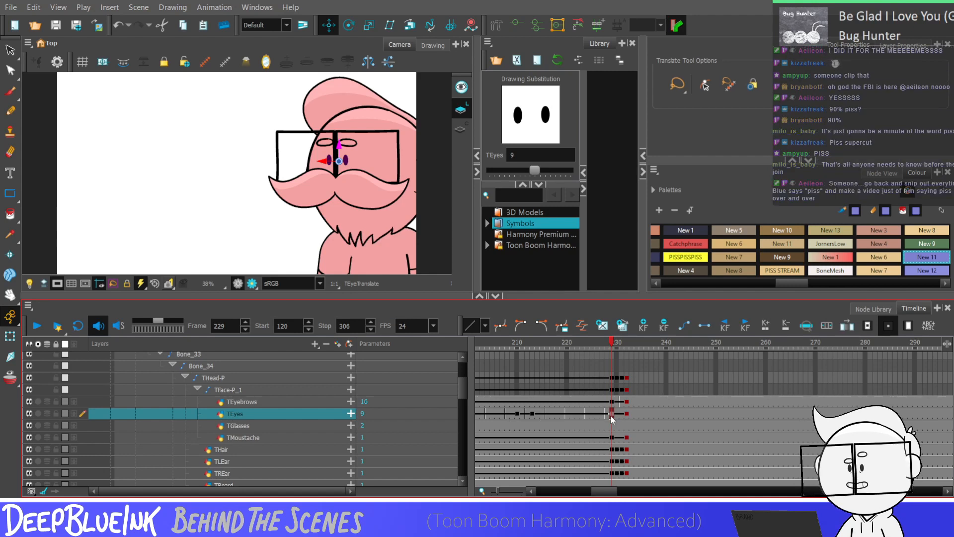
key(period)
key(period)
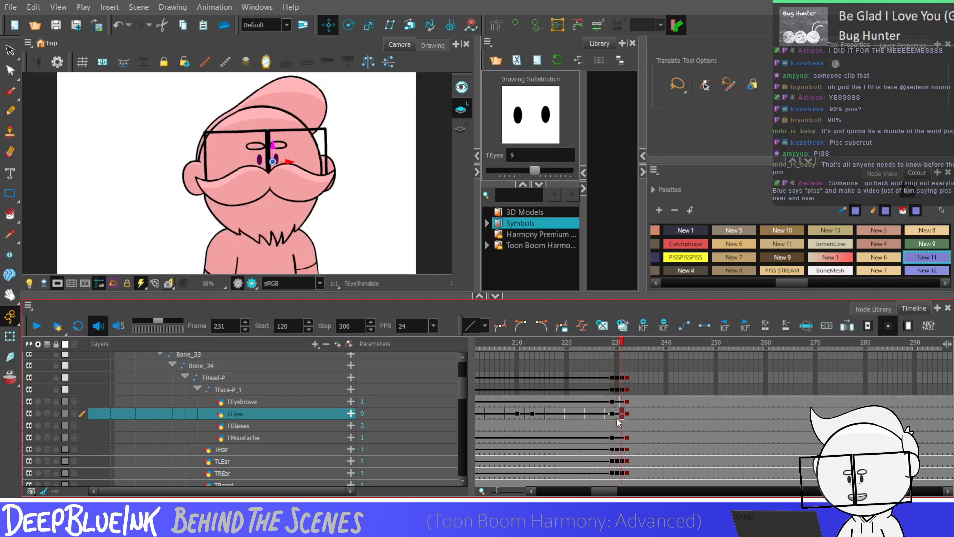
key(period)
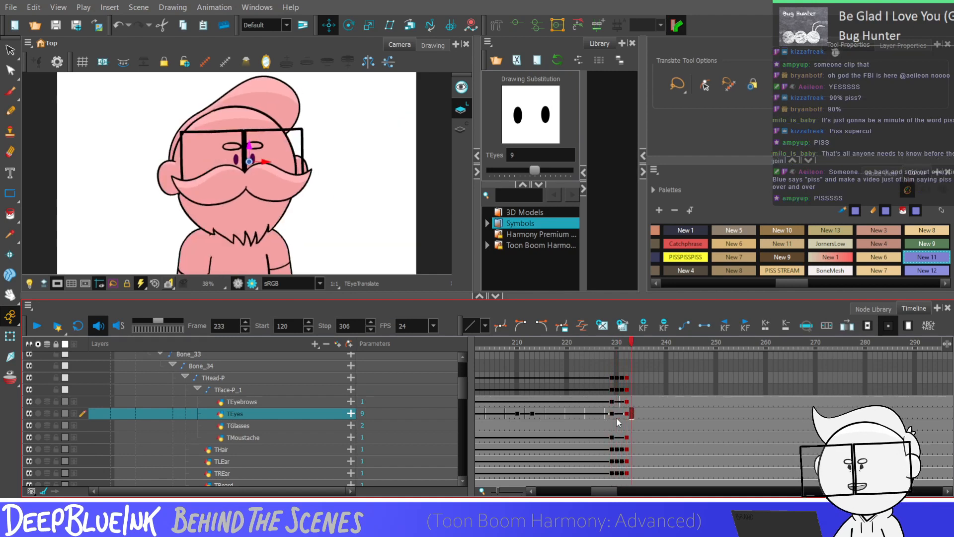
key(comma)
key(comma)
key(comma)
key(comma)
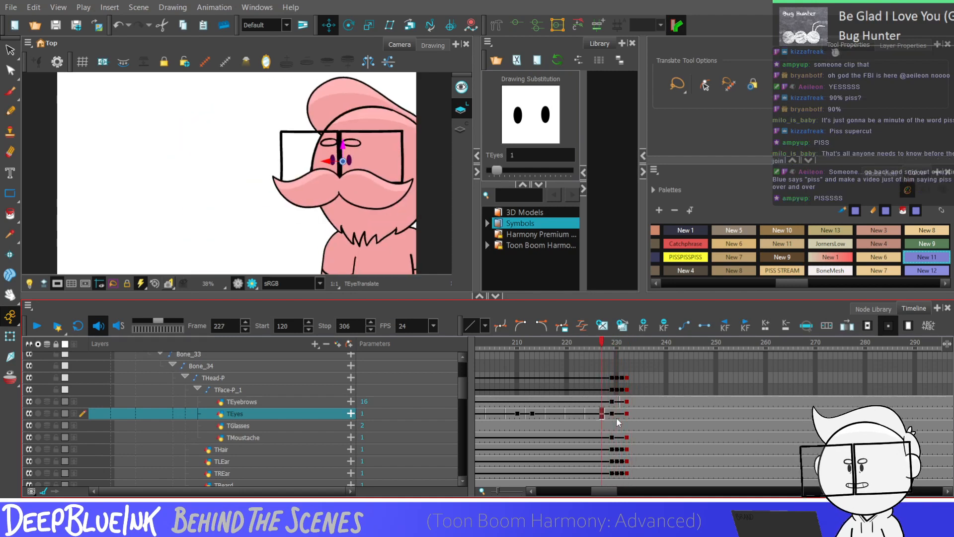
Replay the head turn from just before frame 229 and inspect the TEyebrows poses at frames 229 and 232
key(Return)
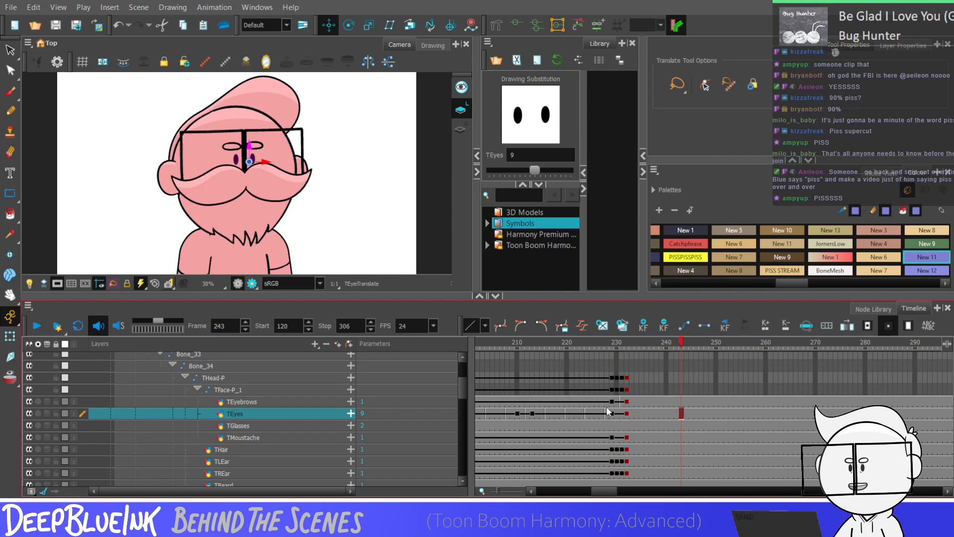
click(607, 414)
key(Return)
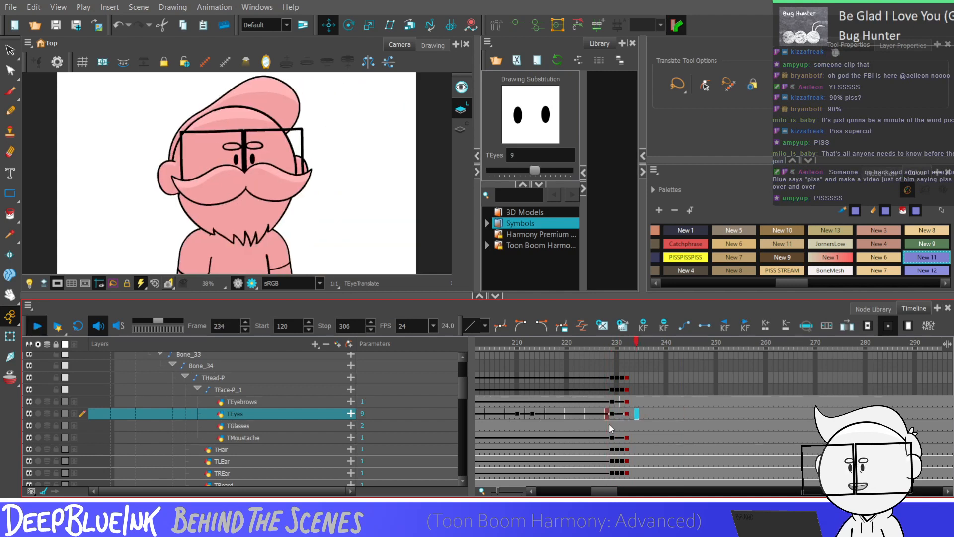
click(611, 409)
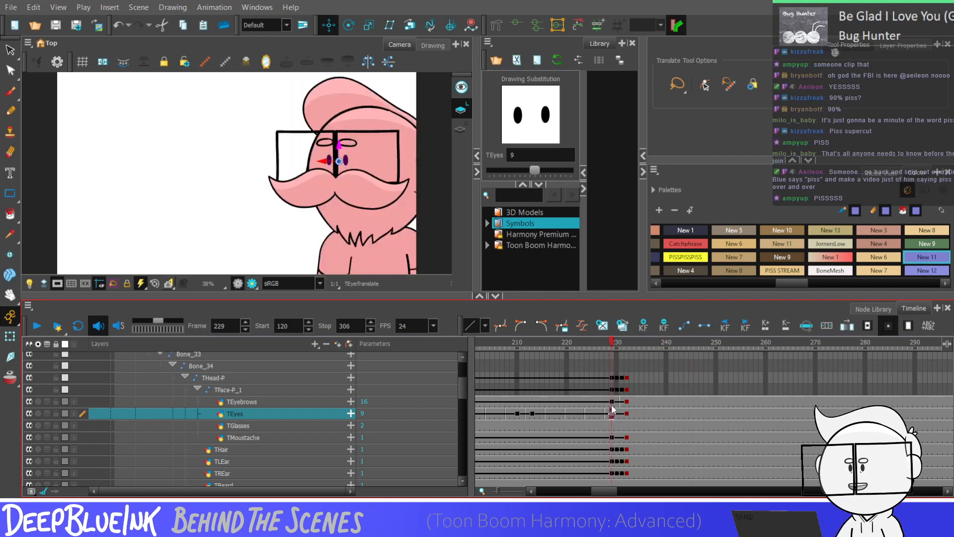
key(Return)
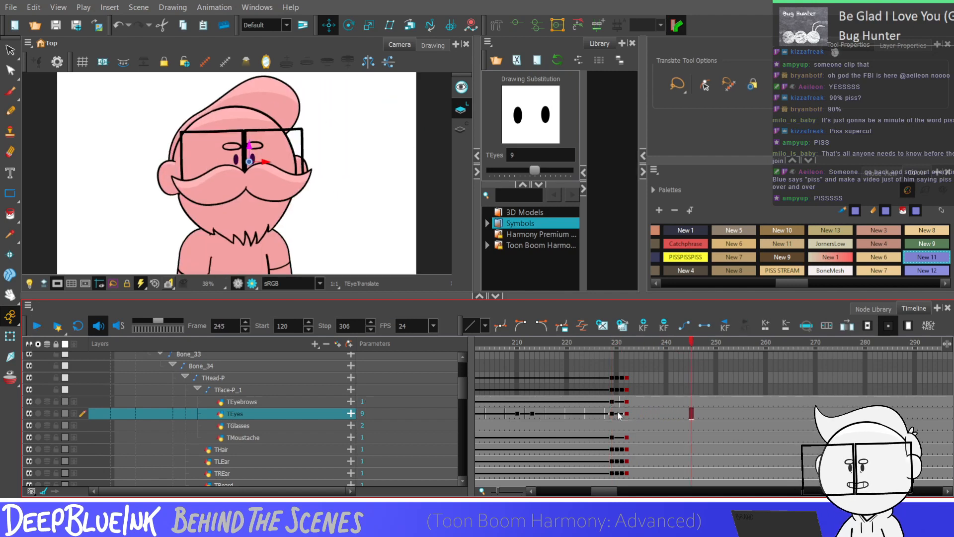
click(612, 402)
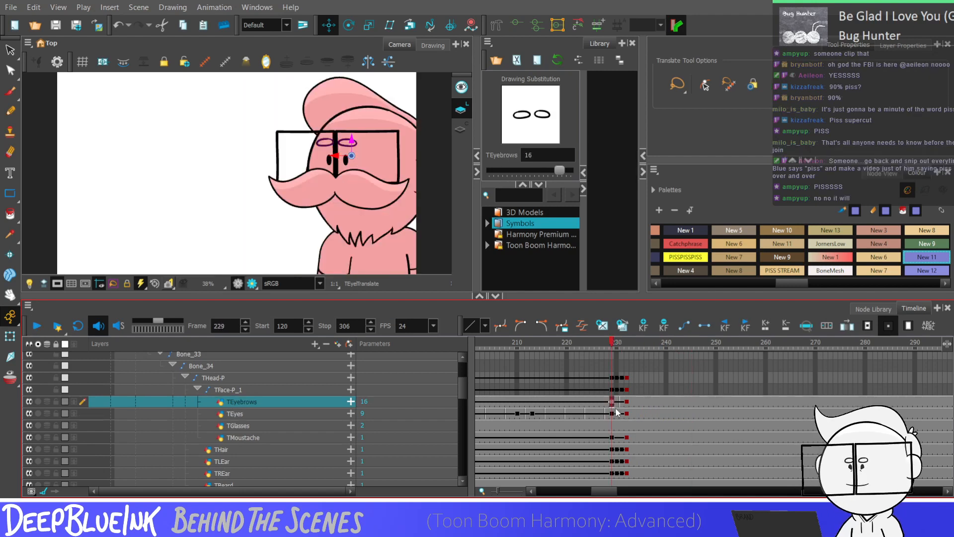
click(616, 407)
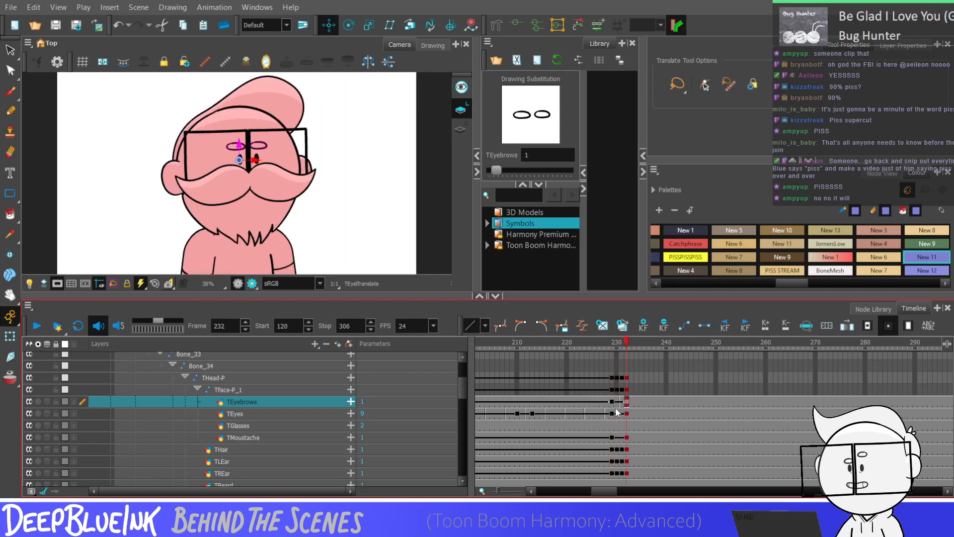
Play the head turn back and inspect the TEyebrows and TEyes keyframes between frames 229 and 232
key(Return)
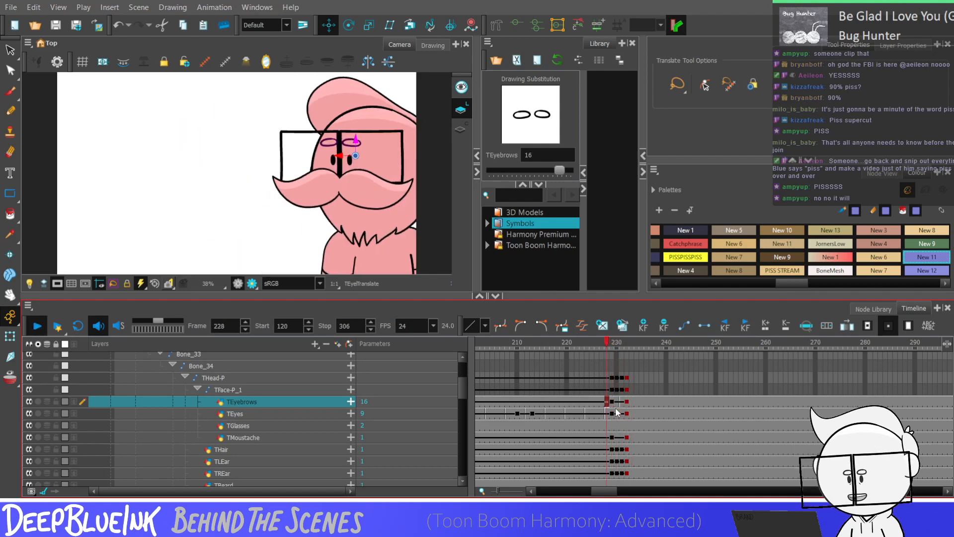
click(626, 407)
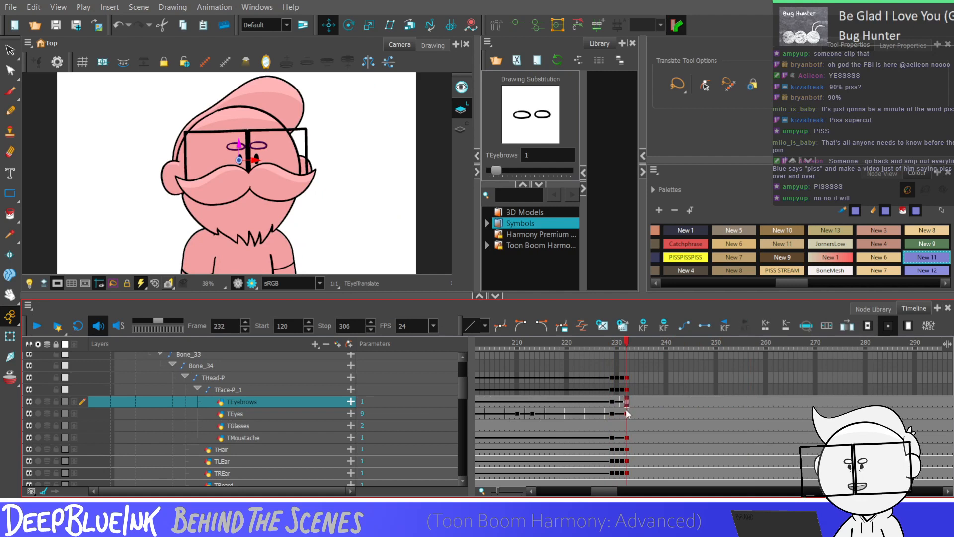
drag(612, 413, 623, 405)
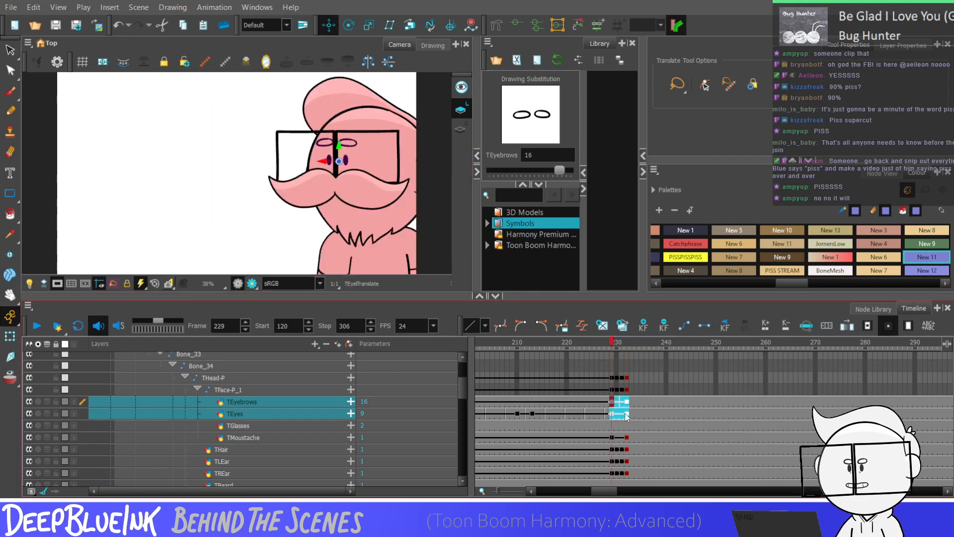
key(Return)
key(Return)
key(Return)
key(Return)
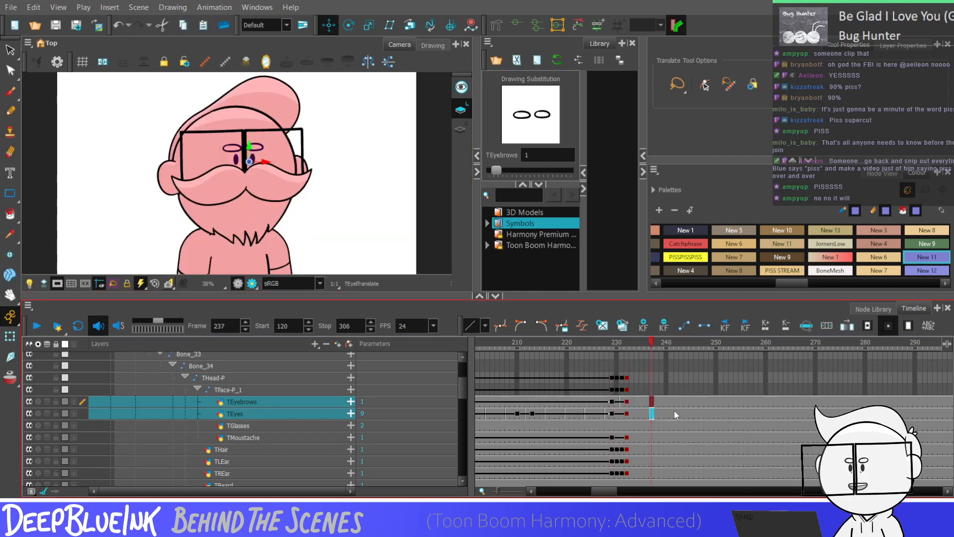
key(Return)
key(Return)
Keyframe TEyebrows at frames 243 and 246, and raise the eyebrows at frame 246
click(683, 402)
key(F6)
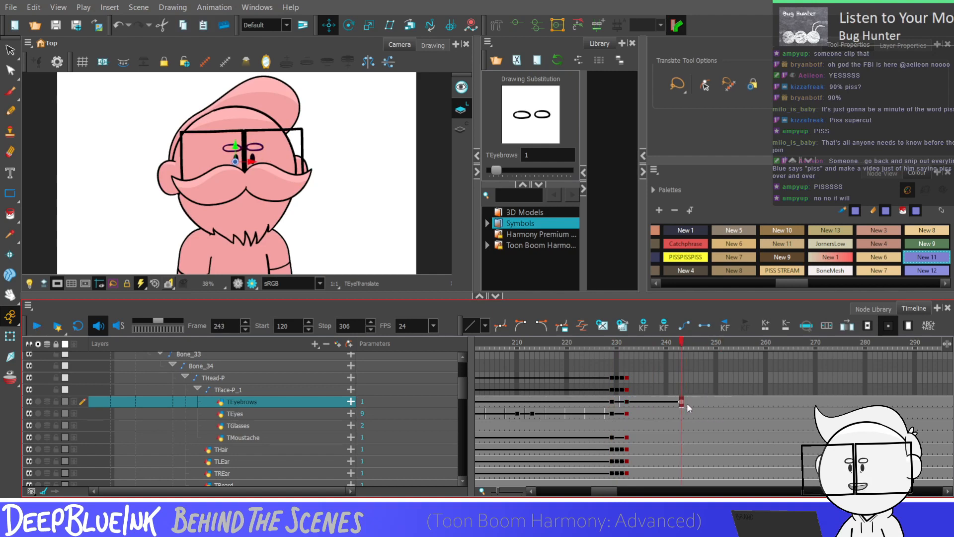
click(701, 403)
key(F6)
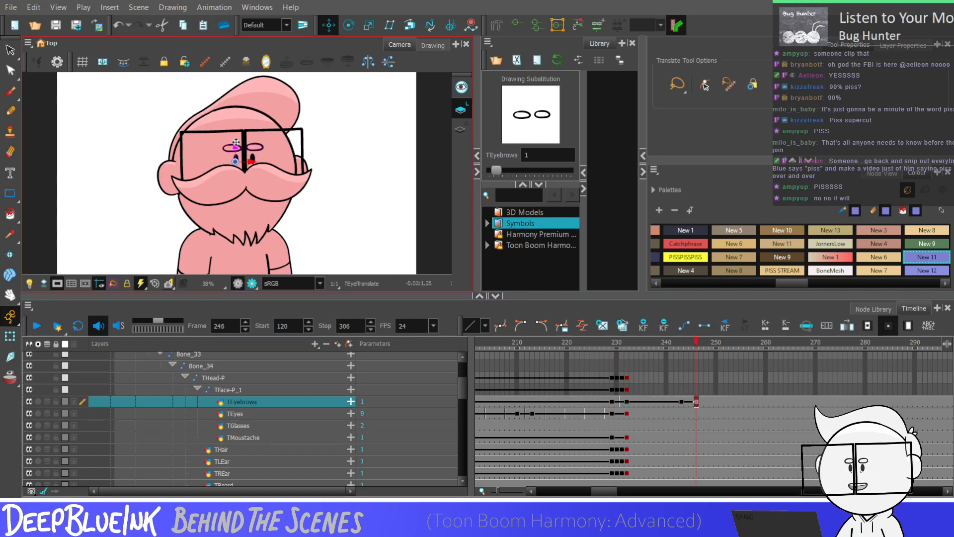
drag(236, 146, 236, 137)
drag(685, 401, 703, 402)
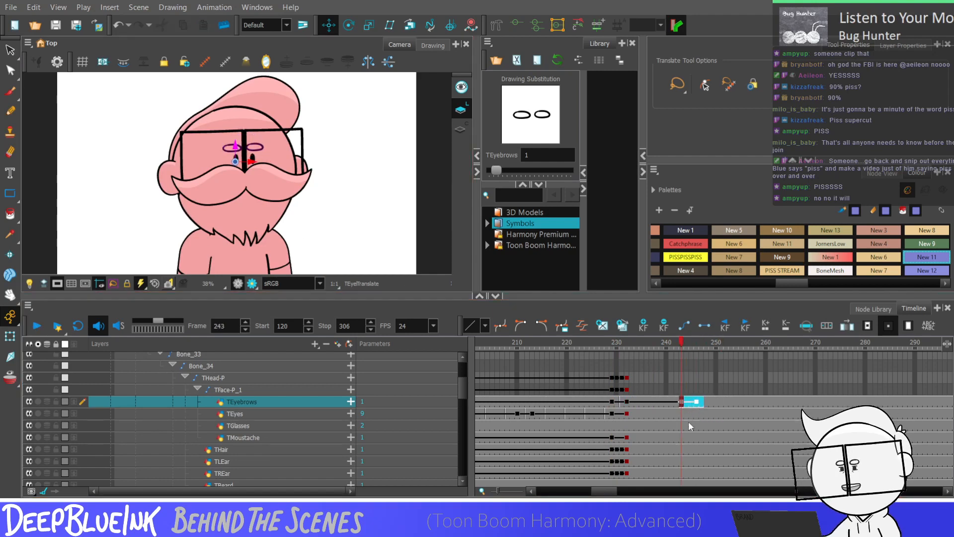
click(687, 414)
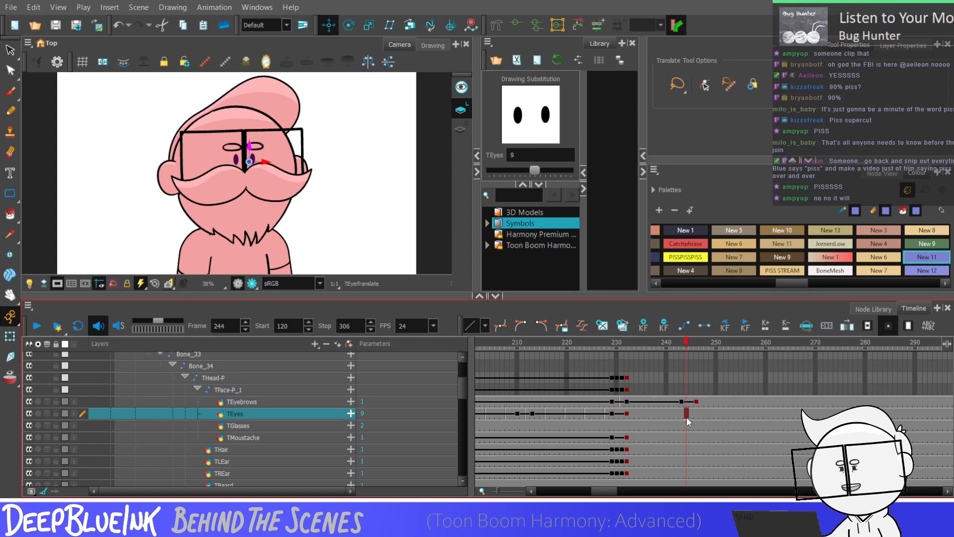
Try the TEyes drawing substitutions at frame 232, stopping at drawing 1
click(627, 416)
key([)
key([)
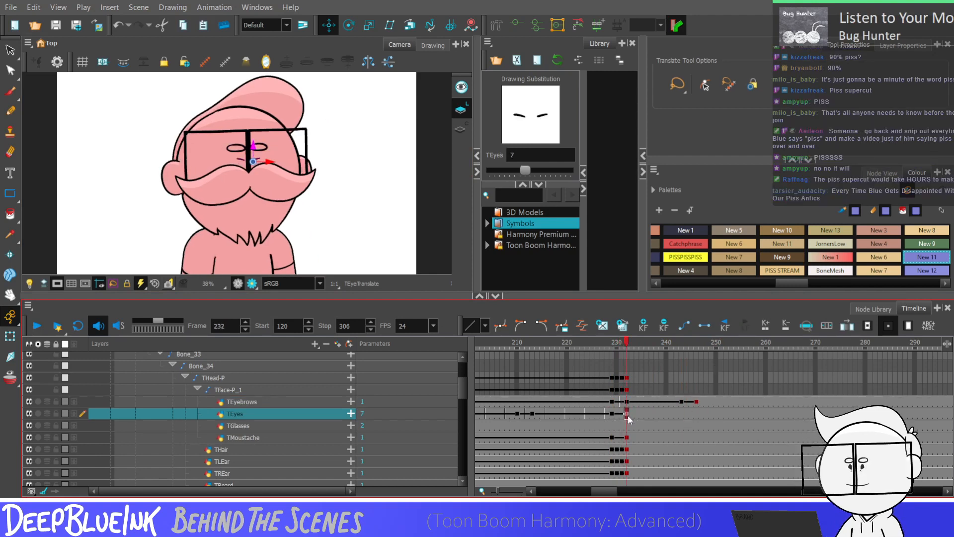
key([)
key([)
key([)
key([)
key([)
key([)
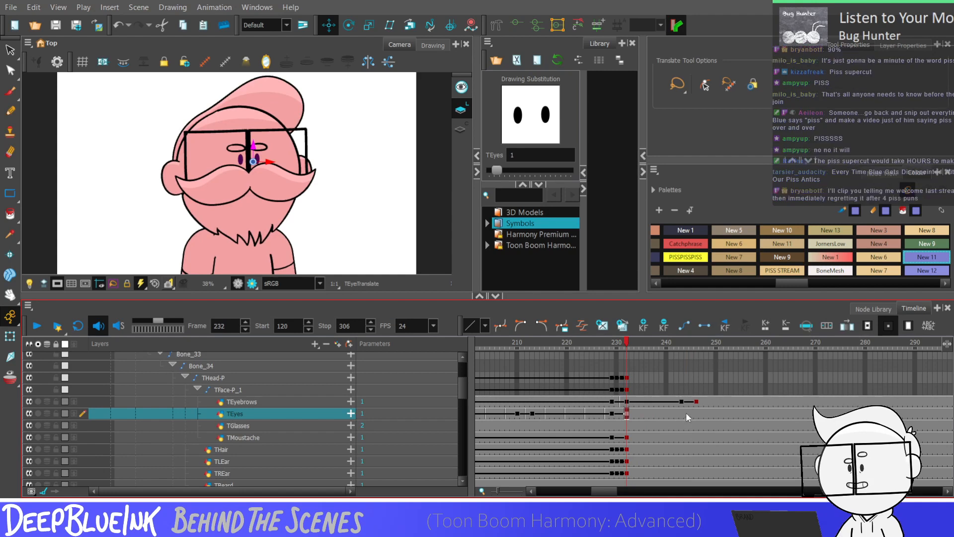
click(686, 412)
Substitute the TEyes drawings frame by frame from 230 to 232, using drawing 3 at frame 231 and drawing 4 at frame 232
click(618, 414)
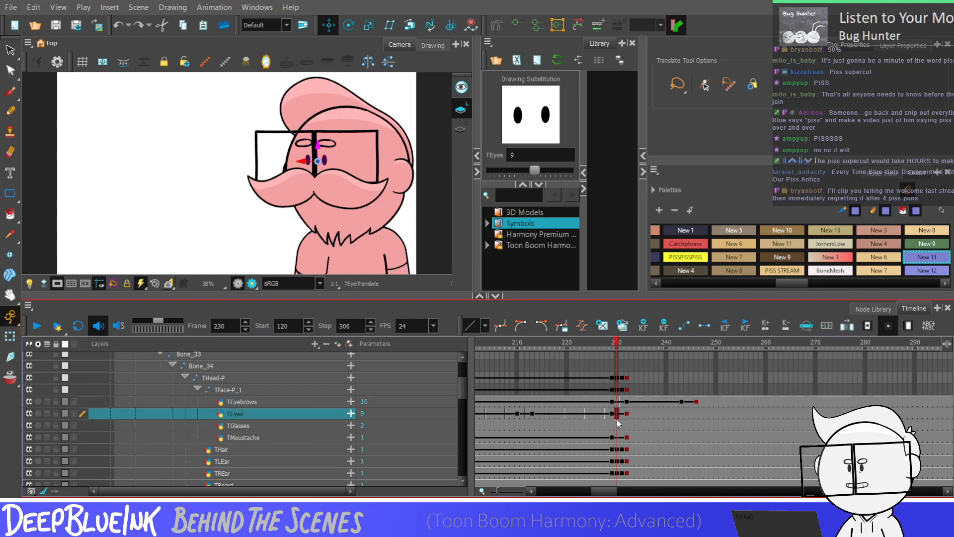
key(bracketleft)
key(bracketleft)
key(bracketleft)
key(bracketleft)
key(bracketleft)
key(bracketleft)
key(bracketleft)
key(bracketleft)
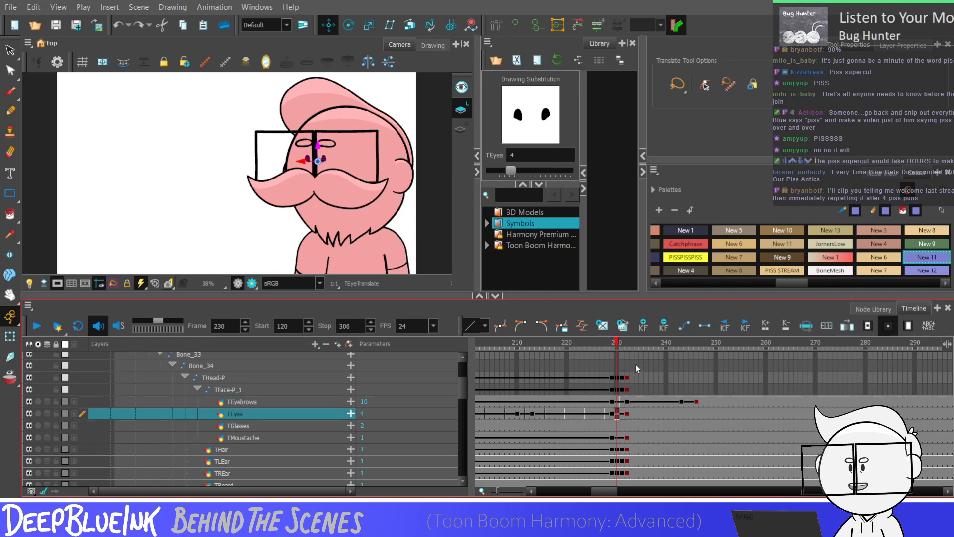
key(bracketright)
click(623, 414)
key(bracketright)
click(628, 414)
key(bracketright)
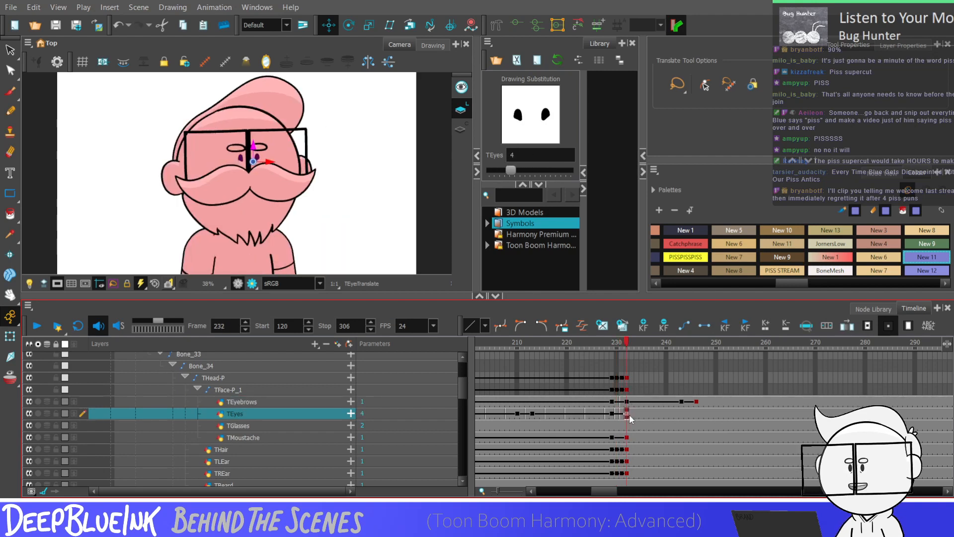
Step the TEyes drawings back toward open eyes up to frame 246, with drawing 2 at frame 246
click(683, 413)
key(bracketleft)
key(bracketleft)
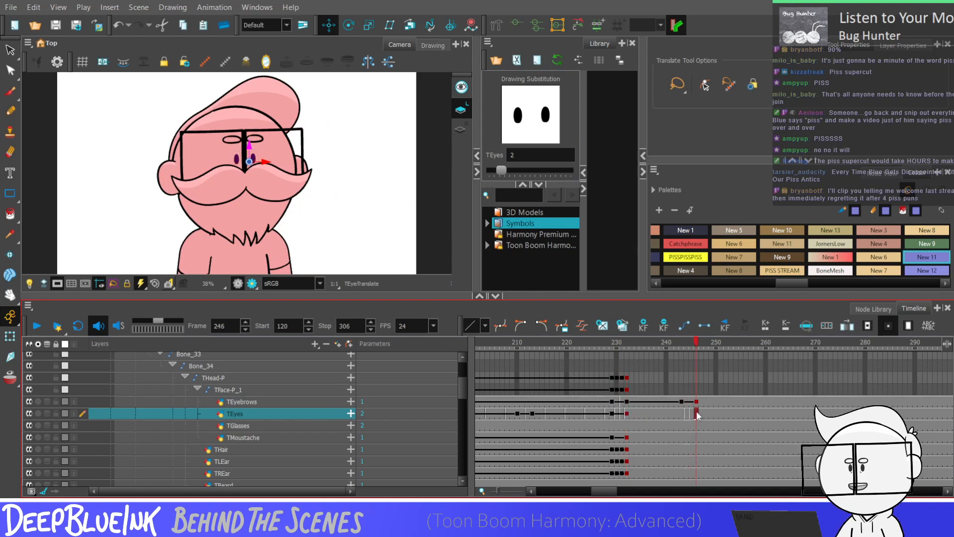
Play the animation from frame 225 to check the eye and eyebrow changes
click(592, 425)
key(Return)
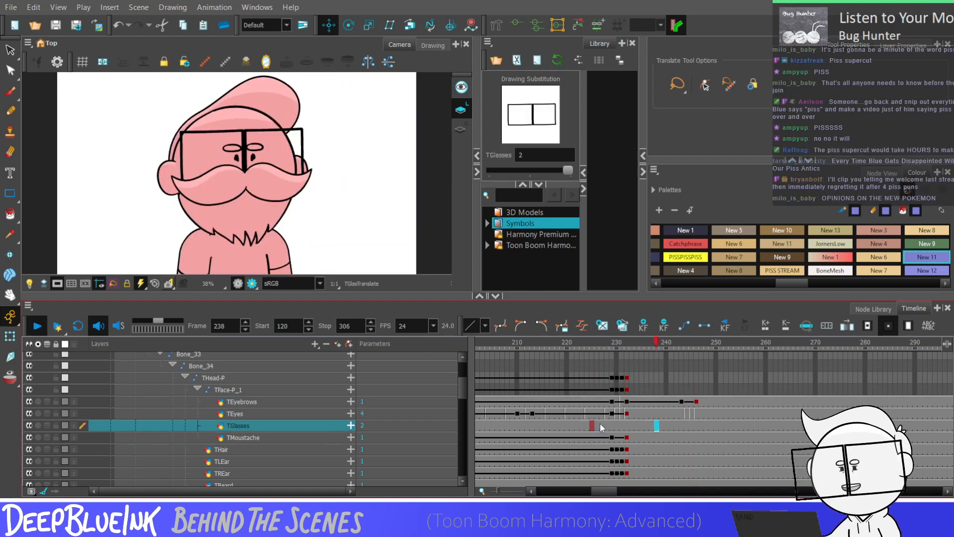
key(Return)
Add keyframes at frames 229 and 232 on all bone and drawing layers of both arms
click(612, 427)
scroll(488, 402, down, 2)
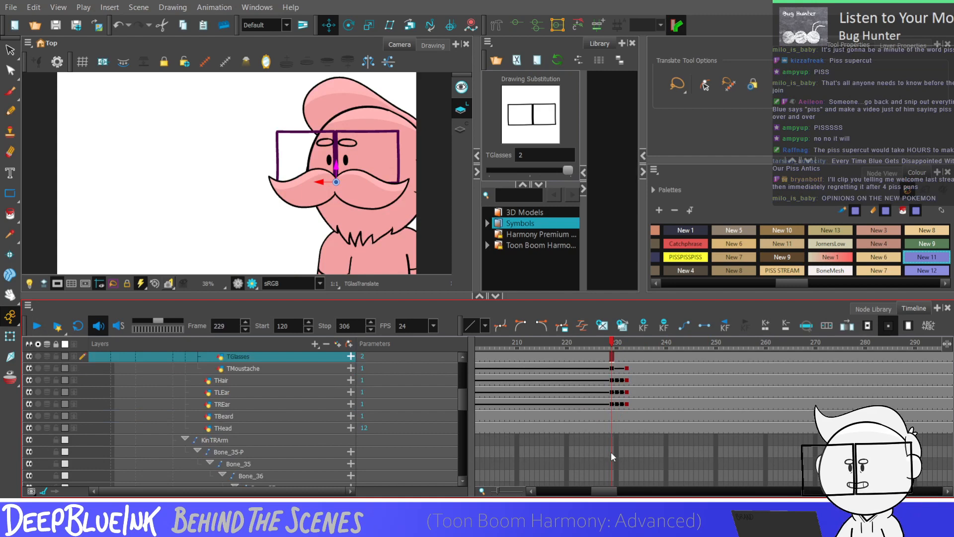
drag(611, 453, 613, 480)
key(F6)
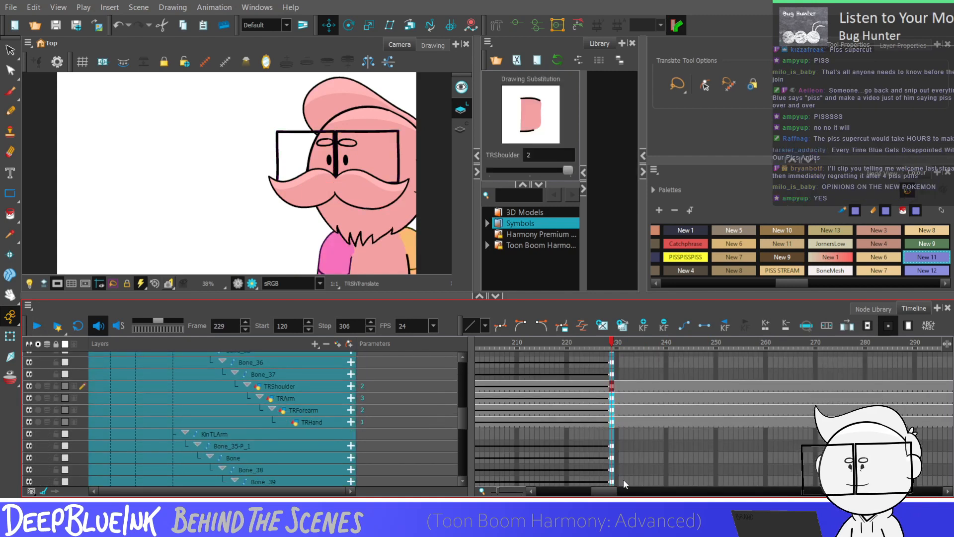
key(period)
key(period)
key(period)
key(F6)
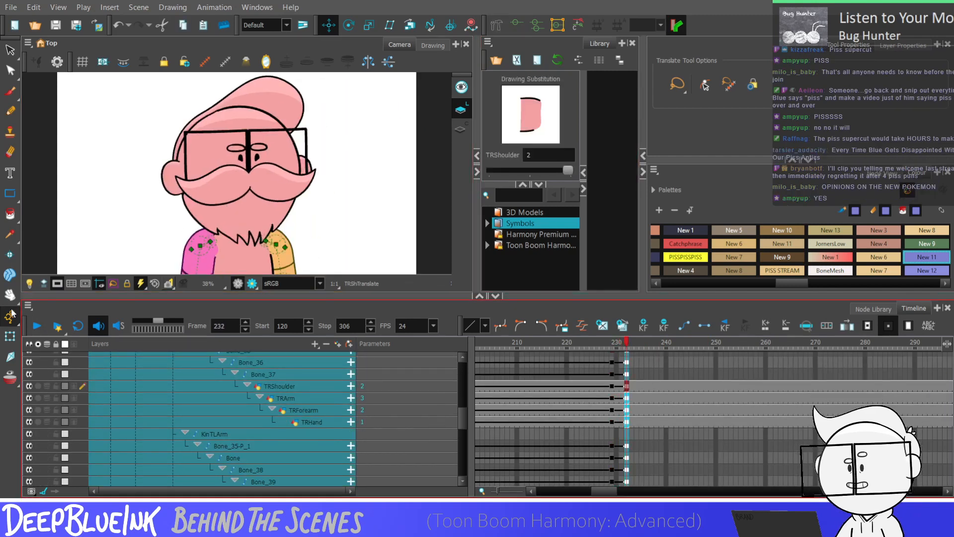
Pose both arms at frame 232 with the Transform tool, bending each forearm bone at the elbow
click(11, 314)
scroll(277, 188, up, 2)
click(277, 188)
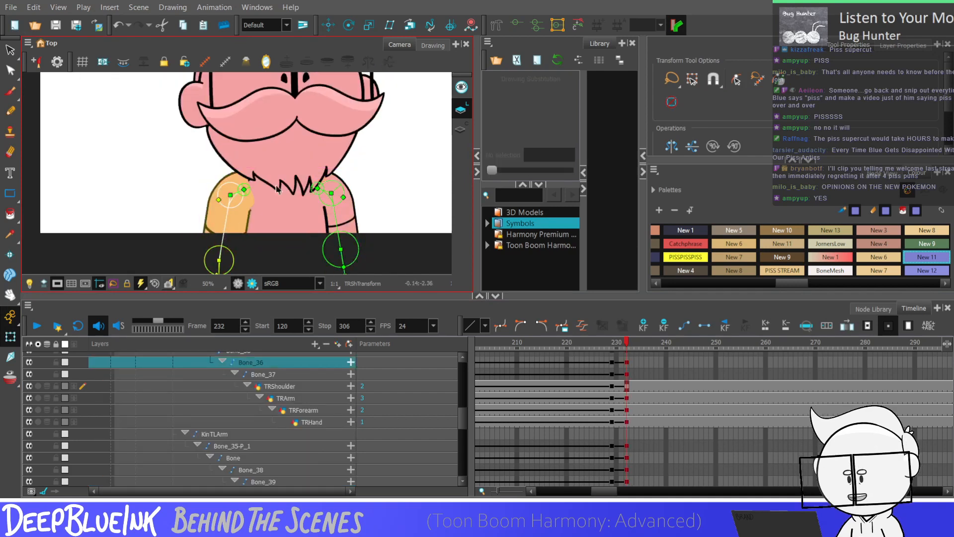
scroll(277, 188, down, 2)
drag(277, 188, 305, 152)
drag(261, 240, 278, 237)
drag(352, 188, 374, 230)
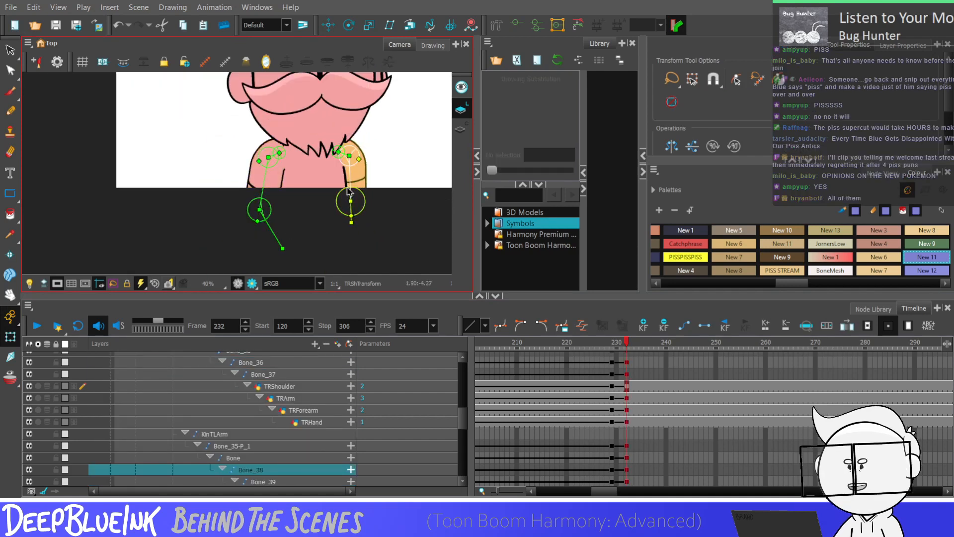
scroll(351, 211, up, 2)
scroll(375, 230, down, 2)
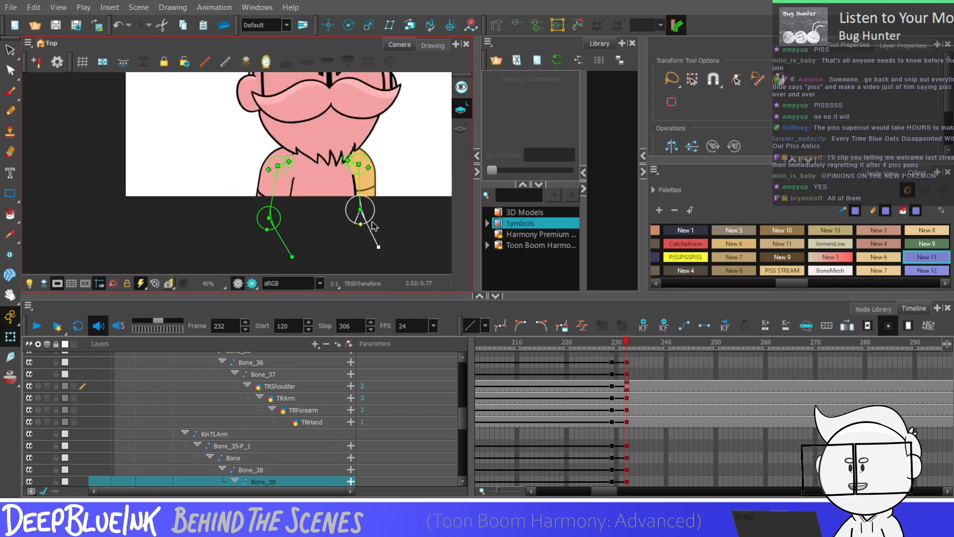
Select the arm keyframes at frames 229 to 232 and examine the arm motion frame by frame up to frame 234
drag(612, 482, 627, 386)
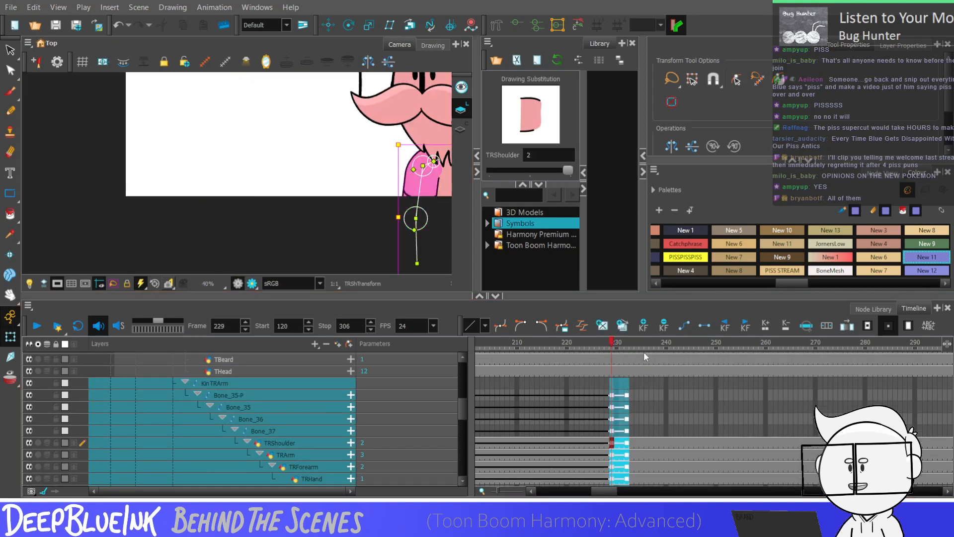
click(613, 406)
key(period)
key(period)
key(period)
key(period)
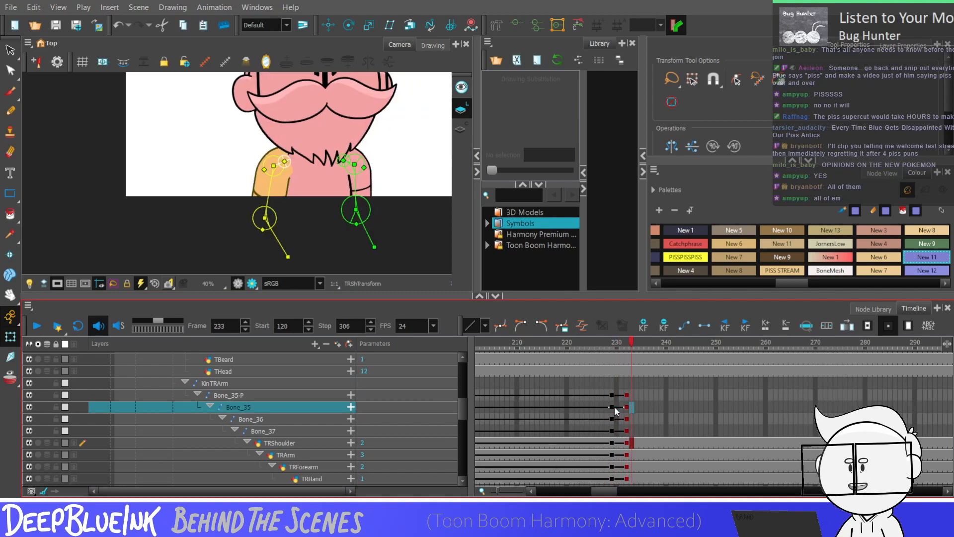
key(comma)
key(comma)
key(comma)
key(period)
key(period)
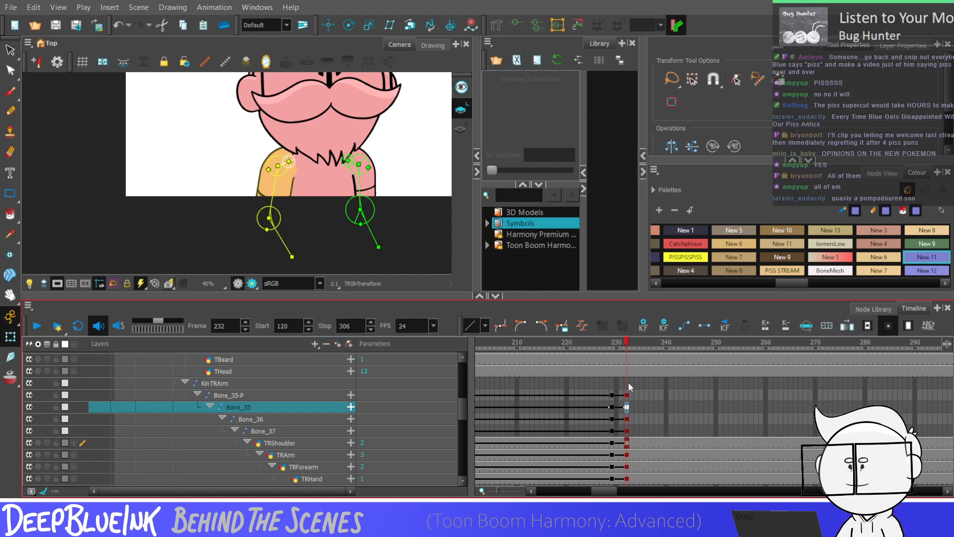
click(617, 412)
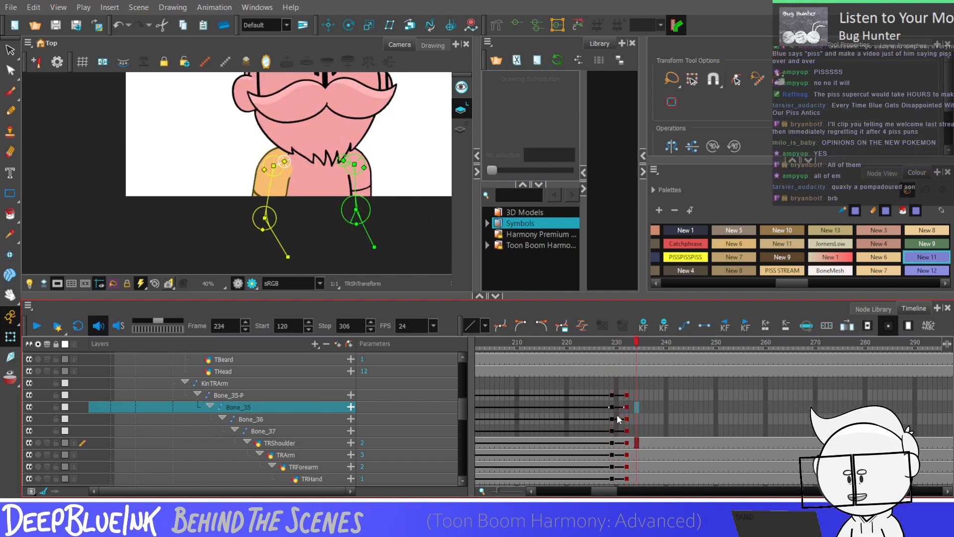
key(comma)
key(period)
Go back and forth between frames 229 and 234 to check the arms together with the head turn
key(shift+m)
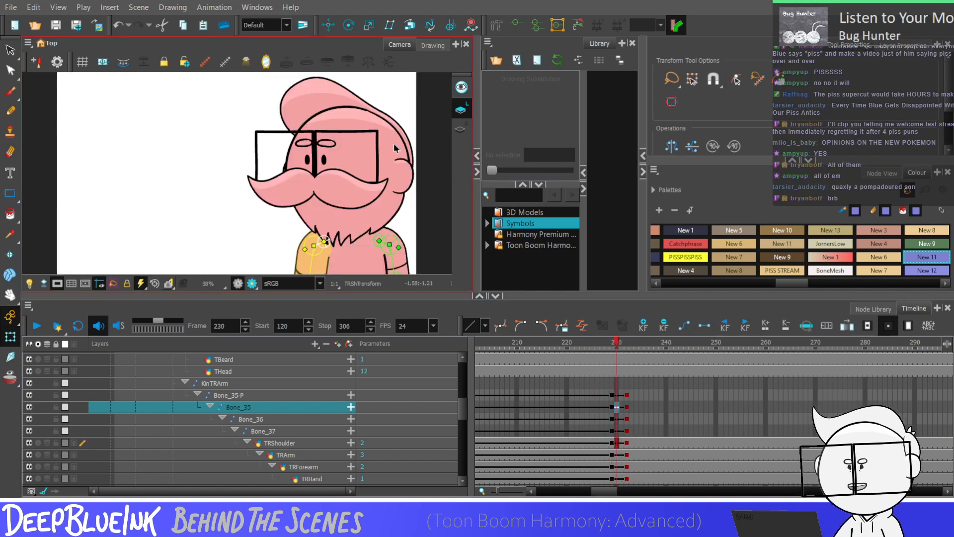
key(period)
key(period)
key(period)
key(comma)
key(comma)
key(comma)
key(comma)
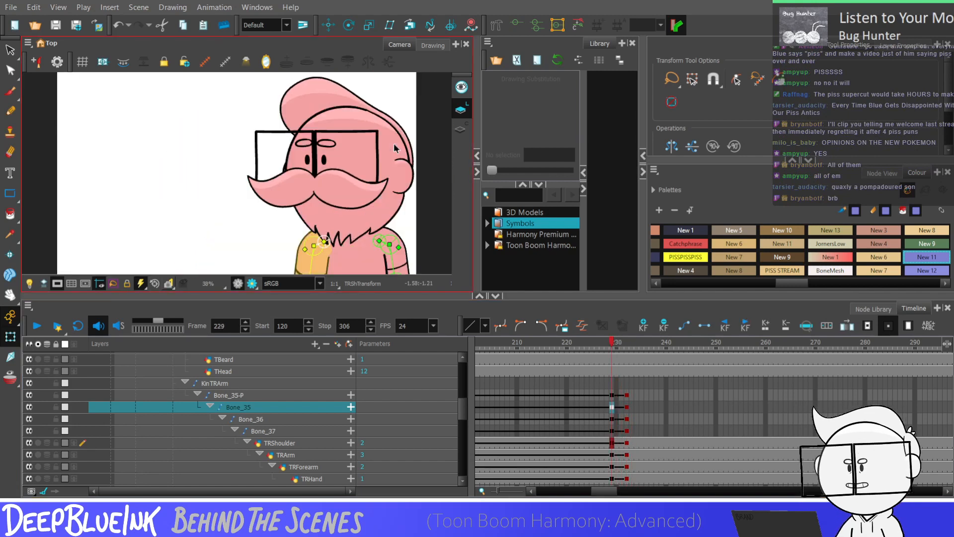
key(period)
key(period)
key(period)
key(period)
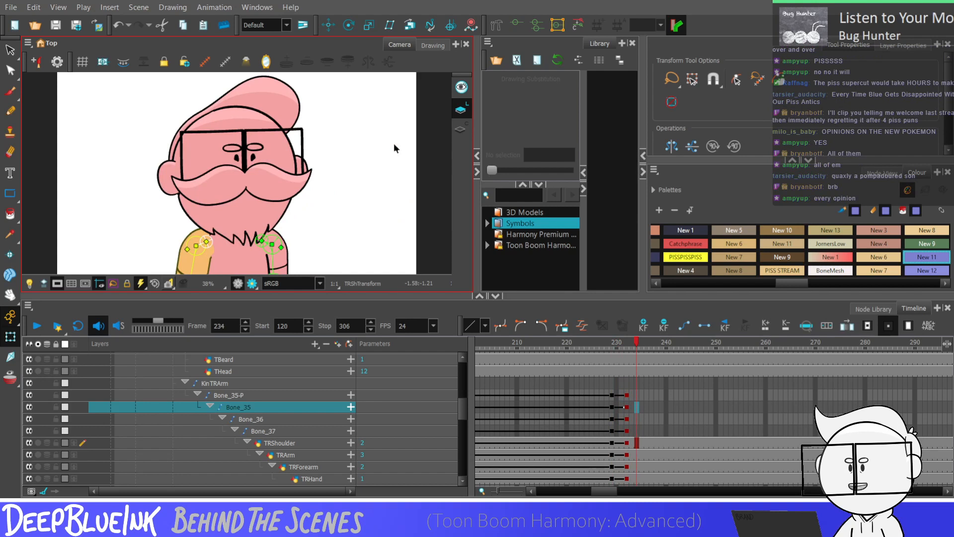
Examine the motion from the Bone_36 keyframe at frame 229 forward to frame 235
click(611, 418)
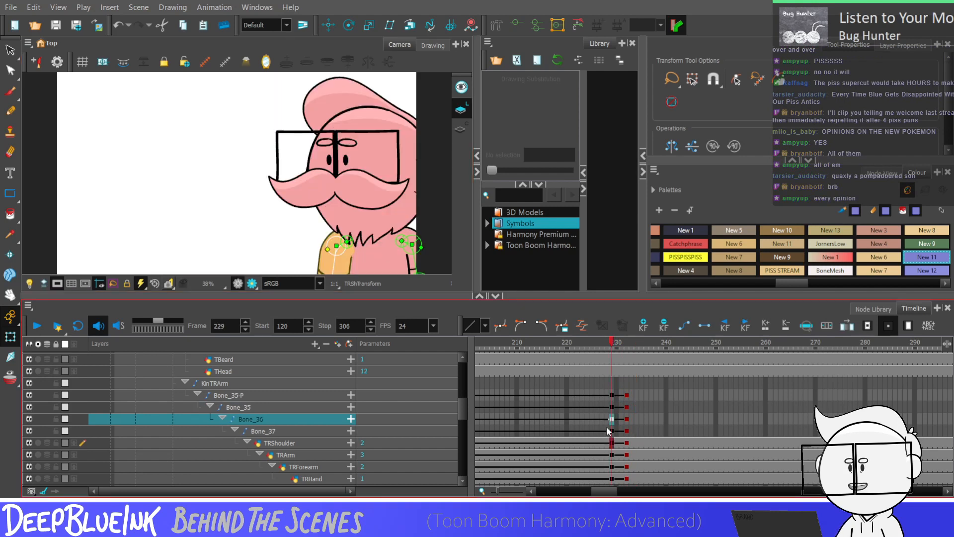
key(period)
key(period)
key(period)
key(period)
key(period)
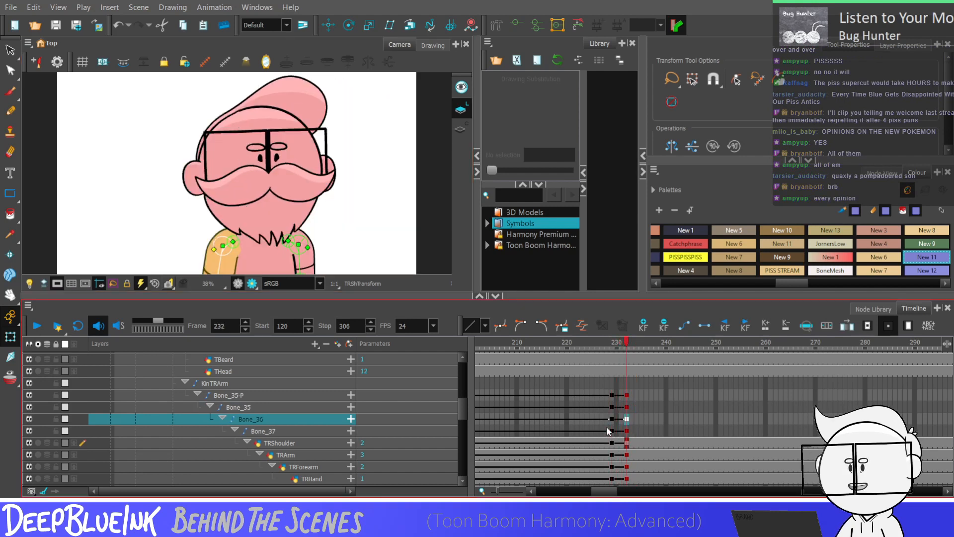
key(period)
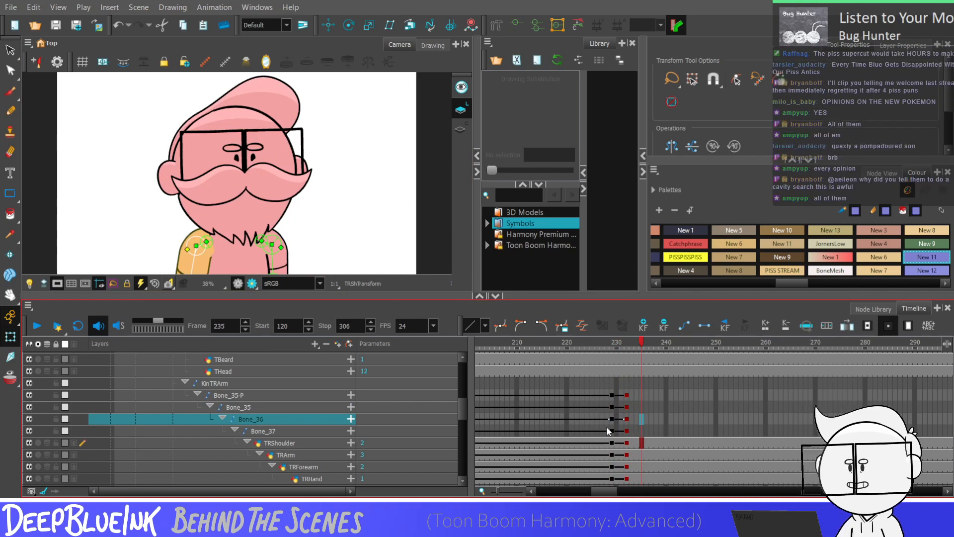
Select the arm layers at frame 235, check the turn back and forth from frame 227, and return to the facial layers
mouse_move(640, 395)
mouse_down()
mouse_move(641, 485)
mouse_move(641, 459)
mouse_up()
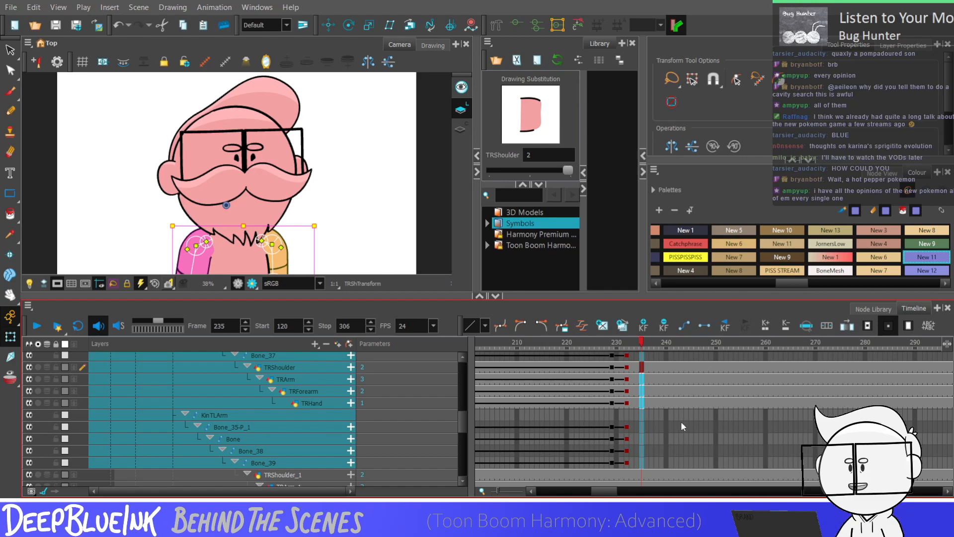
key(comma)
key(comma)
key(comma)
key(comma)
key(comma)
key(comma)
key(comma)
key(comma)
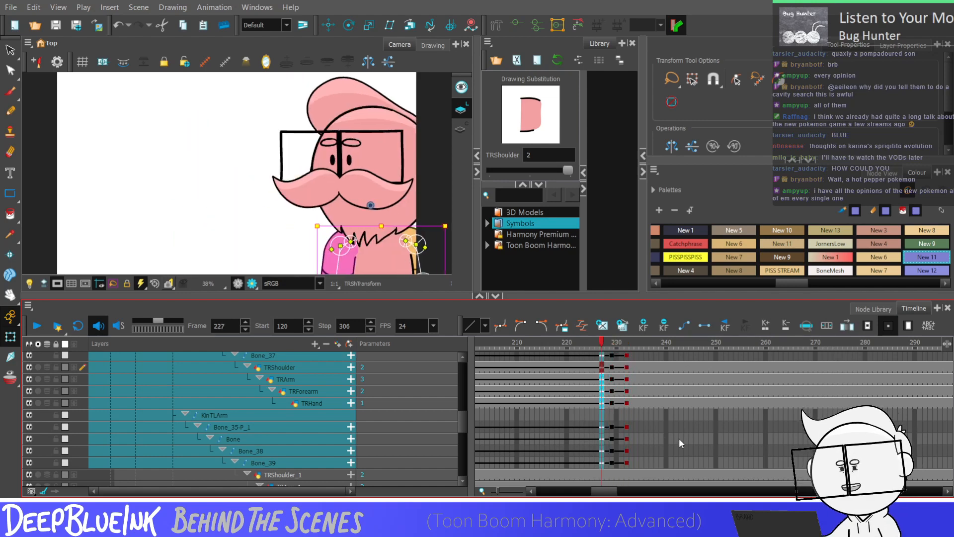
key(period)
key(period)
key(period)
key(period)
key(period)
key(comma)
key(comma)
key(comma)
key(comma)
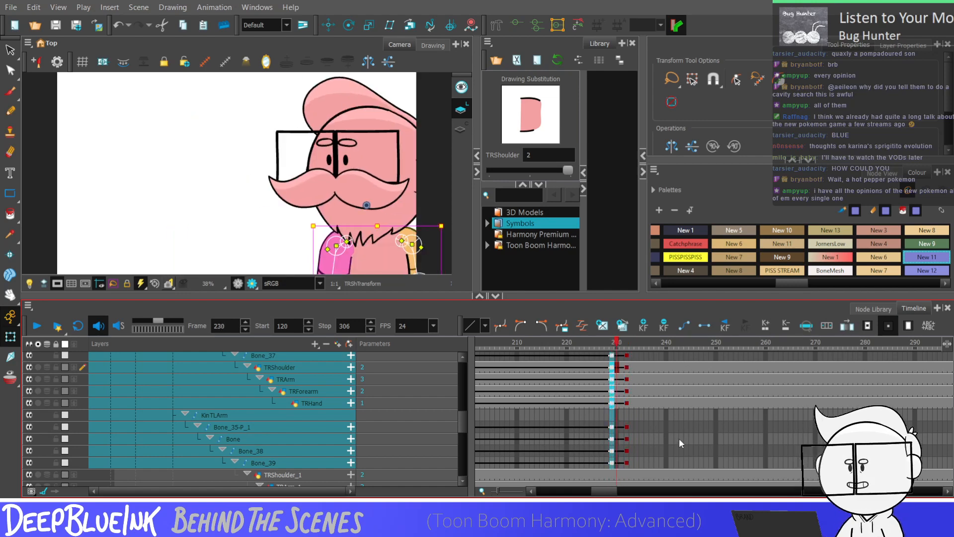
key(period)
key(period)
key(period)
drag(461, 445, 458, 389)
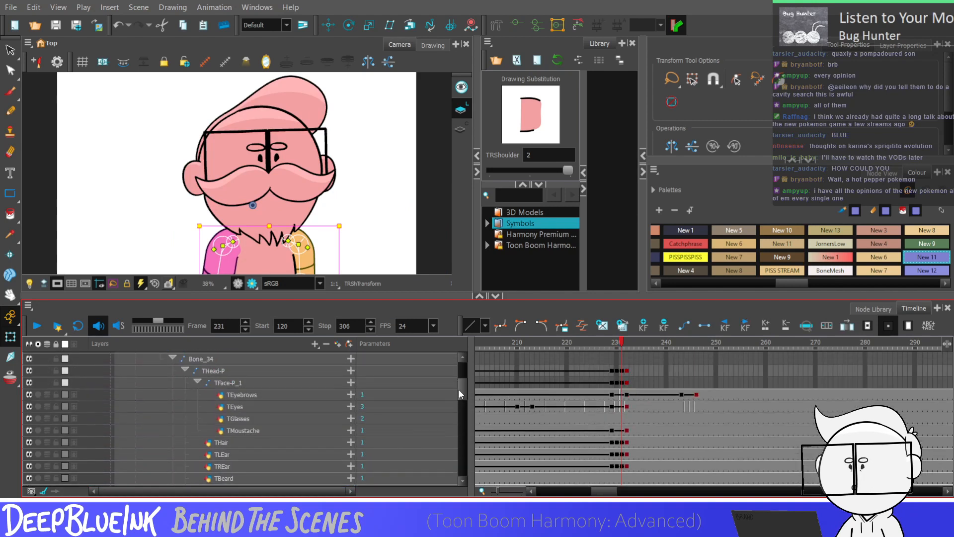
Compare the TEyebrows keyframes at frames 229, 243 and 246, including a replay from the start of the range
click(702, 395)
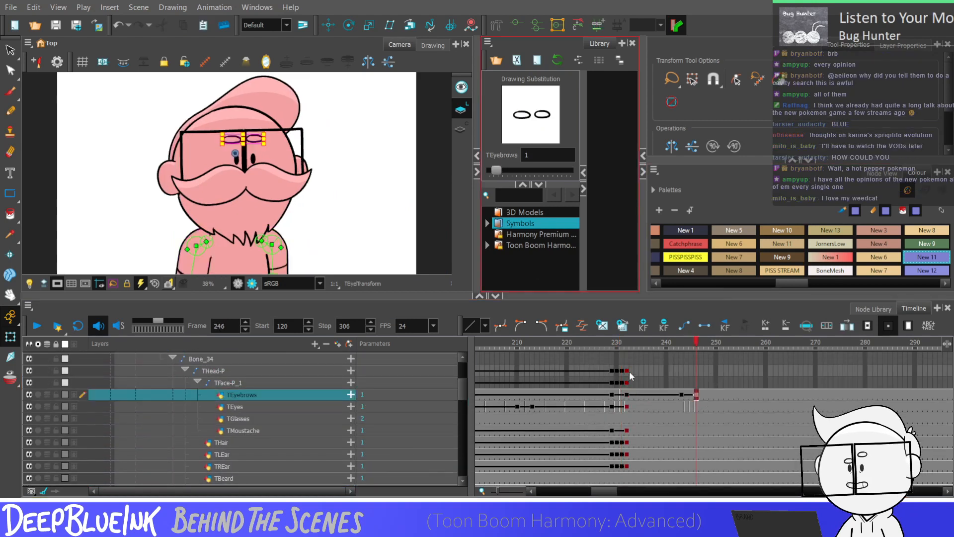
click(612, 400)
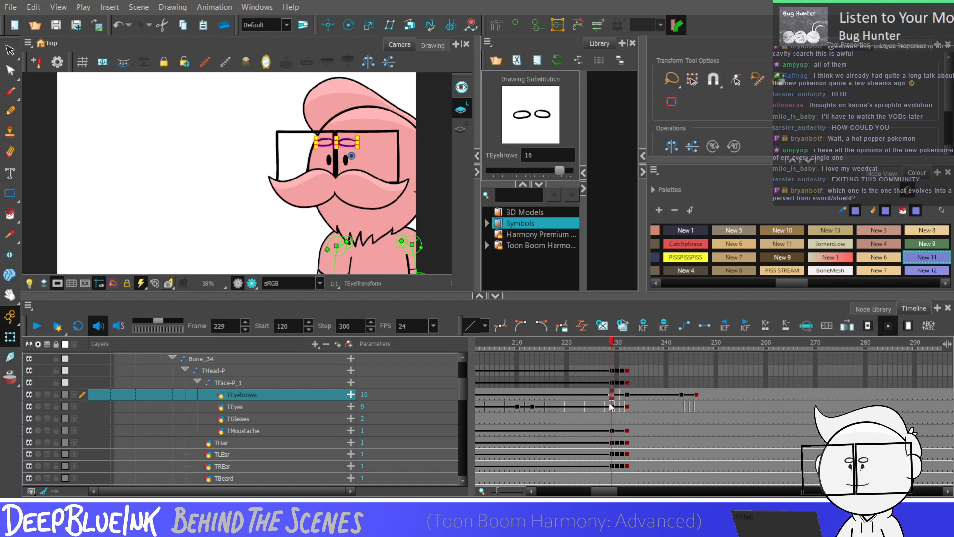
drag(681, 396, 701, 397)
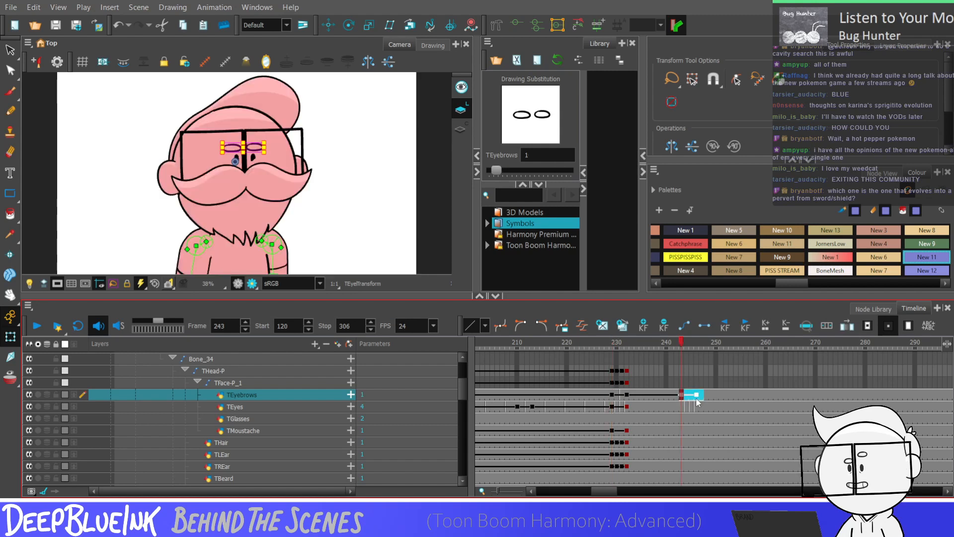
click(613, 396)
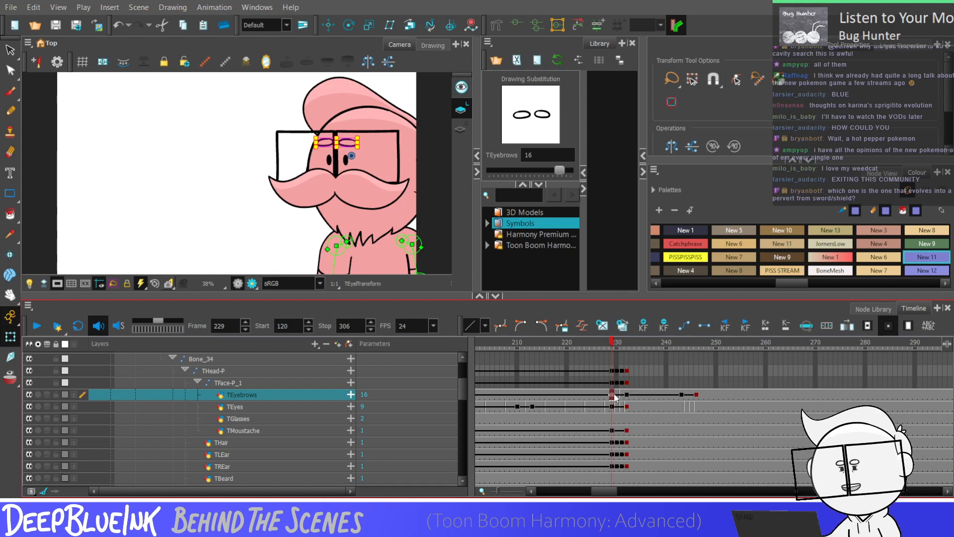
key(shift+comma)
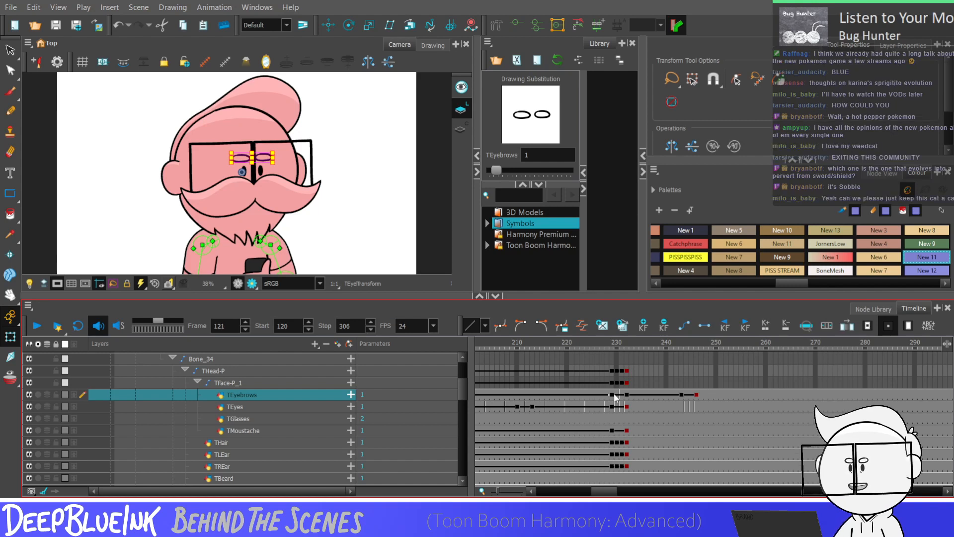
Check the TEyes keyframe at frame 229 and play back the eye and eyebrow motion through the head turn
click(613, 408)
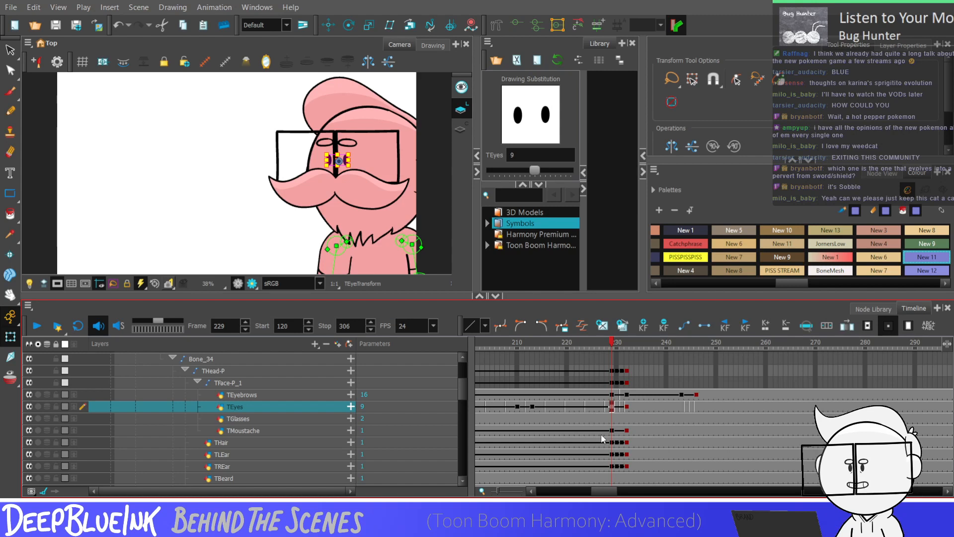
key(shift+comma)
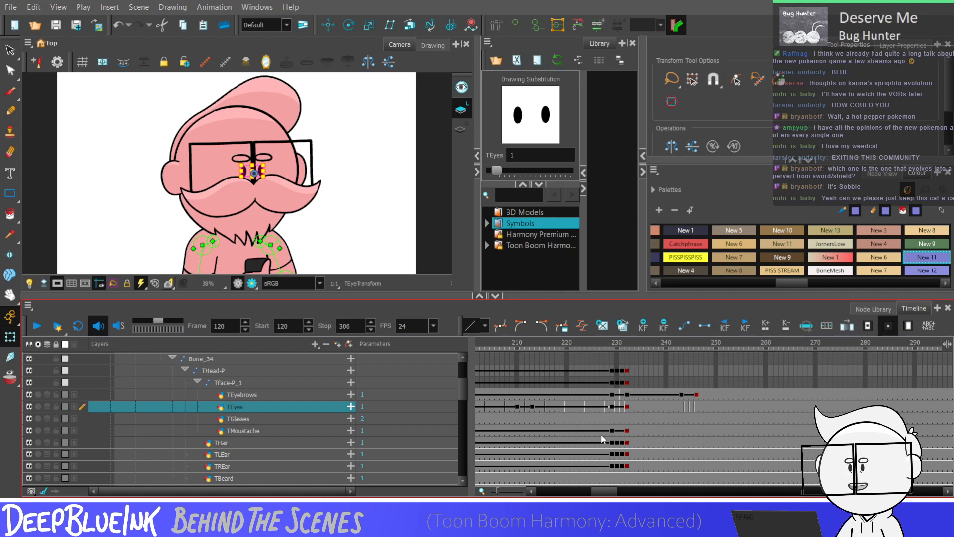
click(611, 405)
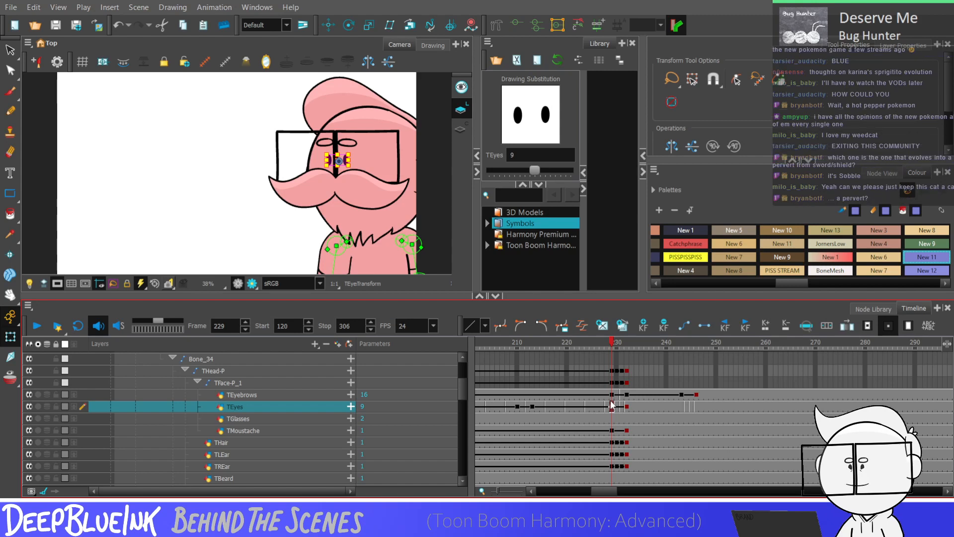
key(Return)
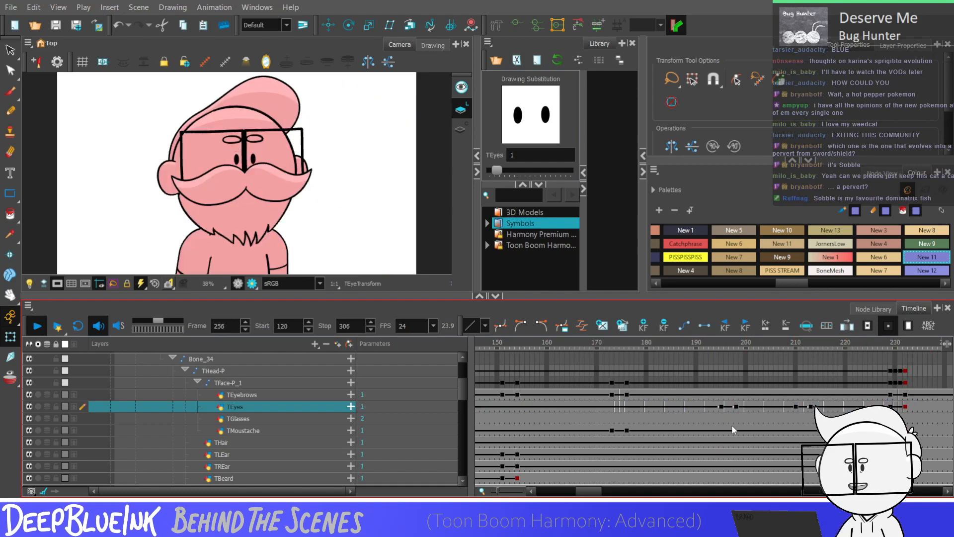
key(Return)
click(544, 396)
key(Return)
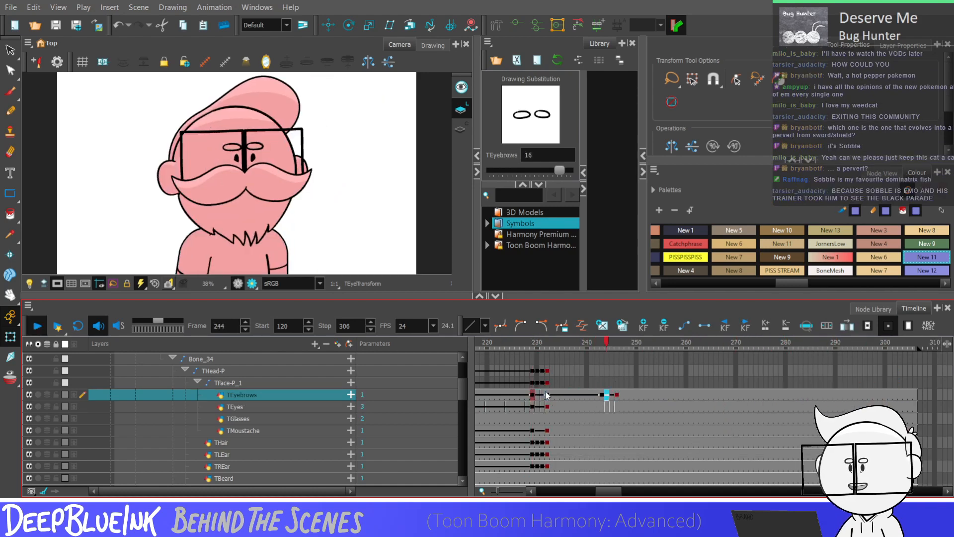
key(Return)
Select the layers of both arms at frame 243 and set arm keyframes at frames 243 and 246
click(603, 431)
scroll(506, 431, down, 2)
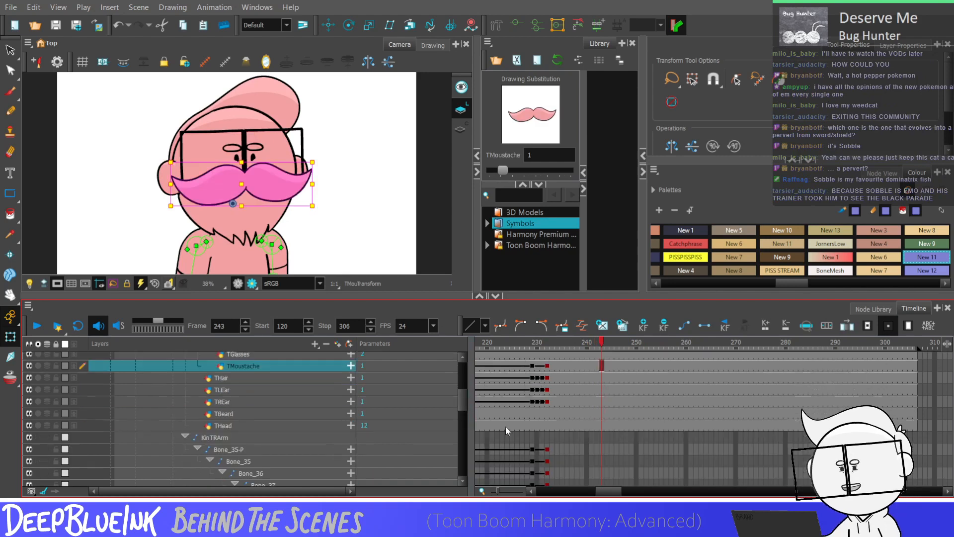
mouse_move(603, 451)
mouse_down()
mouse_move(603, 486)
mouse_move(600, 459)
mouse_up()
key(F6)
key(period)
key(period)
key(period)
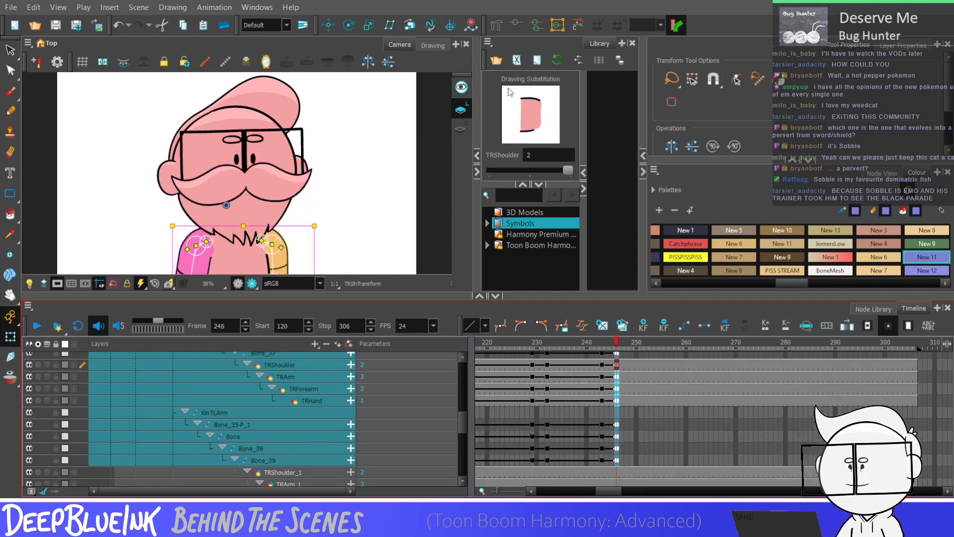
Pose both arms at frame 246 by swinging the upper arm bones slightly outward from the body
scroll(284, 204, down, 2)
drag(224, 208, 230, 175)
scroll(230, 176, up, 3)
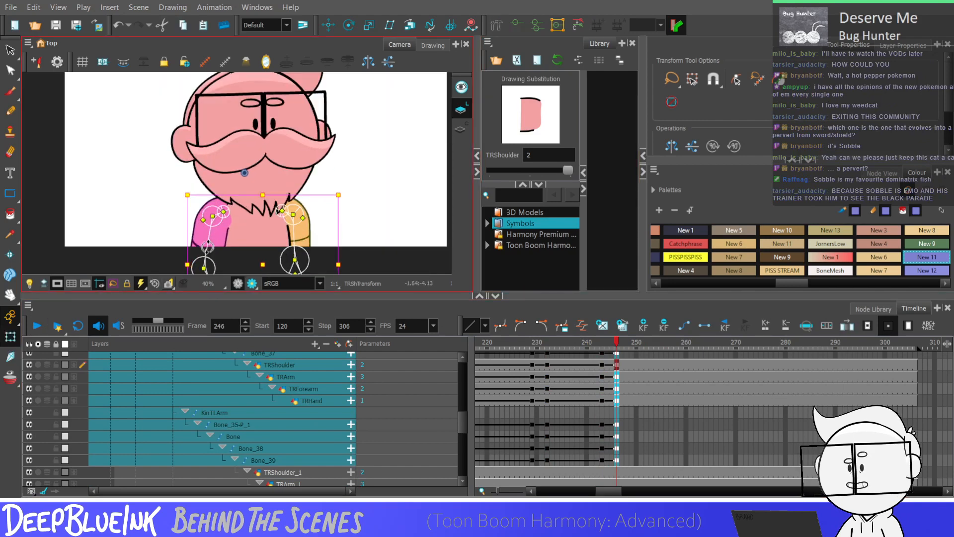
drag(207, 247, 203, 246)
drag(296, 240, 307, 239)
click(327, 271)
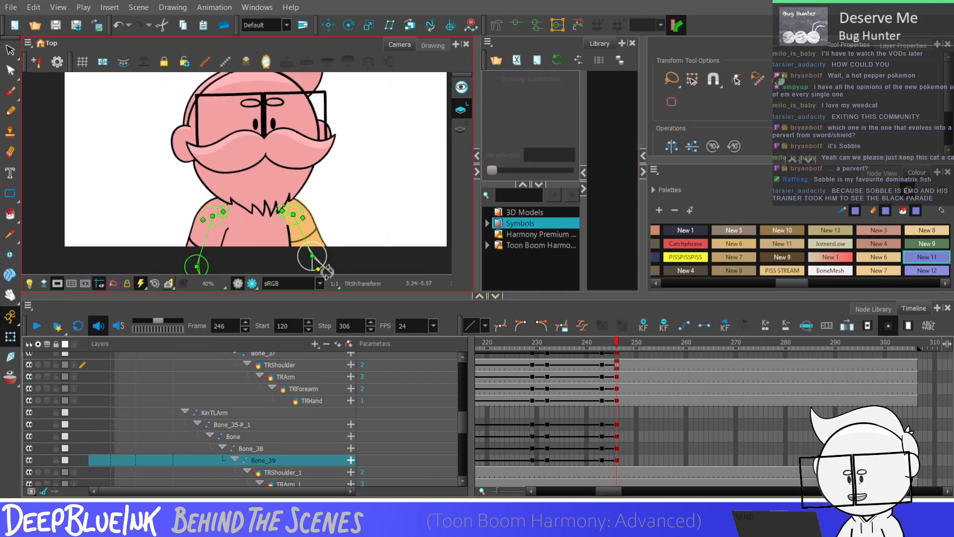
Keyframe THead-P at frames 243 and 246 and rotate the head slightly at frame 246
drag(602, 463, 603, 383)
click(603, 382)
key(F6)
click(617, 383)
key(F6)
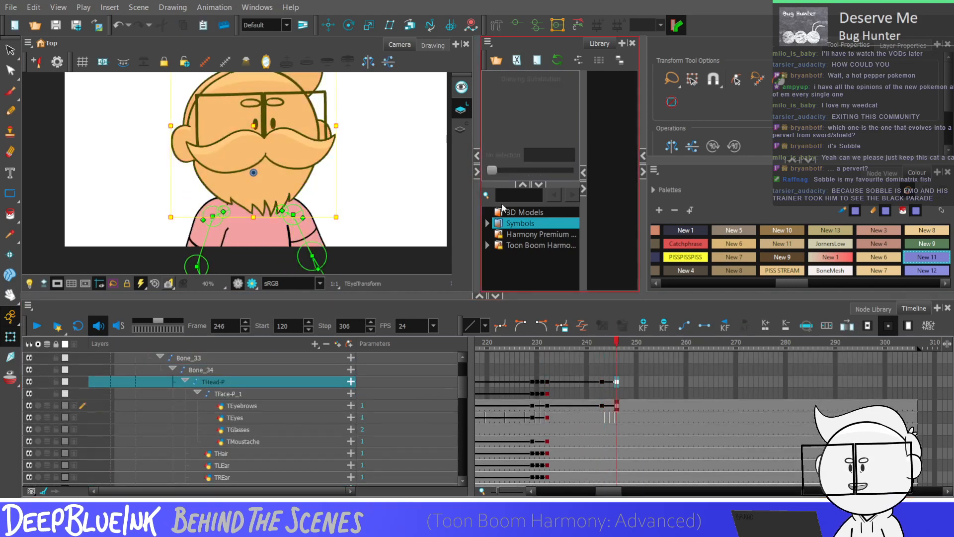
click(349, 25)
drag(371, 107, 375, 118)
Add keyframes to Body_Bone, Bone_33 and Bone_34 at frames 243 and 246
drag(602, 382, 618, 404)
key(F6)
click(602, 372)
key(F7)
key(F6)
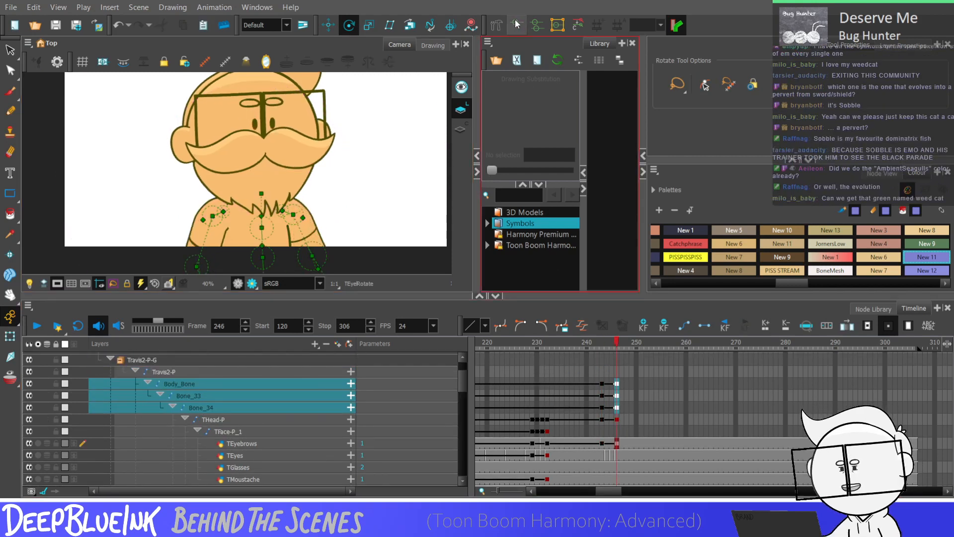
Show the body deformation controls and bend Bone_33 and Bone_34 slightly at frame 246
click(517, 25)
click(262, 235)
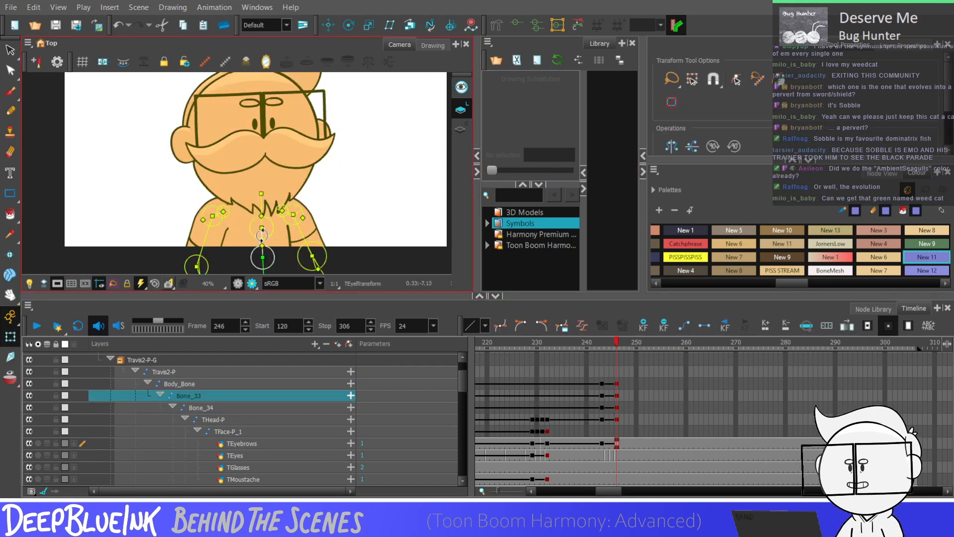
drag(262, 235, 262, 235)
drag(261, 203, 259, 203)
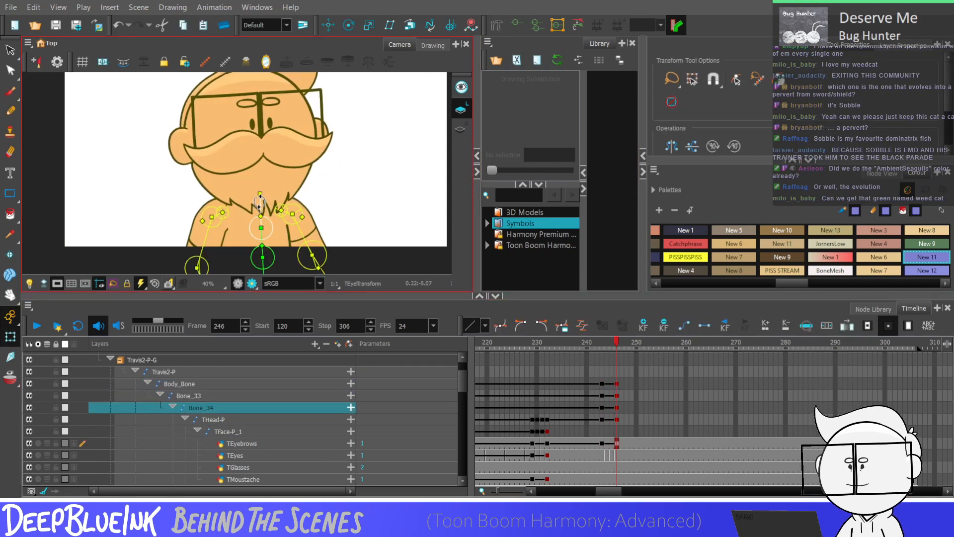
Hide the deformation controls and play back the body and head motion from frame 243 and from frame 230
drag(602, 384, 618, 422)
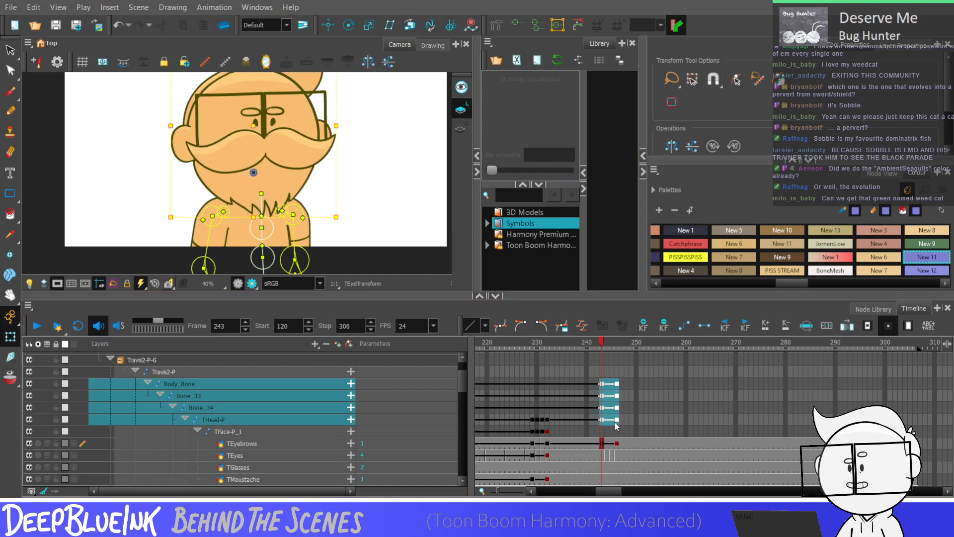
key(shift+c)
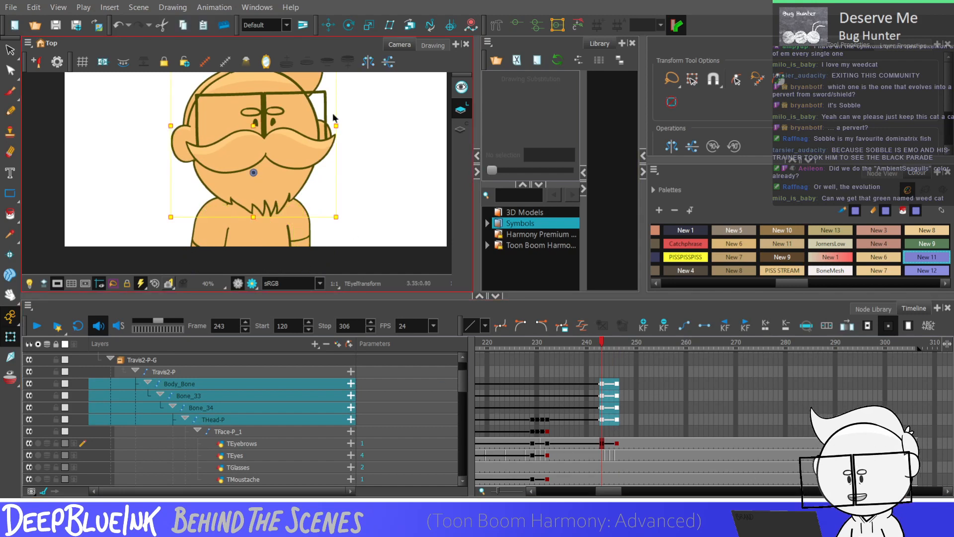
click(601, 409)
key(Return)
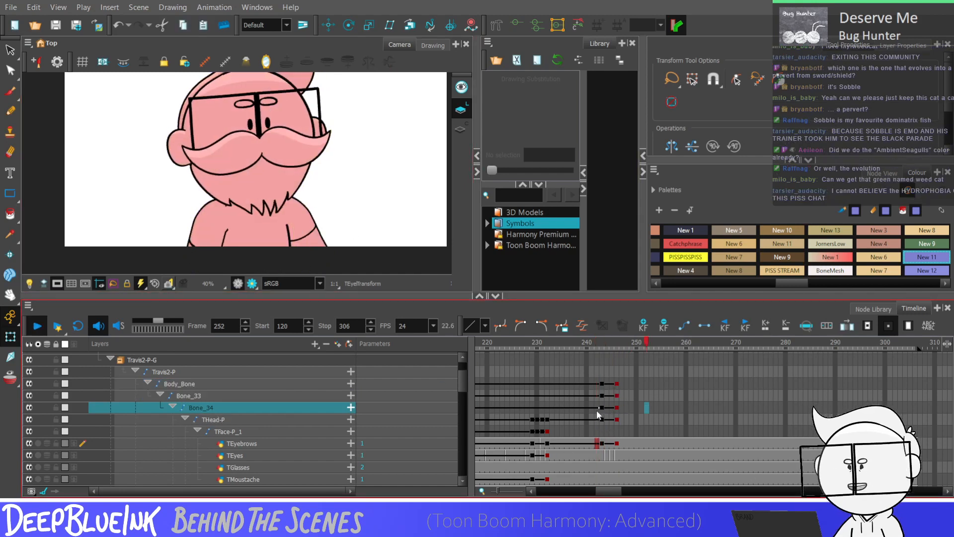
key(Return)
click(602, 421)
key(Return)
key(Return)
click(537, 421)
key(Return)
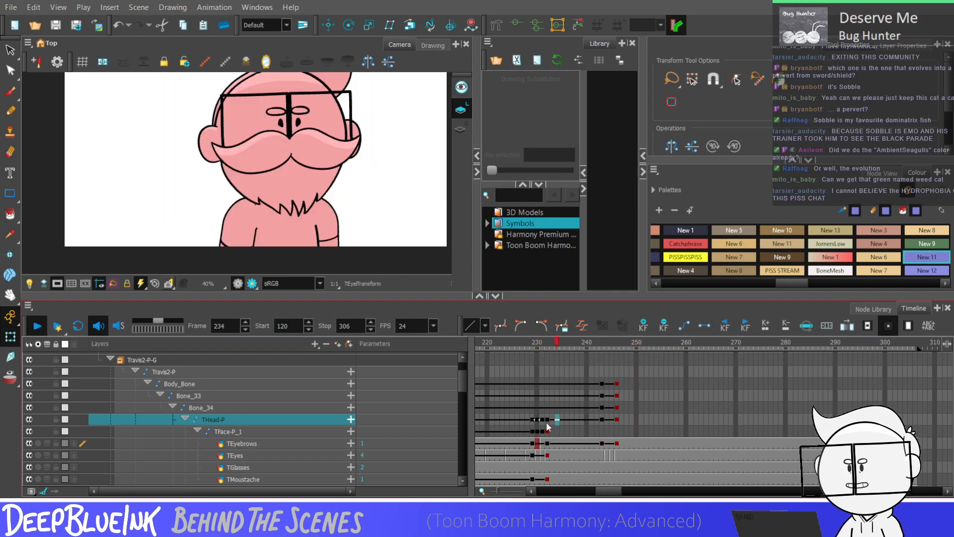
key(Return)
key(Return)
key(Return)
Add keyframes to Body_Bone, Bone_33 and Bone_34 at frame 240 ahead of the frame 243 pose
click(578, 409)
click(583, 421)
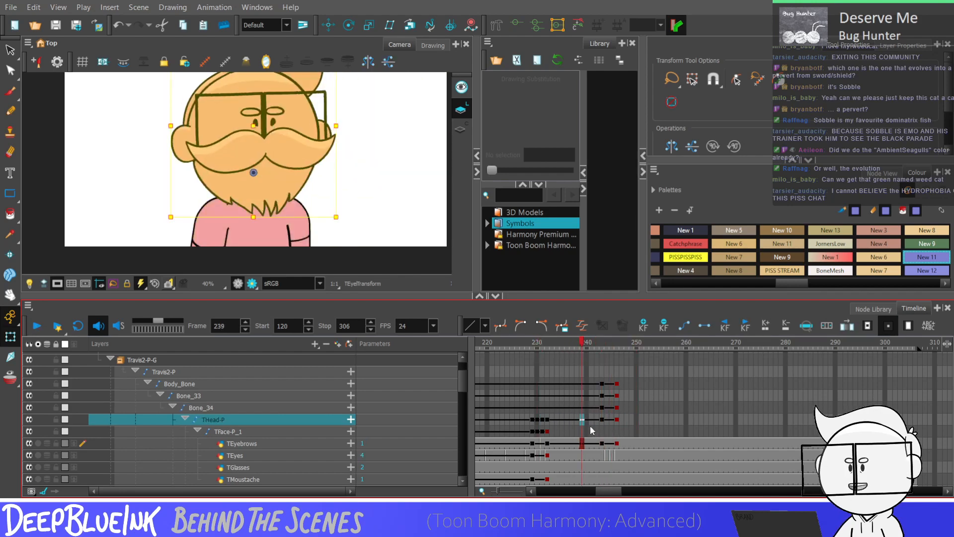
click(586, 384)
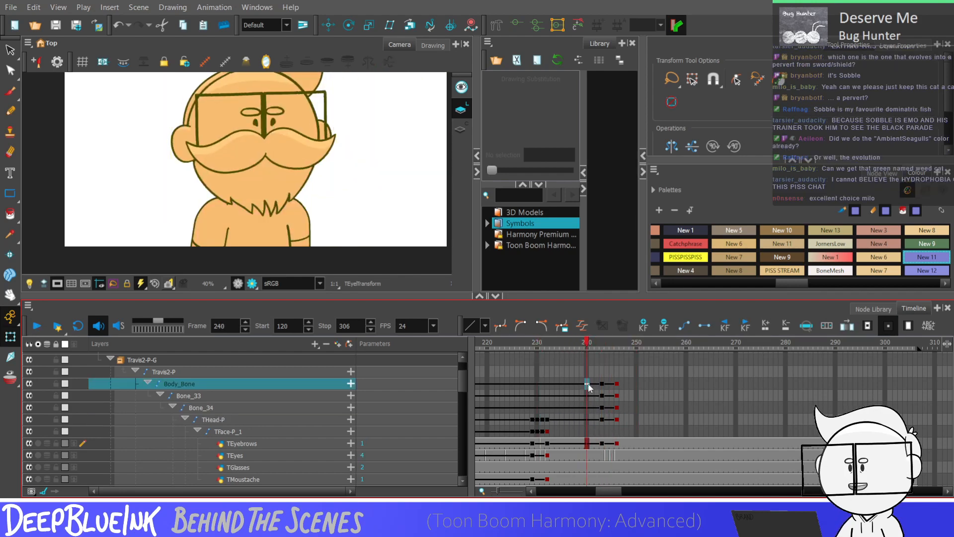
drag(587, 385, 602, 407)
key(F6)
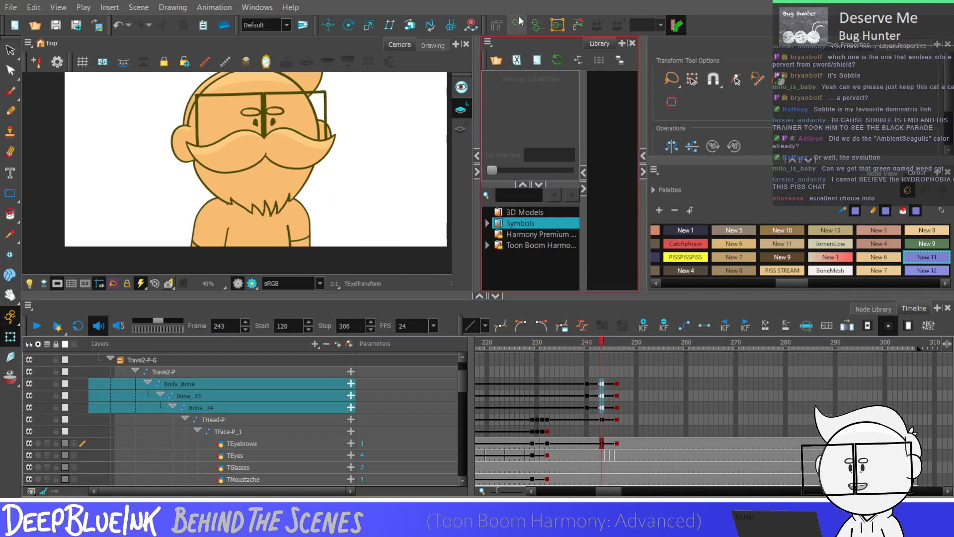
Show the body deformation controls and bend Bone_33 slightly the opposite way at frame 243 as anticipation
click(518, 21)
click(107, 271)
drag(260, 228, 262, 228)
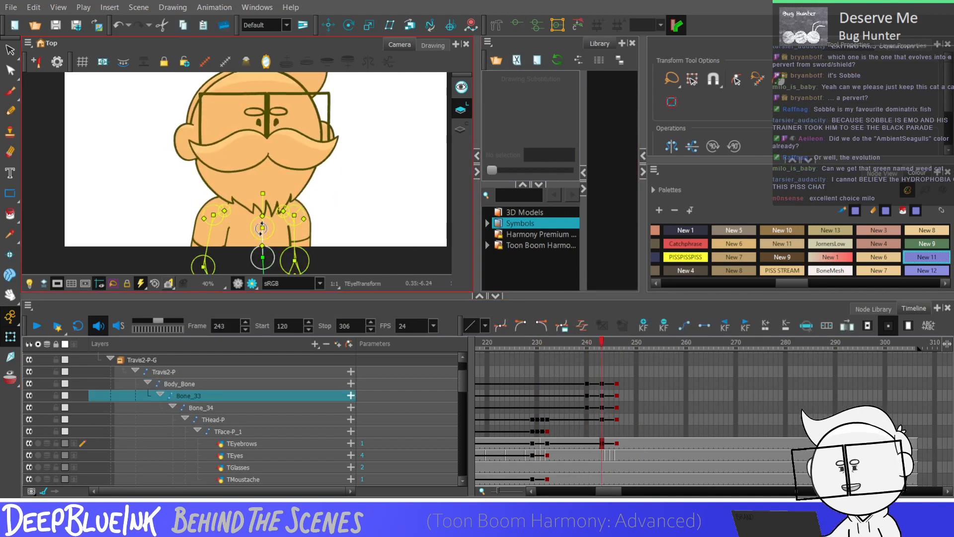
Add keyframes to the Travis2-P peg at frames 240, 243 and 246
click(589, 384)
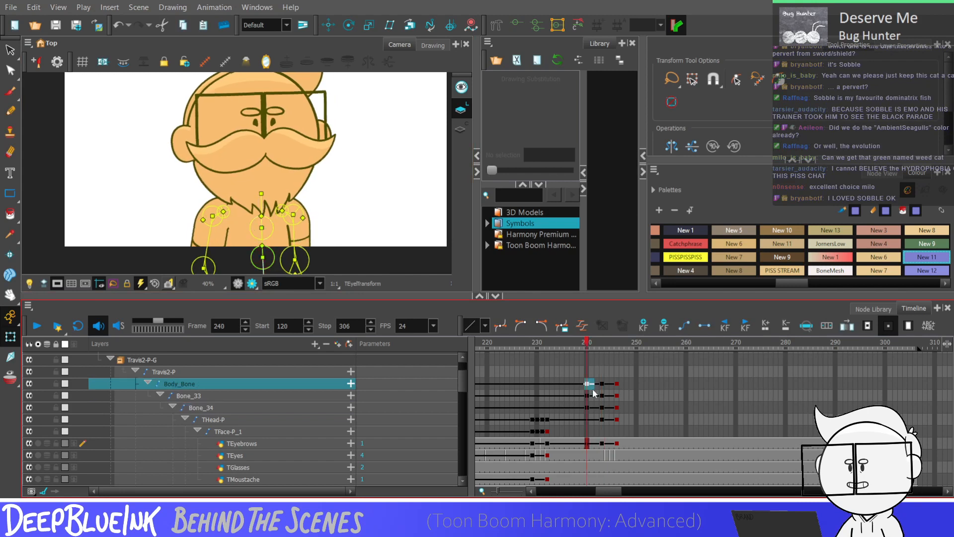
drag(593, 389, 616, 404)
click(586, 372)
key(F6)
click(601, 372)
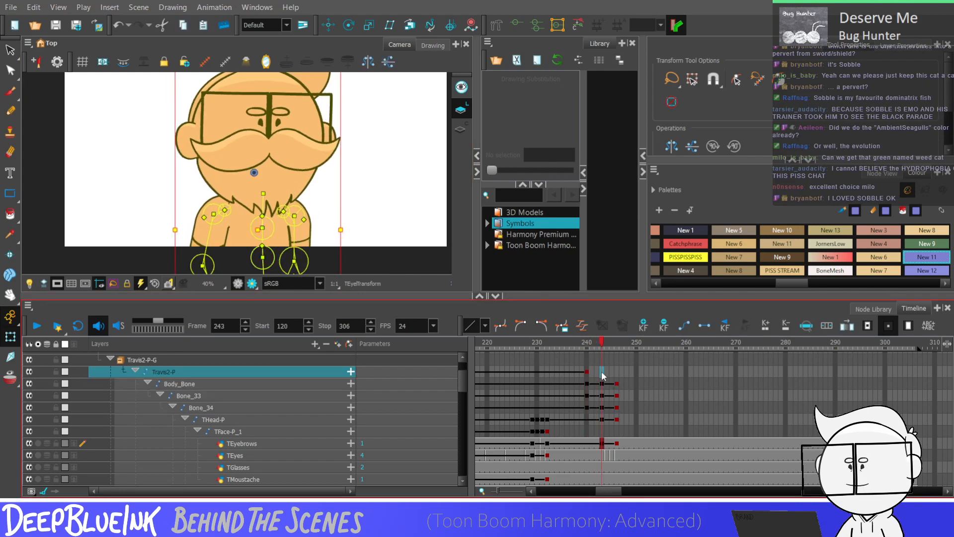
key(F6)
click(621, 373)
click(618, 373)
key(F6)
Step through the body motion from frame 243 and try a Travis2-P keyframe at frame 249
click(603, 374)
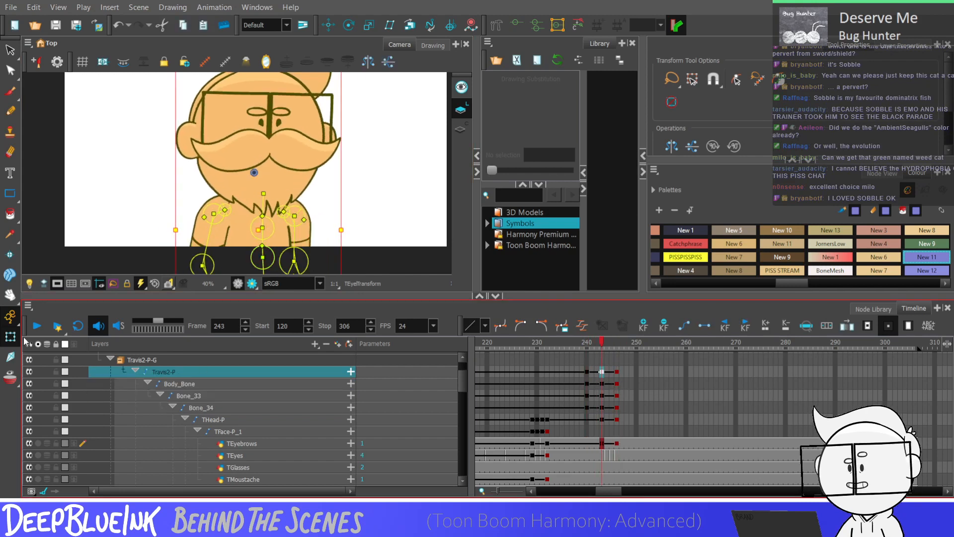
key(period)
key(period)
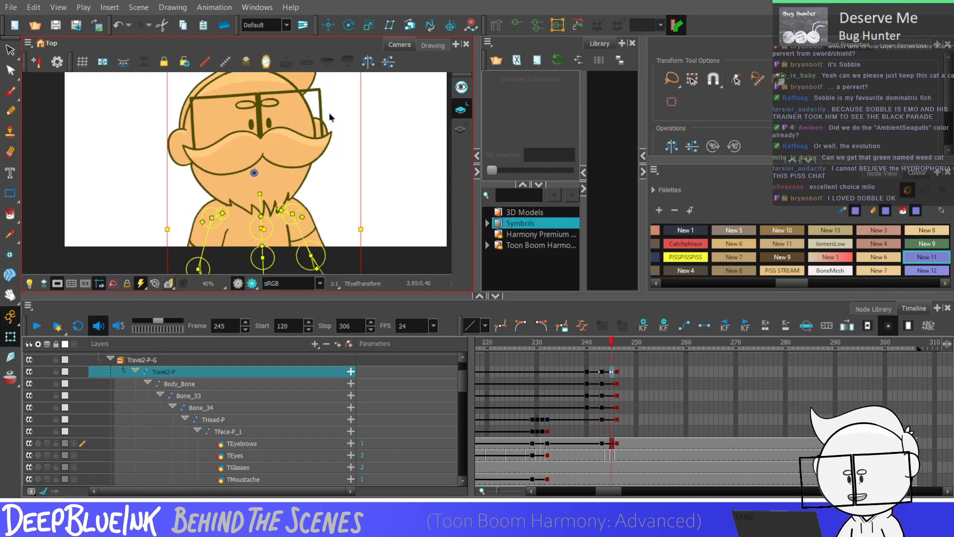
key(period)
key(period)
key(period)
key(period)
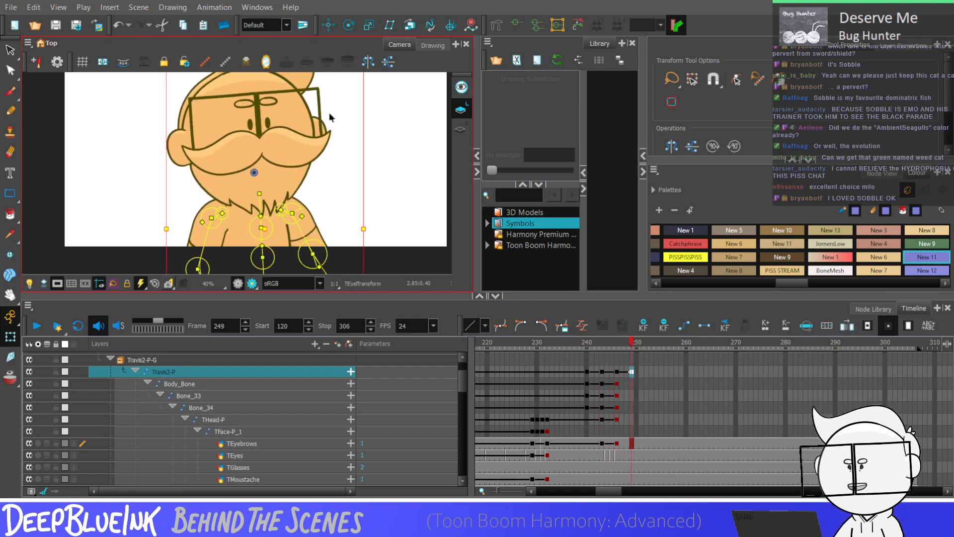
key(period)
key(period)
Delete the Travis2-P keyframe at frame 249
drag(586, 372, 629, 420)
drag(641, 381, 639, 373)
click(632, 374)
key(Delete)
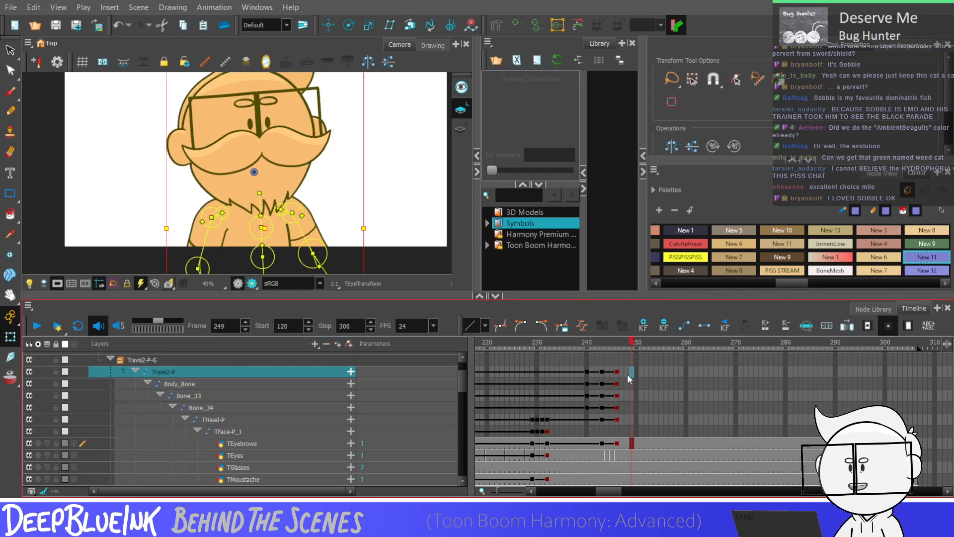
Add a keyframe to Travis2-P at frame 248
click(622, 374)
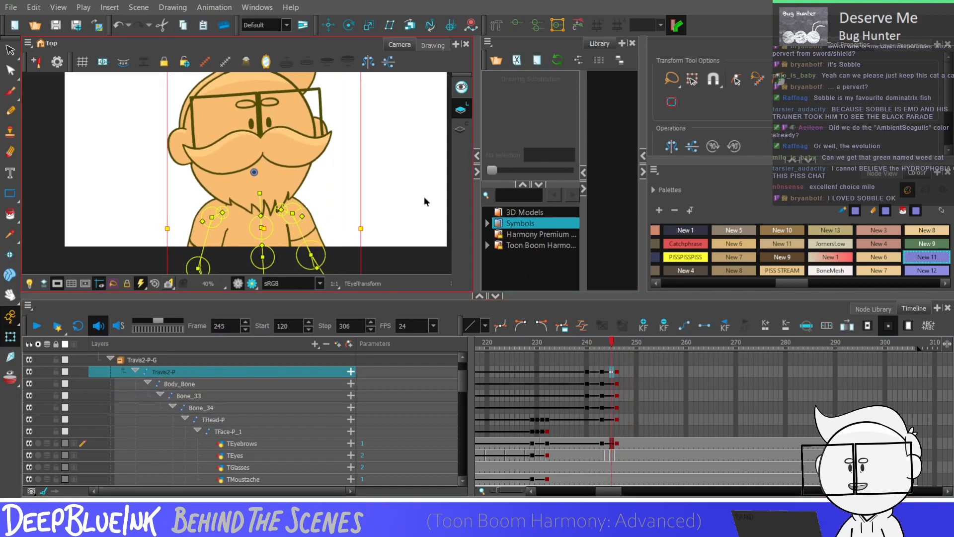
key(period)
key(F6)
Step back through the frames and replay the body motion leading into the pose after frame 246
key(comma)
key(comma)
key(comma)
key(comma)
key(comma)
key(comma)
key(comma)
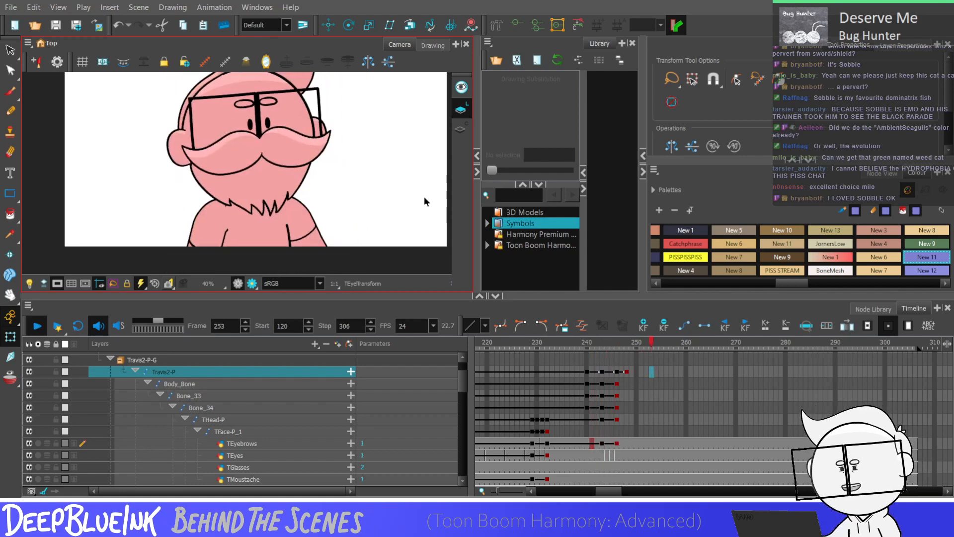
click(566, 383)
key(shift+Return)
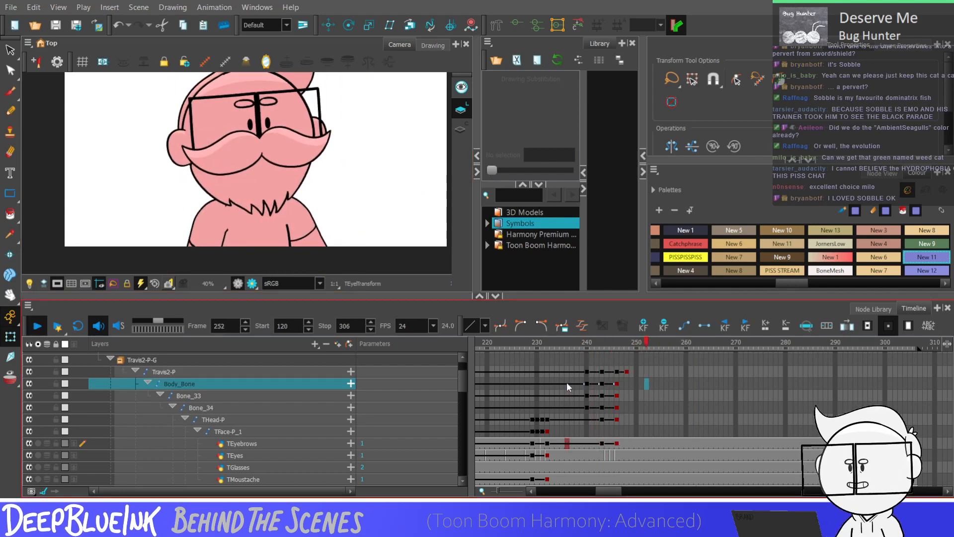
Replay the reaction and inspect the head and eye poses at frames 240 and 229 and the Bone_35-P arm poses at 232 and 246
key(shift+Return)
click(572, 384)
click(587, 419)
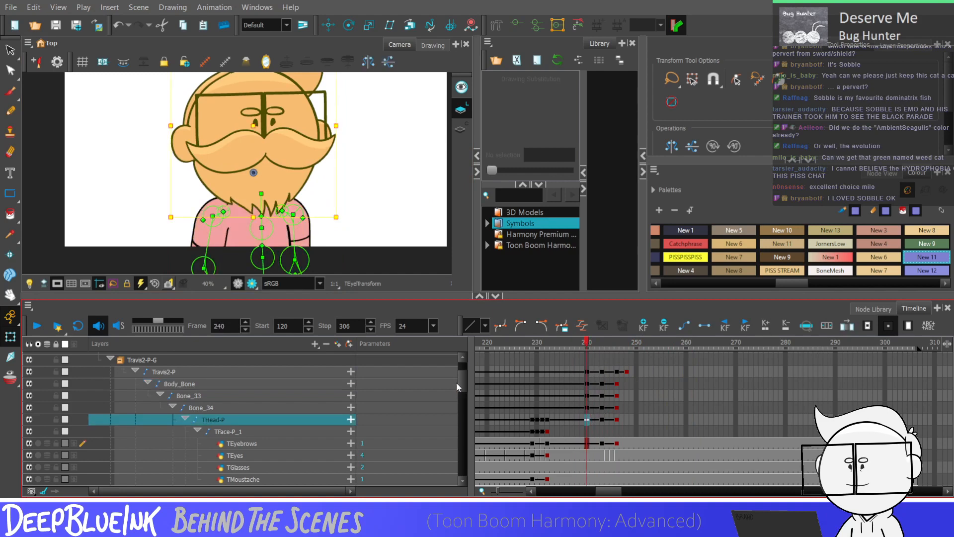
click(532, 455)
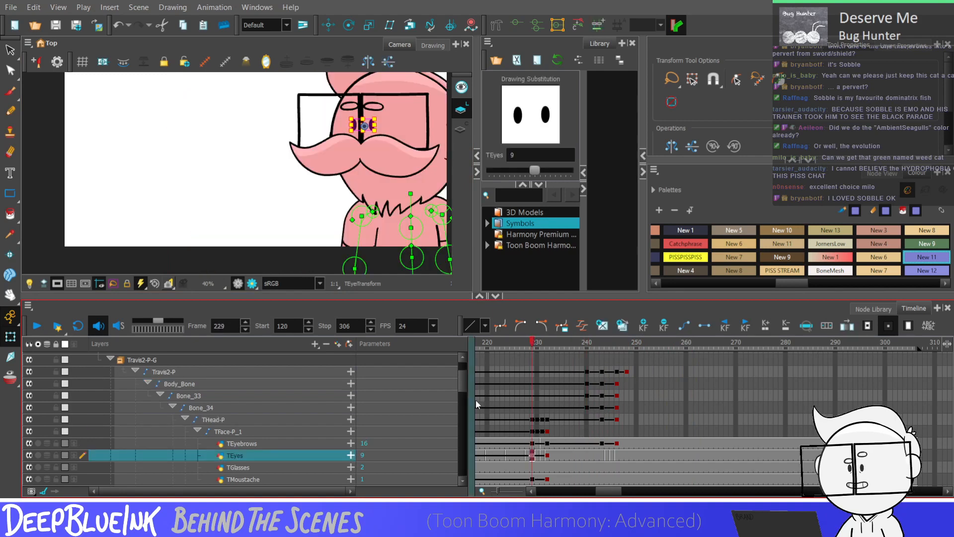
drag(462, 388, 458, 414)
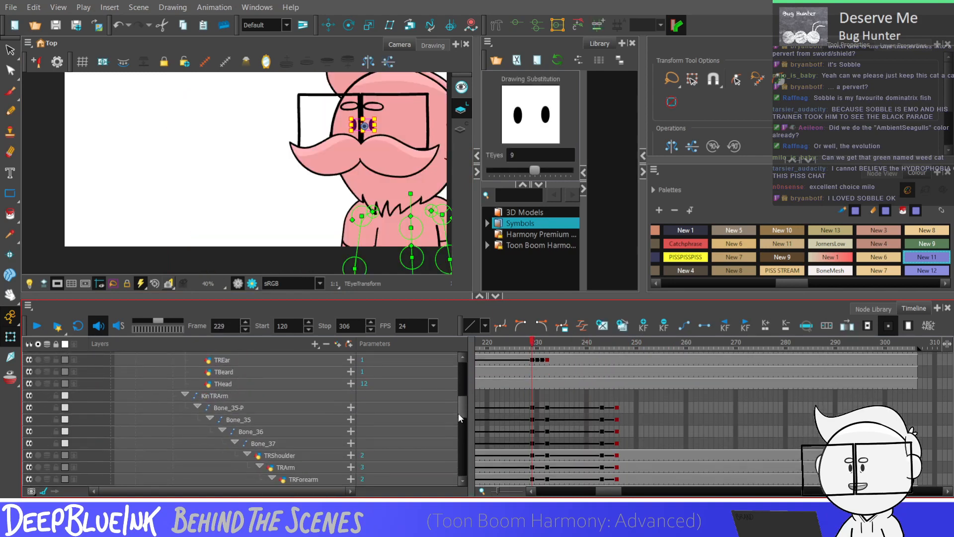
click(546, 408)
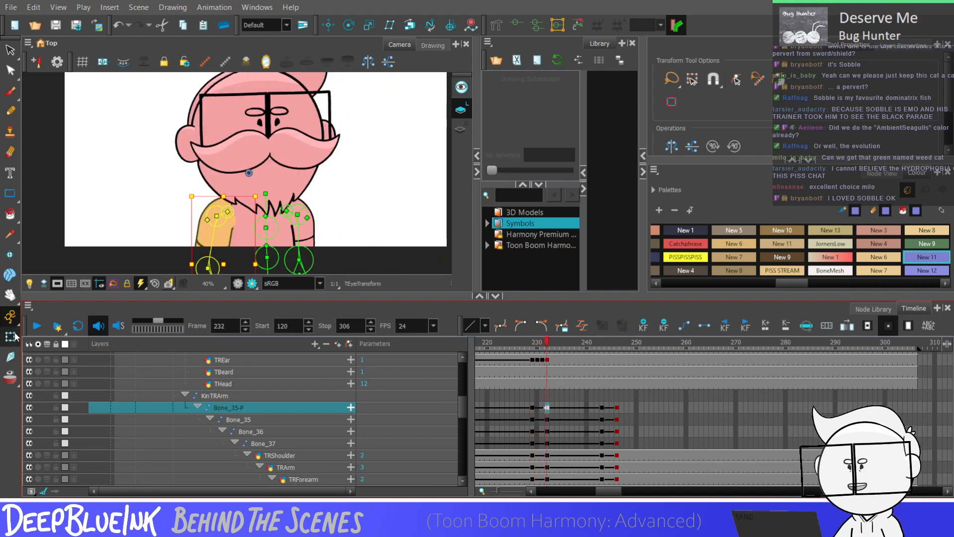
key(Right)
key(Right)
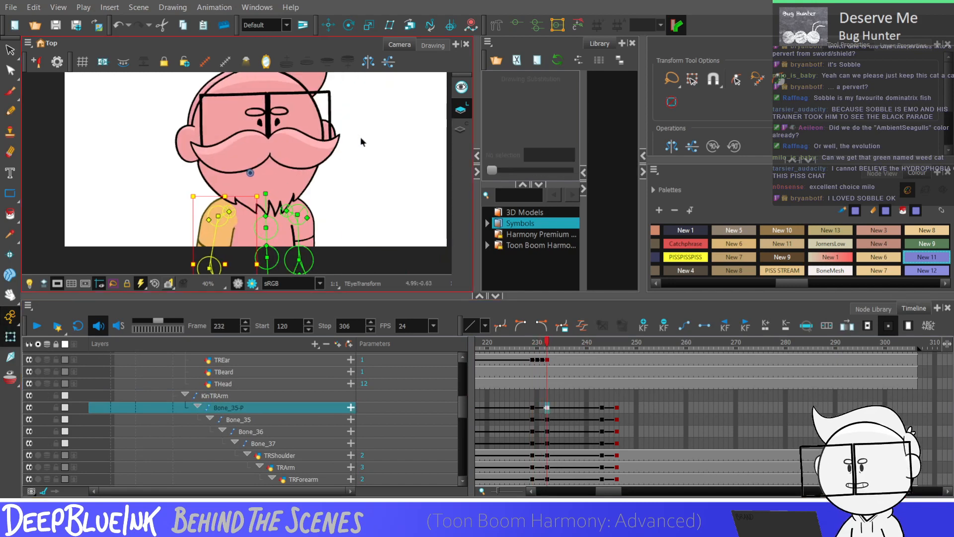
drag(601, 408, 618, 408)
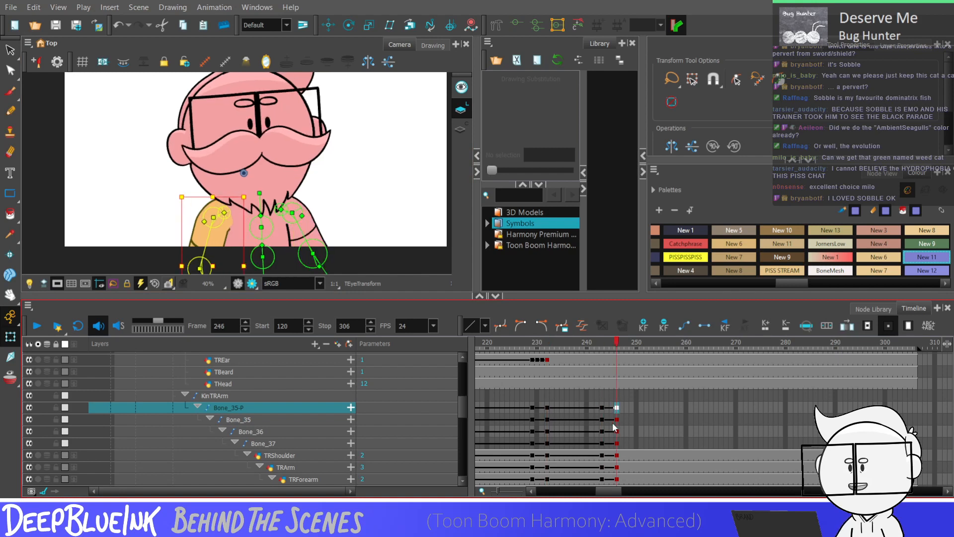
Replay the head turn and arm motion from around frame 229 and stop at frame 239
click(532, 403)
key(Return)
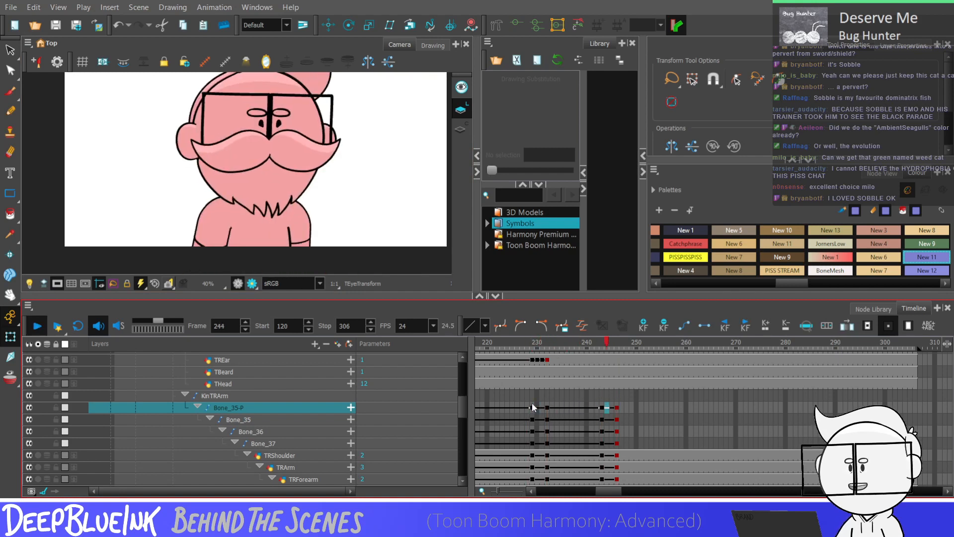
click(530, 418)
key(Return)
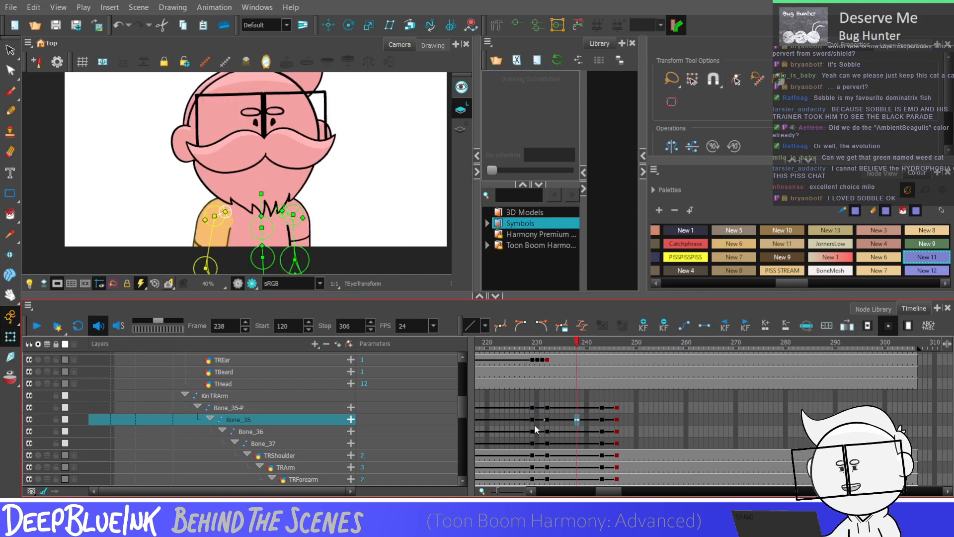
key(Return)
key(Return)
click(581, 416)
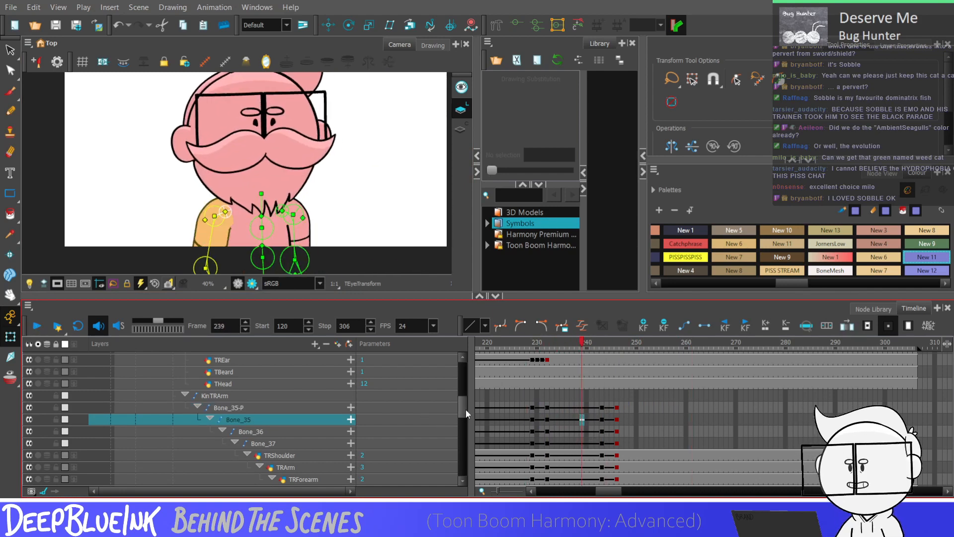
Add keyframes at frame 237 to Travis2-P, Body_Bone, Bone_33 and Bone_34
drag(464, 411, 464, 377)
drag(586, 423, 587, 388)
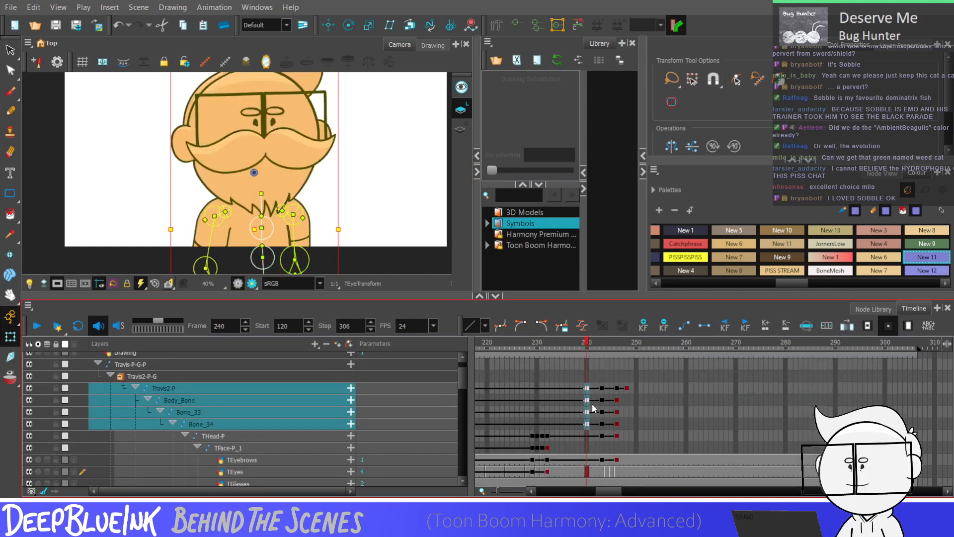
drag(581, 425, 573, 424)
mouse_move(602, 424)
mouse_down()
mouse_move(602, 388)
mouse_move(618, 422)
mouse_up()
drag(580, 422, 610, 389)
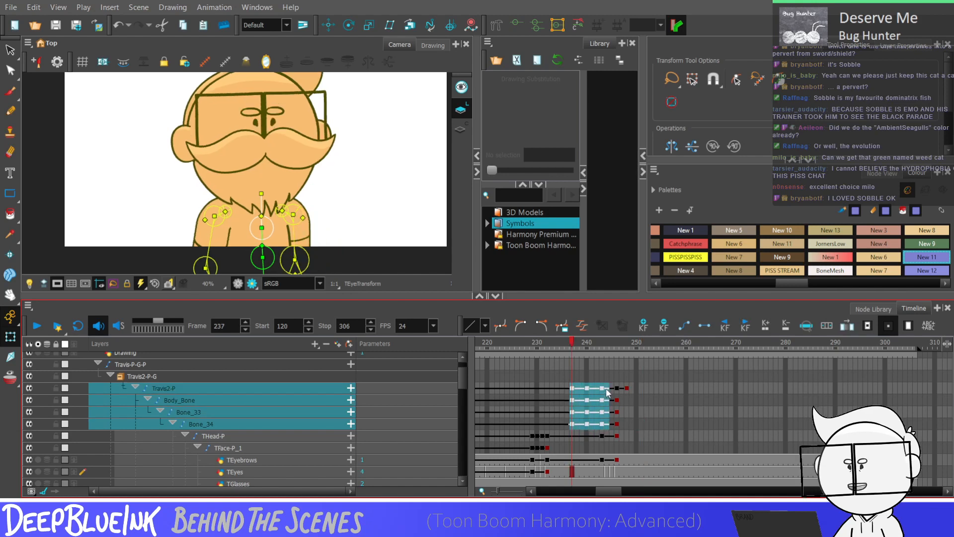
click(557, 411)
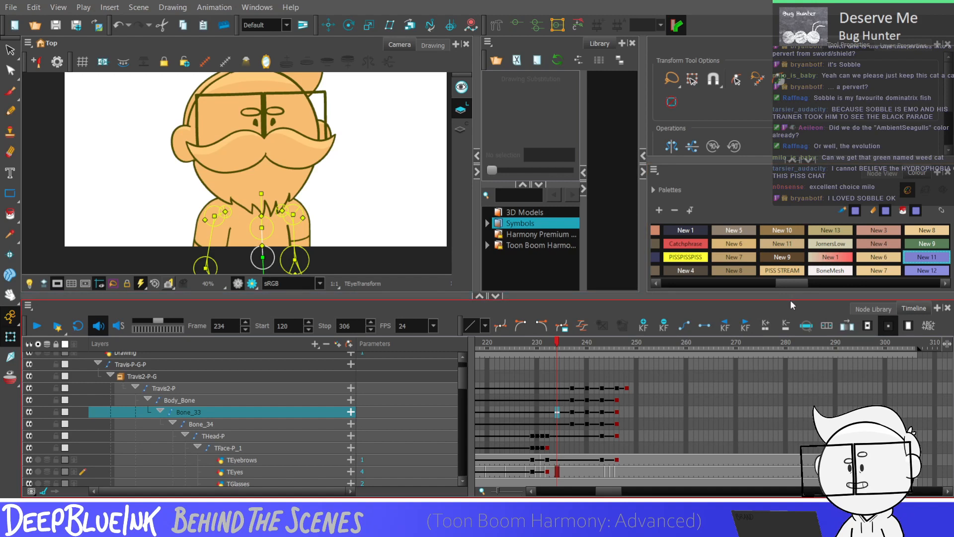
Rename the green New 9 colour swatch in the palette as Weed Cat
click(766, 261)
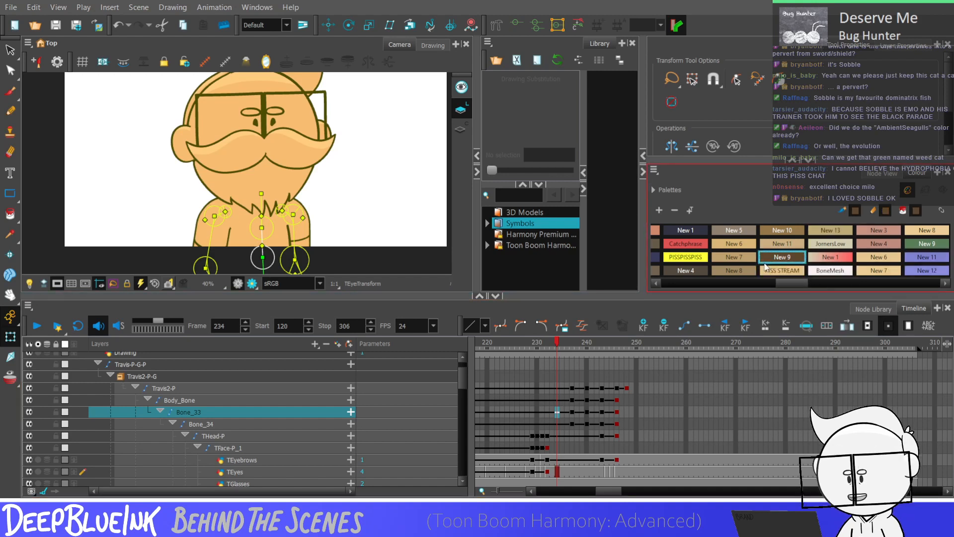
double_click(764, 258)
click(763, 271)
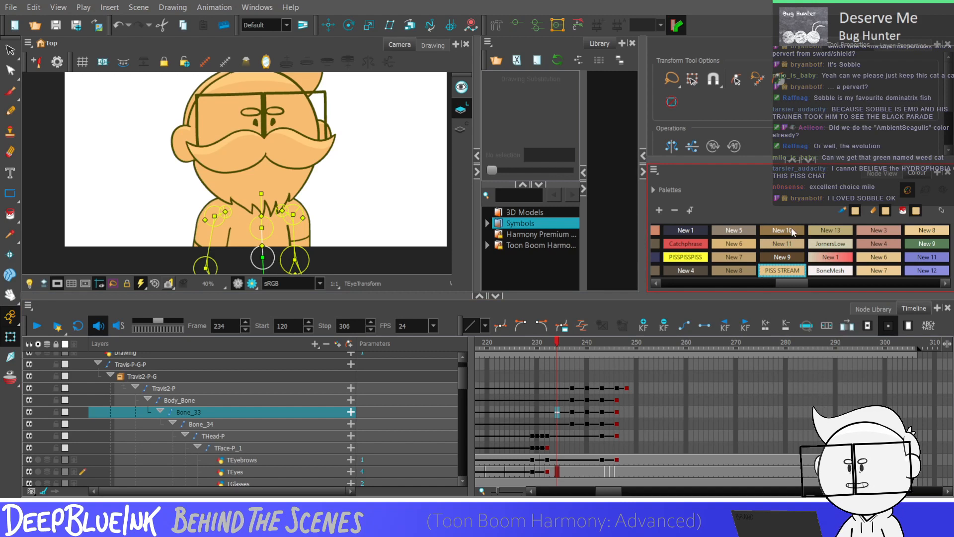
click(763, 262)
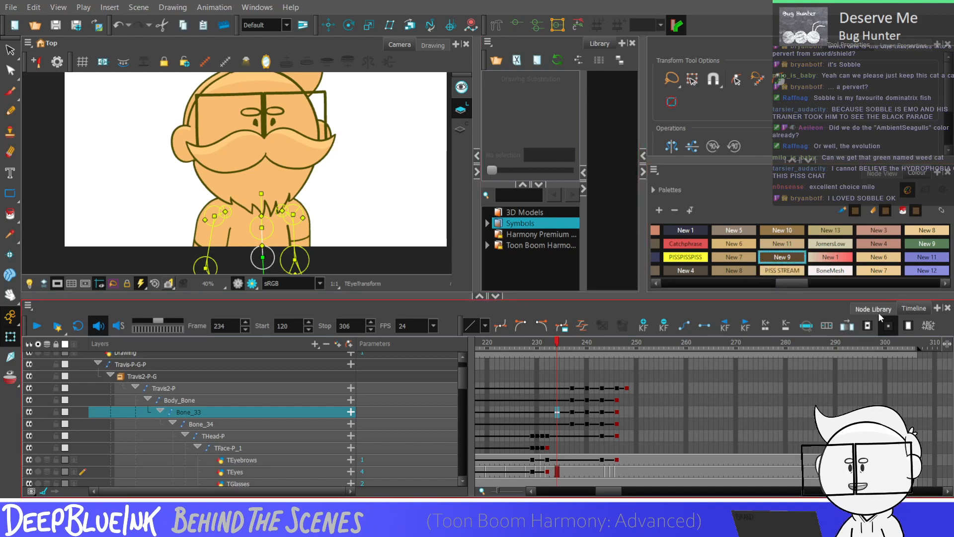
click(905, 248)
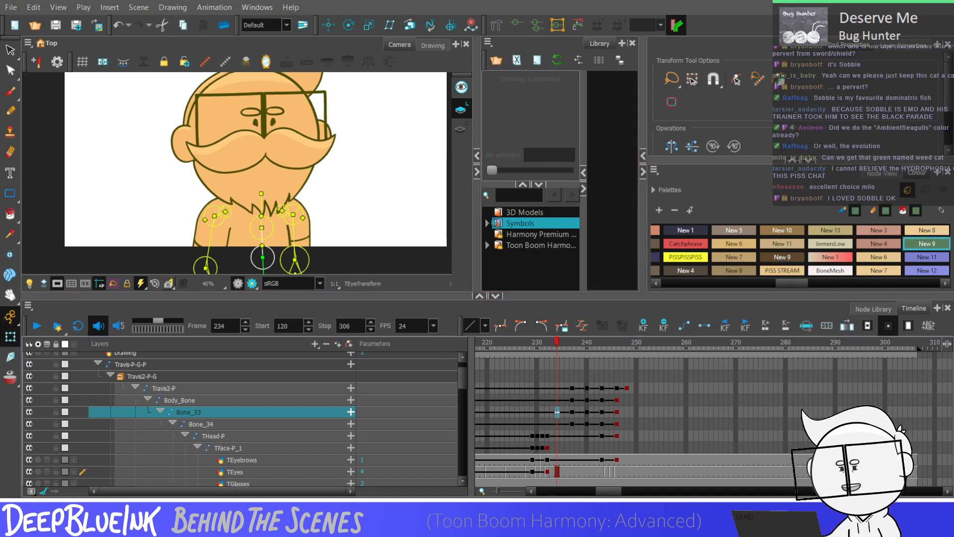
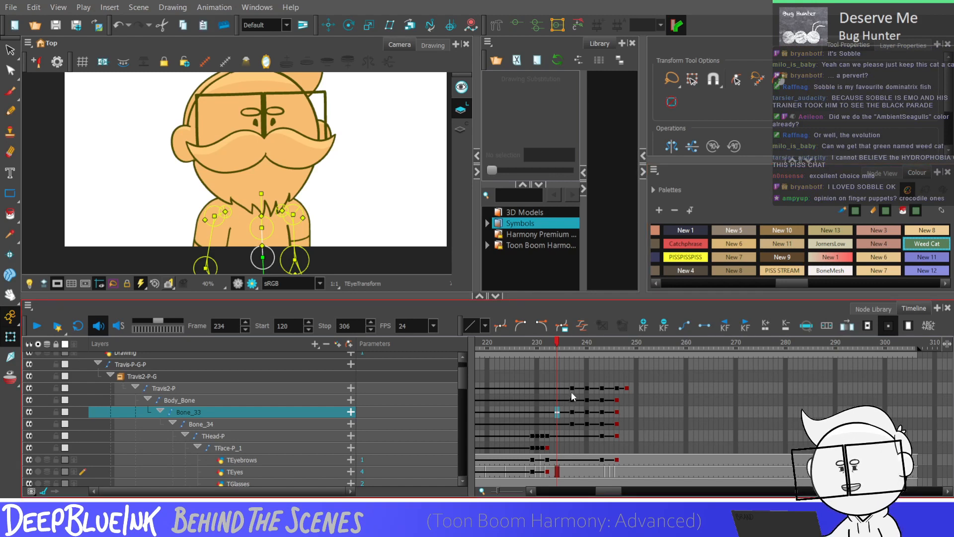
Replay the scene from frame 120 and repeat the section from around frame 235 to check the body movement
drag(571, 391, 635, 437)
click(568, 411)
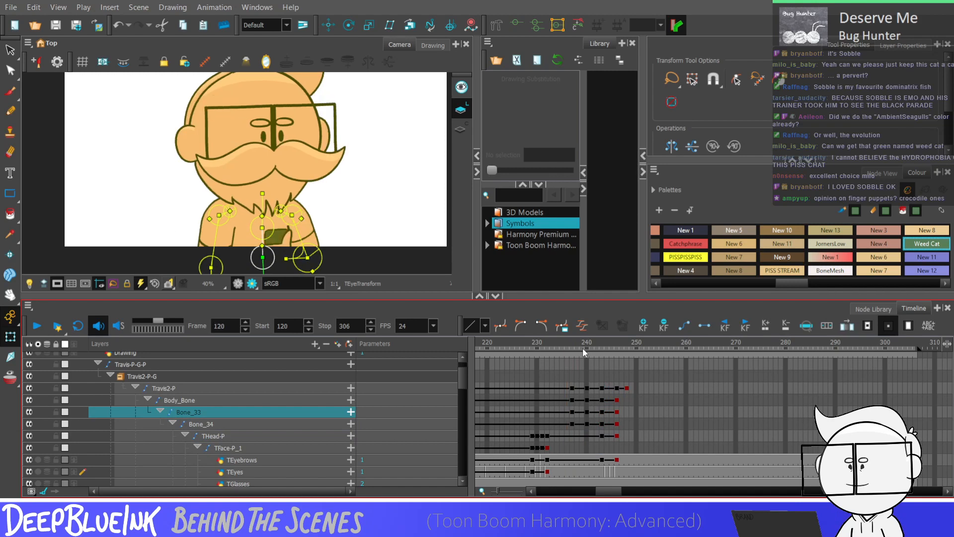
key(Return)
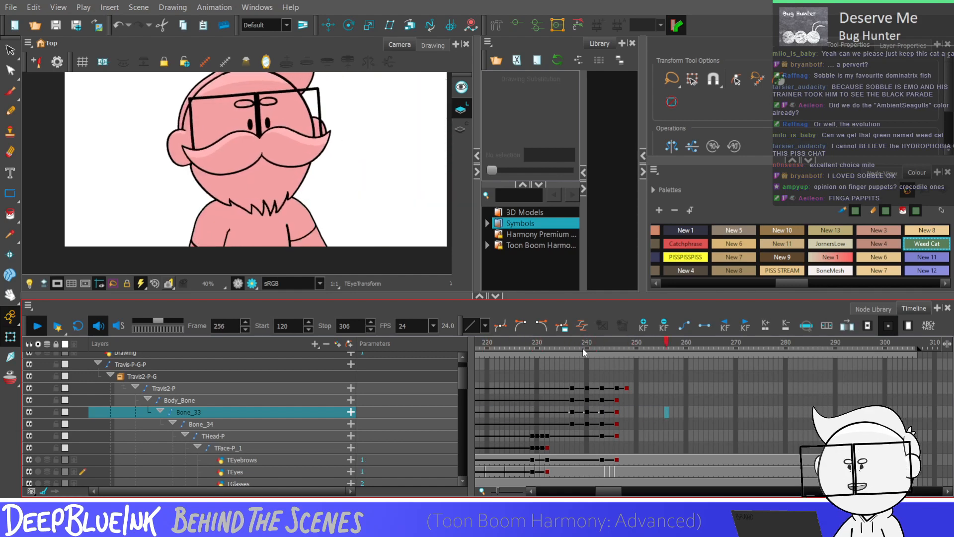
click(530, 419)
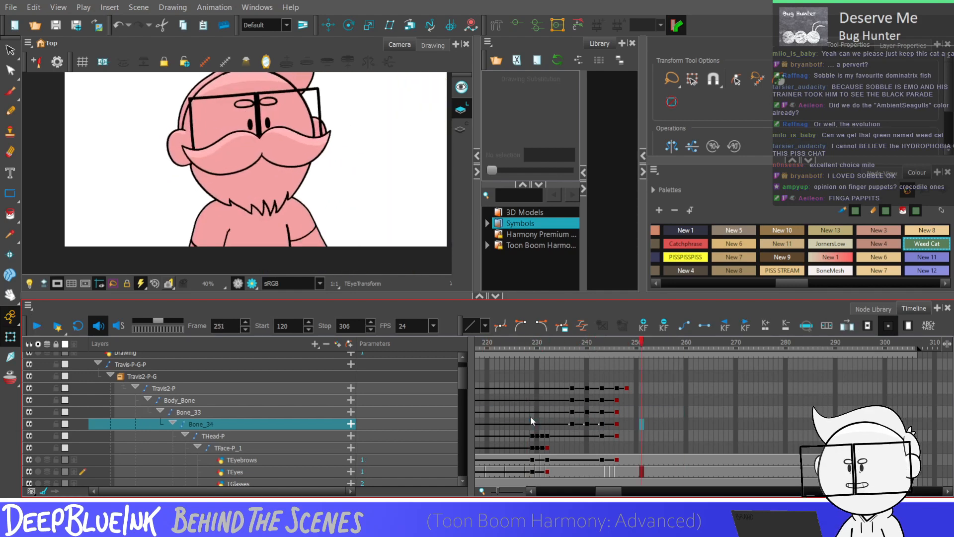
click(597, 436)
click(575, 420)
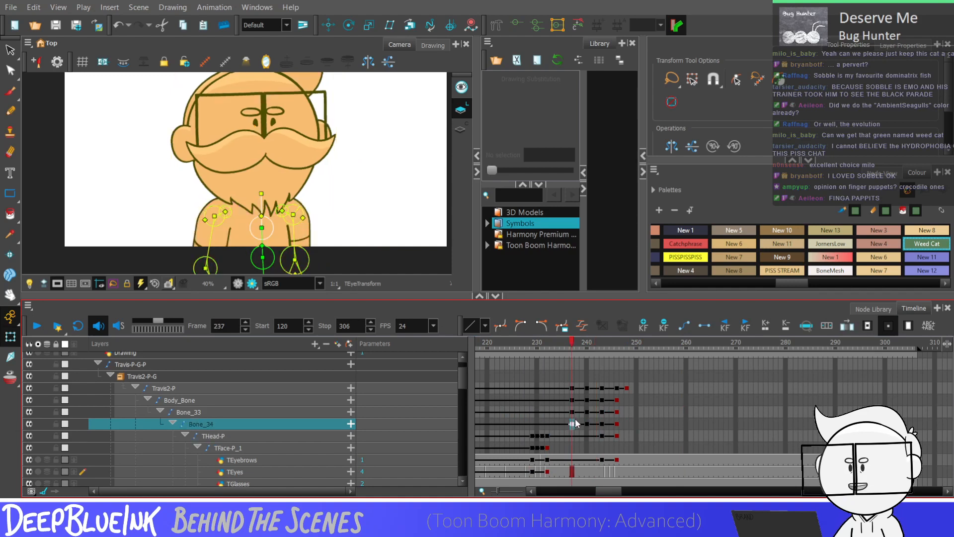
click(591, 427)
click(562, 424)
key(shift+Return)
key(shift+Return)
key(shift+Return)
key(shift+Return)
Lean the upper torso slightly to the right with Bone_34 at frame 240 and replay the motion from frame 236
click(586, 412)
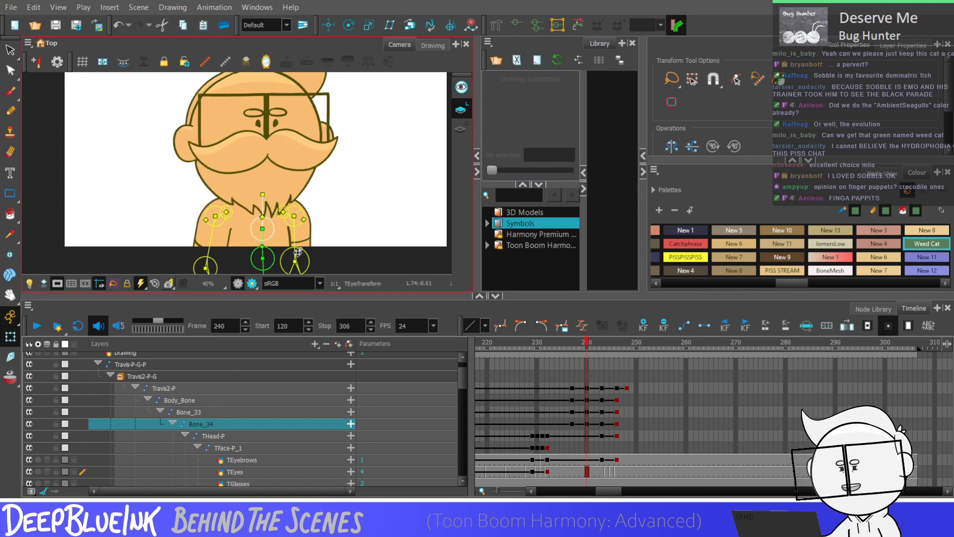
click(572, 402)
click(587, 403)
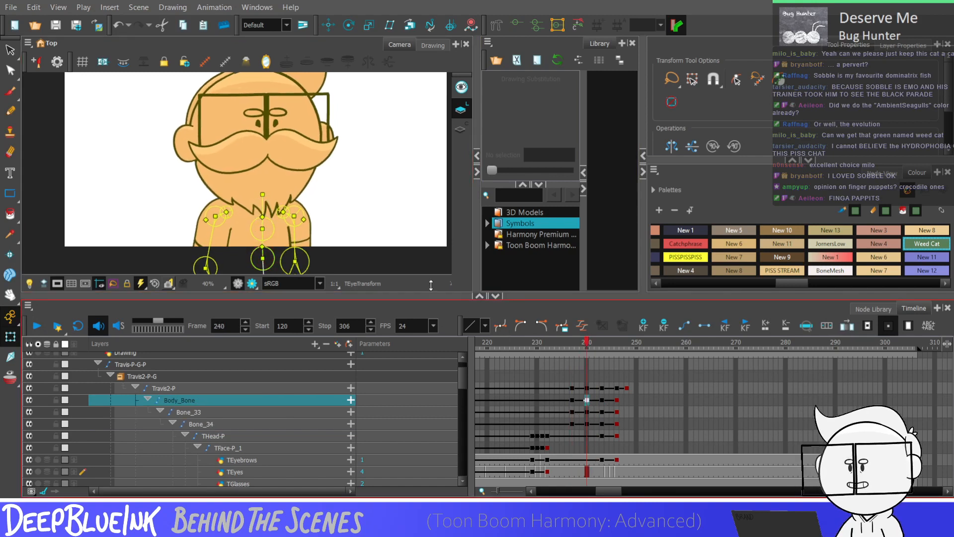
drag(262, 239, 264, 204)
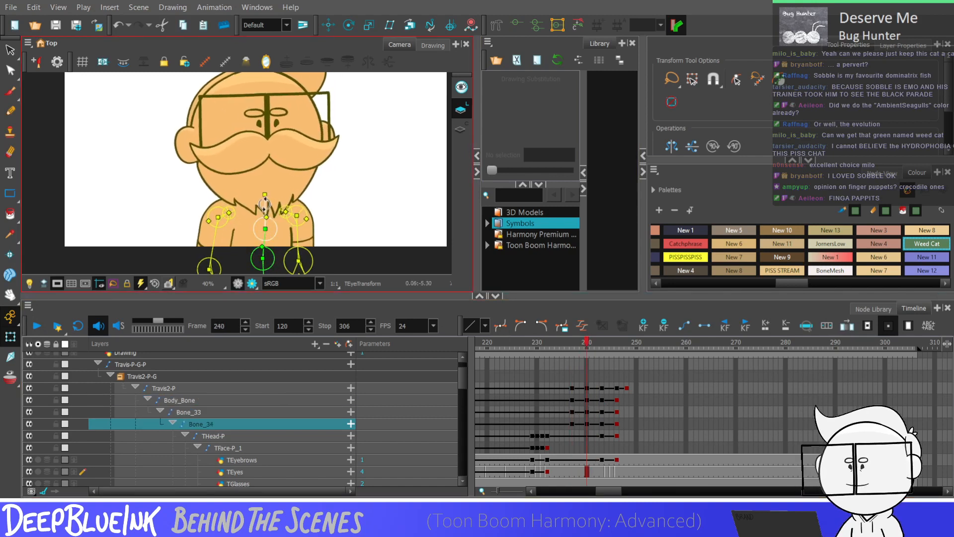
drag(585, 412, 618, 422)
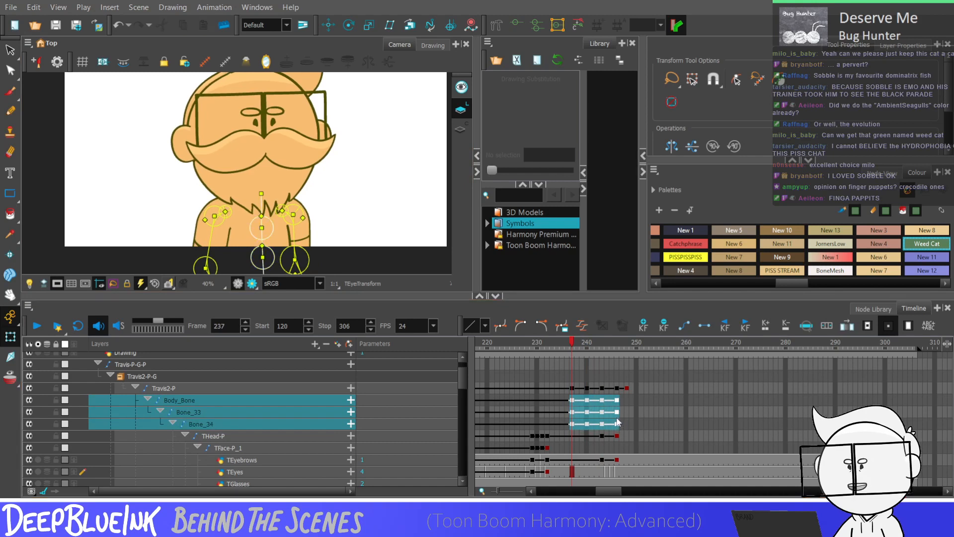
click(567, 412)
key(shift+Return)
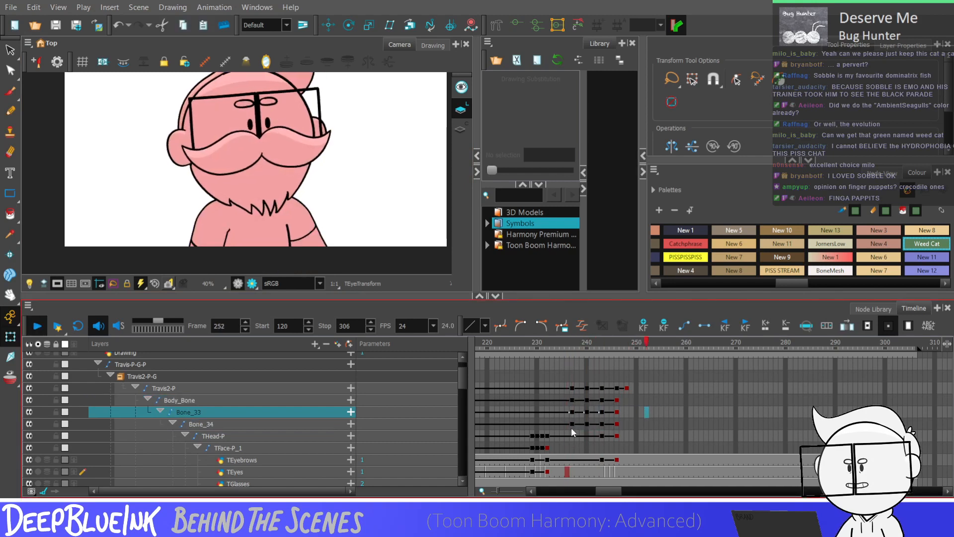
key(shift+Return)
Compare the torso poses at frames 240 and 243 and shift Bone_34 slightly further right at frame 240
click(587, 413)
click(601, 412)
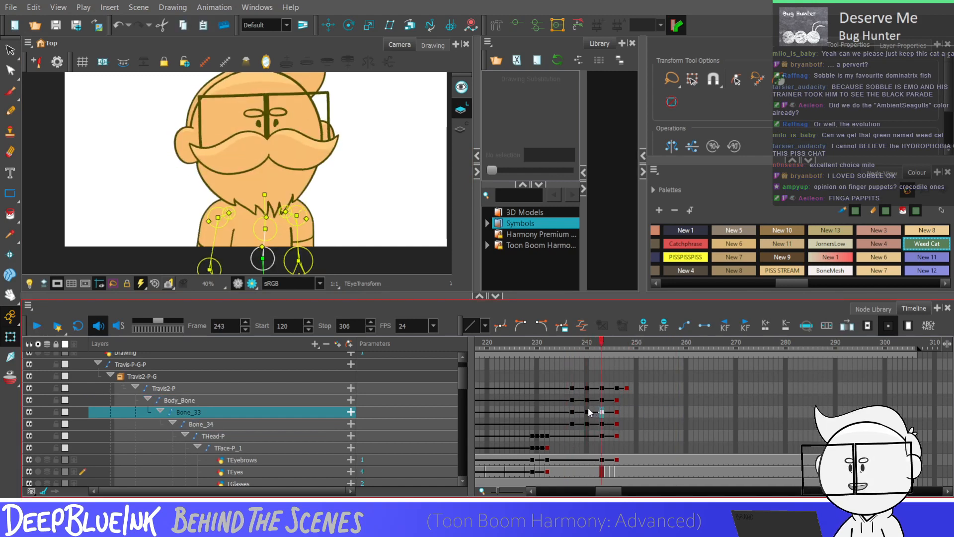
click(587, 411)
drag(266, 204, 267, 201)
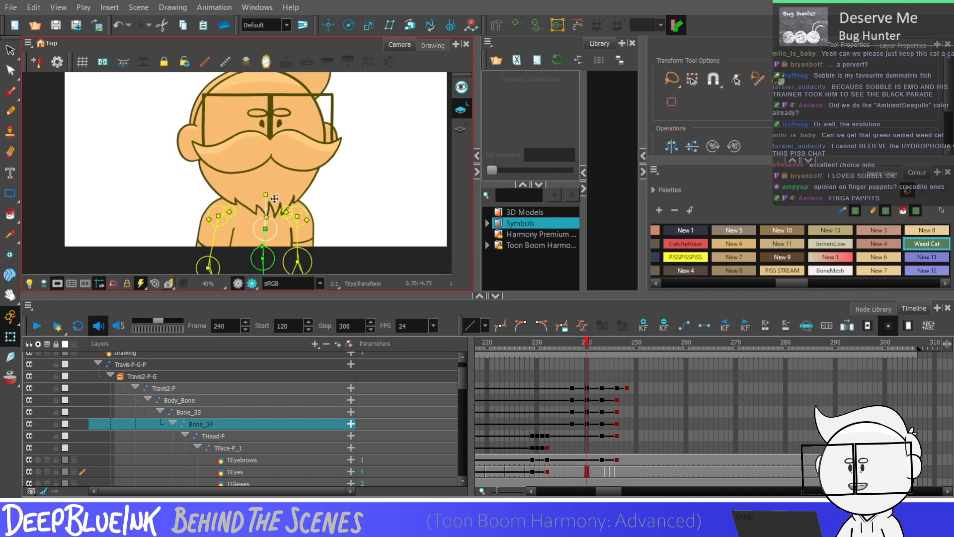
click(586, 400)
click(602, 400)
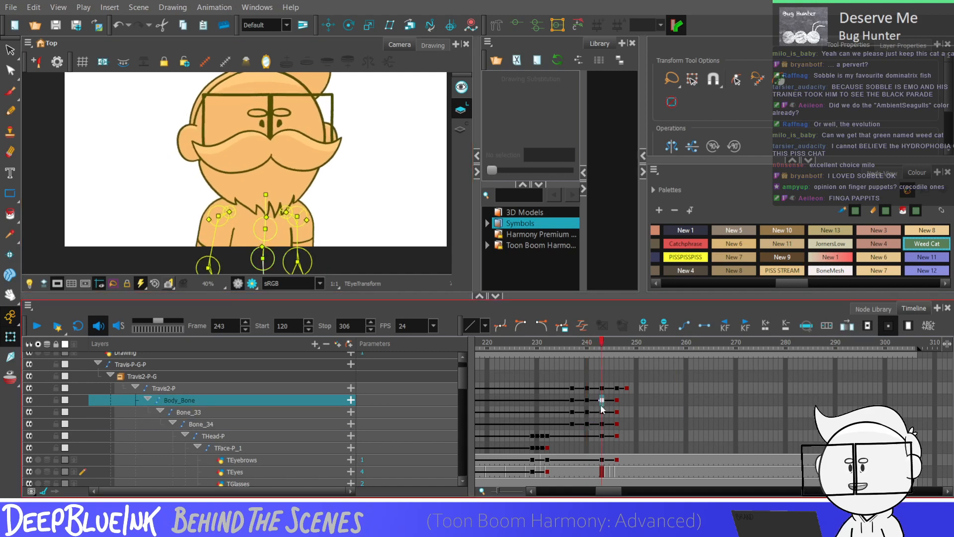
drag(572, 401, 617, 424)
Replay the torso motion from frame 233 and again from frame 227
click(551, 415)
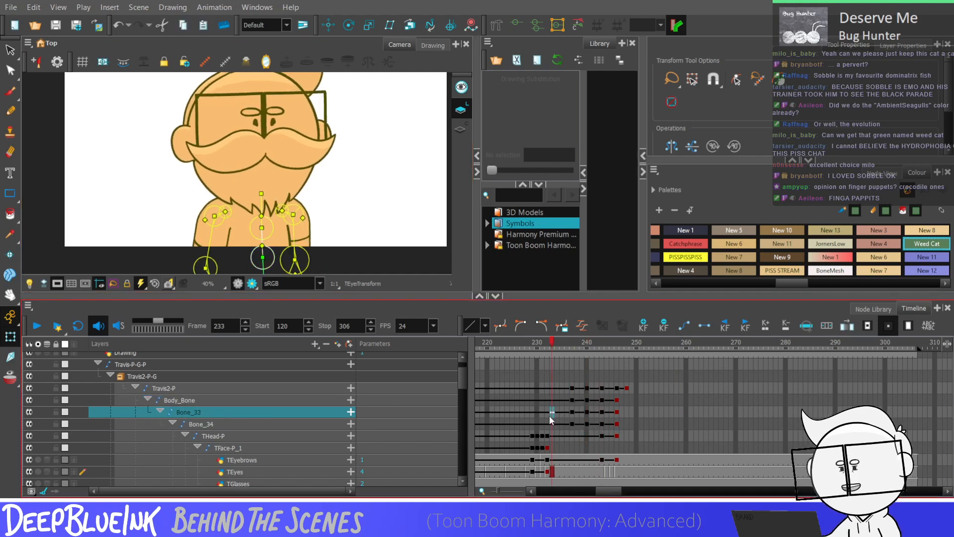
key(Return)
key(Return)
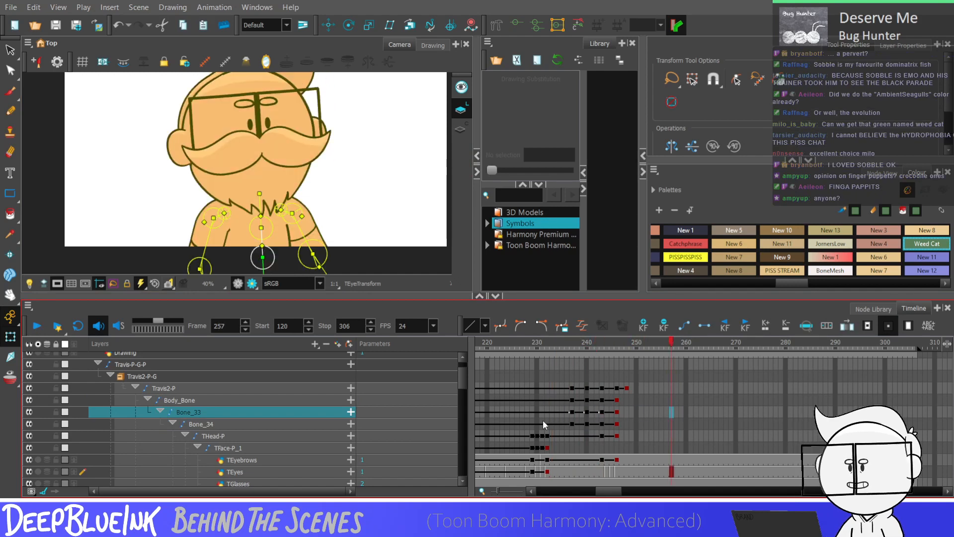
click(559, 423)
click(524, 423)
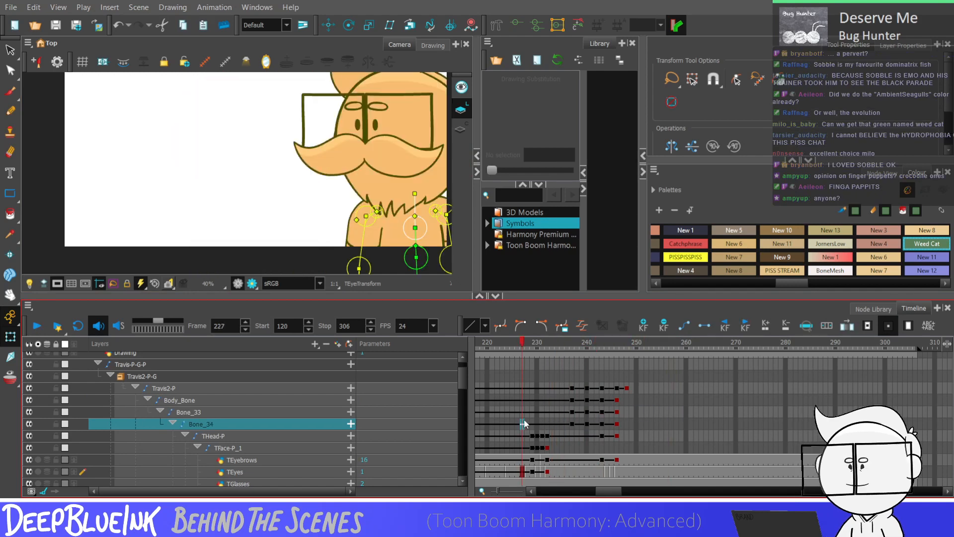
key(Return)
key(Return)
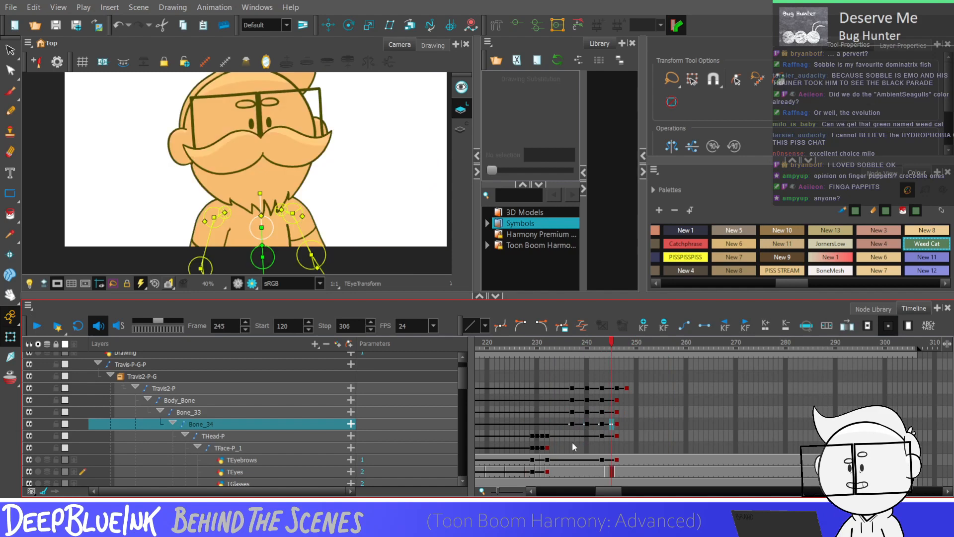
Select the arm layers from KinTRArm to Bone_35-P_1 and nudge them slightly up at frame 240
click(573, 446)
drag(463, 386, 464, 403)
mouse_move(572, 476)
mouse_down()
mouse_move(573, 489)
mouse_move(570, 418)
mouse_move(572, 484)
mouse_move(573, 464)
mouse_up()
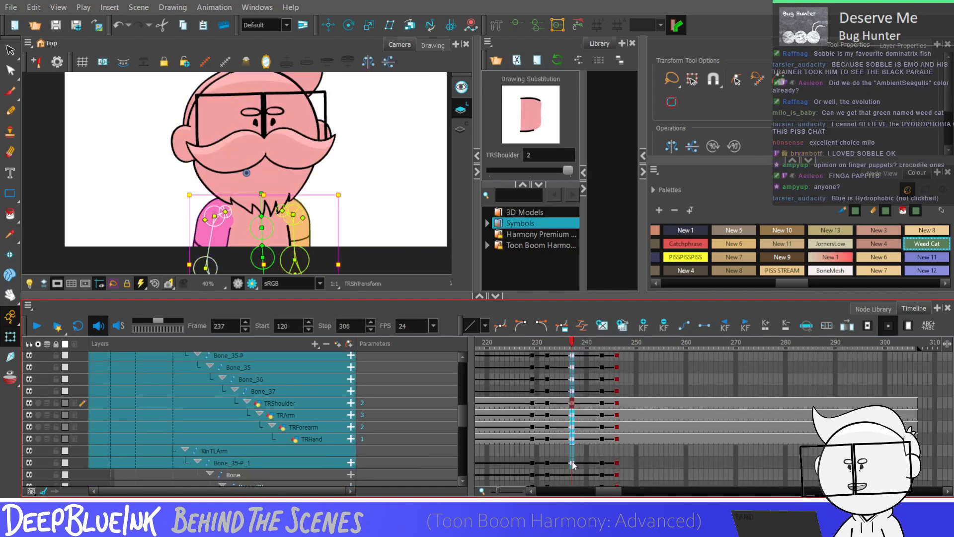
key(Right)
key(Right)
key(Right)
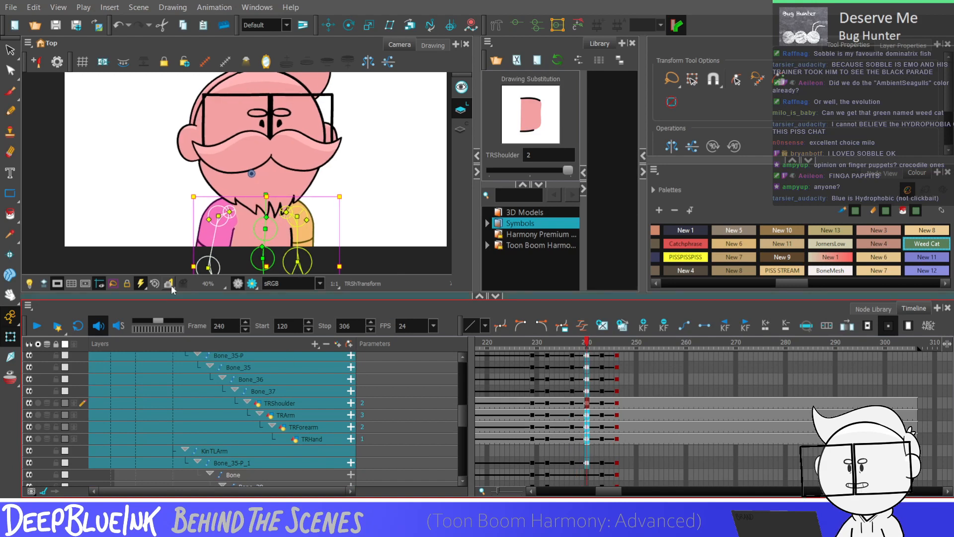
key(Up)
key(Up)
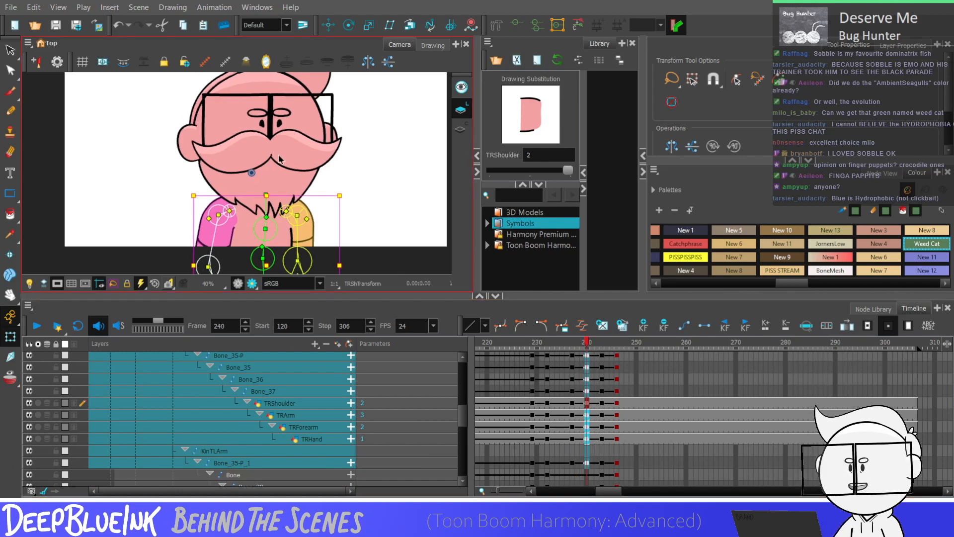
Compare the arm poses between frames 240 and 243 and replay the motion from frame 229
key(Right)
key(Right)
key(Right)
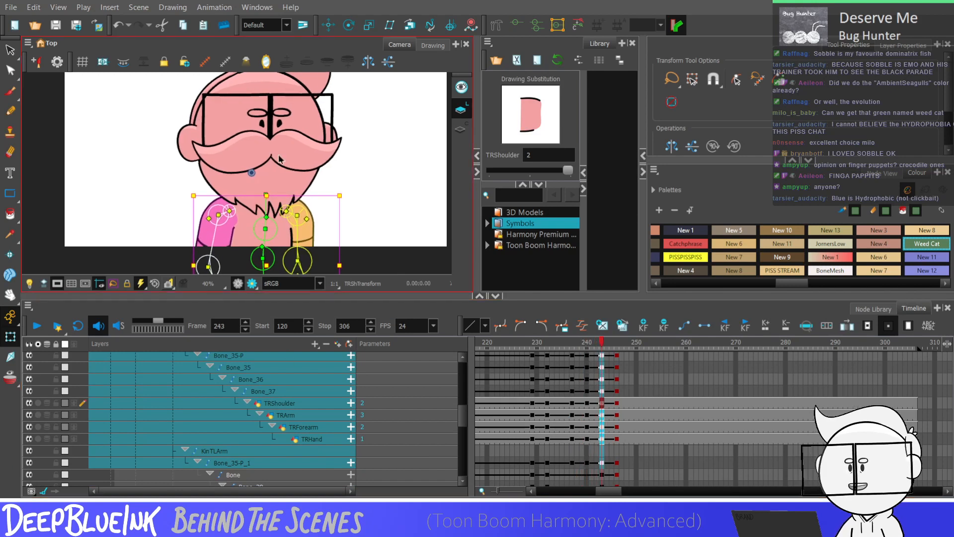
key(Left)
key(Left)
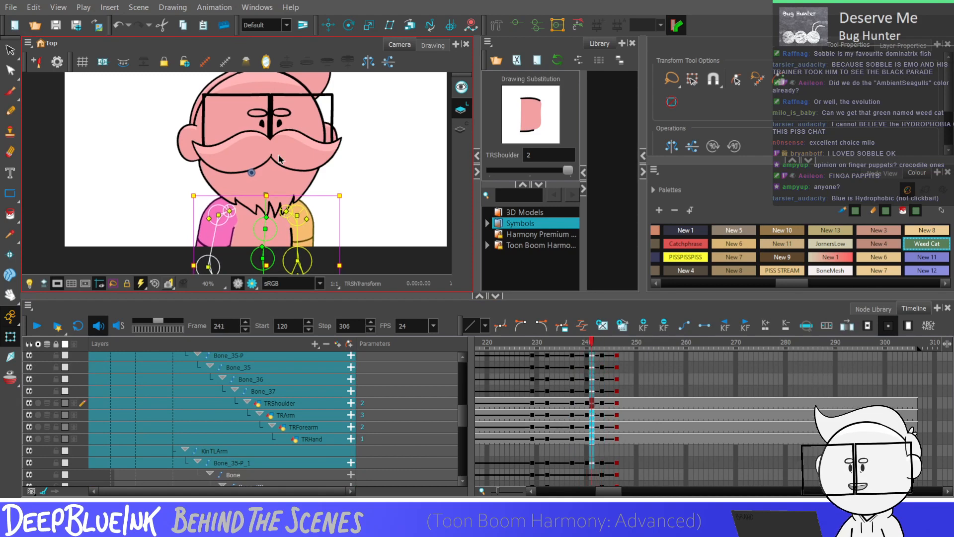
key(Left)
key(Left)
key(Left)
key(Left)
drag(587, 463, 576, 345)
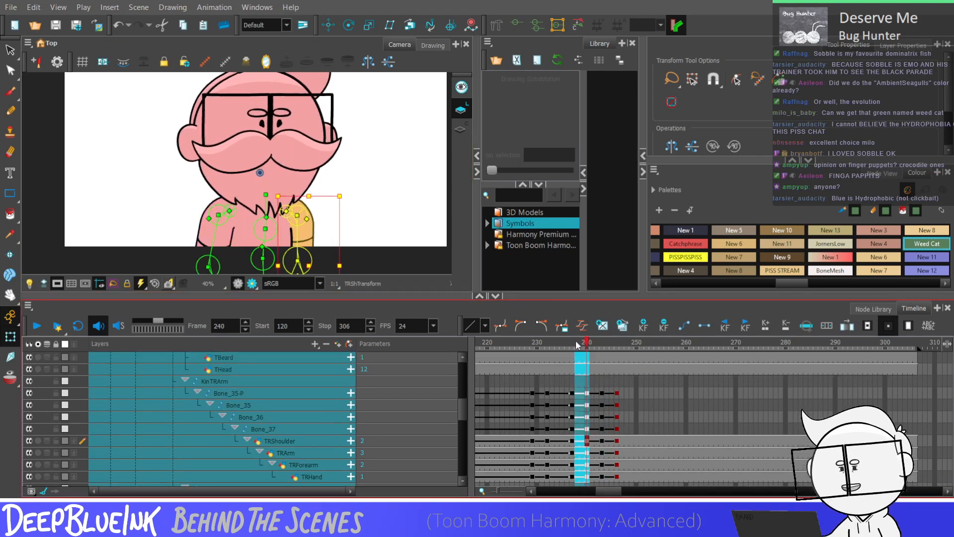
click(533, 420)
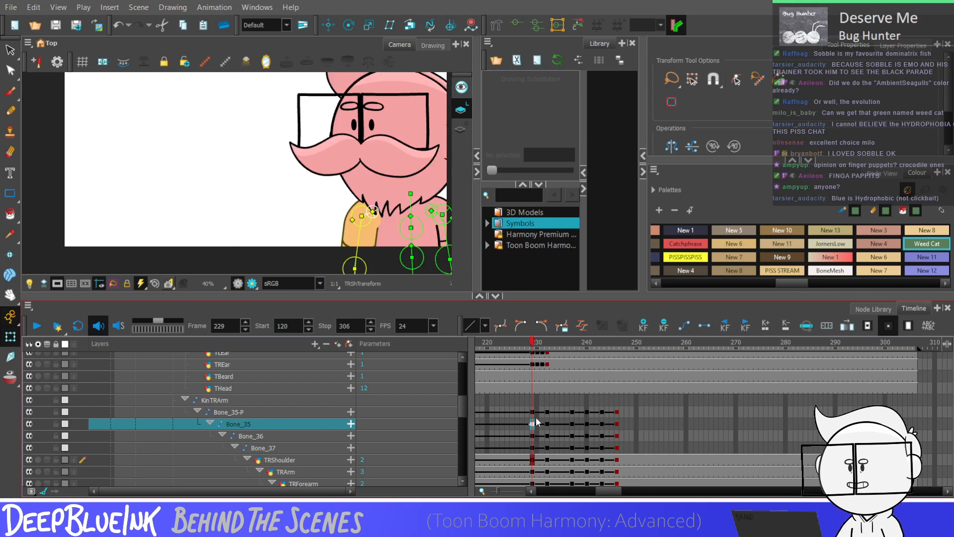
key(Return)
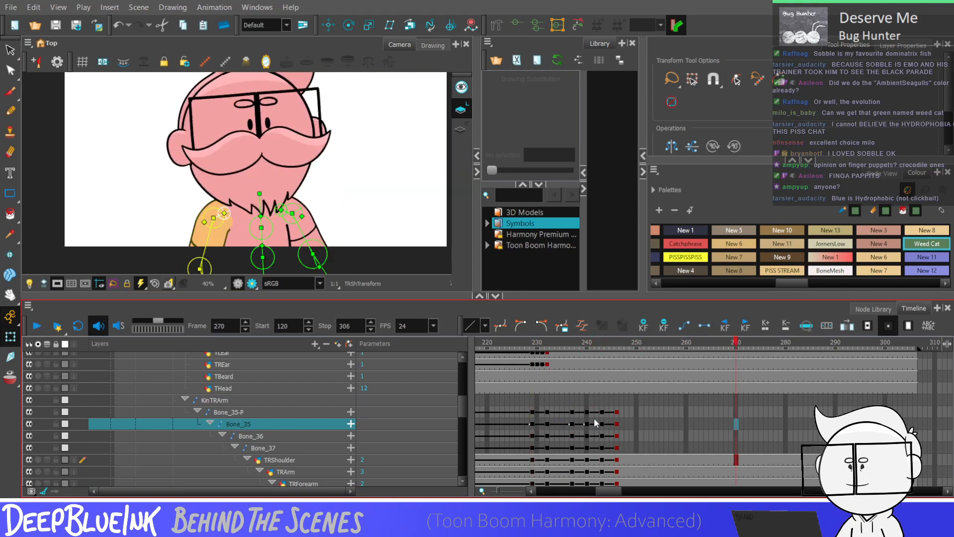
click(637, 413)
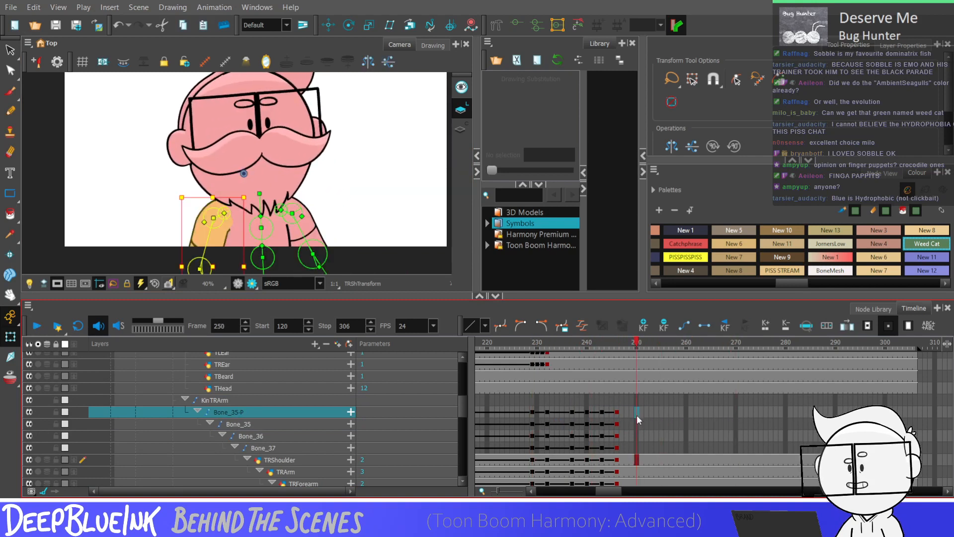
Add a keyframe to the face peg TFace-P_1 at frame 251
scroll(458, 410, up, 3)
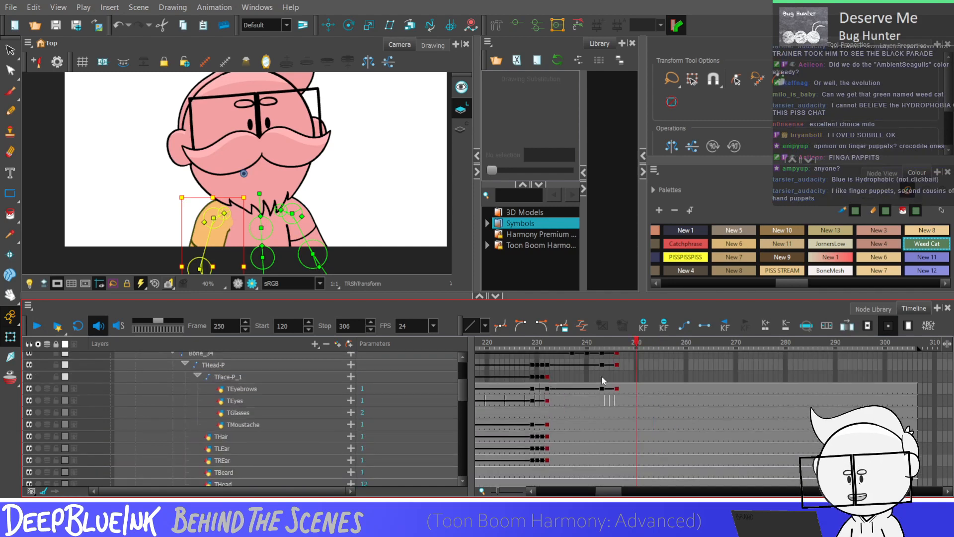
click(626, 374)
click(632, 367)
key(Return)
key(Return)
click(642, 366)
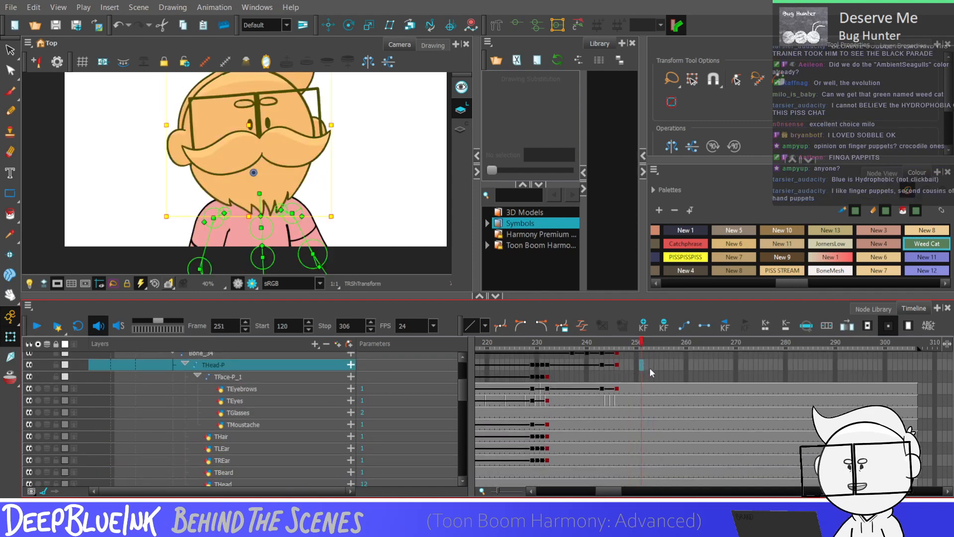
key(Return)
key(Return)
click(642, 365)
Keyframe TFace-P_1 at frame 254 and move the face slightly up there with the Translate tool
click(656, 377)
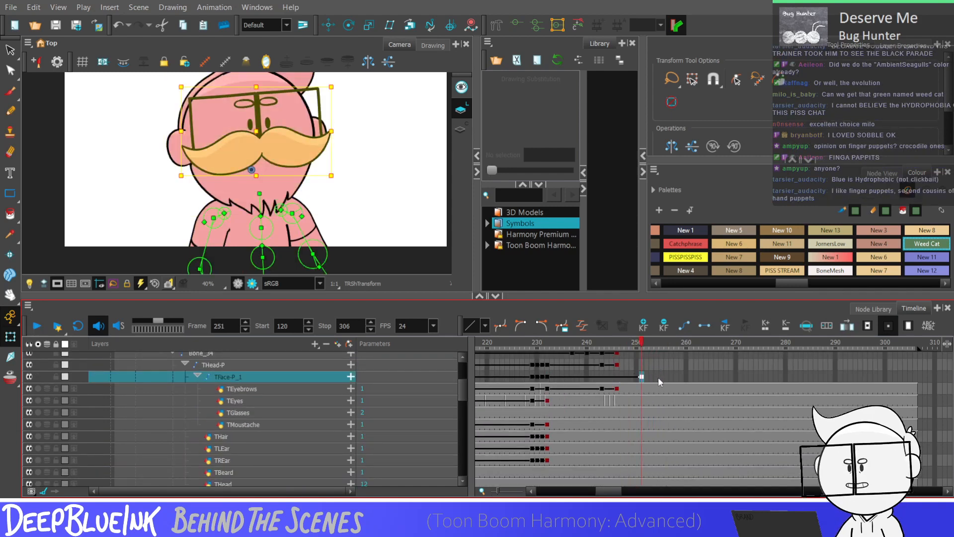
click(332, 26)
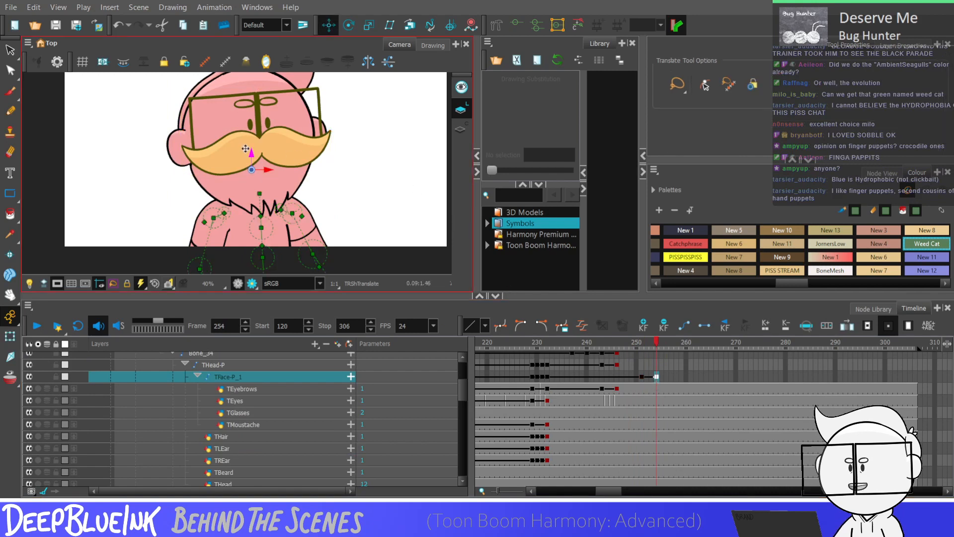
drag(250, 153, 250, 147)
drag(641, 378, 656, 379)
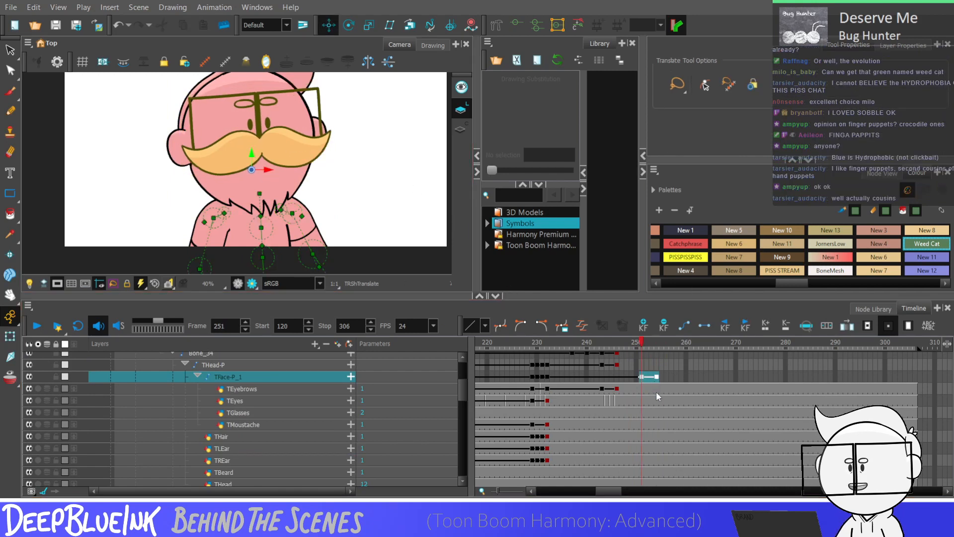
Keyframe TEyebrows at frames 251 and 254, lower the eyebrows at frame 254 and raise the face peg a little more
click(643, 389)
click(656, 389)
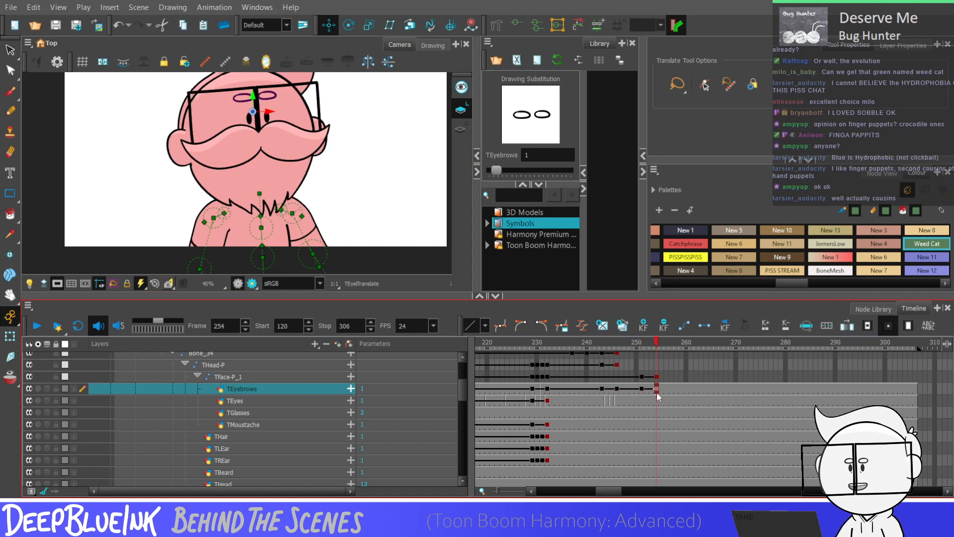
drag(255, 102, 255, 107)
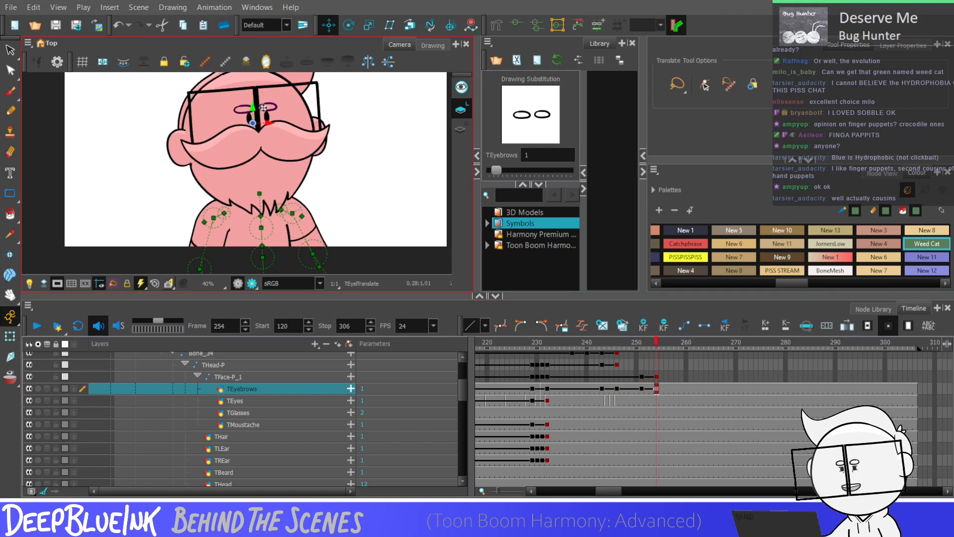
drag(642, 388, 658, 388)
click(657, 377)
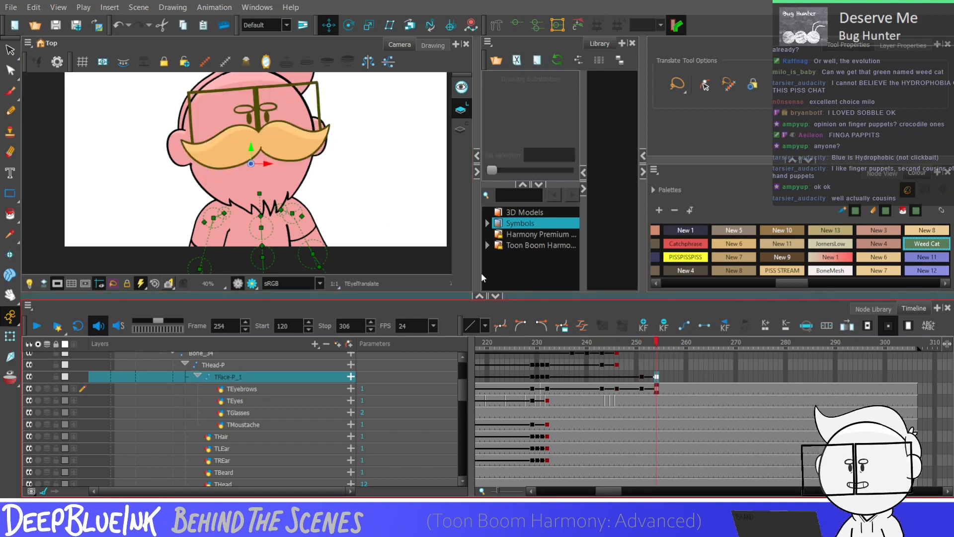
drag(642, 388, 657, 377)
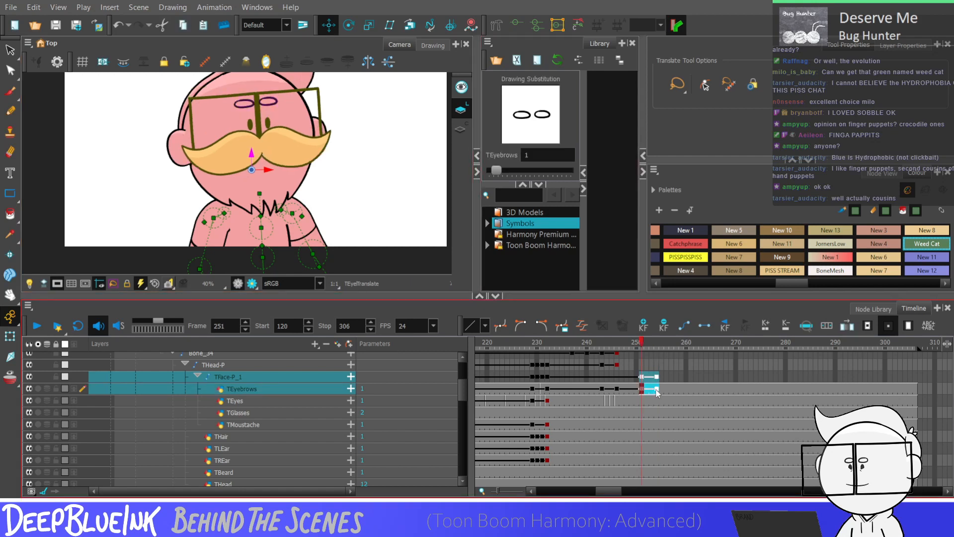
Keyframe both ears, TLEar and TREar, at frames 251 and 254 and move them slightly down at frame 254
click(642, 447)
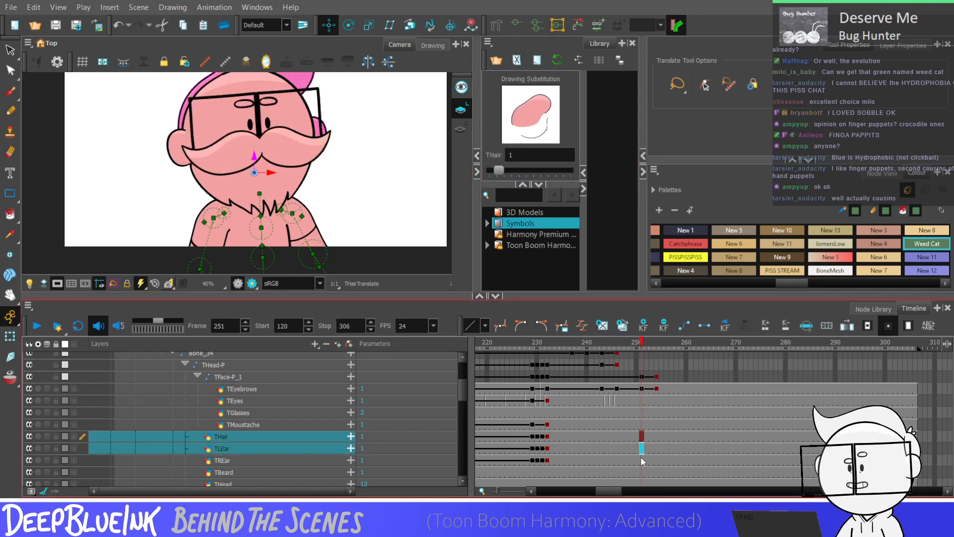
click(661, 449)
drag(661, 448, 658, 457)
key(F6)
click(666, 449)
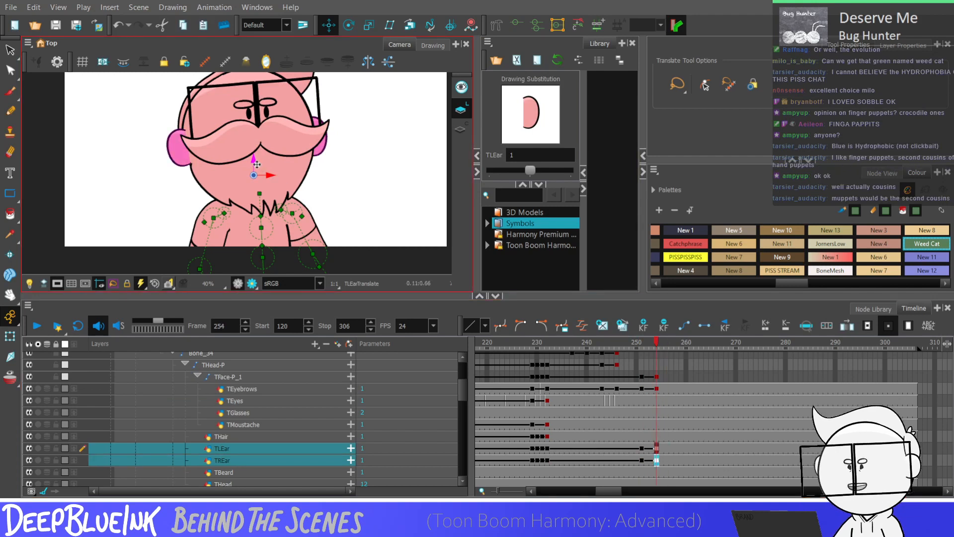
drag(255, 159, 255, 164)
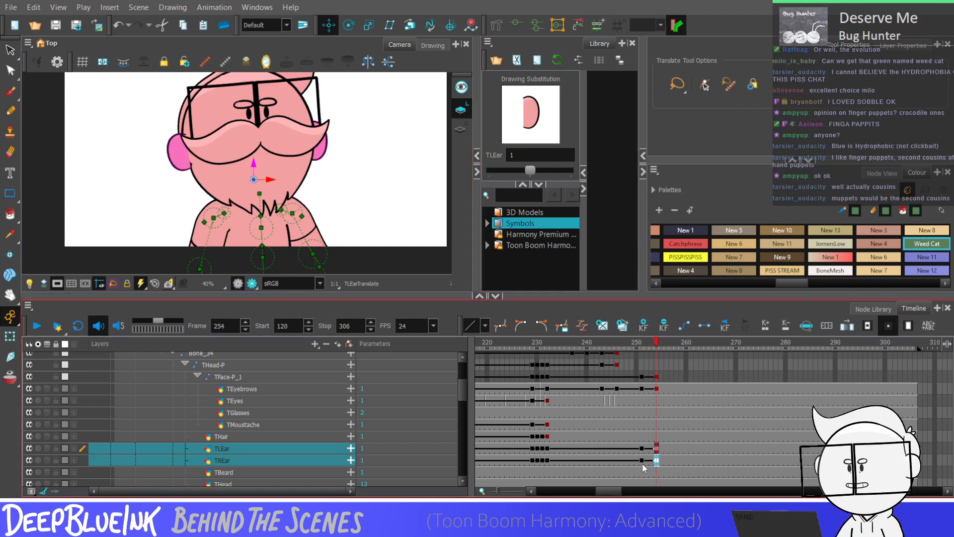
drag(643, 463, 657, 449)
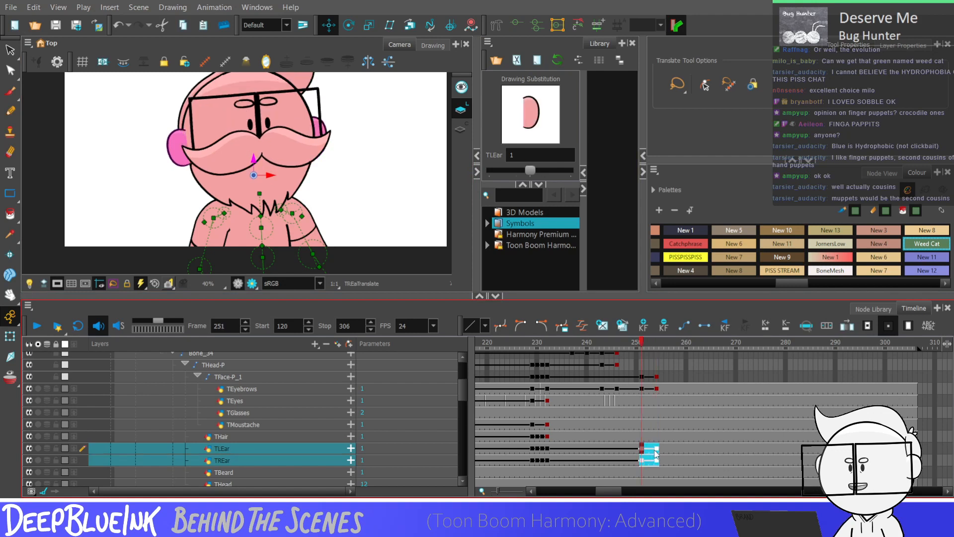
click(657, 461)
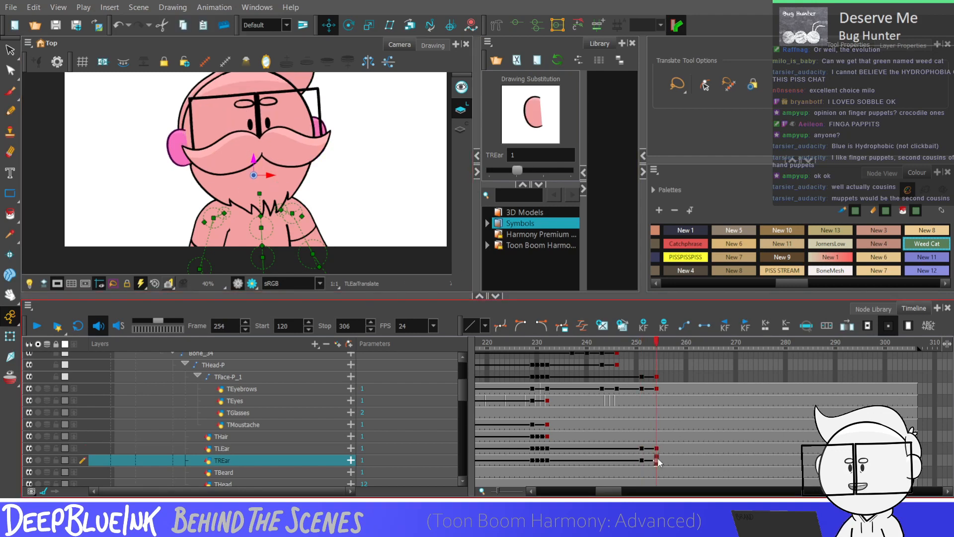
click(358, 150)
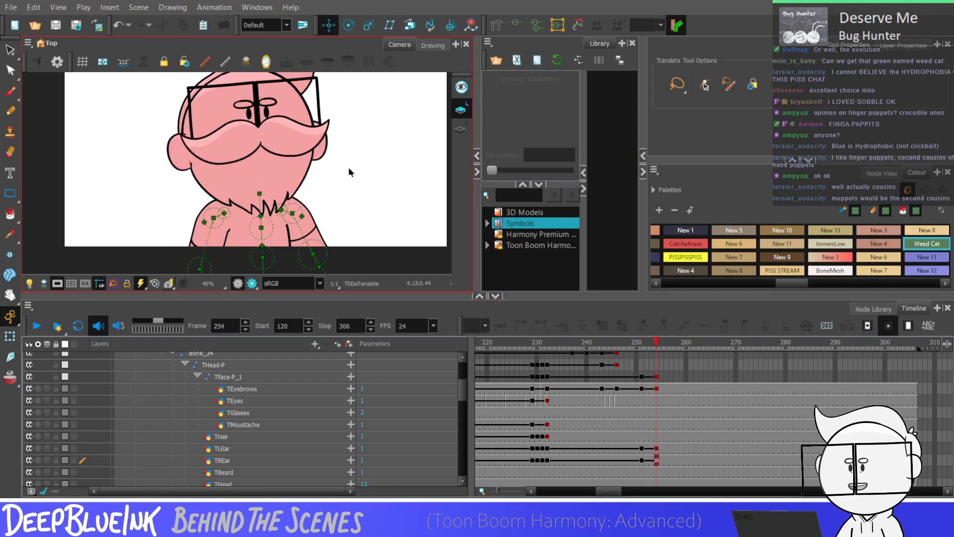
Flip back and forth through the frames leading up to 254 to examine the upward head tilt
key(shift+m)
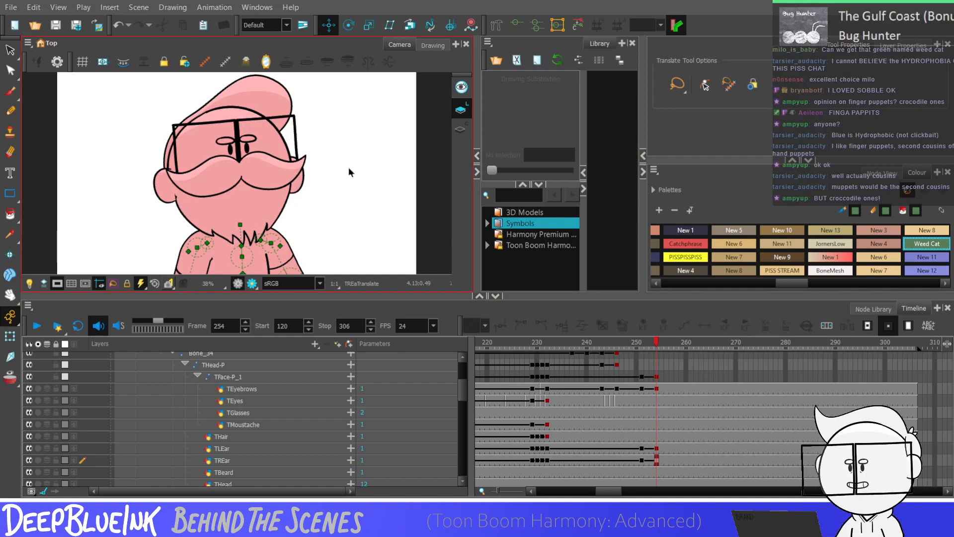
key(comma)
key(comma)
key(comma)
key(comma)
key(period)
key(period)
key(period)
key(period)
key(comma)
key(comma)
key(comma)
key(period)
key(period)
key(period)
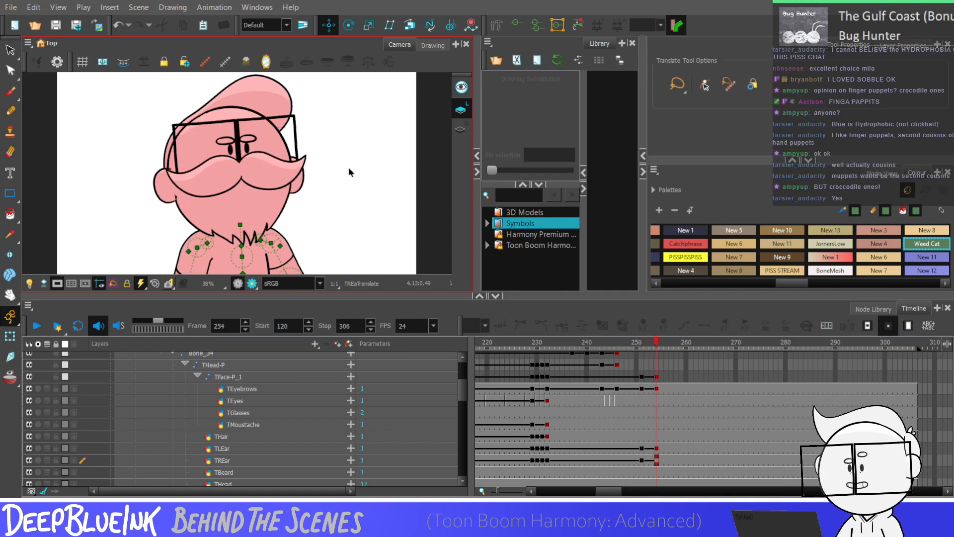
Add keyframes to TBeard at frames 251 and 254
click(642, 472)
key(F6)
click(657, 472)
key(F6)
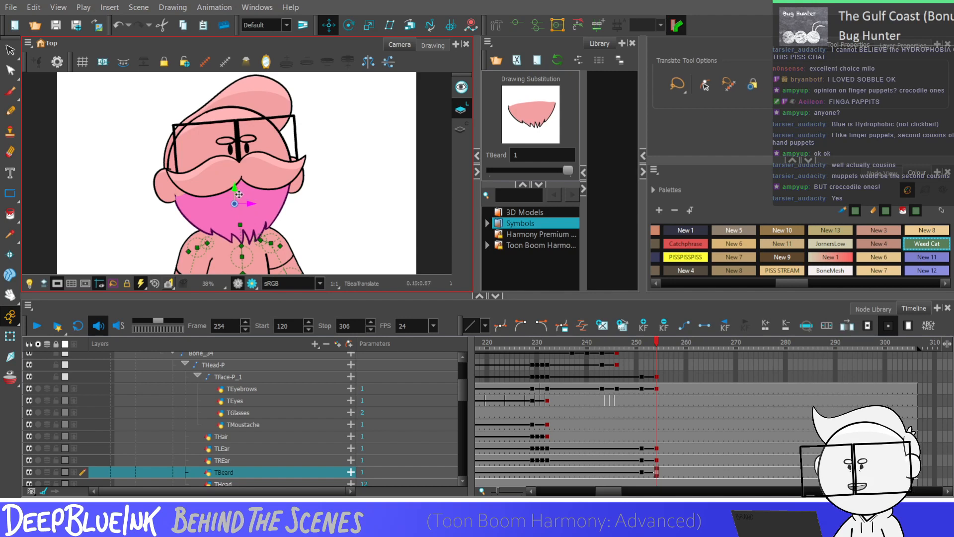
drag(642, 472, 655, 449)
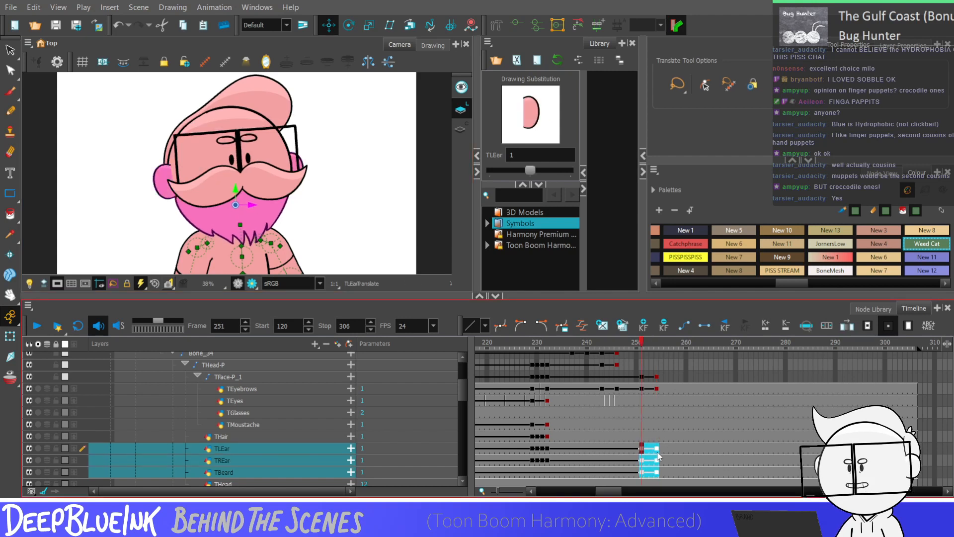
click(642, 447)
key(Escape)
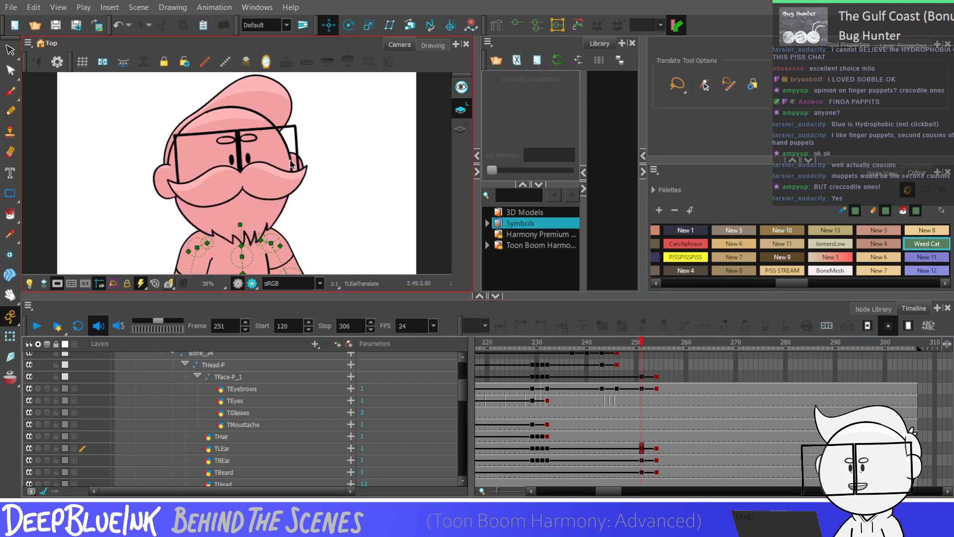
Compare the head poses between frames 251 and 254 and raise the eyebrows slightly at frame 254
key(period)
key(period)
key(period)
key(comma)
key(comma)
key(comma)
key(period)
key(period)
key(period)
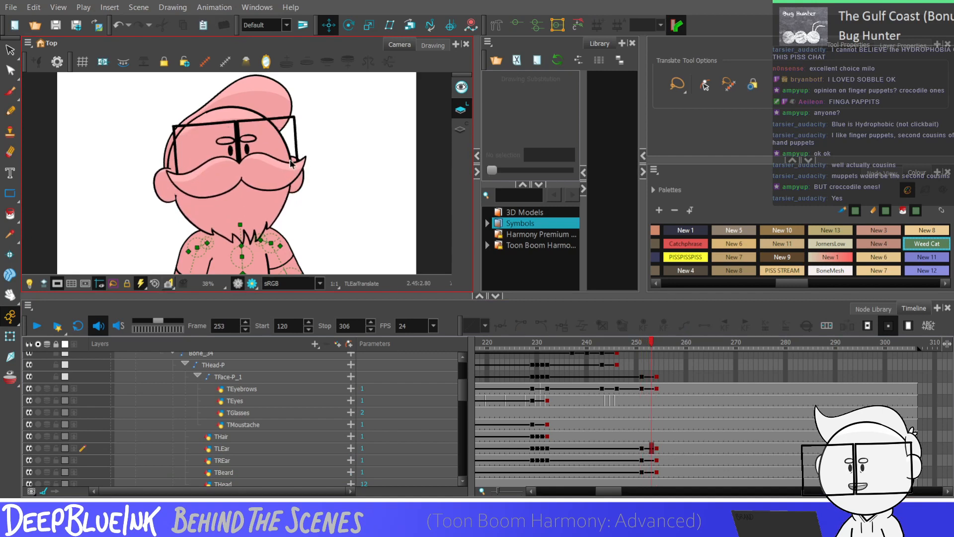
key(comma)
key(comma)
key(comma)
key(period)
key(period)
key(period)
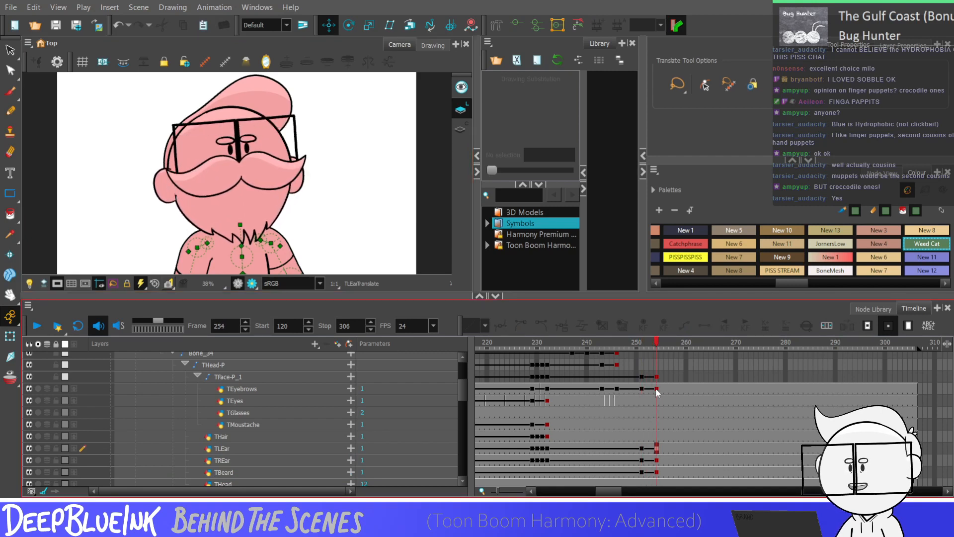
click(237, 138)
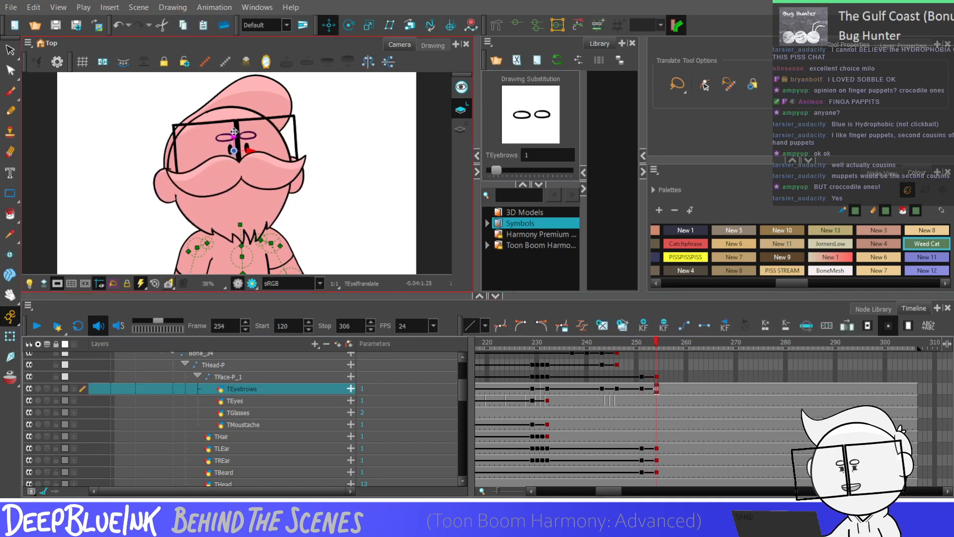
mouse_move(643, 388)
mouse_down()
mouse_move(656, 379)
mouse_move(643, 379)
mouse_up()
Swap the TEyes drawings on frames 252, 253 and 254 to close the eyes, using drawing 7 at frame 254
click(646, 400)
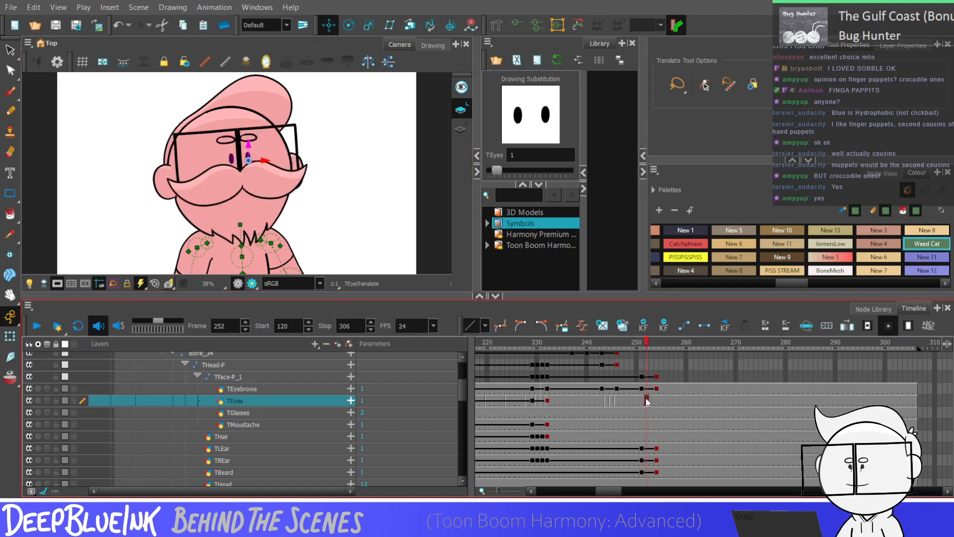
key(bracketright)
click(653, 400)
key(bracketright)
key(bracketright)
key(bracketright)
key(bracketright)
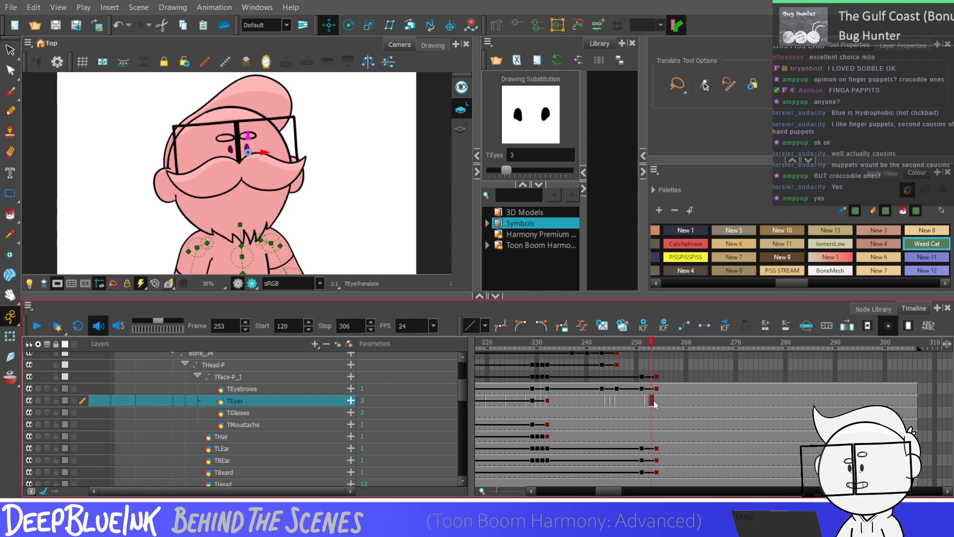
click(657, 401)
key(bracketright)
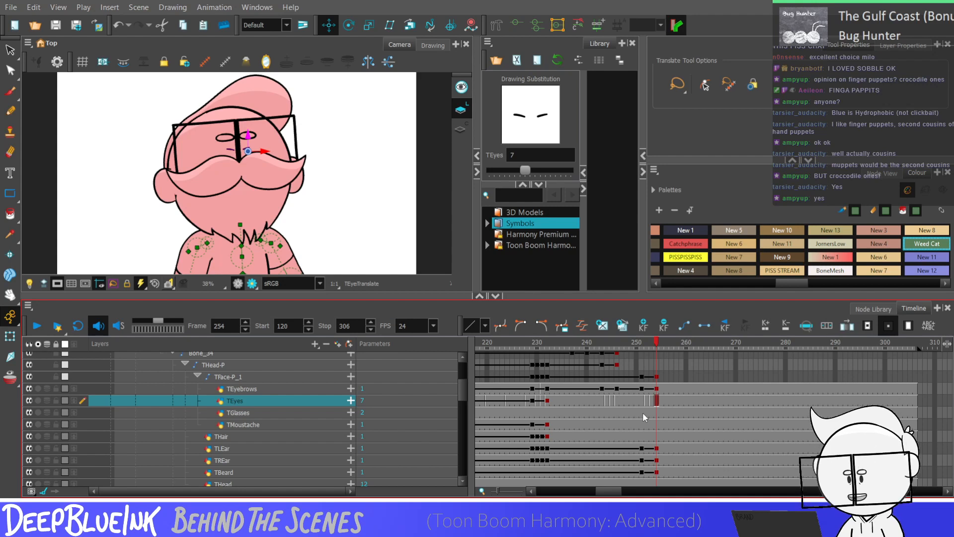
Flip between frames 251 and 255 to examine the upward tilt of the head and face layers
drag(641, 376, 651, 450)
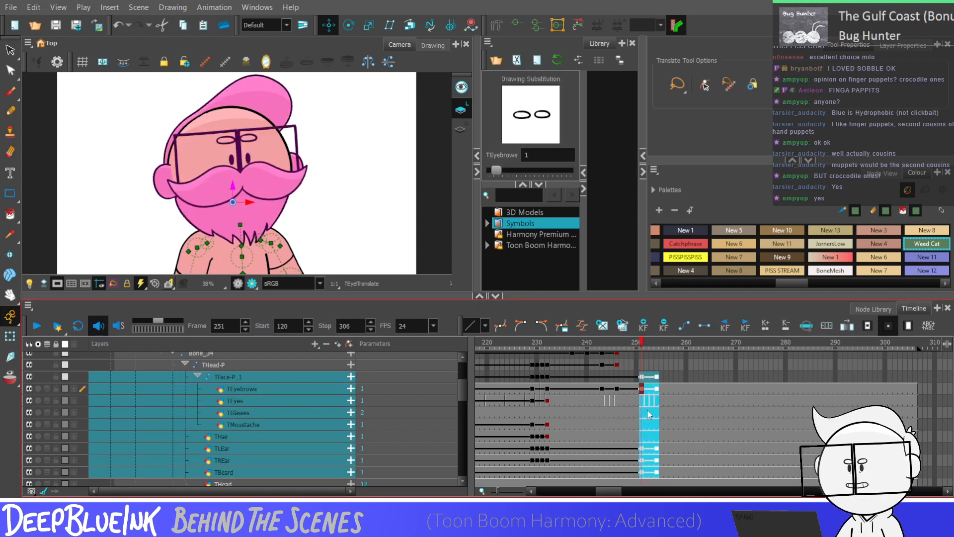
click(642, 365)
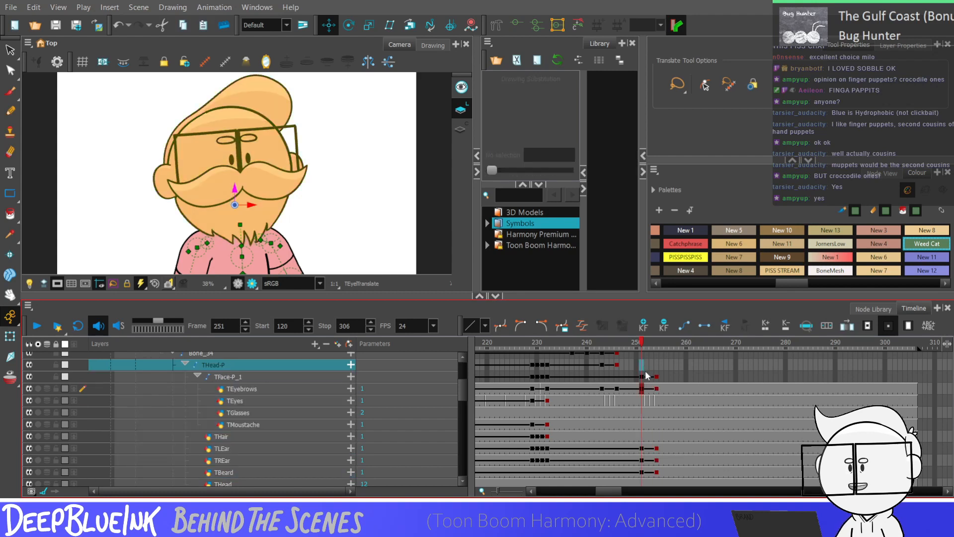
key(period)
key(period)
key(period)
key(period)
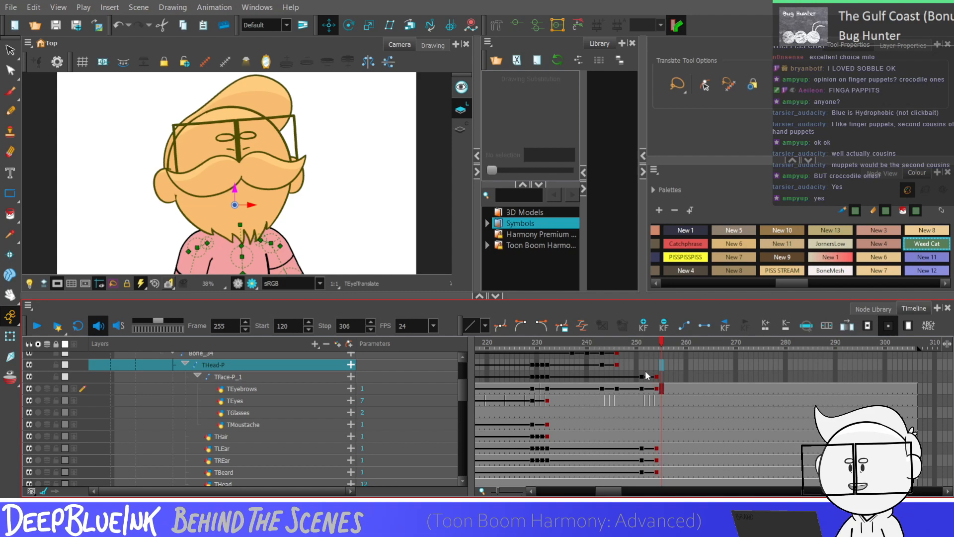
key(comma)
key(comma)
key(comma)
key(comma)
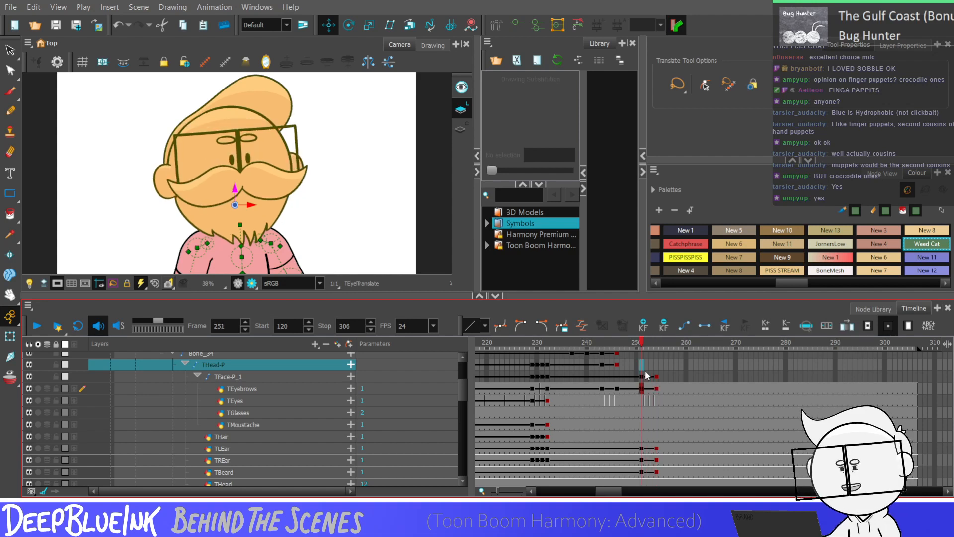
click(640, 378)
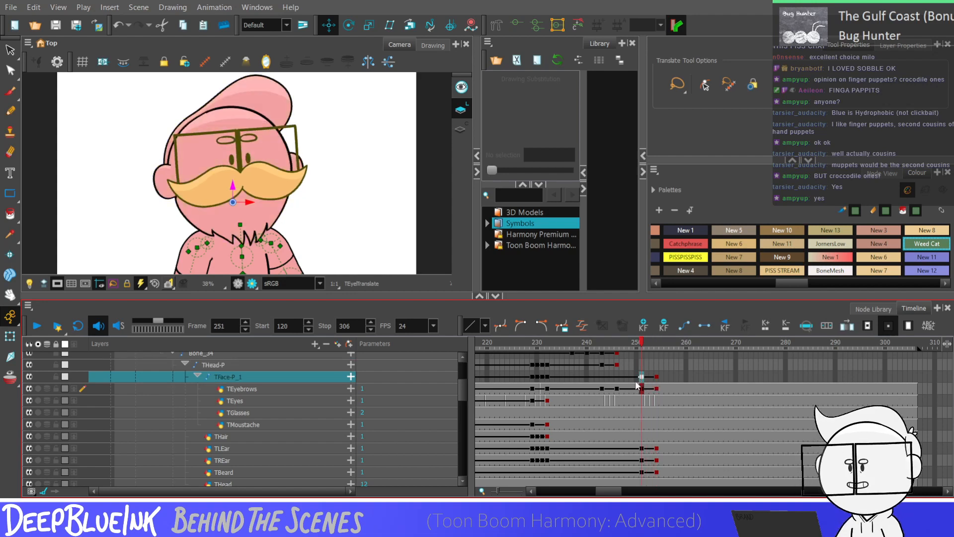
key(period)
key(period)
key(period)
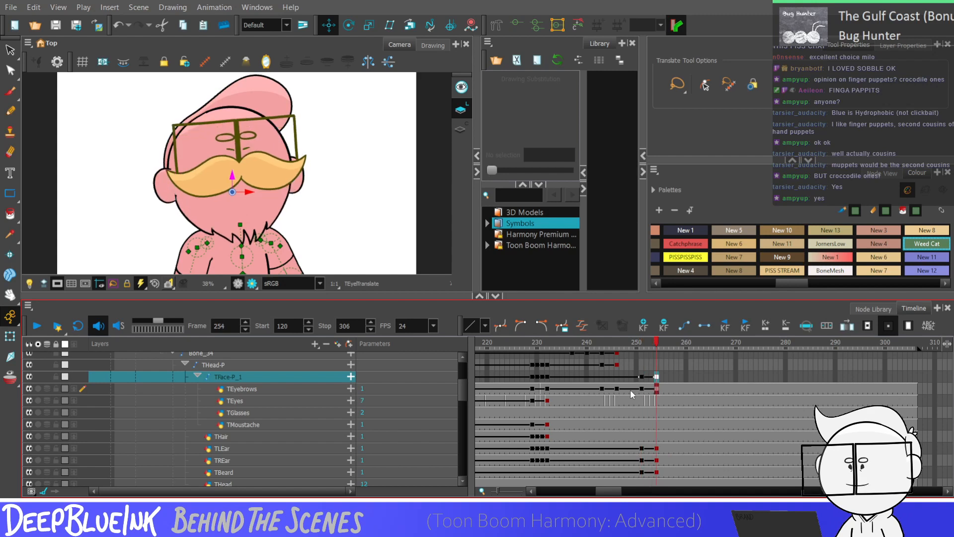
key(comma)
key(comma)
key(comma)
Add keyframes to THair at frames 251 and 254, lower the hair slightly at 254, and select the THair-to-TBeard keyframes across that range
click(642, 448)
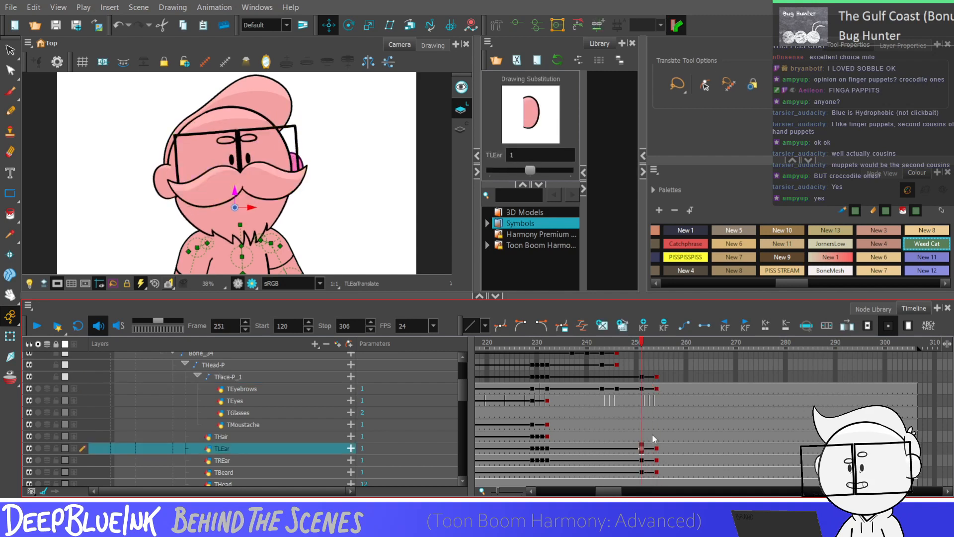
click(642, 436)
click(657, 440)
click(643, 435)
key(F6)
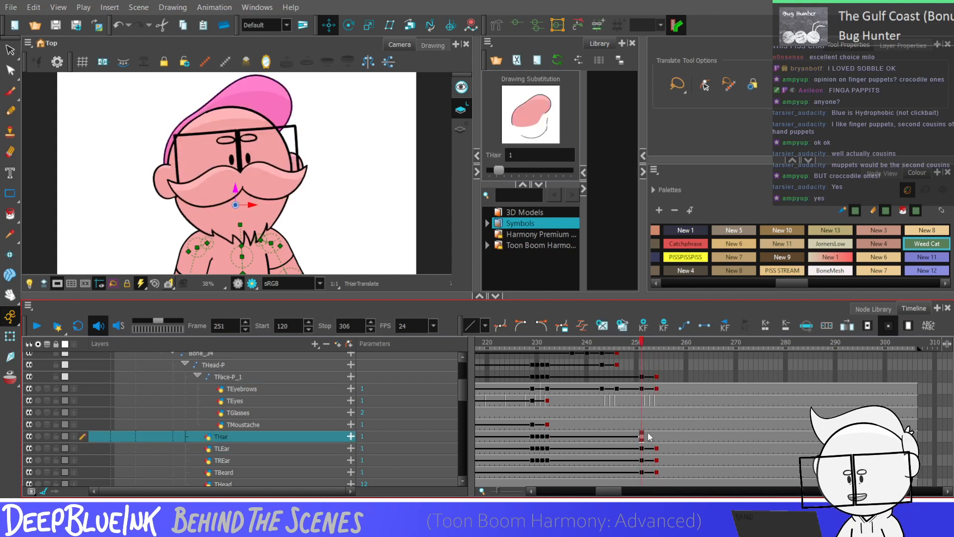
click(660, 436)
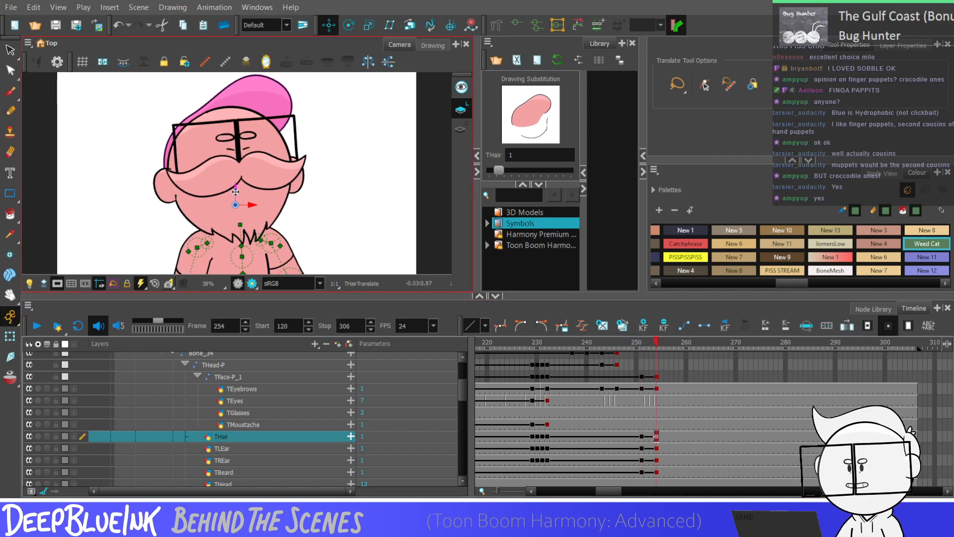
drag(236, 191, 236, 193)
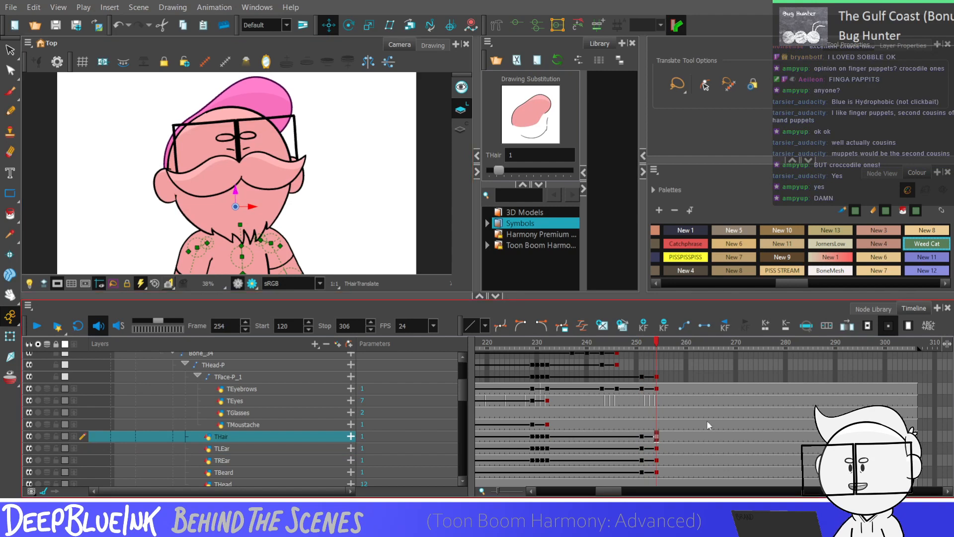
click(644, 437)
drag(645, 440, 657, 467)
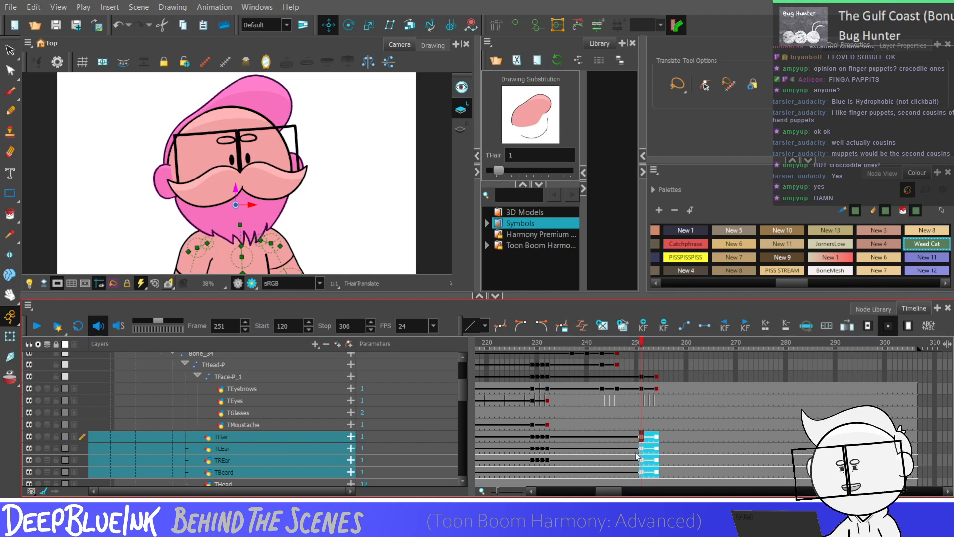
Flip between frames 250 and 254 on TMoustache to examine how the moustache moves during the tilt
click(636, 424)
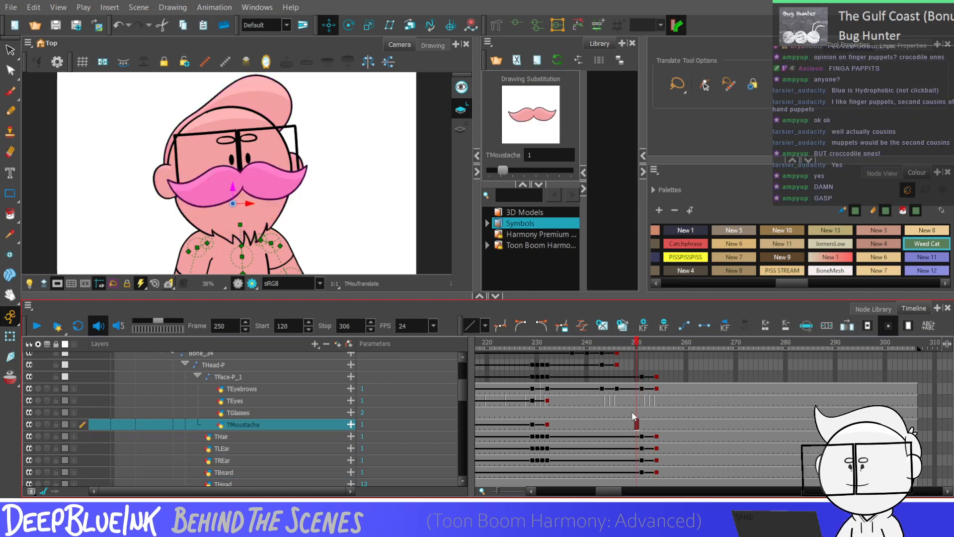
key(period)
key(period)
key(period)
key(period)
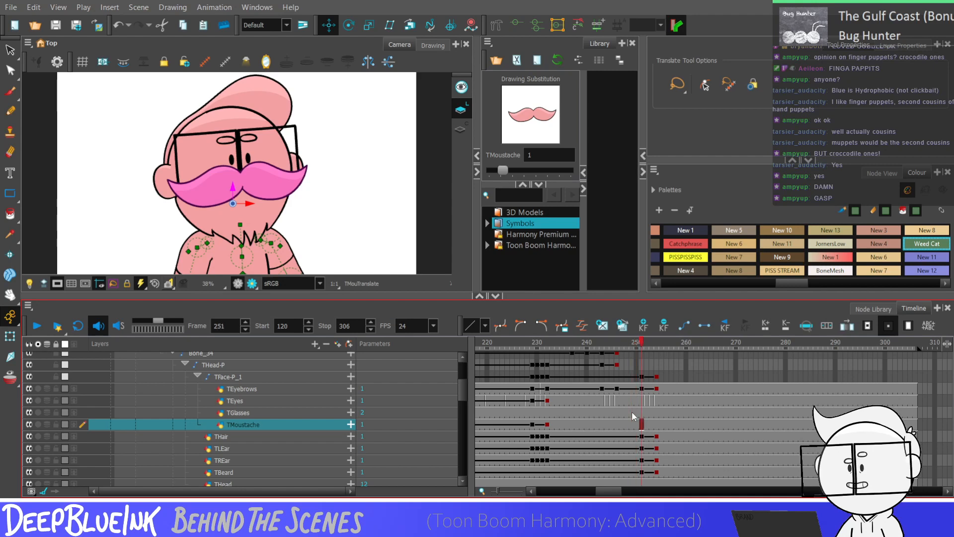
key(comma)
key(comma)
key(comma)
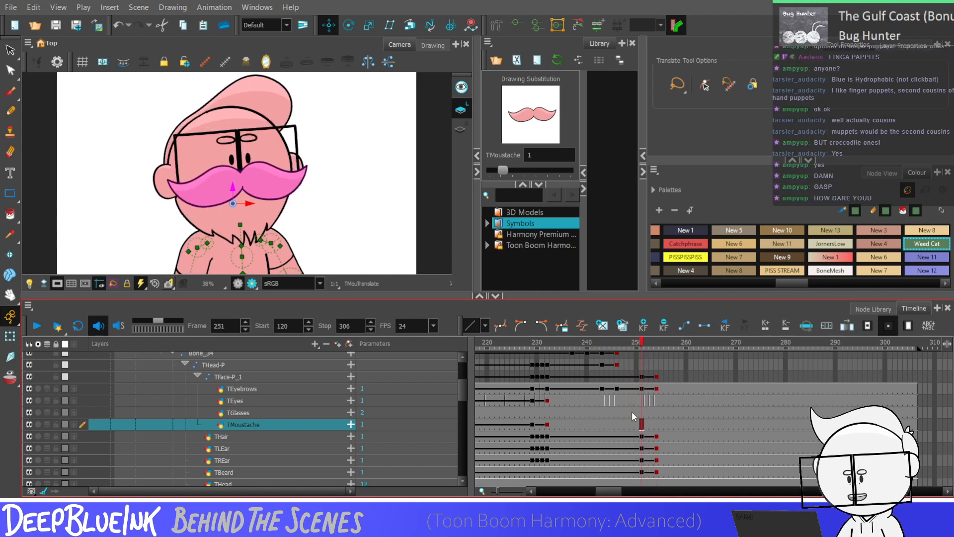
key(period)
key(period)
key(period)
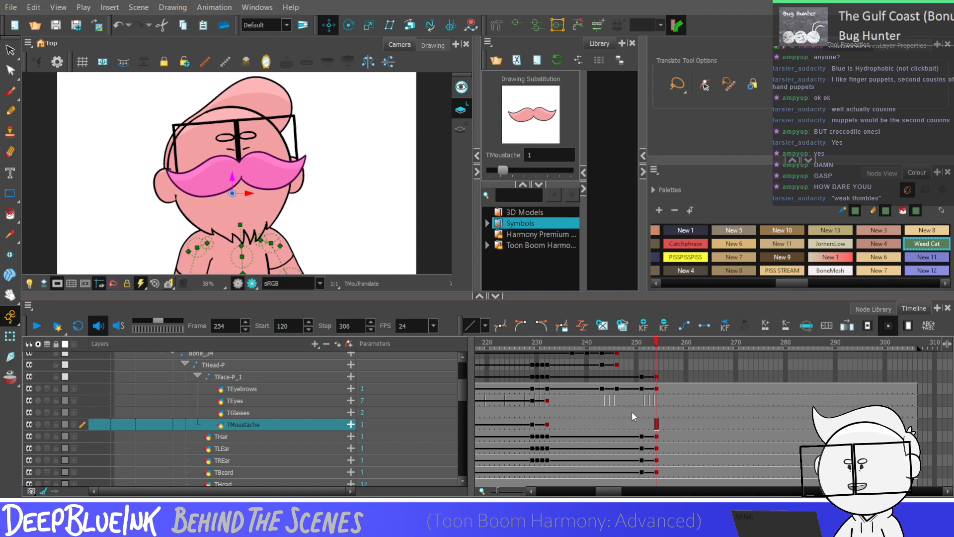
Step through the frames from 229 to examine the moustache, glasses and eyes at the start of the head turn
click(533, 423)
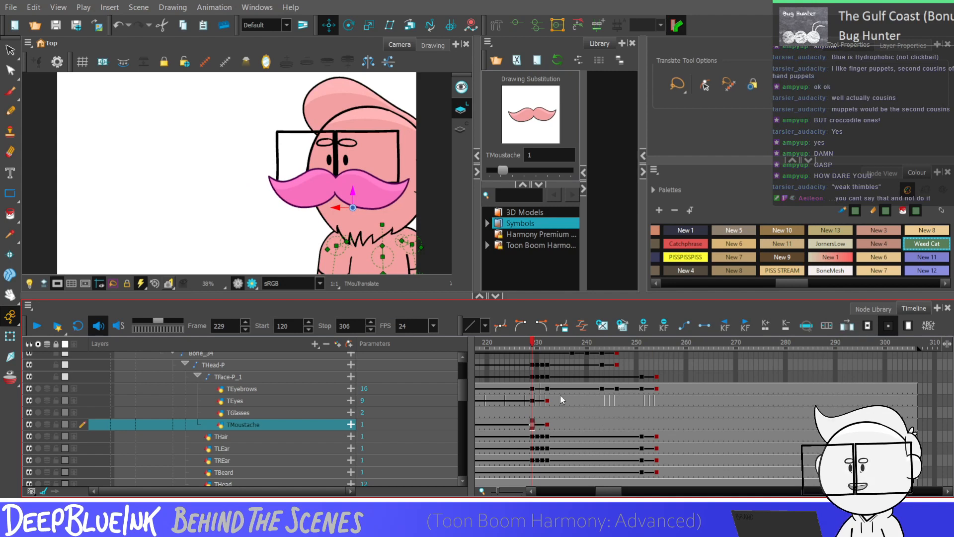
click(533, 413)
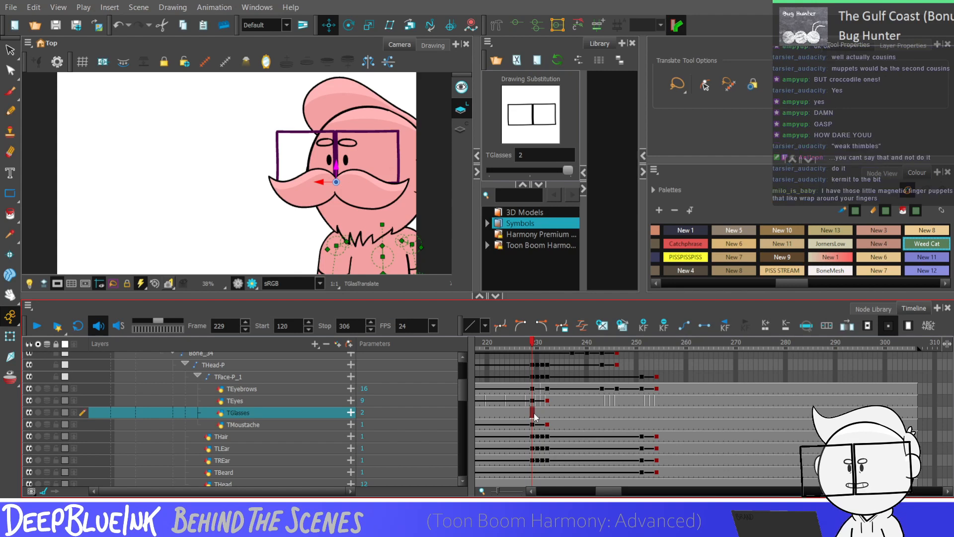
key(period)
key(period)
key(period)
key(comma)
key(comma)
key(comma)
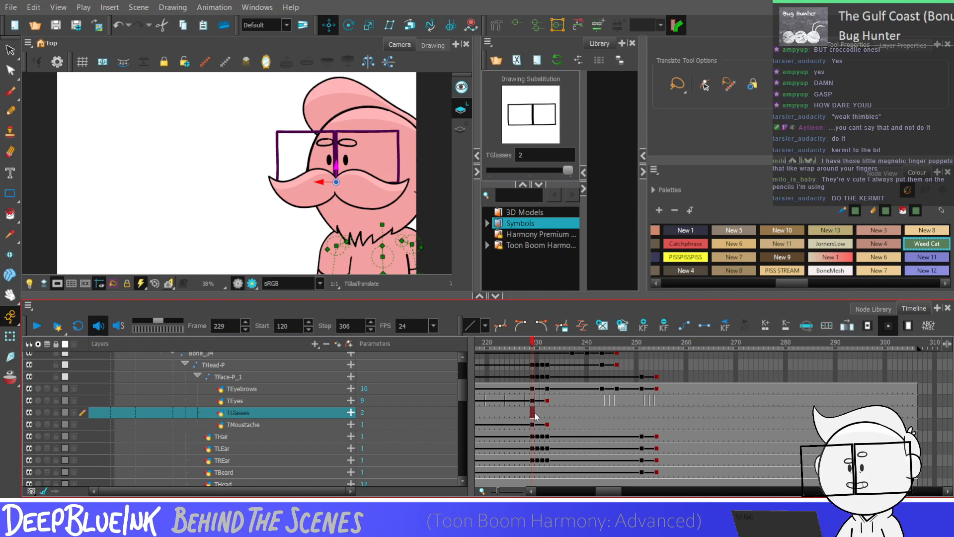
click(532, 400)
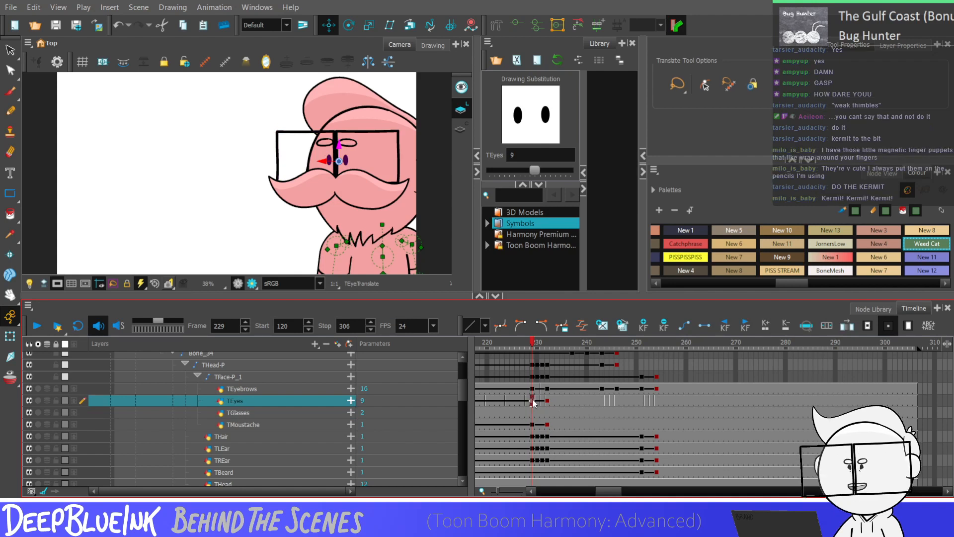
key(period)
key(comma)
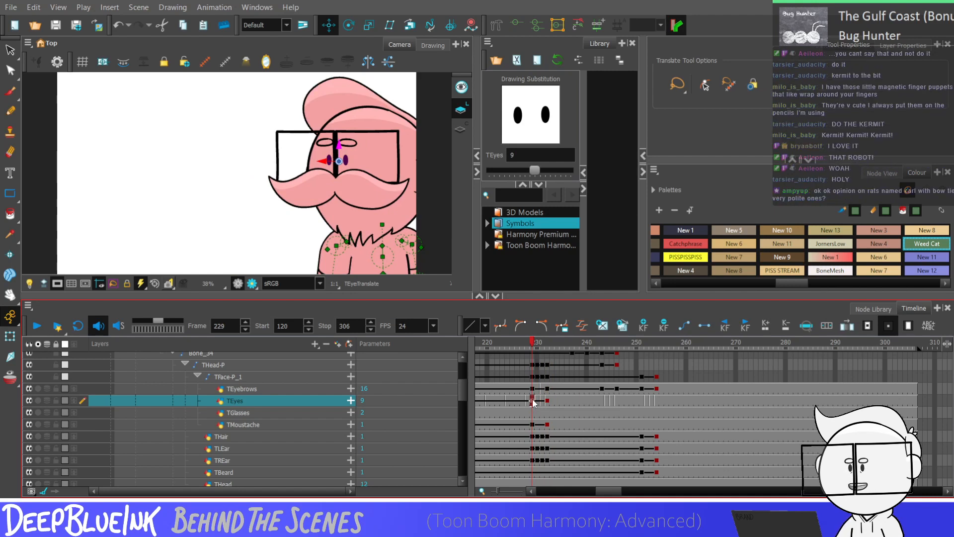
Play the animation from frame 229 to review the head turn and the reaction that follows
key(shift+comma)
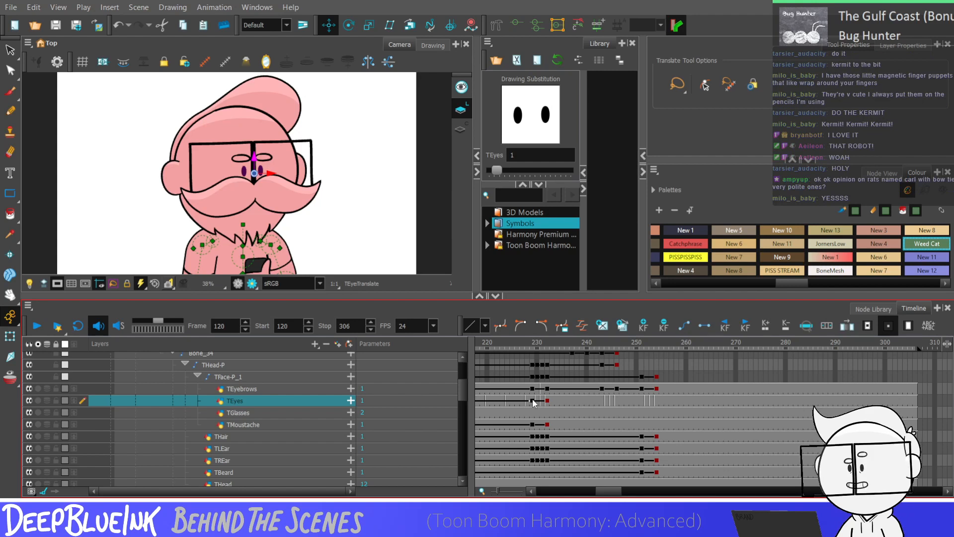
click(532, 413)
key(Return)
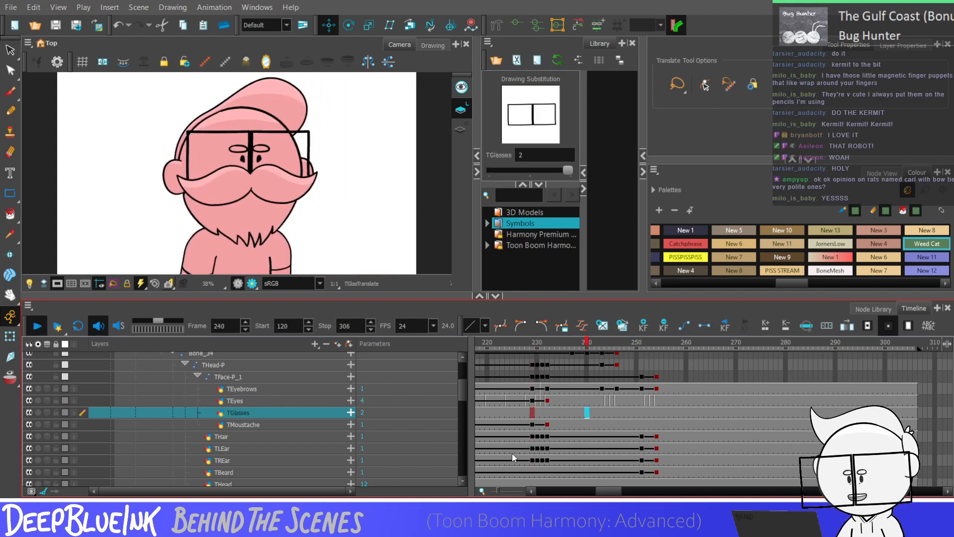
key(Return)
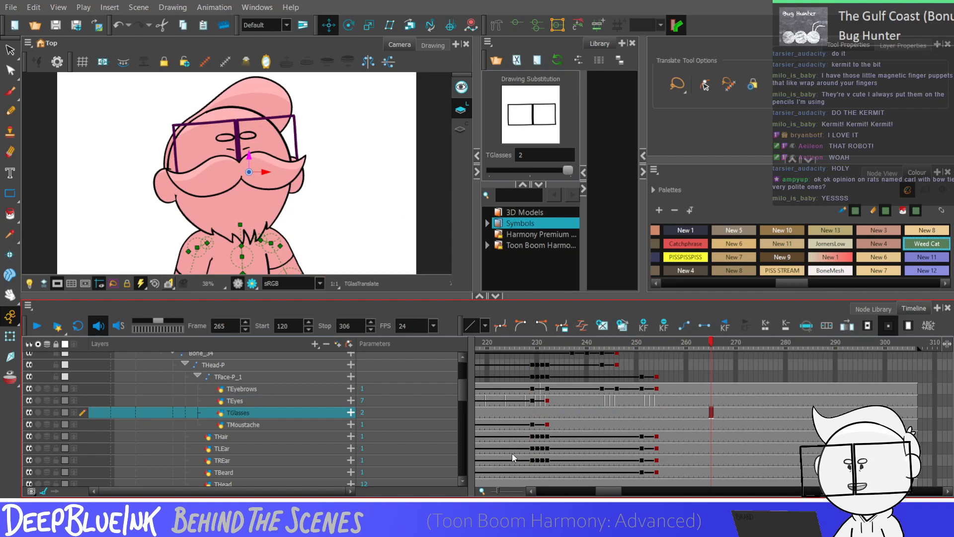
click(599, 411)
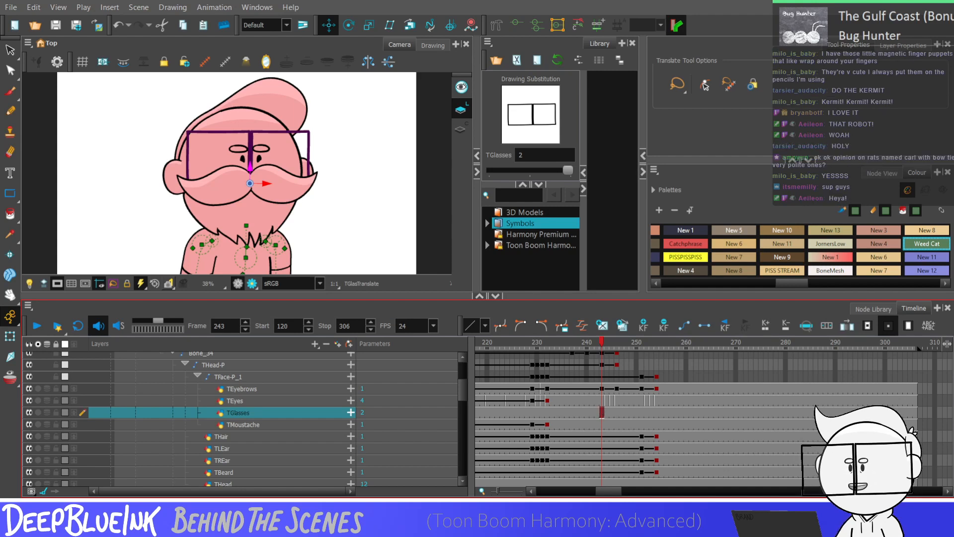
key(shift+comma)
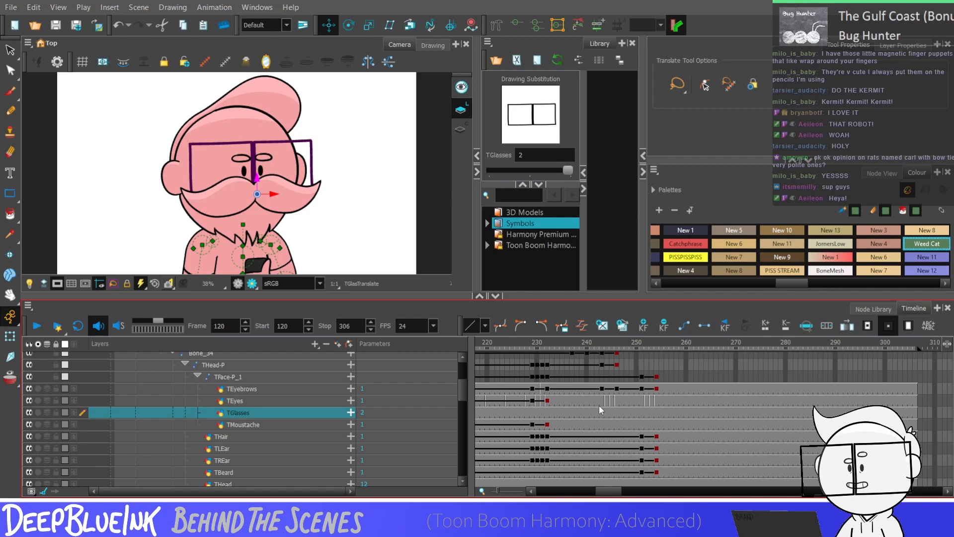
click(533, 401)
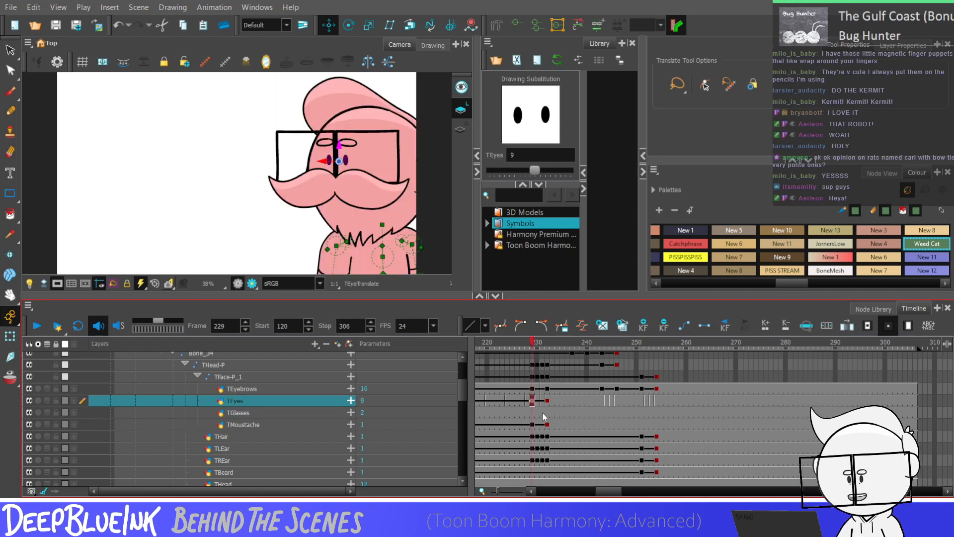
key(shift+Return)
key(shift+Return)
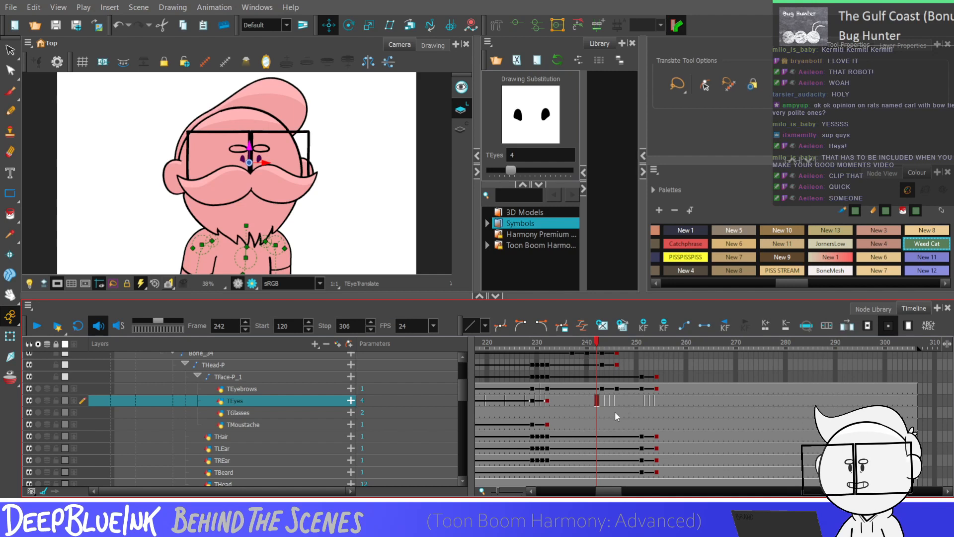
key(period)
Add a keyframe to TGlasses at frame 228 and play back the head turn
click(535, 412)
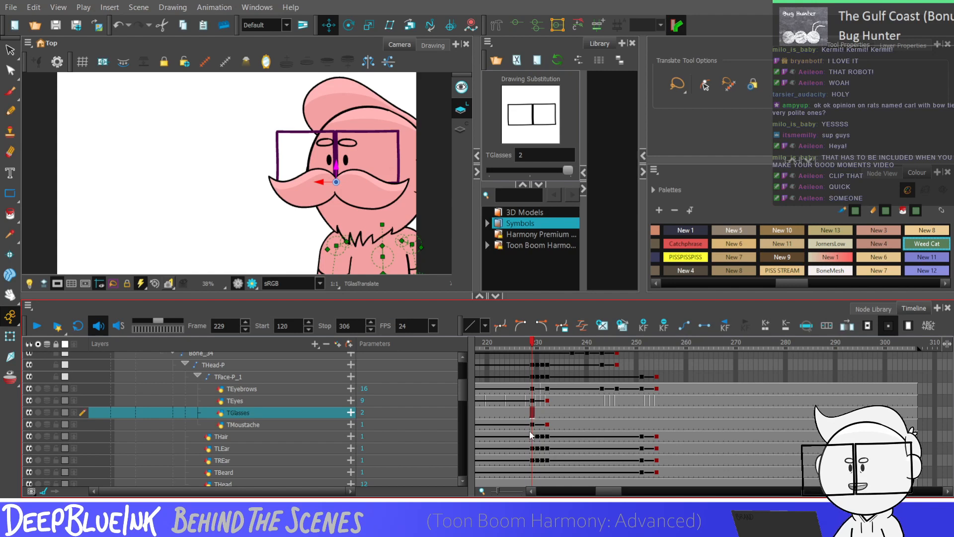
click(525, 415)
key(Return)
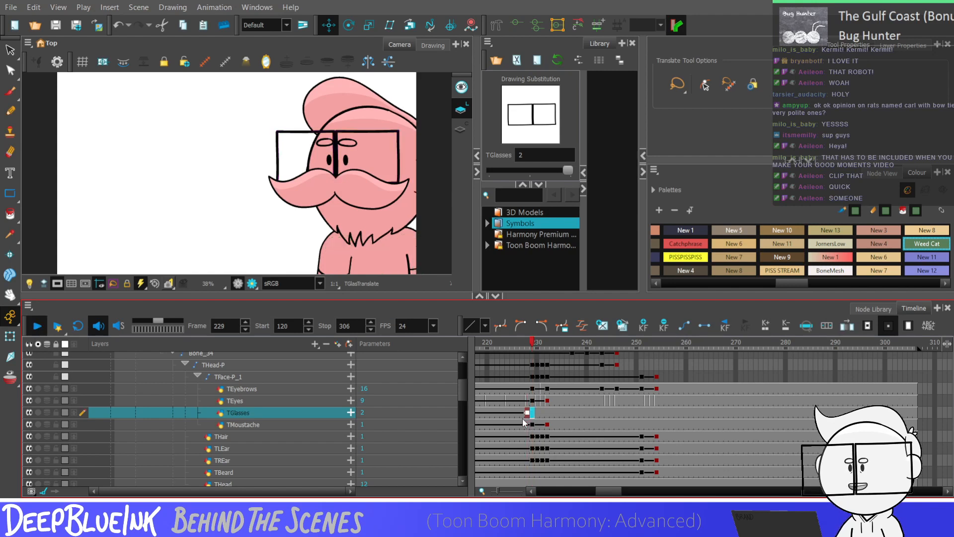
key(Return)
click(531, 423)
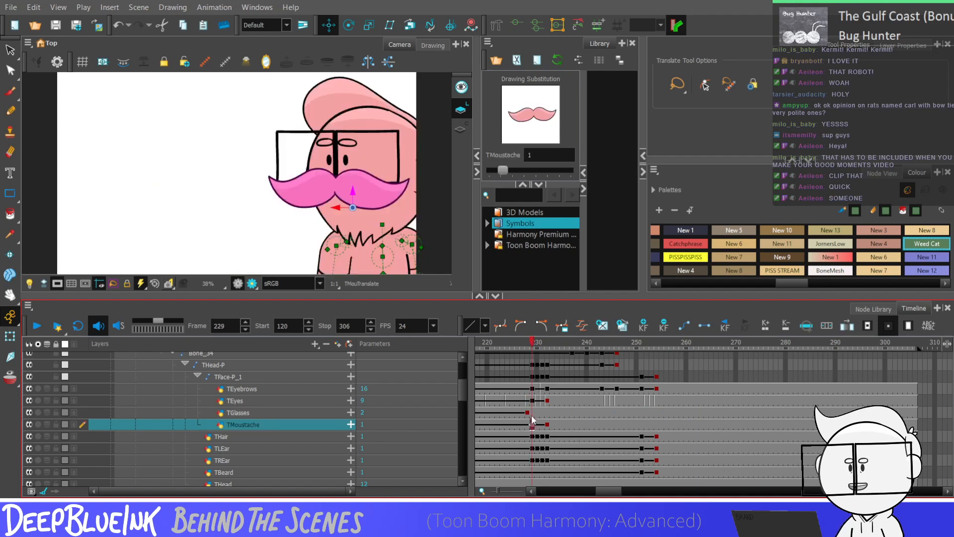
key(Return)
key(Return)
Add keyframes to TEyebrows at frames 237 and 240 and lower the eyebrows slightly at frame 240
click(582, 388)
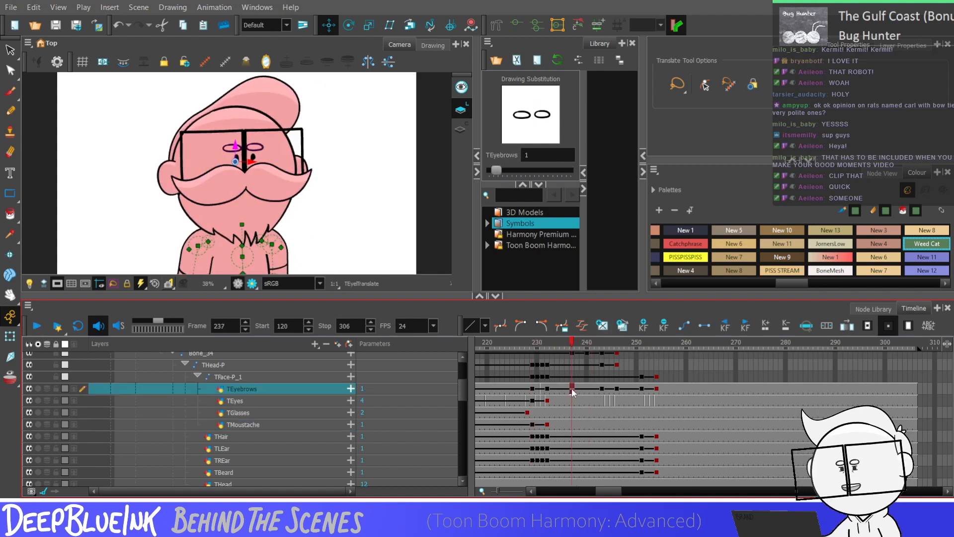
key(period)
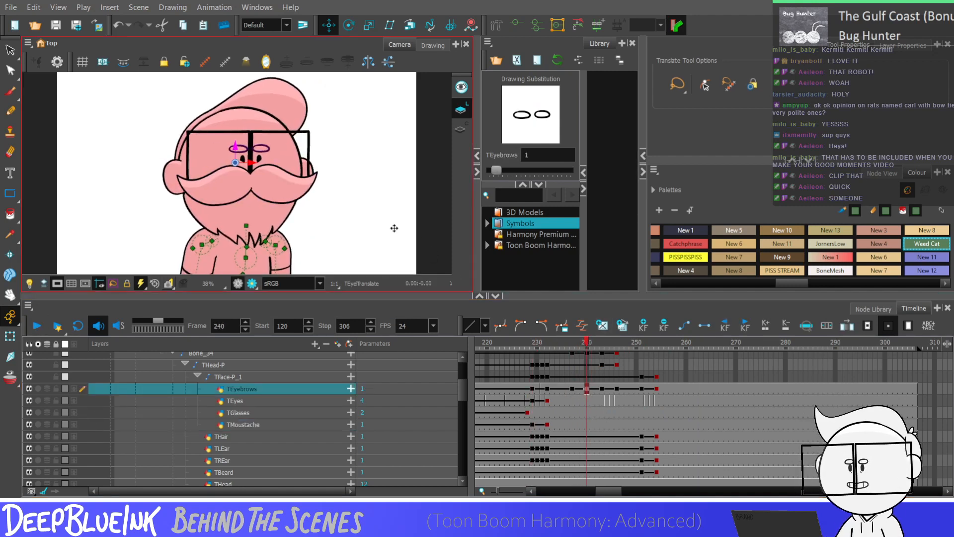
drag(236, 152, 237, 151)
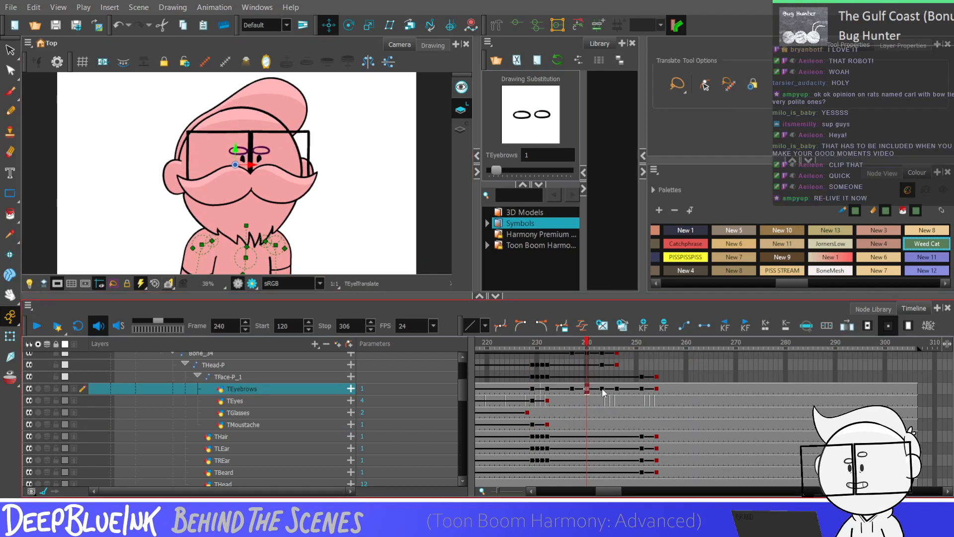
Check the TEyebrows keyframes at frames 237–240 and 243–246 and play the animation from frame 229
click(617, 388)
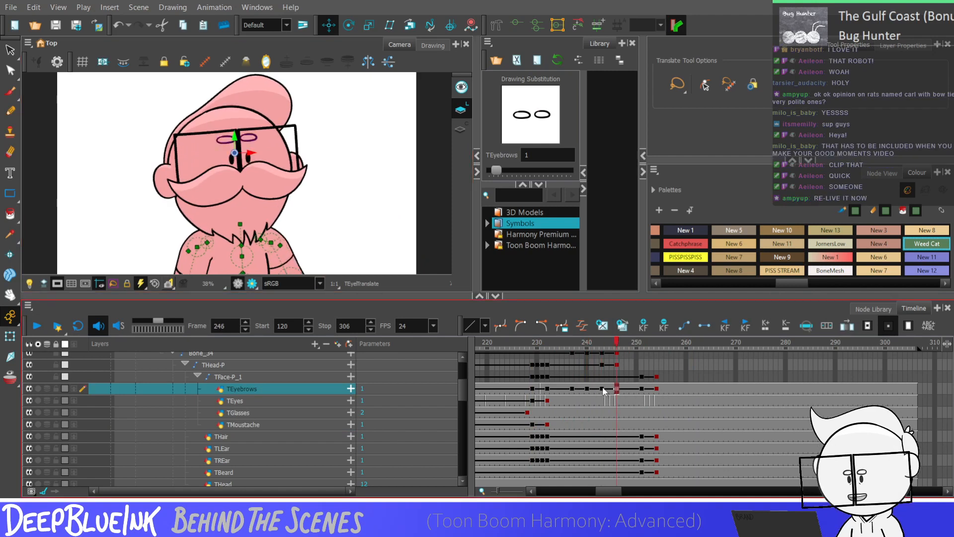
drag(603, 389, 620, 393)
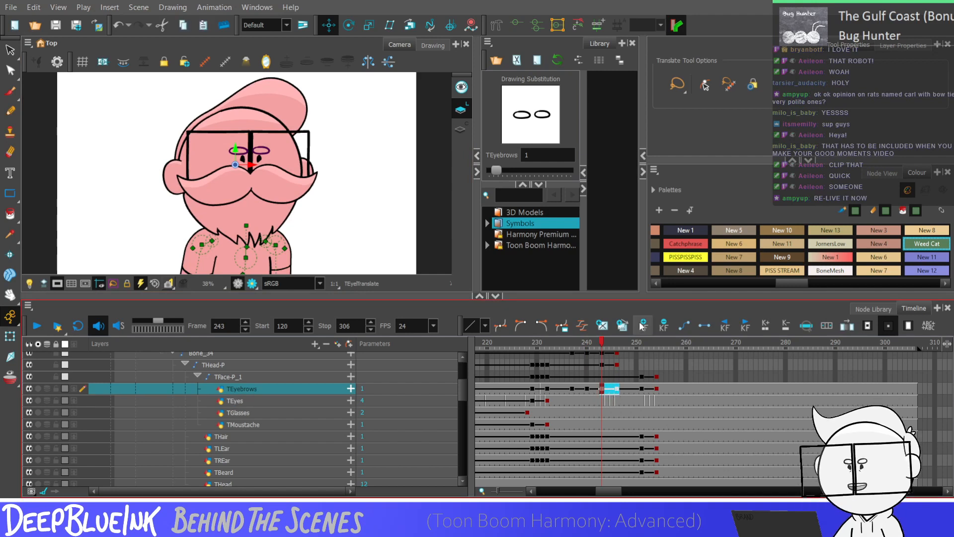
drag(573, 388, 590, 390)
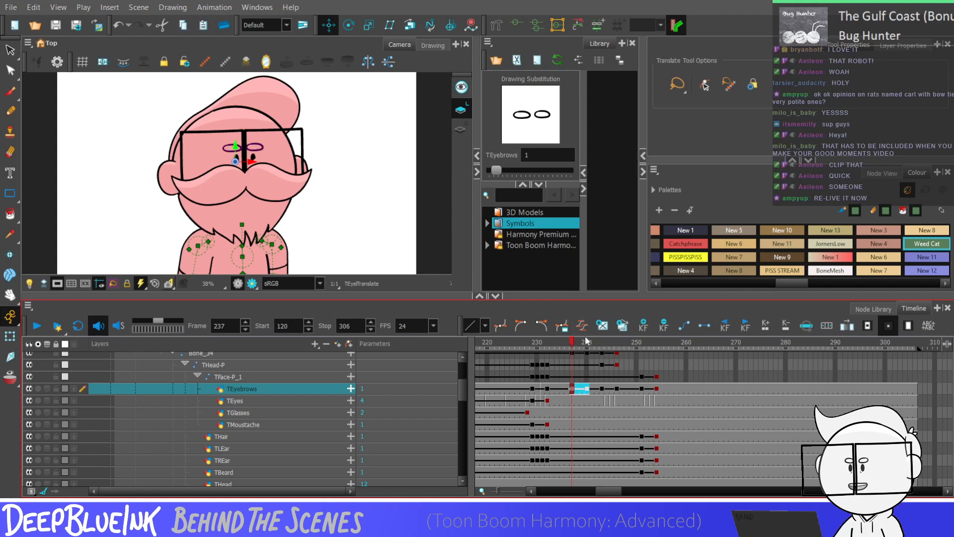
click(531, 393)
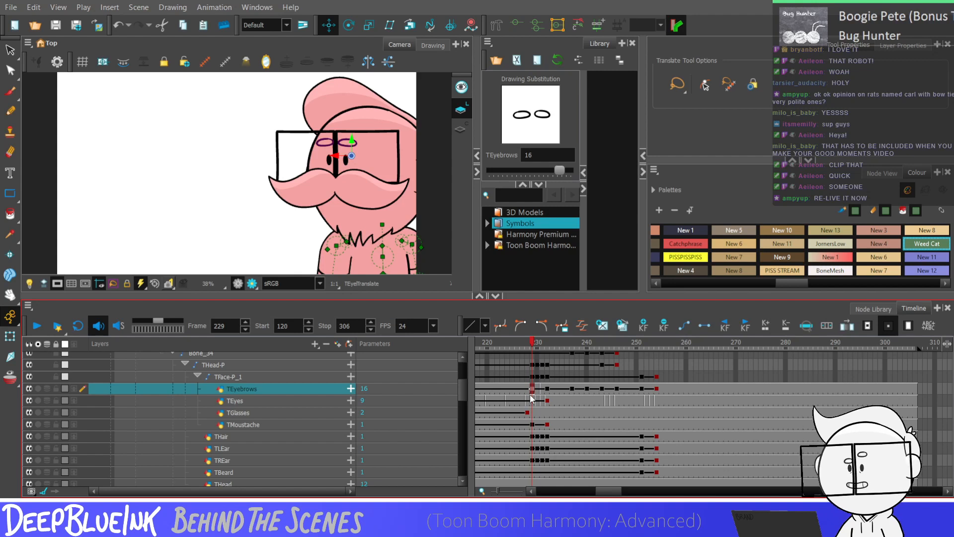
key(Return)
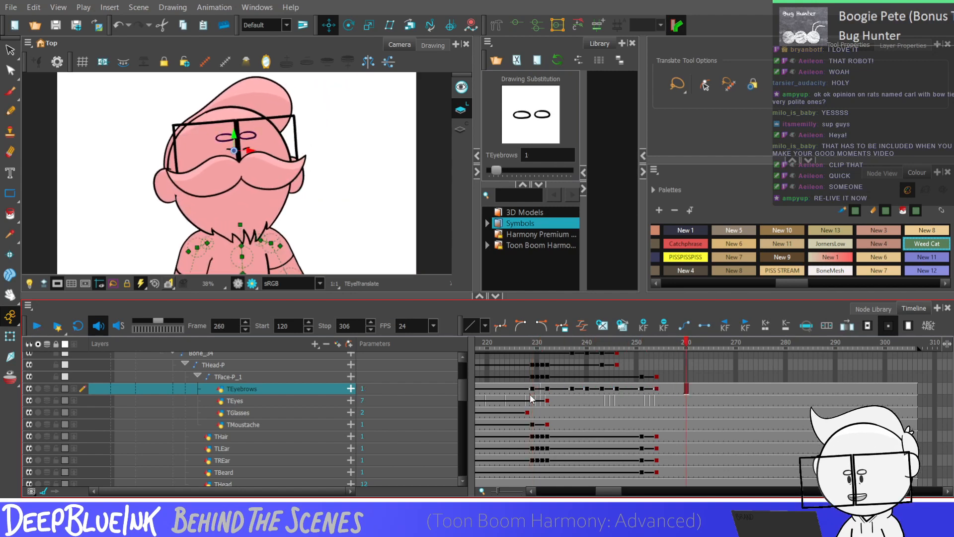
Add keyframes to TFace-P_1 at frames 237 and 240 and lower the face slightly at frame 240
click(582, 400)
click(573, 389)
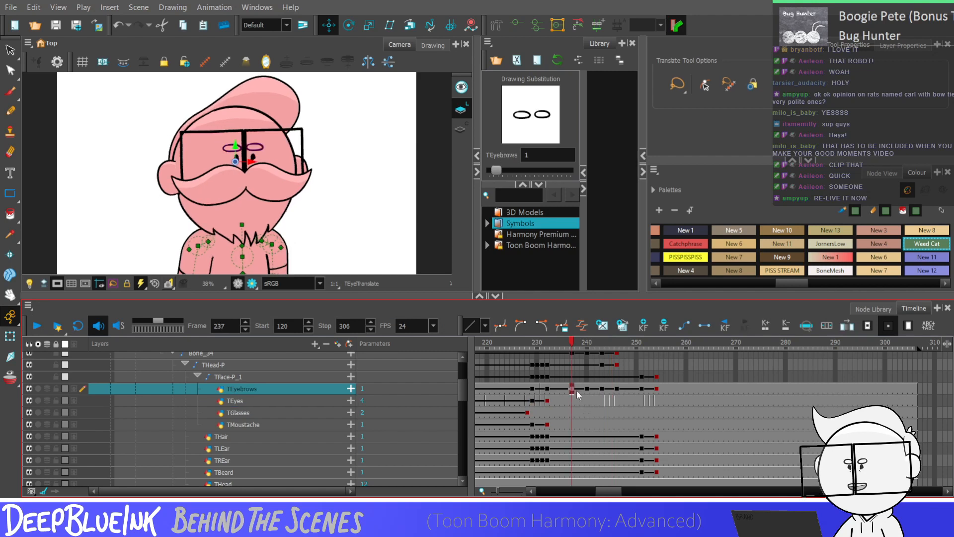
click(573, 376)
click(587, 376)
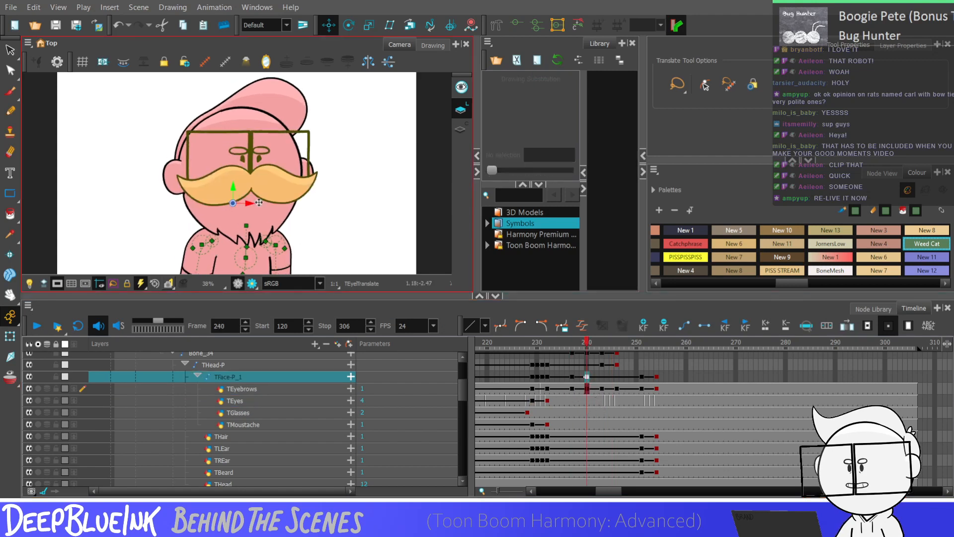
key(Down)
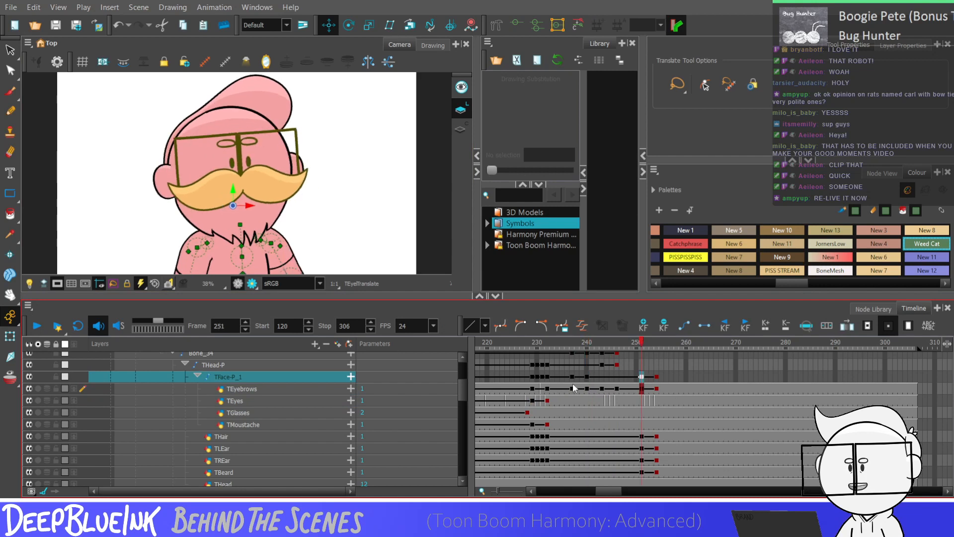
Select the TFace-P_1 and TEyebrows keyframes from 237 to 254 and play back the reaction several times
drag(573, 384, 658, 380)
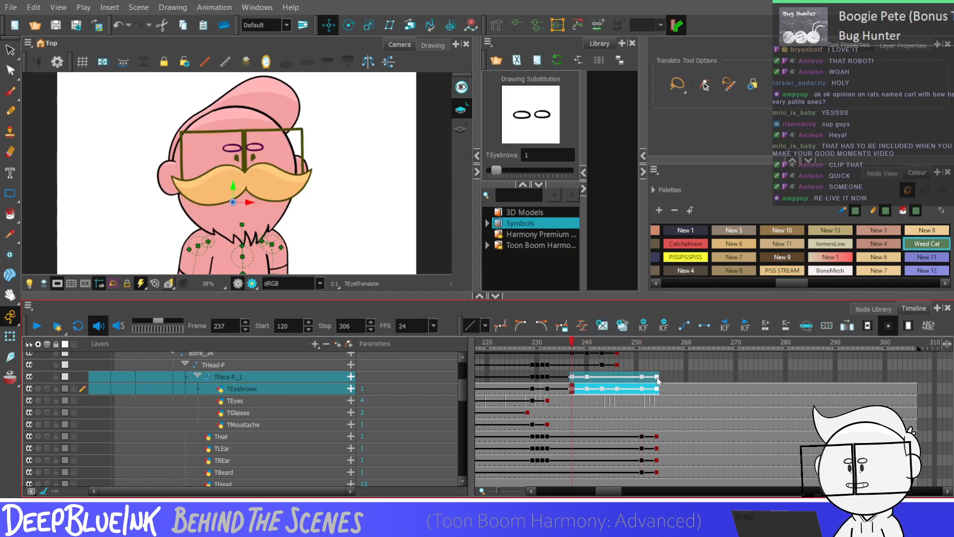
click(562, 401)
key(Return)
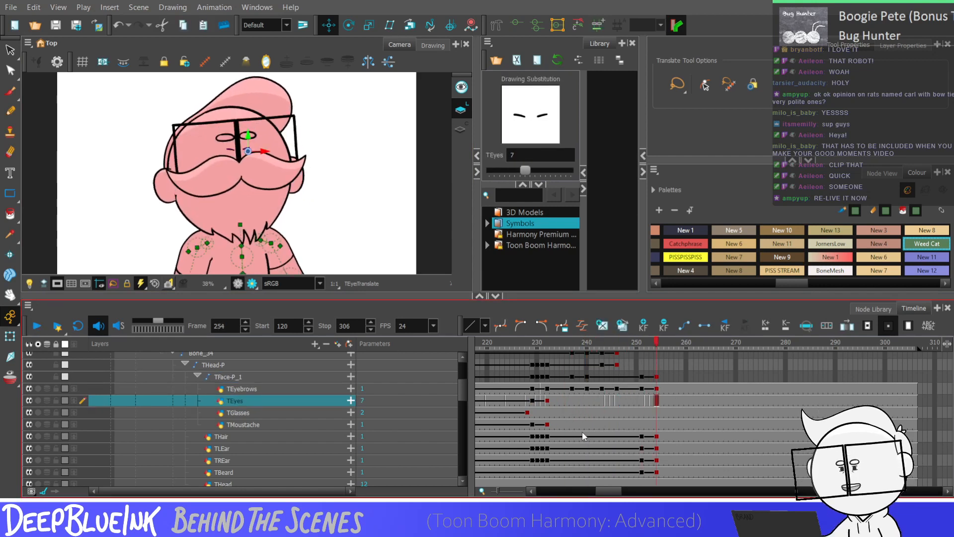
key(Return)
key(Return)
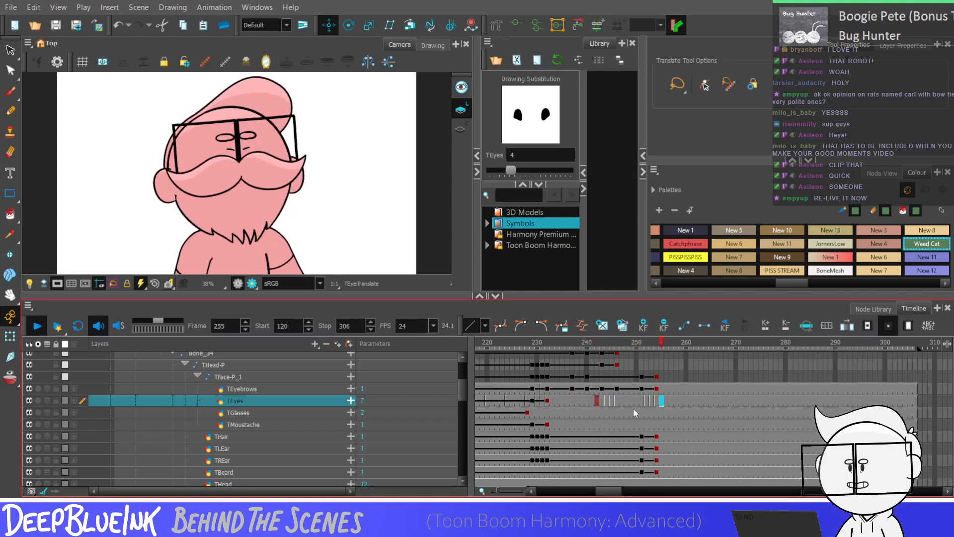
key(Return)
click(567, 400)
key(Return)
key(Return)
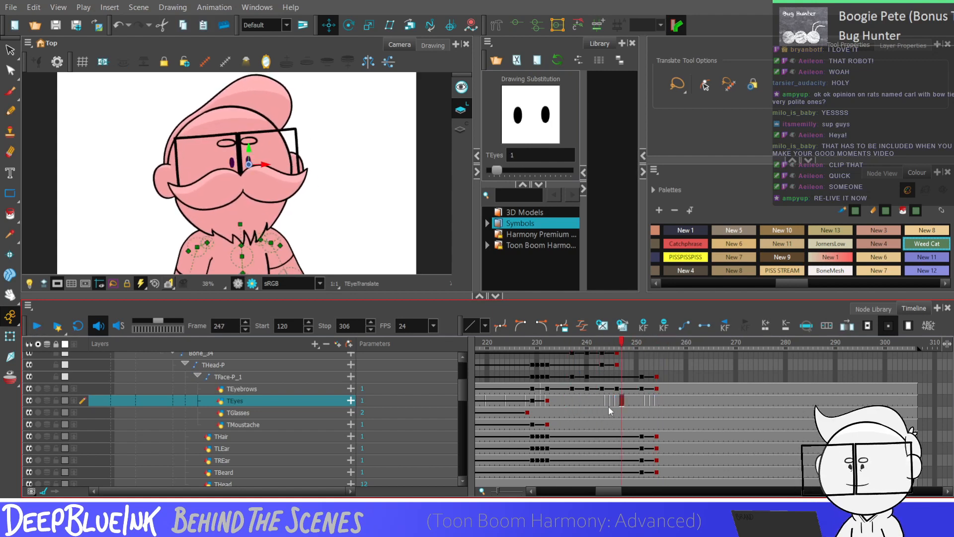
Check the lowered face pose at frame 240 and replay the reaction from frame 237
click(587, 377)
click(588, 389)
key(b)
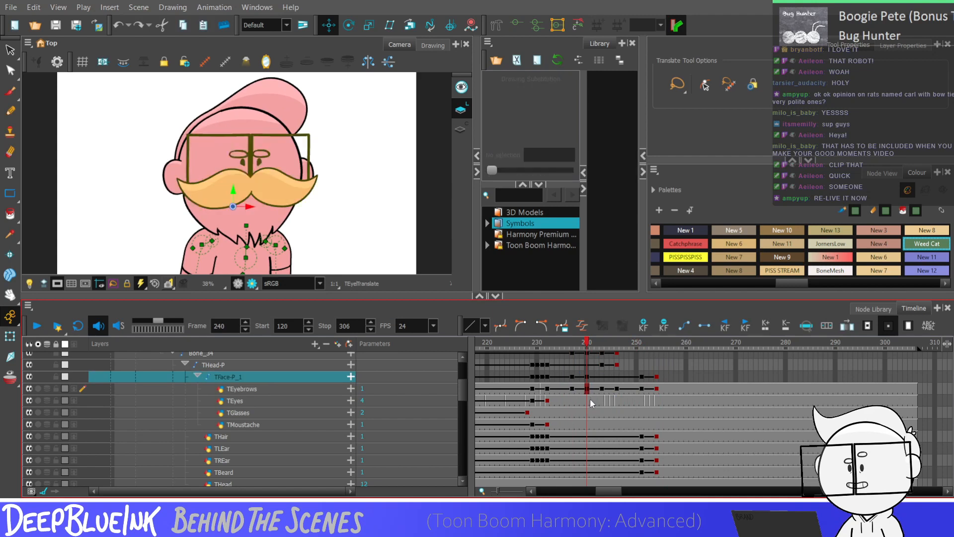
click(572, 389)
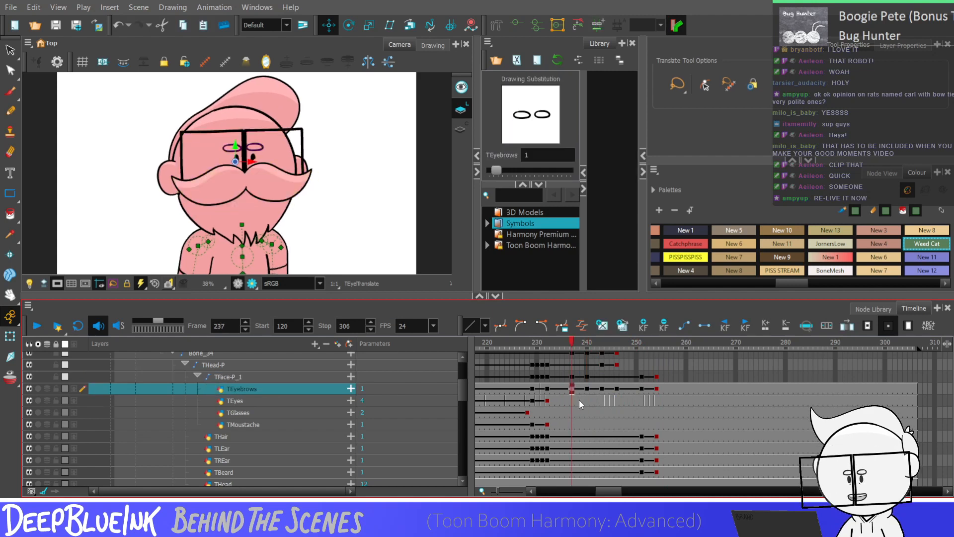
key(Return)
key(Return)
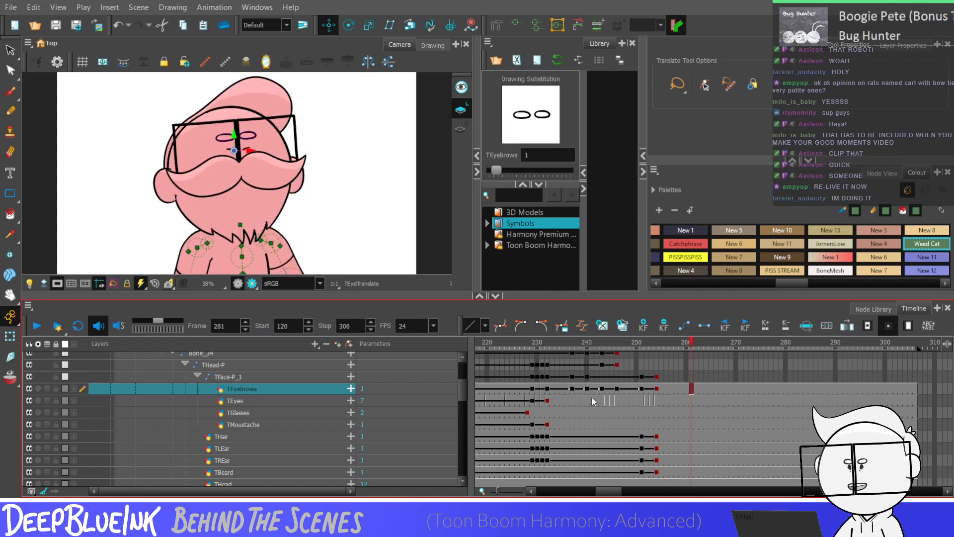
click(573, 389)
key(Return)
Add keyframes to Body_Bone, Bone_33 and Bone_34 at frames 251 and 254
click(641, 363)
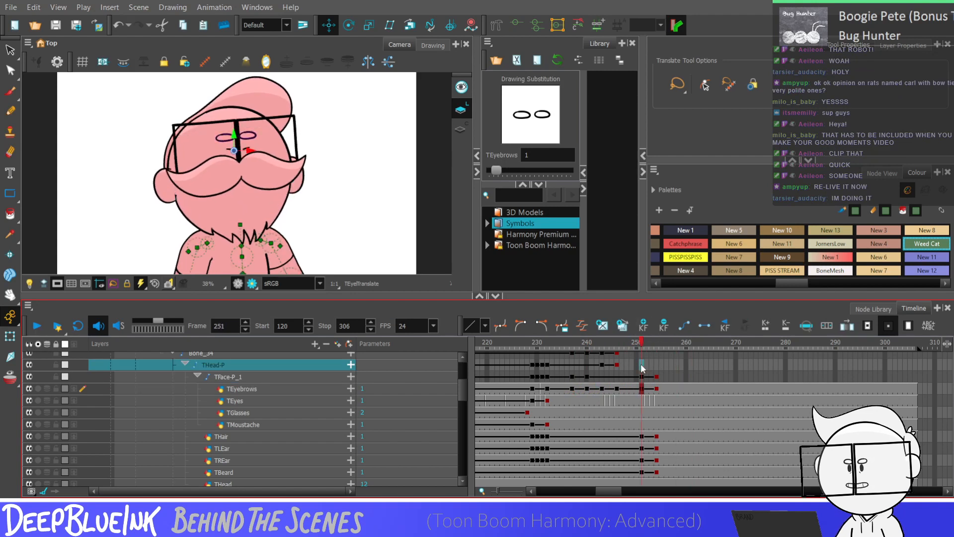
drag(641, 375, 657, 388)
scroll(641, 392, up, 1)
key(F6)
key(F6)
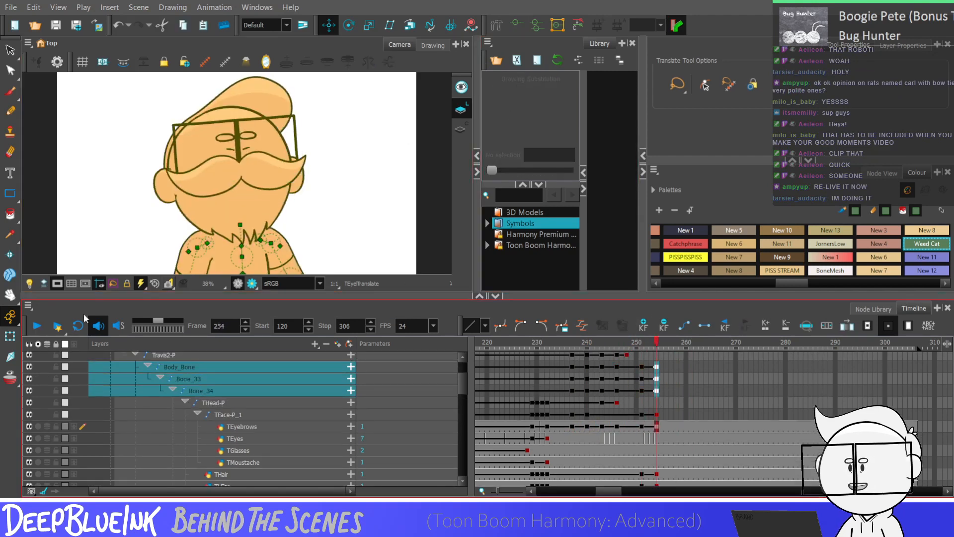
Tilt Bone_33 slightly at frame 254 with the Transform tool and select the torso bone keyframes at frames 251–254
key(shift+t)
scroll(278, 226, up, 2)
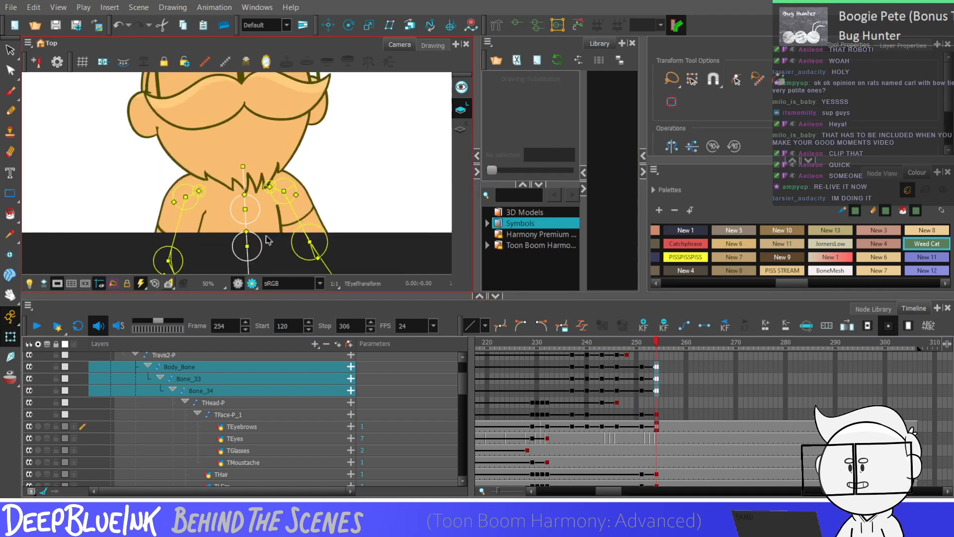
click(269, 240)
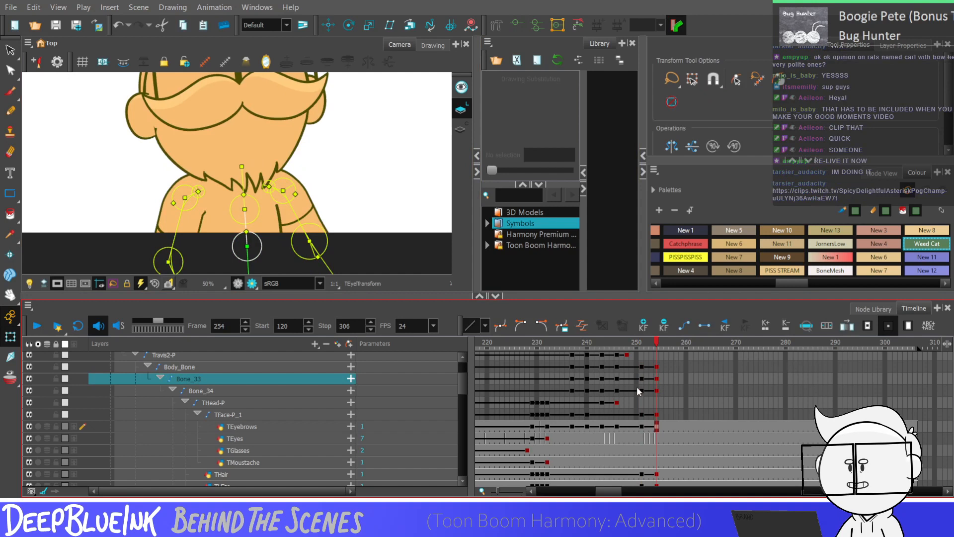
drag(642, 368, 657, 386)
Play the animation from frame 243 to review the upward tilt, with the whole character back in view
click(602, 381)
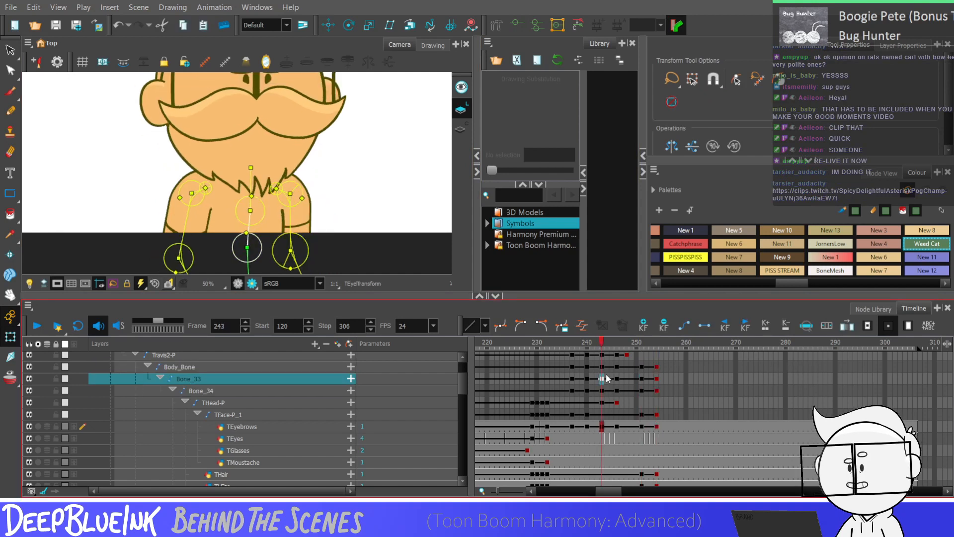
key(shift+Return)
key(shift+Return)
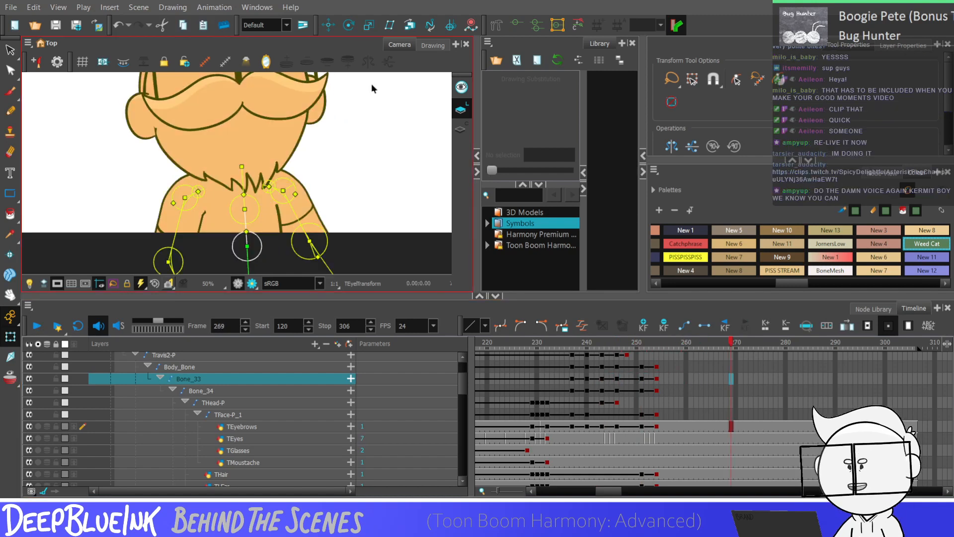
key(shift+m)
key(shift+c)
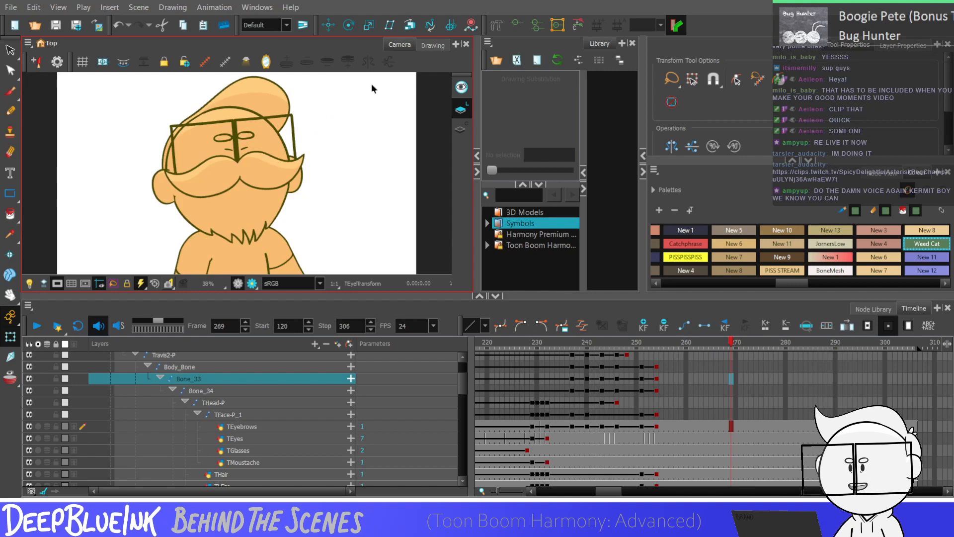
click(602, 402)
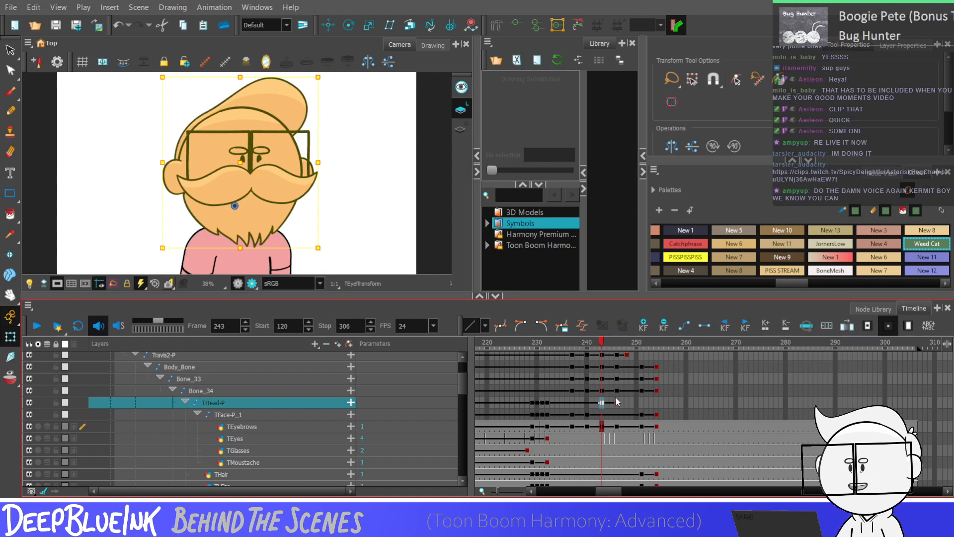
key(Return)
key(Return)
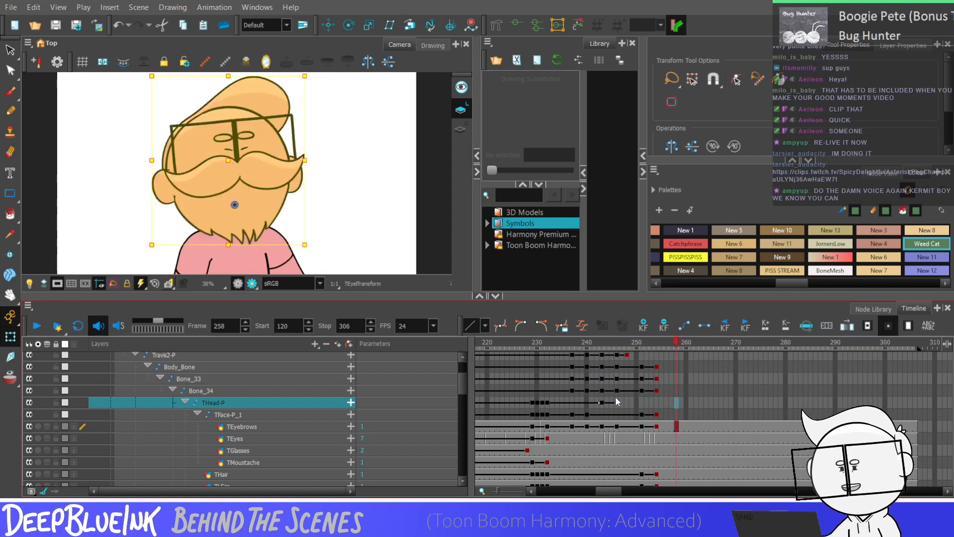
Replay the reaction and upward tilt from frames 237 and 235
click(568, 403)
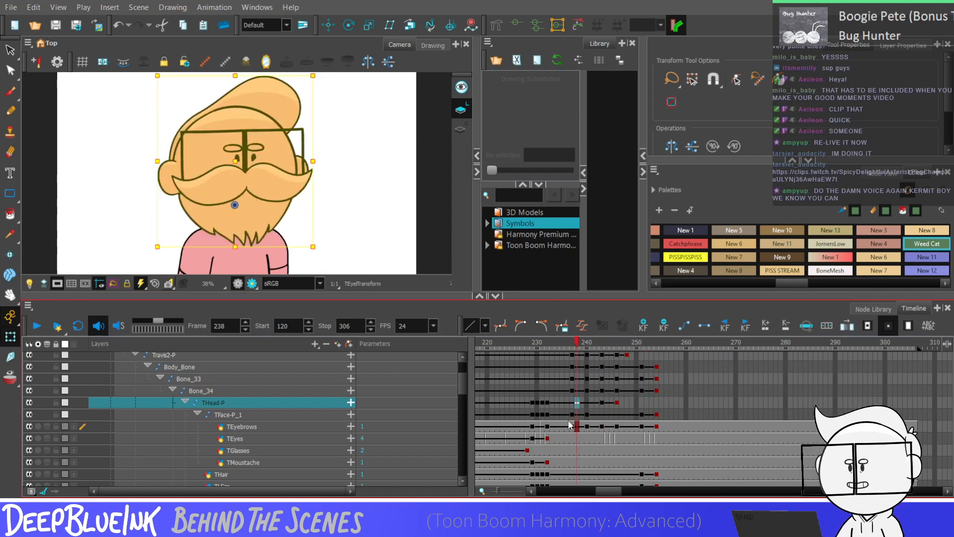
click(572, 402)
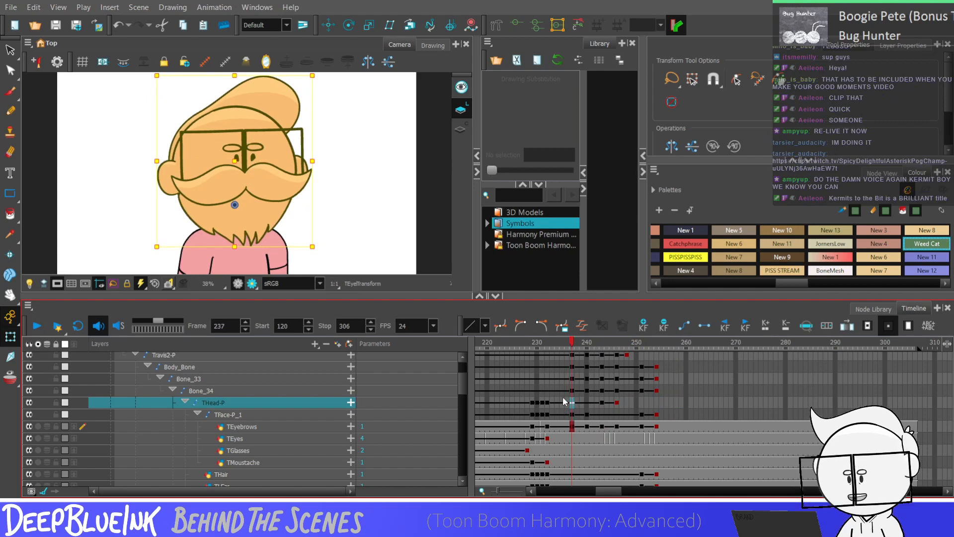
key(Return)
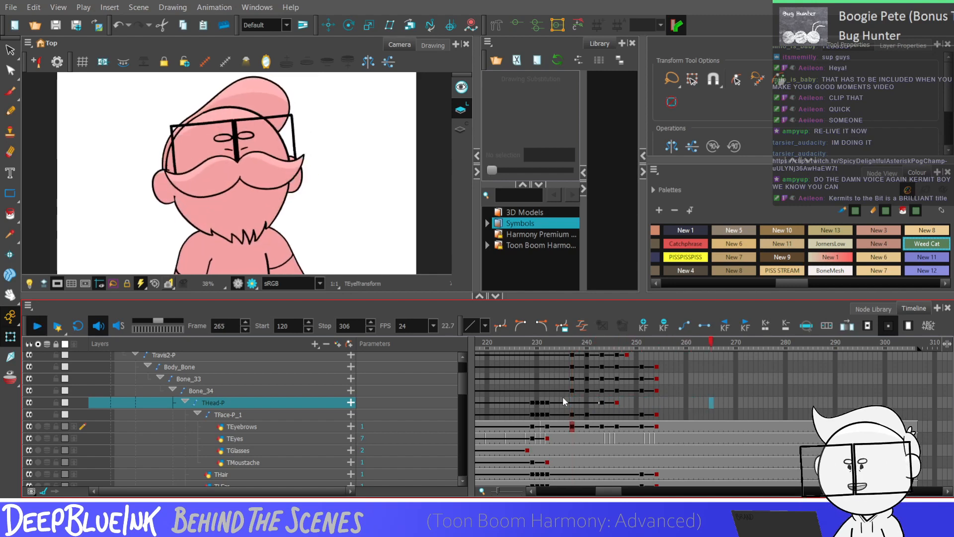
key(Return)
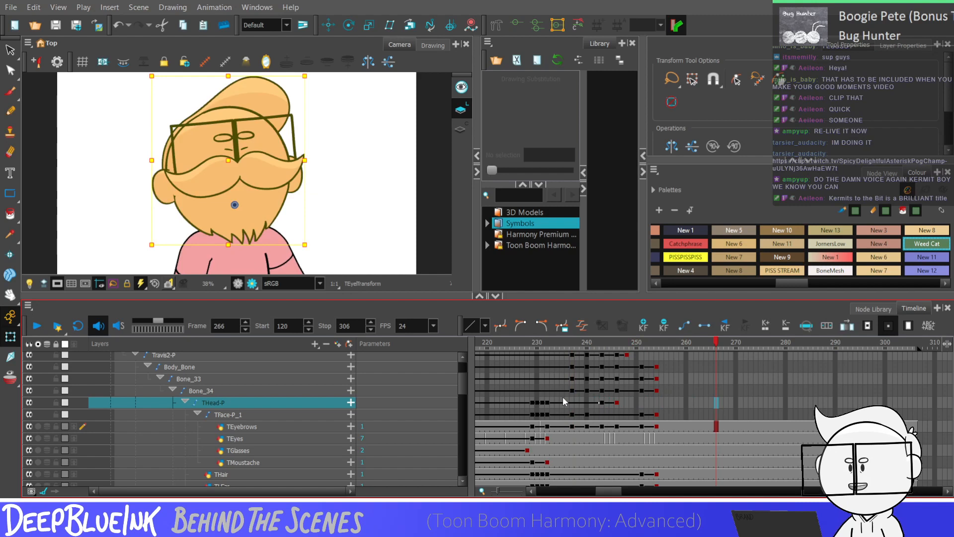
click(561, 391)
key(Return)
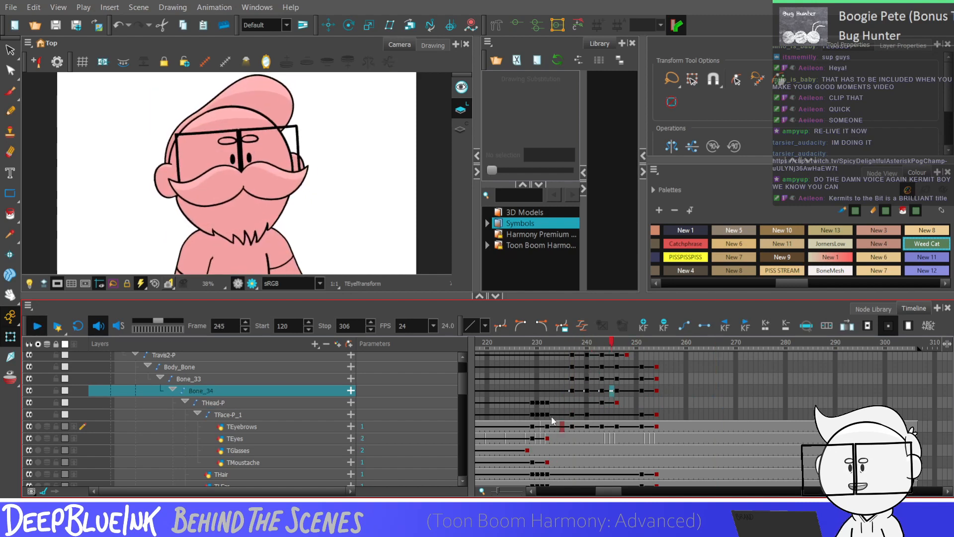
Examine the head turn at frames 229–230 and the torso bone keyframes from 237 to 254, and play from frame 237
click(537, 403)
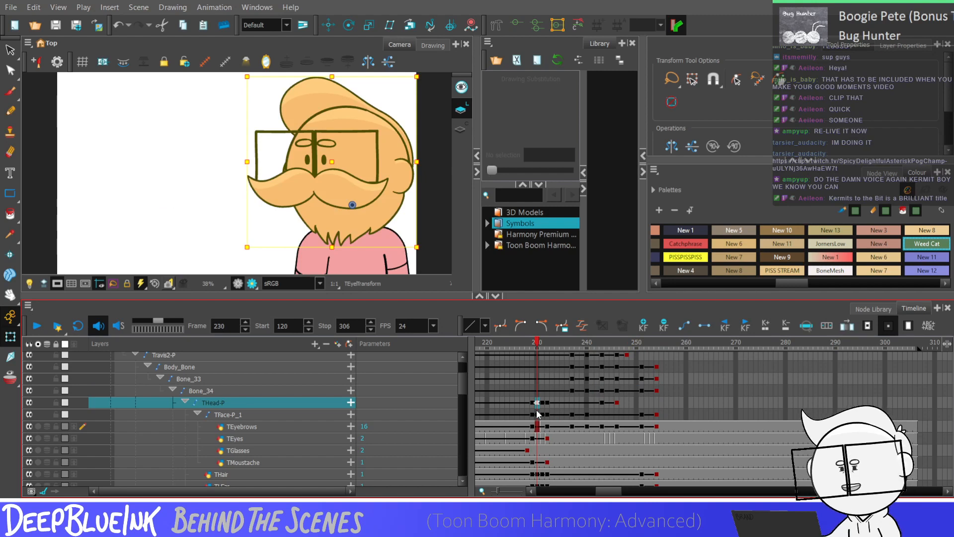
click(533, 390)
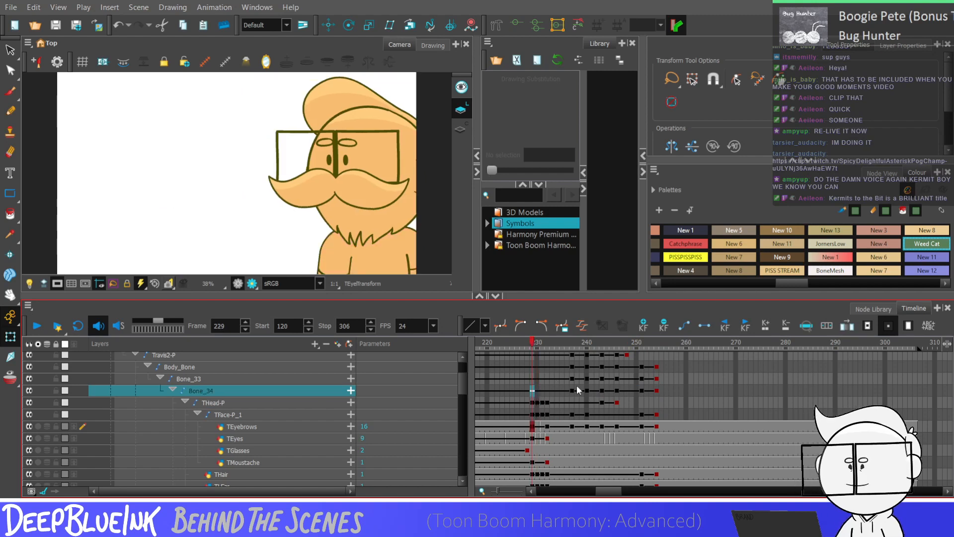
drag(573, 391, 659, 373)
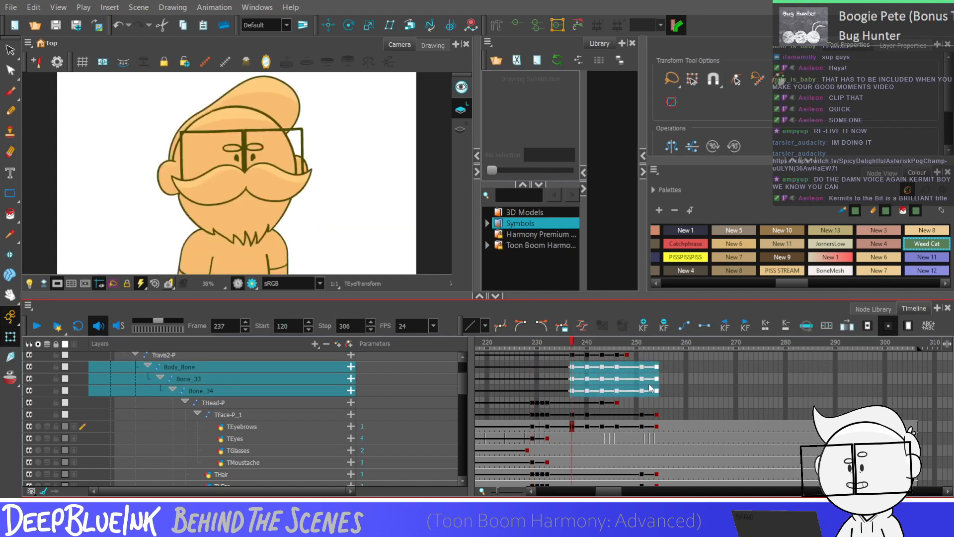
click(537, 390)
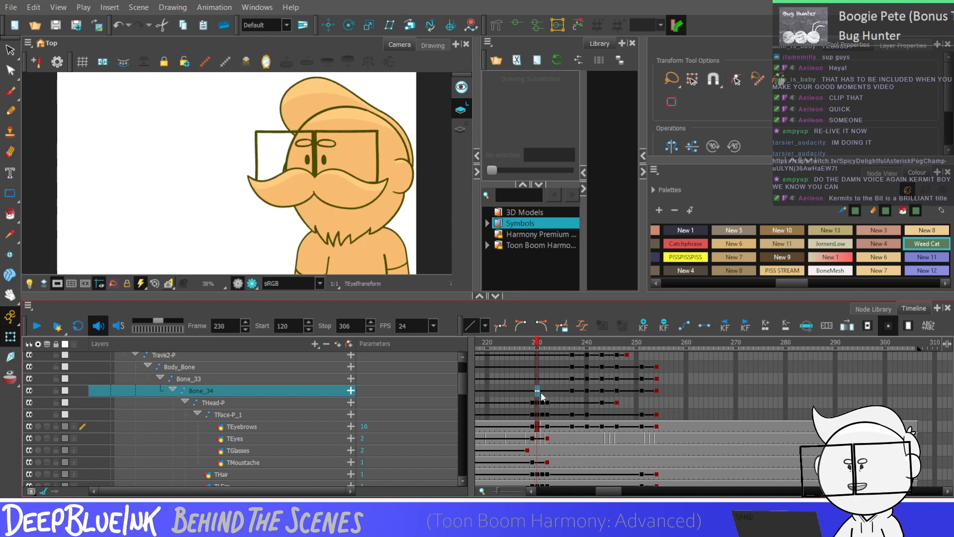
click(573, 387)
key(Return)
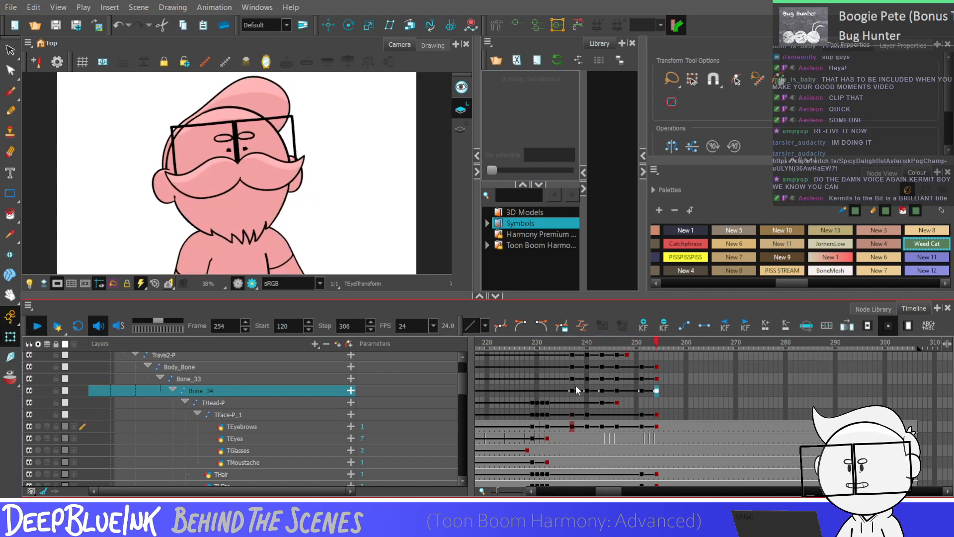
click(588, 402)
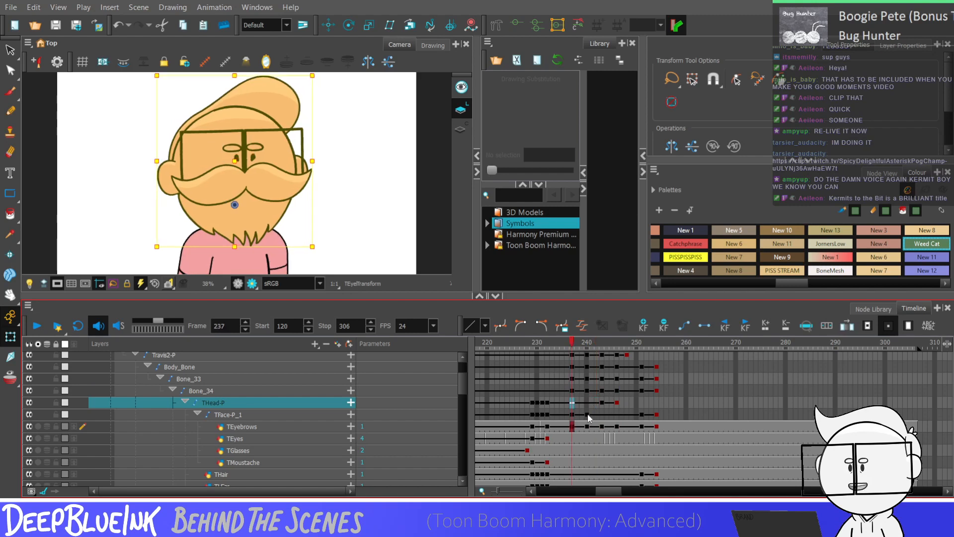
Examine the THead-P keyframes from frame 237 to 246 with the Rotate tool active, and play the animation from frame 231
click(587, 414)
click(573, 403)
click(588, 404)
key(alt+3)
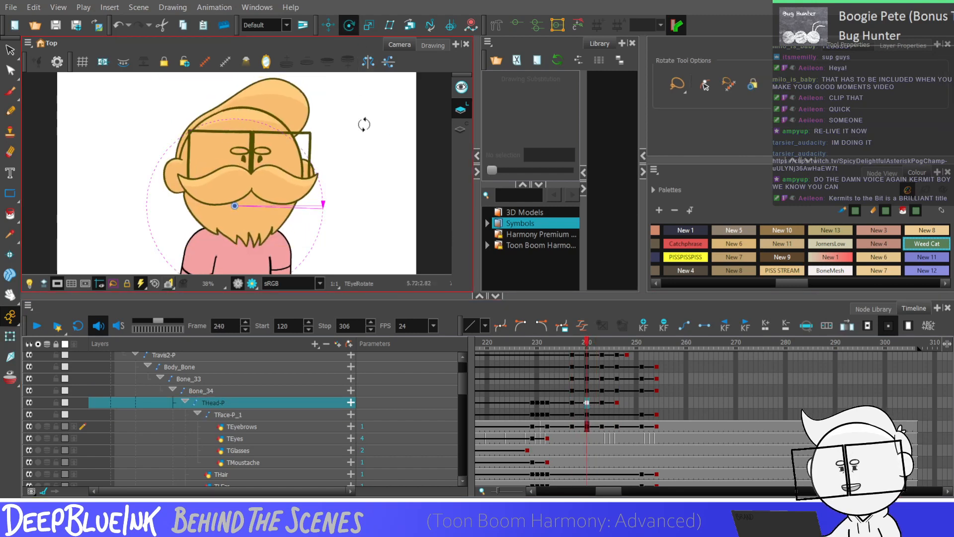
click(602, 403)
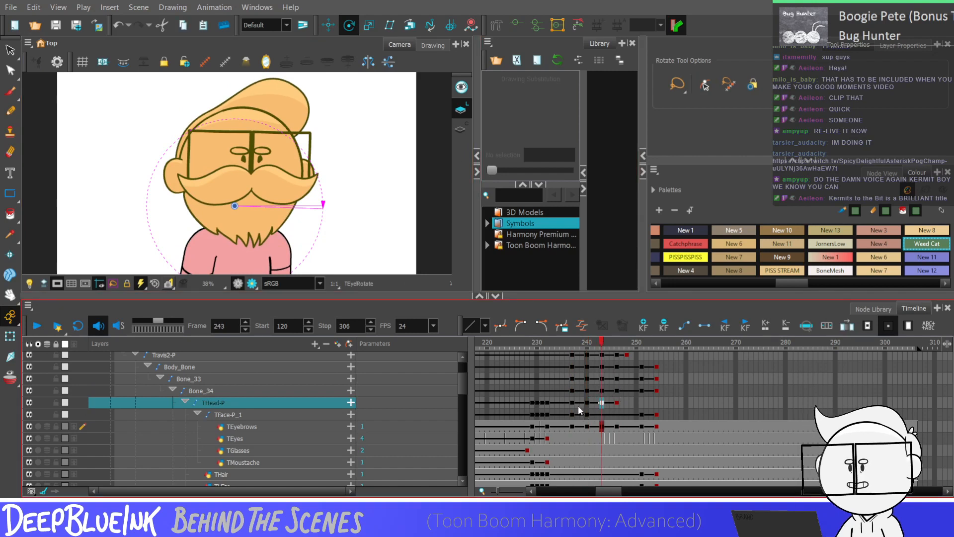
drag(573, 404, 617, 405)
click(542, 404)
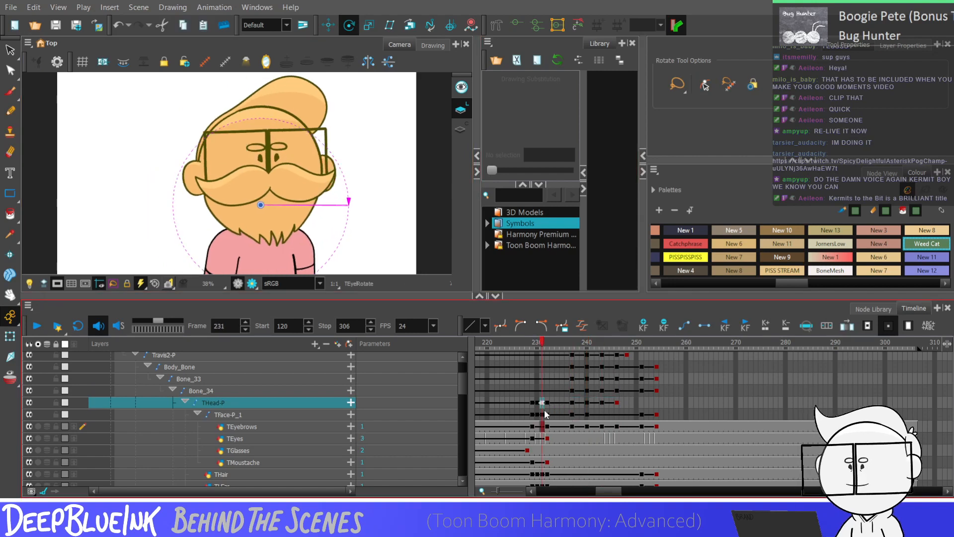
key(Return)
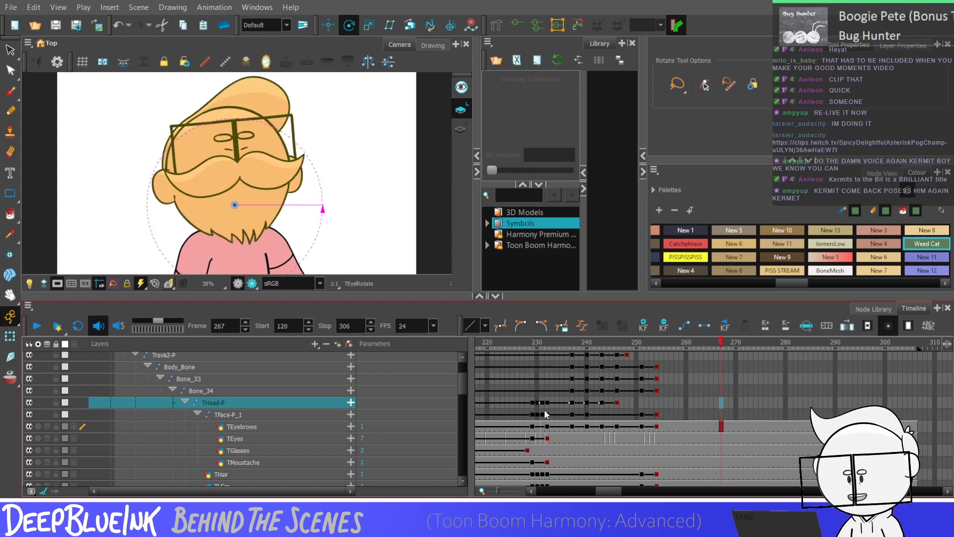
Replay the reaction and upward tilt from frames 243 and 251
click(604, 398)
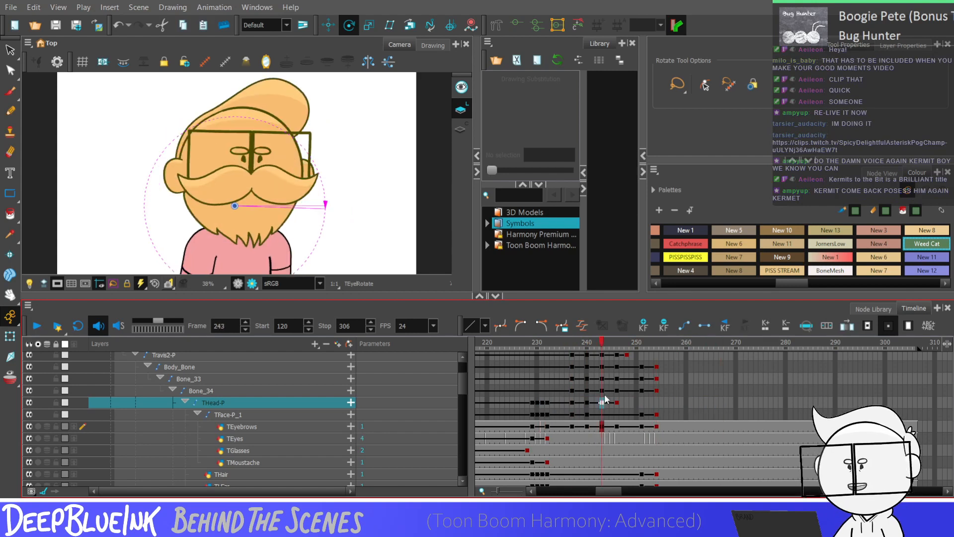
key(Return)
key(Return)
key(Return)
key(Return)
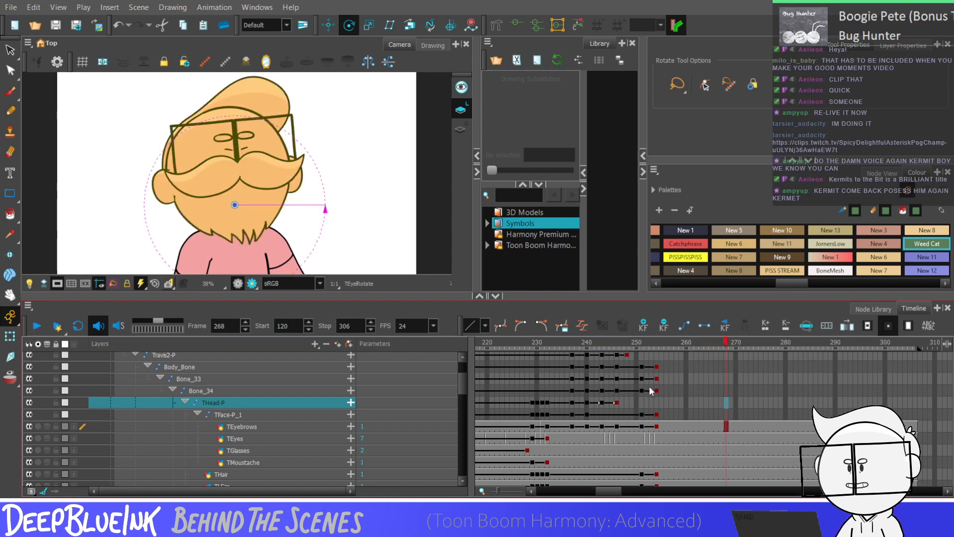
click(642, 357)
key(Return)
key(Return)
Tilt Bone_34 slightly at frame 254 with the Transform tool and select the Body_Bone, Bone_33 and Bone_34 keyframes at frames 251–254
click(655, 378)
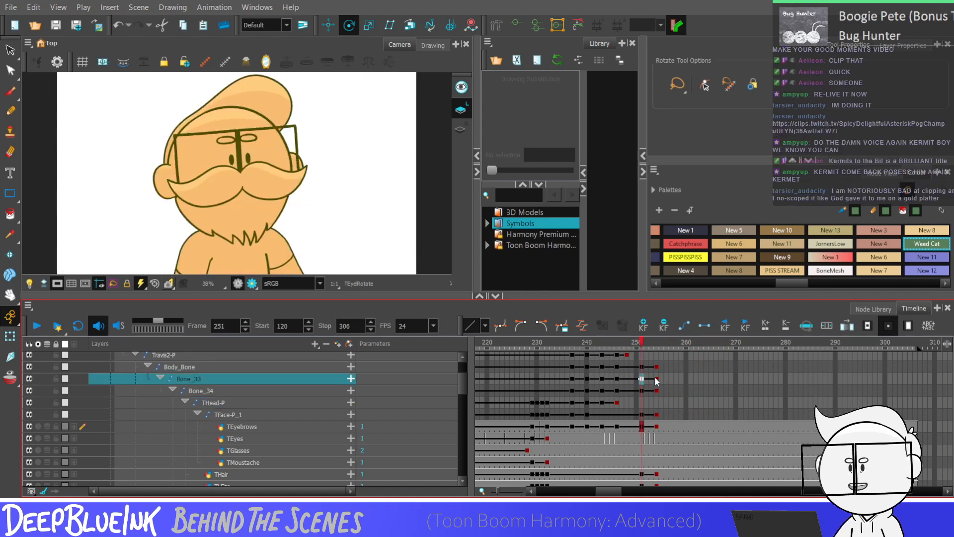
click(17, 334)
key(Escape)
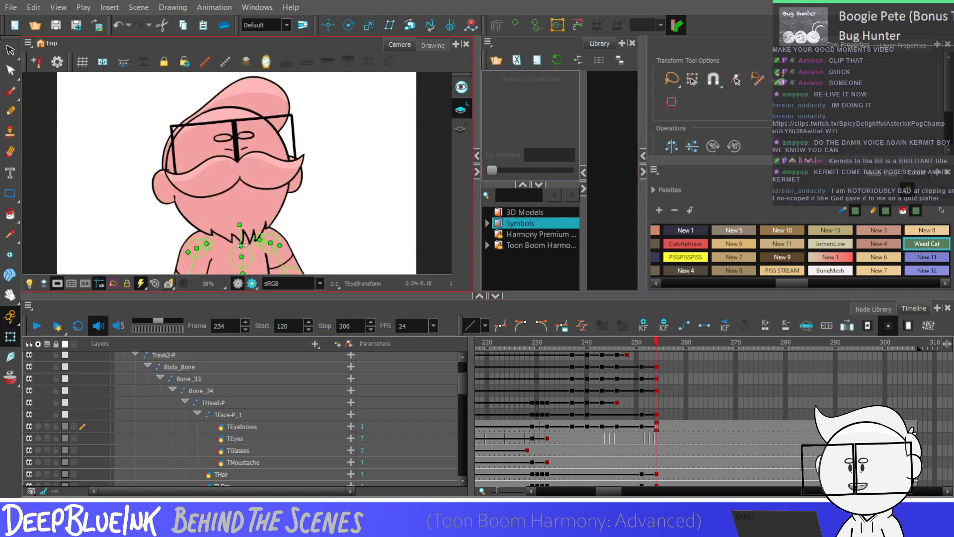
drag(244, 233, 243, 232)
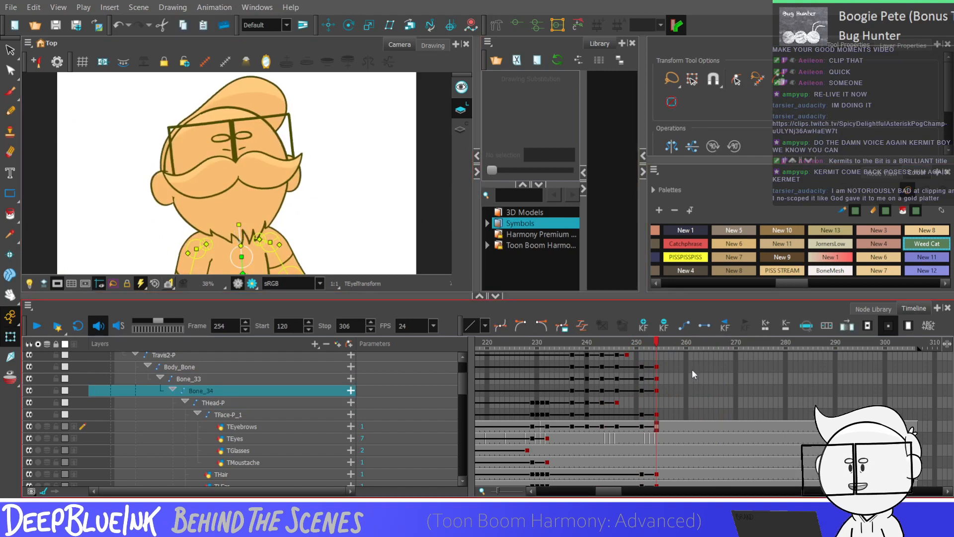
drag(657, 391, 641, 366)
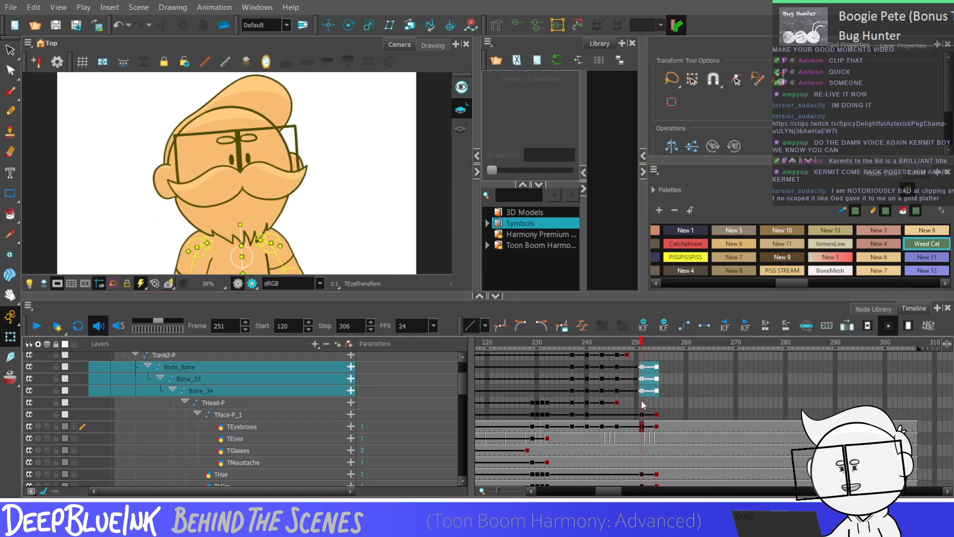
Play the animation from frame 247 to review the adjusted torso tilt
click(620, 404)
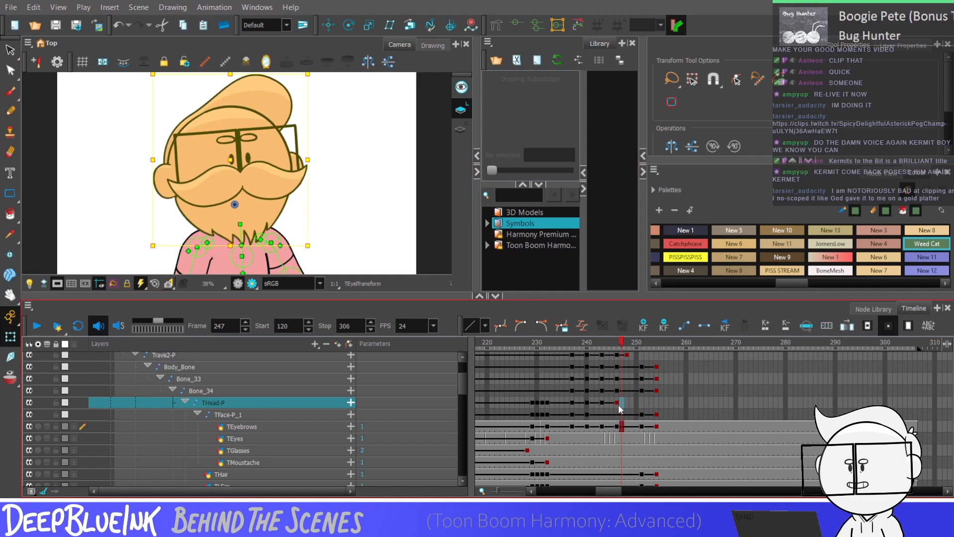
key(shift+Return)
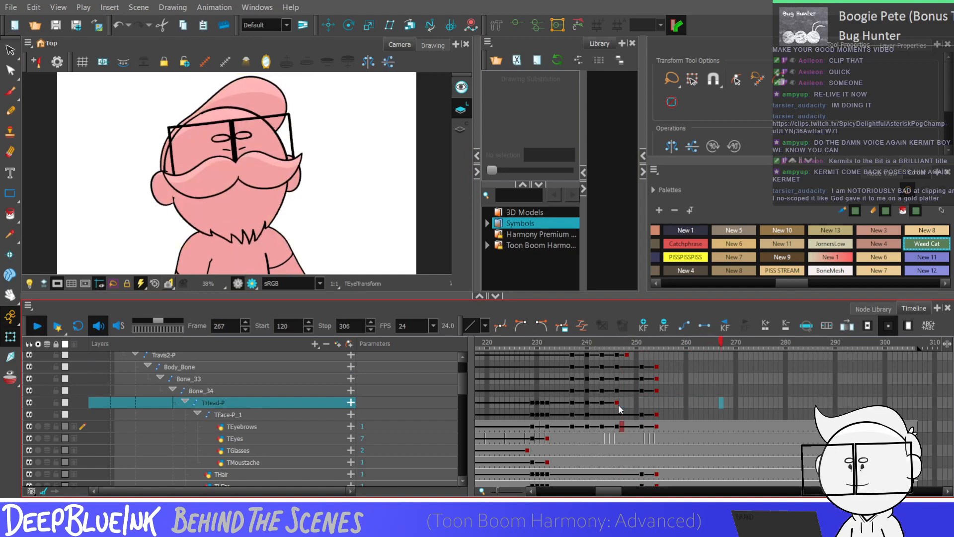
key(shift+Return)
drag(626, 403, 635, 387)
key(shift+Return)
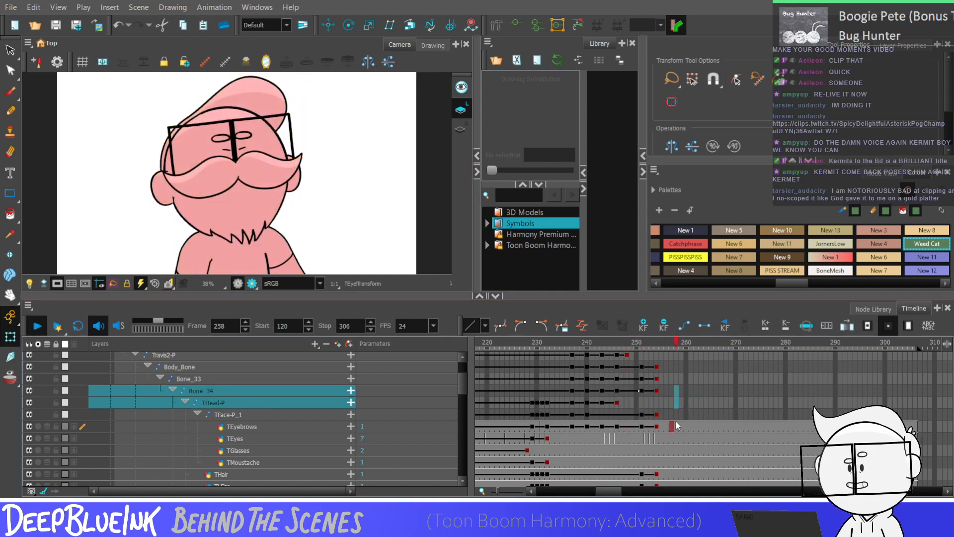
click(672, 426)
key(shift+Return)
Add TEyebrows keyframes at frames 258 and 261 and raise the eyebrows slightly at frame 261 with the Translate tool
click(673, 426)
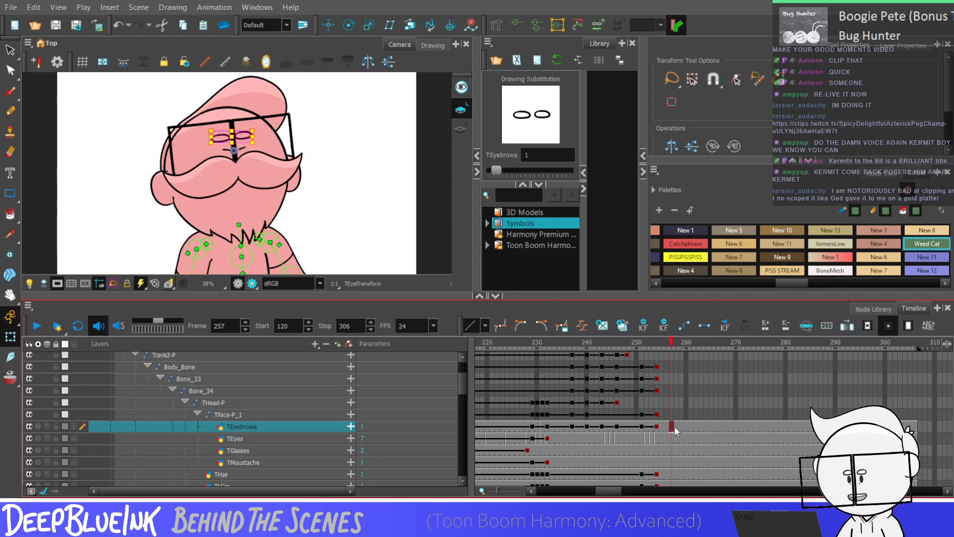
click(675, 425)
key(F6)
click(691, 428)
key(F6)
click(329, 25)
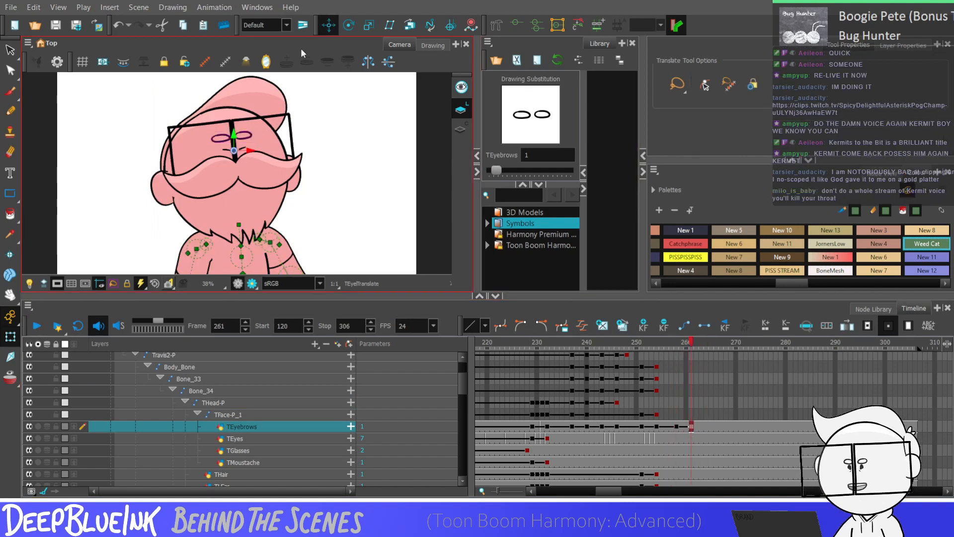
drag(234, 135, 234, 133)
mouse_move(682, 428)
mouse_down()
mouse_move(690, 428)
mouse_move(680, 428)
mouse_up()
Add keyframes to the bones of both arms at frames 258 and 261
drag(675, 463, 676, 483)
key(F6)
click(691, 443)
drag(692, 443, 693, 358)
key(F6)
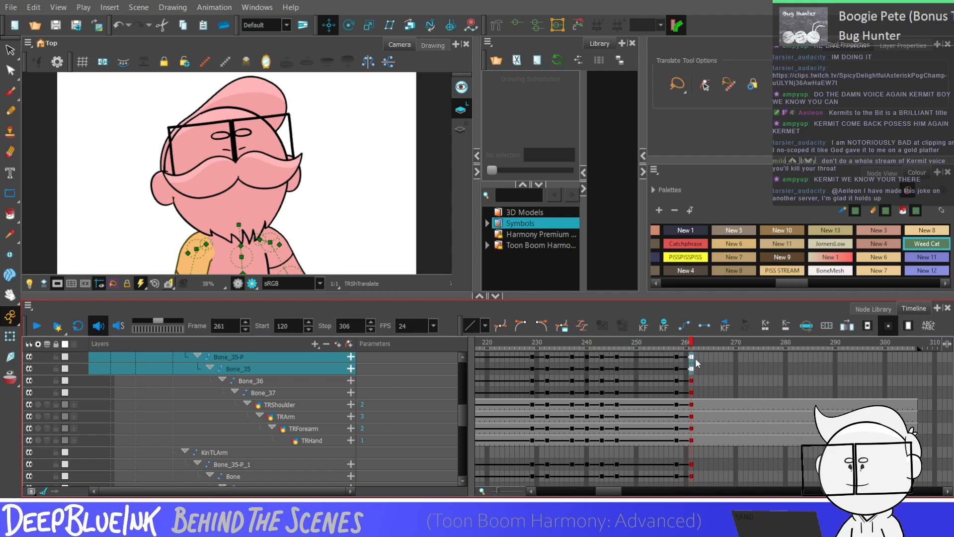
Pose the Bone_35/Bone_36 arm at frame 261 with the Transform tool, bending its forearm up in front of the body
scroll(334, 110, down, 3)
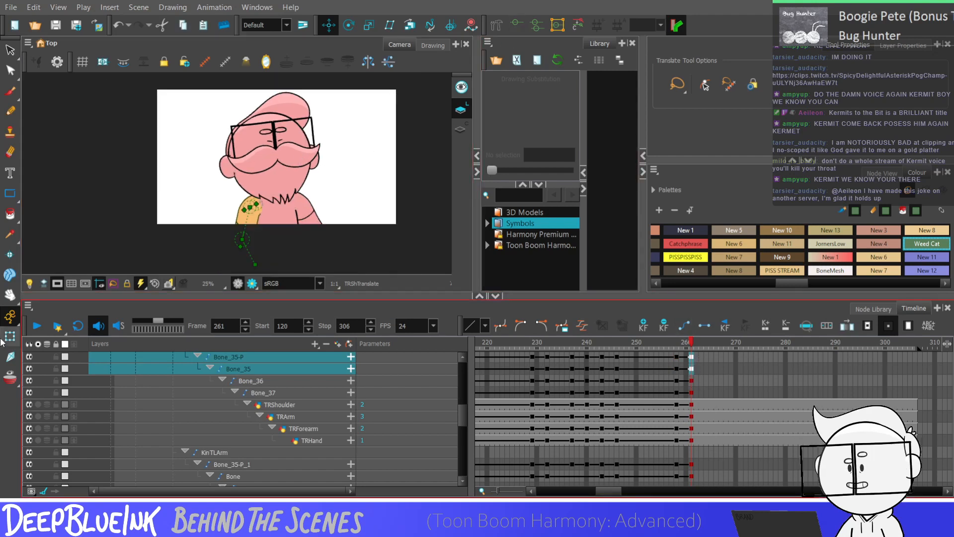
click(9, 336)
scroll(224, 229, up, 3)
scroll(256, 210, up, 1)
click(253, 210)
drag(252, 211, 267, 211)
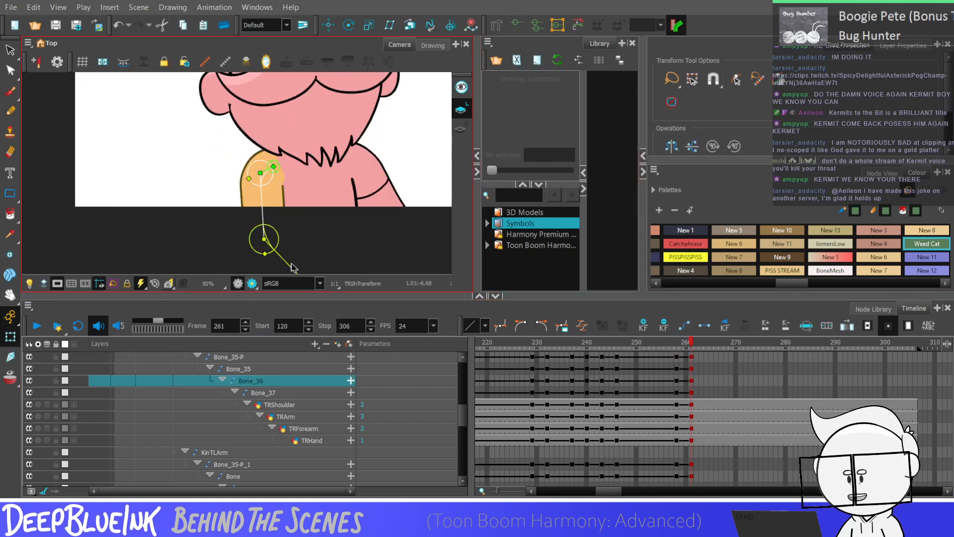
drag(292, 264, 298, 231)
Pose the Bone_38/Bone_39 arm at frame 261, raising its forearm outward and pulling the upper arm closer to the body
click(390, 189)
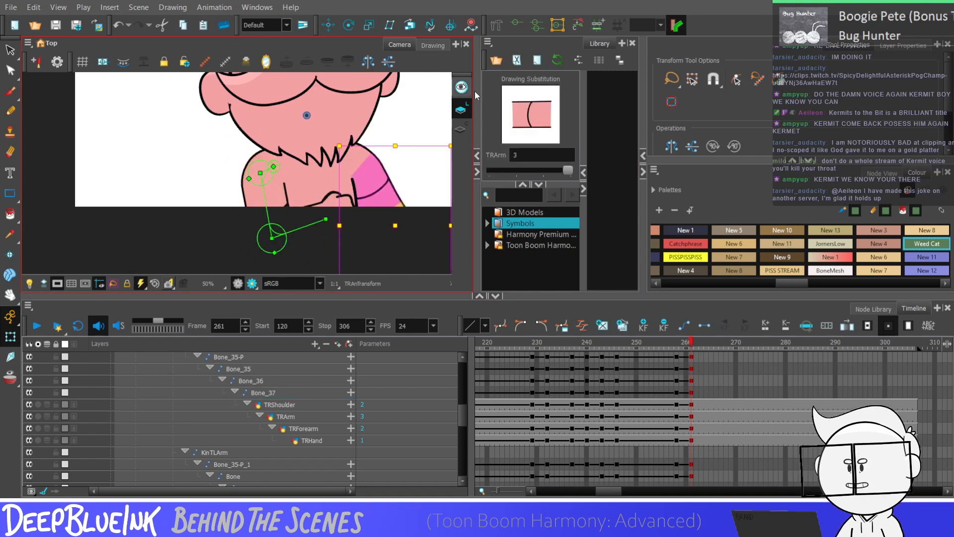
click(517, 23)
scroll(403, 227, up, 1)
drag(403, 239, 412, 189)
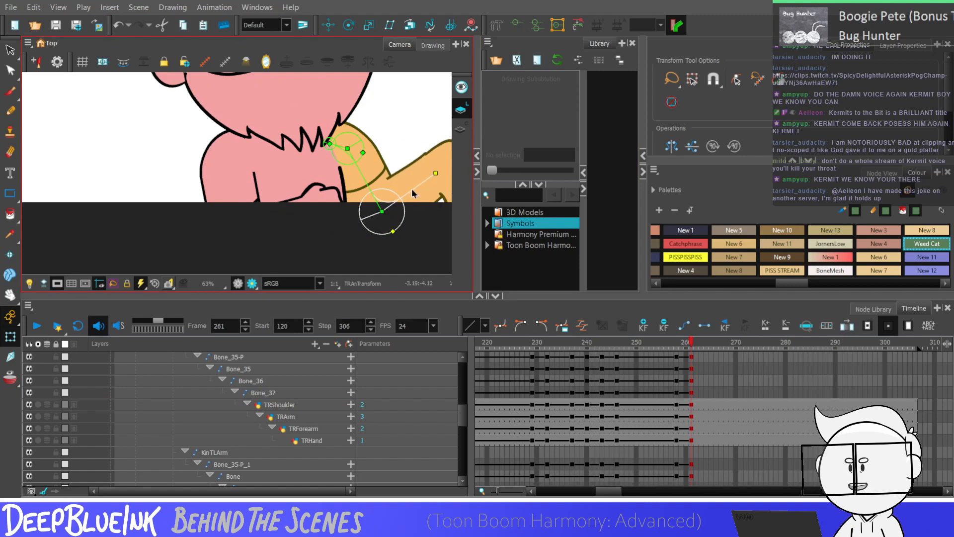
scroll(247, 236, down, 1)
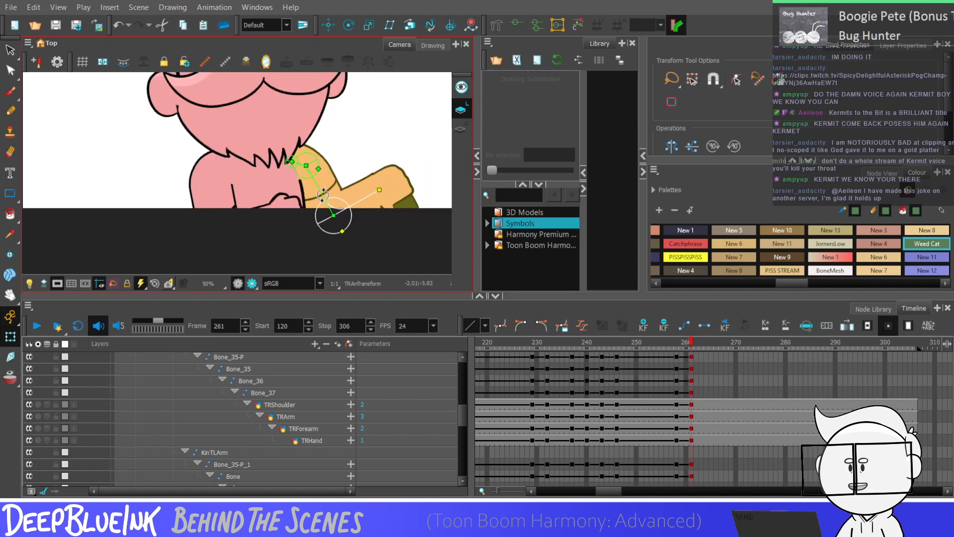
drag(323, 195, 366, 219)
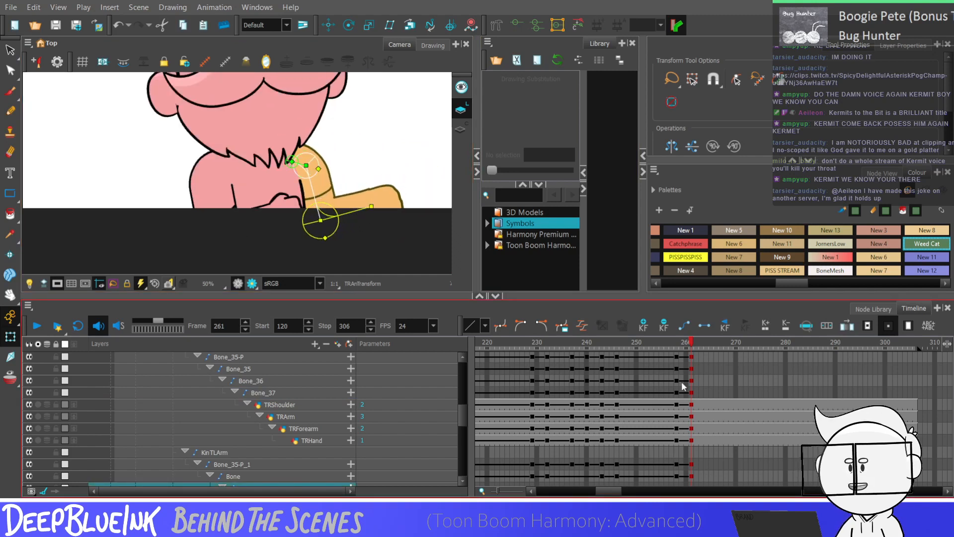
Select the arm bone keyframes at frames 258–261, narrowing the selection to the KinTLArm bones down to Bone_39
mouse_move(682, 357)
mouse_down()
mouse_move(685, 380)
mouse_move(682, 369)
mouse_up()
drag(677, 357, 691, 497)
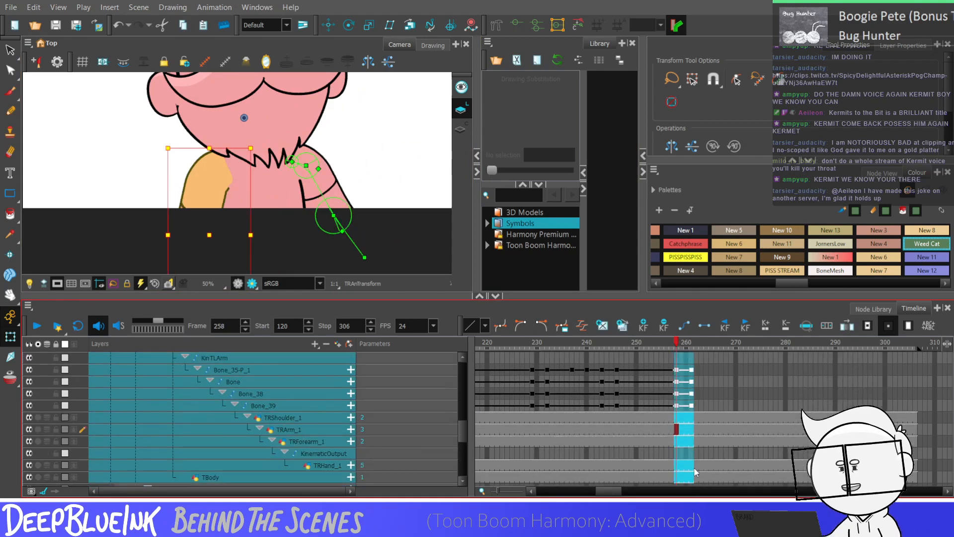
click(678, 405)
drag(679, 405, 679, 358)
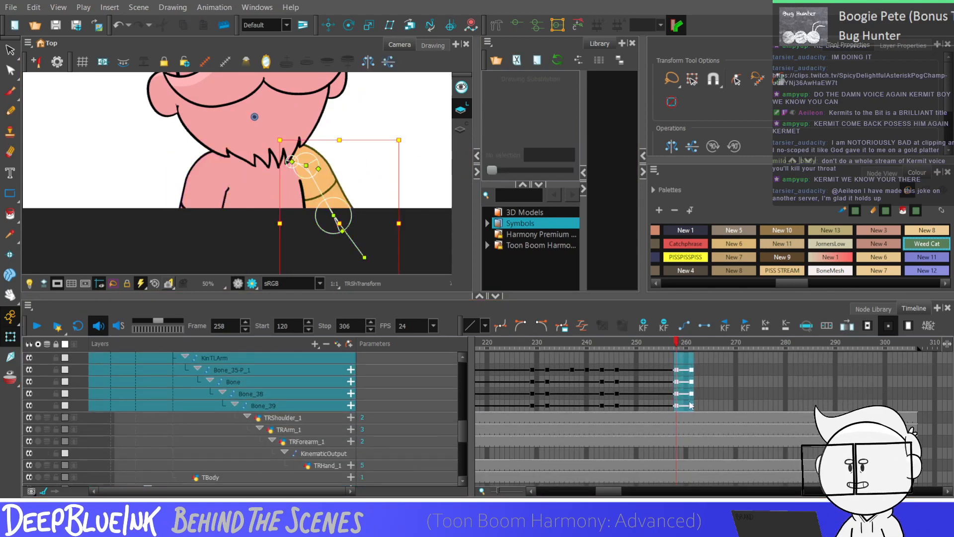
Swap the TRHand_1 drawing at frame 260 to fist drawing 3
click(679, 453)
click(686, 466)
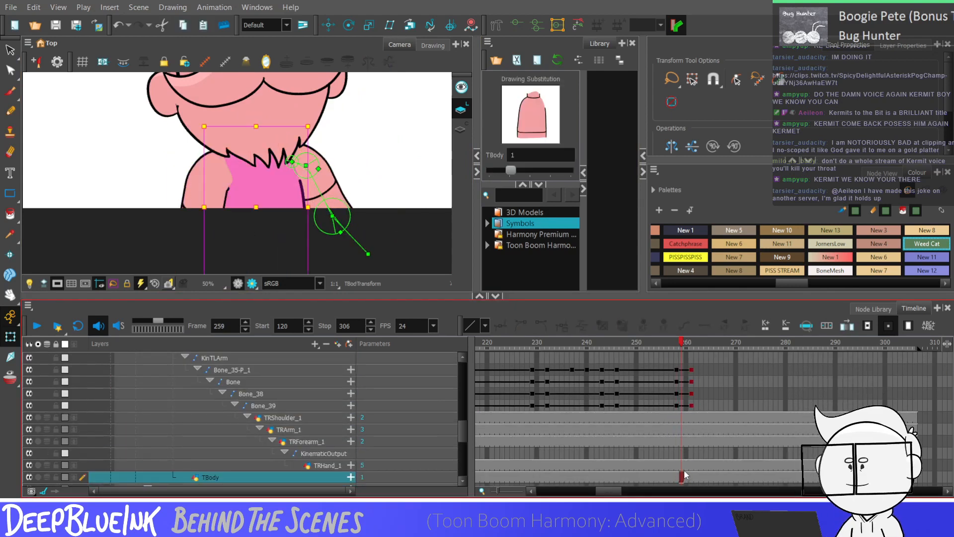
key(minus)
key(minus)
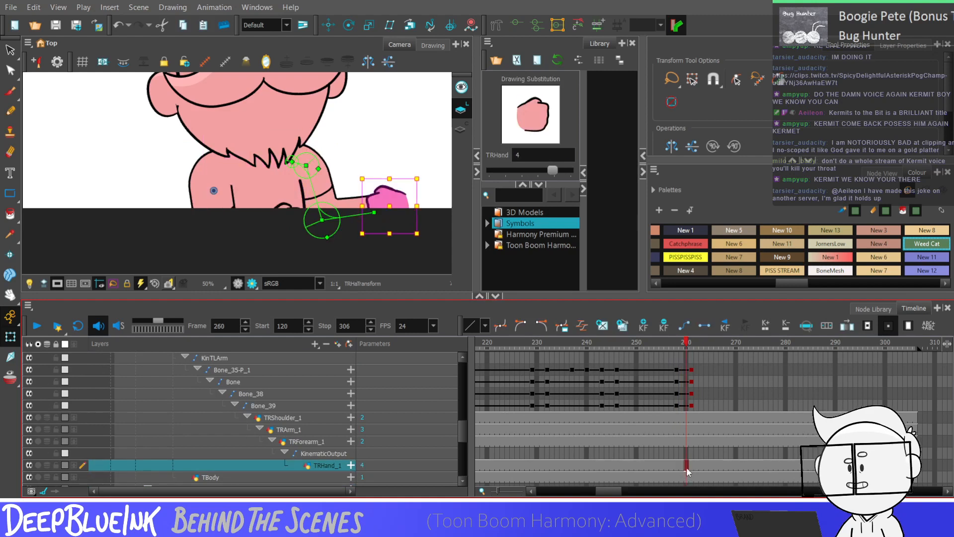
key(period)
key(period)
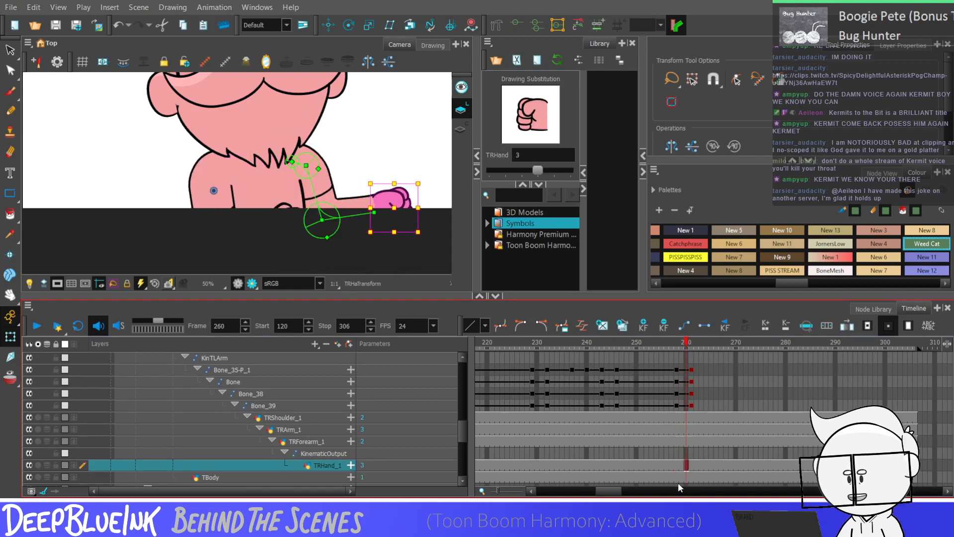
key(comma)
key(comma)
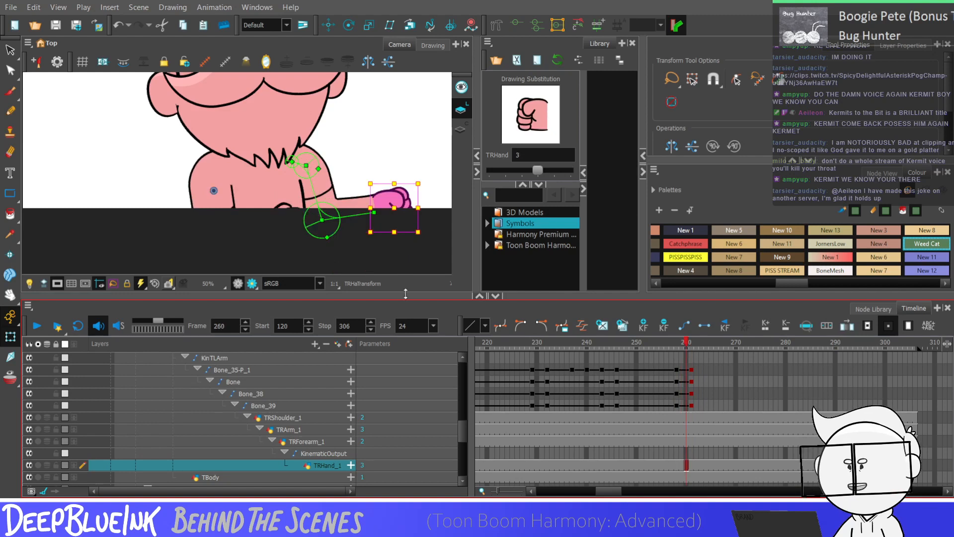
Select the fist artwork with the Select tool and put TRHand_1 on drawing 6 at frame 260
key(alt+s)
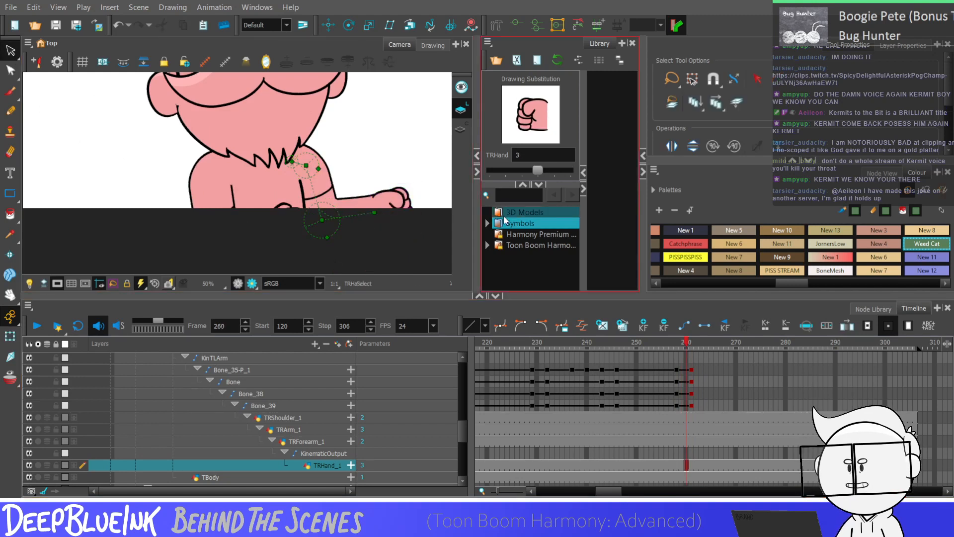
click(392, 206)
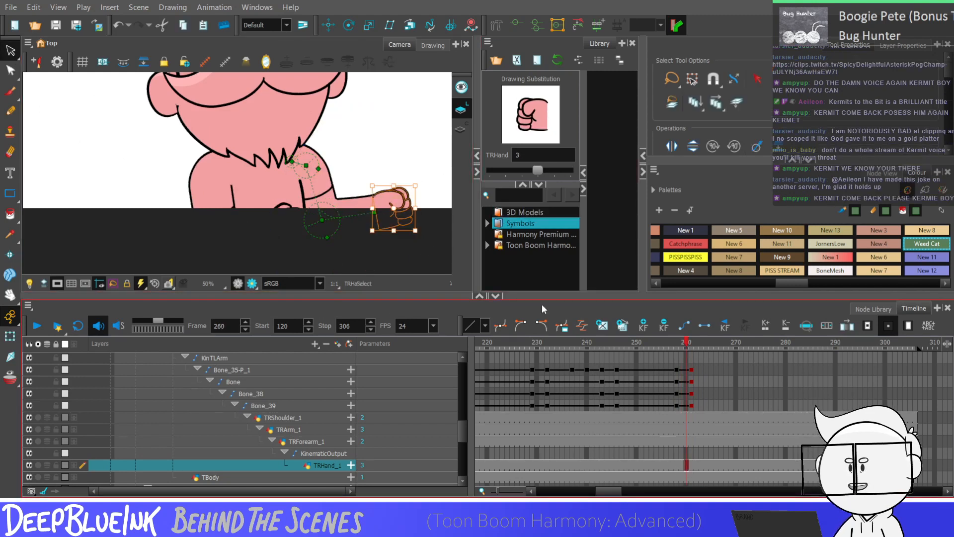
click(141, 190)
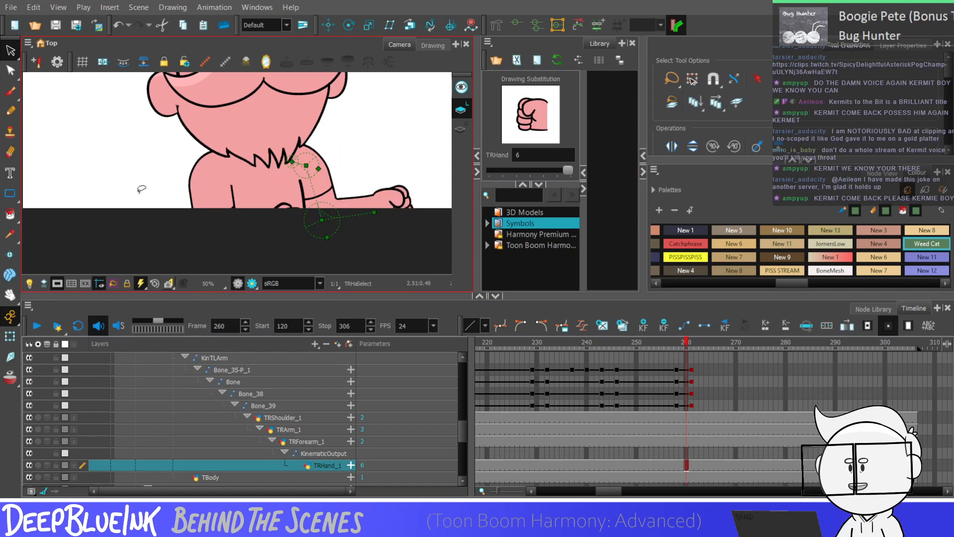
Play the animation from frame 246 to review the new arm poses
click(626, 405)
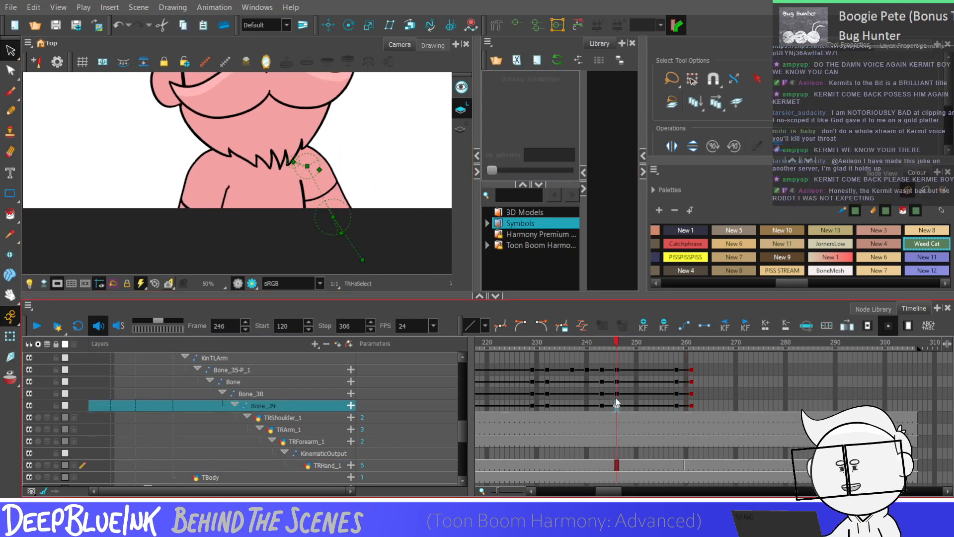
key(Return)
key(Return)
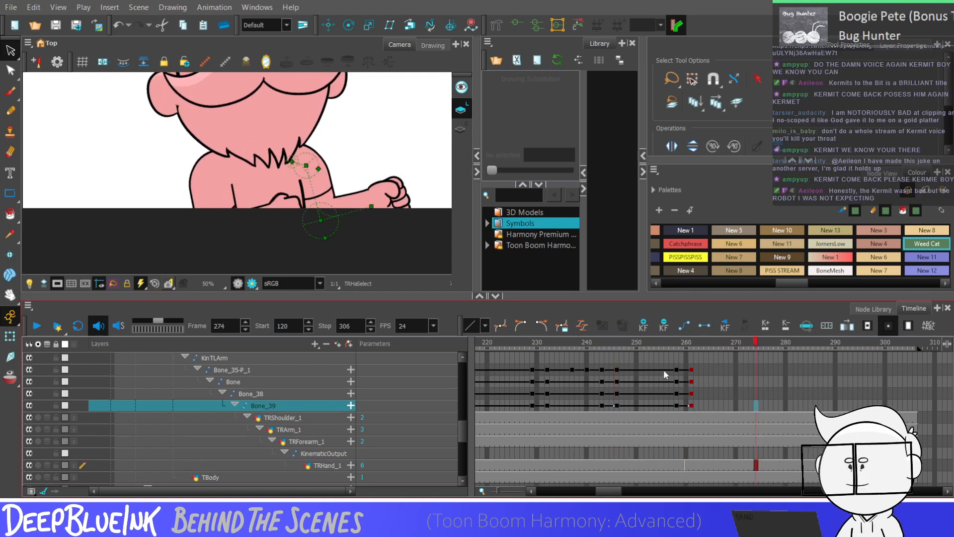
Select the arm layer keyframes and then the TEyebrows keyframes at frames 258–261
click(673, 392)
drag(461, 433, 461, 408)
drag(676, 426, 689, 460)
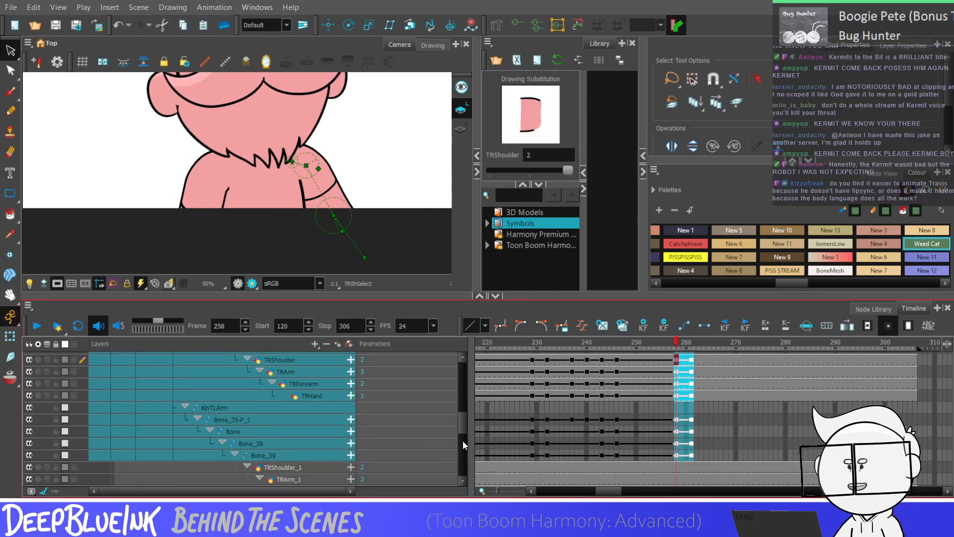
drag(463, 425, 464, 397)
scroll(489, 396, up, 3)
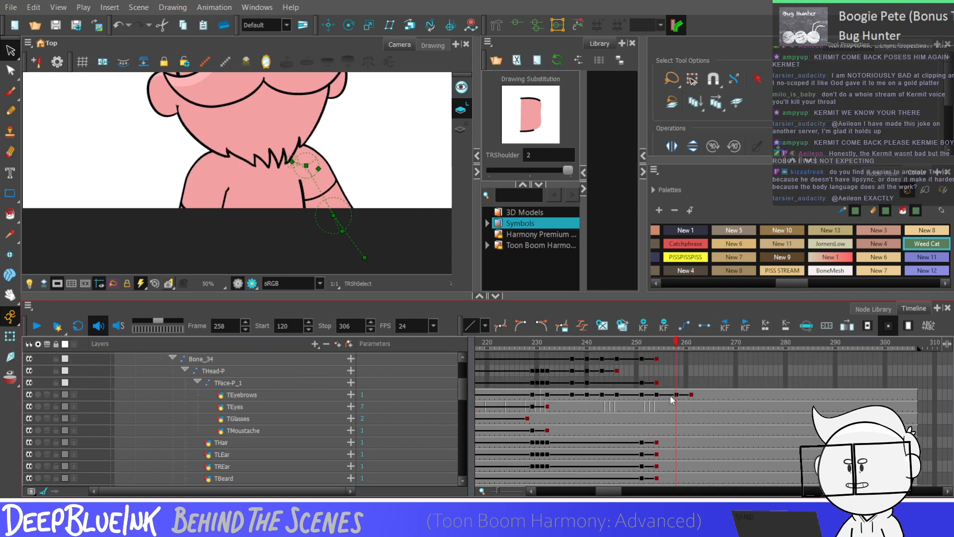
drag(673, 400, 692, 402)
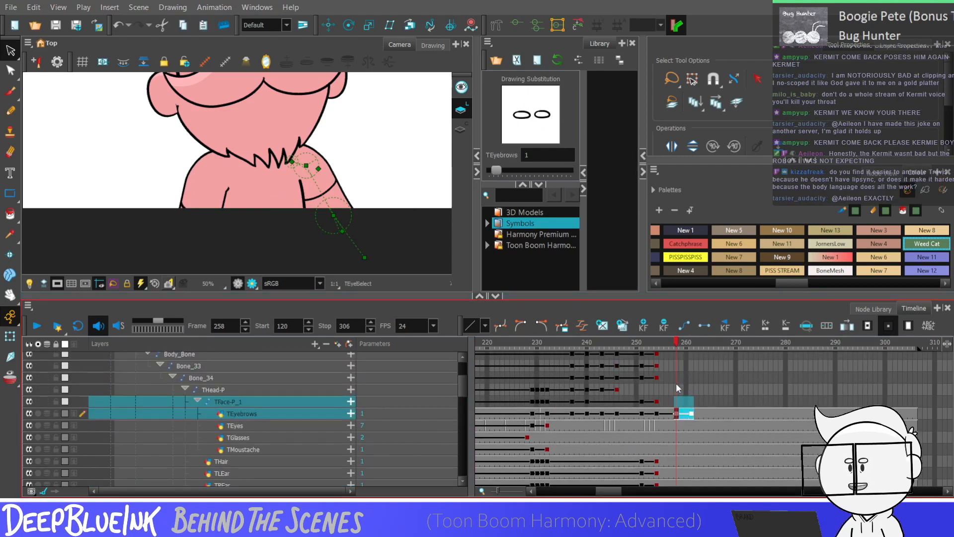
Add keyframes on Body_Bone, Bone_33 and Bone_34 at frames 258 and 261 after comparing the preceding poses
mouse_move(676, 382)
mouse_down()
mouse_move(677, 348)
mouse_move(676, 393)
mouse_up()
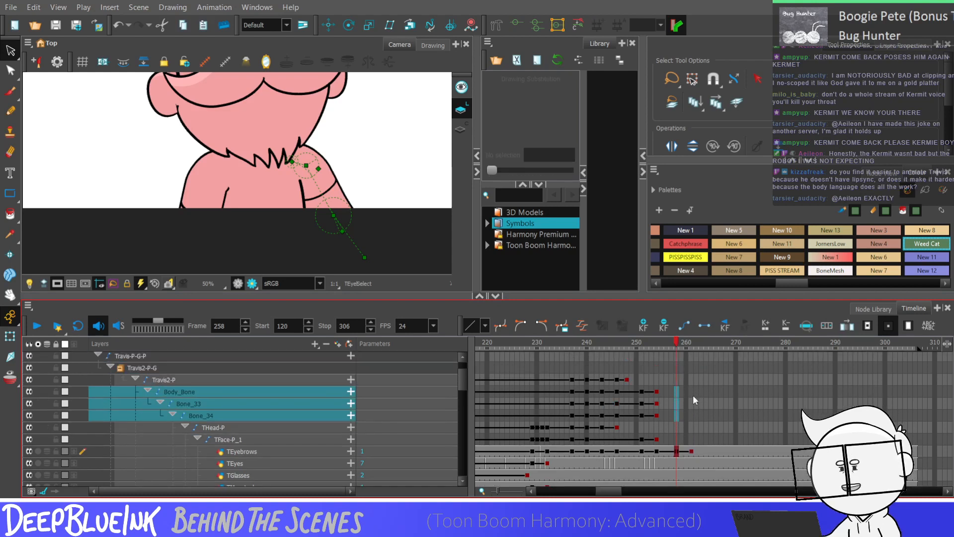
key(Left)
key(Left)
key(Left)
key(Left)
key(Left)
key(Left)
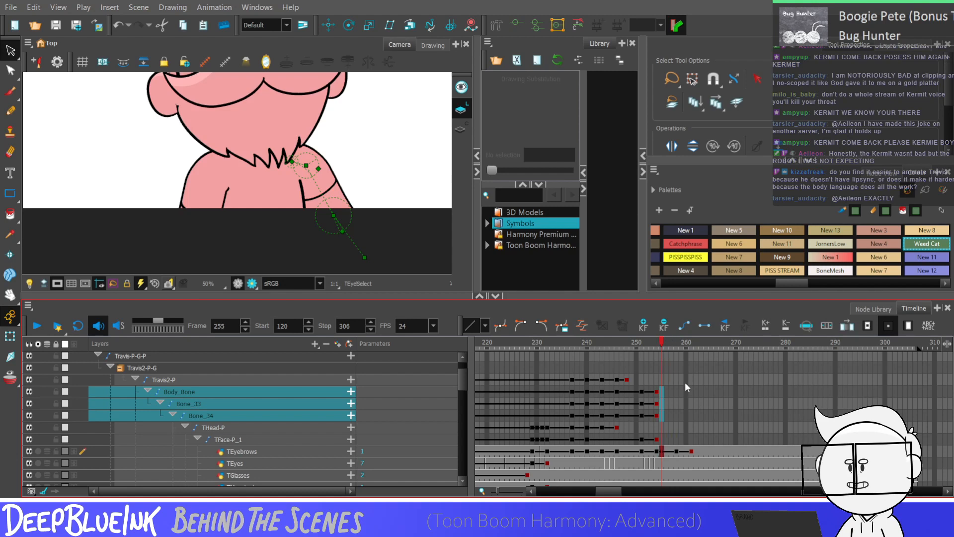
key(Right)
key(Right)
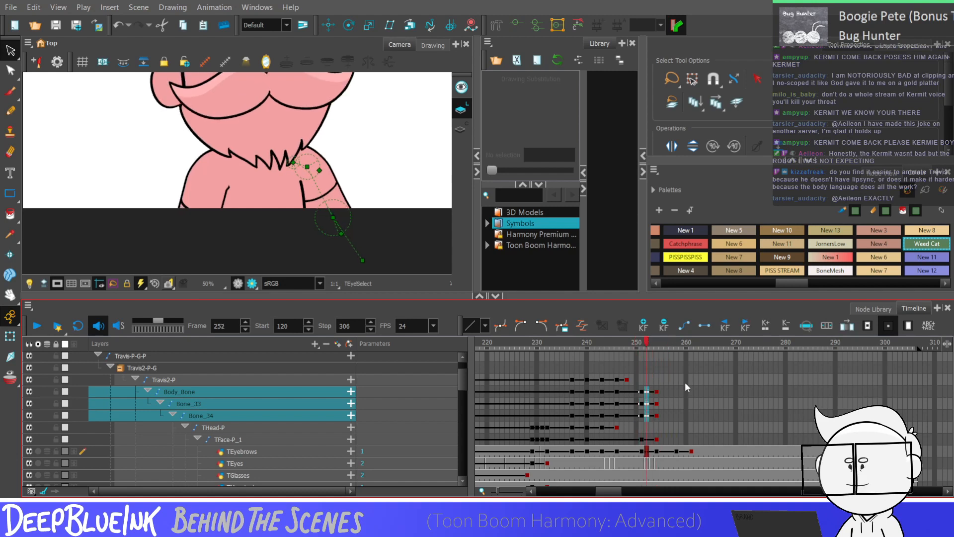
key(Right)
key(Right)
key(Right)
key(Right)
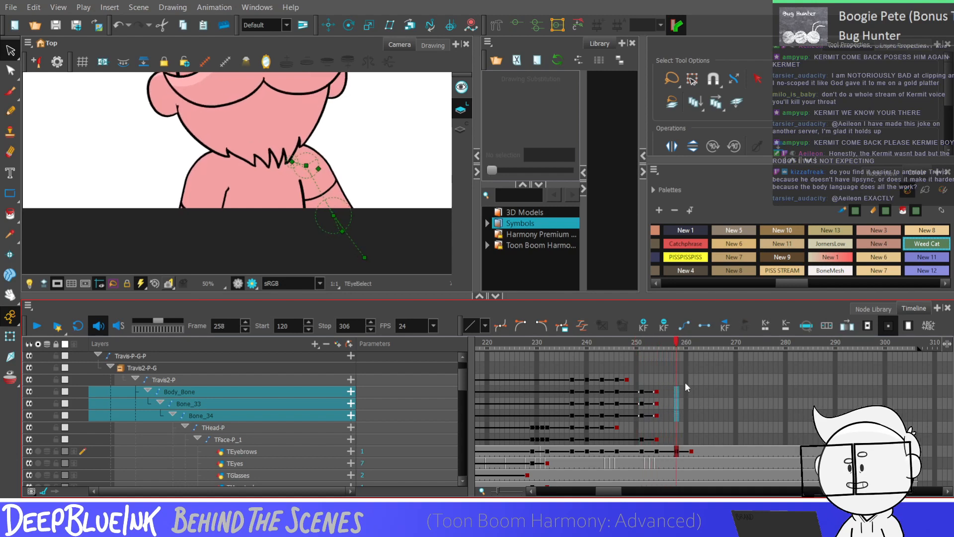
key(Right)
key(Right)
key(Right)
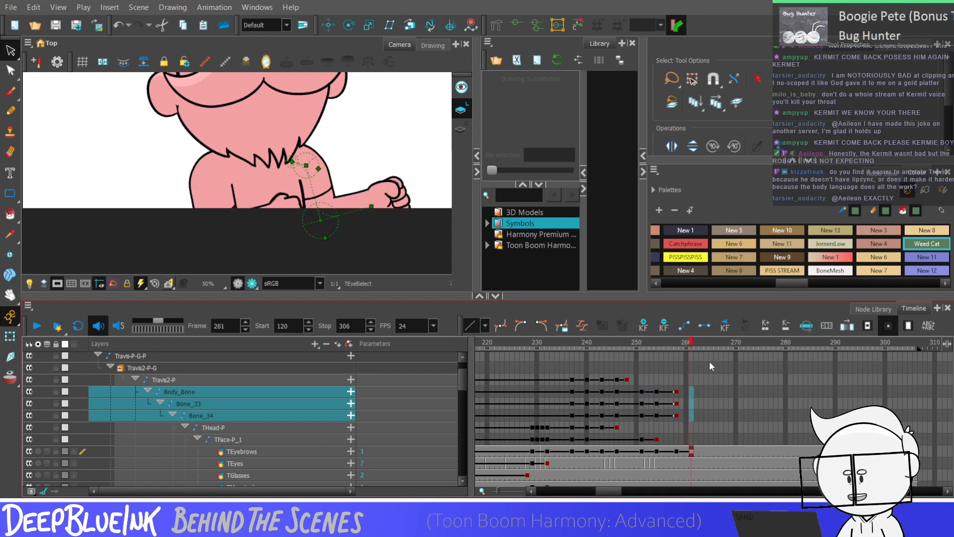
Play the animation from frame 246 to review the arm raise with the new body keyframes
key(Return)
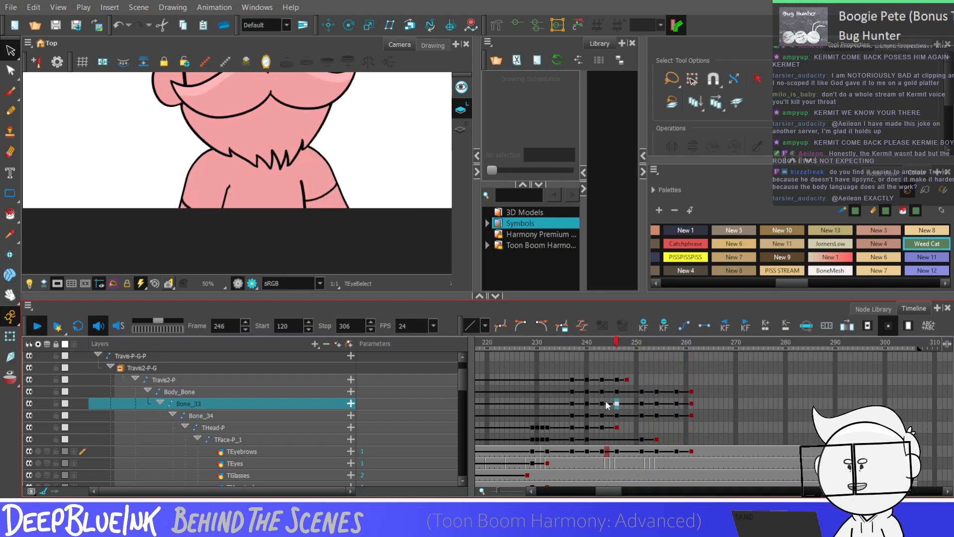
key(Return)
click(639, 425)
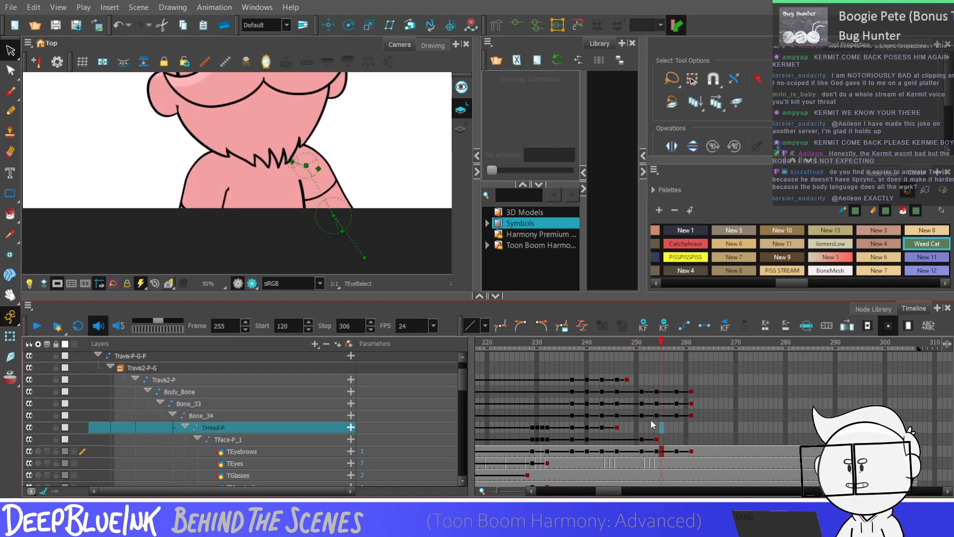
click(686, 426)
click(676, 415)
With the Transform tool, select the arm keyframes and then the Body_Bone to TEyebrows keyframes at frames 258–261
mouse_move(676, 464)
mouse_down()
mouse_move(676, 484)
mouse_move(675, 437)
mouse_move(692, 485)
mouse_move(691, 470)
mouse_up()
key(shift+t)
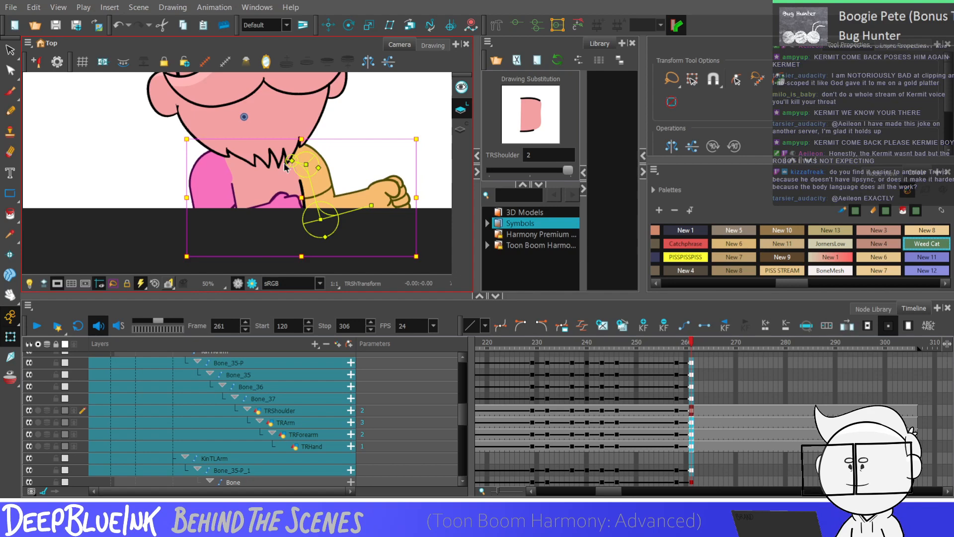
drag(462, 416, 462, 392)
mouse_move(677, 372)
mouse_down()
mouse_move(686, 349)
mouse_move(691, 370)
mouse_up()
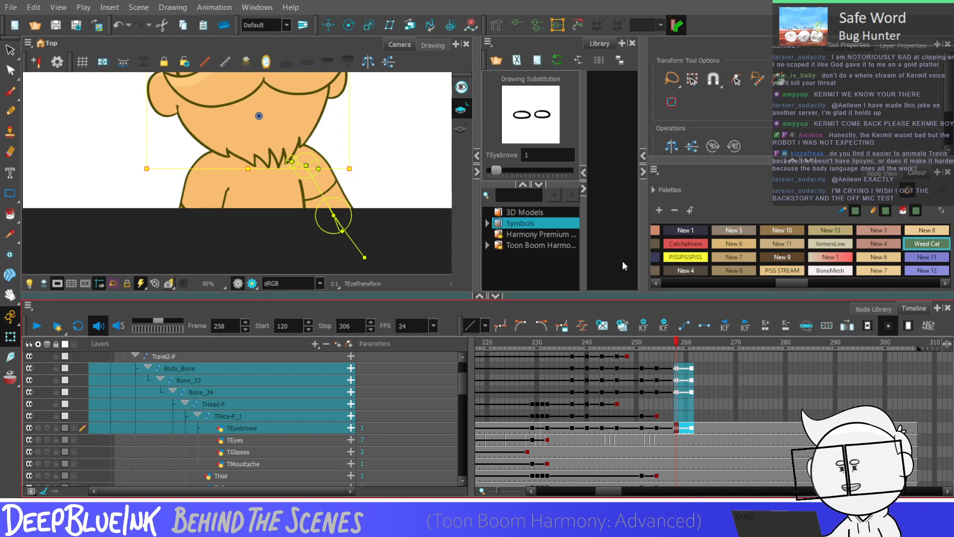
key(shift+m)
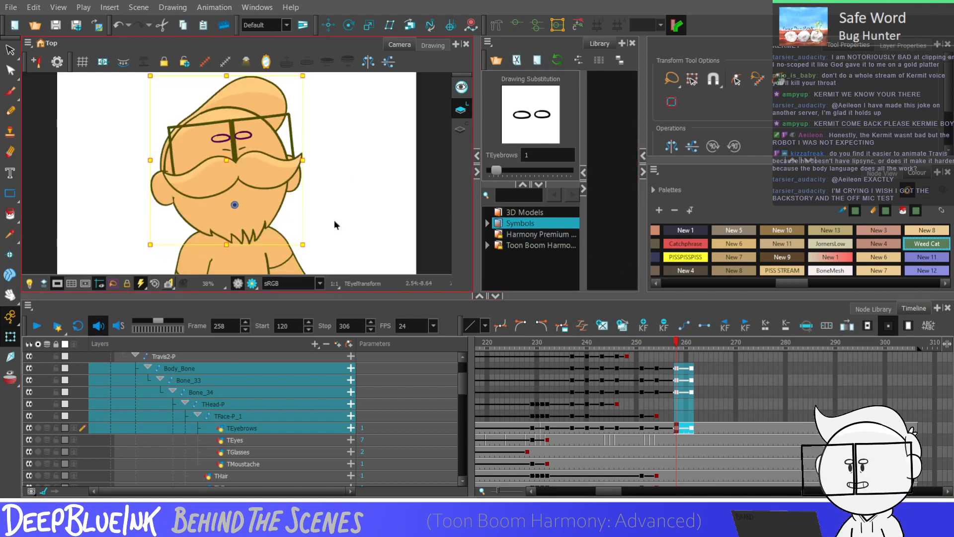
click(410, 181)
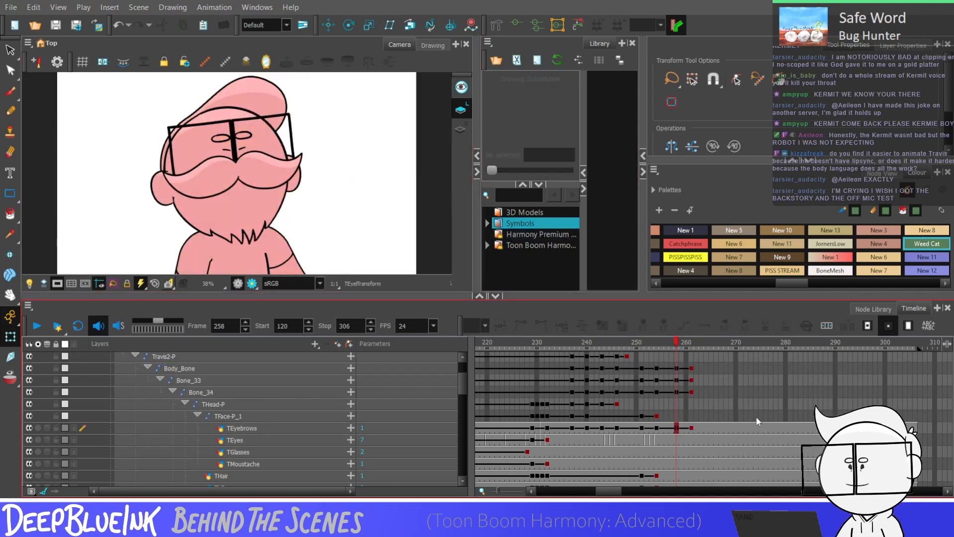
Step back and forth through frames 252–261 on Bone_33 to examine the body's motion into the arm raise
click(677, 391)
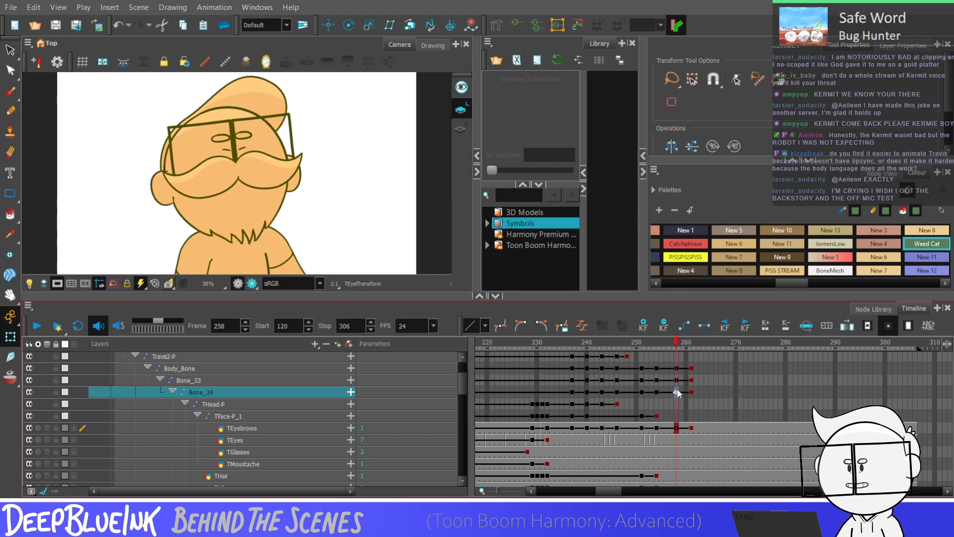
click(677, 380)
key(period)
key(period)
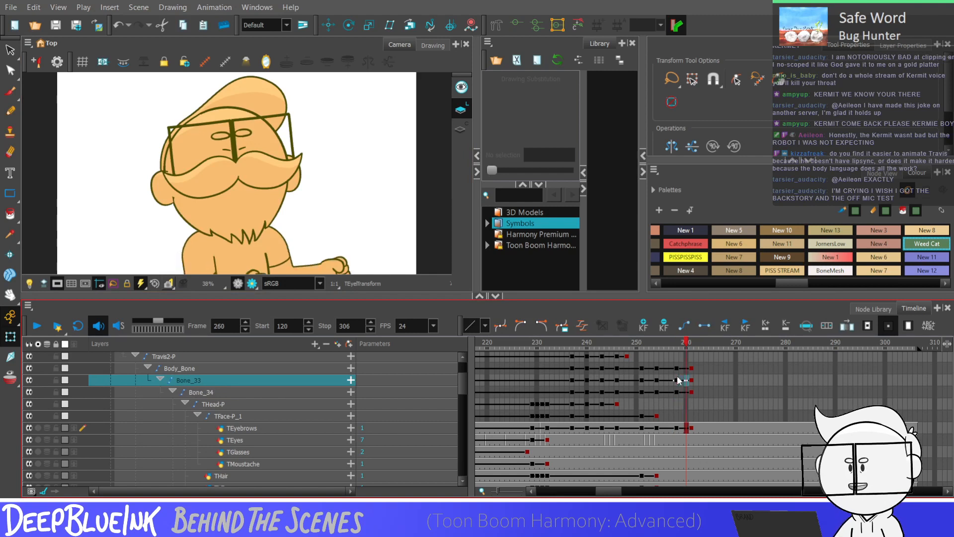
key(comma)
key(comma)
key(comma)
key(comma)
key(comma)
key(comma)
key(comma)
key(comma)
key(comma)
key(comma)
key(comma)
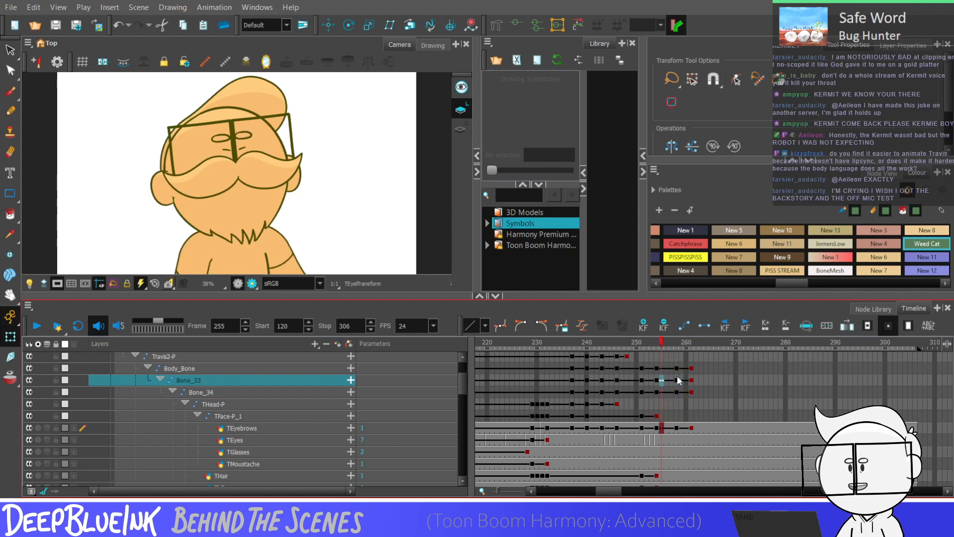
key(period)
key(period)
key(period)
key(period)
key(period)
key(period)
key(period)
key(period)
key(period)
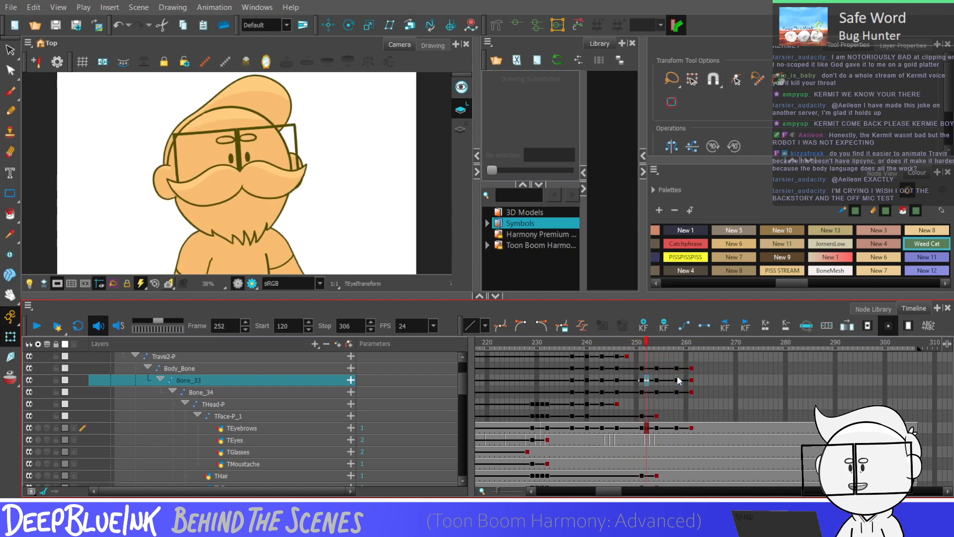
key(period)
key(period)
key(period)
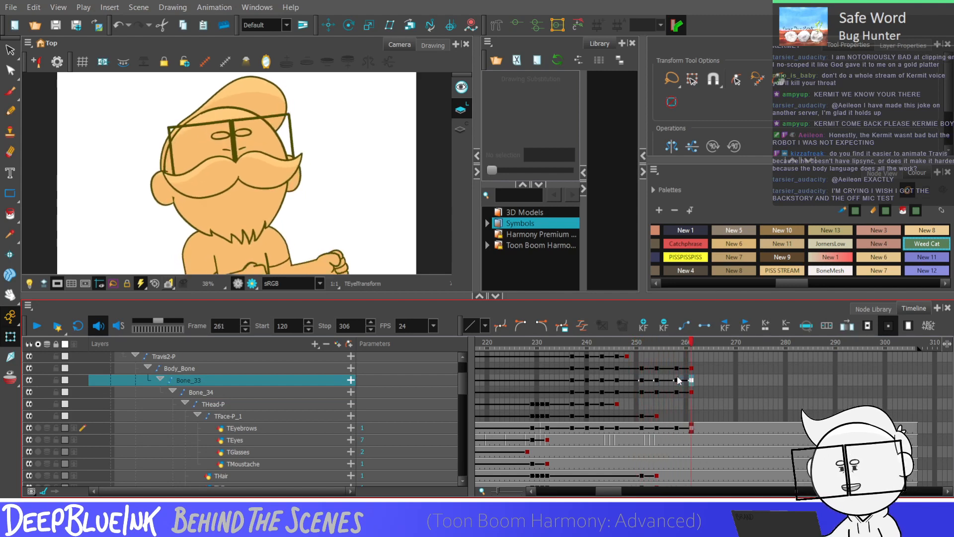
key(comma)
key(comma)
key(comma)
Solo the TMoustache layer and play the scene from frame 120 to check its movement
click(552, 464)
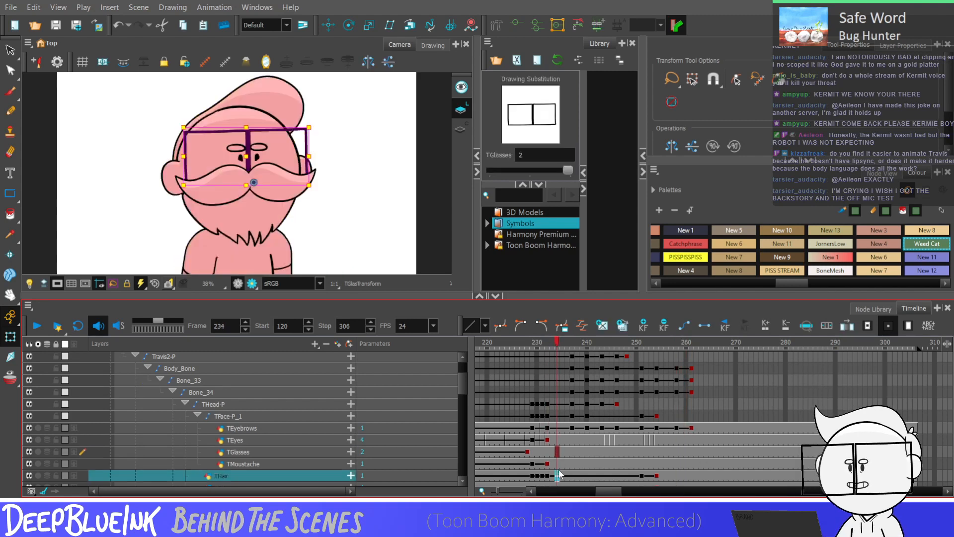
click(38, 464)
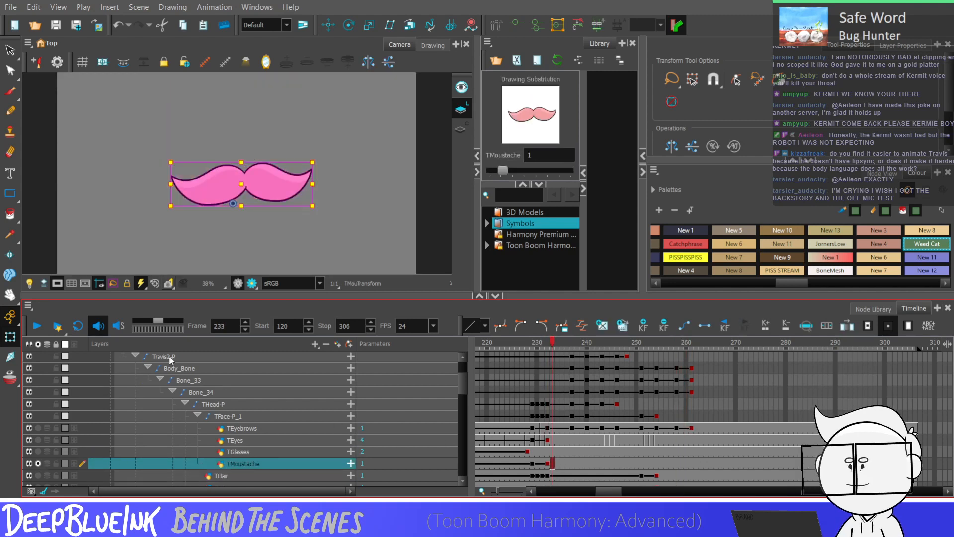
key(shift+comma)
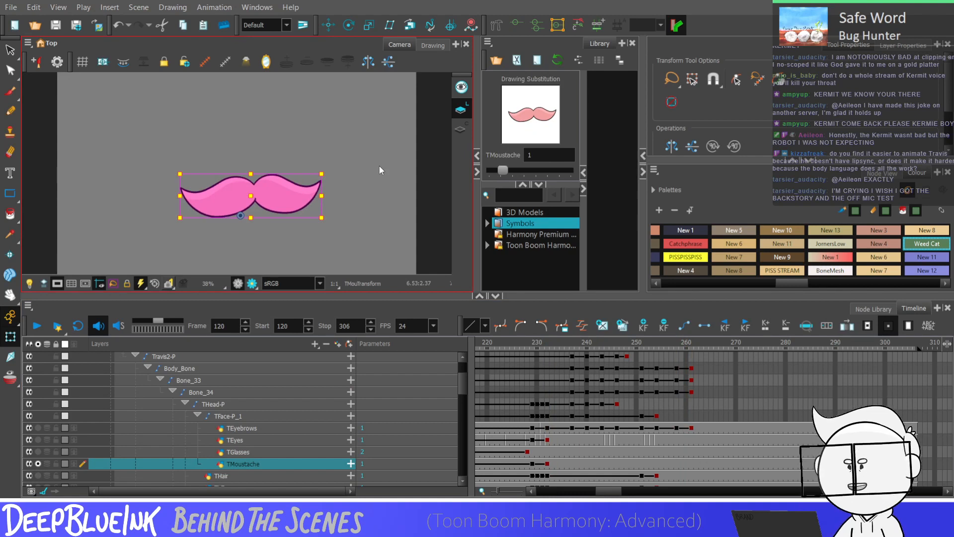
key(Return)
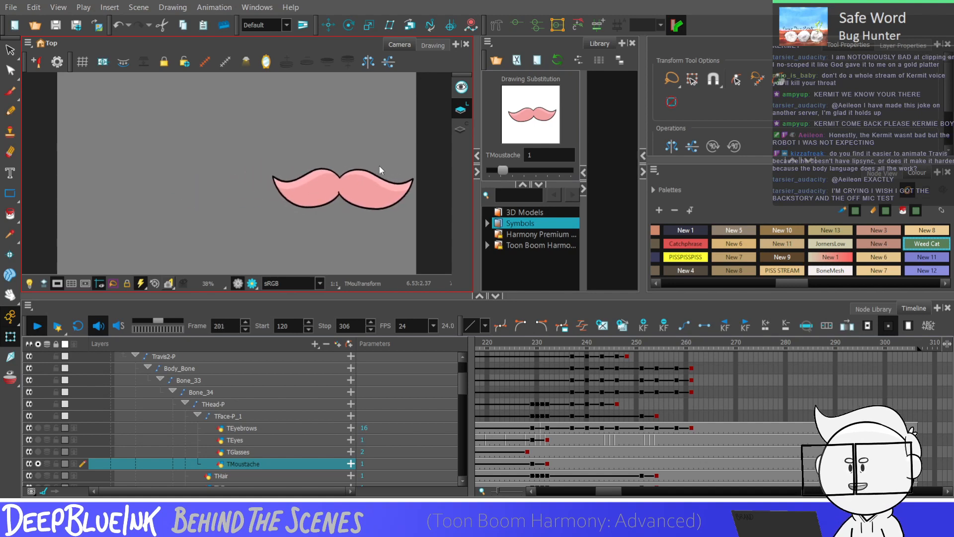
key(Return)
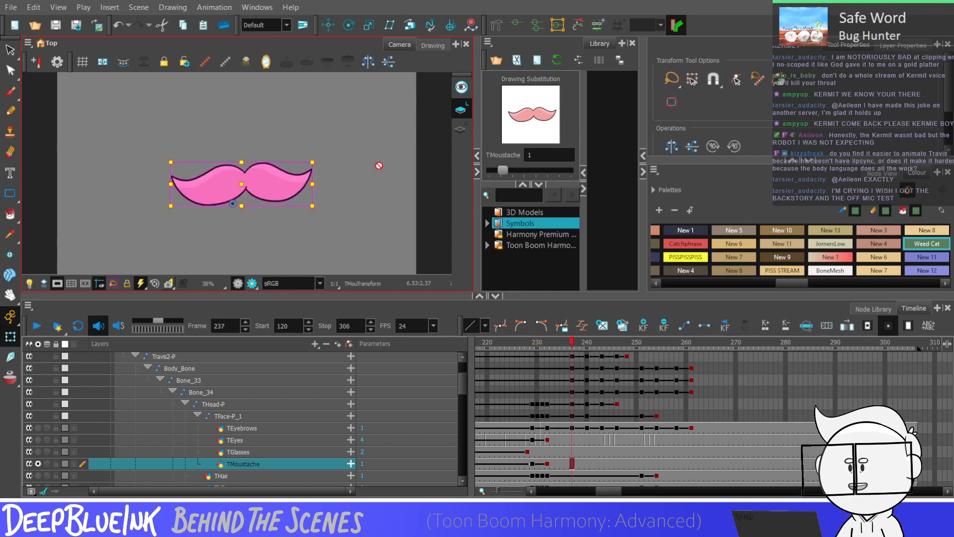
Working forward from frame 229, swap TMoustache to drawing 3 at frame 231 and drawing 2 at frame 232
key(comma)
key(comma)
key(comma)
key(comma)
key(comma)
key(comma)
key(comma)
key(comma)
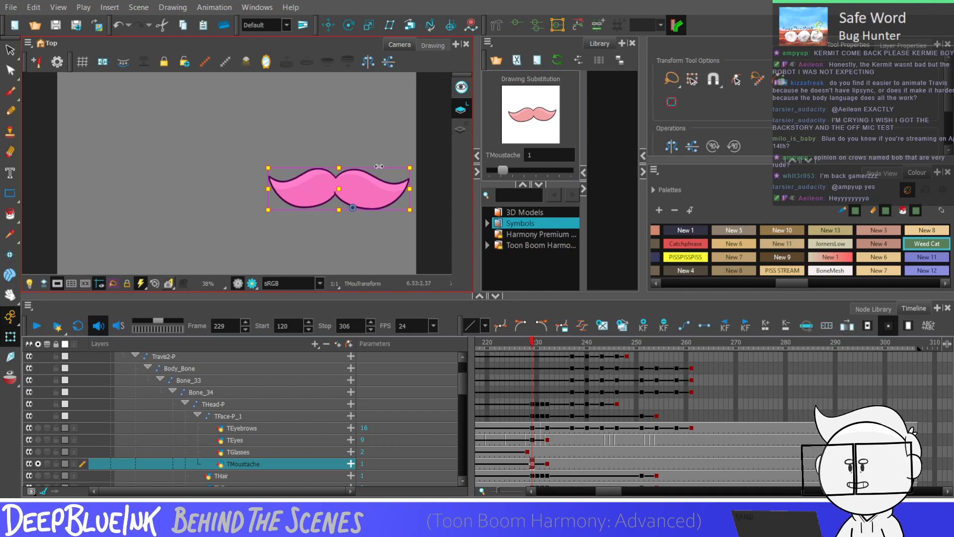
click(531, 439)
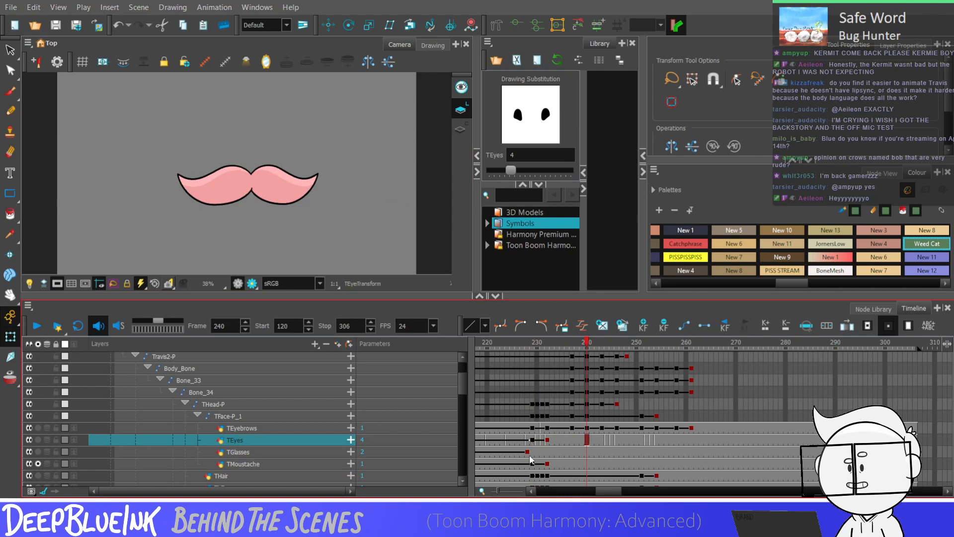
click(531, 452)
click(535, 461)
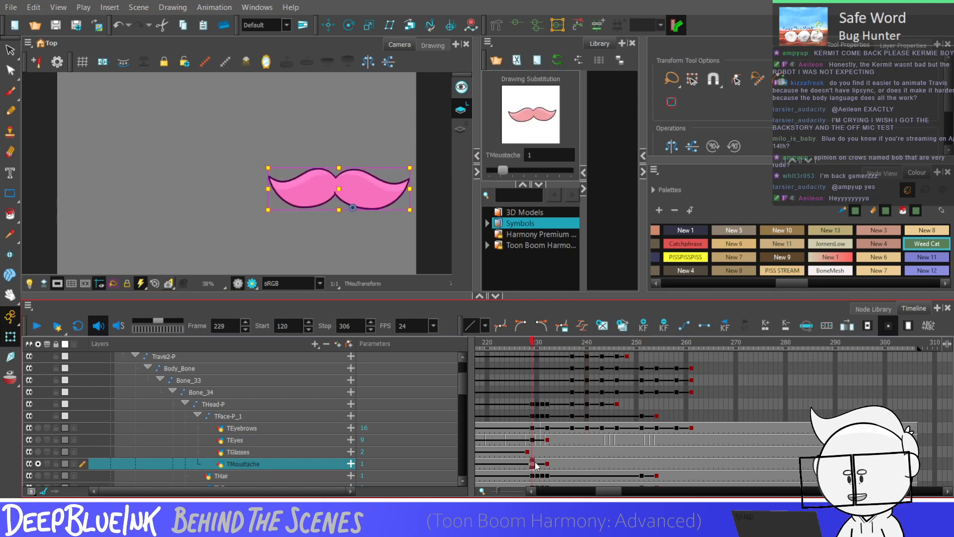
key(period)
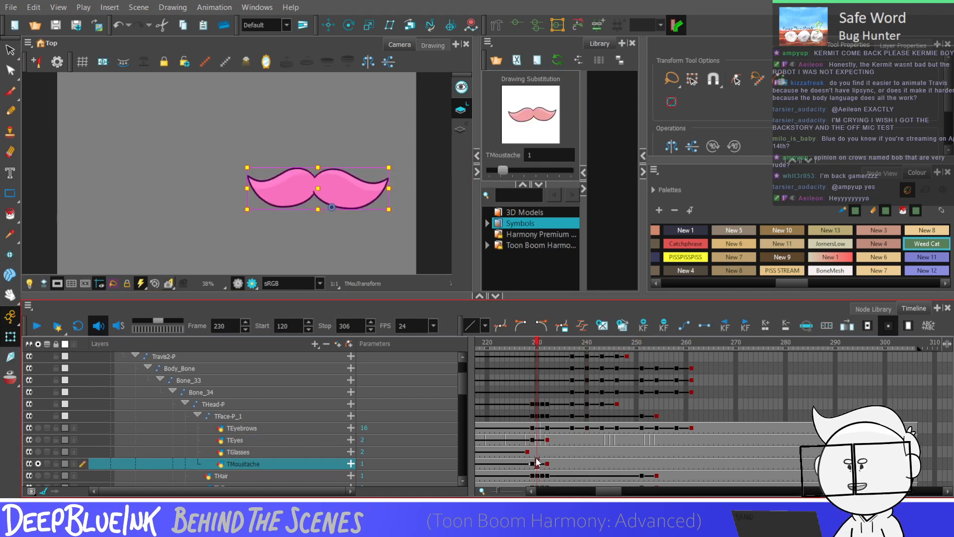
key(period)
key(period)
key(period)
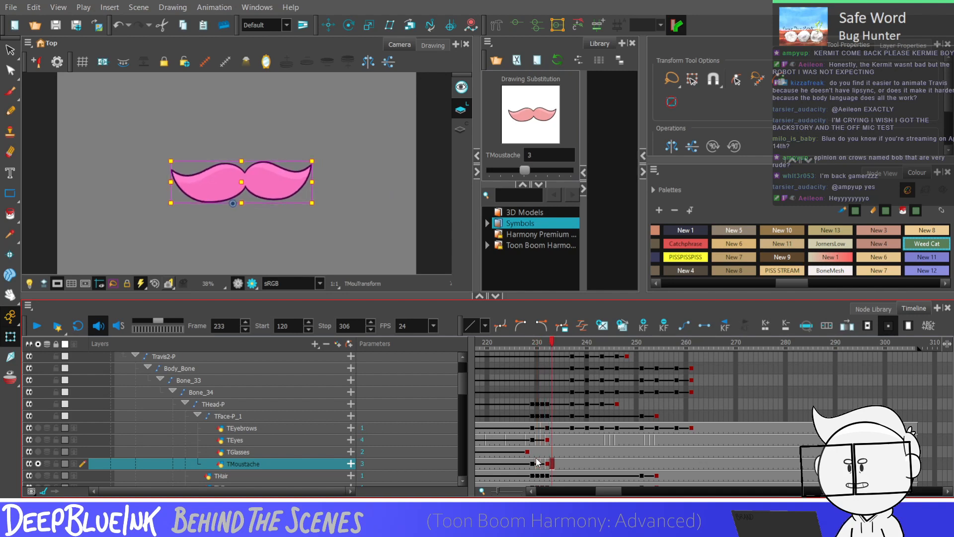
key(comma)
key(comma)
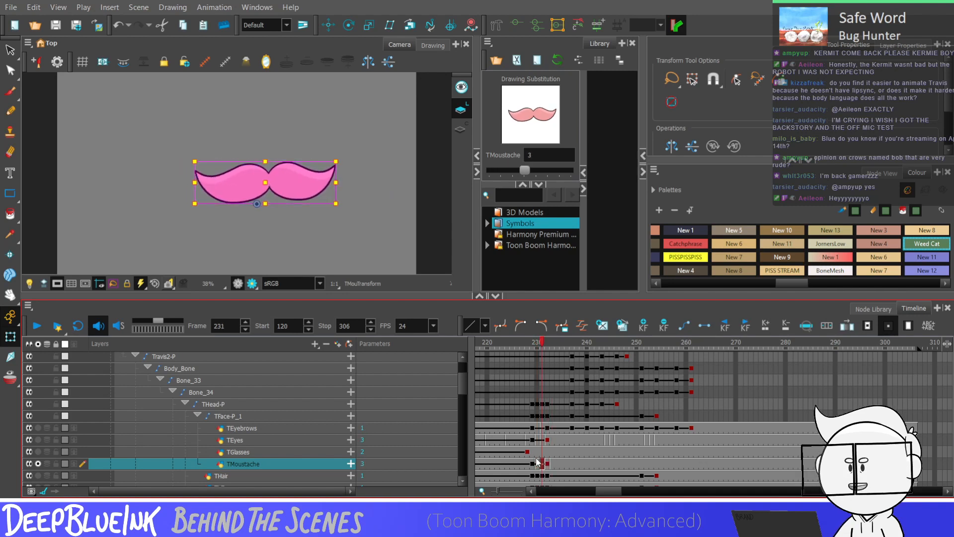
key(period)
key(period)
key(period)
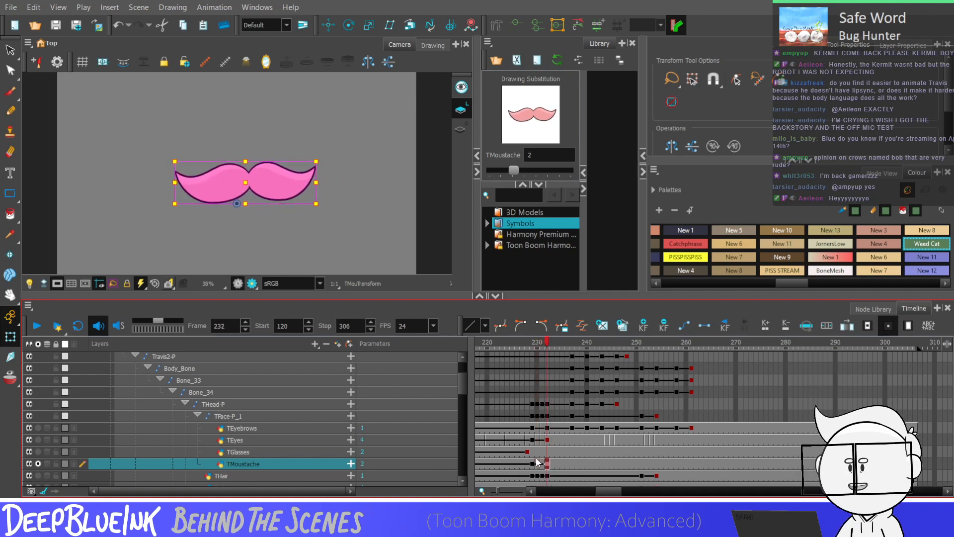
Swap the TMoustache drawings frame by frame from frame 233 to 245, using drawing 2 at frame 245
key(period)
key(period)
key(period)
key(period)
key(period)
key(period)
key(period)
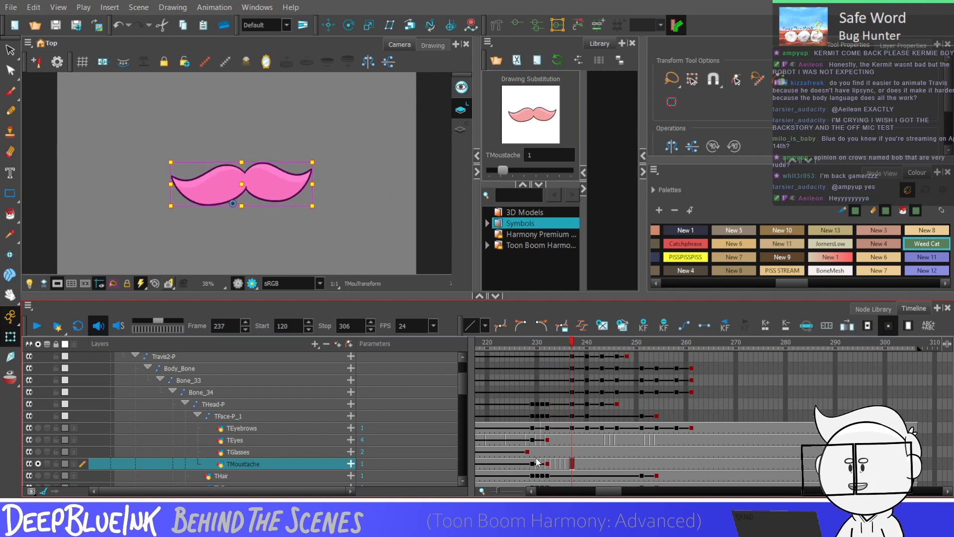
key(period)
key(period)
key(period)
key(period)
key(period)
key(period)
key(period)
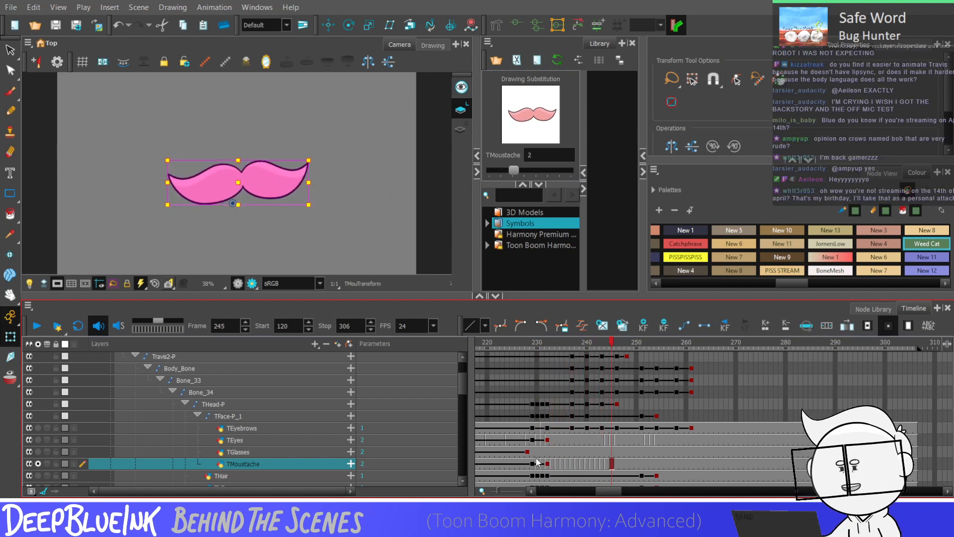
Continue swapping the TMoustache drawings frame by frame from frame 246 to 252, using drawing 3 at frame 252
key(period)
key(period)
key(period)
key(period)
key(period)
key(period)
key(period)
key(period)
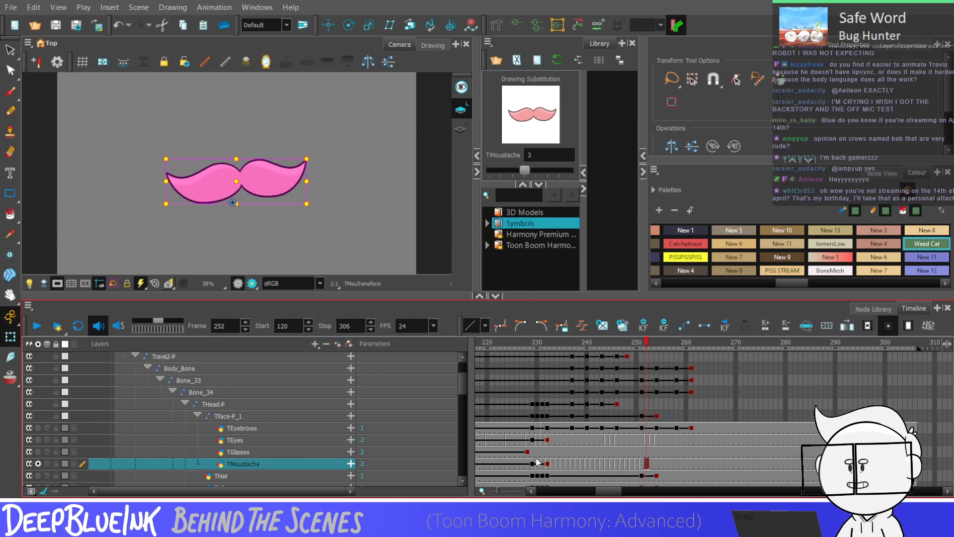
Swap the TMoustache drawings frame by frame from frame 253 to 262, using drawing 3 at frame 259 and drawing 2 at frame 262
key(period)
key(period)
key(period)
key(period)
key(period)
key(period)
key(period)
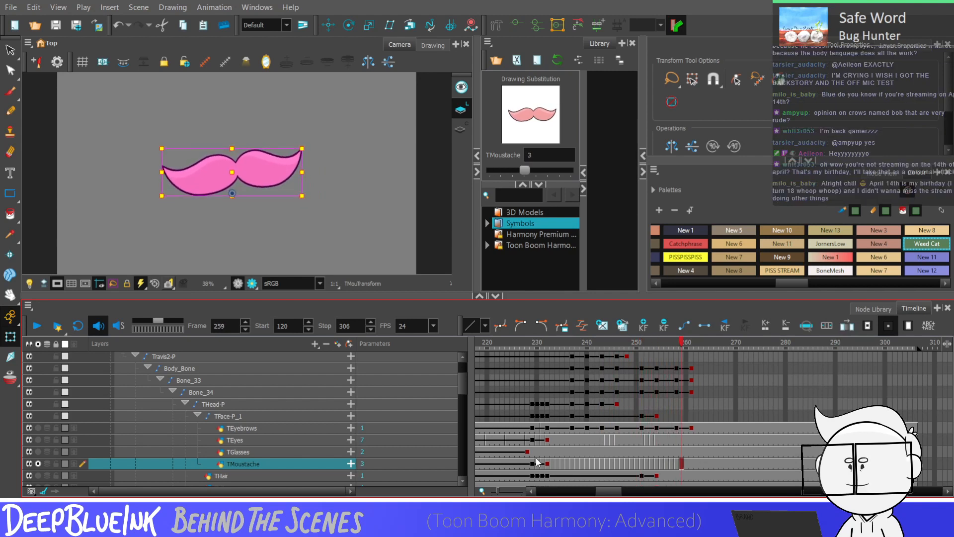
key(comma)
key(comma)
key(comma)
key(comma)
key(comma)
key(comma)
key(comma)
key(comma)
key(comma)
key(comma)
key(comma)
key(comma)
key(comma)
key(comma)
key(comma)
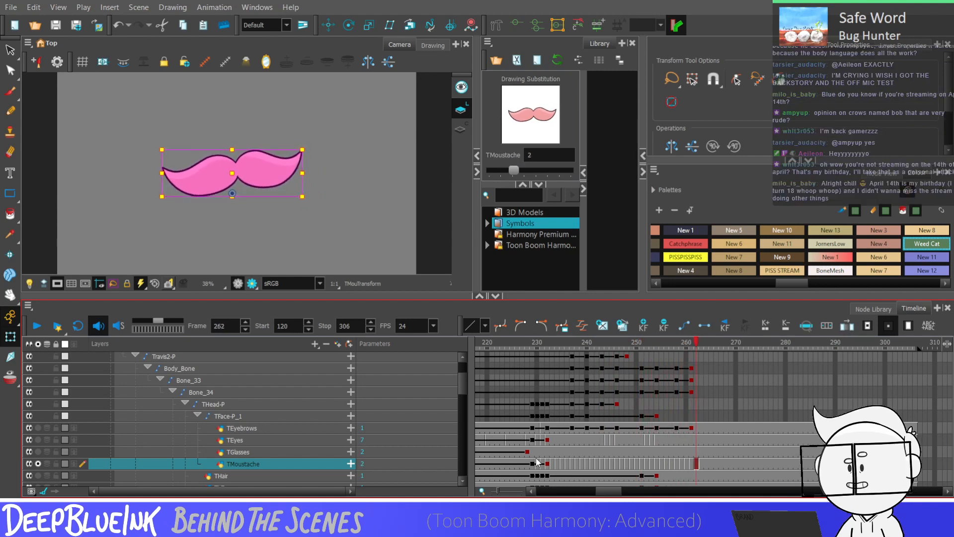
Step back through the TMoustache swaps and play the scene from frame 225 to check them
key(comma)
key(comma)
key(comma)
key(comma)
key(comma)
key(comma)
key(comma)
key(comma)
key(comma)
key(comma)
key(comma)
key(comma)
key(comma)
key(comma)
key(comma)
key(comma)
key(comma)
key(comma)
key(comma)
key(comma)
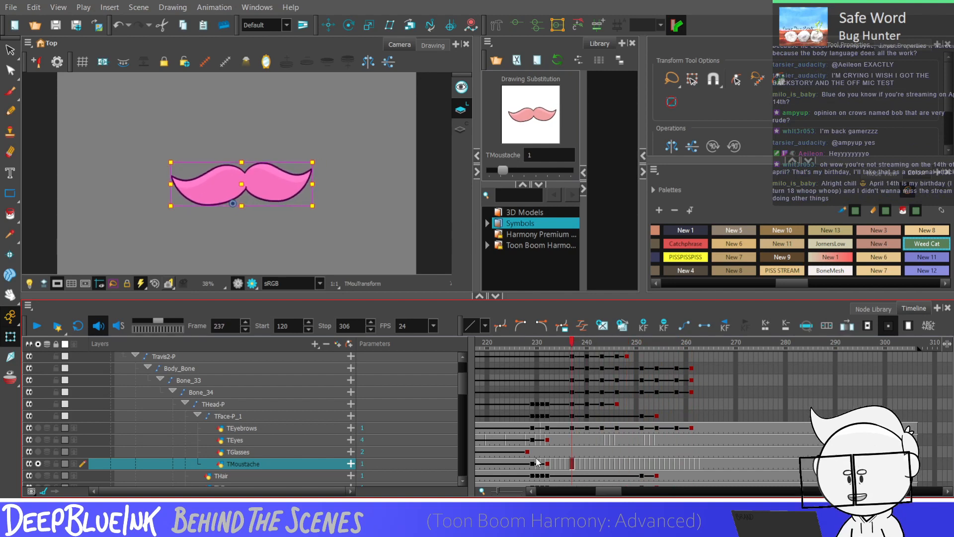
key(period)
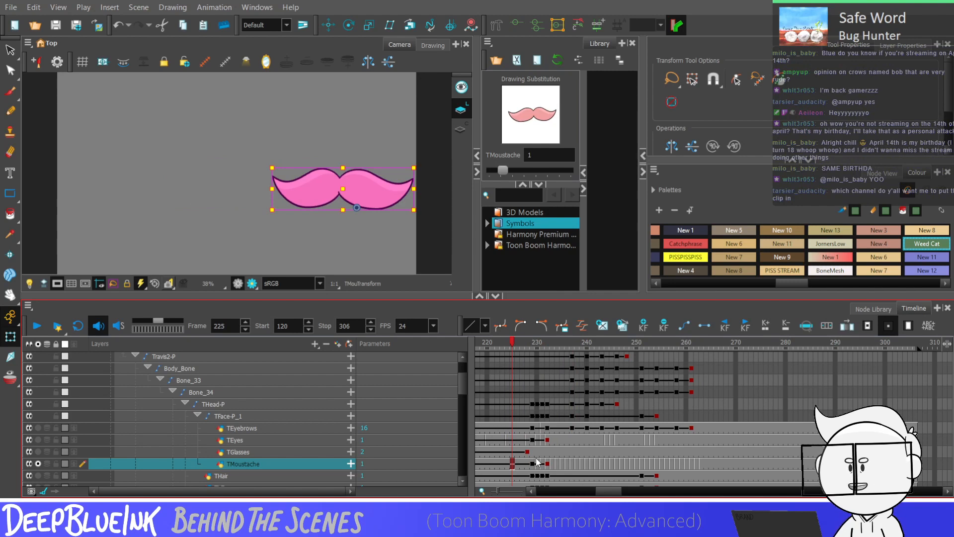
key(comma)
key(comma)
key(comma)
key(comma)
key(comma)
key(comma)
key(comma)
key(comma)
key(comma)
key(comma)
key(Return)
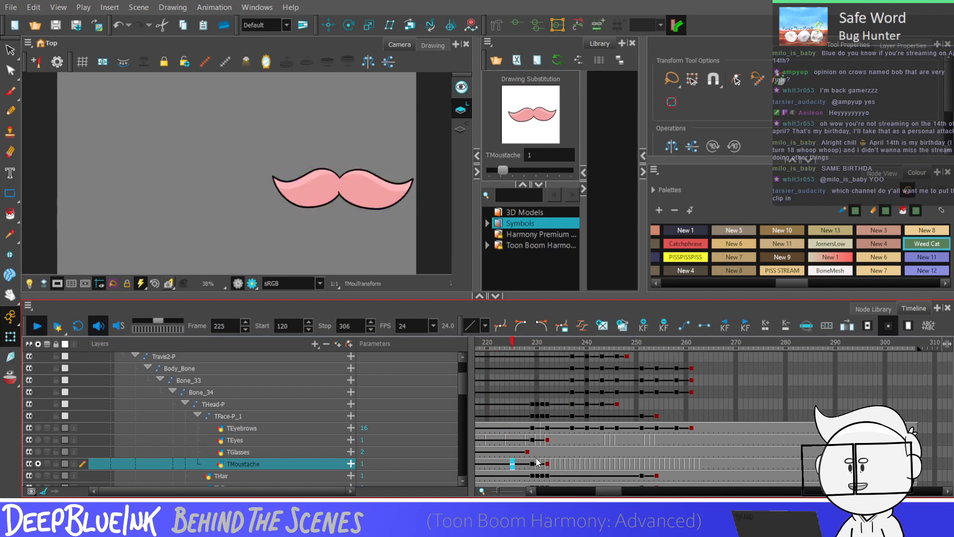
Return to frame 228 and replay the soloed moustache up to about frame 248 to judge its flicker
key(comma)
key(comma)
key(comma)
key(comma)
key(comma)
key(comma)
key(comma)
key(comma)
key(comma)
key(comma)
key(comma)
key(comma)
key(comma)
key(comma)
key(comma)
key(comma)
key(comma)
key(comma)
key(comma)
key(comma)
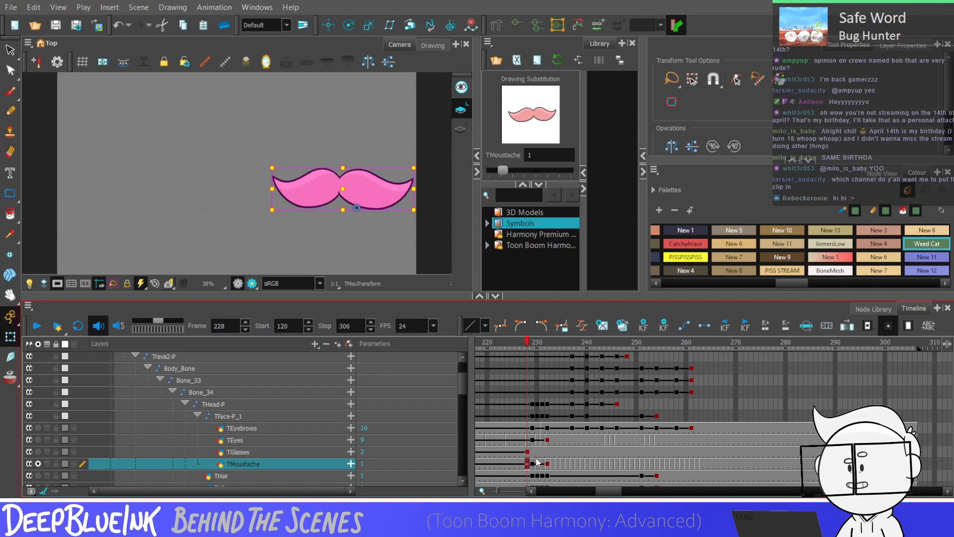
key(Return)
key(Return)
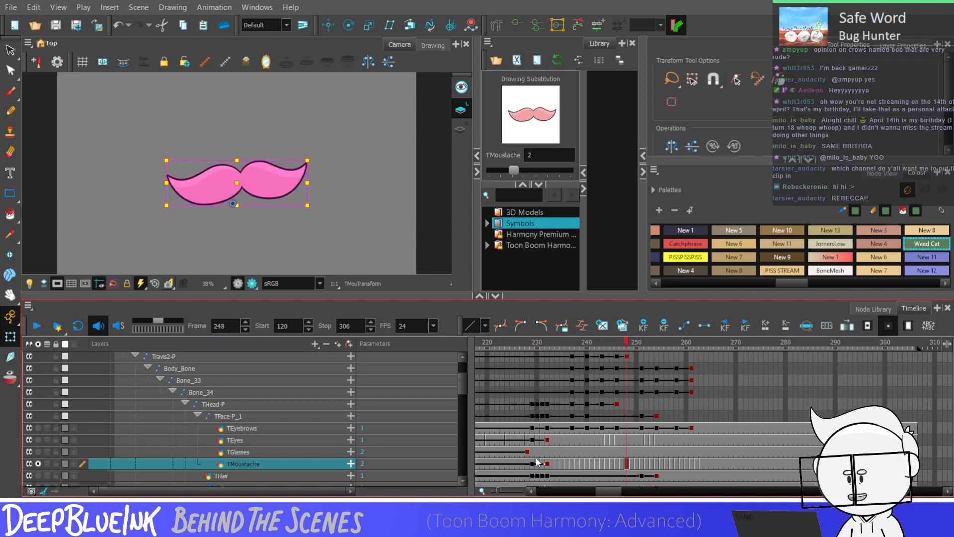
Replay the moustache swaps repeatedly between about frames 243 and 267 to examine their timing
key(comma)
key(comma)
key(comma)
key(comma)
key(Return)
key(Return)
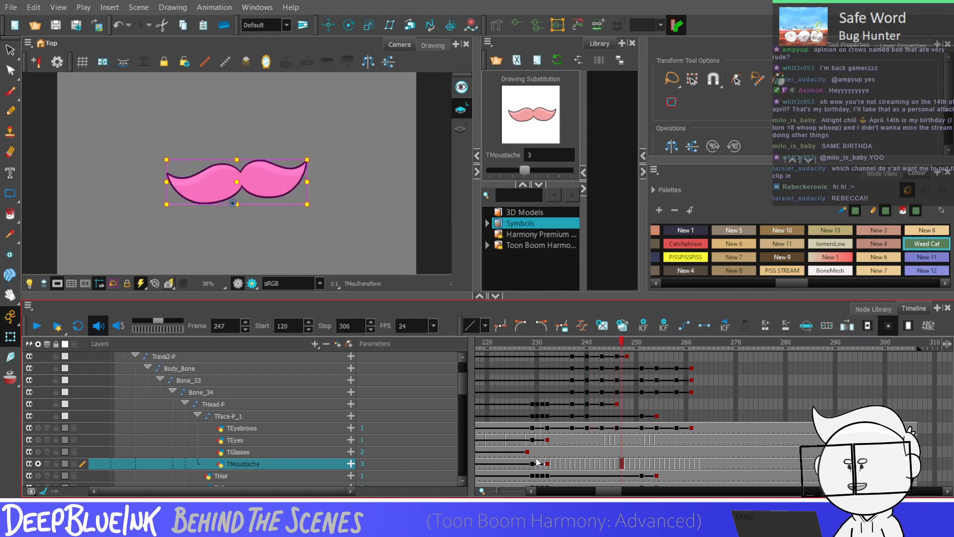
key(comma)
key(comma)
key(comma)
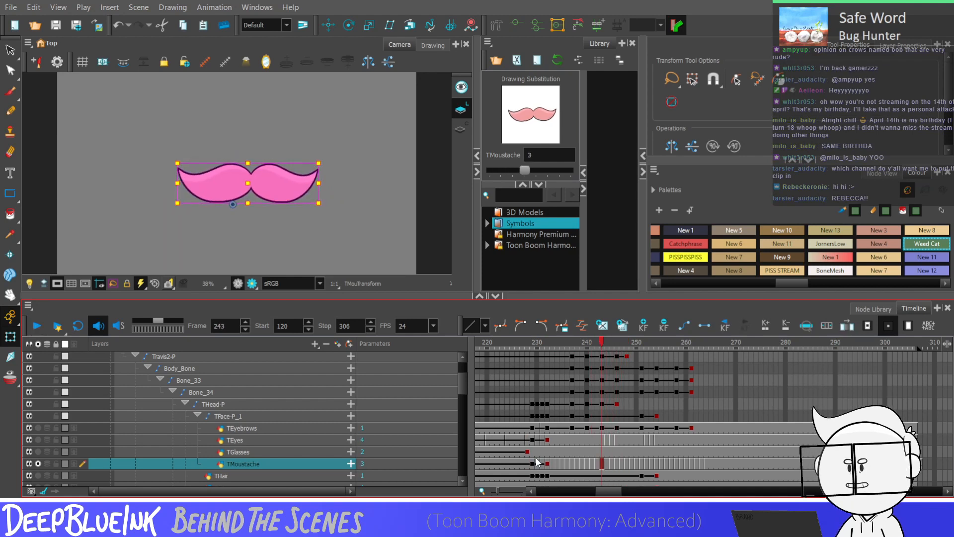
key(Return)
key(Return)
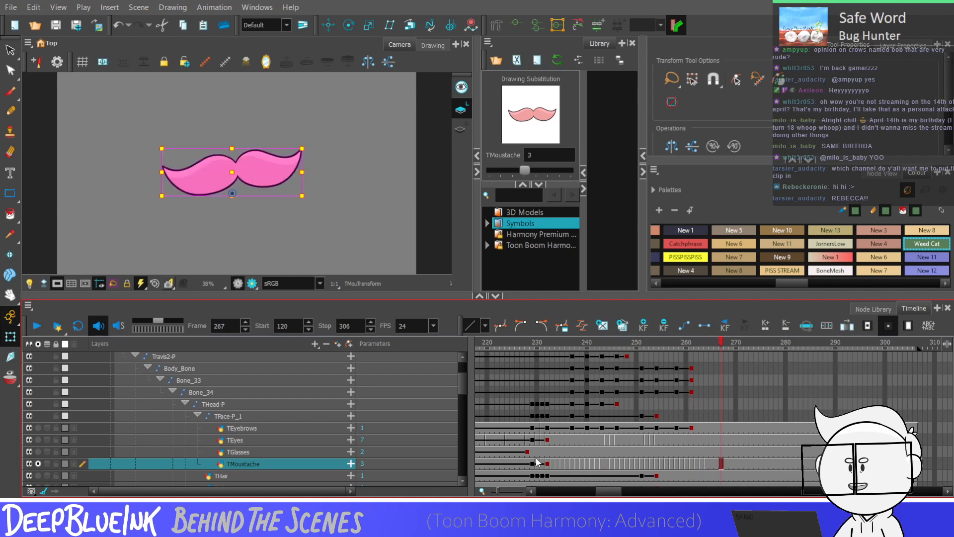
Go back to around frame 238 and lengthen the exposure of the TMoustache drawings there
key(comma)
key(comma)
key(comma)
key(comma)
key(comma)
key(comma)
key(comma)
key(comma)
key(comma)
key(comma)
key(comma)
key(comma)
key(comma)
key(comma)
key(comma)
key(comma)
key(comma)
key(comma)
key(comma)
key(comma)
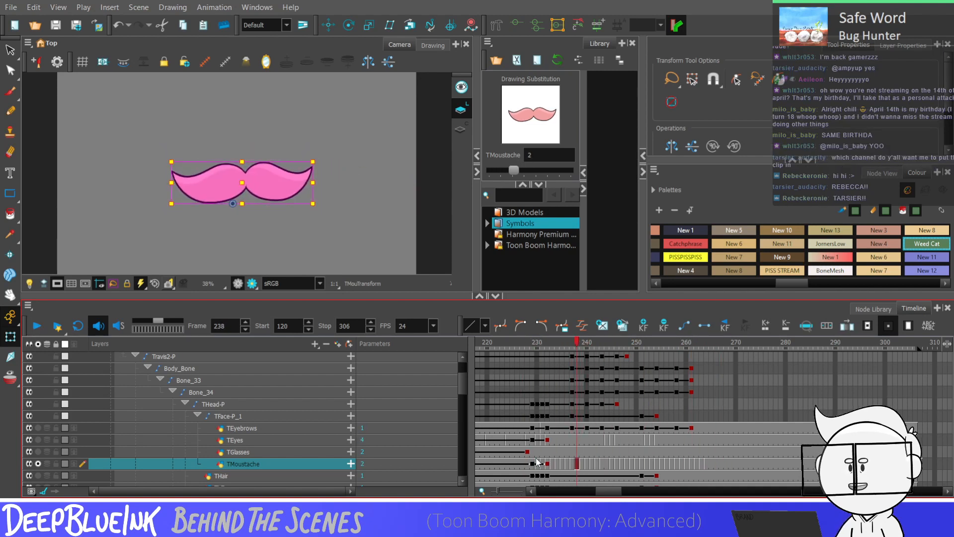
key(period)
key(period)
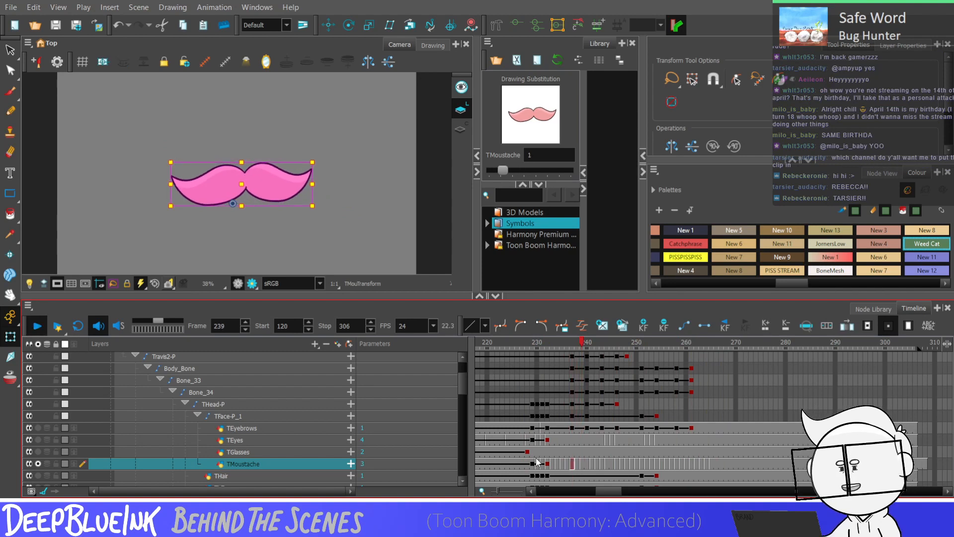
Lengthen the exposure of further TMoustache drawings between frames 239 and 248
key(shift+Return)
key(shift+Return)
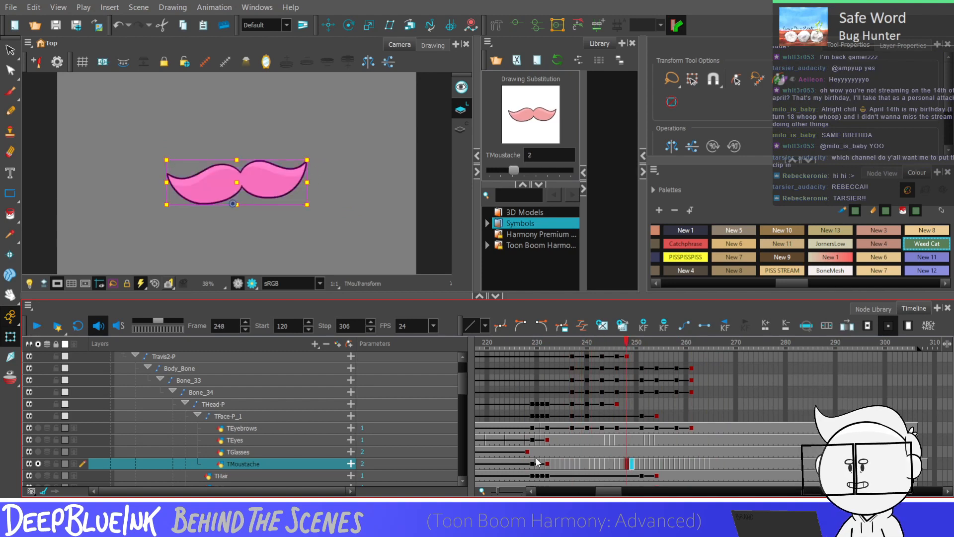
key(comma)
key(comma)
key(comma)
key(comma)
key(comma)
key(comma)
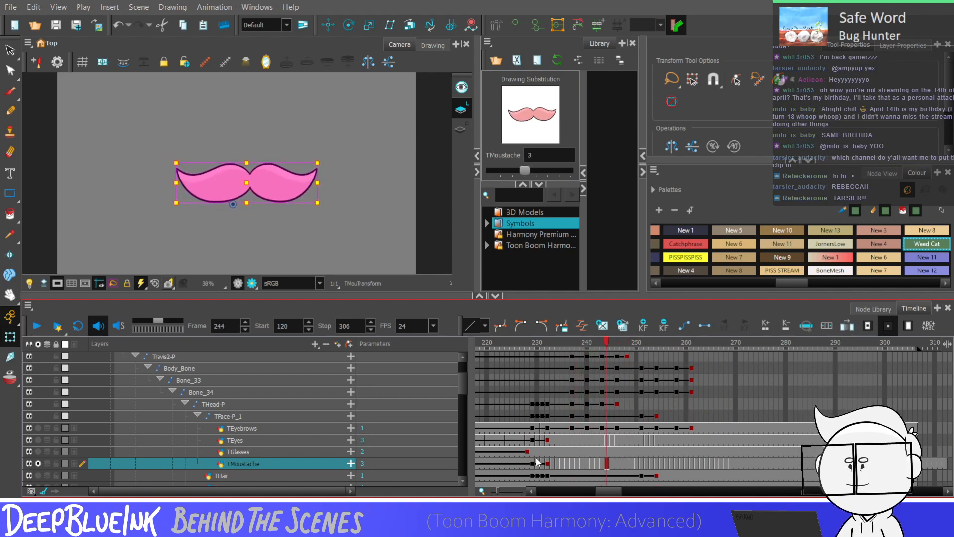
Play the moustache animation again from around frame 244 to 264 to check the adjusted timing
key(shift+Return)
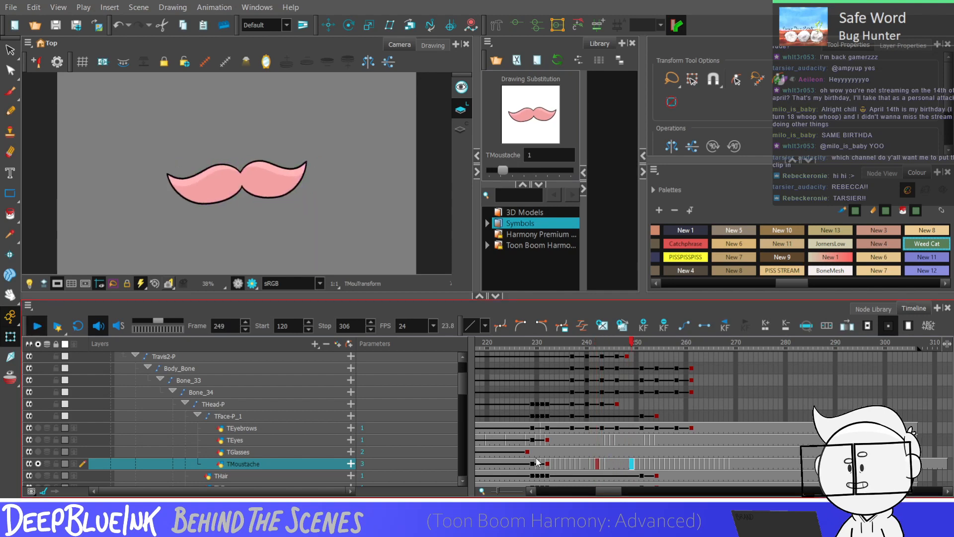
key(shift+Return)
key(comma)
key(comma)
key(comma)
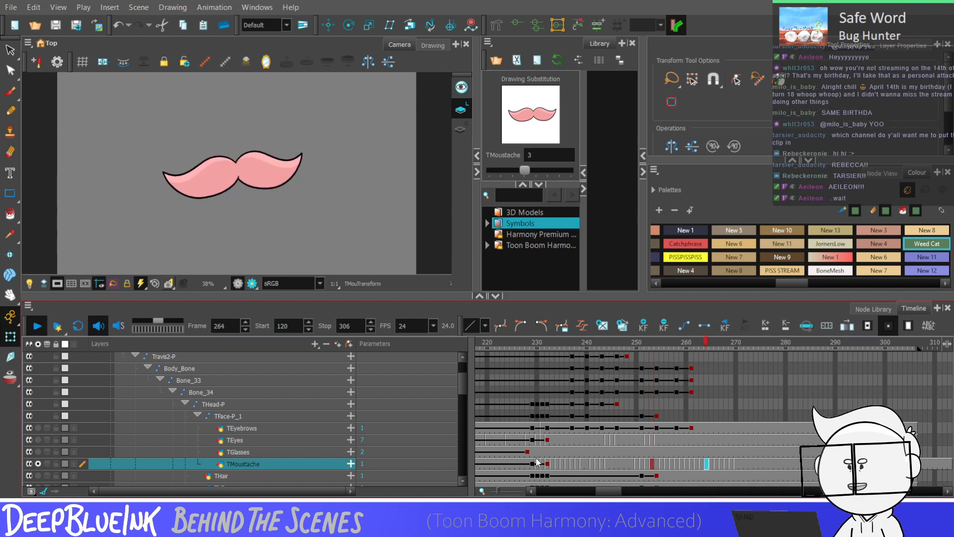
Extend the exposure of TMoustache drawing 1 at frame 256 by three frames
key(Return)
key(comma)
key(comma)
key(comma)
key(comma)
key(comma)
key(comma)
key(comma)
key(comma)
key(comma)
key(comma)
key(comma)
key(comma)
key(comma)
key(comma)
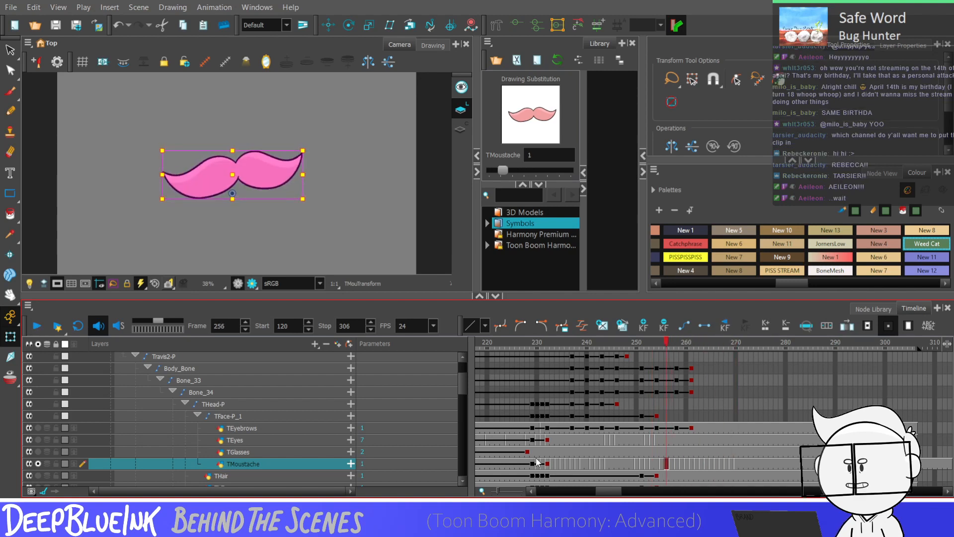
key(plus)
key(plus)
key(plus)
Extend the exposure of TMoustache drawing 3 at frame 261 by two frames and replay the section
key(Return)
key(Return)
key(Return)
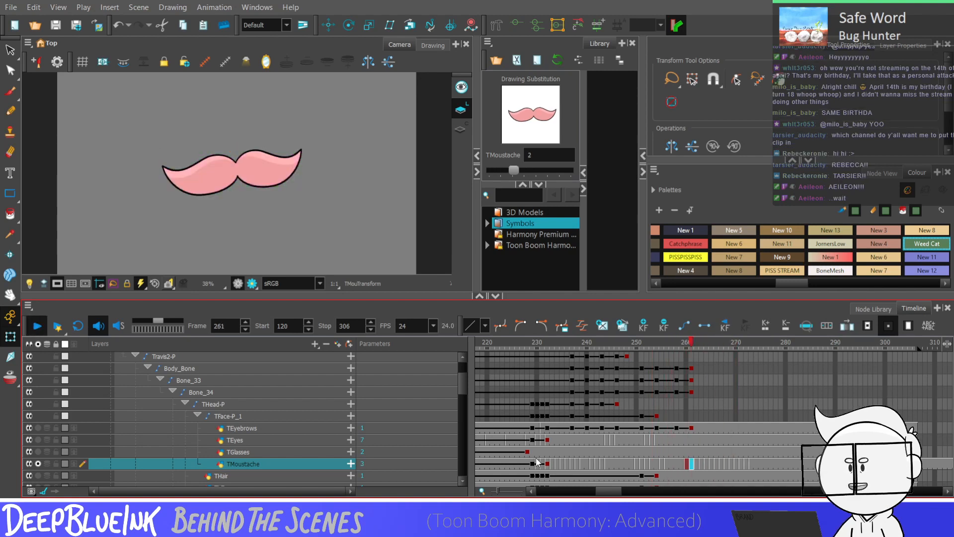
key(Return)
key(period)
key(period)
key(comma)
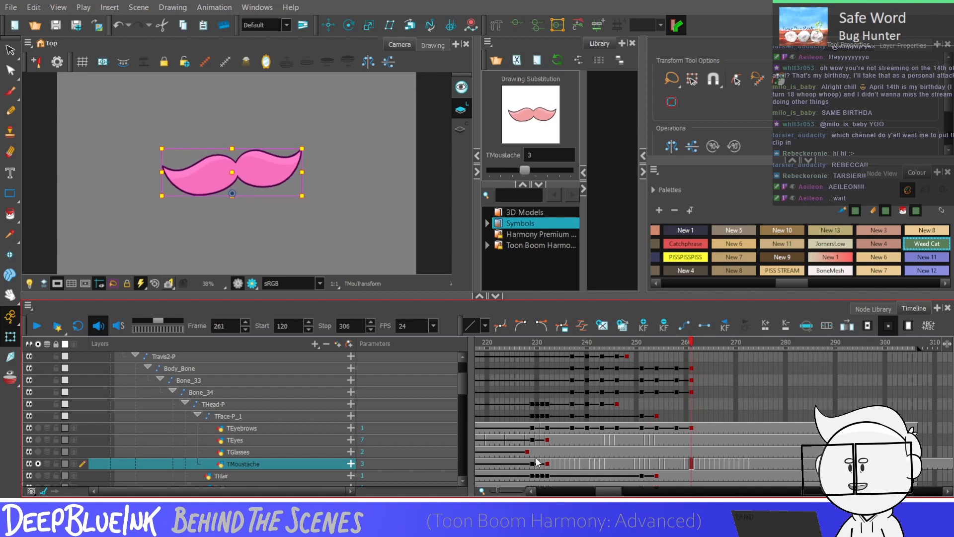
key(plus)
key(plus)
key(comma)
key(Return)
key(Return)
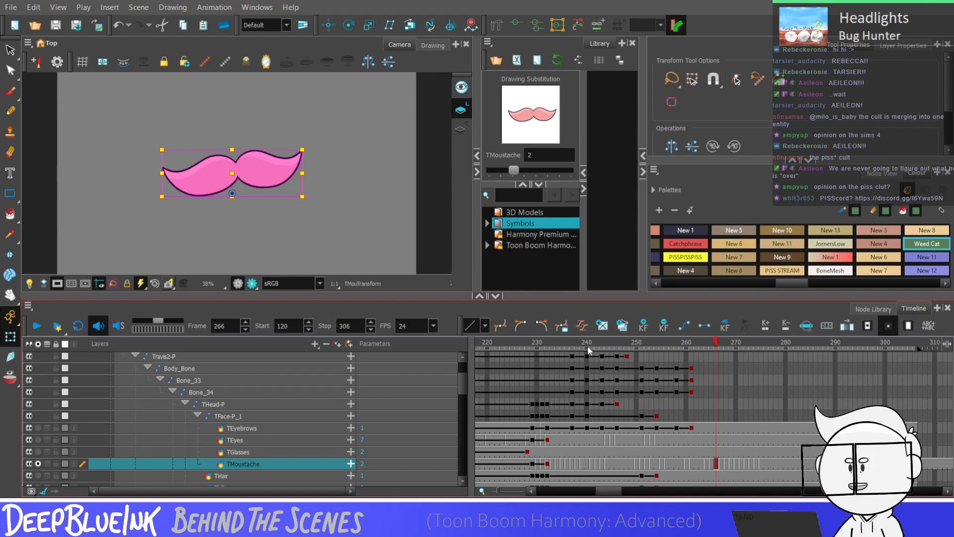
Play the animation from frame 221 to about frame 280, checking the moustache's drawing changes back to frame 258
click(621, 463)
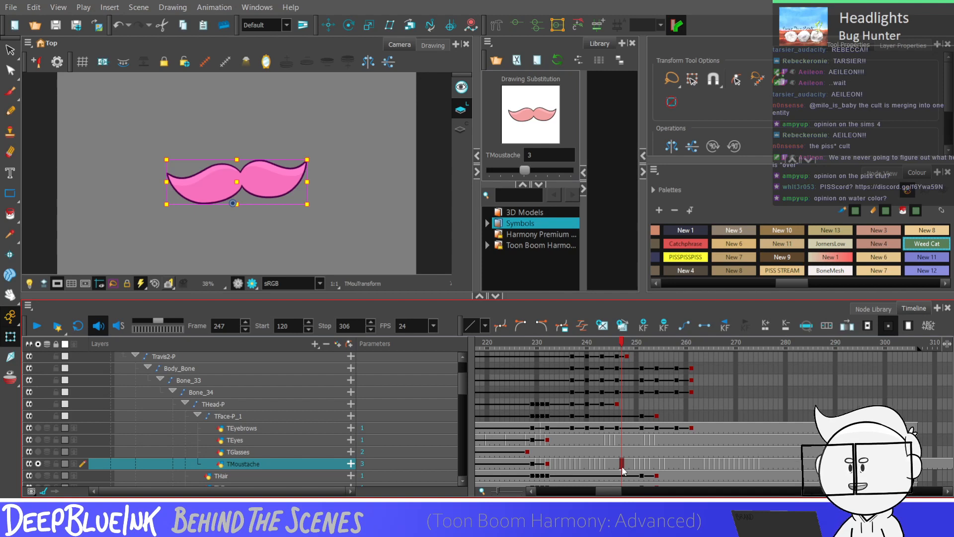
click(572, 440)
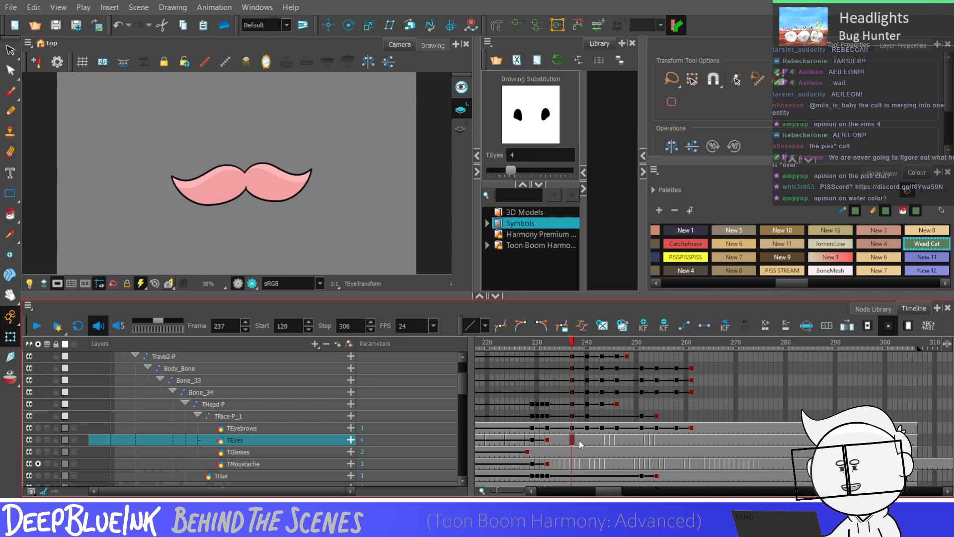
click(491, 474)
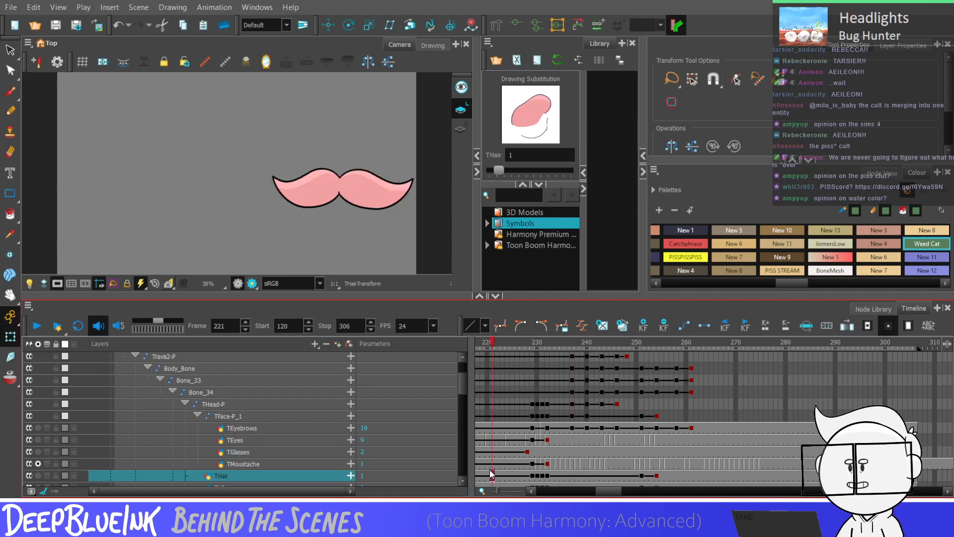
key(Return)
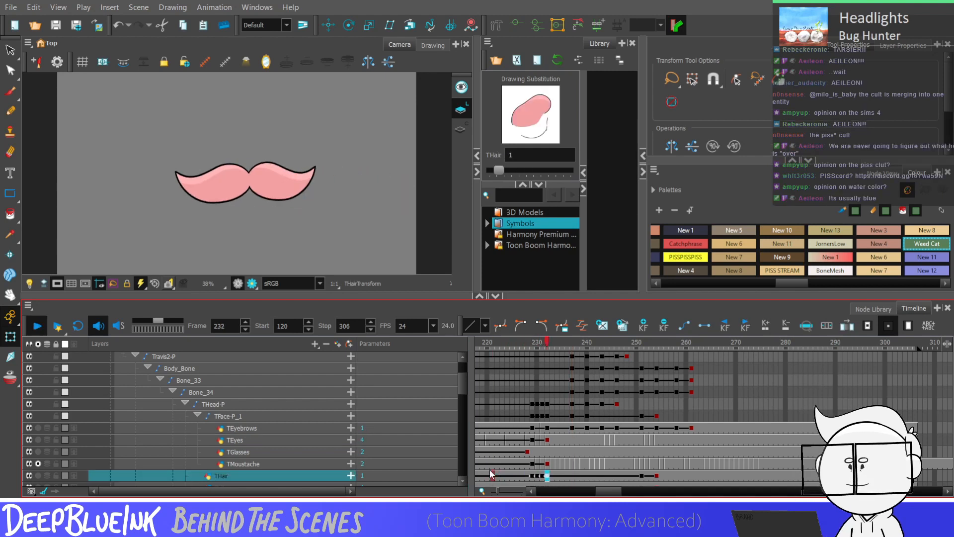
key(Return)
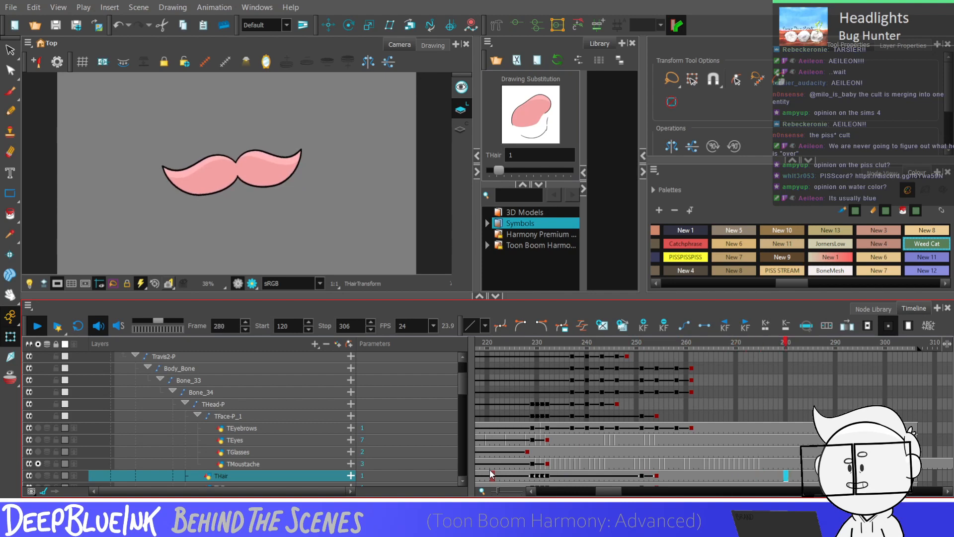
key(comma)
key(comma)
key(comma)
key(comma)
key(comma)
key(comma)
key(comma)
key(comma)
key(comma)
key(comma)
key(comma)
key(comma)
key(comma)
key(comma)
key(comma)
key(comma)
key(comma)
key(comma)
key(comma)
key(comma)
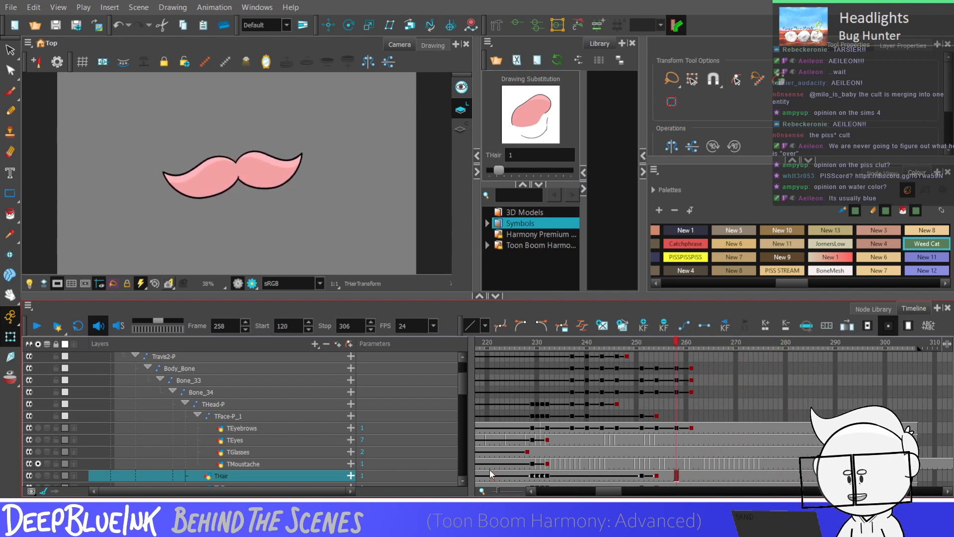
Replay the moustache animation between about frames 249 and 269 in short bursts to check its timing
key(Return)
key(Return)
key(comma)
key(comma)
key(comma)
key(comma)
key(comma)
key(comma)
key(comma)
key(comma)
key(comma)
key(comma)
key(comma)
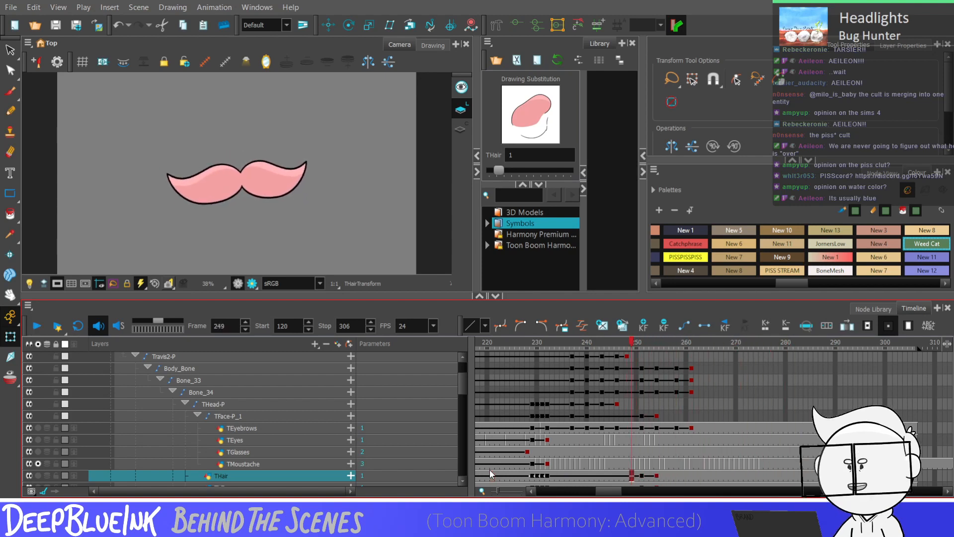
key(Return)
key(Return)
key(comma)
key(Return)
key(Return)
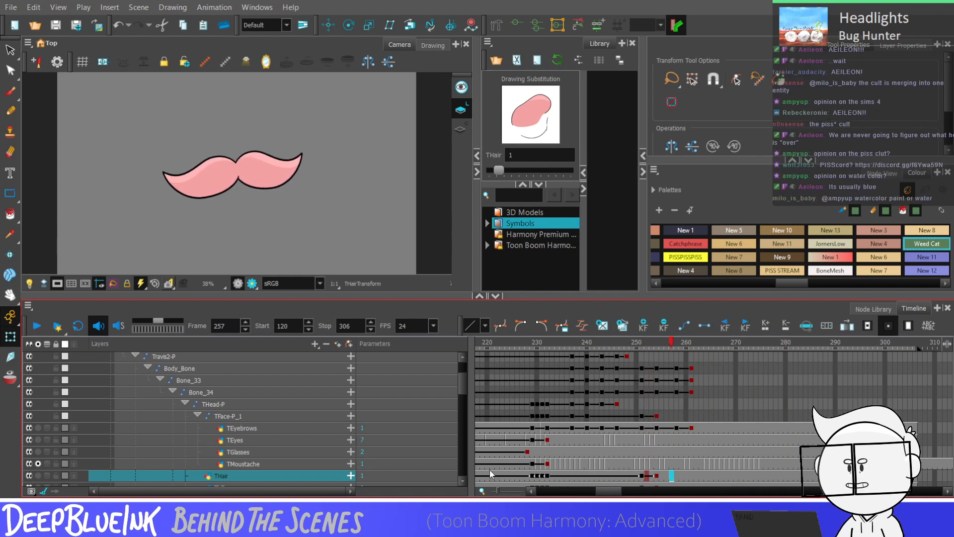
key(Return)
key(Return)
key(Return)
key(Return)
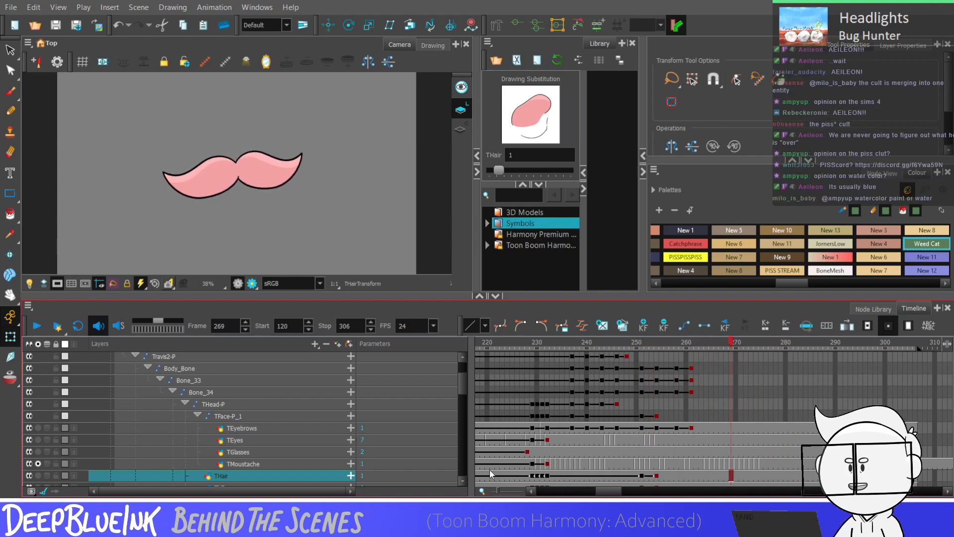
Shorten the exposure of TMoustache drawing 2 at frame 266 by one frame
key(comma)
key(comma)
key(comma)
key(comma)
key(comma)
key(comma)
key(period)
key(period)
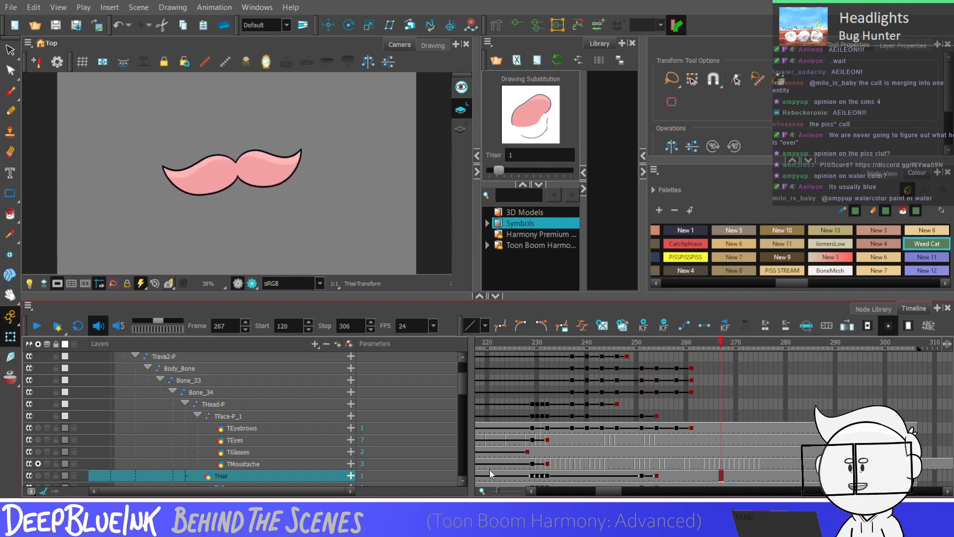
key(period)
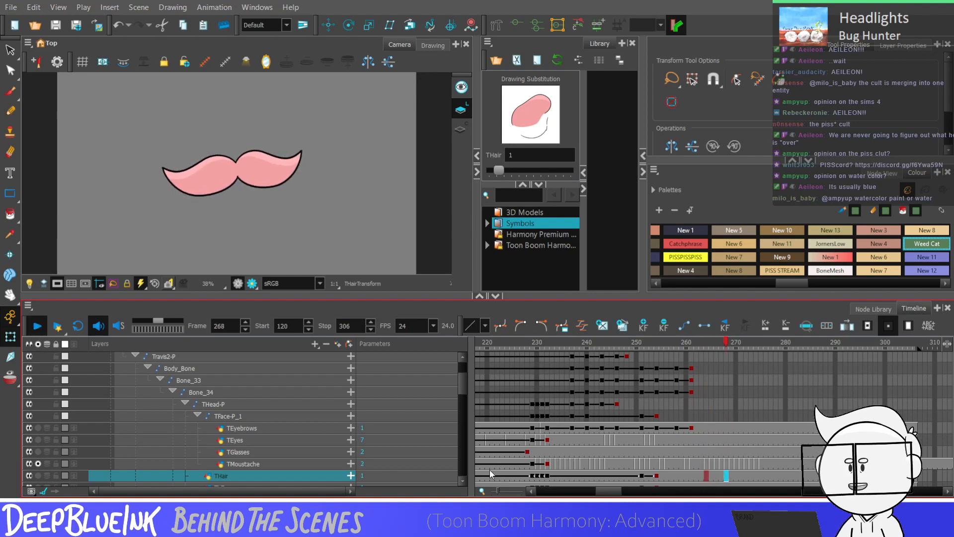
key(period)
key(period)
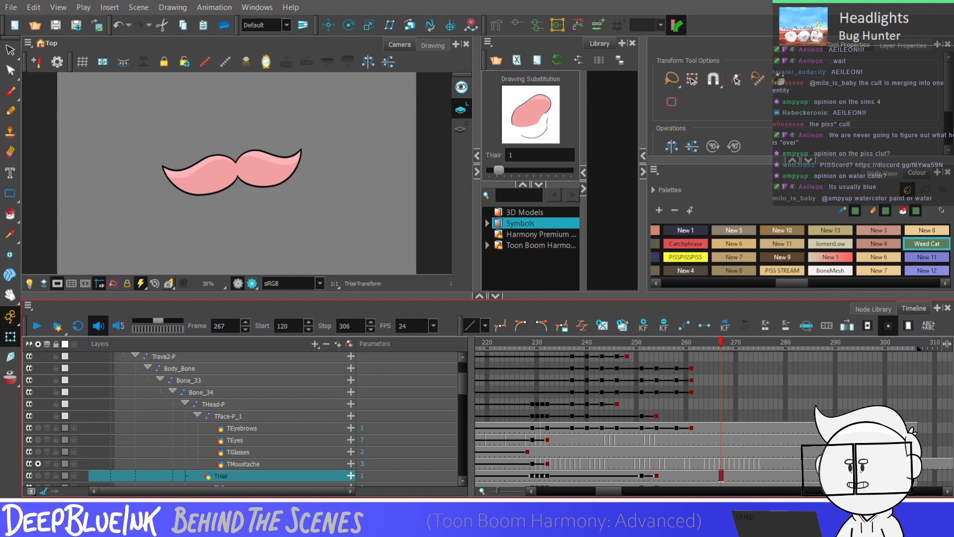
click(716, 464)
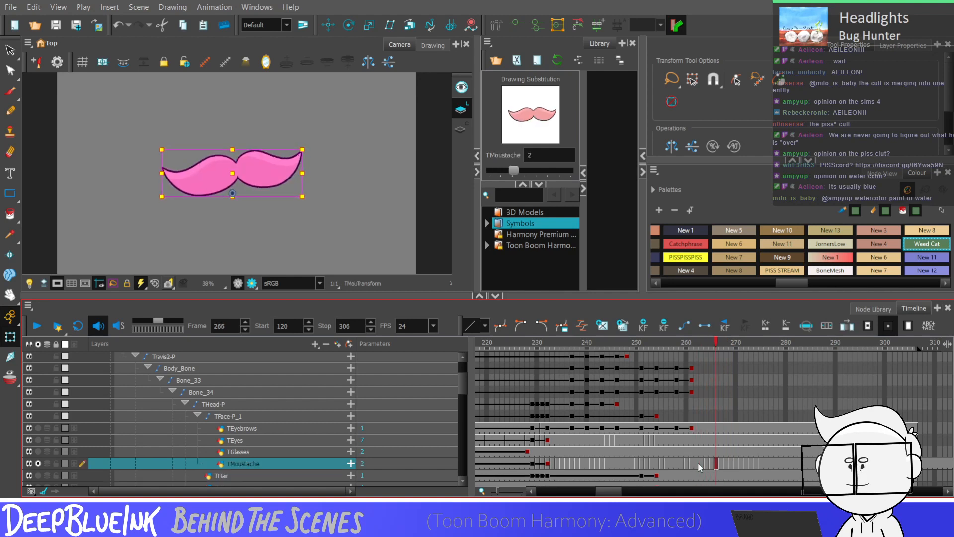
key(minus)
key(comma)
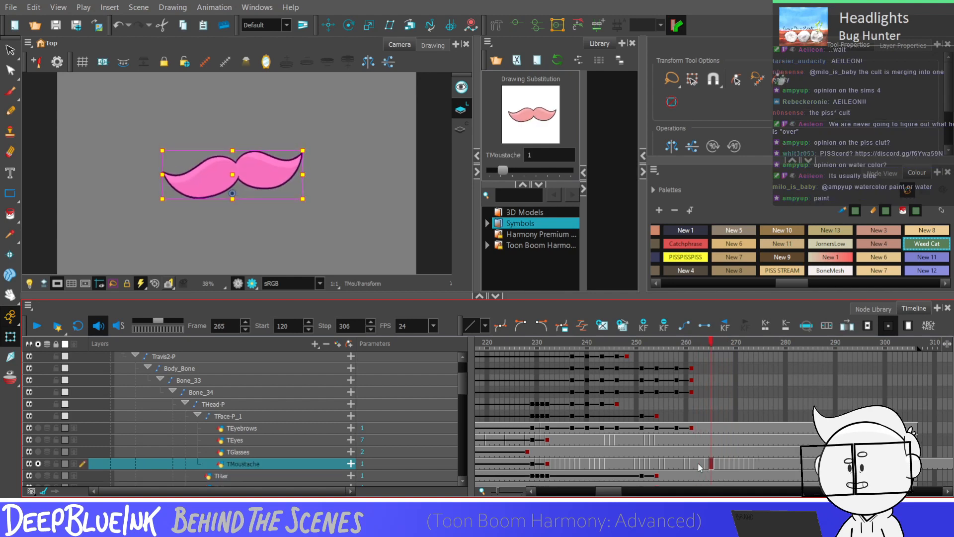
Examine the TMoustache drawings frame by frame between frames 265 and 276
key(comma)
key(comma)
key(period)
key(period)
key(period)
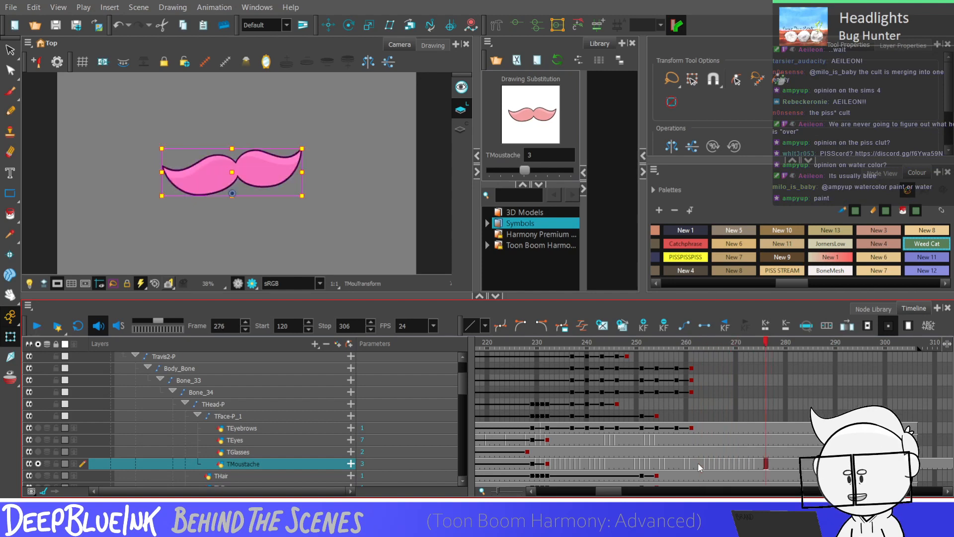
key(period)
key(period)
key(period)
key(period)
key(period)
key(comma)
key(comma)
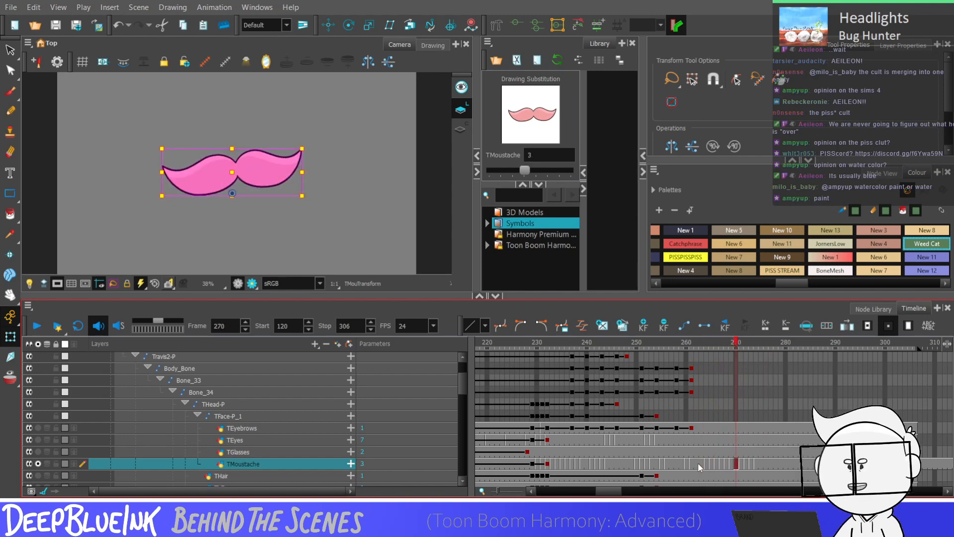
key(period)
key(period)
key(period)
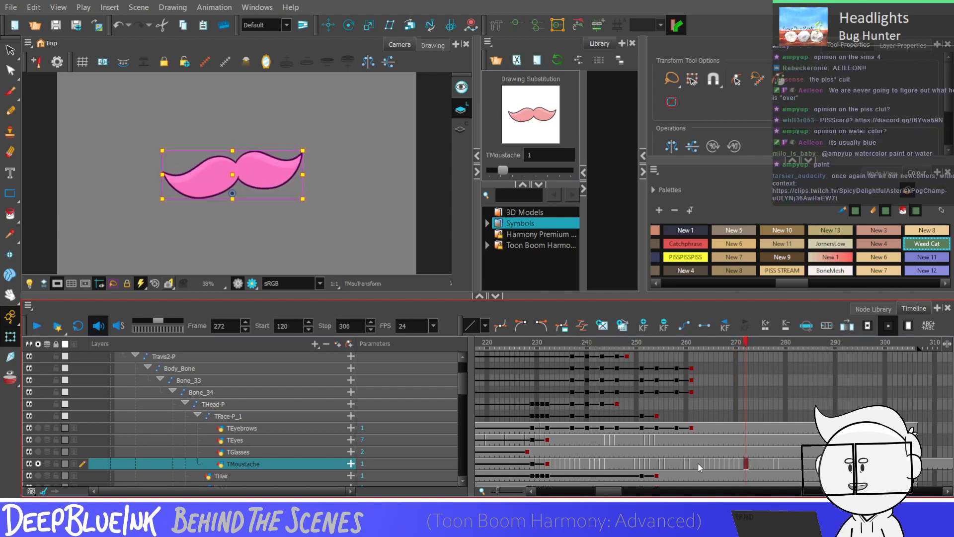
Play the moustache animation from frame 263 to about frame 284 in short bursts to check the retimed drawings
click(699, 464)
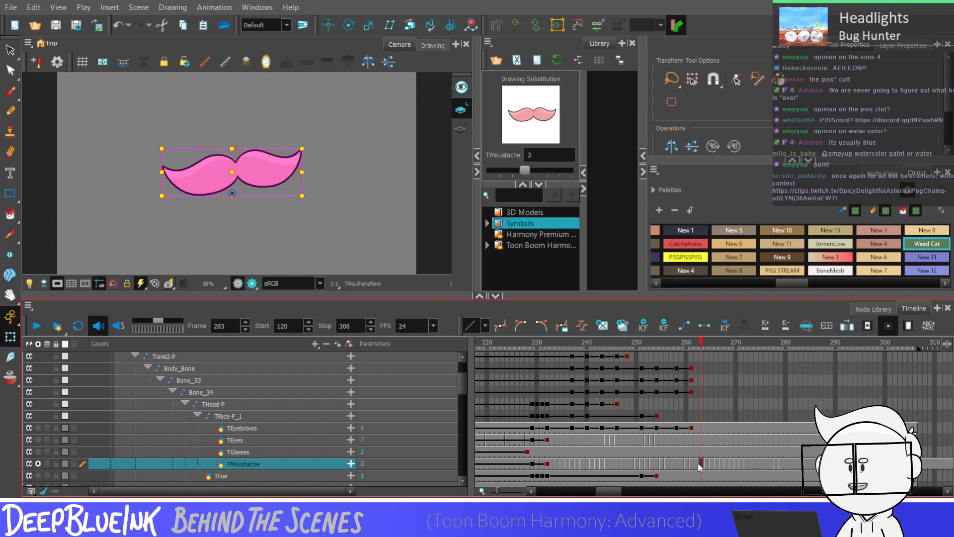
key(Return)
key(Return)
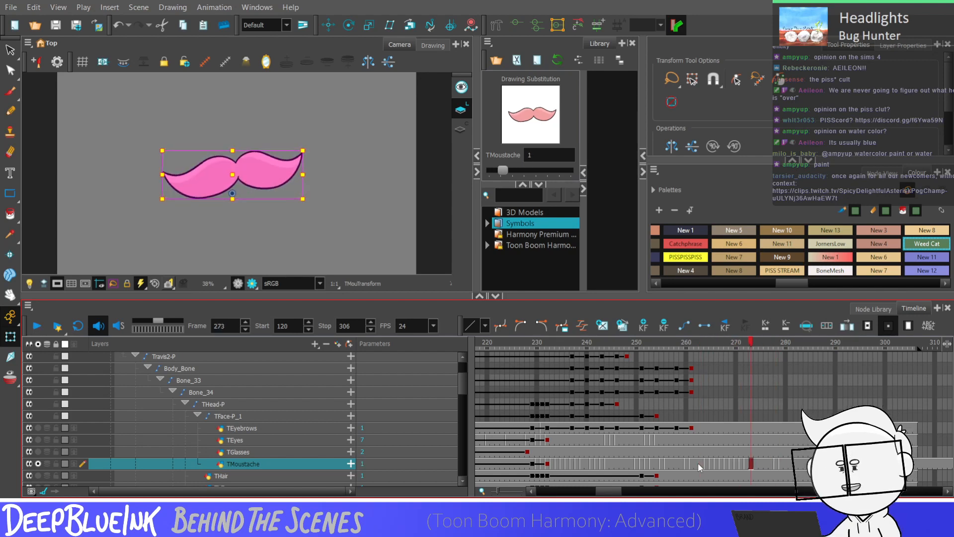
key(comma)
key(comma)
key(comma)
key(comma)
key(comma)
key(Return)
key(Return)
key(comma)
key(comma)
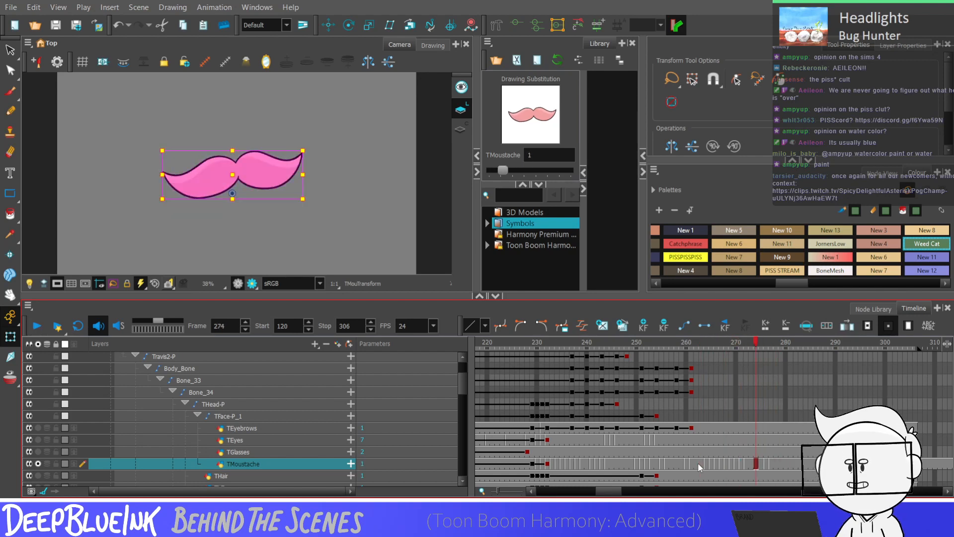
key(Return)
key(Return)
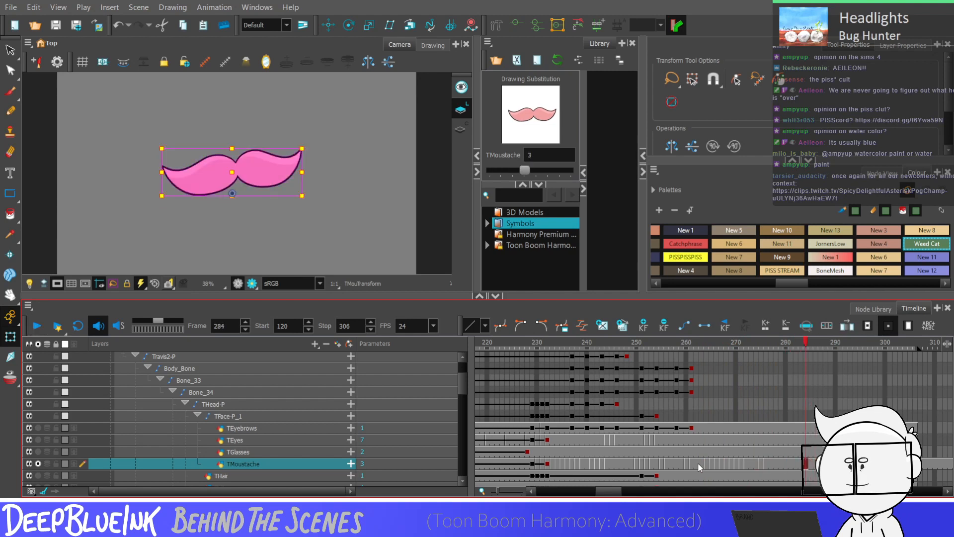
key(comma)
key(comma)
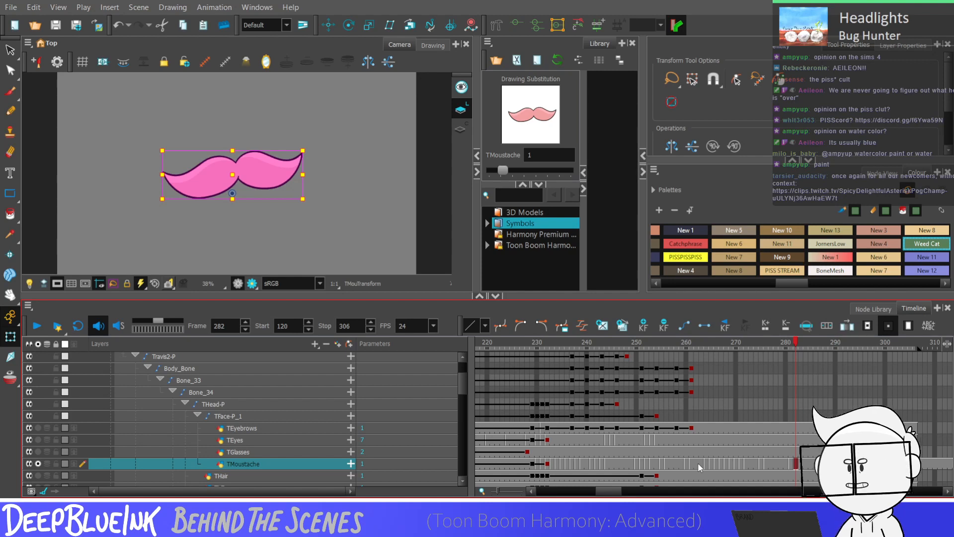
Examine the TMoustache drawings frame by frame backwards from frame 282 to frame 263
key(comma)
key(comma)
key(comma)
key(comma)
key(comma)
key(comma)
key(comma)
key(comma)
key(comma)
key(comma)
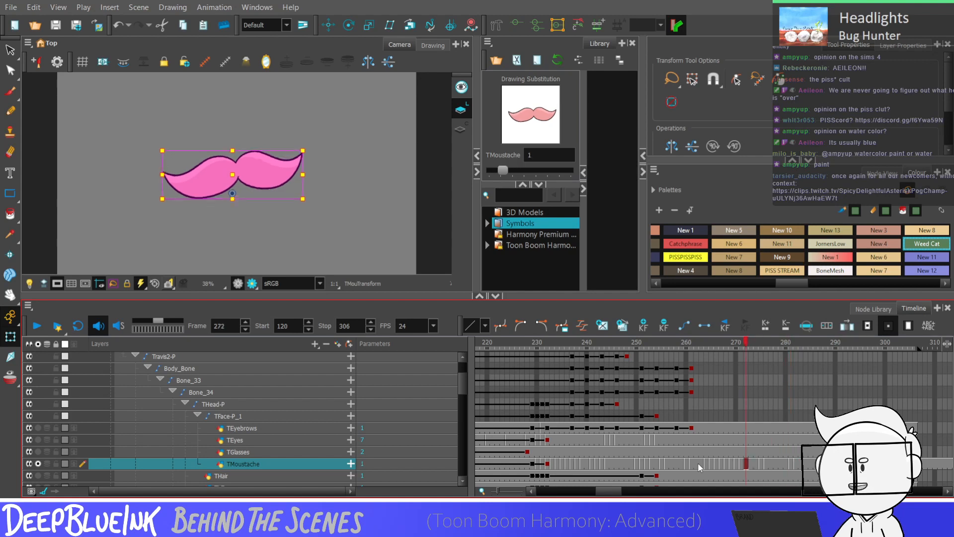
key(comma)
key(comma)
key(comma)
key(comma)
key(comma)
key(comma)
key(comma)
key(comma)
key(comma)
key(comma)
key(comma)
key(comma)
key(comma)
key(comma)
key(comma)
key(comma)
key(comma)
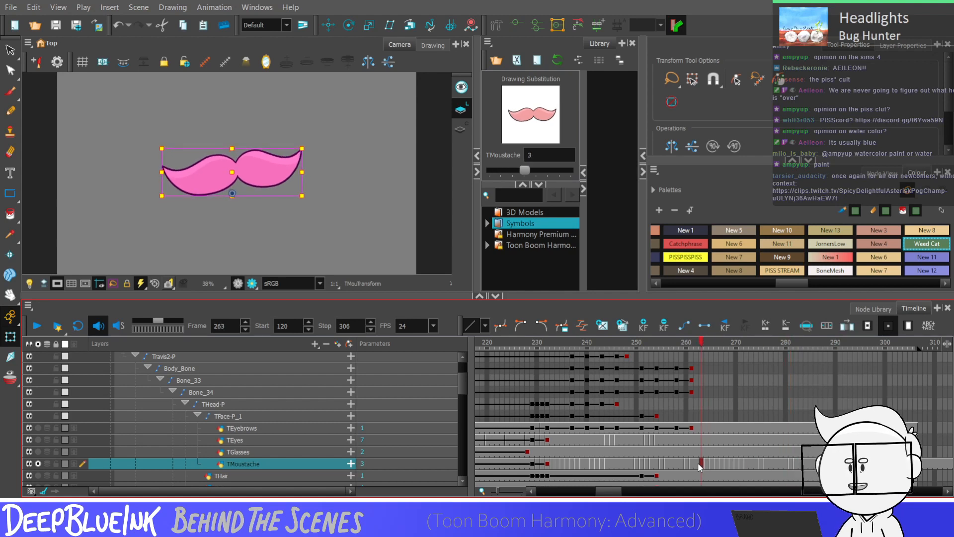
click(698, 462)
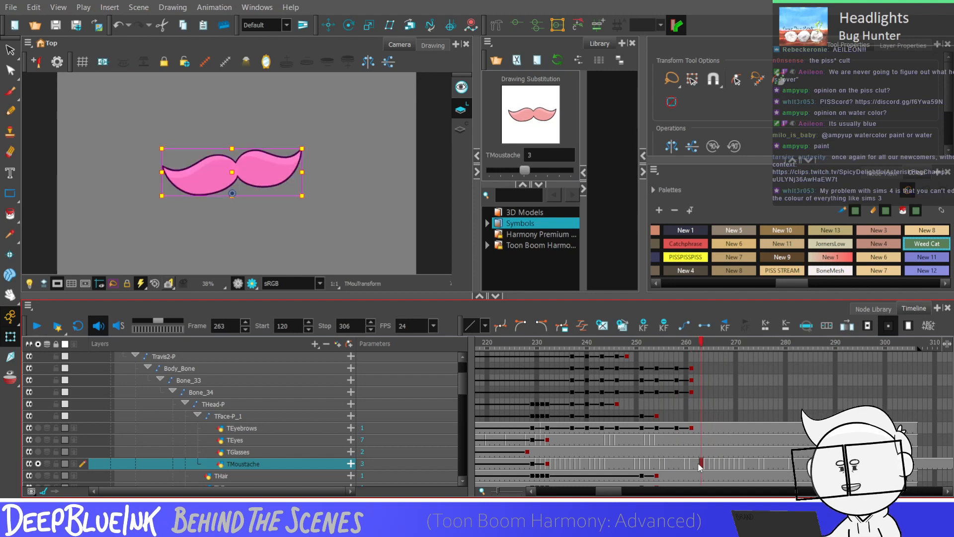
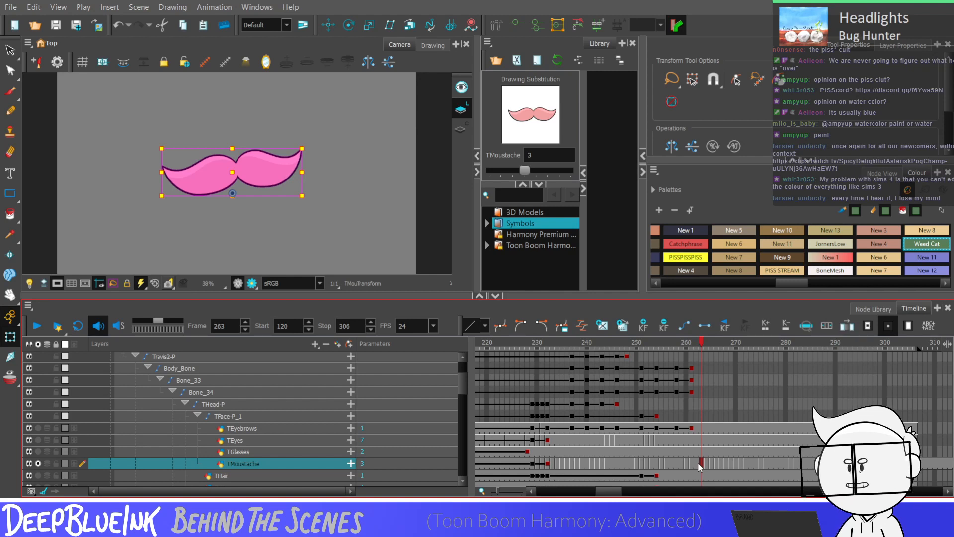
Play the moustache animation from frame 259 to about frame 288 to check the end of the sequence
key(comma)
key(comma)
key(comma)
key(comma)
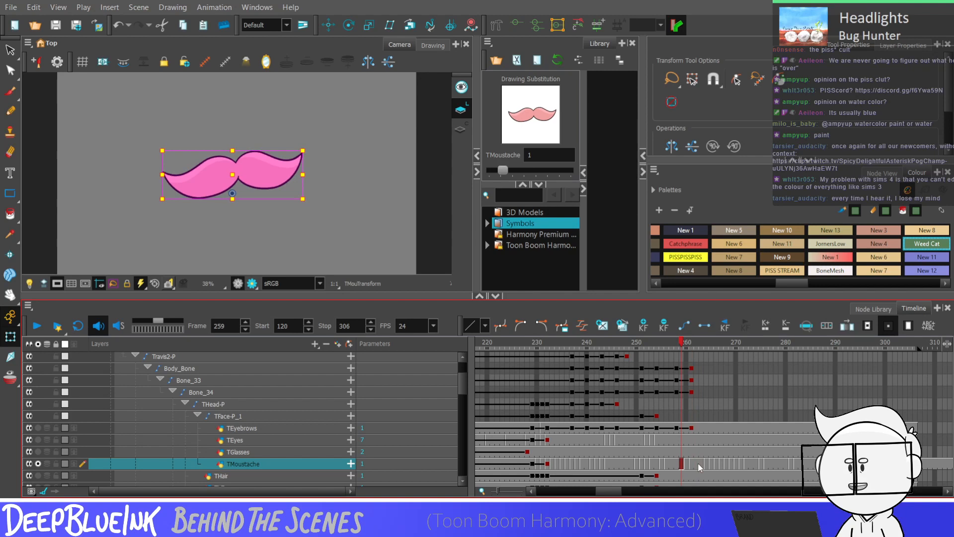
key(Return)
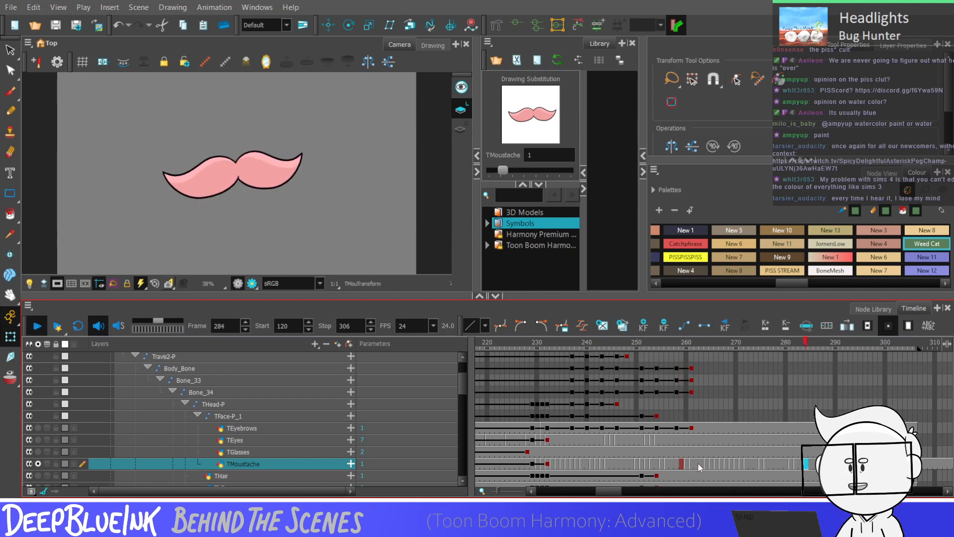
key(Return)
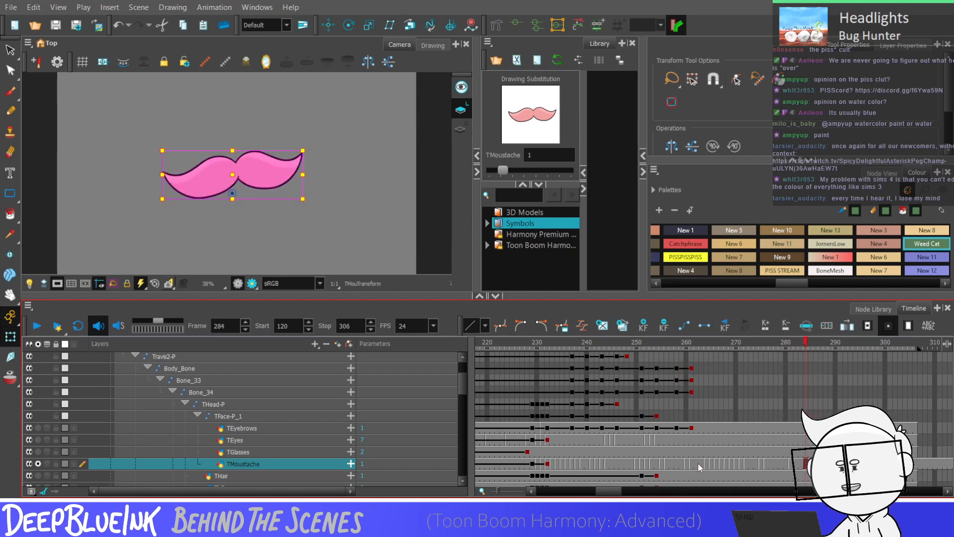
key(period)
key(period)
key(Return)
key(Return)
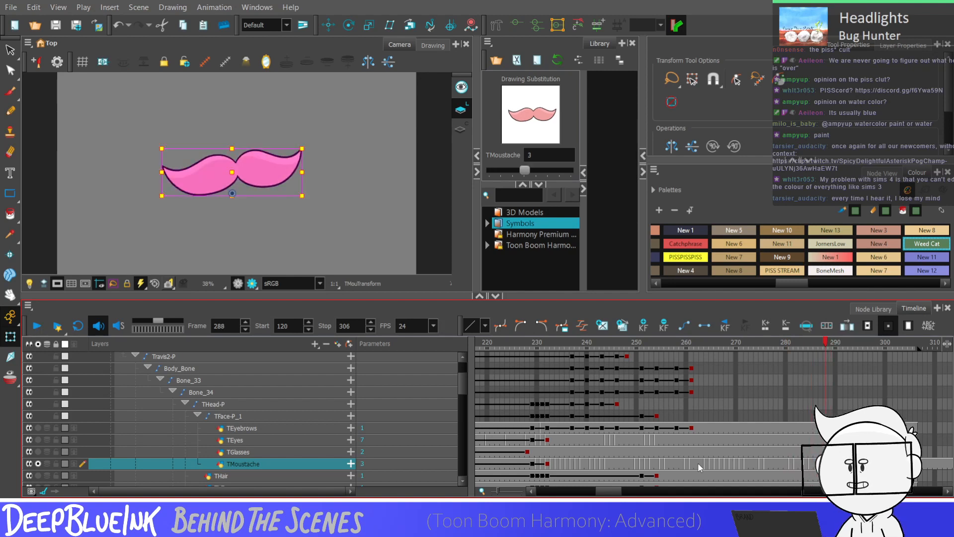
Switch TMoustache to drawing 1 at frame 288 and drawing 3 at frame 290, then play on to frame 293
key(bracketleft)
key(bracketleft)
key(bracketleft)
key(bracketright)
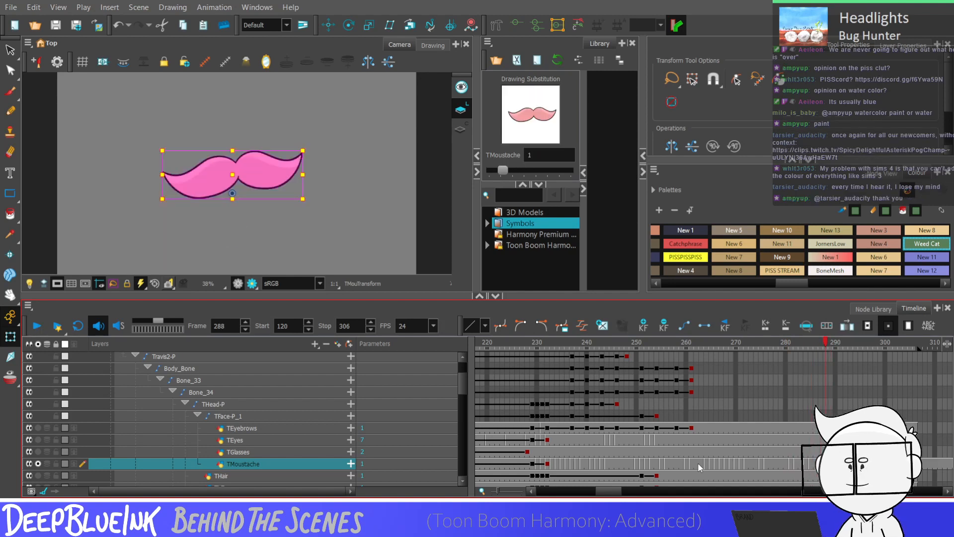
key(period)
key(period)
key(bracketright)
key(bracketright)
key(Return)
key(Return)
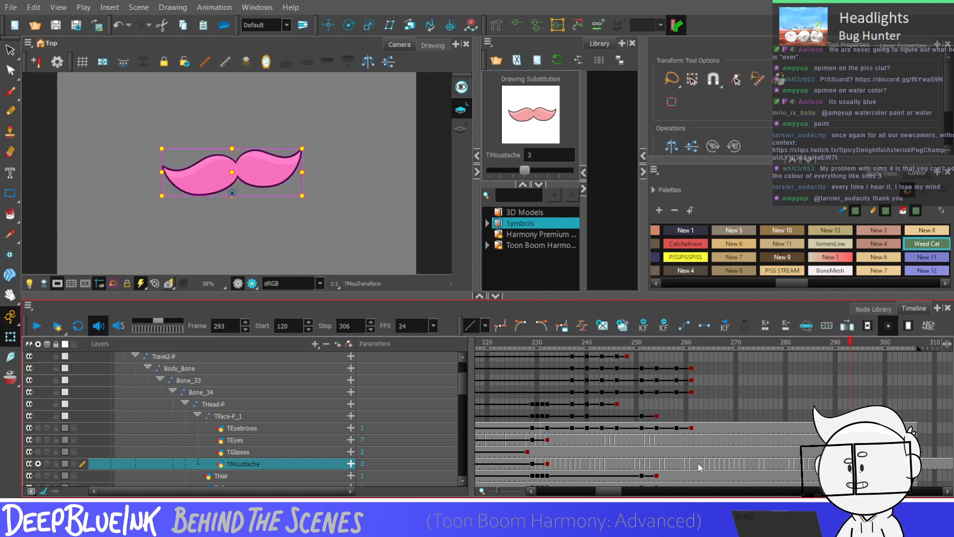
Switch TMoustache to a lower-numbered drawing around frame 293 and to drawing 3 at frame 295
key(comma)
key(bracketleft)
key(period)
key(bracketleft)
key(period)
key(period)
key(bracketright)
key(bracketright)
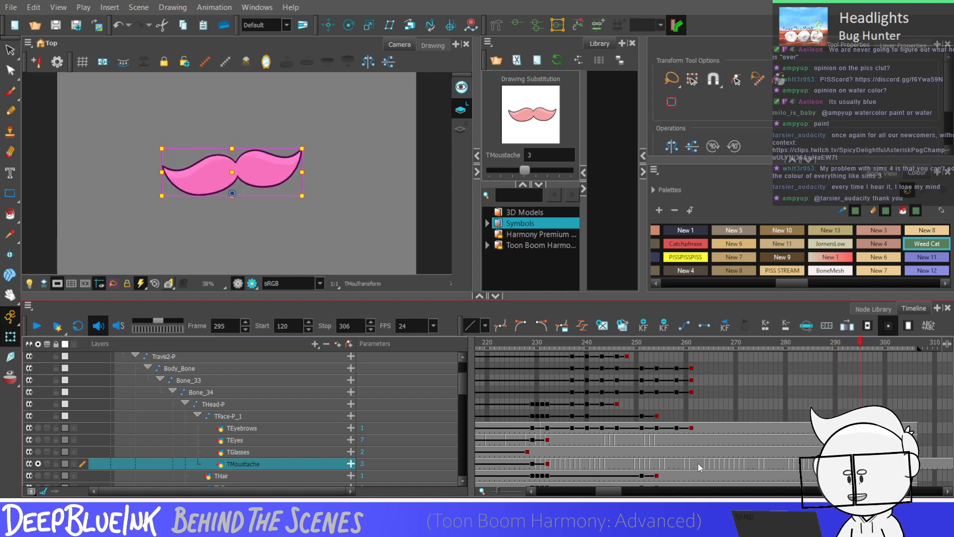
Play a short burst of audio, then switch TMoustache to drawing 1 at frame 297 and drawing 3 at frame 299
key(Return)
key(Return)
key(comma)
key(bracketleft)
key(bracketleft)
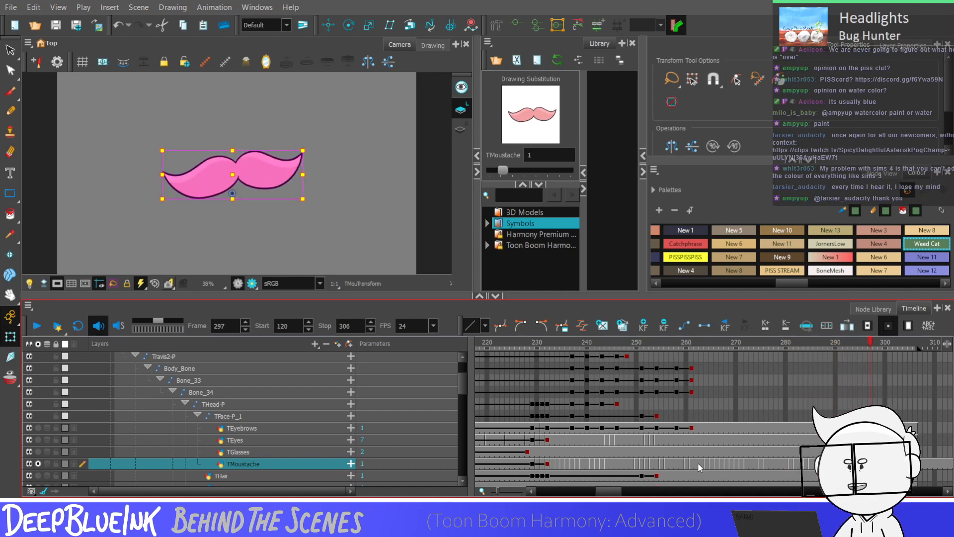
key(period)
key(period)
key(bracketright)
key(bracketright)
Switch TMoustache to drawing 1 at frame 301 and drawing 3 at frame 303, and play the remaining frames to 306
key(period)
key(period)
key(bracketleft)
key(bracketleft)
key(period)
key(period)
key(bracketright)
key(bracketright)
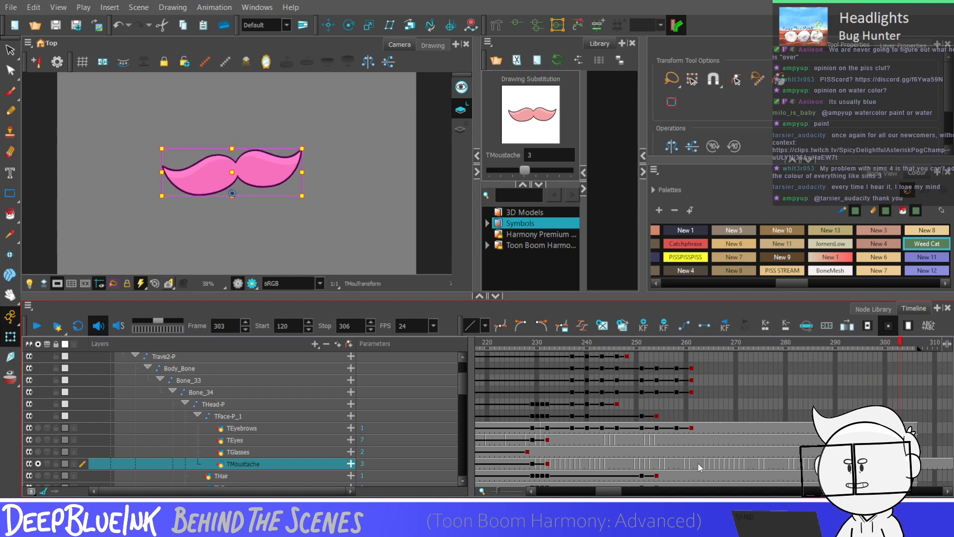
key(Return)
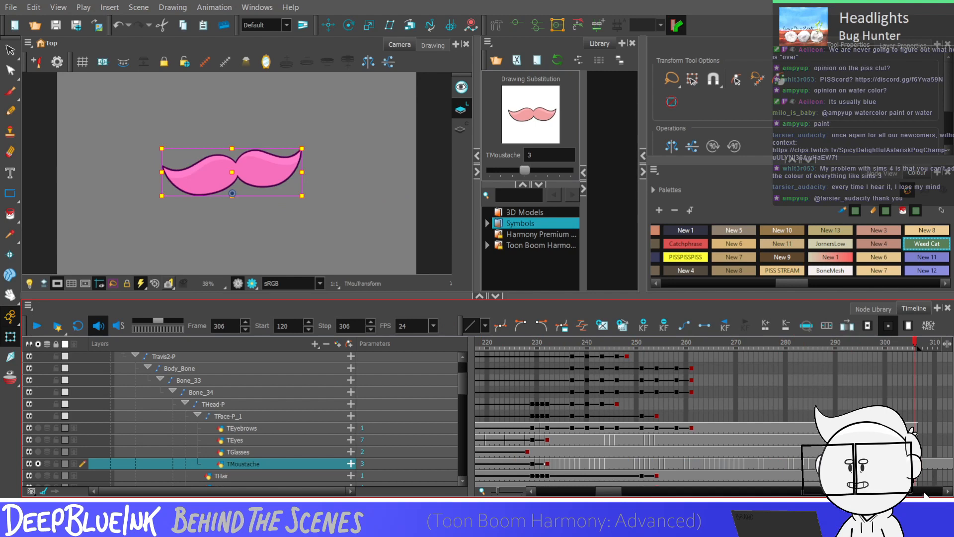
Undo a trial deletion of the moustache exposure at frame 306 and turn off solo on TMoustache to show the whole character
key(Delete)
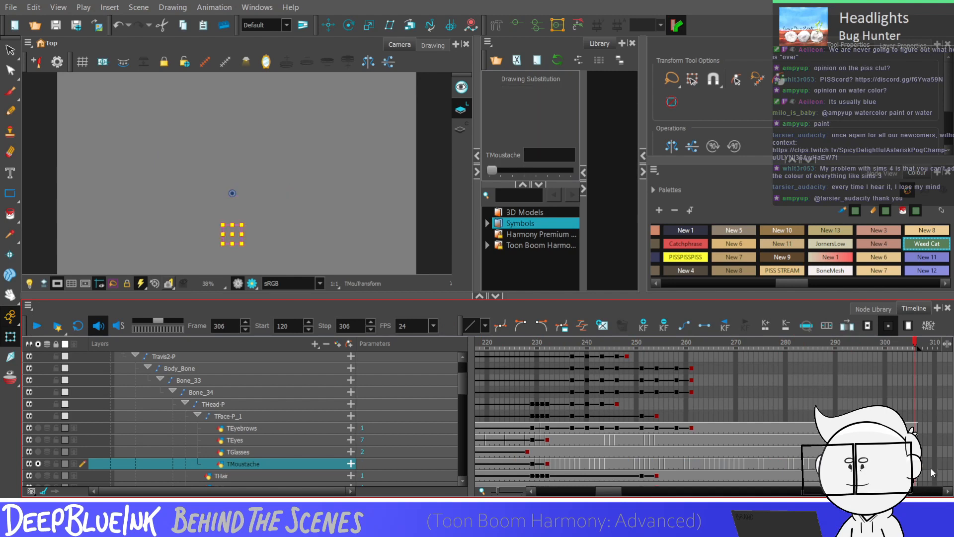
key(ctrl+z)
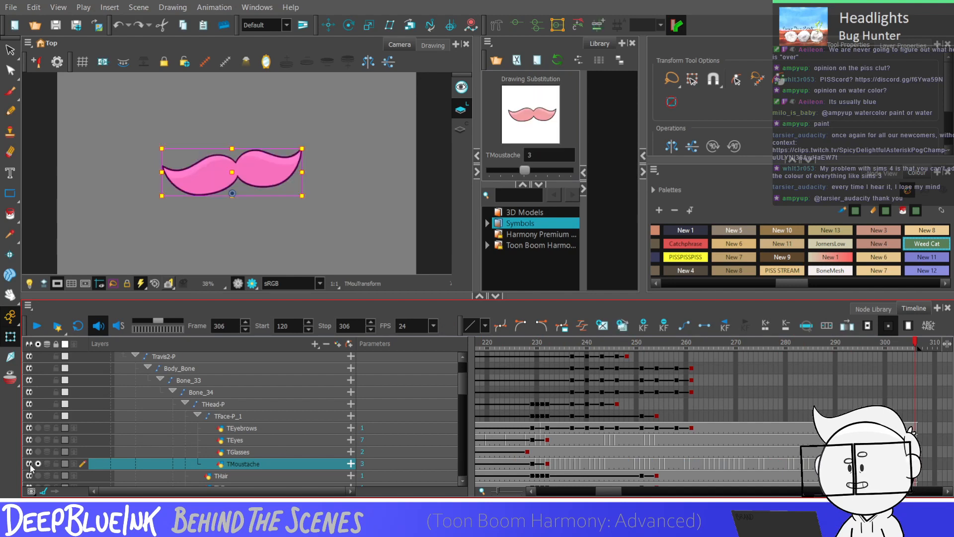
click(38, 463)
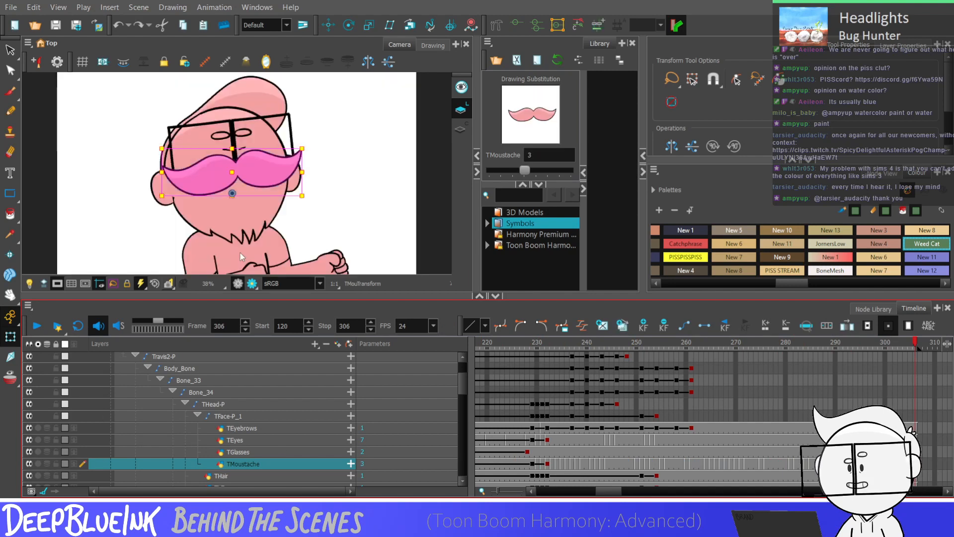
click(324, 153)
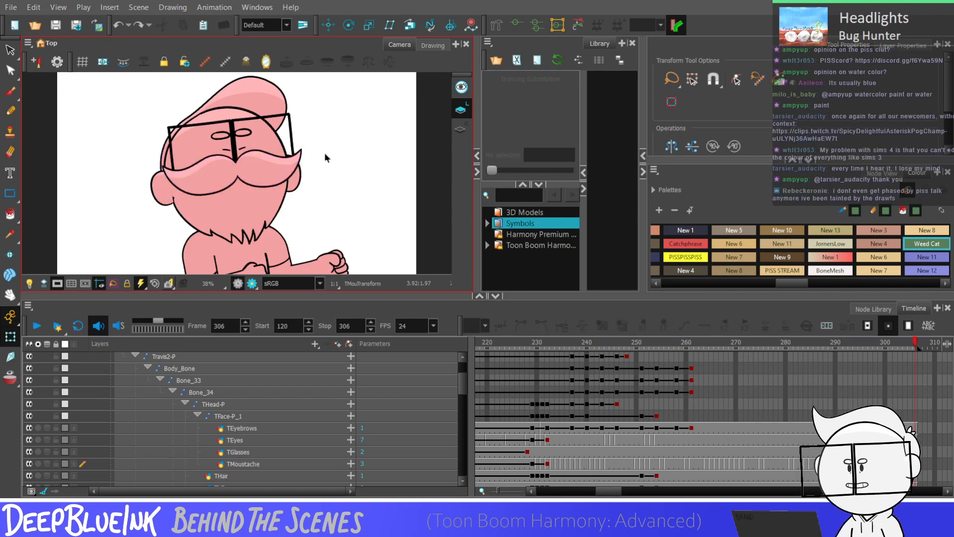
Play the full character animation from about frames 224 and 258 to find where the next head movement should start
click(572, 416)
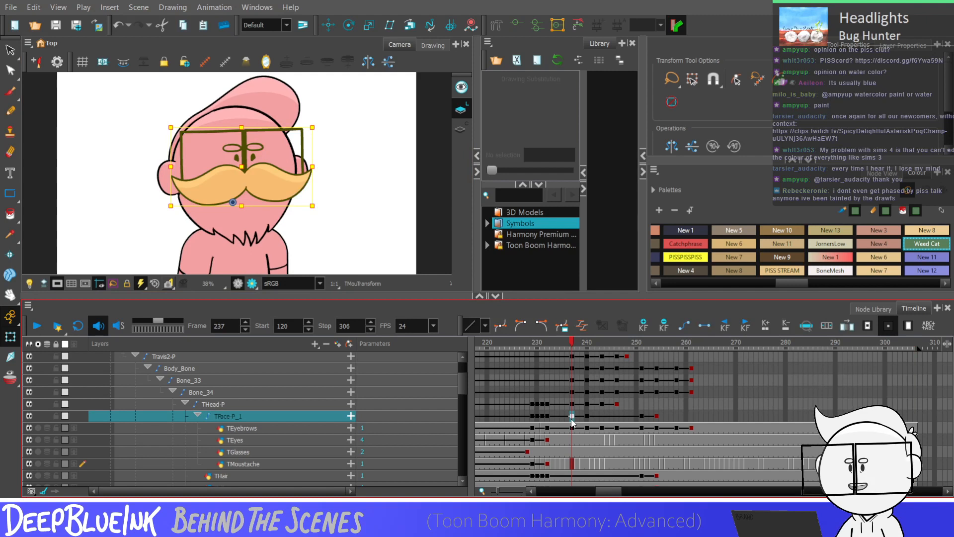
click(509, 392)
key(shift+Return)
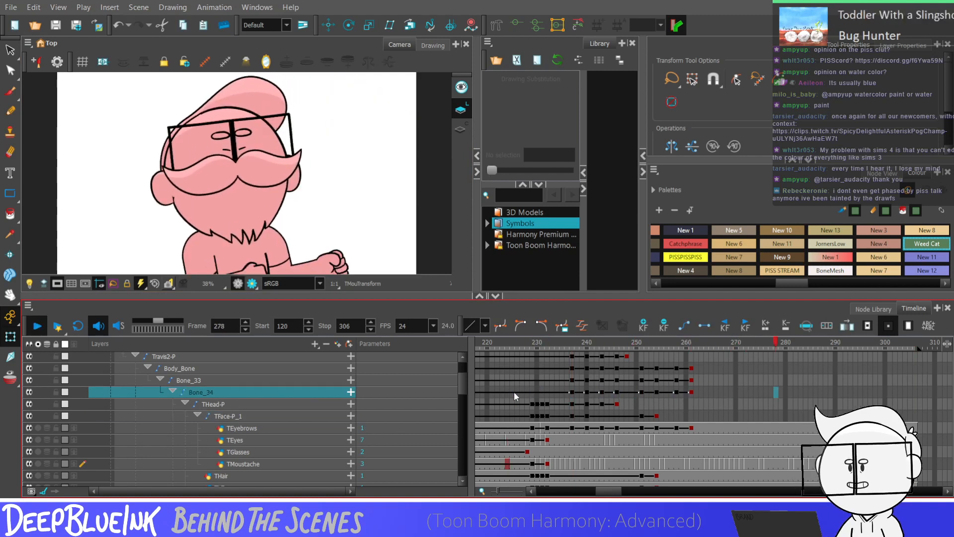
click(676, 416)
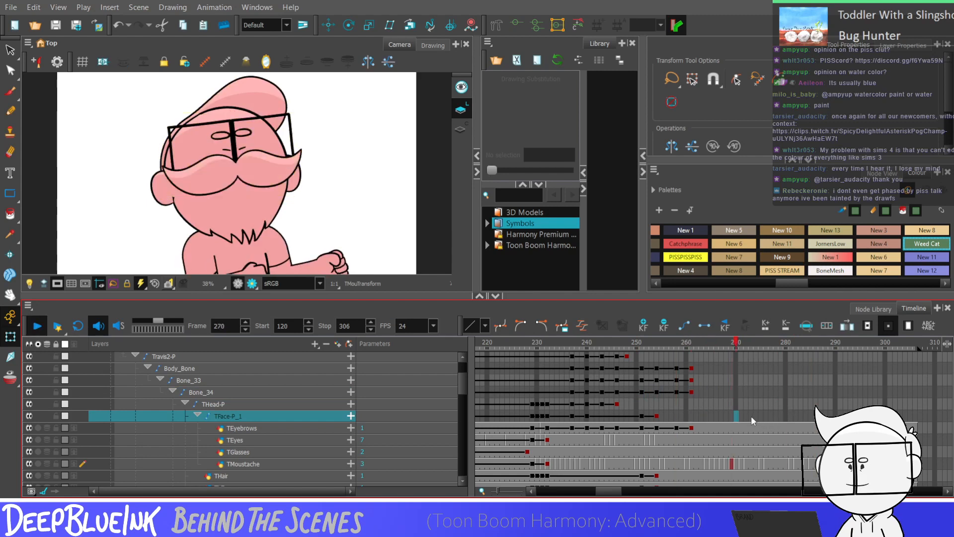
click(676, 428)
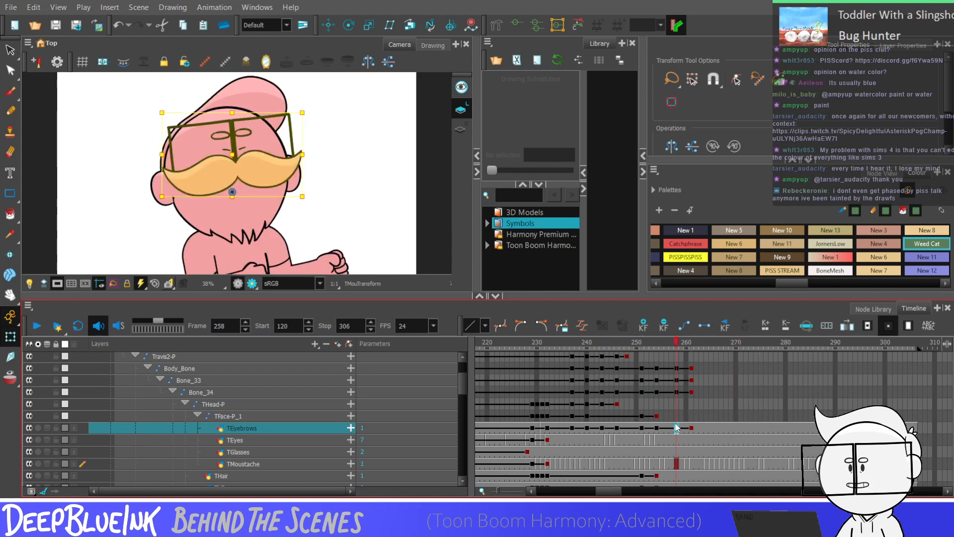
click(751, 427)
click(745, 427)
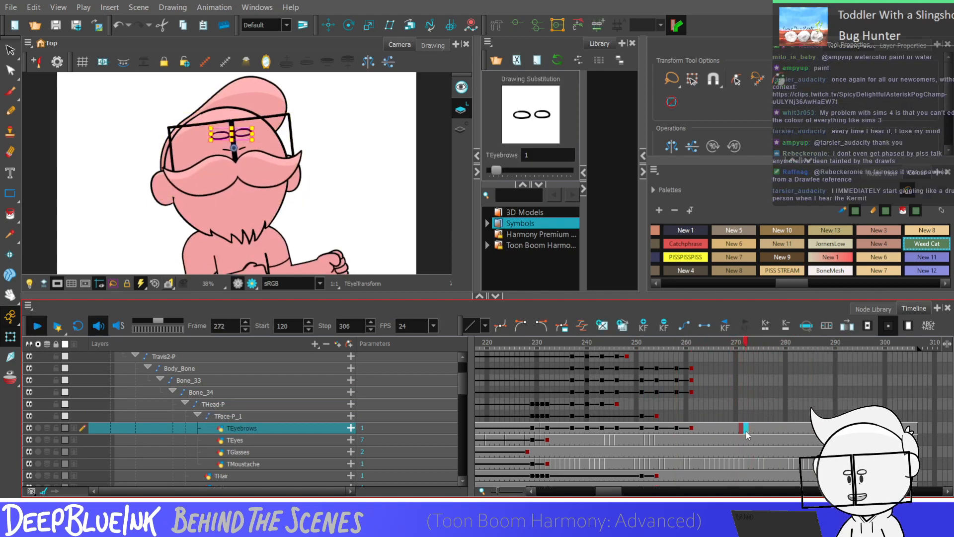
Add TFace-P_1 keyframes at frames 272 and 275 and move the face down at frame 275
click(747, 417)
key(F6)
click(760, 417)
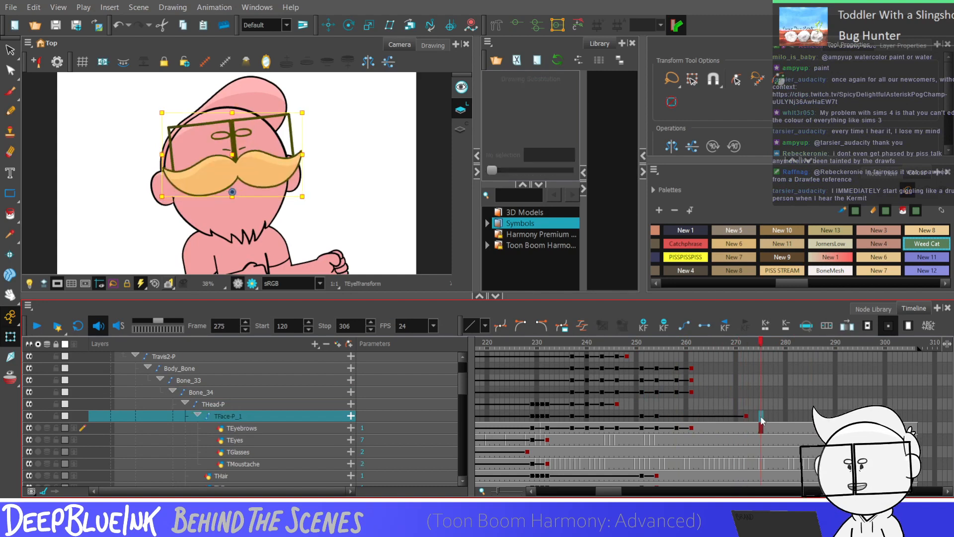
key(F6)
click(326, 29)
drag(233, 178, 234, 193)
click(762, 344)
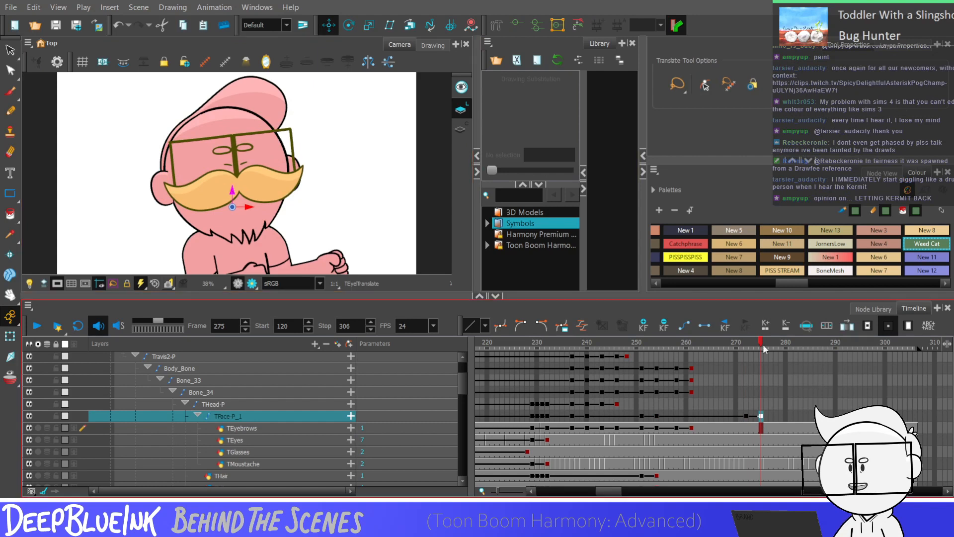
Add TEyebrows keyframes at frames 272 and 275 and lower the eyebrows slightly at frame 275
click(747, 428)
key(F6)
click(762, 430)
key(F6)
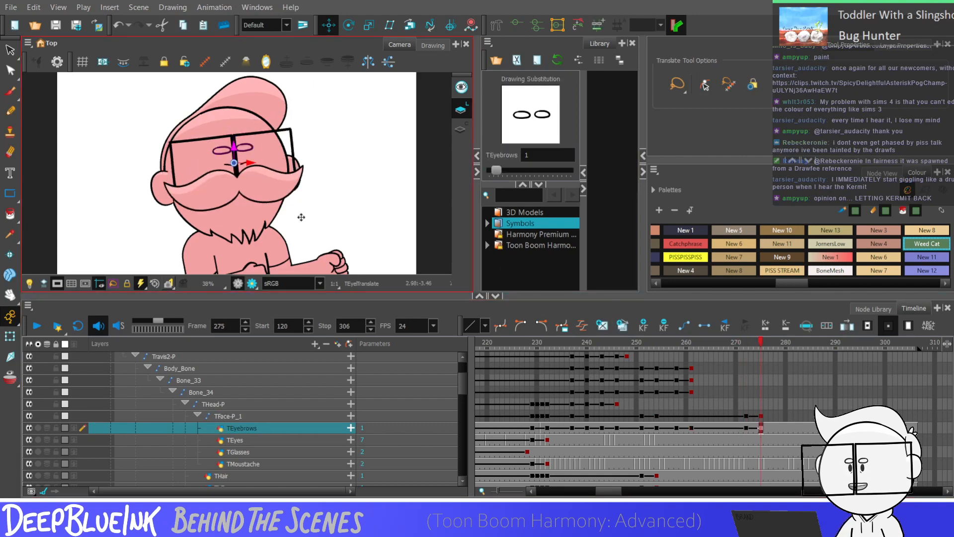
drag(235, 148, 235, 156)
Switch the TEyebrows drawing to 5 at frame 273, 6 at frame 274 and 7 at frame 275
click(752, 428)
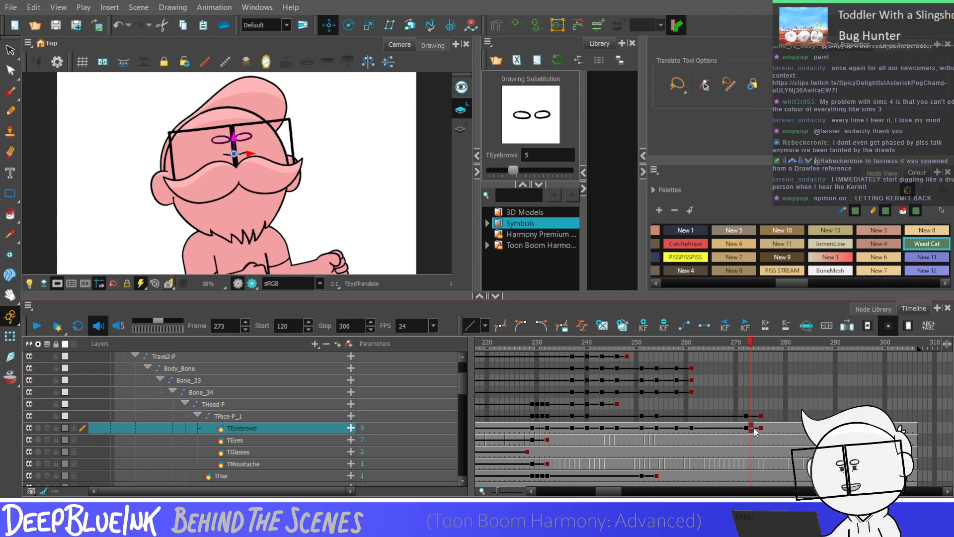
click(756, 427)
click(759, 428)
key(])
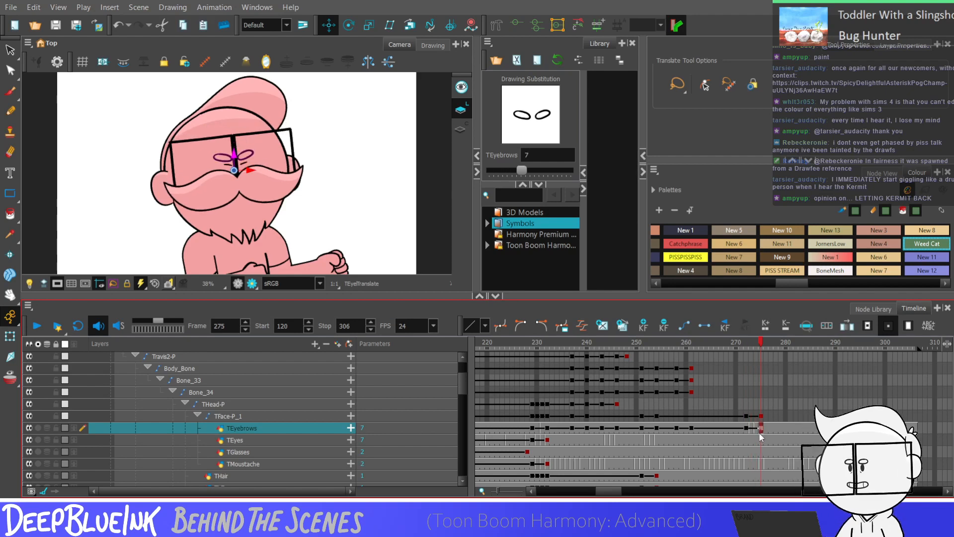
Key THead-P at frames 272 and 275 and tilt the head slightly clockwise at frame 275
click(760, 404)
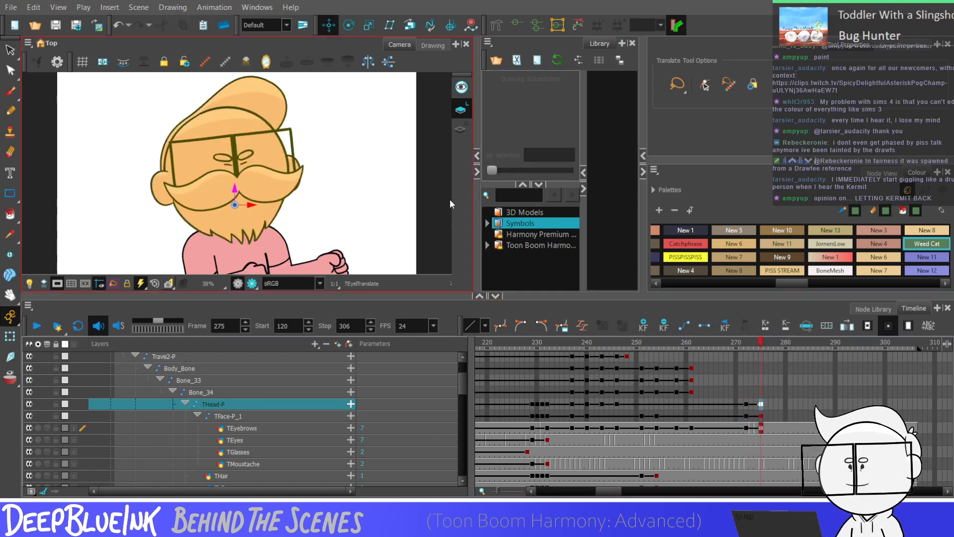
key(alt+3)
drag(344, 99, 352, 113)
click(329, 25)
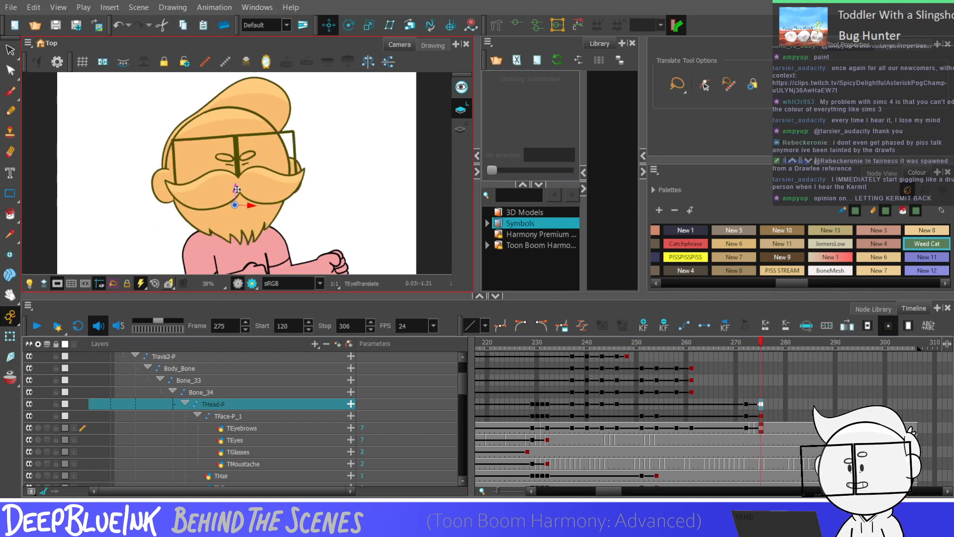
drag(237, 189, 237, 190)
Add keyframes to Body_Bone, Bone_33 and Bone_34 at frames 272 and 275
drag(746, 405, 760, 428)
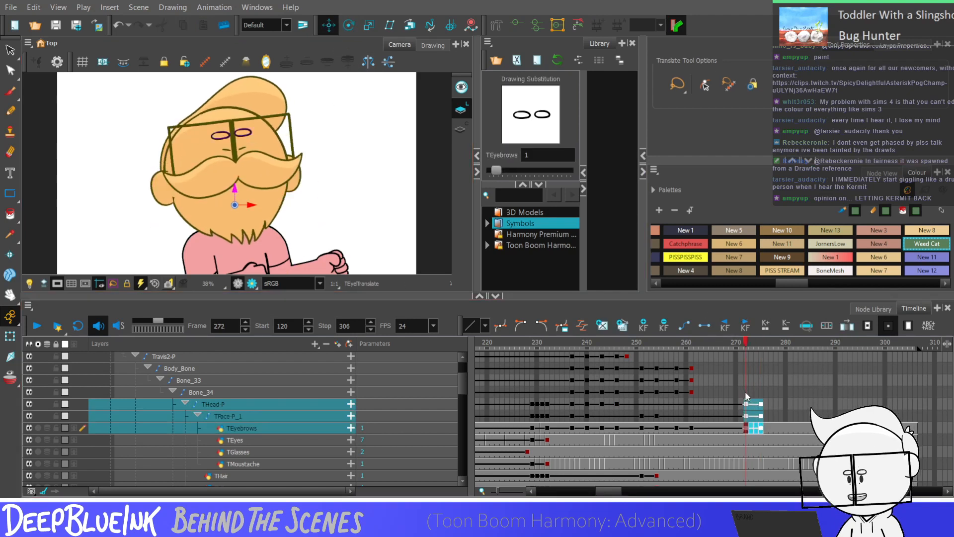
mouse_move(745, 392)
mouse_down()
mouse_move(748, 368)
mouse_move(762, 389)
mouse_up()
key(F6)
key(F6)
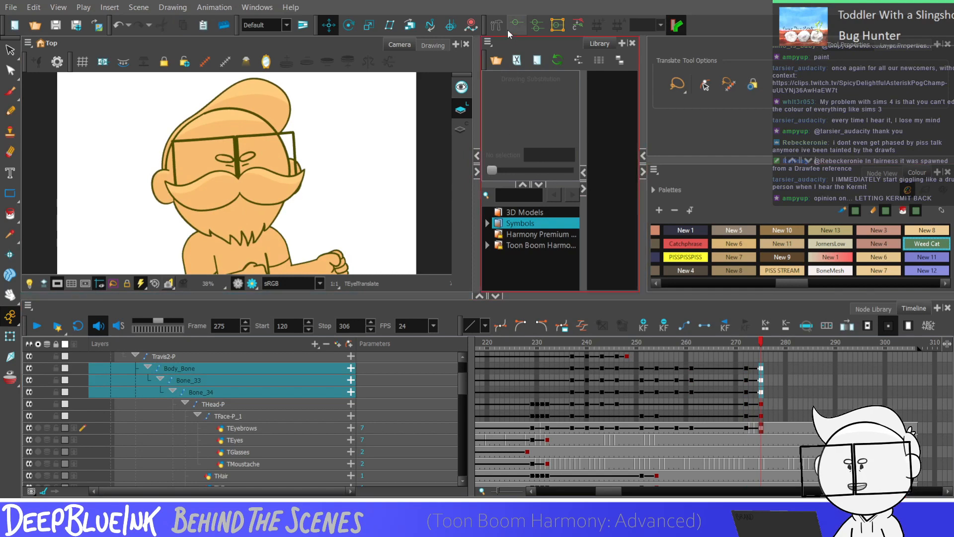
Display the body's bone controls and pose the torso bones at frame 275 so the character leans to the right
click(515, 25)
key(shift+t)
scroll(314, 89, down, 2)
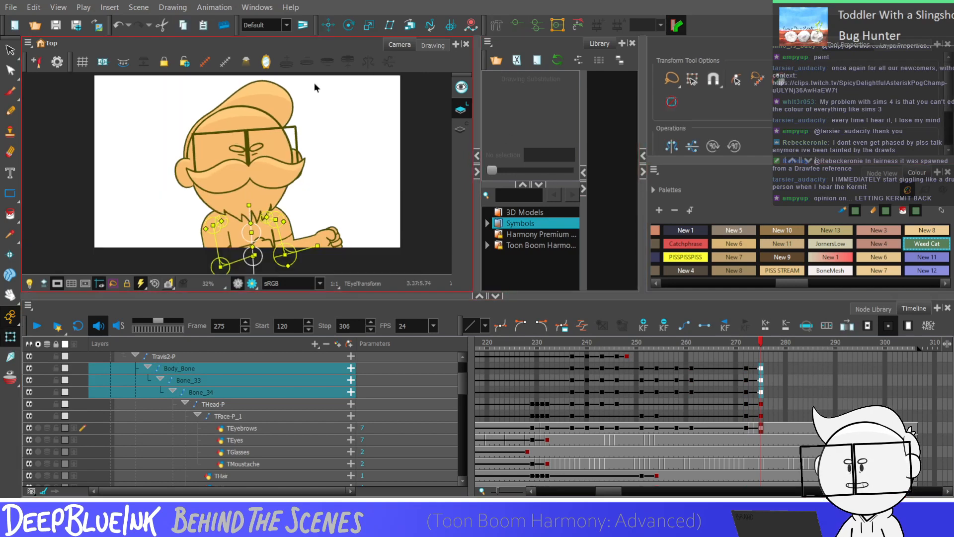
scroll(304, 175, up, 2)
scroll(279, 202, down, 1)
scroll(256, 218, up, 2)
drag(252, 221, 267, 181)
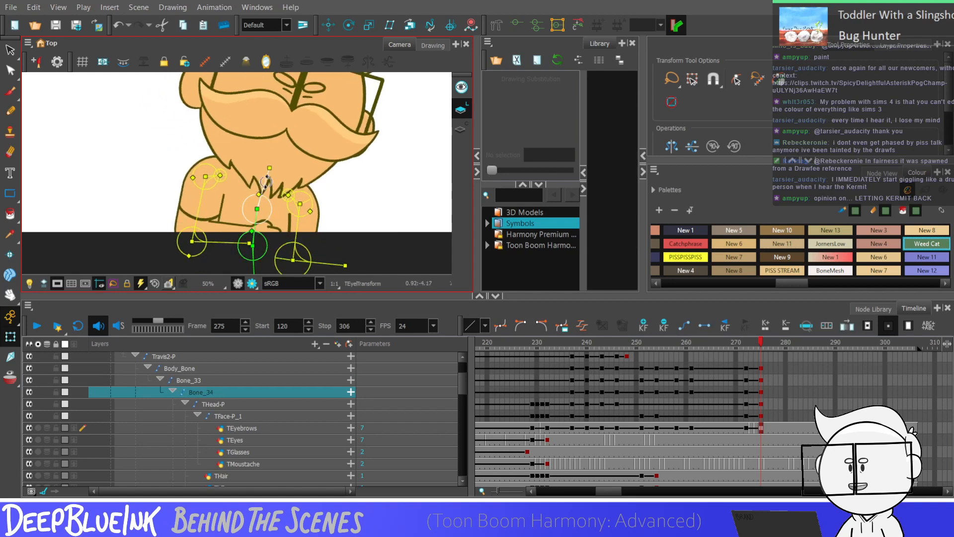
scroll(267, 181, down, 2)
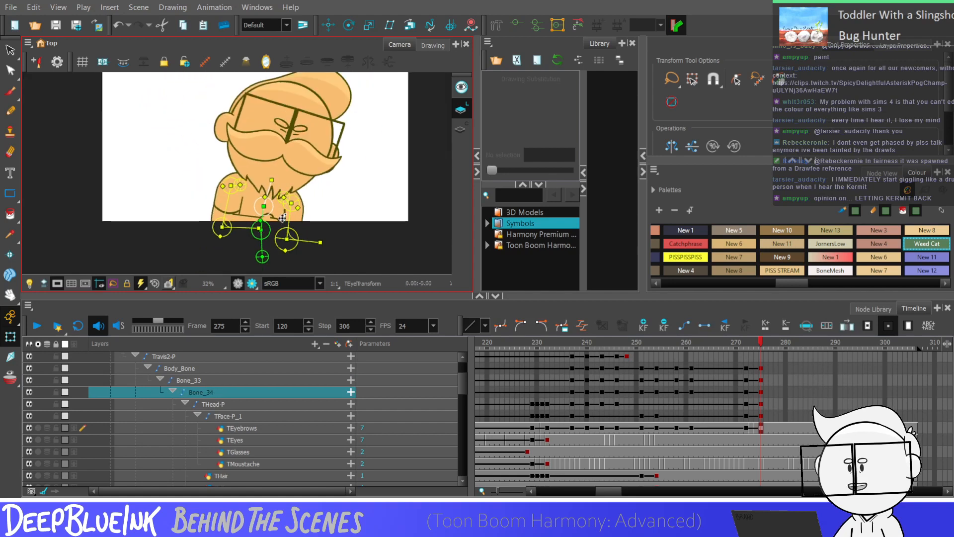
Select the body and head keyframes from frame 272 to 275 and examine the lean frame by frame in both directions
drag(746, 369, 763, 426)
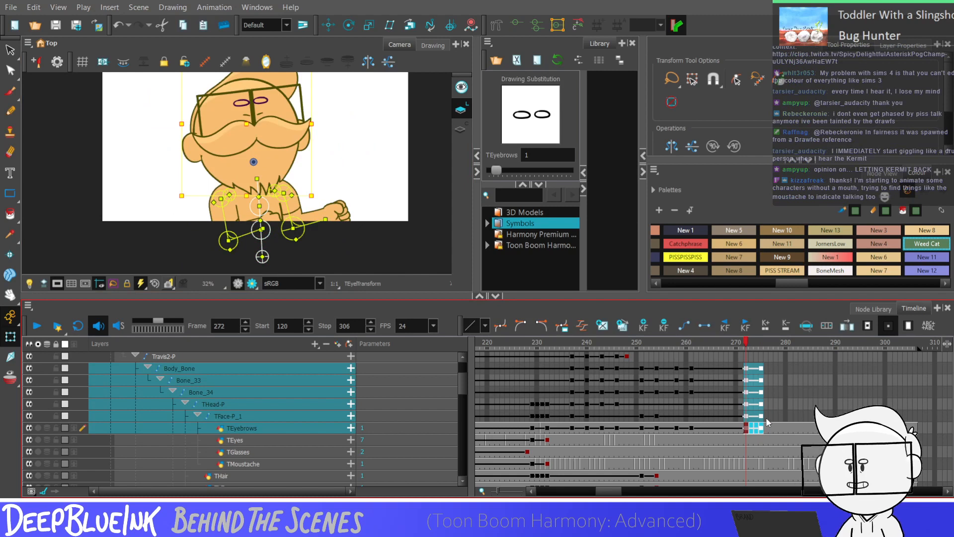
click(741, 385)
key(period)
key(period)
key(period)
key(period)
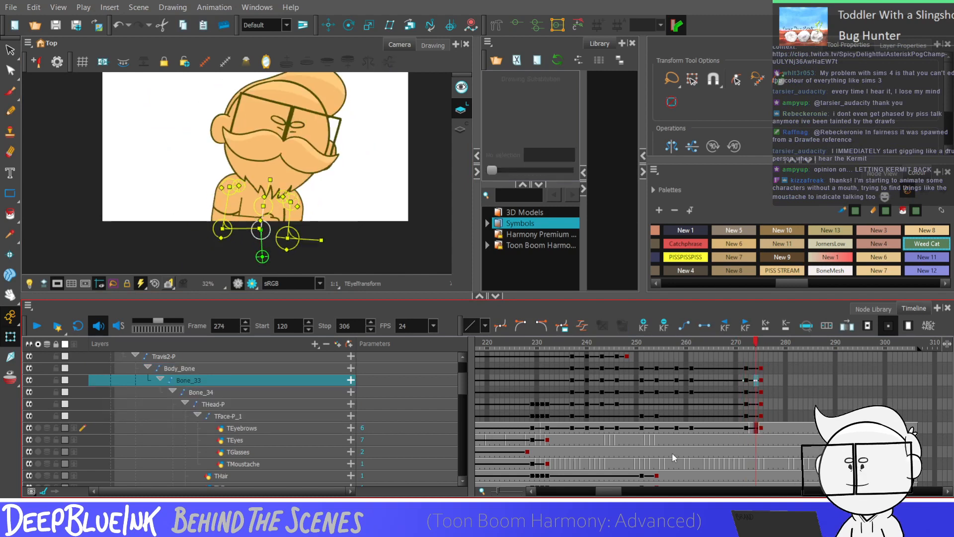
key(comma)
key(comma)
key(comma)
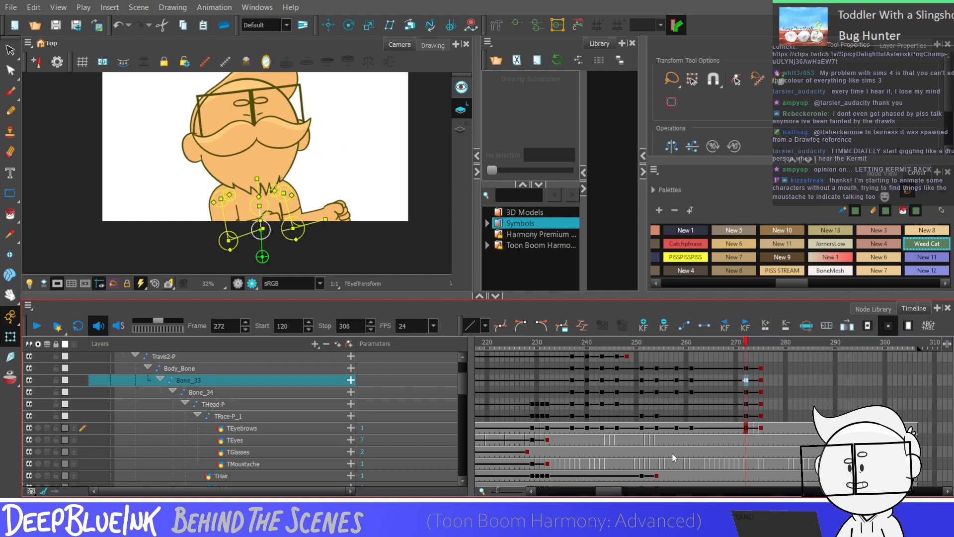
key(period)
key(period)
key(period)
key(period)
key(comma)
key(comma)
key(comma)
key(comma)
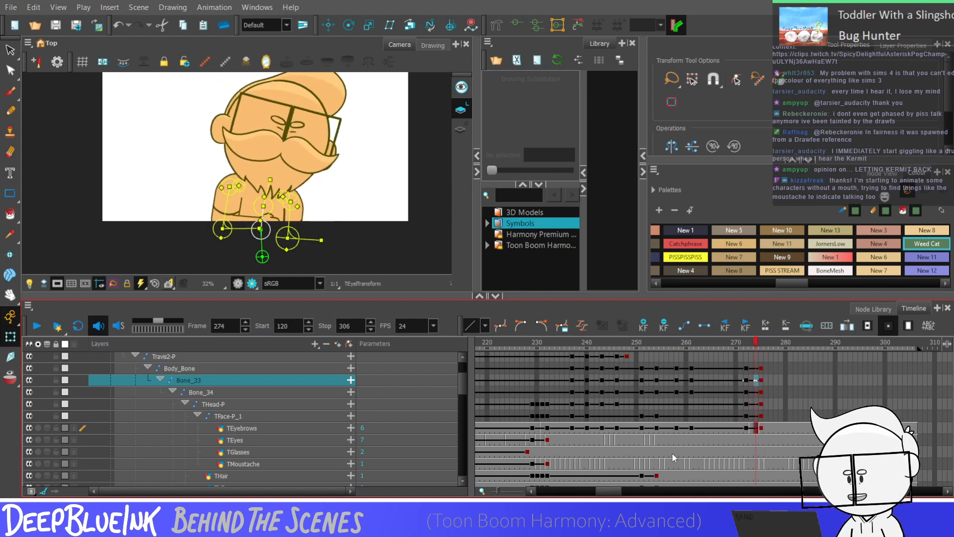
key(period)
key(period)
key(period)
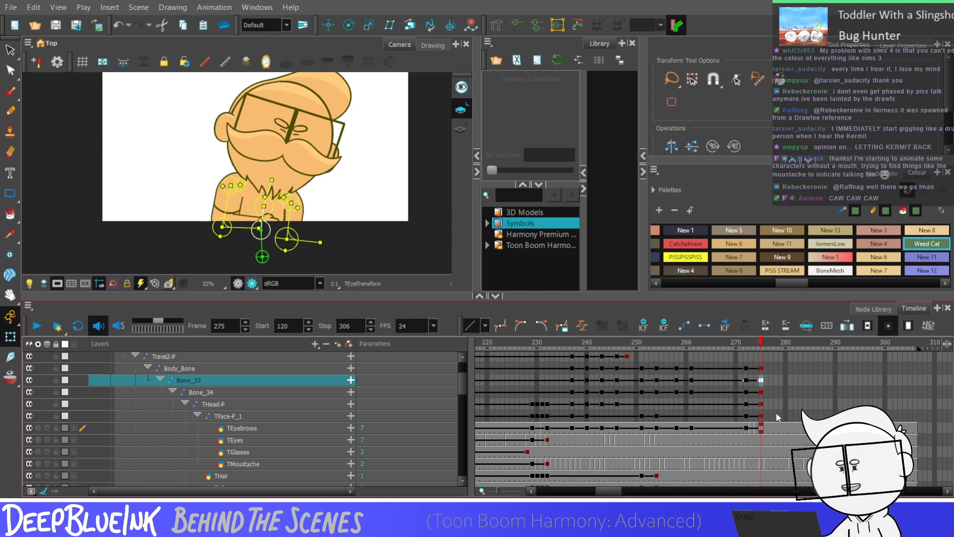
Add keyframes to THair, TLEar and TREar at frames 272 and 275 and select the ones at frame 275
drag(745, 466, 764, 459)
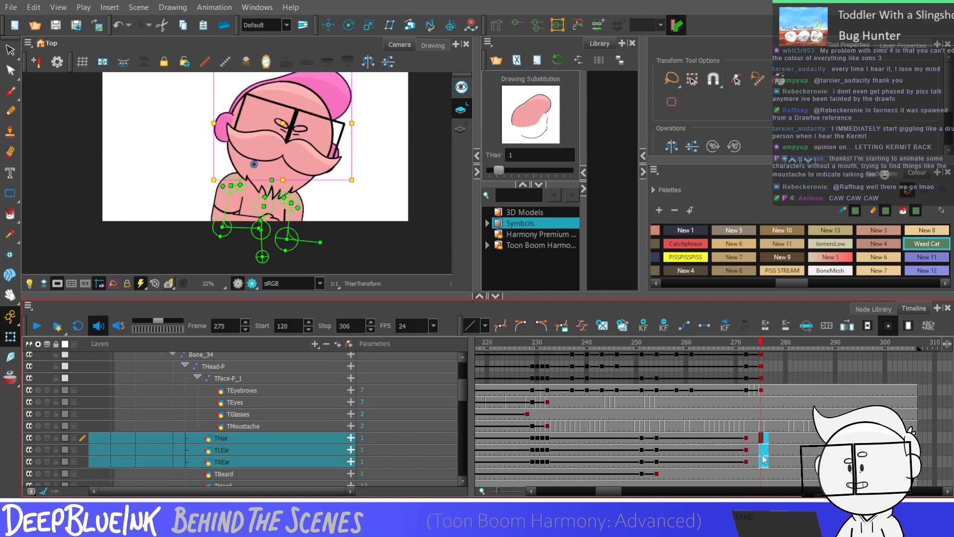
click(762, 439)
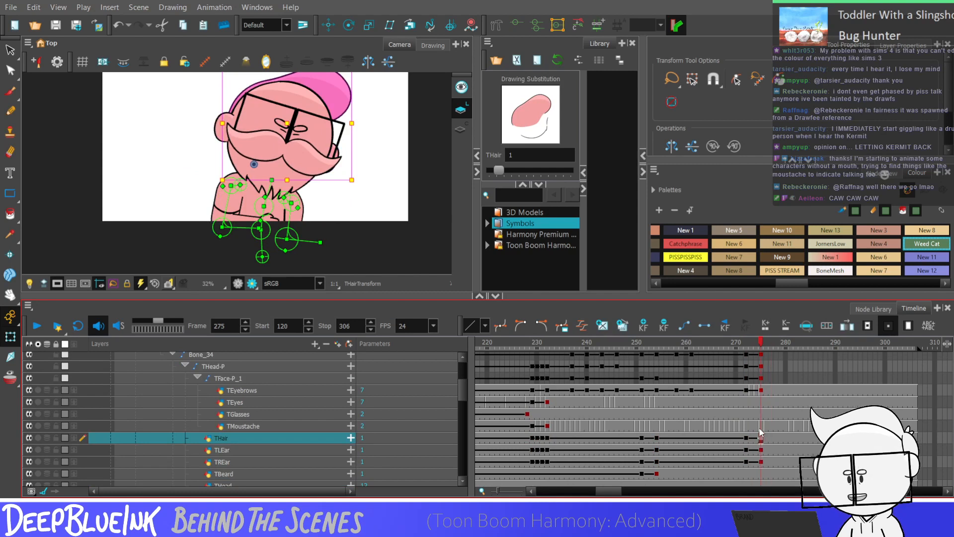
shift+click(763, 463)
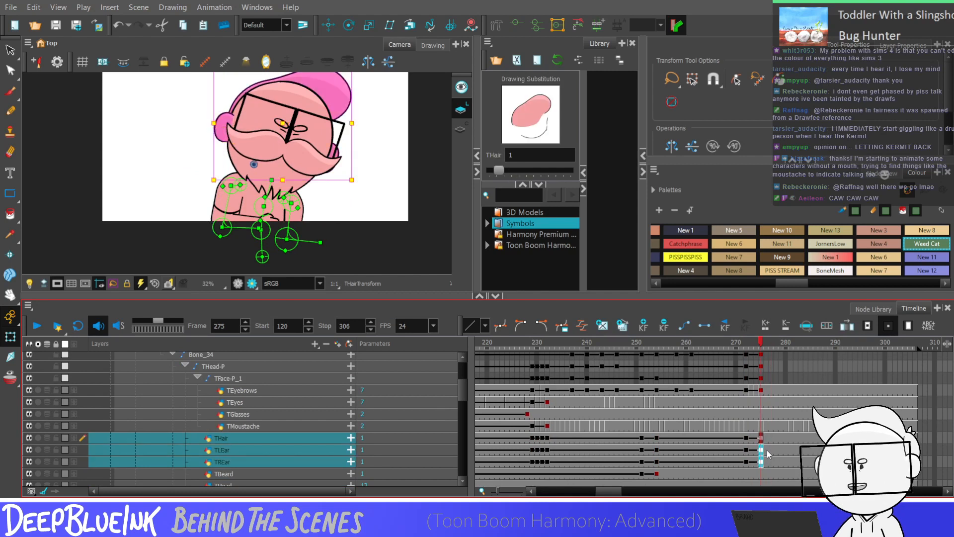
Shift the ears and the hair slightly along the vertical axis at frame 275 with the Translate tool
drag(762, 450, 763, 463)
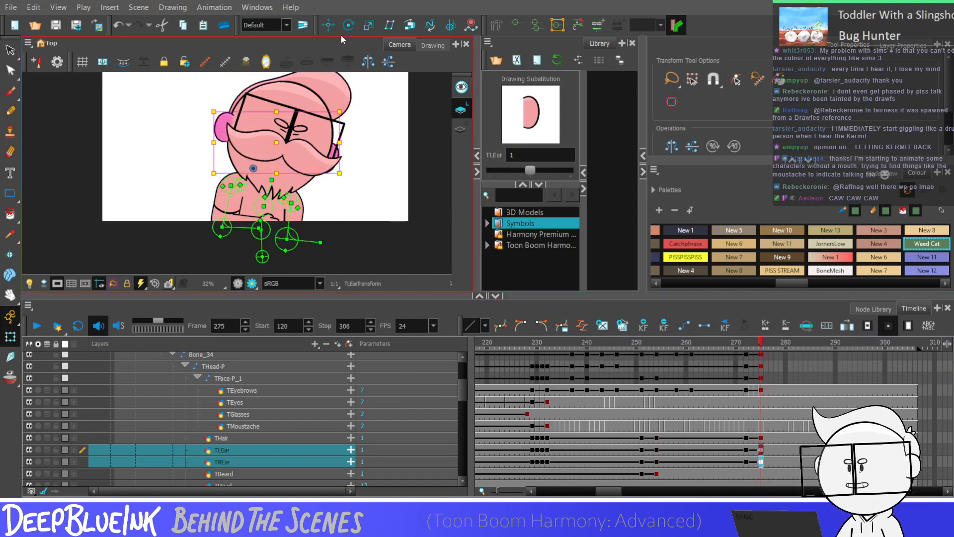
click(329, 25)
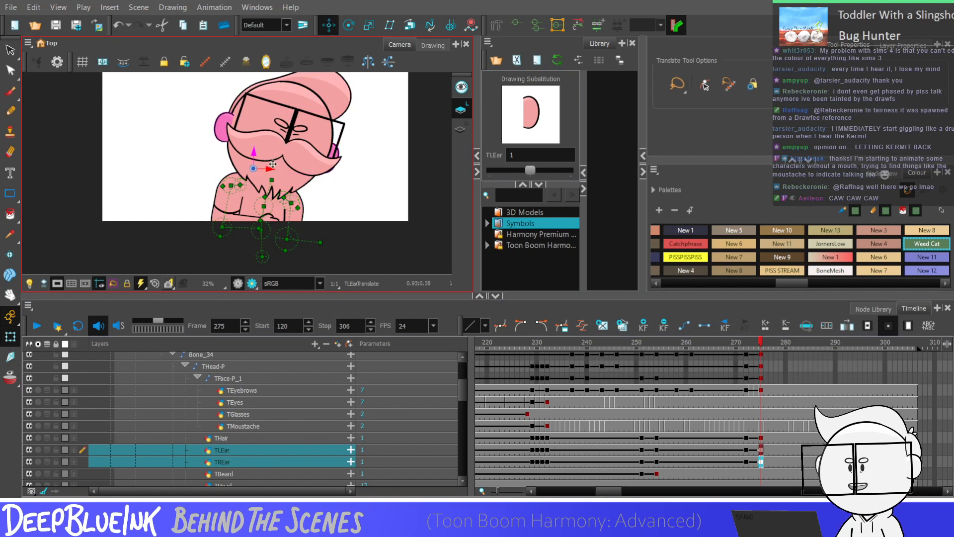
click(762, 438)
drag(255, 149, 256, 147)
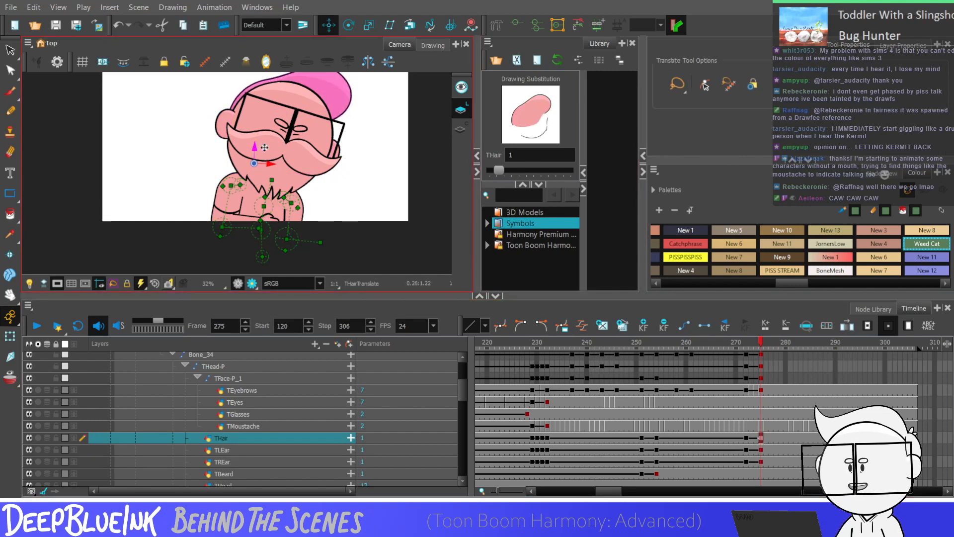
Add keyframes to the bones and drawings of both arms, KinTRArm and KinTLArm, at frames 272 and 275
mouse_move(748, 438)
mouse_down()
mouse_move(748, 462)
mouse_move(746, 423)
mouse_up()
click(747, 473)
drag(746, 434, 747, 466)
key(F6)
key(period)
key(period)
key(period)
key(F6)
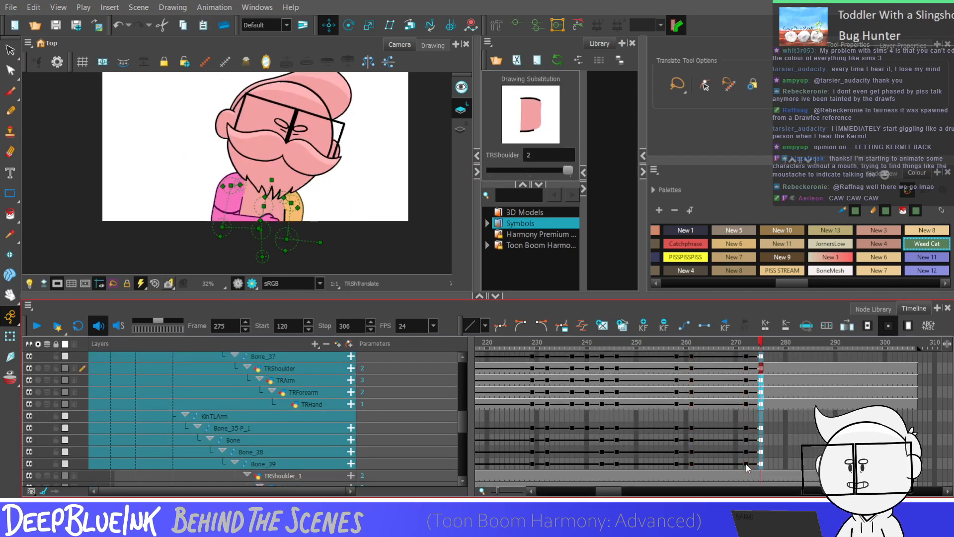
Display the arm bone controls and rotate the forearm bones Bone_37 and Bone_39 downward at frame 275
click(517, 25)
click(10, 337)
click(246, 233)
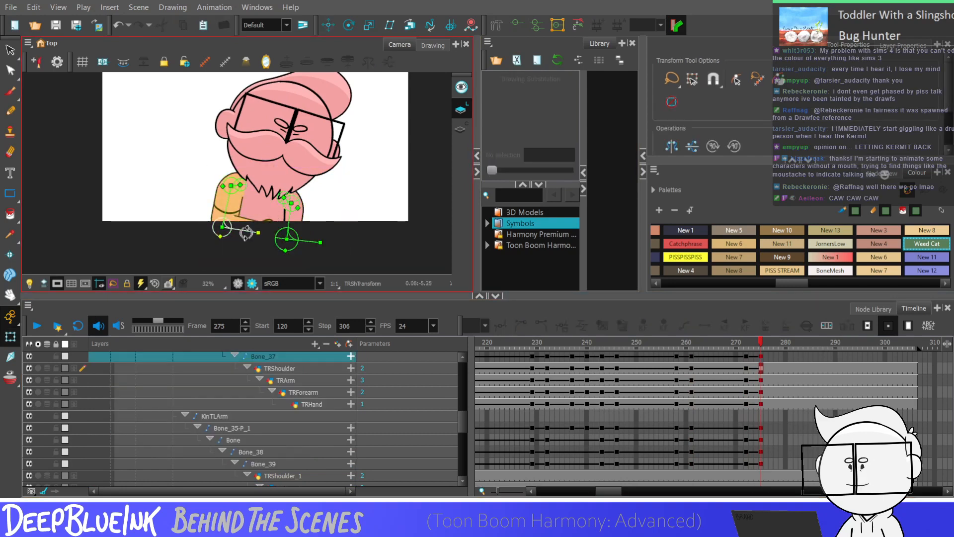
click(288, 240)
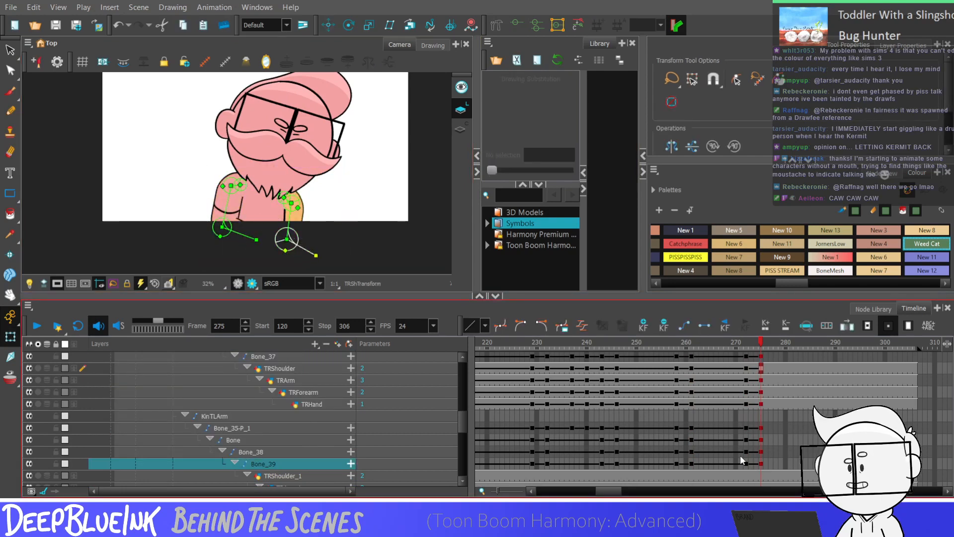
Examine the arm motion frame by frame from frame 272 to 275 and play the scene back from frame 258
mouse_move(741, 455)
mouse_down()
mouse_move(763, 356)
mouse_move(765, 381)
mouse_up()
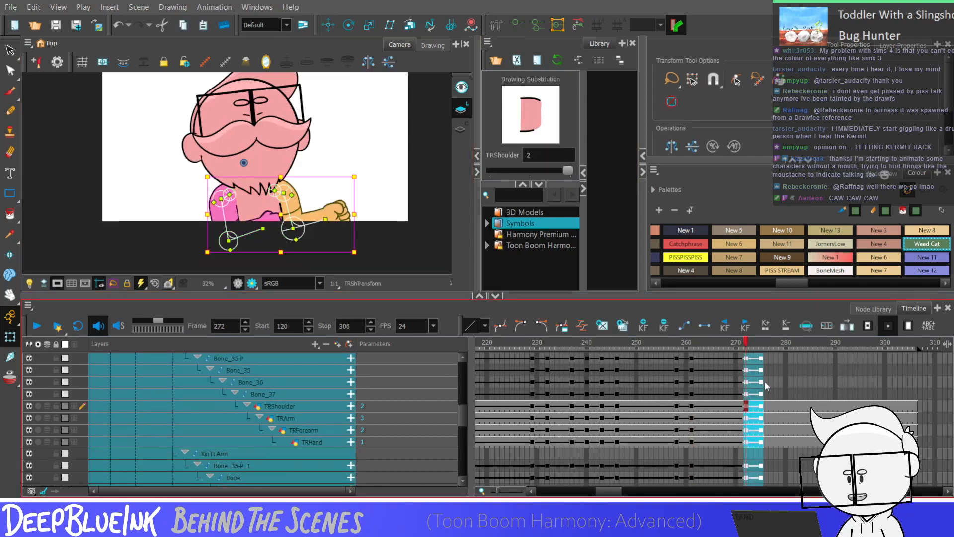
key(period)
key(period)
key(period)
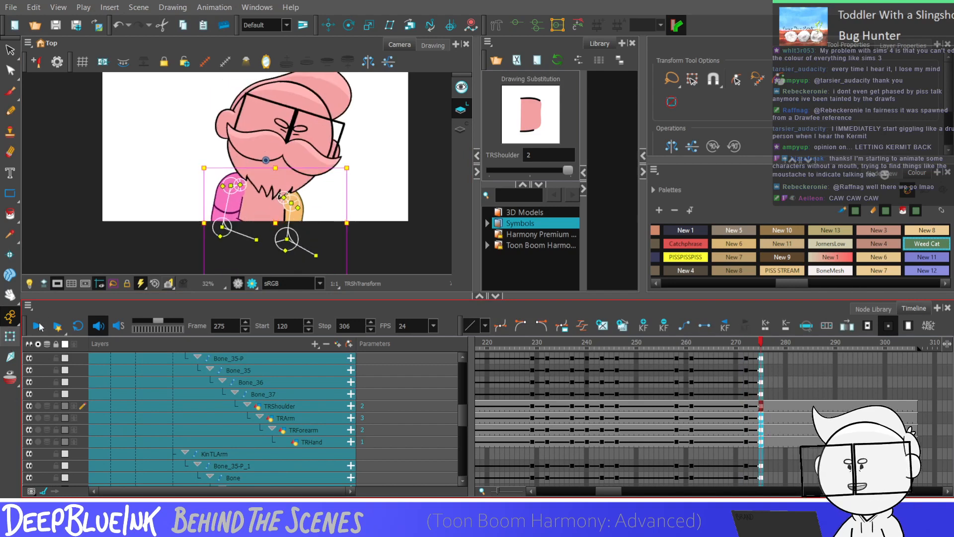
drag(747, 359, 751, 312)
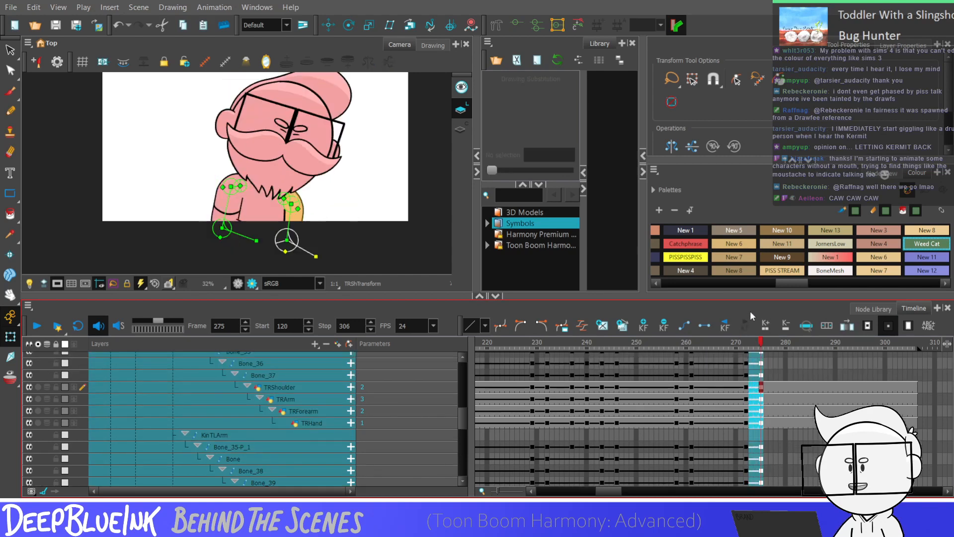
click(675, 387)
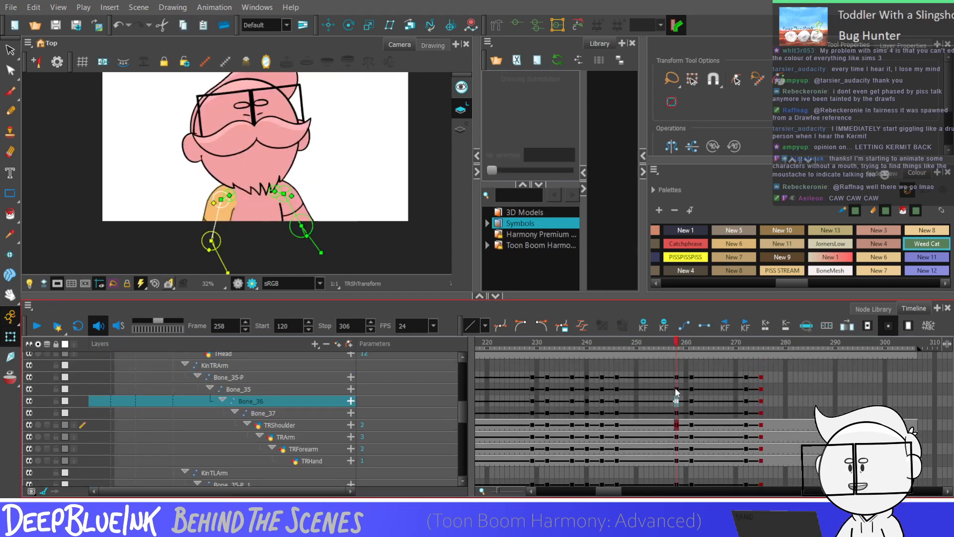
key(Return)
key(Return)
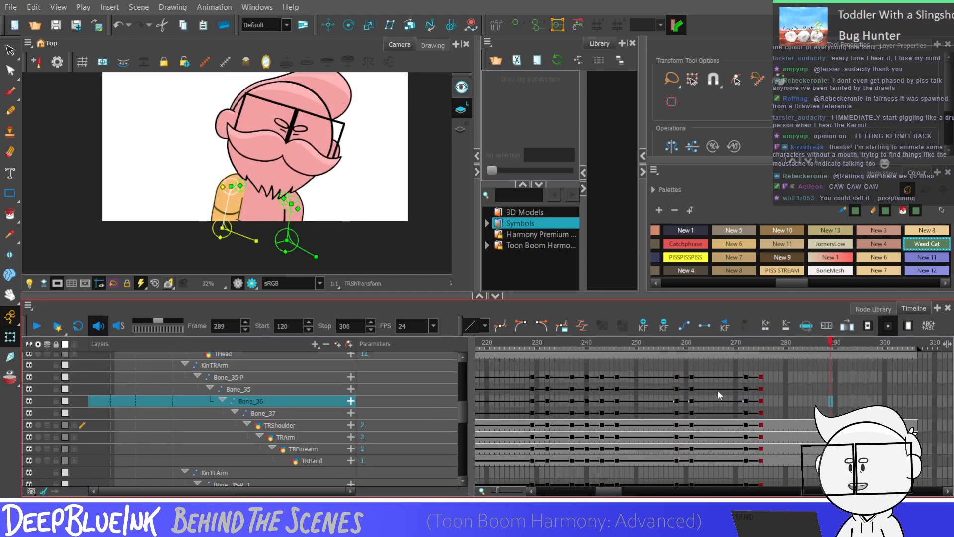
Rotate both upper arm bones at frame 275 so the elbows swing to the left
click(761, 389)
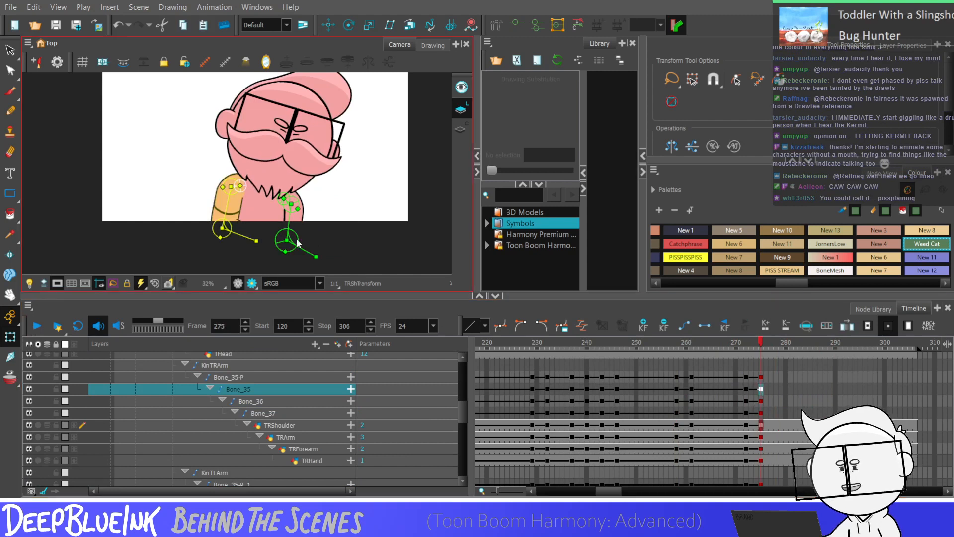
drag(223, 214, 211, 218)
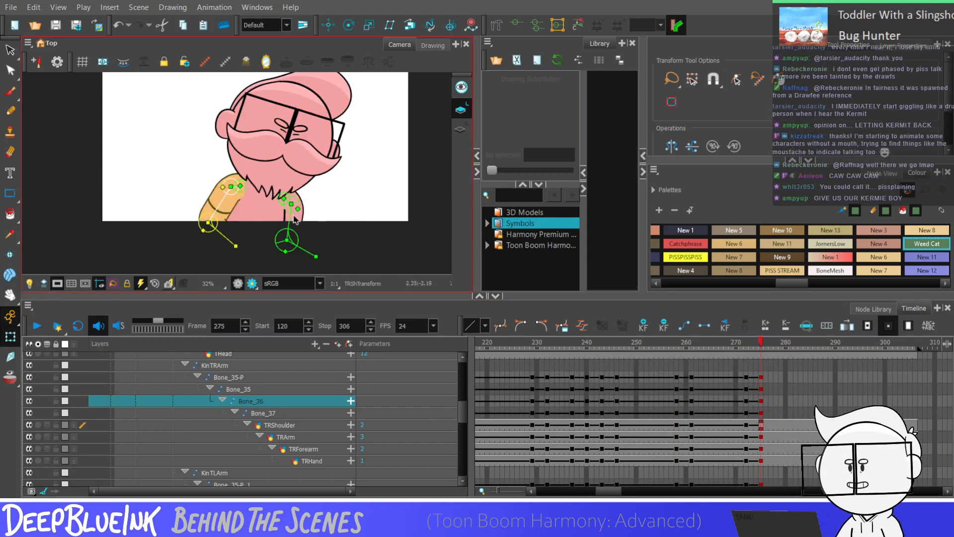
drag(288, 227, 279, 228)
Play back the revised arm motion from around frame 272
click(746, 413)
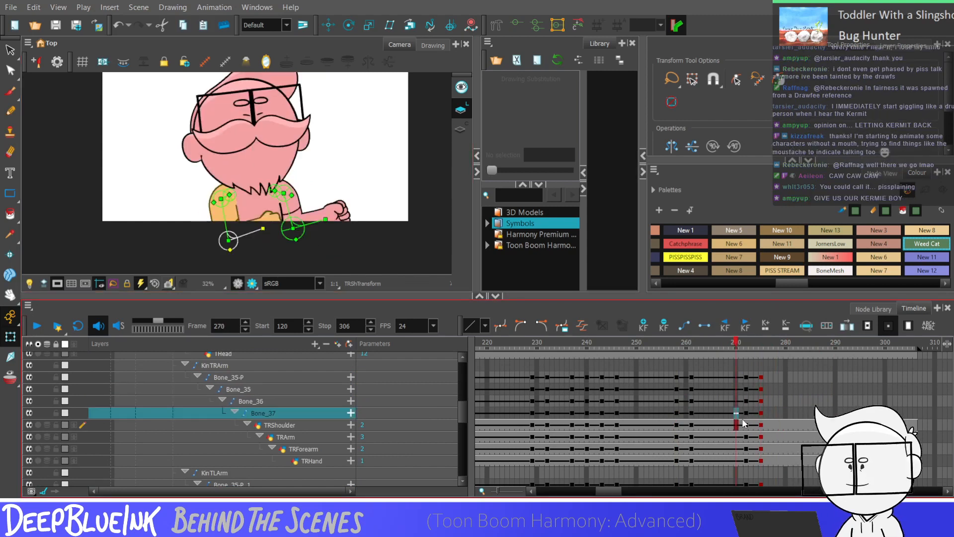
key(shift+Return)
click(746, 390)
key(shift+Return)
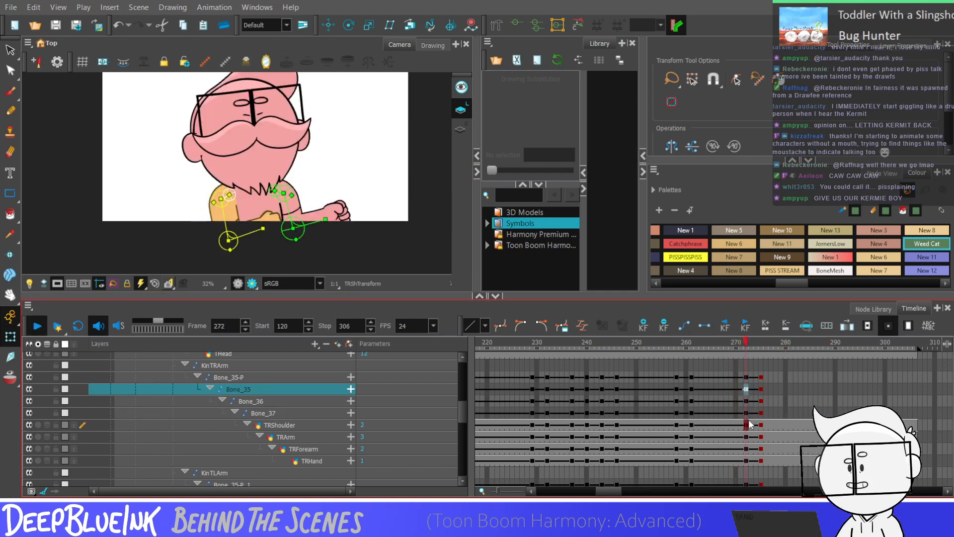
key(shift+Return)
Add keyframes to Travis2-P at frames 272 and 275 and nudge the whole character down at frame 275
scroll(650, 413, up, 5)
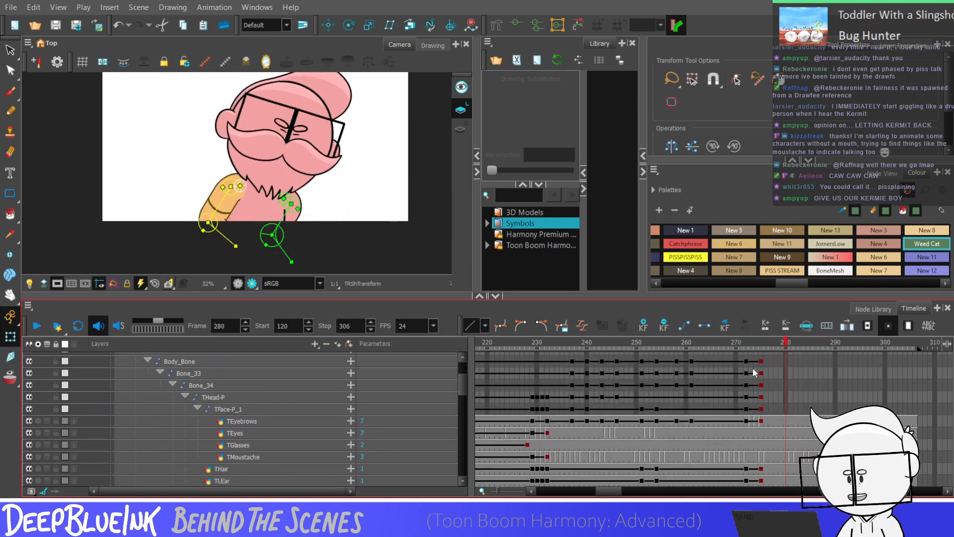
click(746, 361)
click(746, 368)
key(F6)
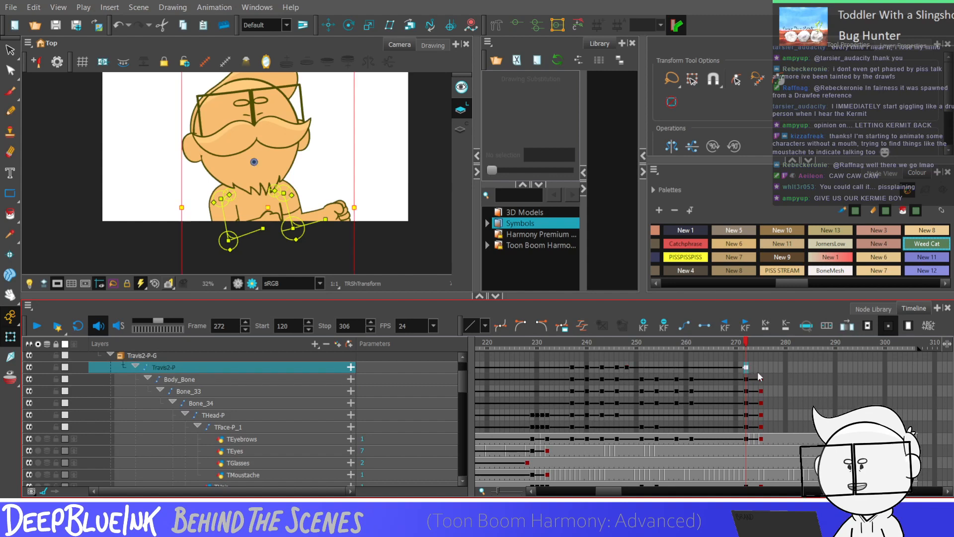
click(761, 367)
key(F6)
key(shift+Down)
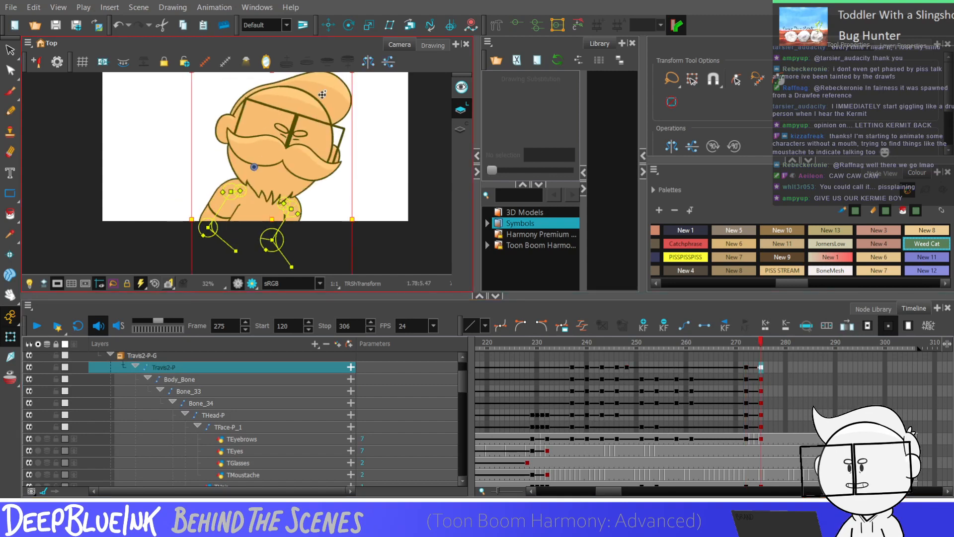
Nudge Travis2-P up at frame 277 and back down at frame 278 to create a small body bounce
key(.)
key(.)
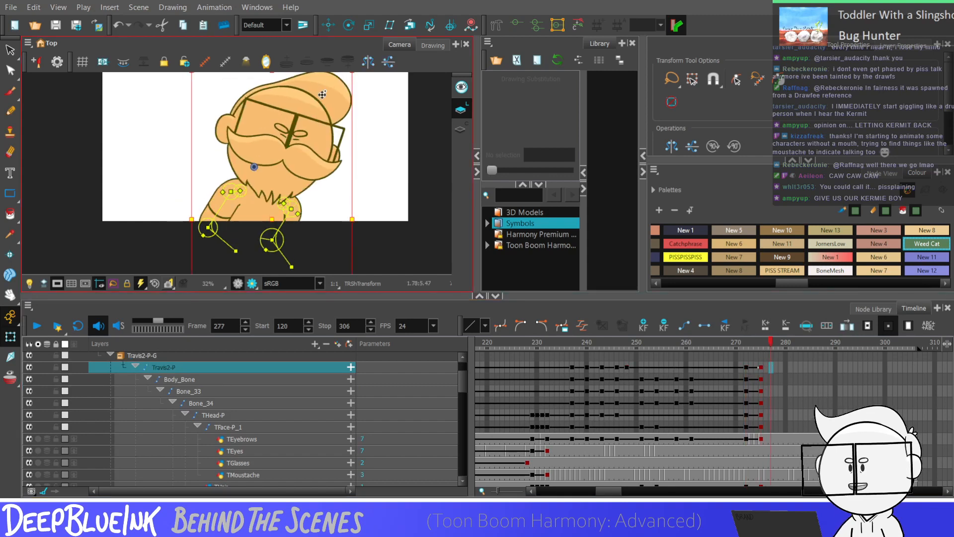
key(shift+Up)
key(.)
key(shift+Down)
key(Down)
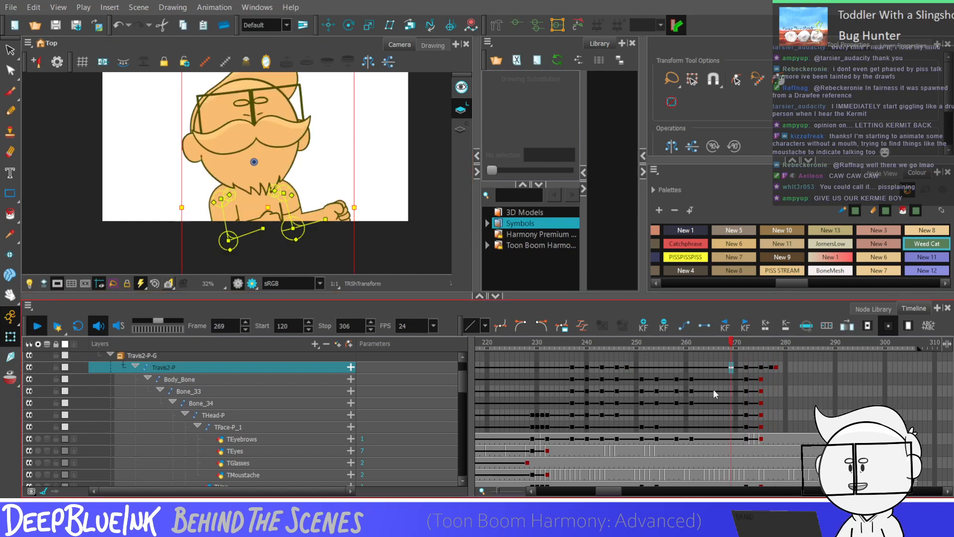
Play back the whole-body bounce from just before frame 272
key(shift+Return)
key(shift+Return)
click(745, 368)
key(shift+Return)
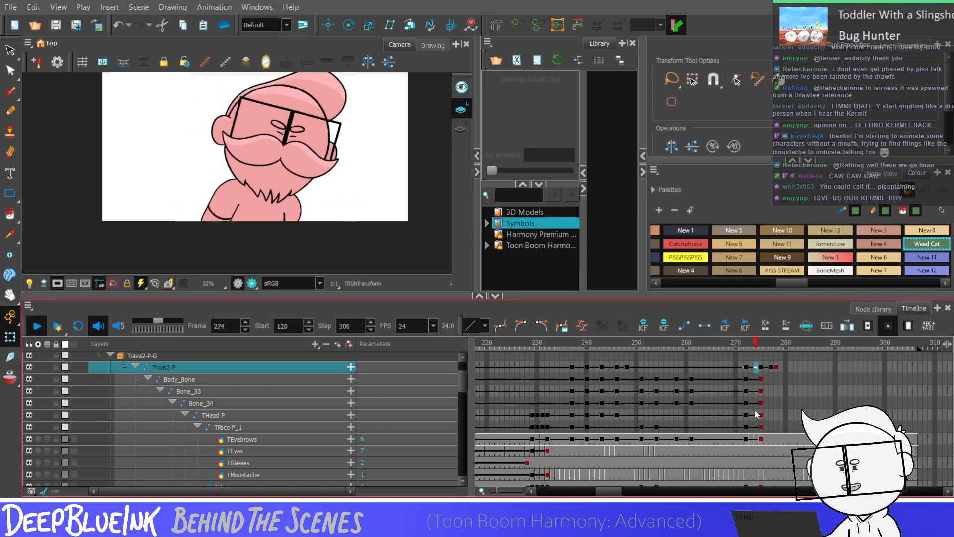
click(801, 415)
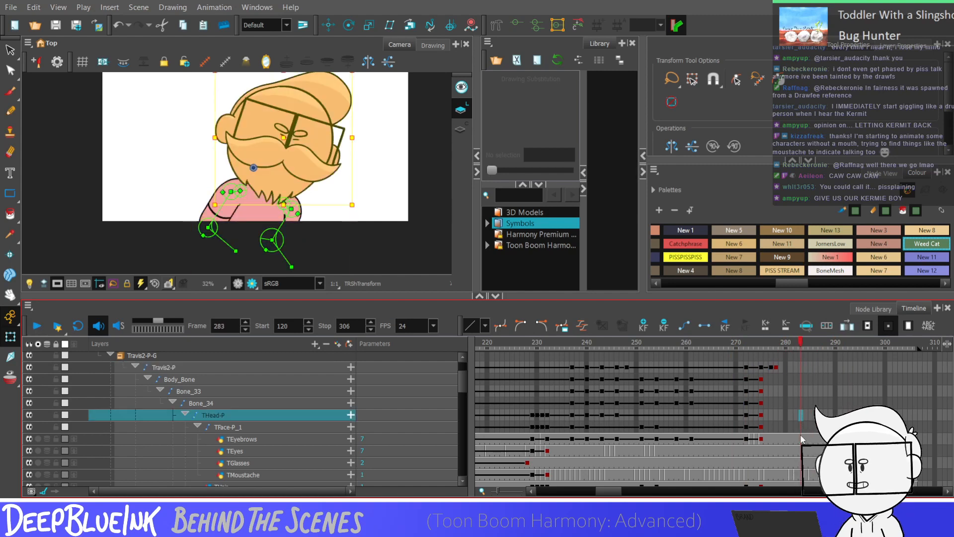
Examine the lean frame by frame from frame 272 to 275 and back to frame 264 in a closer view
scroll(337, 110, up, 1)
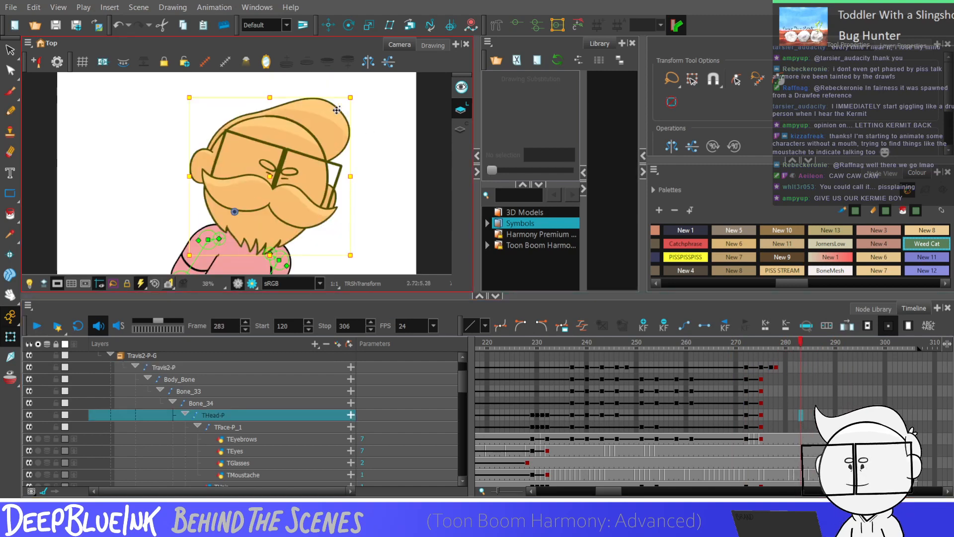
key(Escape)
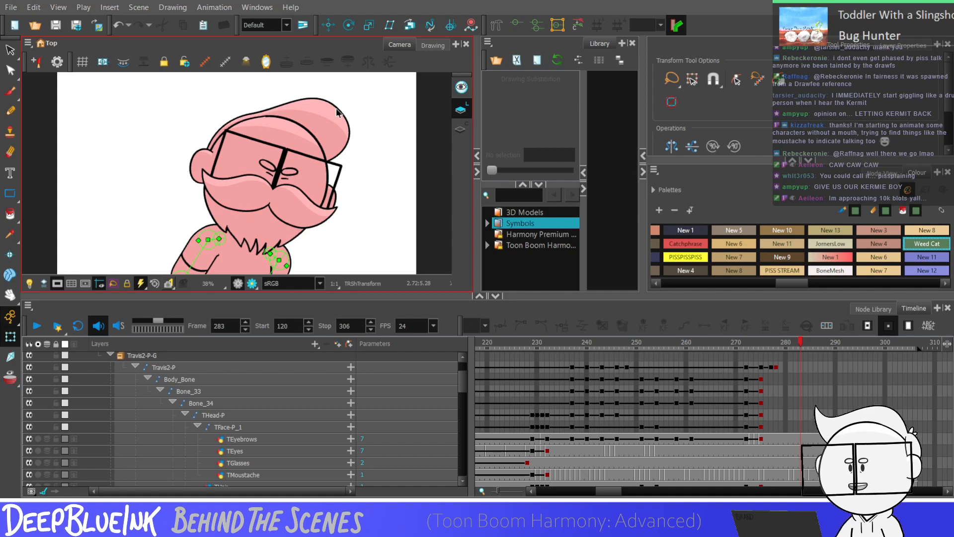
click(736, 375)
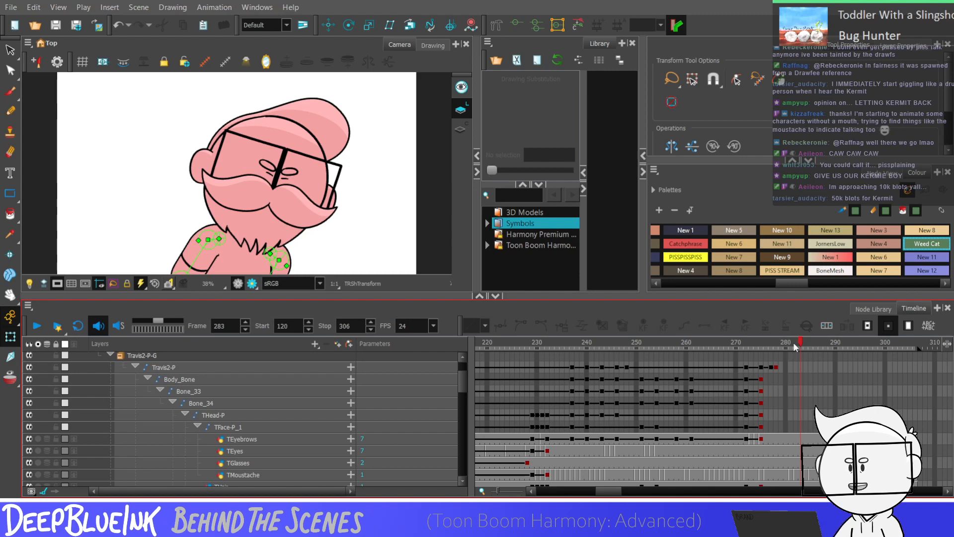
mouse_move(746, 438)
mouse_down()
mouse_move(757, 437)
mouse_move(765, 380)
mouse_move(762, 438)
mouse_up()
click(746, 404)
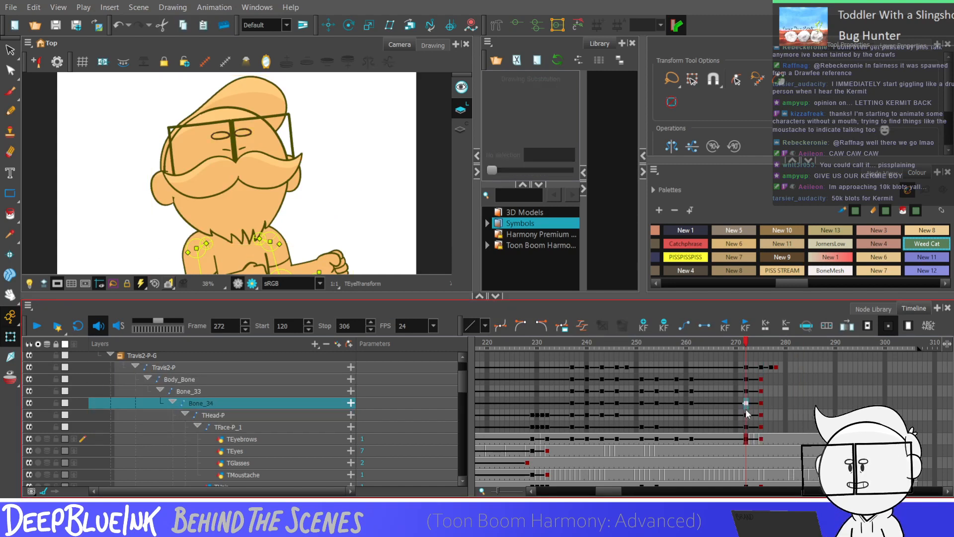
key(period)
key(period)
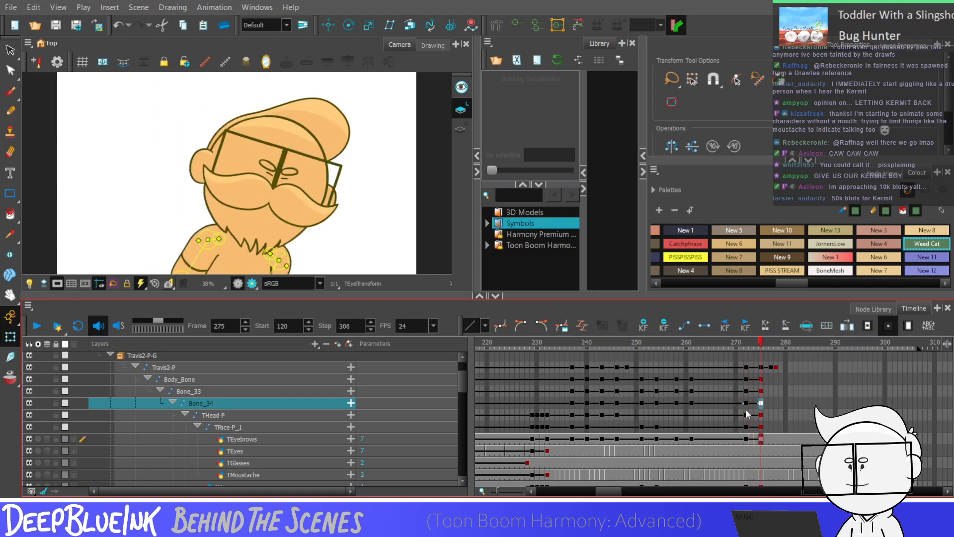
key(comma)
key(comma)
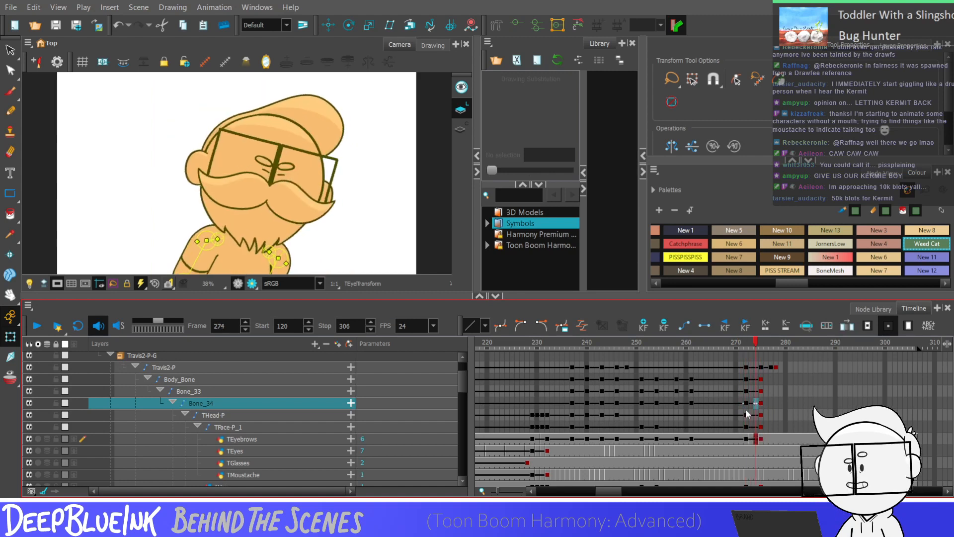
key(comma)
key(comma)
key(comma)
key(comma)
key(comma)
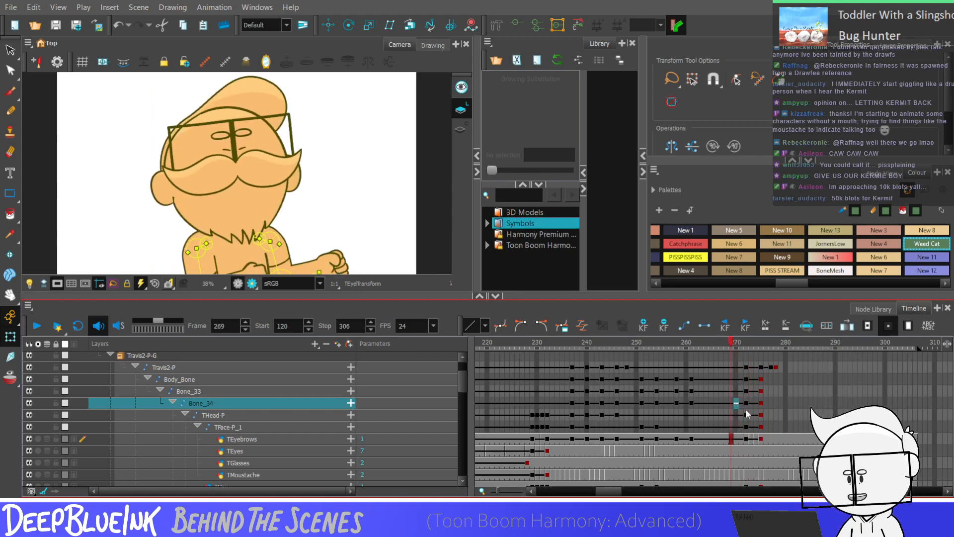
key(comma)
key(comma)
key(comma)
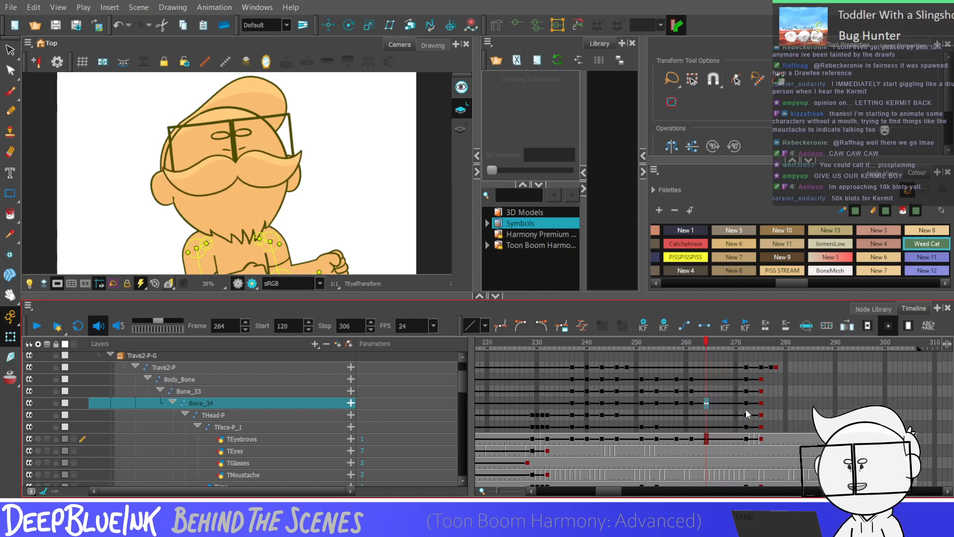
Play back the animation from frame 237 through the lean
click(642, 405)
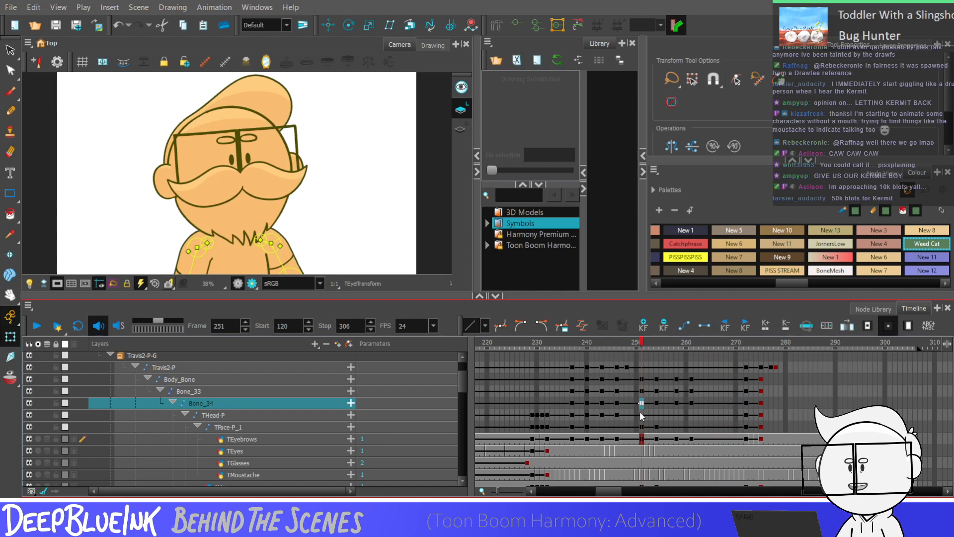
click(574, 402)
key(shift+Return)
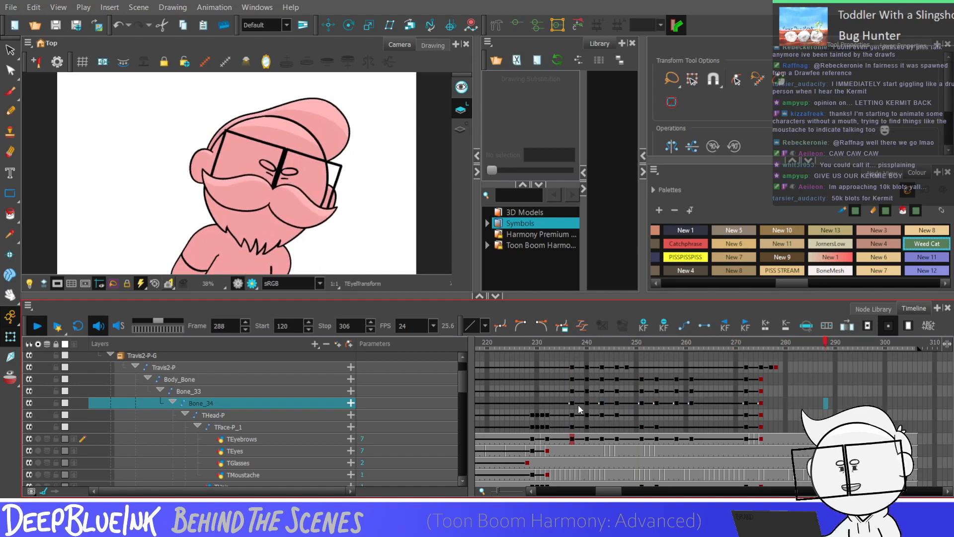
Key THead-P at frames 285 and 288, and rotate the head back toward upright at frame 288
click(811, 405)
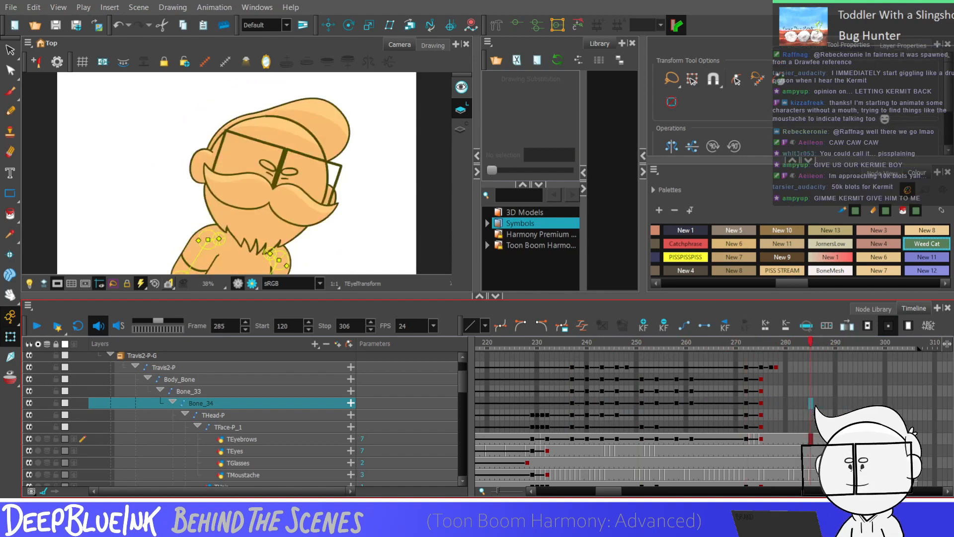
click(831, 414)
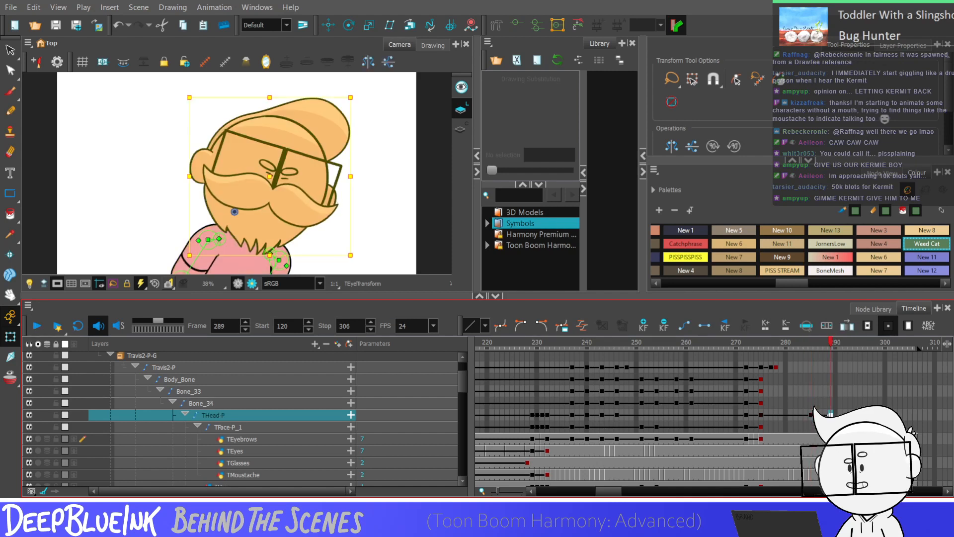
click(826, 414)
click(348, 24)
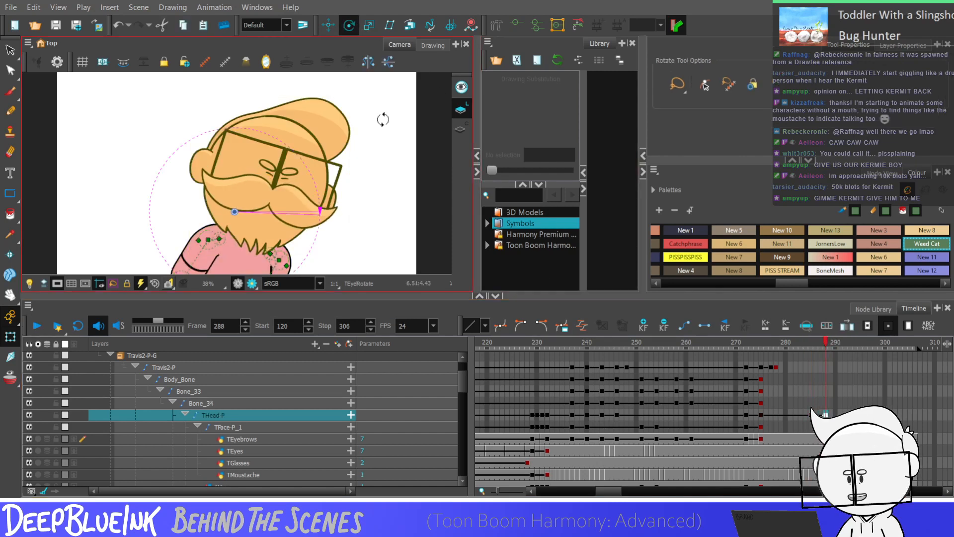
drag(383, 120, 363, 103)
mouse_move(811, 403)
mouse_down()
mouse_move(811, 388)
mouse_move(825, 384)
mouse_move(826, 415)
mouse_up()
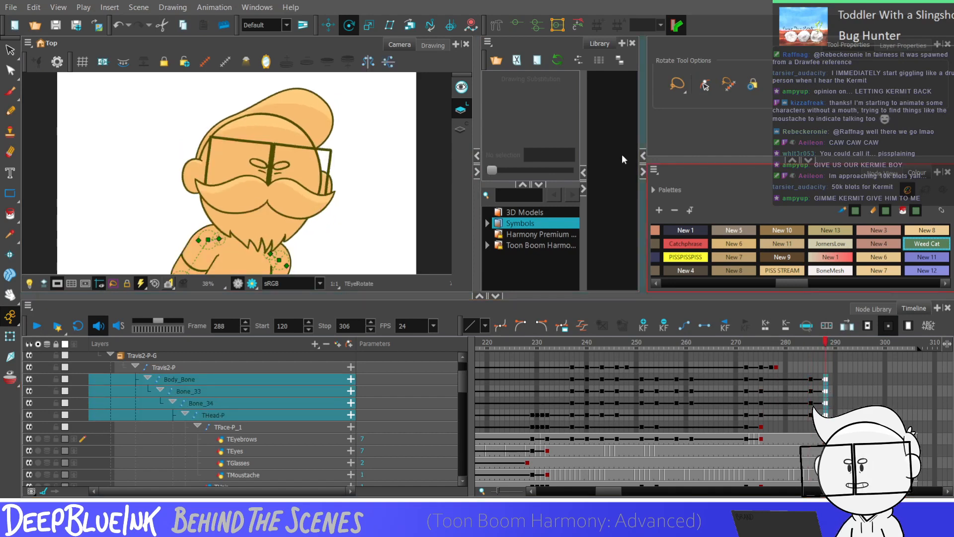
Adjust the torso bone at frame 288 to bring the leaning body and head back toward upright after the frame 285 pose
click(10, 336)
scroll(330, 139, up, 1)
scroll(294, 199, down, 2)
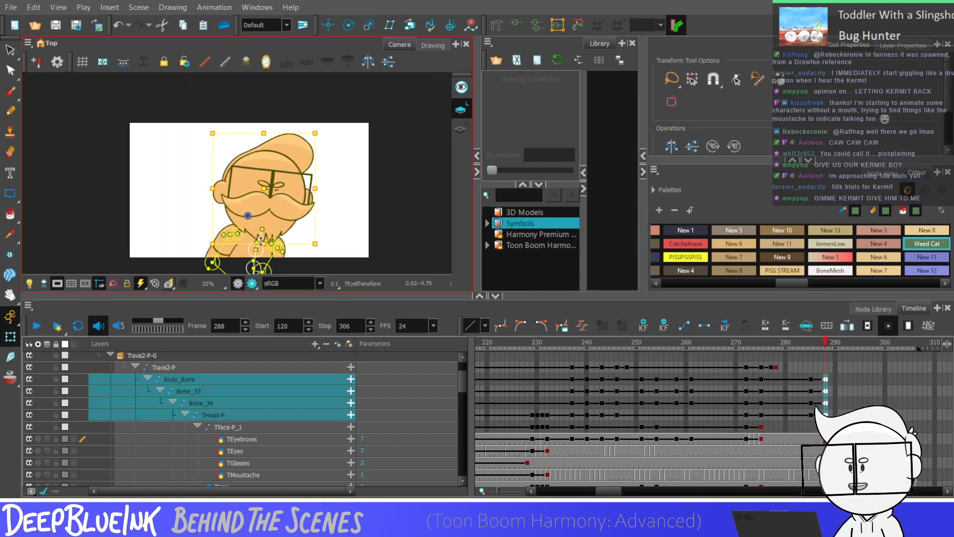
scroll(257, 254, up, 2)
drag(256, 255, 257, 217)
drag(825, 381, 811, 414)
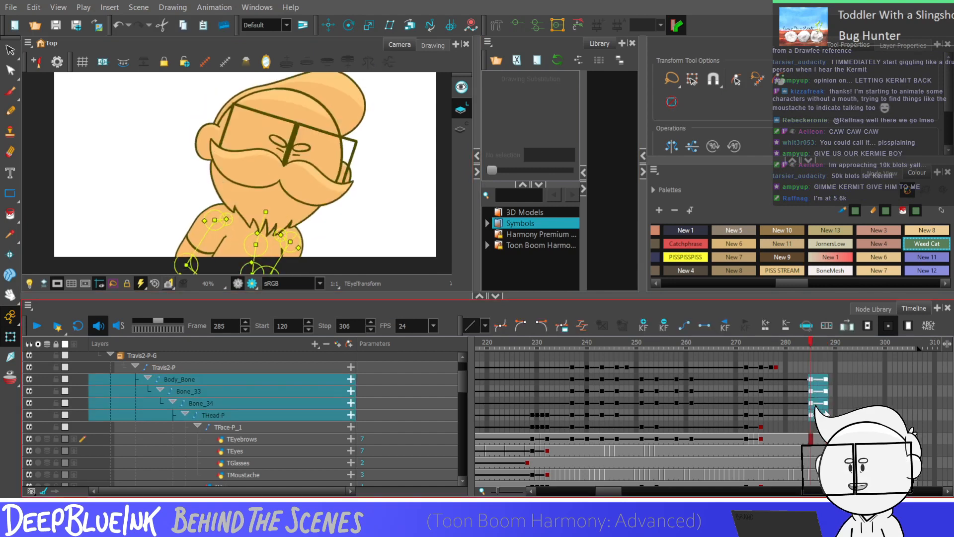
Examine the recovery from the lean frame by frame between frames 285 and 288
click(812, 403)
key(period)
key(period)
key(period)
key(period)
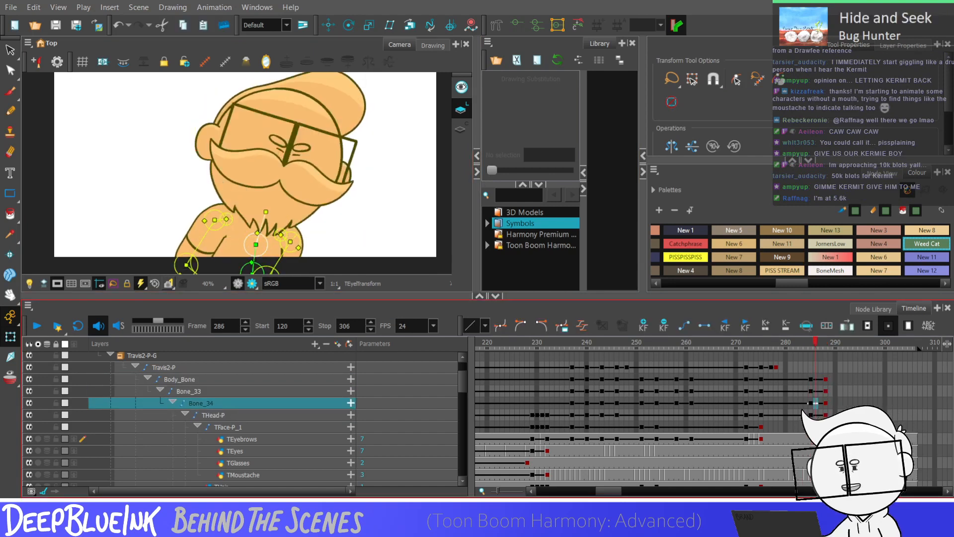
key(comma)
key(comma)
key(comma)
key(comma)
key(period)
key(period)
key(period)
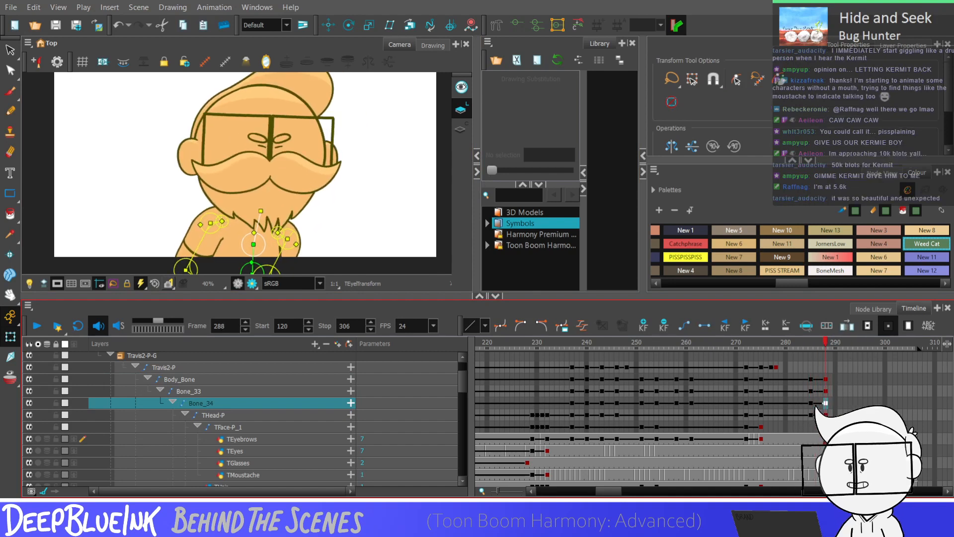
Key TFace-P_1 from frame 285 and move the facial features slightly up at frame 288
click(812, 428)
key(alt+2)
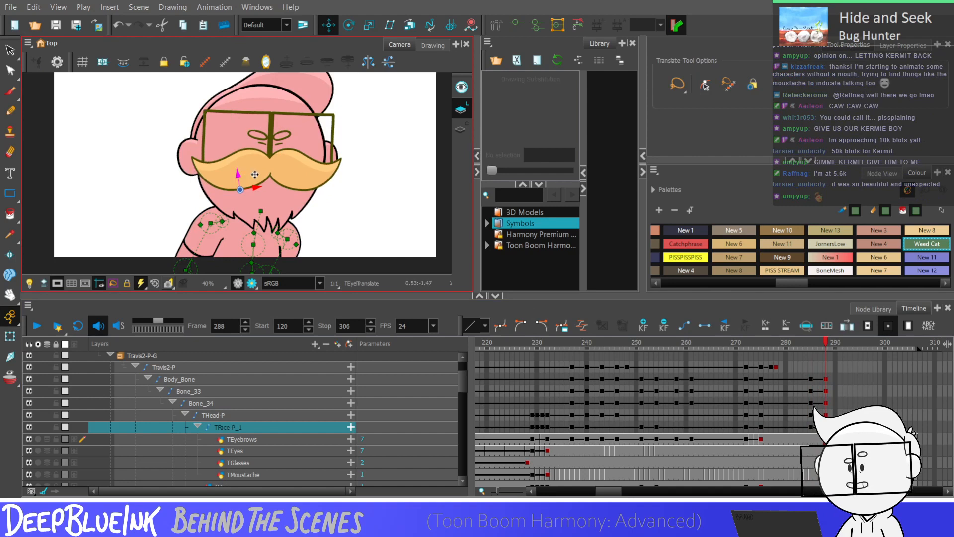
drag(812, 427, 827, 409)
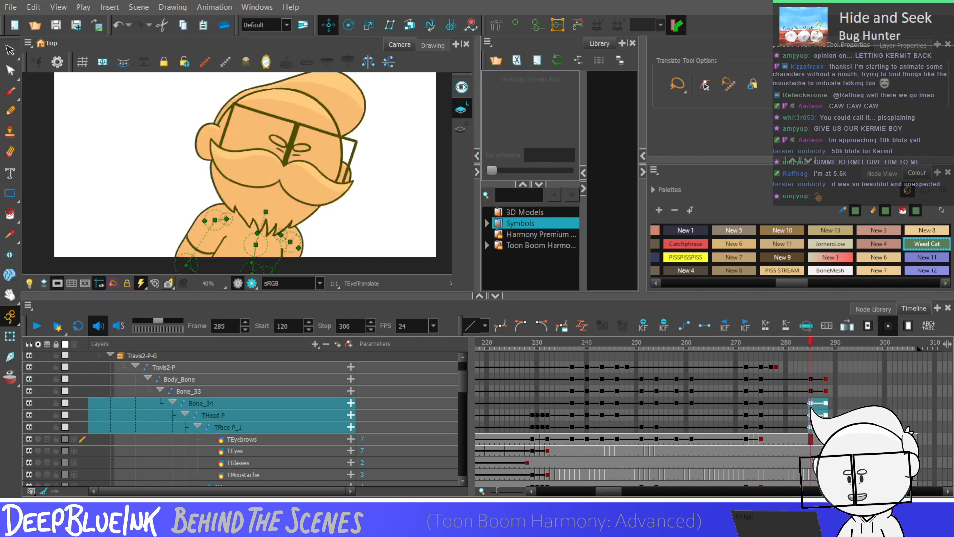
Key the hair and ears at frames 285 and 288, and move TLEar and TREar slightly down at frame 288
mouse_move(811, 463)
mouse_down()
mouse_move(811, 477)
mouse_move(811, 419)
mouse_move(825, 454)
mouse_up()
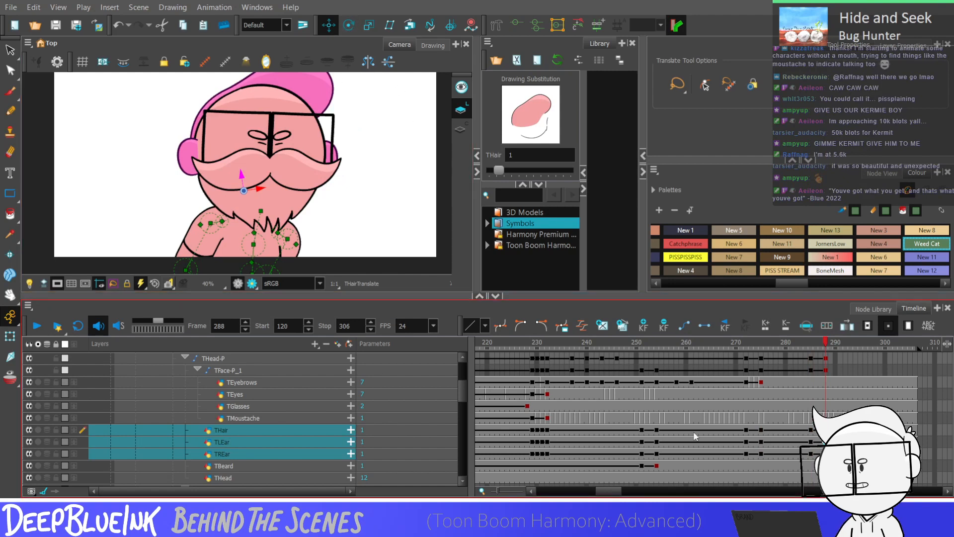
drag(826, 442, 826, 454)
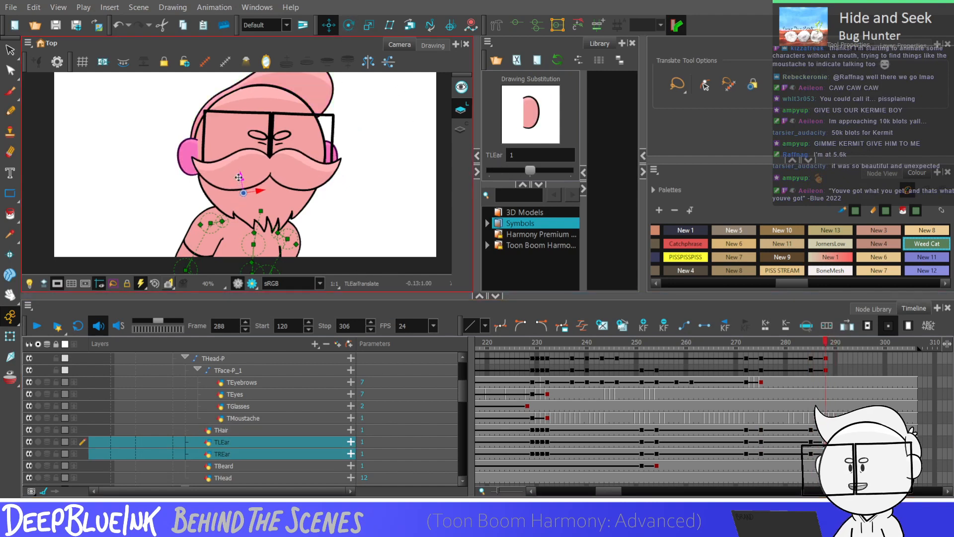
drag(240, 177, 240, 181)
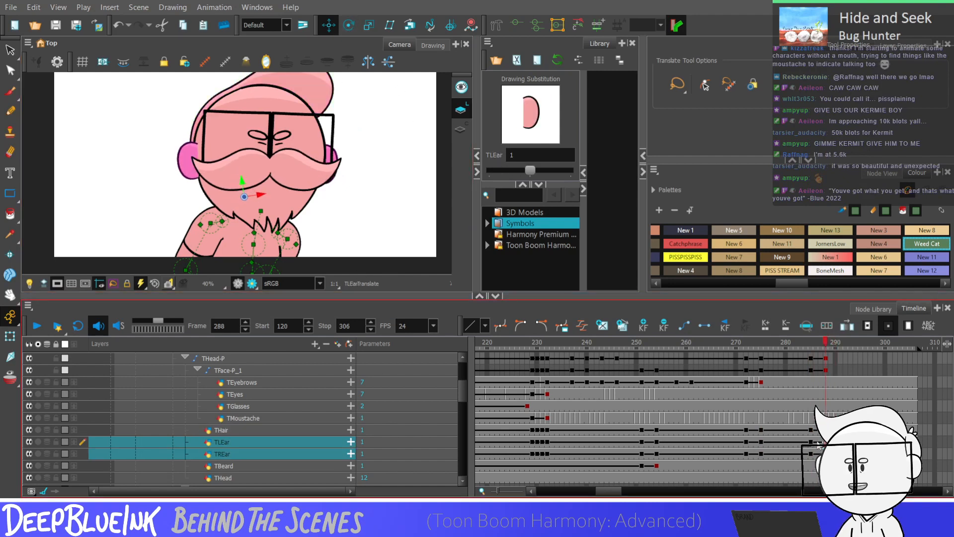
drag(811, 454, 811, 442)
click(826, 430)
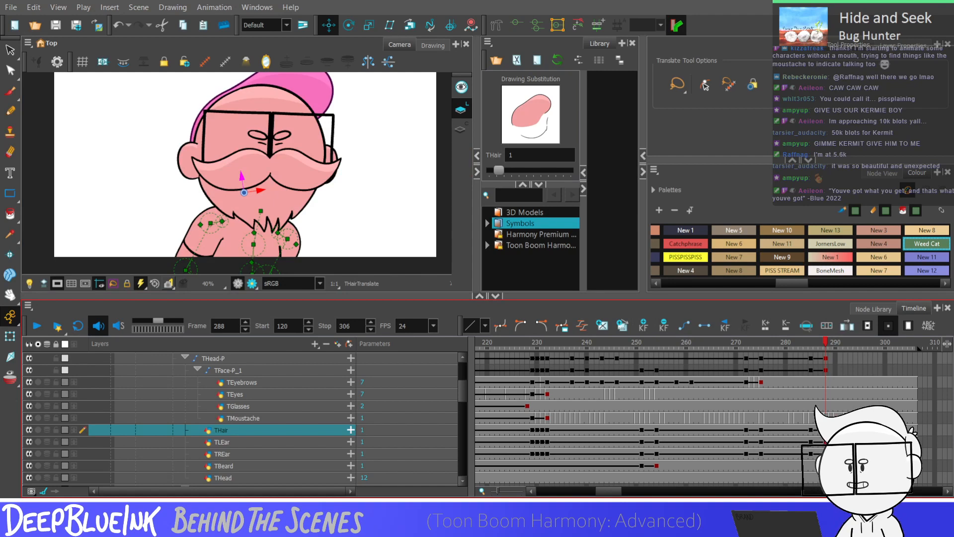
drag(810, 432, 811, 442)
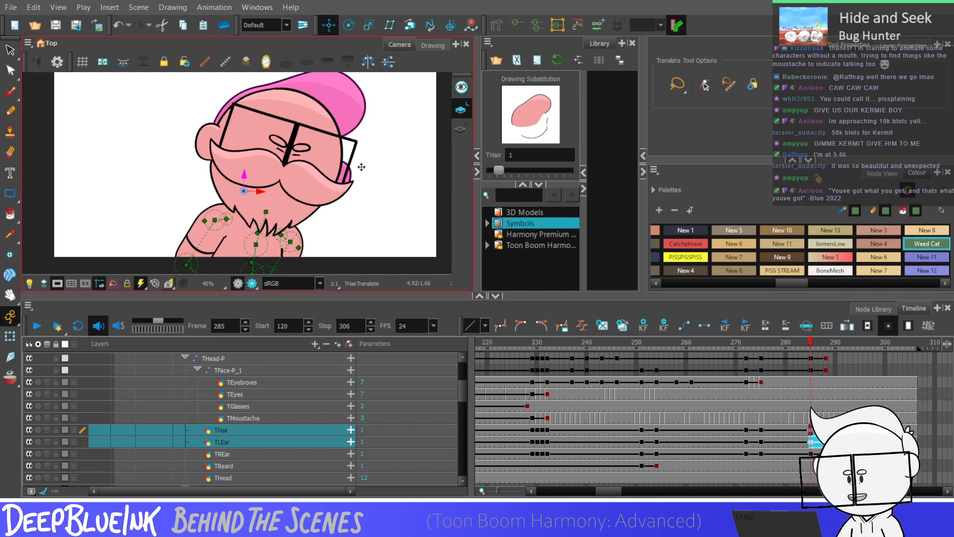
scroll(362, 167, down, 1)
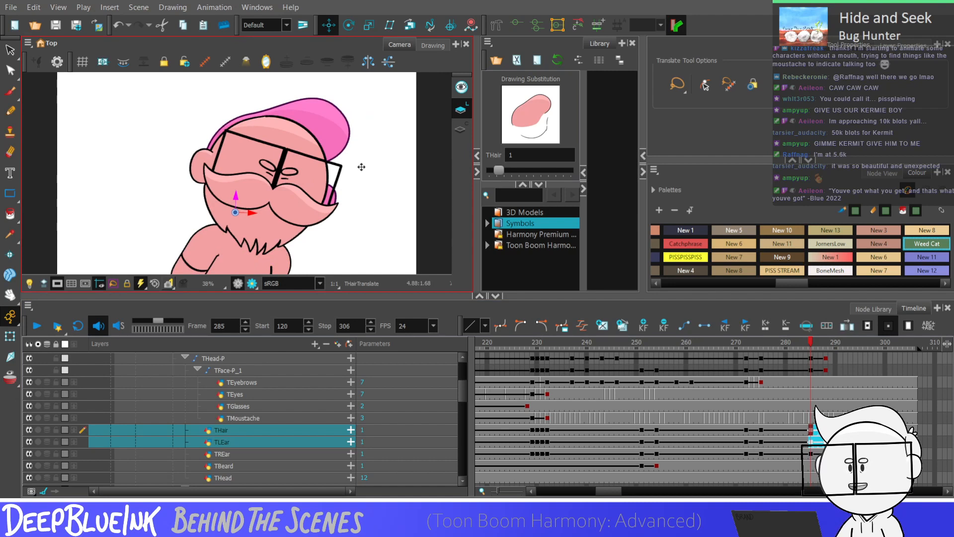
Examine the head and hair motion by stepping back and forth between about frames 280 and 289
click(809, 433)
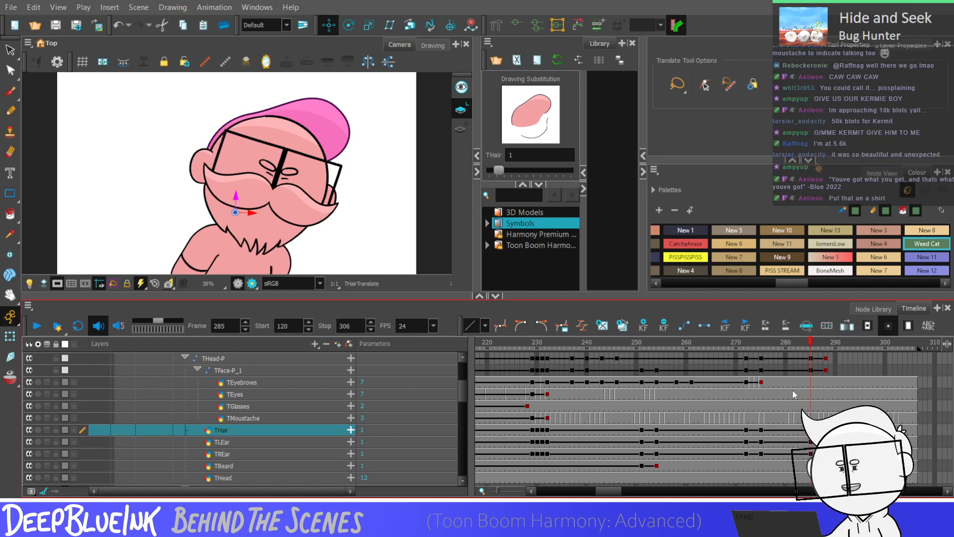
key(period)
key(period)
key(period)
key(period)
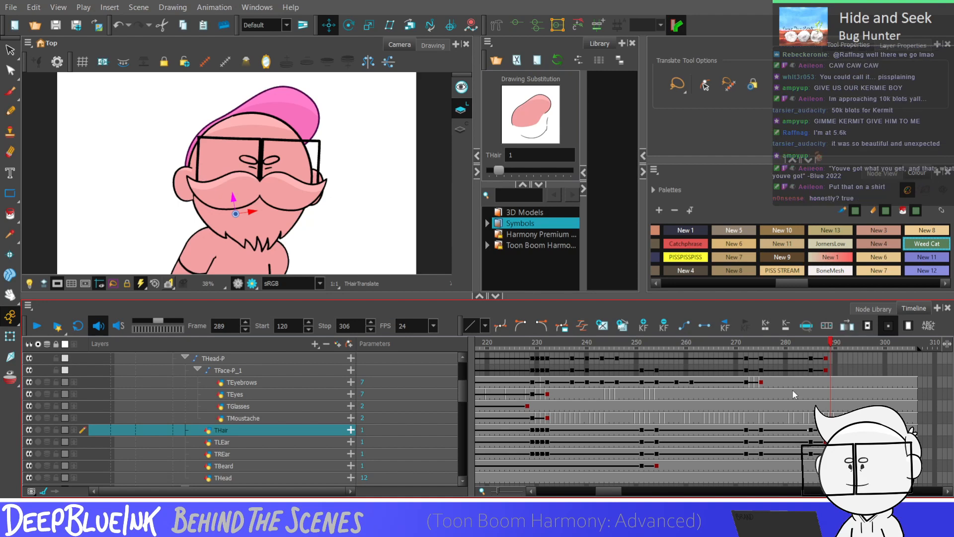
key(comma)
key(comma)
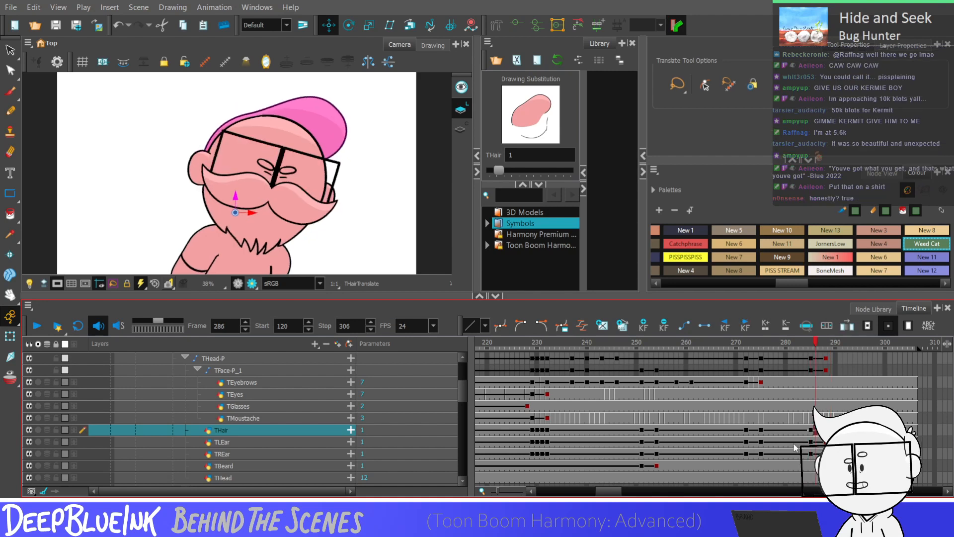
key(comma)
key(comma)
key(comma)
key(comma)
key(period)
key(period)
key(period)
key(period)
key(period)
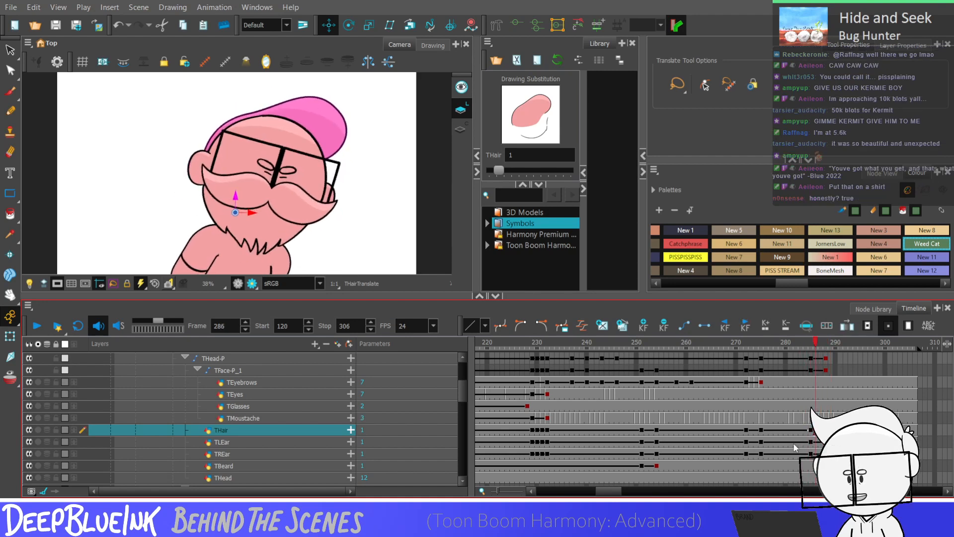
key(comma)
key(comma)
key(comma)
key(comma)
key(comma)
key(comma)
key(comma)
key(comma)
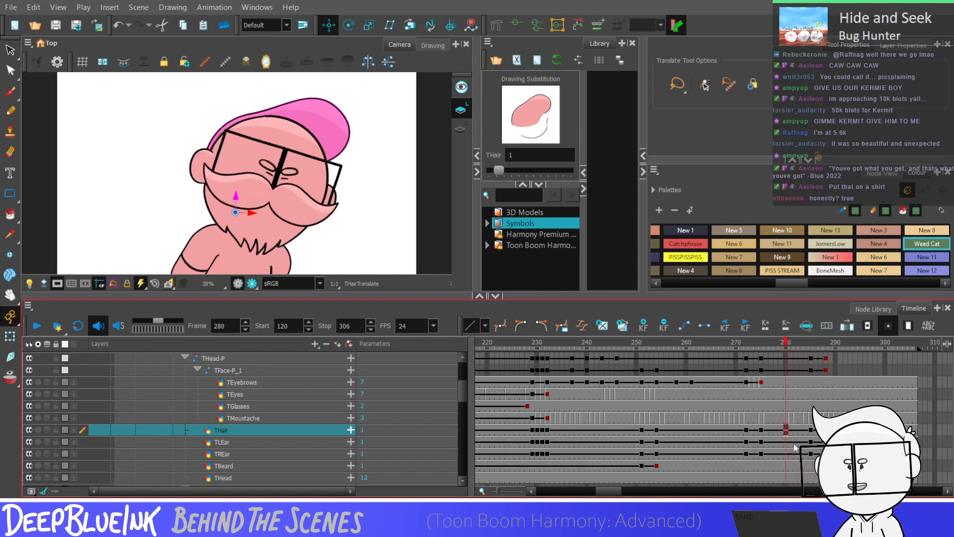
Check the poses at frames 272, 251 and 243, and play back the animation from frame 243 and around frame 285
drag(746, 453, 824, 381)
click(744, 402)
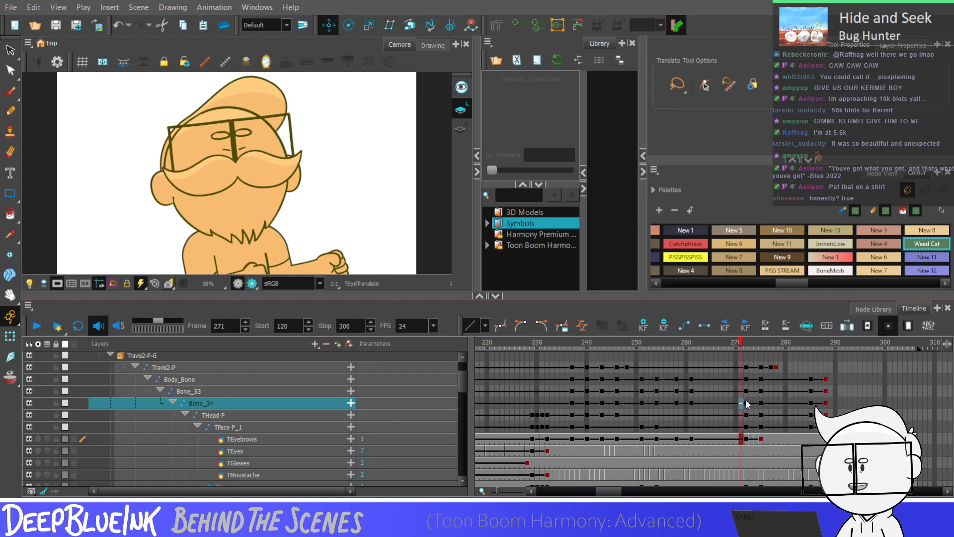
click(747, 404)
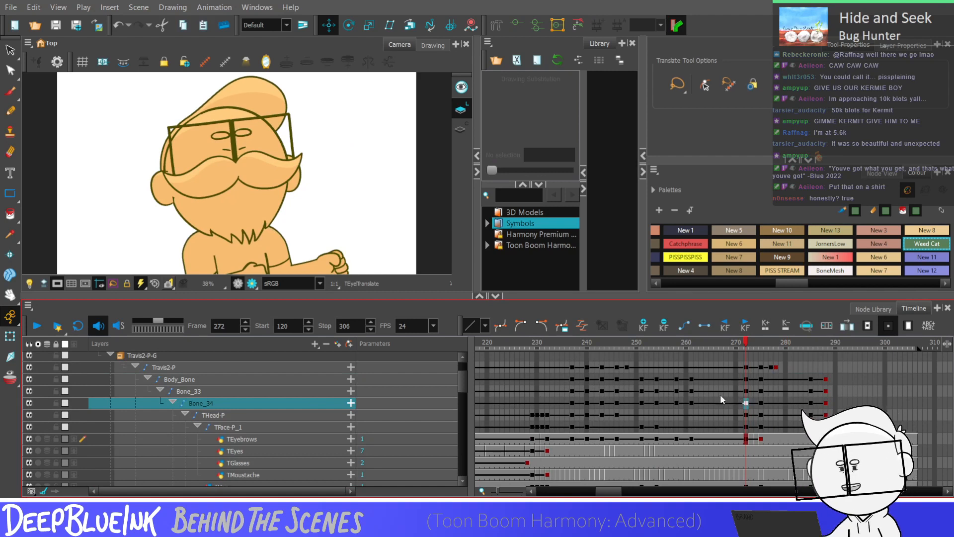
click(642, 391)
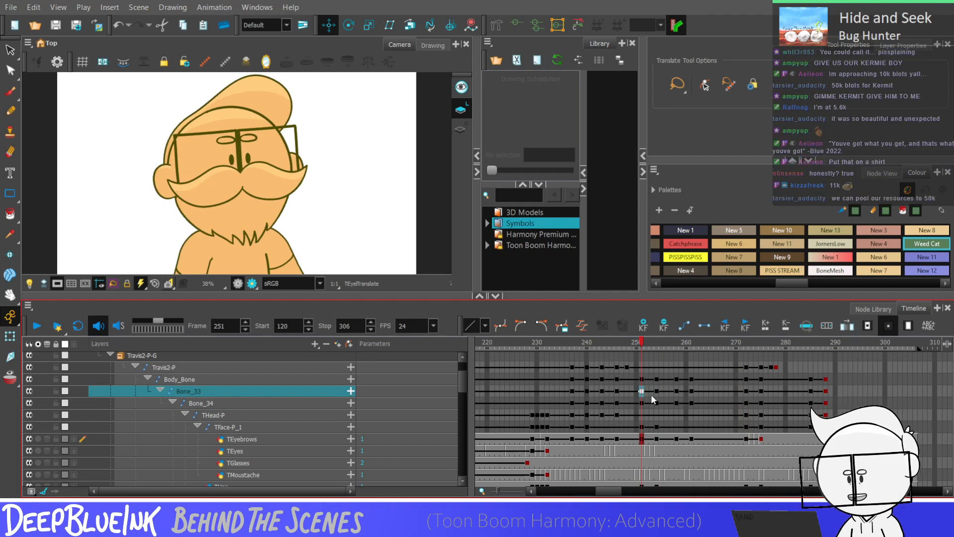
click(602, 390)
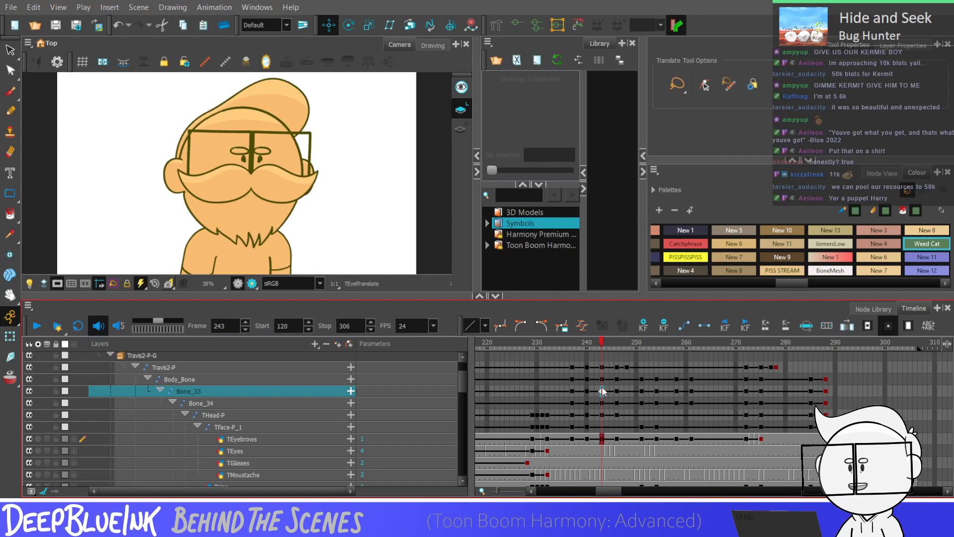
key(Return)
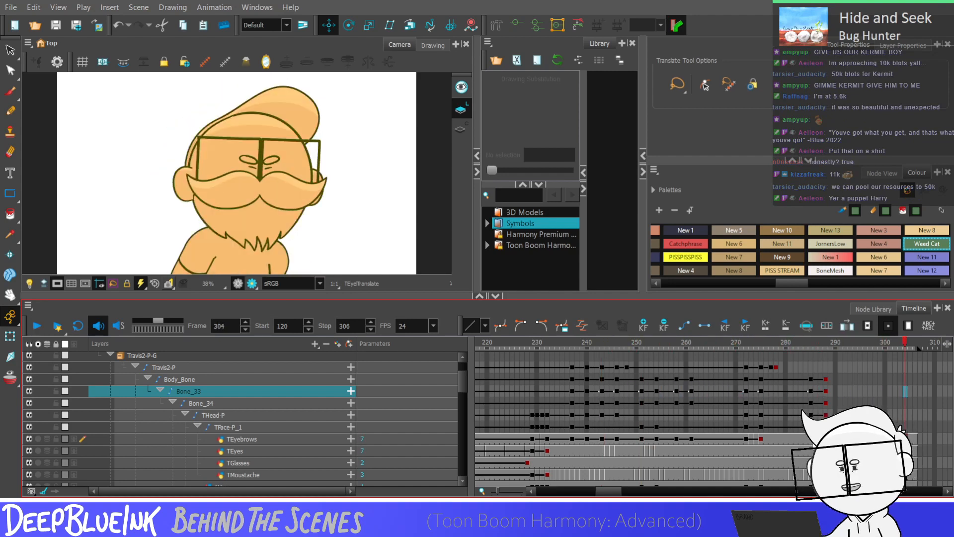
click(810, 439)
key(Return)
Add TEyebrows keyframes at frames 285 and 288
click(815, 427)
click(826, 427)
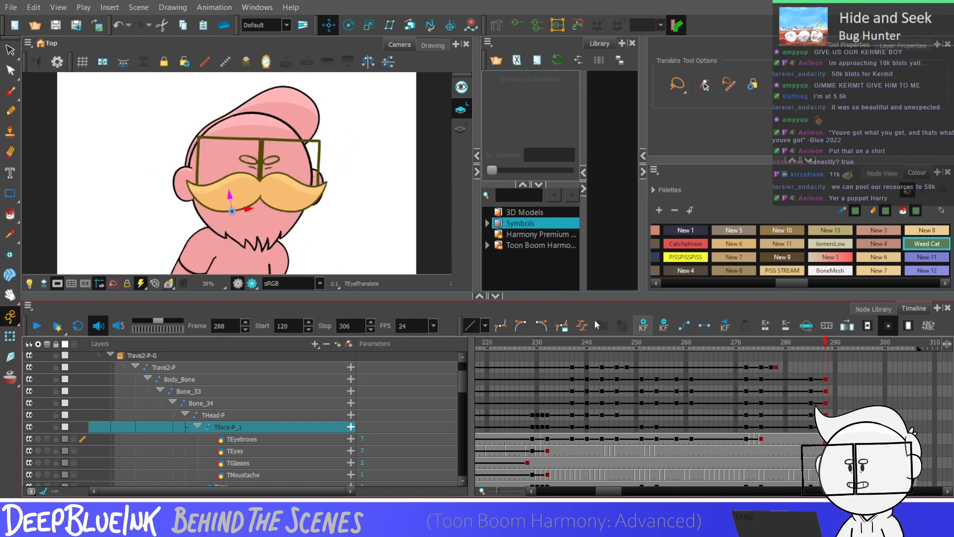
click(816, 439)
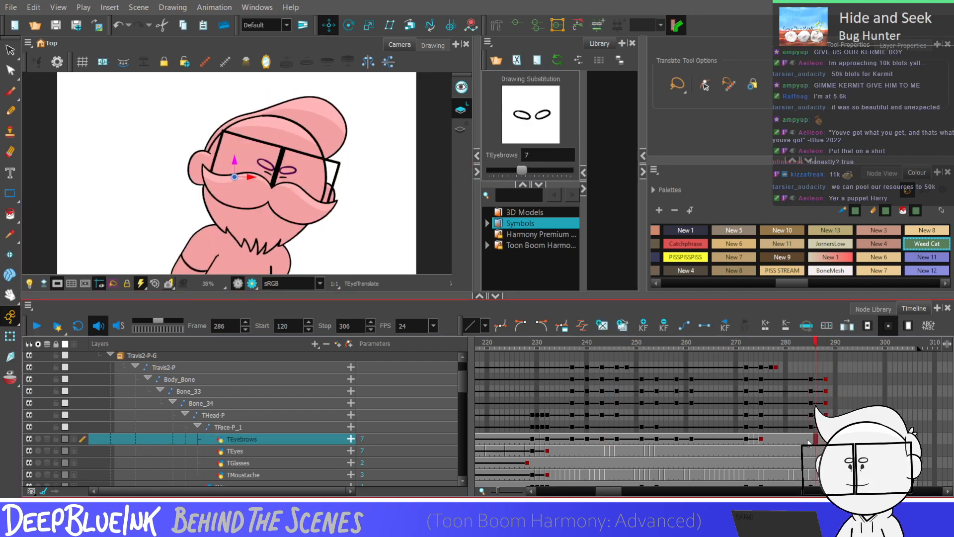
click(811, 439)
key(F6)
click(825, 439)
key(F6)
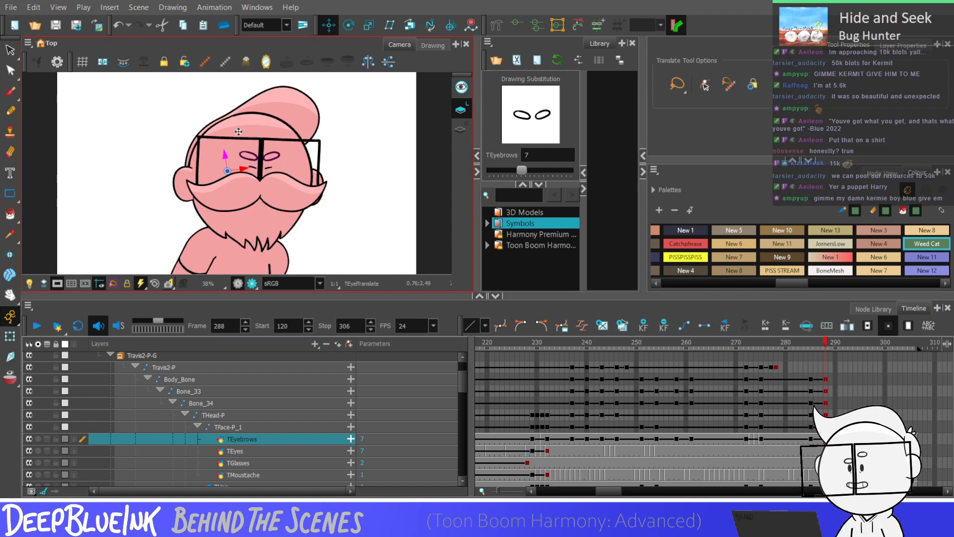
drag(811, 439, 822, 439)
Open the closed eyes by switching TEyes to the previous drawing at frame 286 and to drawing 4 at frame 288
click(816, 451)
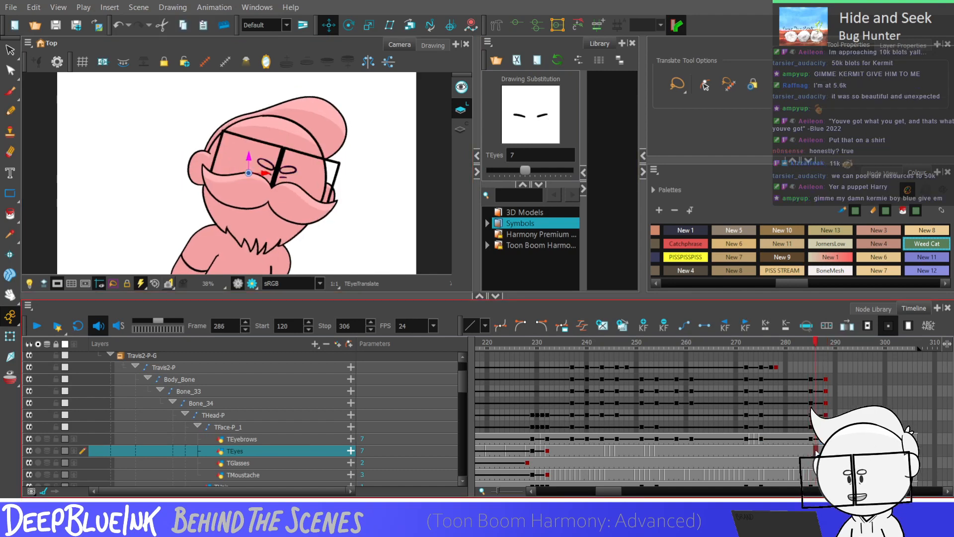
key([)
click(826, 451)
key(])
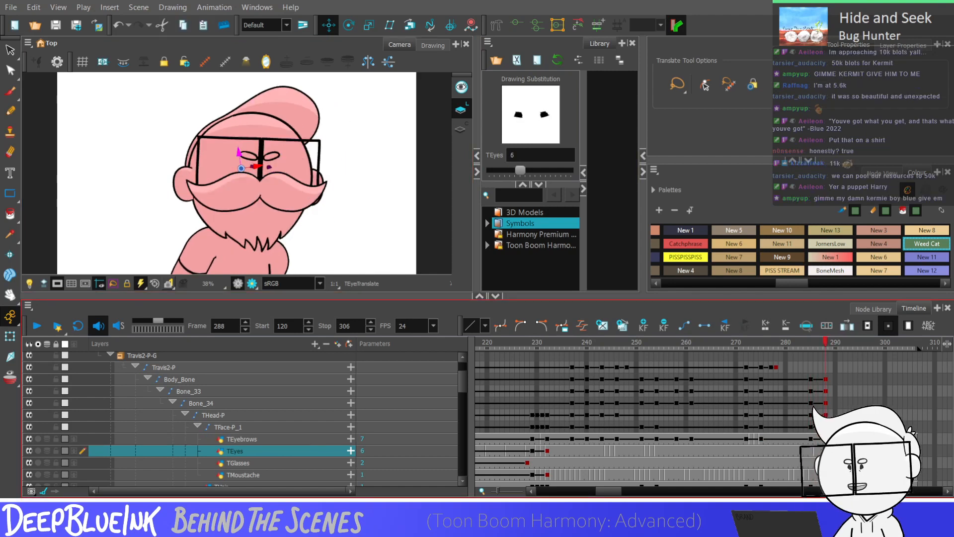
key([)
key([)
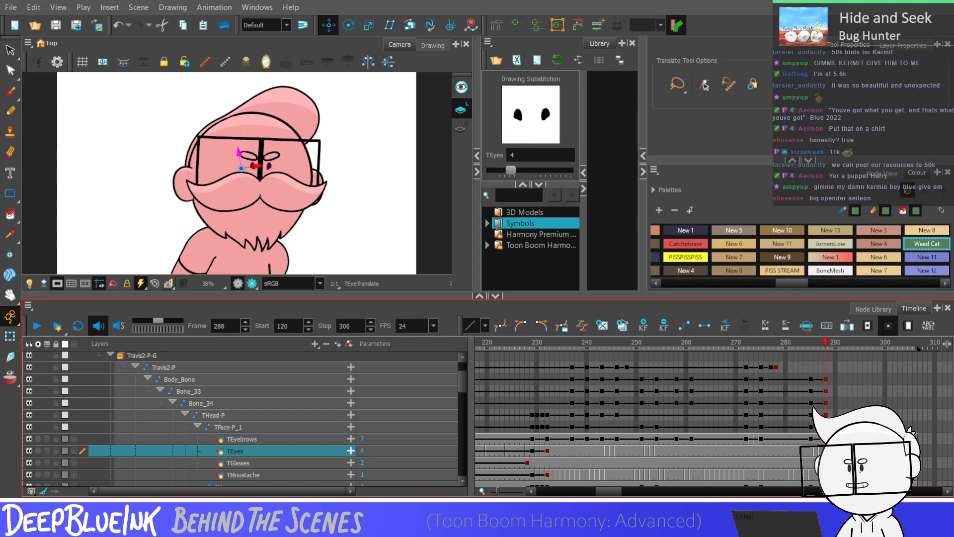
Play back the eye opening and head recovery from about frame 283
click(801, 450)
key(shift+Return)
key(shift+Return)
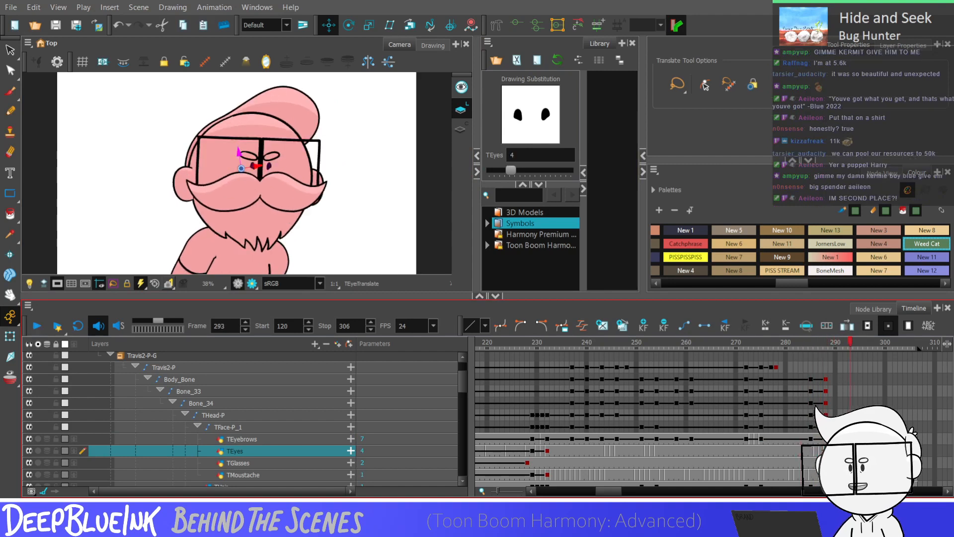
click(806, 439)
Rotate Bone_33 slightly to lean the upper body at frame 288, and select the Body_Bone to TEyebrows keyframes from 285 to 288
click(826, 391)
click(513, 27)
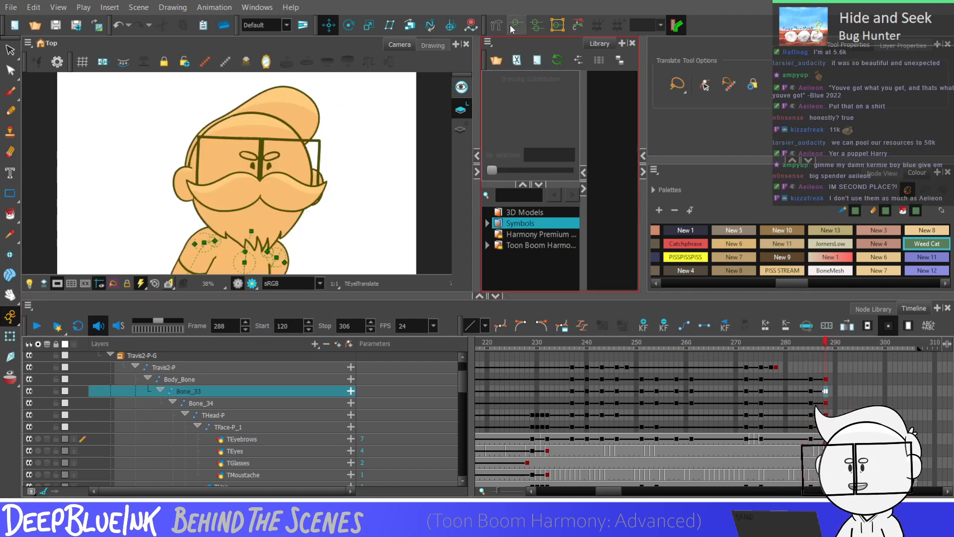
click(10, 336)
drag(248, 242, 250, 242)
drag(826, 380, 812, 440)
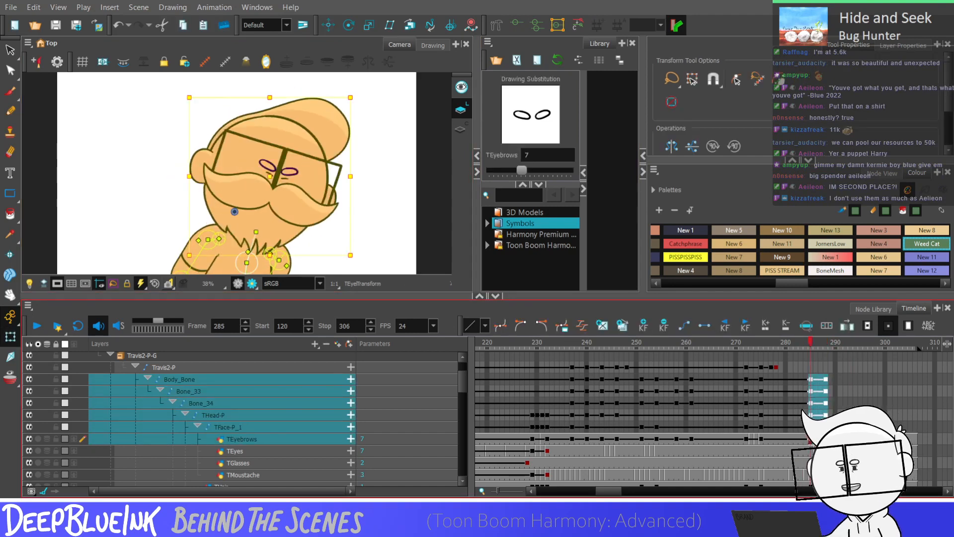
Play back the head and body recovery repeatedly from around frame 283
click(801, 415)
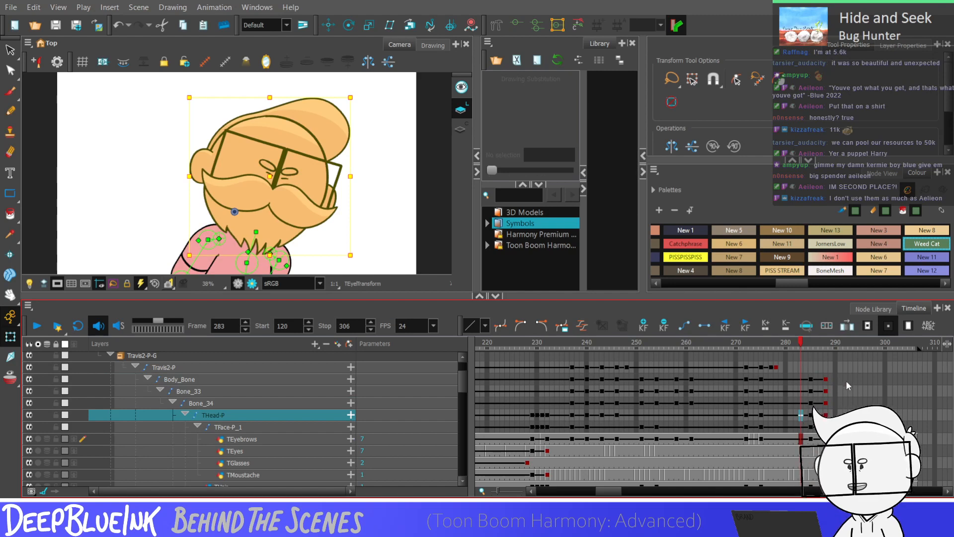
key(Return)
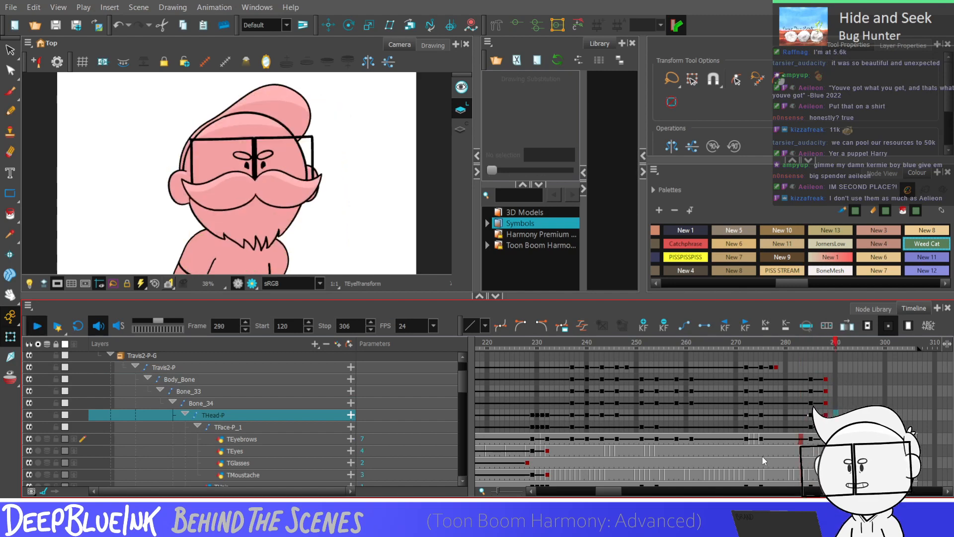
click(786, 417)
key(Return)
key(Return)
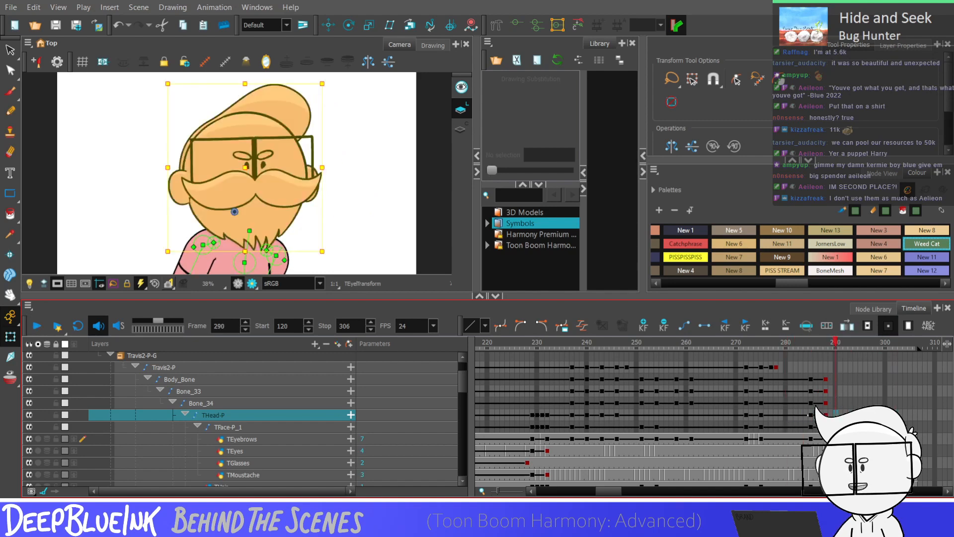
click(812, 440)
key(Return)
key(Return)
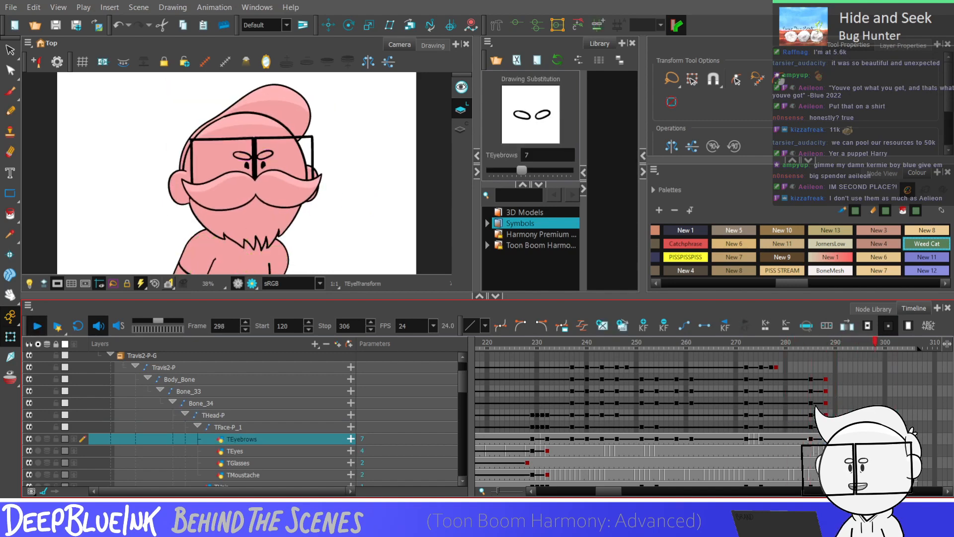
key(Return)
Add TEyebrows keyframes at frames 294 and 297, and raise the eyebrows slightly at frame 297
click(856, 439)
key(Return)
key(Return)
click(856, 439)
click(871, 440)
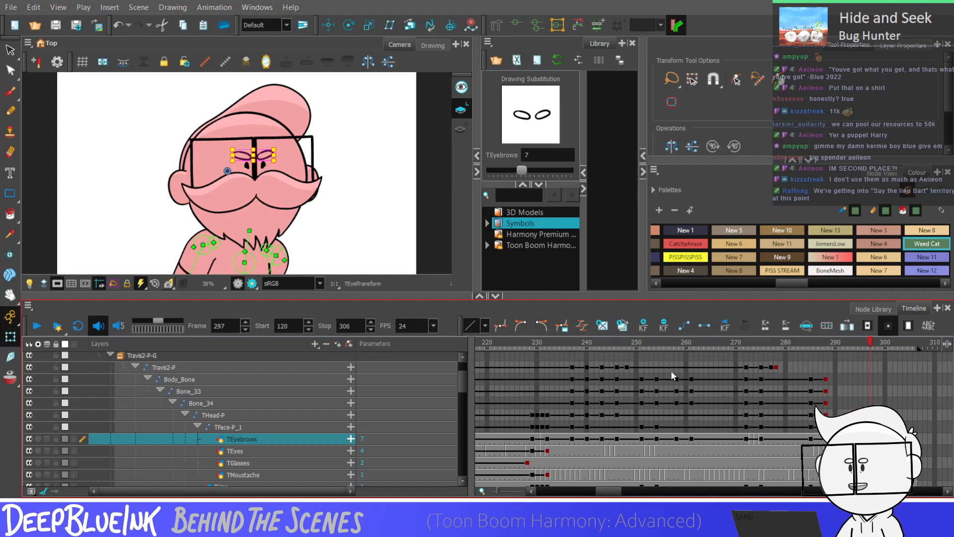
click(329, 26)
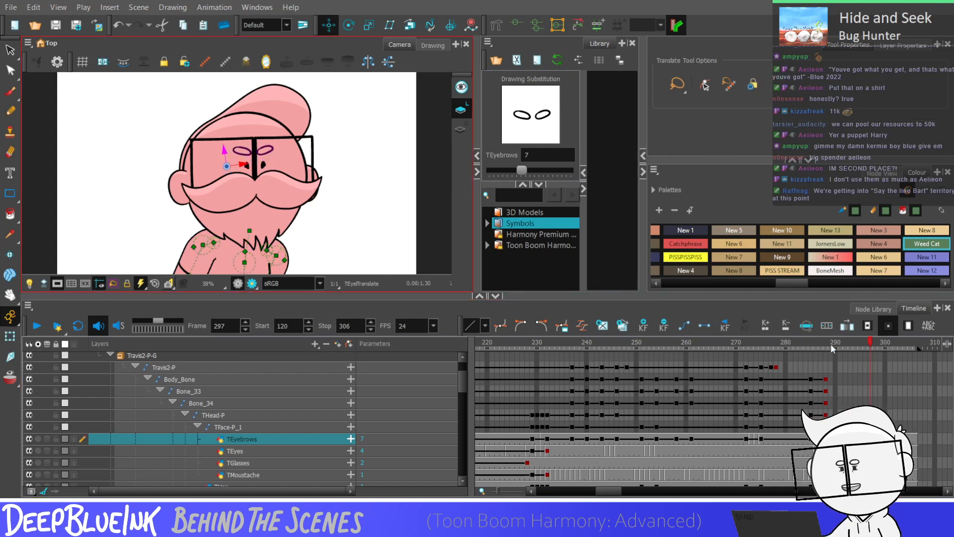
Switch the TEyes layer to drawing 1 at frame 297 and play back the eye change
click(855, 440)
key(Return)
click(861, 451)
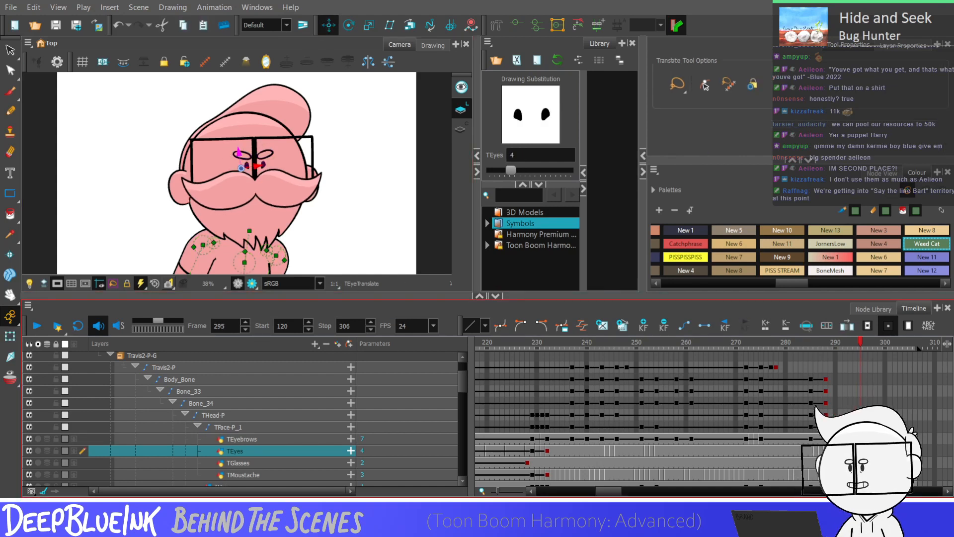
key(comma)
key(comma)
key(comma)
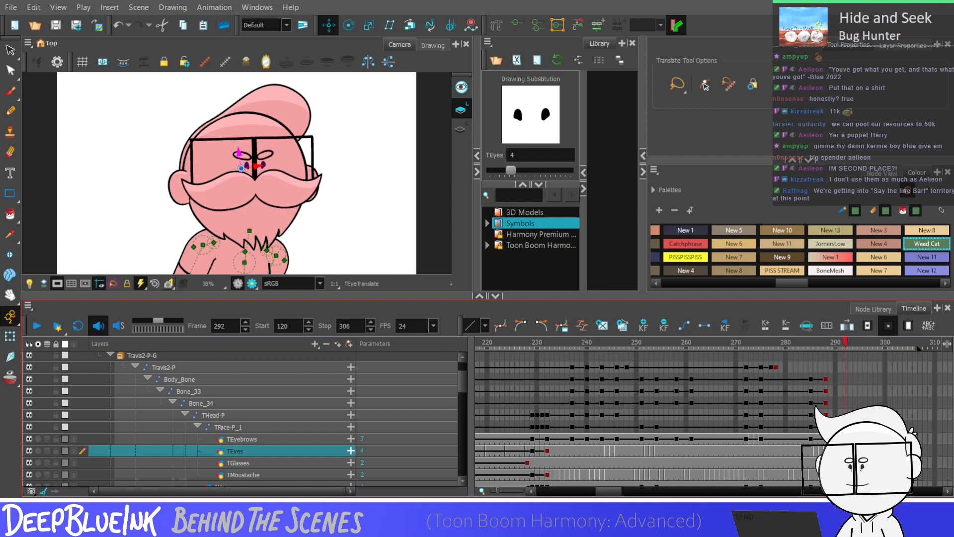
key(Return)
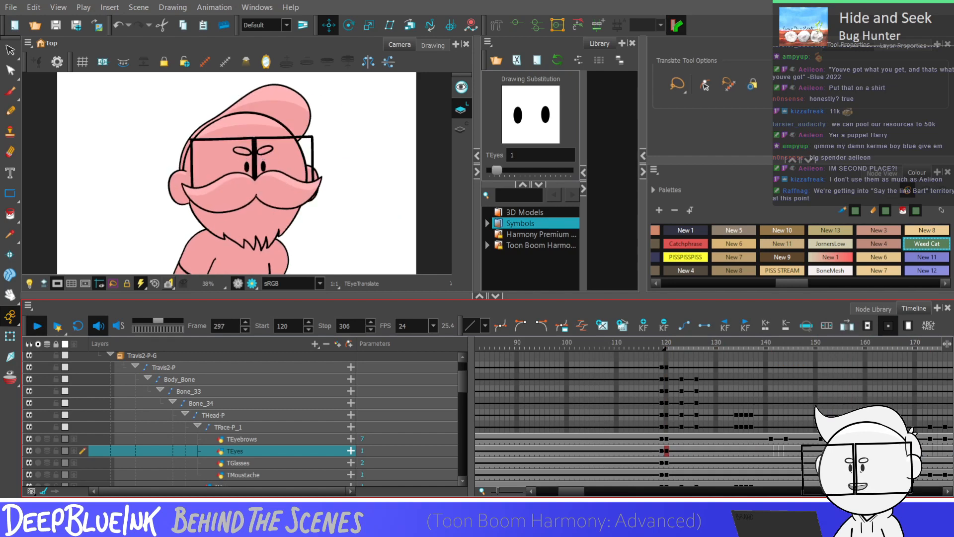
Play back the eye and eyebrow animation from around frame 285
click(612, 415)
key(shift+Return)
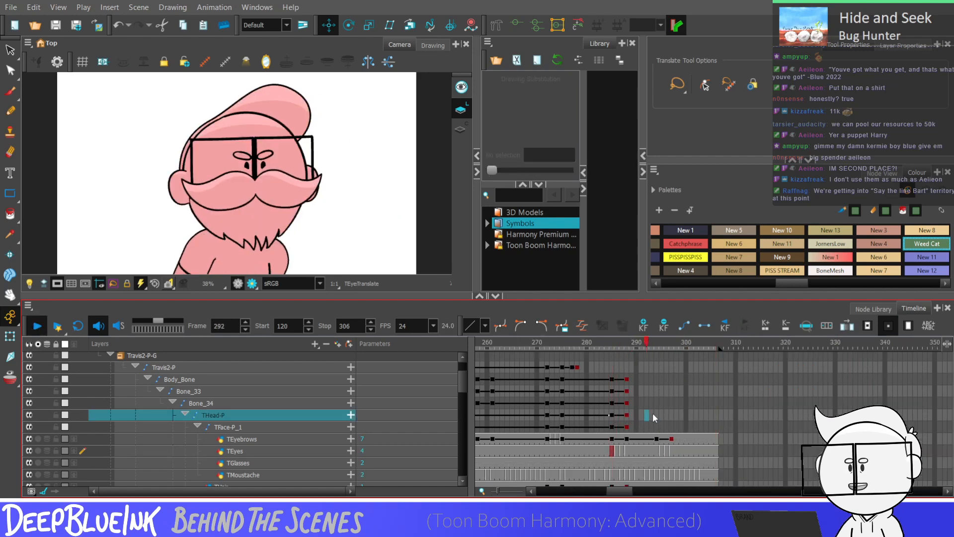
key(shift+Return)
key(shift+Return)
key(shift+Return)
Add THead-P keyframes at frames 294 and 297, and nudge the head slightly upward at frame 297
click(658, 415)
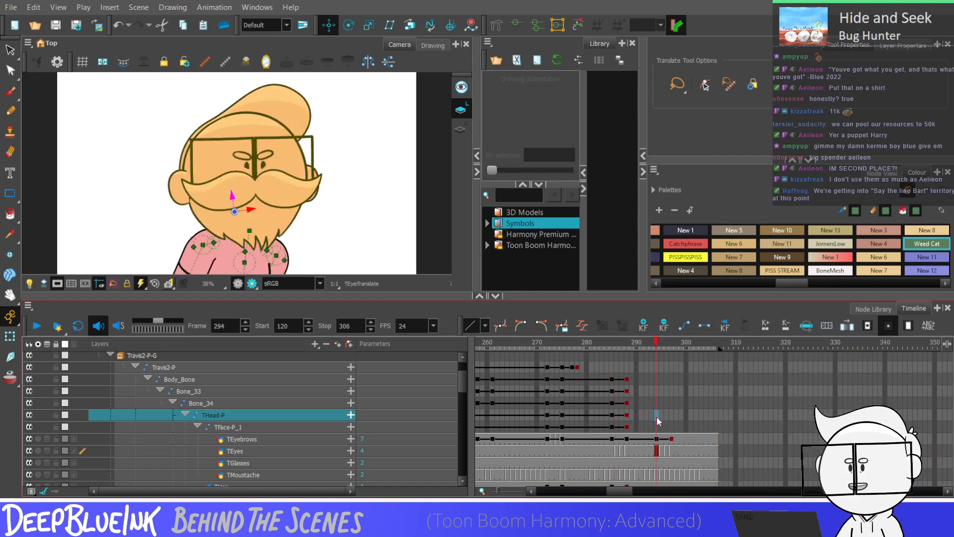
key(F6)
click(672, 418)
key(F6)
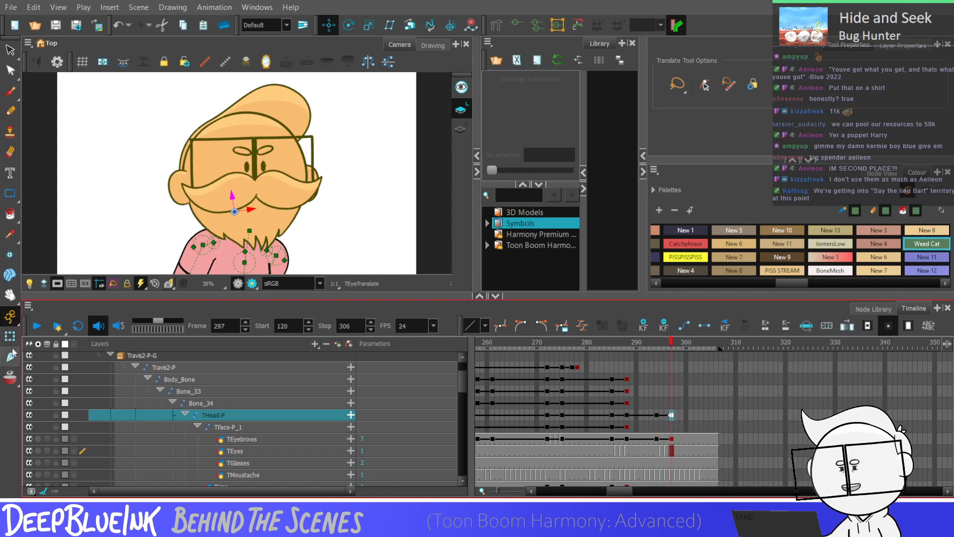
click(10, 337)
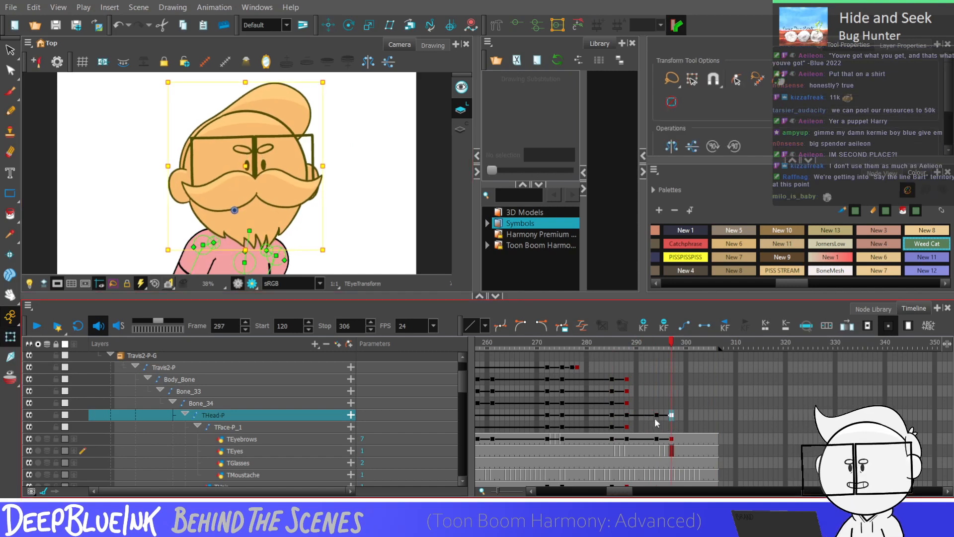
Add Travis2-P keyframes at frames 294 and 297, and select the Travis2-P to TEyebrows range between those frames
drag(655, 416, 674, 438)
click(656, 366)
key(F6)
click(670, 367)
key(F6)
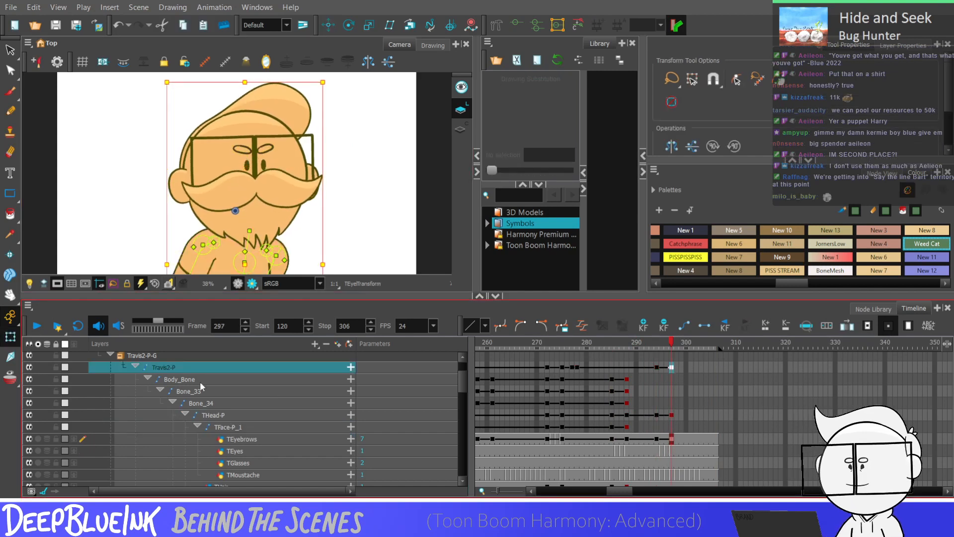
drag(656, 368, 674, 445)
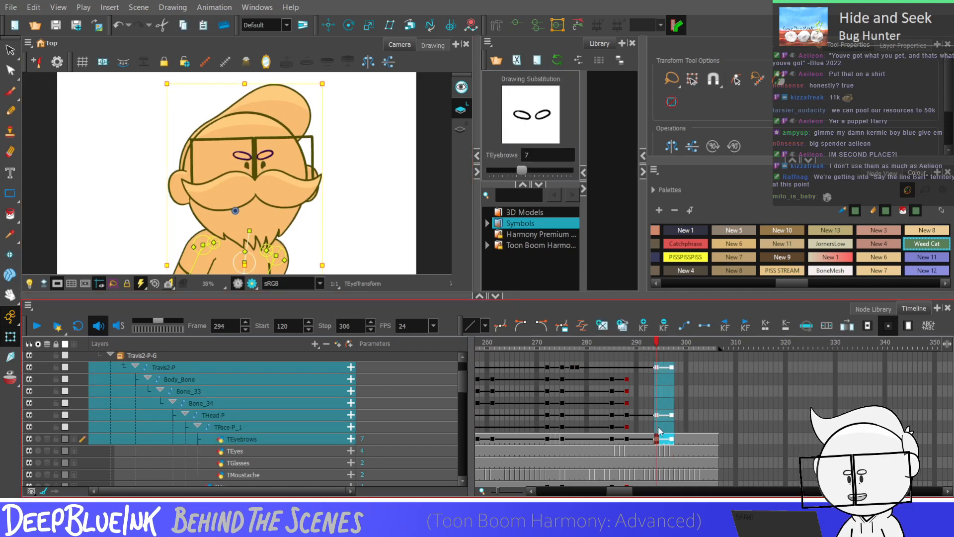
Add keyframes at frames 294 and 297 on the layers of both arms, and nudge the arms slightly upward at frame 297
mouse_move(657, 451)
mouse_down()
mouse_move(660, 496)
mouse_move(674, 374)
mouse_up()
scroll(656, 467, down, 3)
click(661, 474)
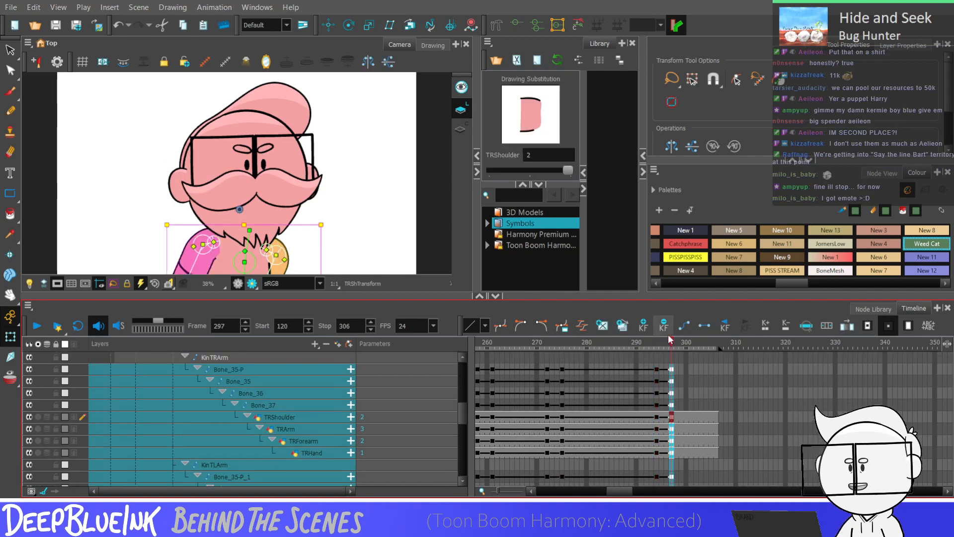
click(8, 338)
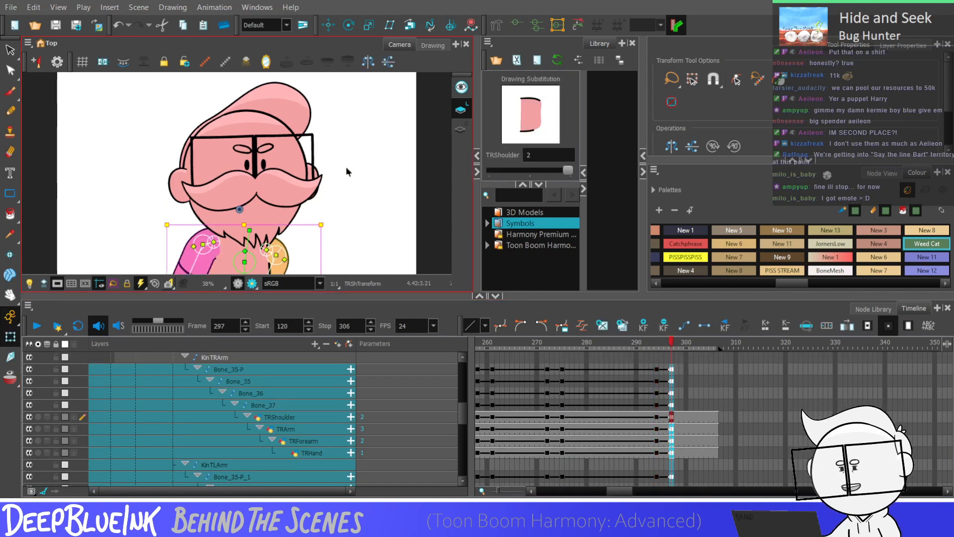
key(Up)
key(Up)
key(Up)
key(Up)
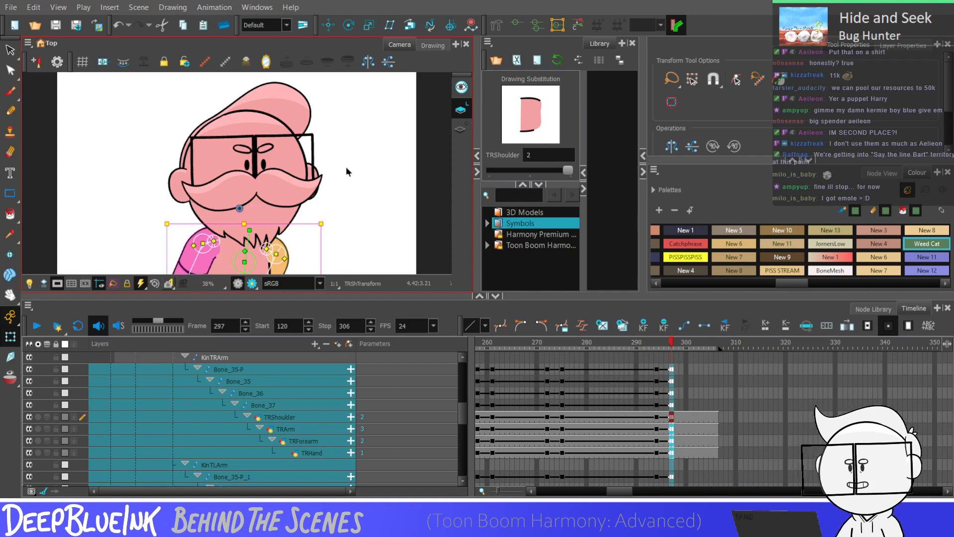
drag(657, 370, 673, 455)
Hide the deformation controls and play back the animation from frame 272
click(547, 445)
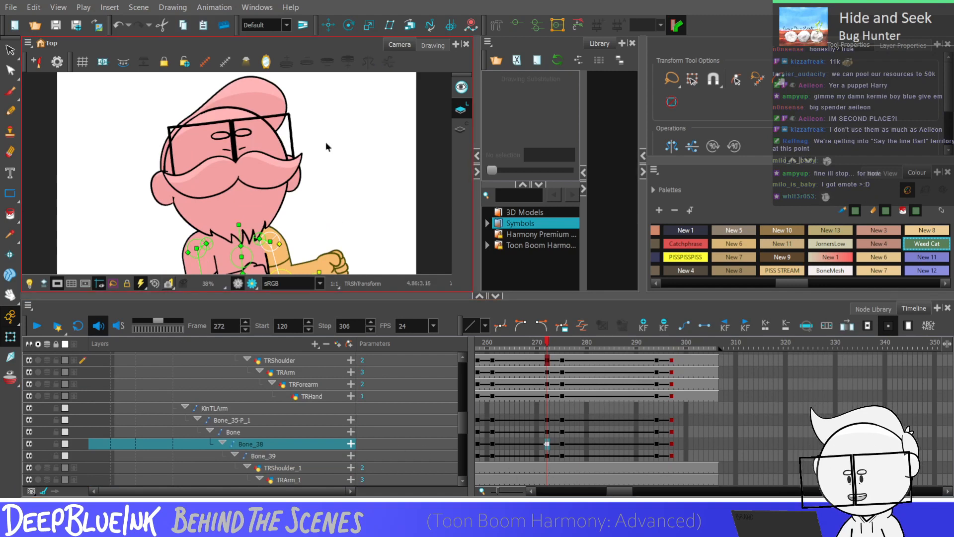
key(shift+c)
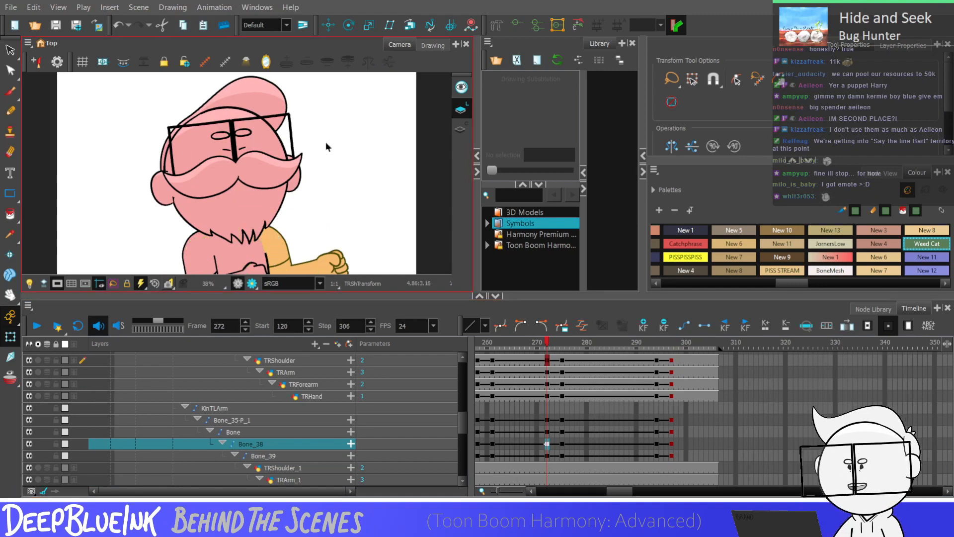
key(Return)
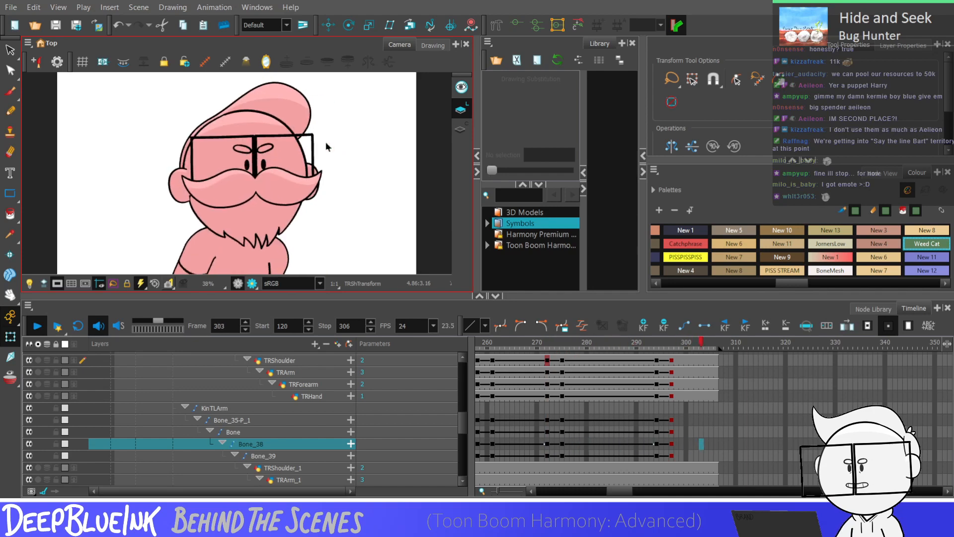
Rotate THead-P slightly at frame 297, select its keyframes from 294 to 297, and play back the head motion
scroll(653, 393, up, 3)
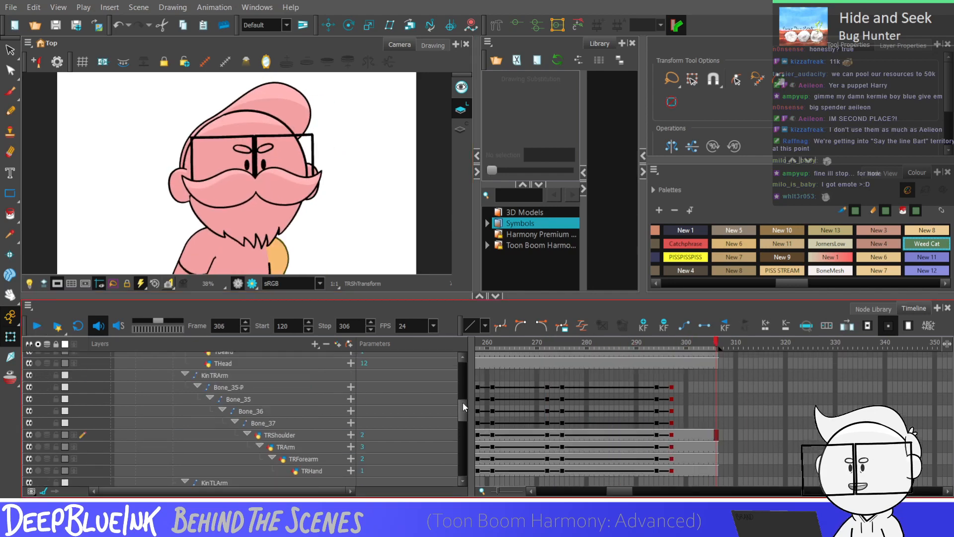
scroll(470, 393, up, 3)
click(659, 368)
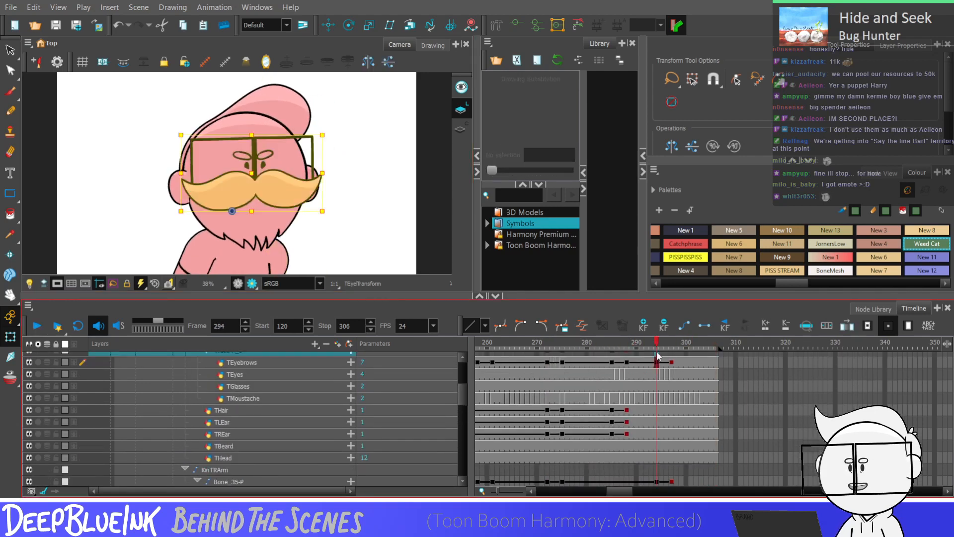
scroll(661, 373, up, 1)
click(669, 377)
key(alt+3)
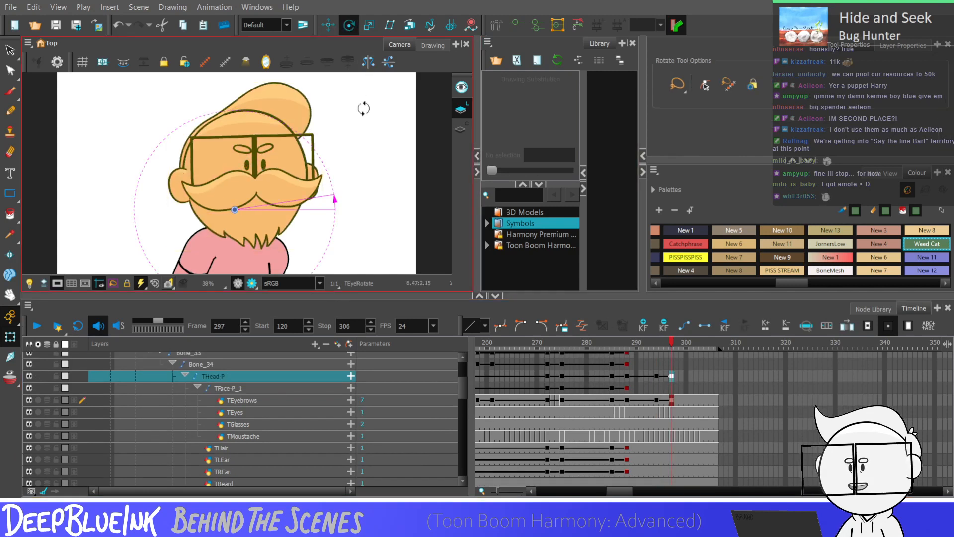
drag(656, 379, 672, 399)
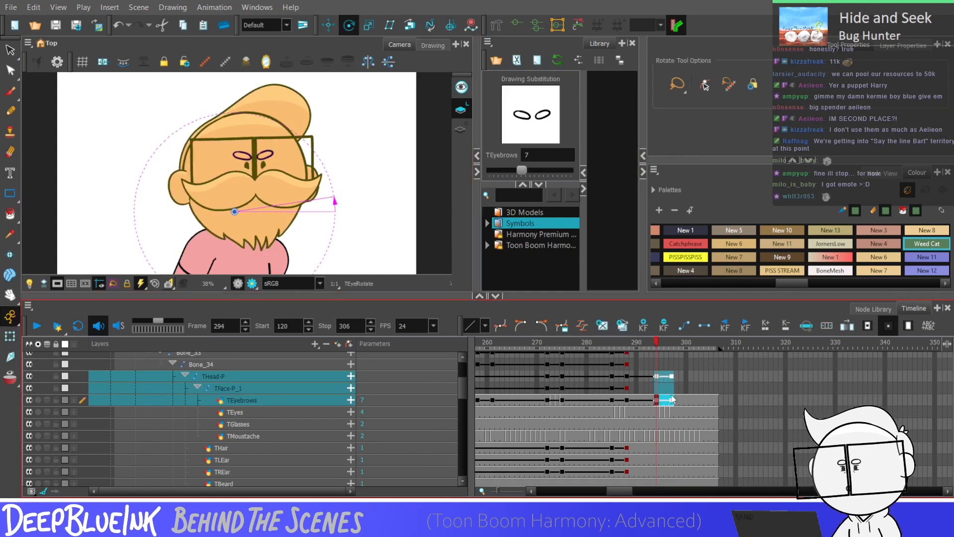
click(598, 397)
key(Return)
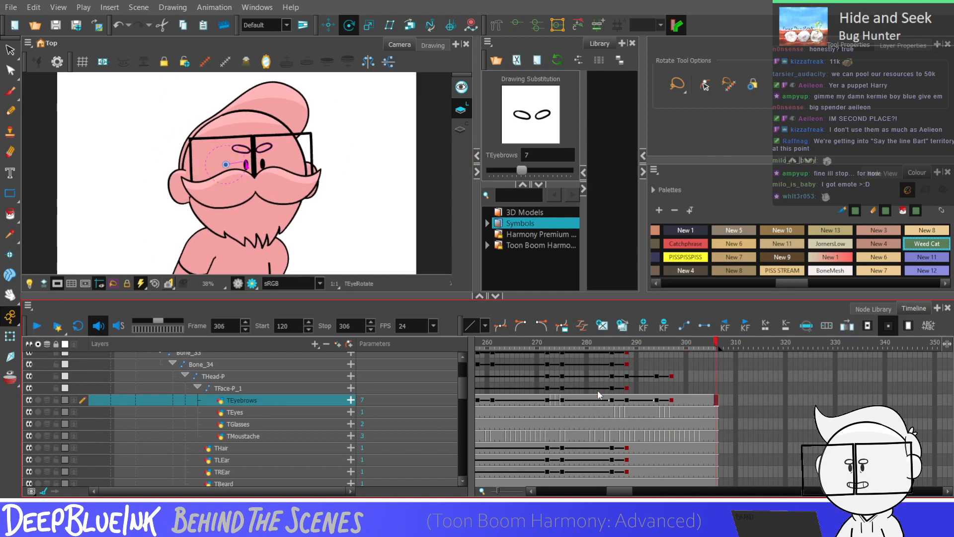
Pose the KinTRArm bones at frame 298 so the forearm bends across in front of the chest
click(657, 412)
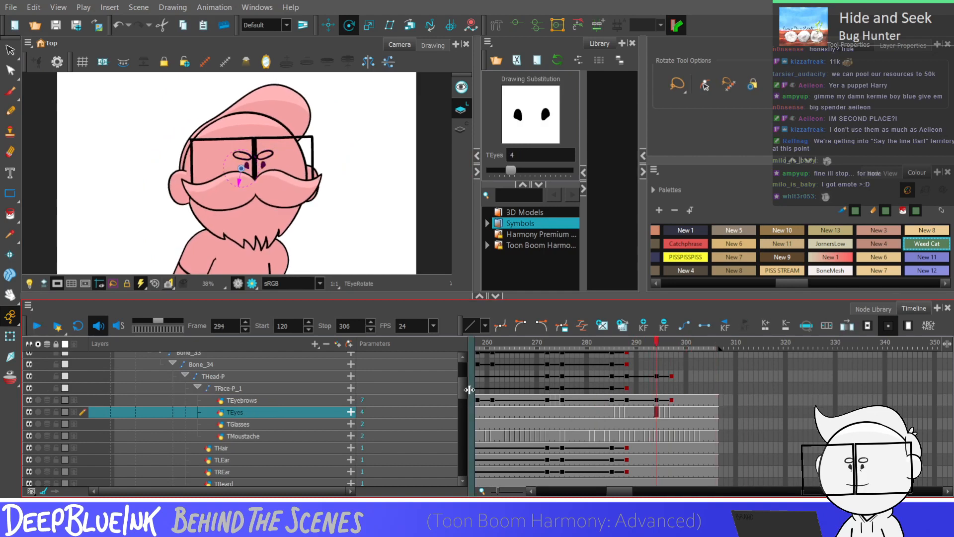
drag(470, 390, 464, 419)
click(675, 381)
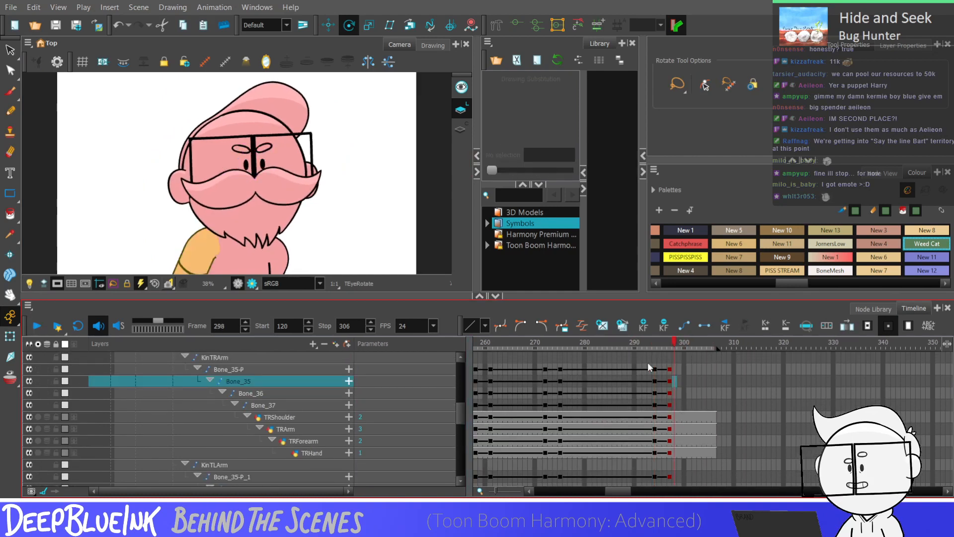
scroll(368, 111, down, 1)
click(10, 337)
scroll(149, 224, down, 1)
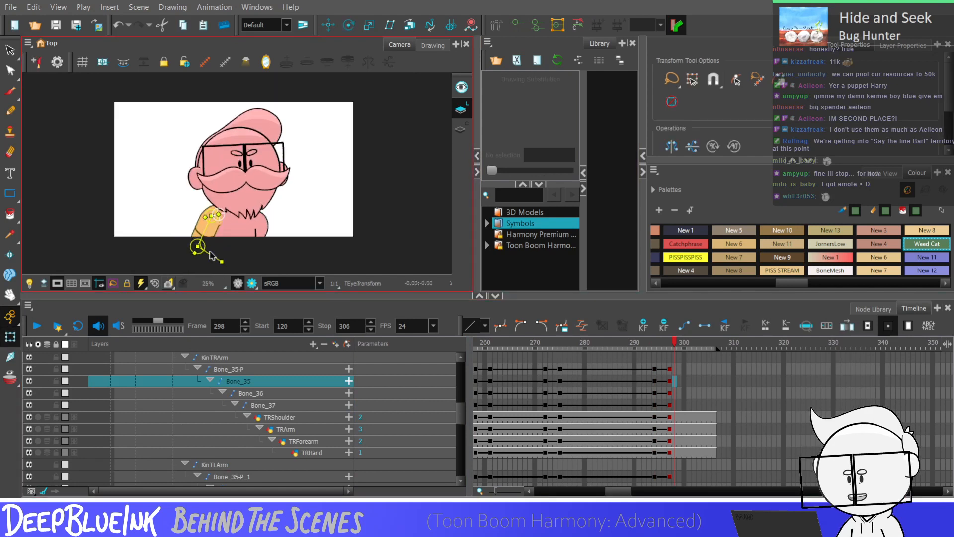
scroll(202, 238, up, 2)
mouse_move(201, 236)
mouse_down()
mouse_move(269, 238)
mouse_move(217, 244)
mouse_move(249, 249)
mouse_move(215, 240)
mouse_up()
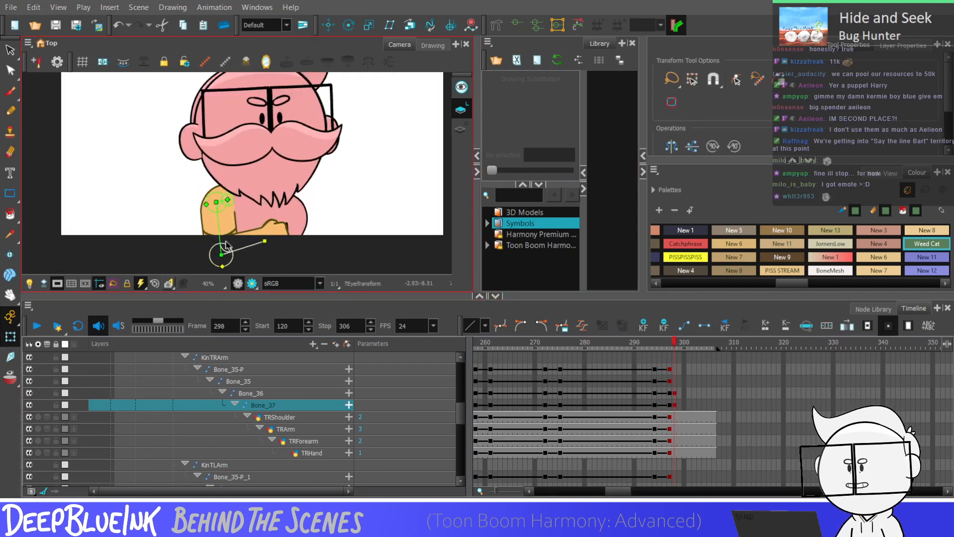
Show the other arm's deformation controls and bend its forearm outward at frame 298
click(299, 222)
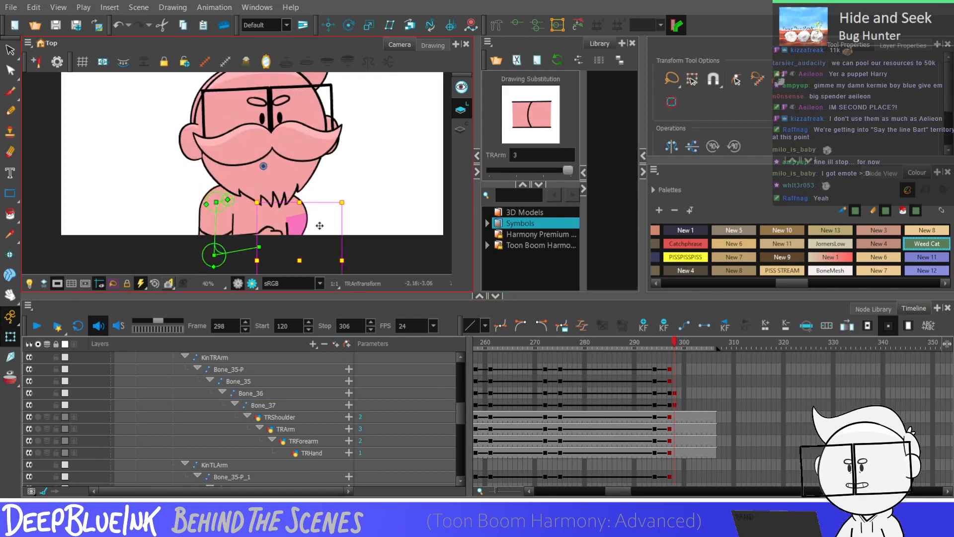
click(517, 25)
drag(282, 243, 313, 253)
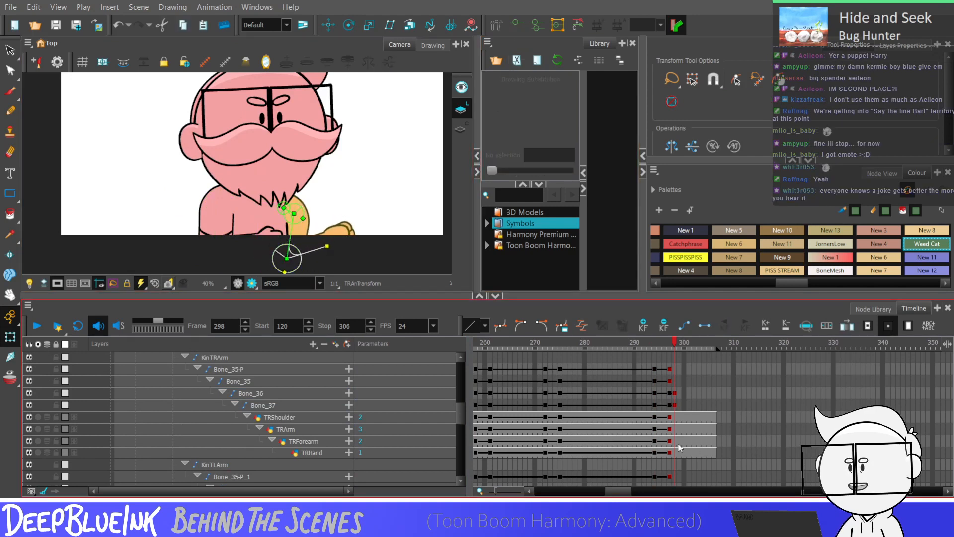
Move the posed arm bone keyframes from frame 298 to frame 297
click(639, 405)
drag(679, 394, 681, 415)
mouse_move(675, 375)
mouse_down()
mouse_move(670, 478)
mouse_move(657, 464)
mouse_move(672, 344)
mouse_move(670, 388)
mouse_up()
click(636, 414)
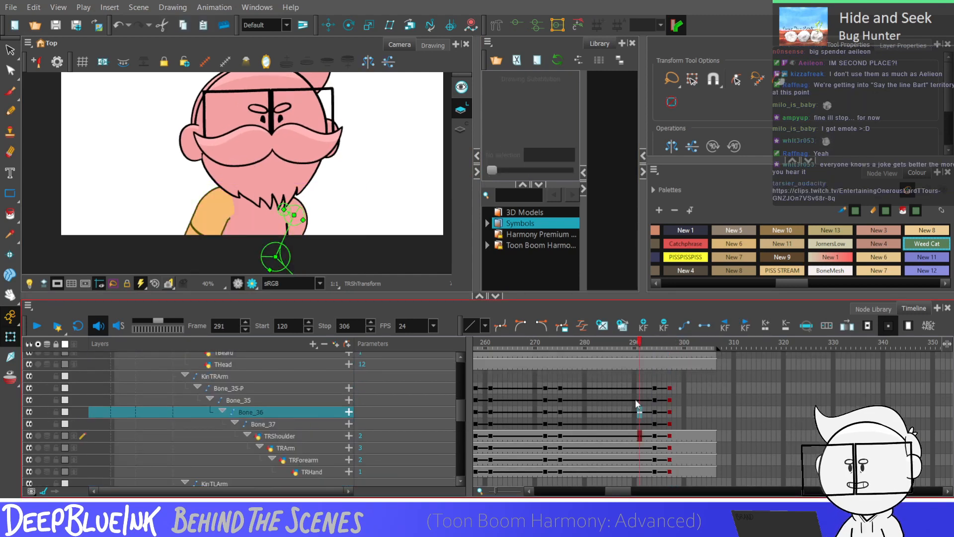
Reset the camera view and play back the whole scene from frame 120 to 306
key(shift+Return)
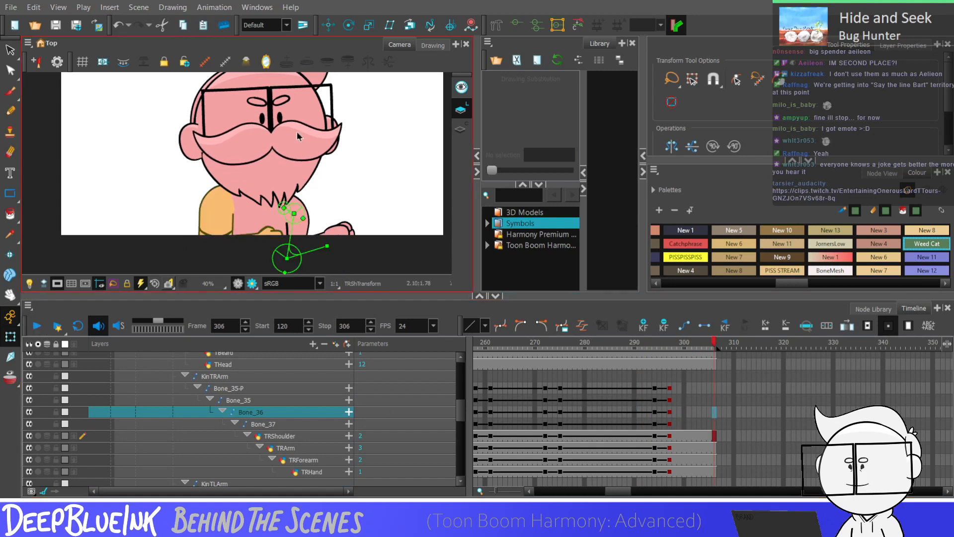
key(shift+m)
key(shift+comma)
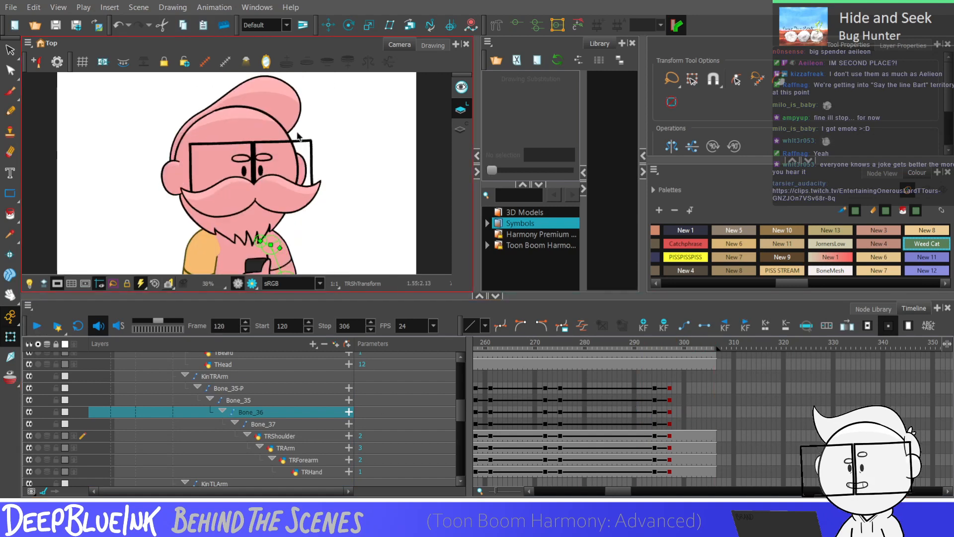
key(Return)
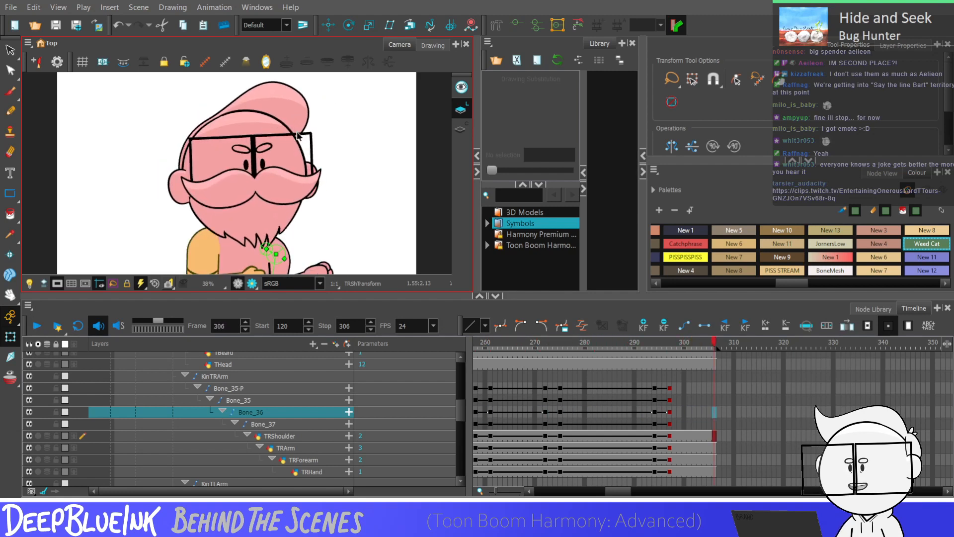
Examine the Travis2-P motion and TEyes drawings around frames 258 to 273, and replay the scene from frame 120
scroll(498, 395, up, 4)
click(476, 371)
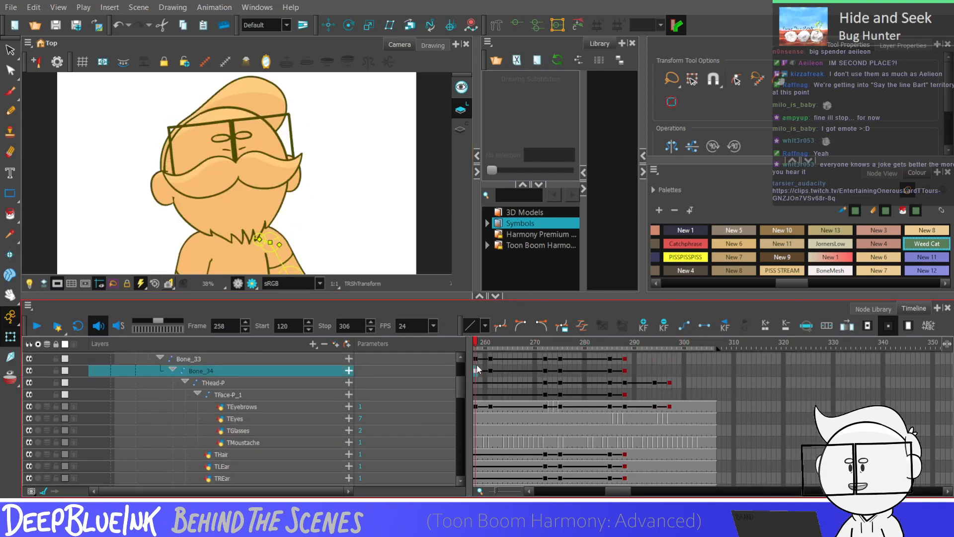
scroll(482, 407, up, 1)
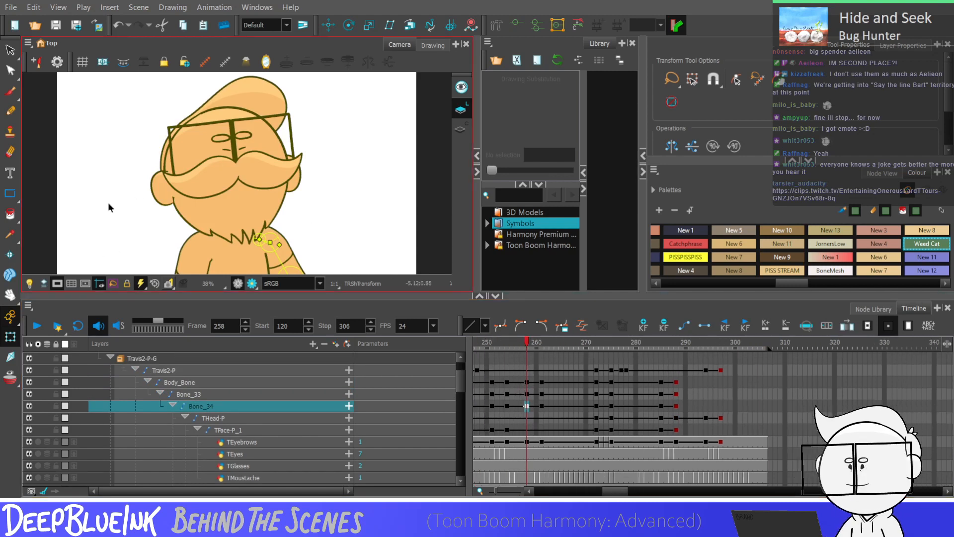
click(517, 370)
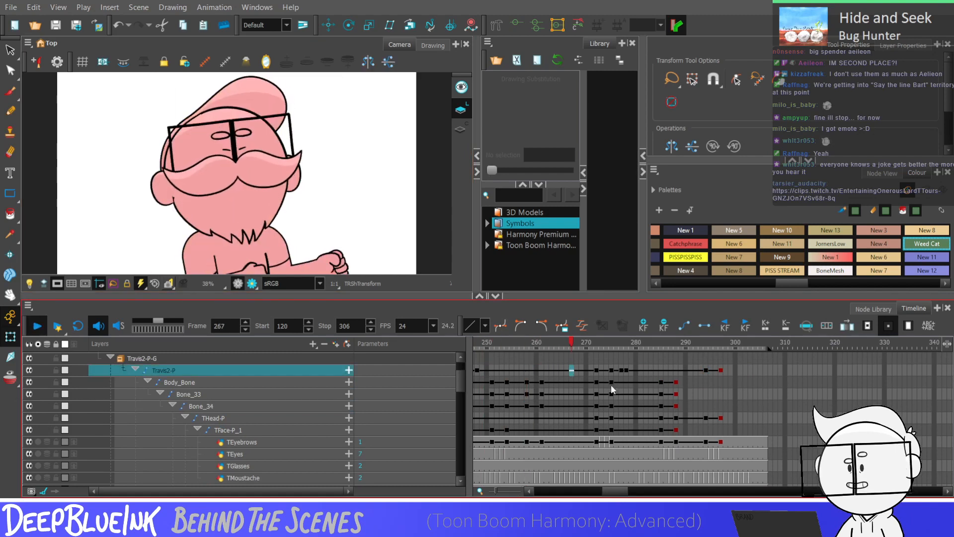
key(Return)
click(601, 370)
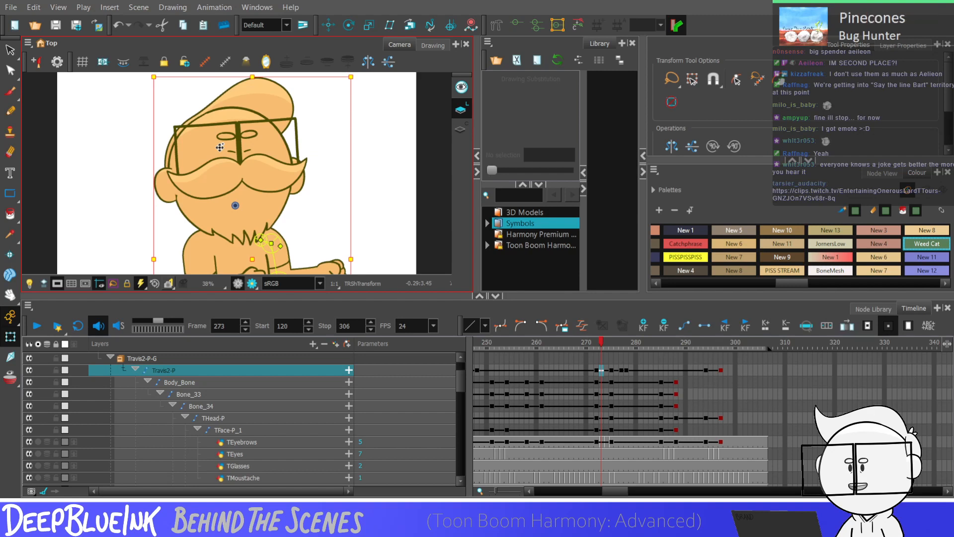
click(591, 454)
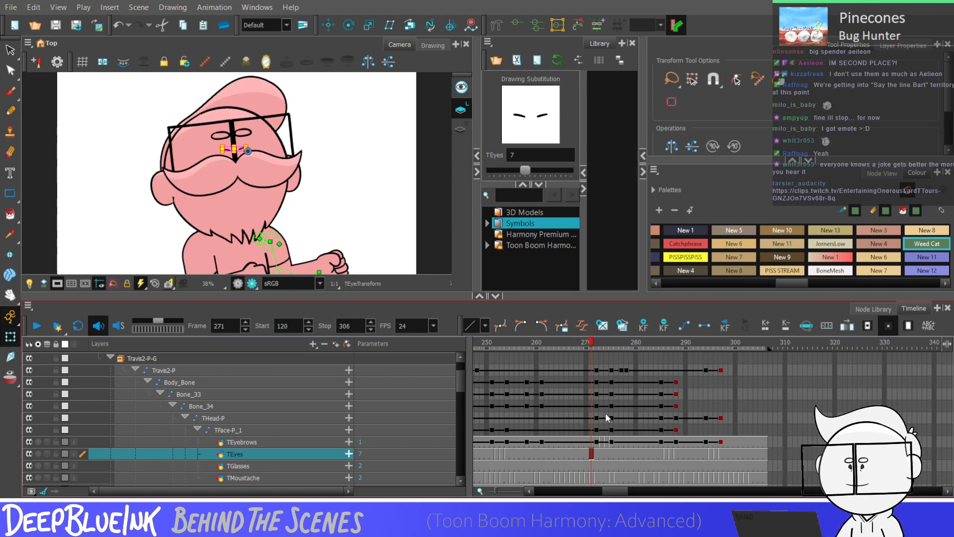
key(shift+comma)
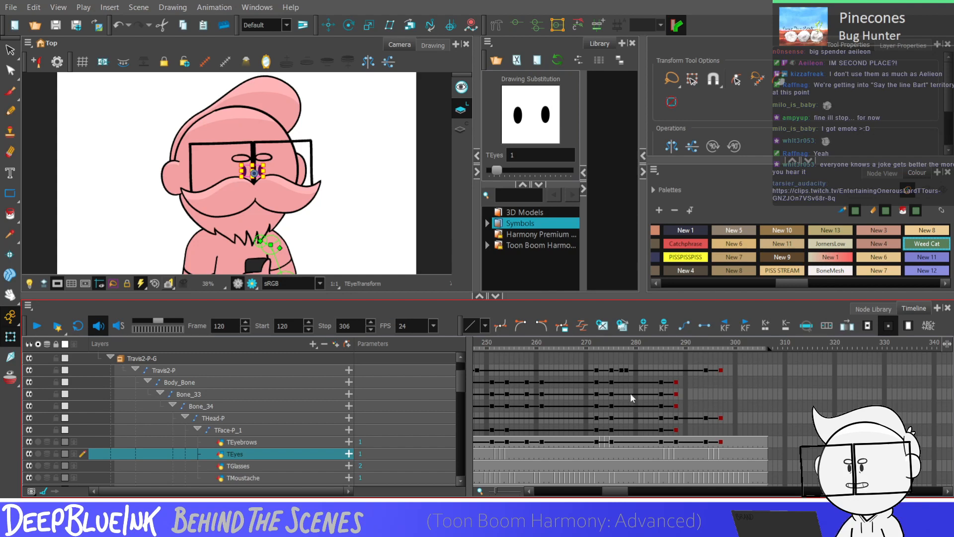
key(Return)
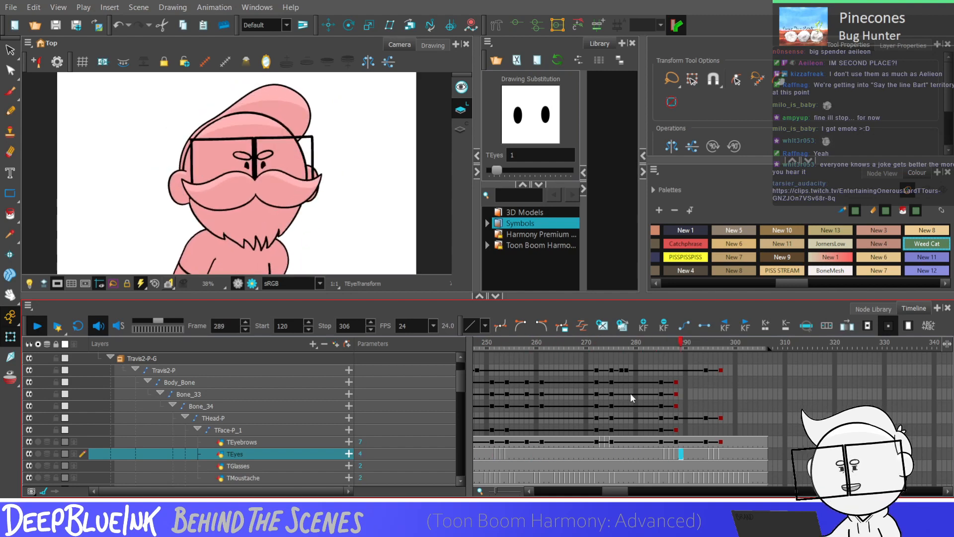
Collapse the layer hierarchy, expand Travis-P-G-P down to its Blur-Gaussian effect, and select that effect at frame 228
key(minus)
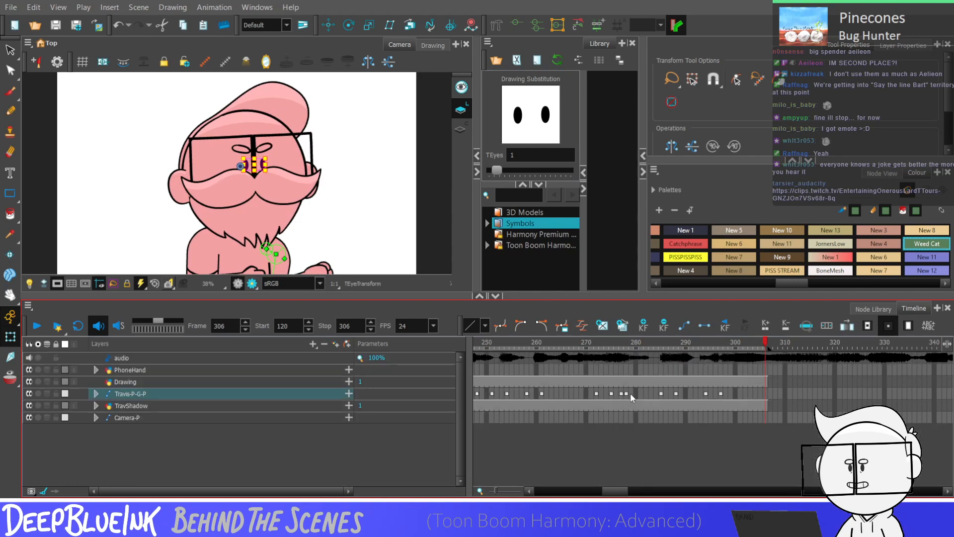
drag(617, 496, 611, 495)
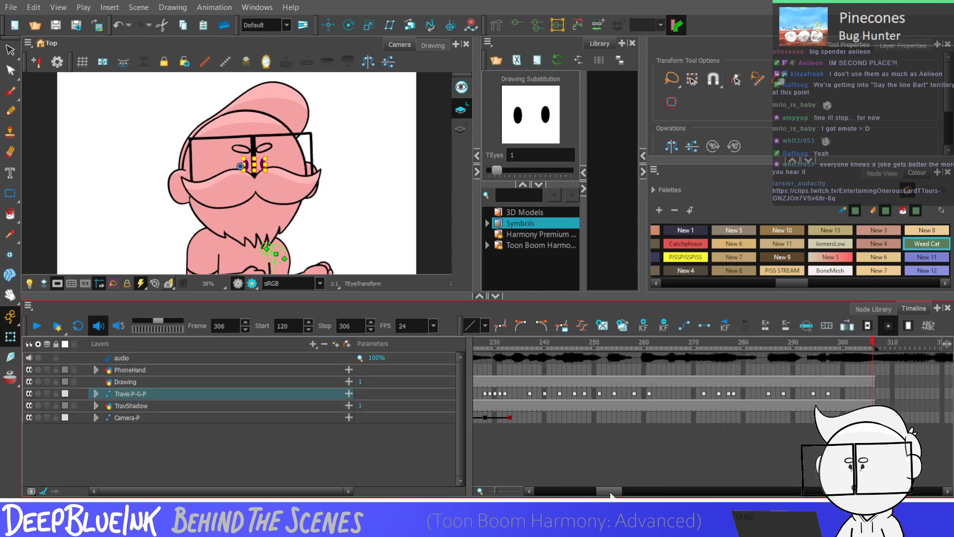
click(253, 284)
click(238, 284)
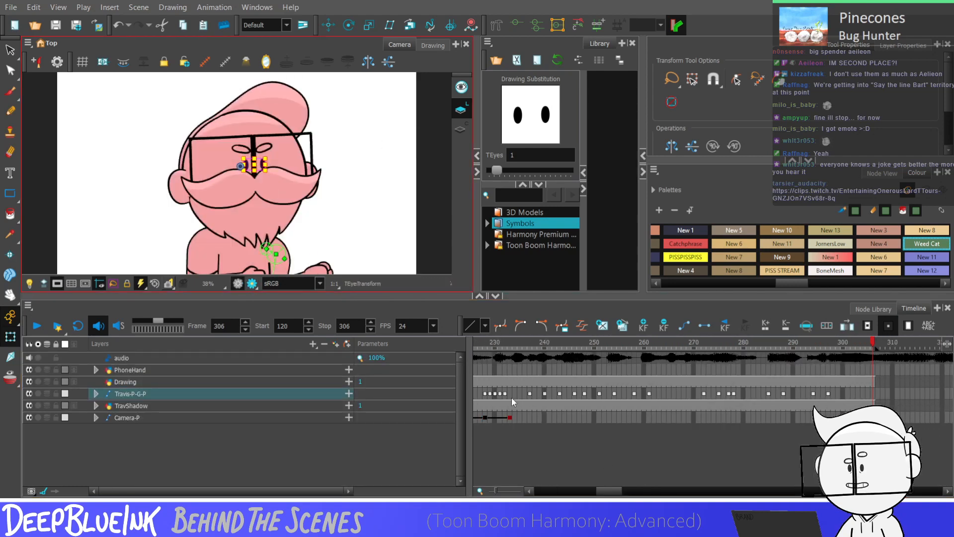
click(521, 395)
click(97, 394)
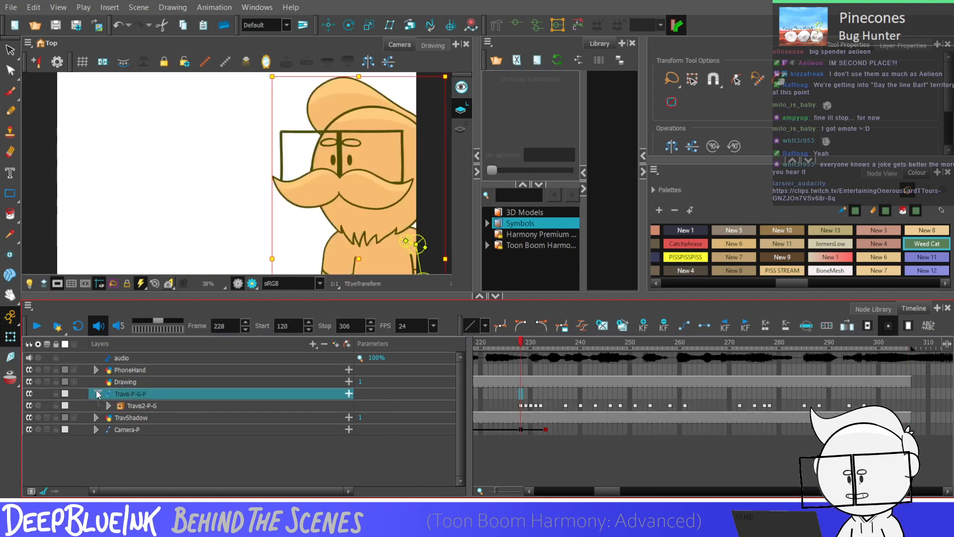
click(109, 406)
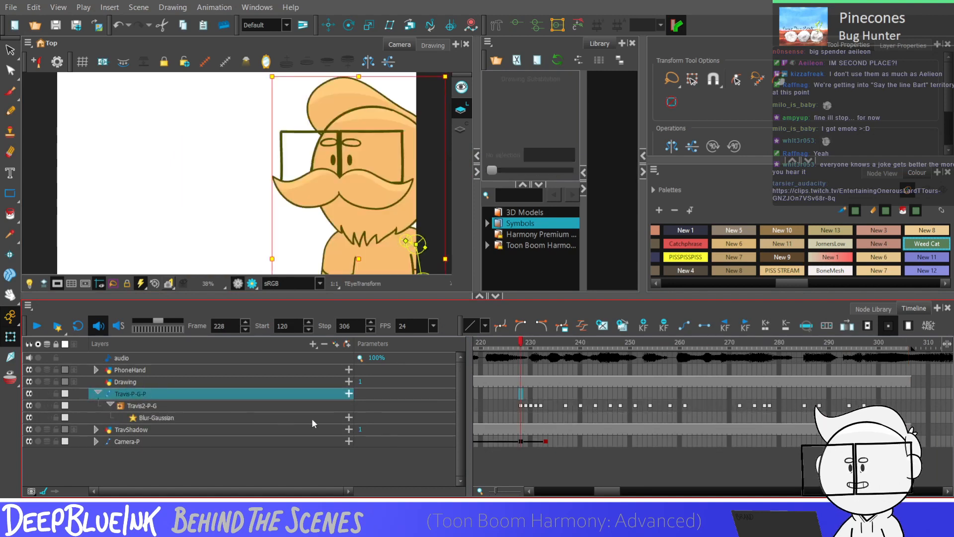
click(522, 406)
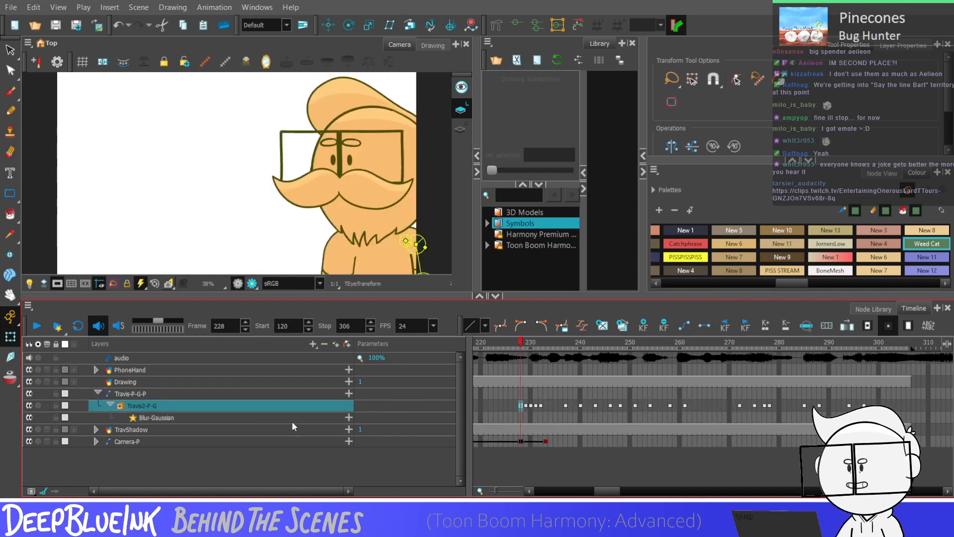
click(523, 416)
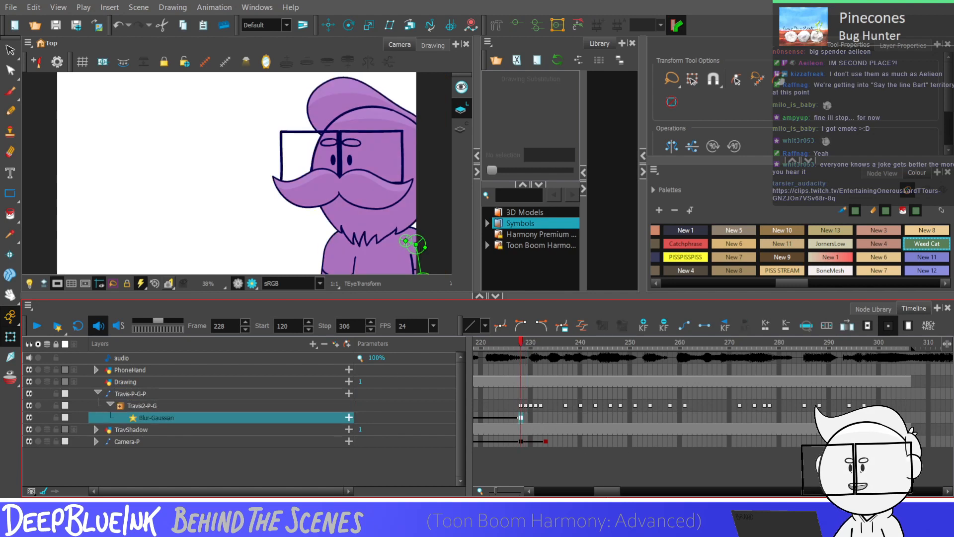
Check the Blur-Gaussian keyframes at frame 134, set matching blur keyframes from frame 228 to 233, and play back the result
drag(598, 496, 578, 494)
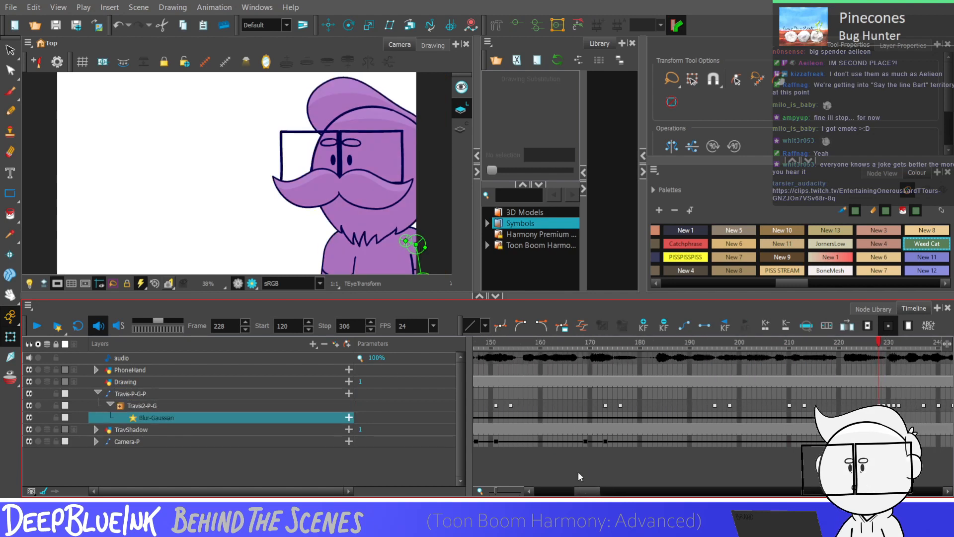
click(511, 417)
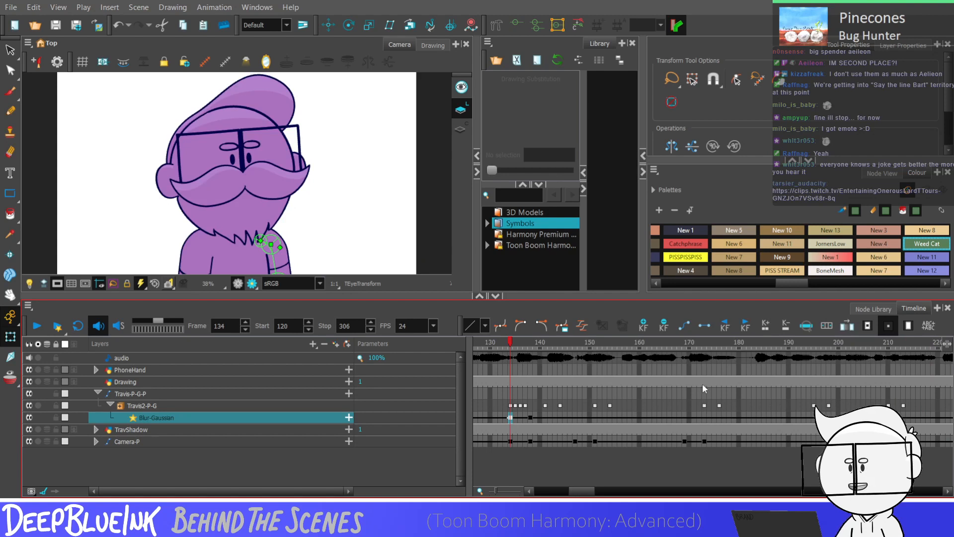
scroll(673, 410, right, 5)
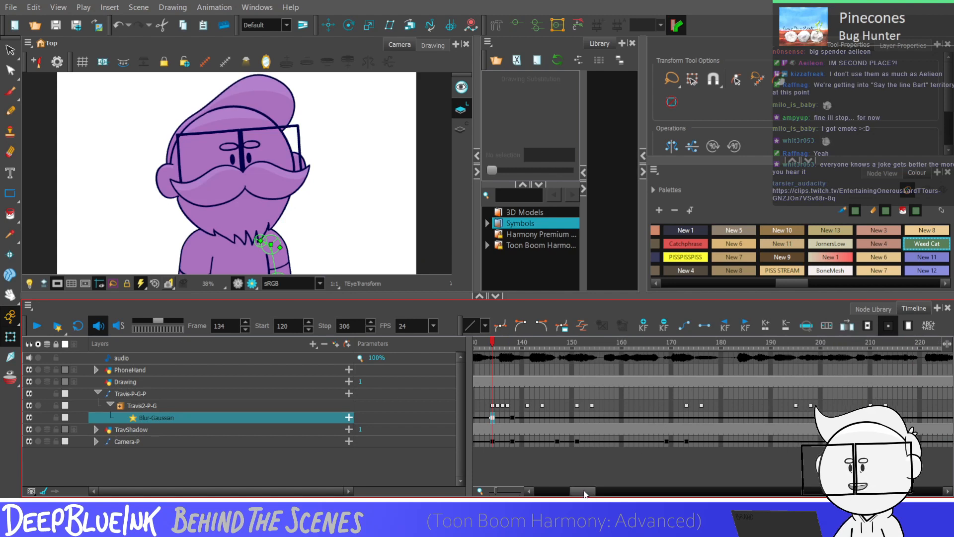
click(714, 417)
drag(693, 419, 720, 417)
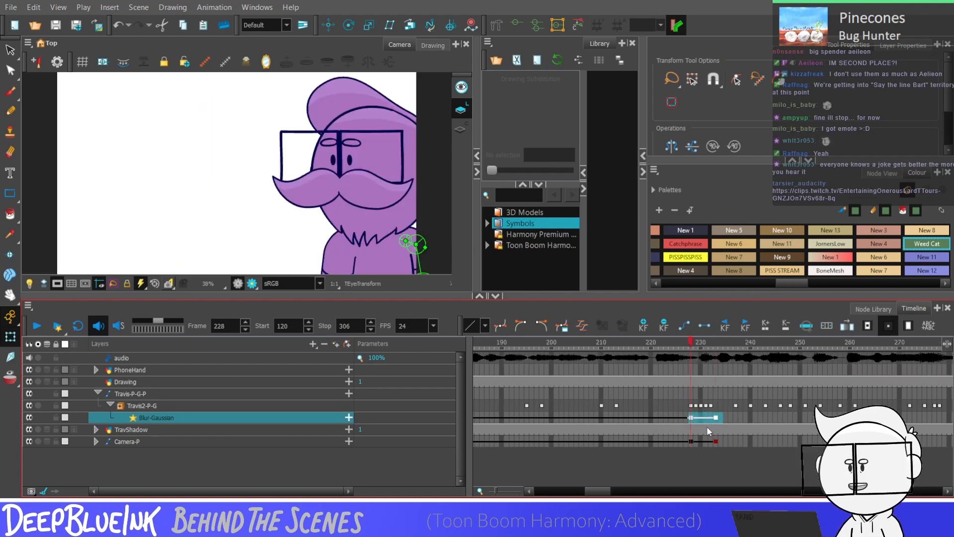
click(670, 418)
key(Return)
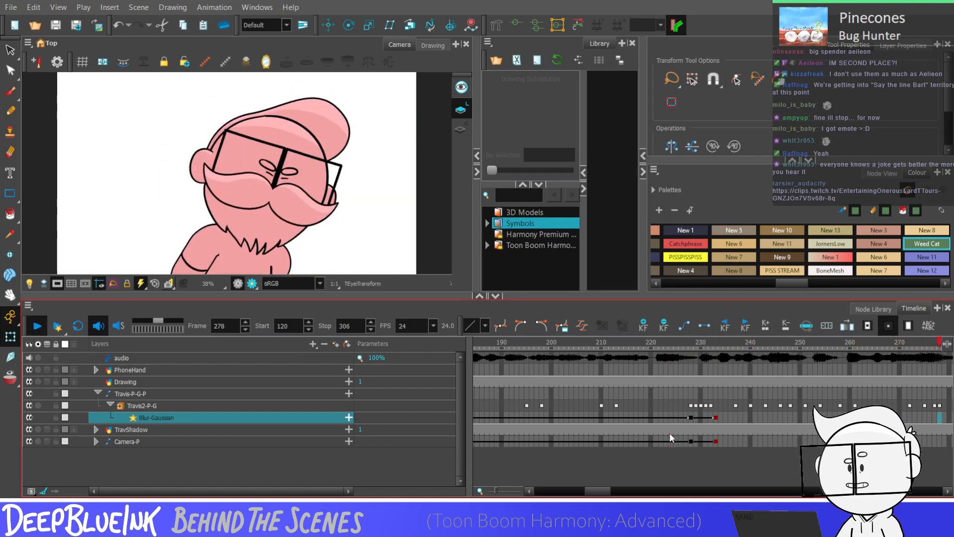
key(Return)
Collapse the Travis group and import the Griffin-P-G-P template from the MBMBaM library folder between the PhoneHand and Drawing layers
click(686, 394)
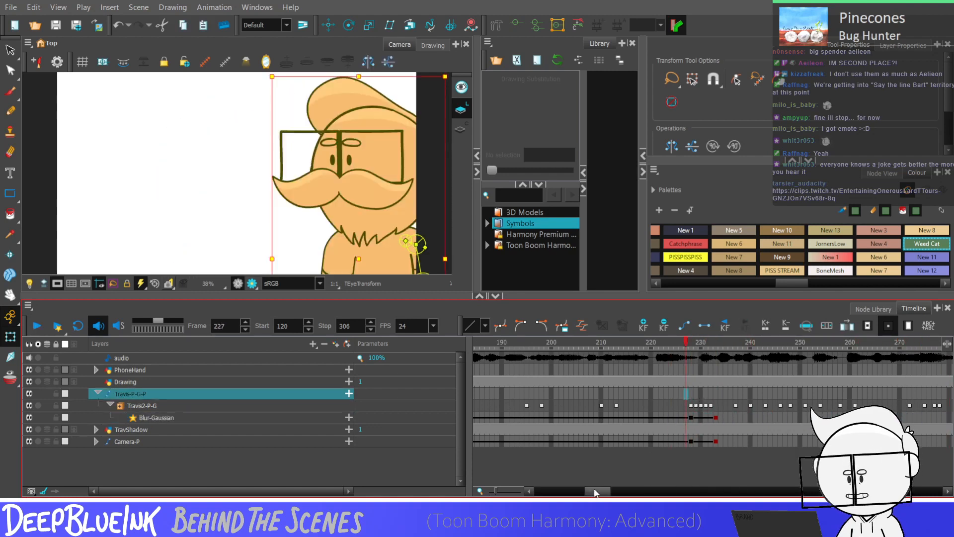
drag(596, 492, 568, 492)
click(97, 393)
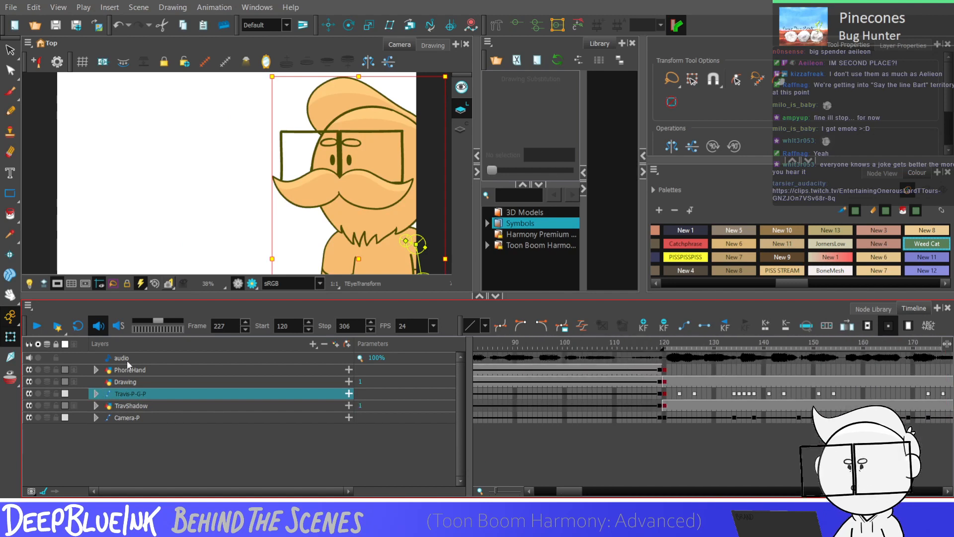
click(539, 244)
click(488, 245)
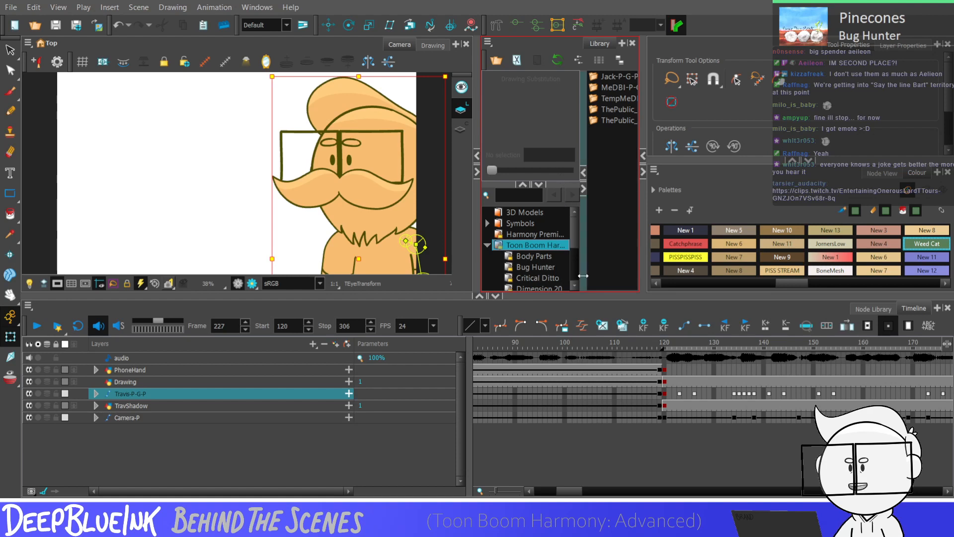
scroll(573, 244, down, 1)
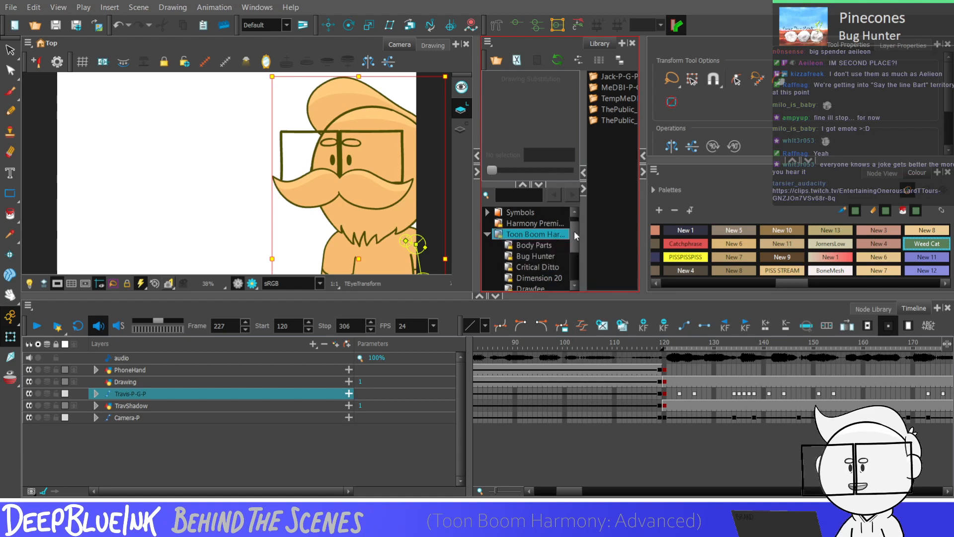
scroll(574, 230, down, 3)
click(549, 267)
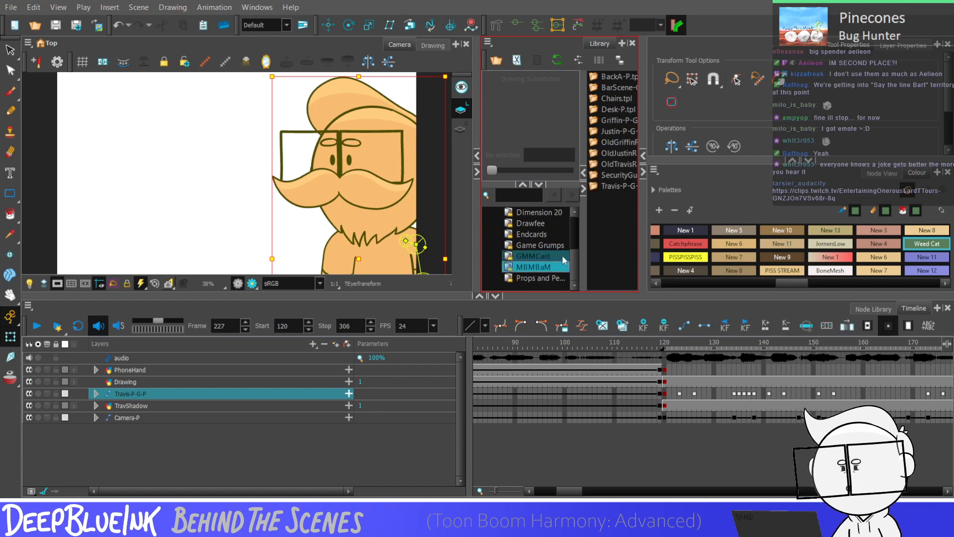
click(615, 121)
drag(624, 121, 344, 403)
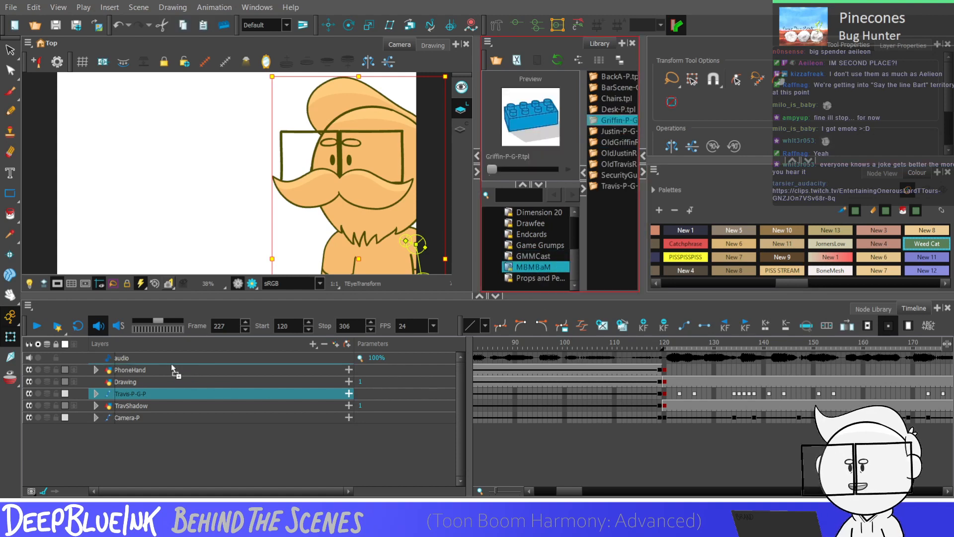
drag(172, 367, 166, 377)
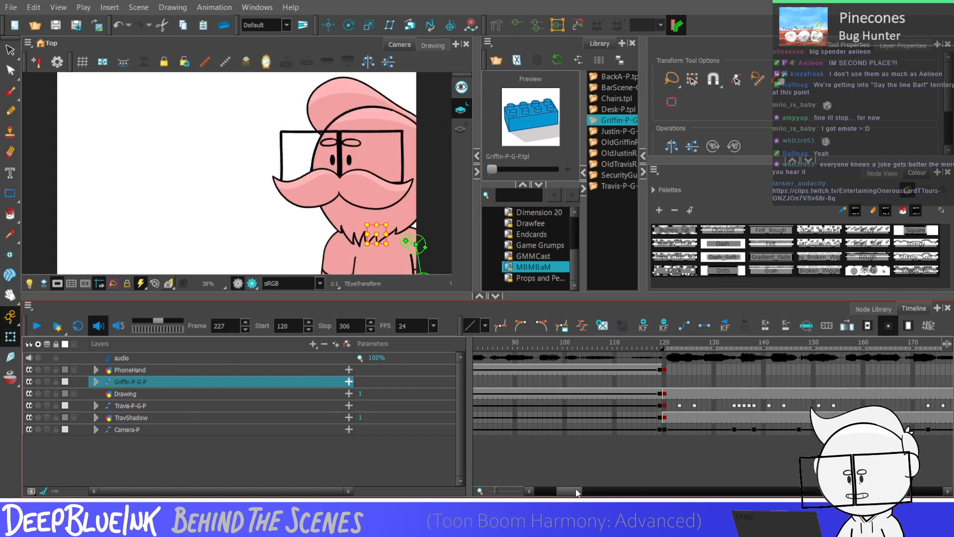
Move the Griffin-P-G-P rig's exposure from frame 1 to frame 120, where Travis's shot starts
key(shift+comma)
click(866, 328)
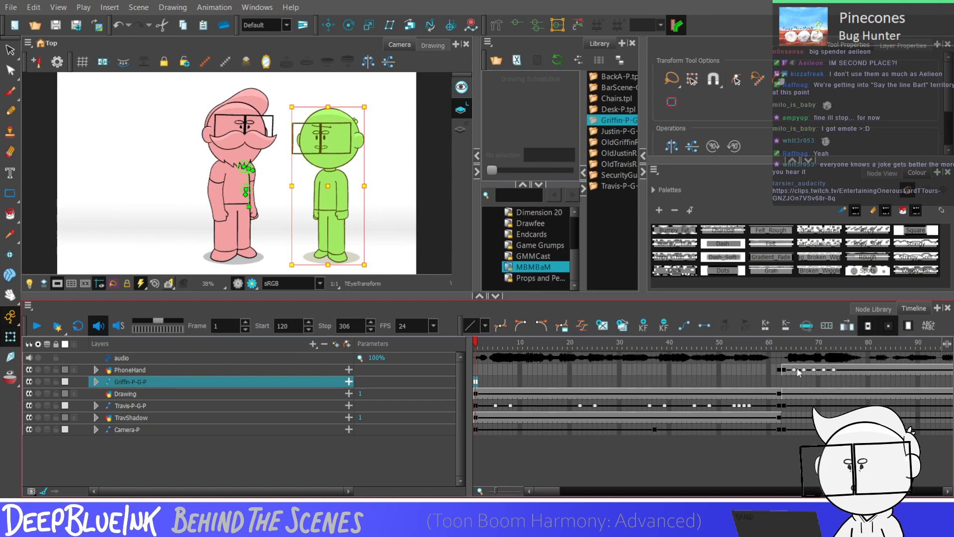
key(ctrl+x)
click(619, 491)
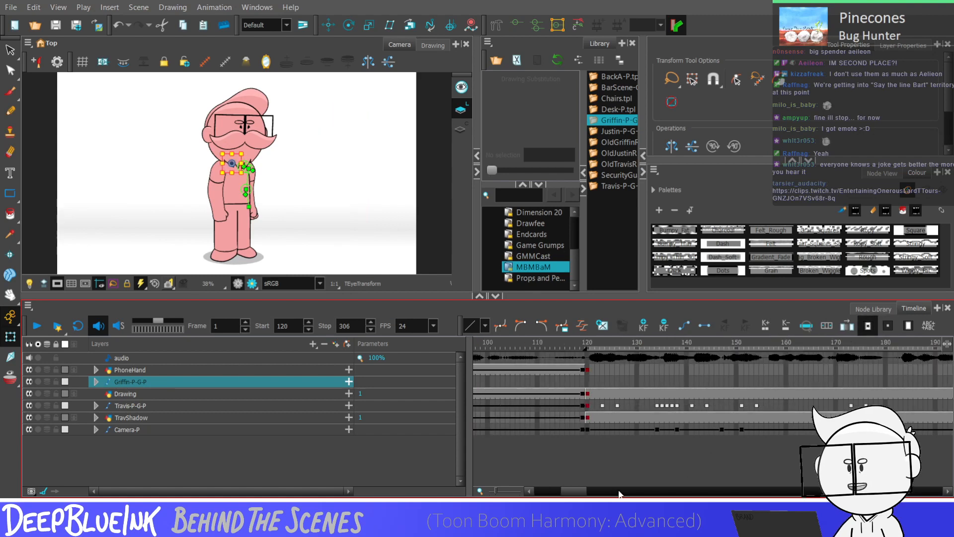
click(587, 381)
click(398, 185)
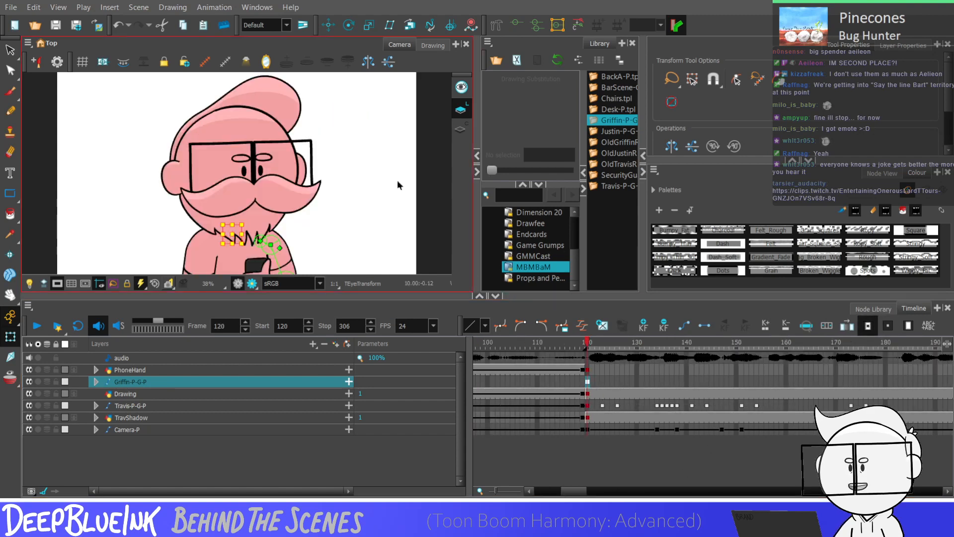
scroll(314, 157, down, 3)
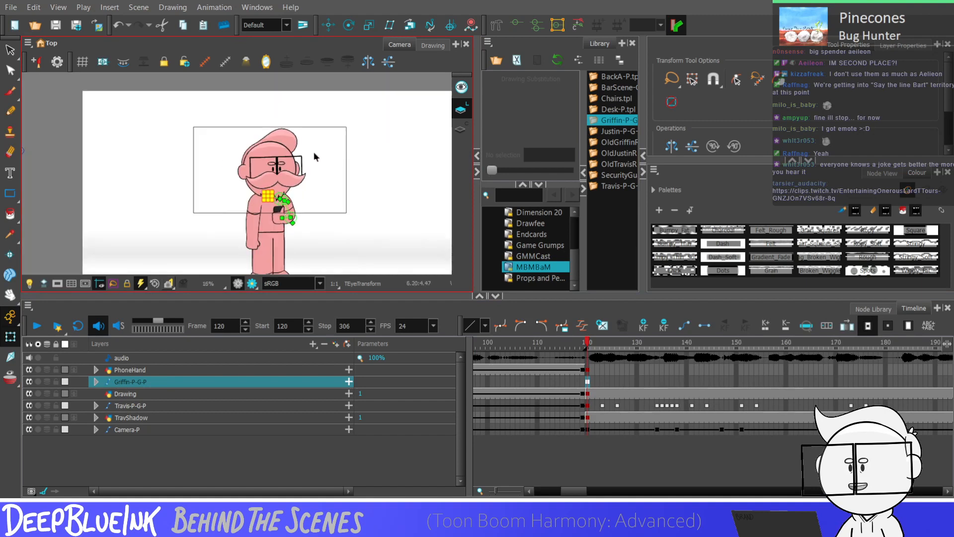
scroll(314, 151, down, 1)
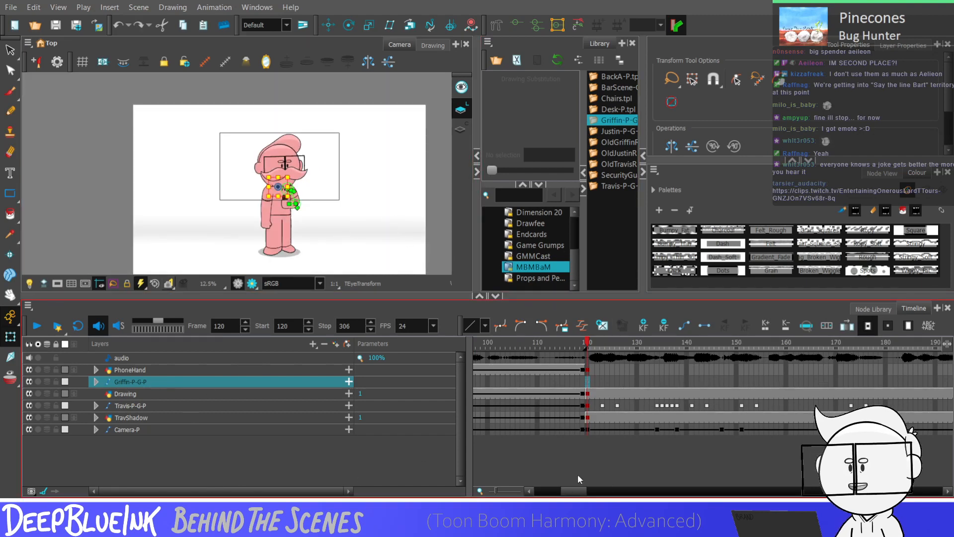
drag(576, 491, 548, 490)
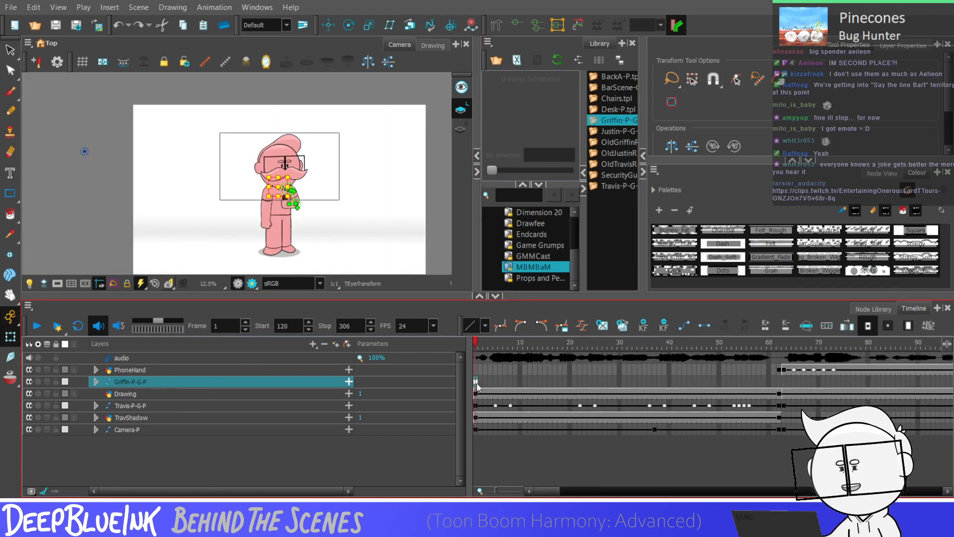
click(476, 382)
drag(953, 384, 794, 385)
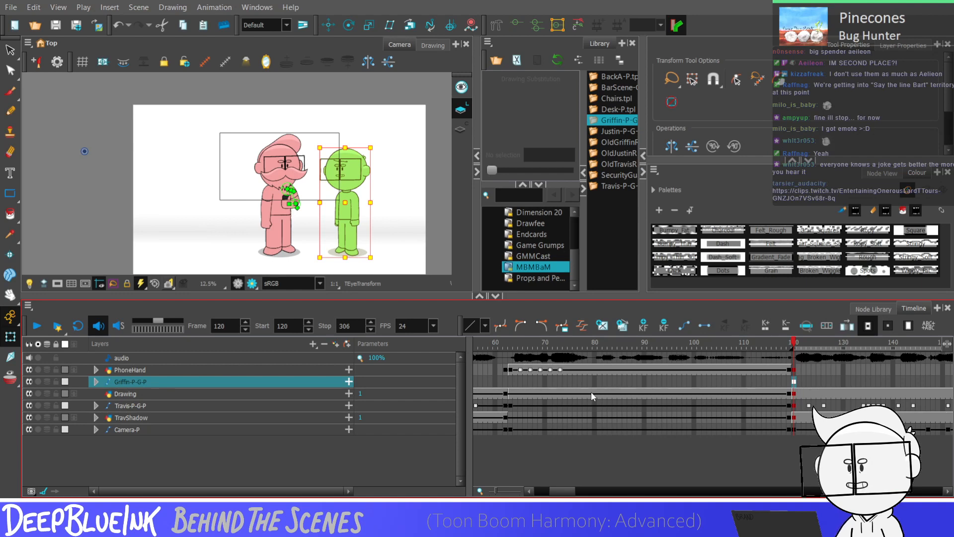
Play back the scene and step through to frame 307 to check Griffin's exposure against the shot's end
drag(571, 492, 592, 496)
key(Return)
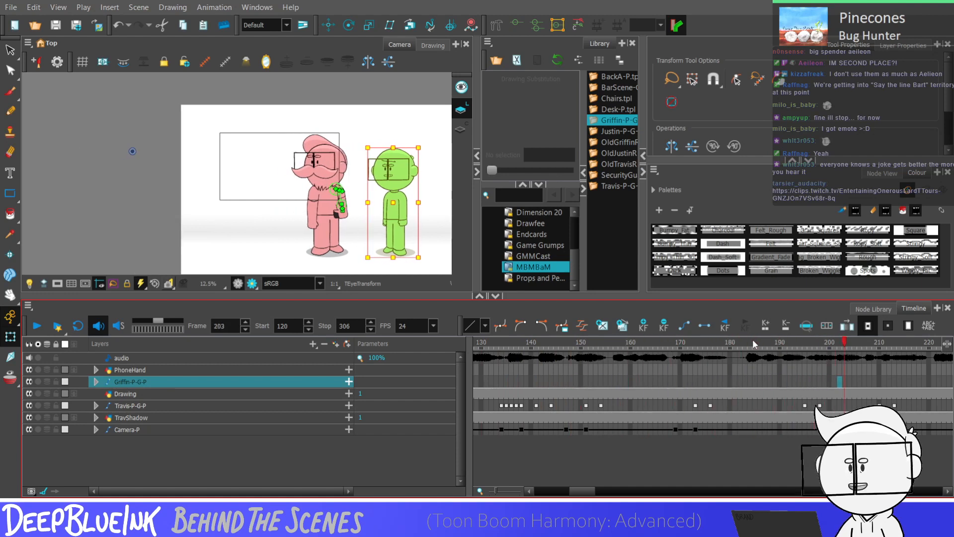
key(comma)
key(comma)
key(comma)
key(comma)
key(comma)
key(comma)
key(comma)
key(comma)
key(comma)
key(comma)
key(comma)
key(comma)
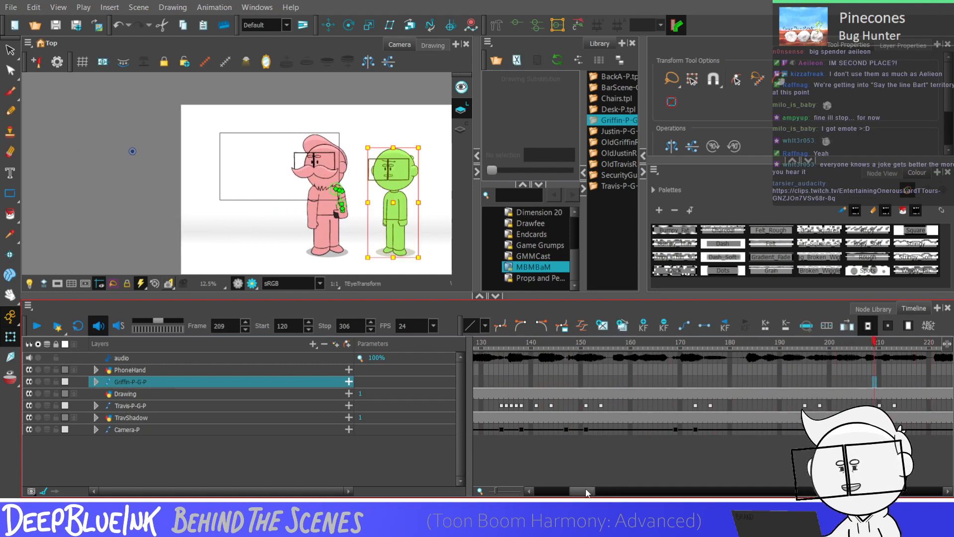
drag(586, 490, 608, 493)
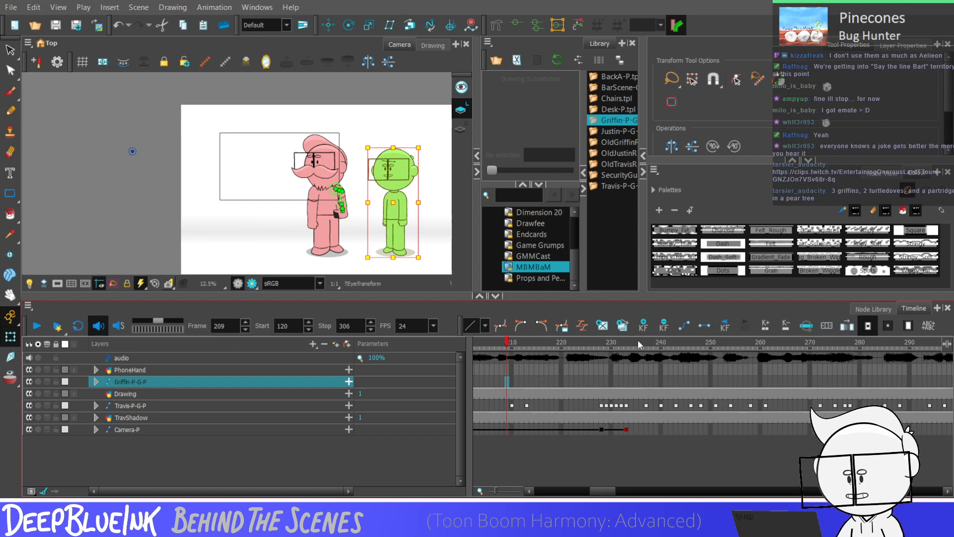
key(shift+period)
key(period)
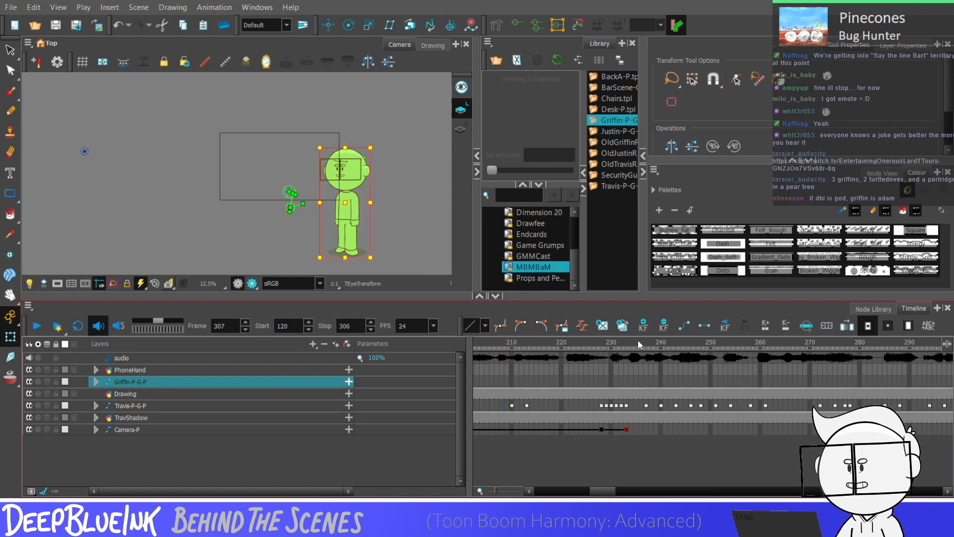
At frame 120, flip the Griffin rig horizontally, scale it down, and place it behind and to the left of Travis
drag(604, 492, 576, 491)
click(548, 381)
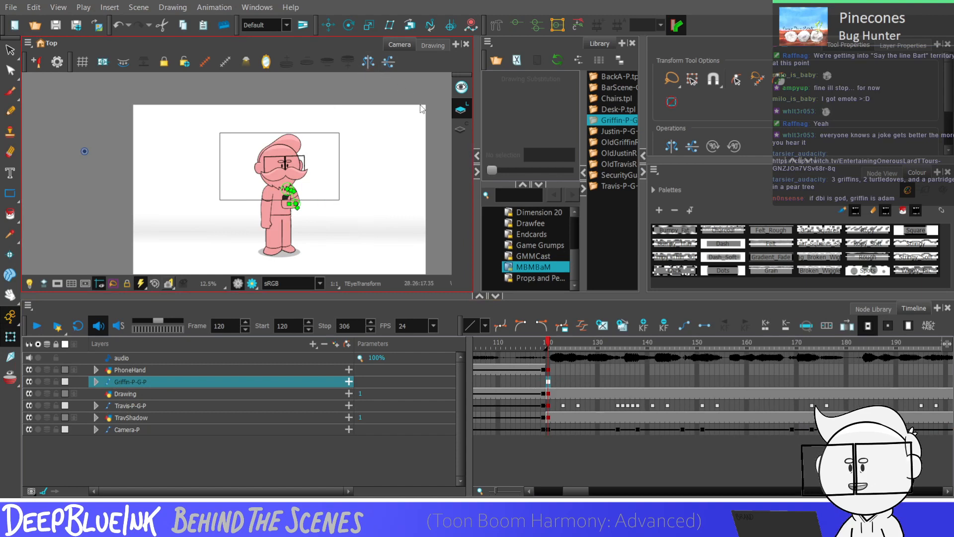
click(329, 25)
drag(344, 160, 373, 155)
click(369, 25)
drag(313, 176, 335, 154)
click(329, 26)
click(15, 320)
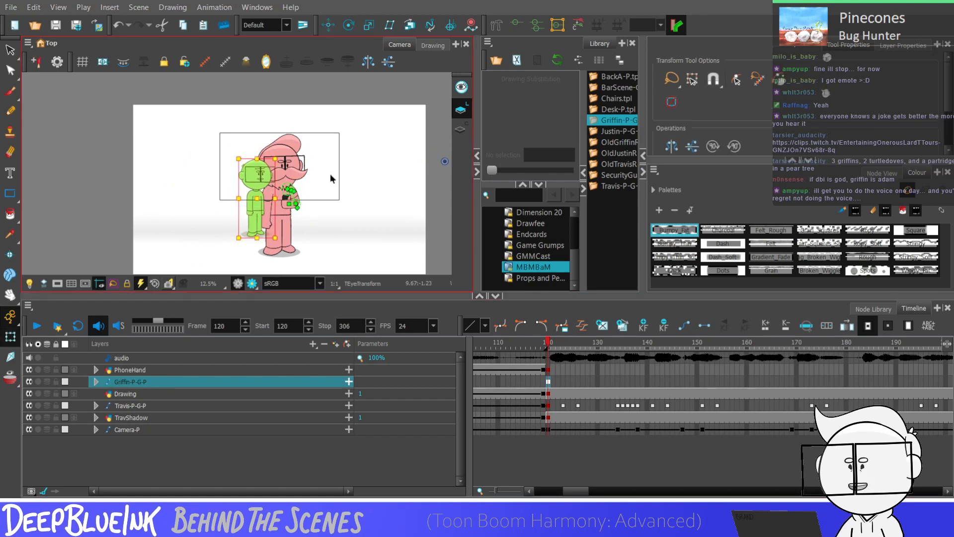
click(329, 25)
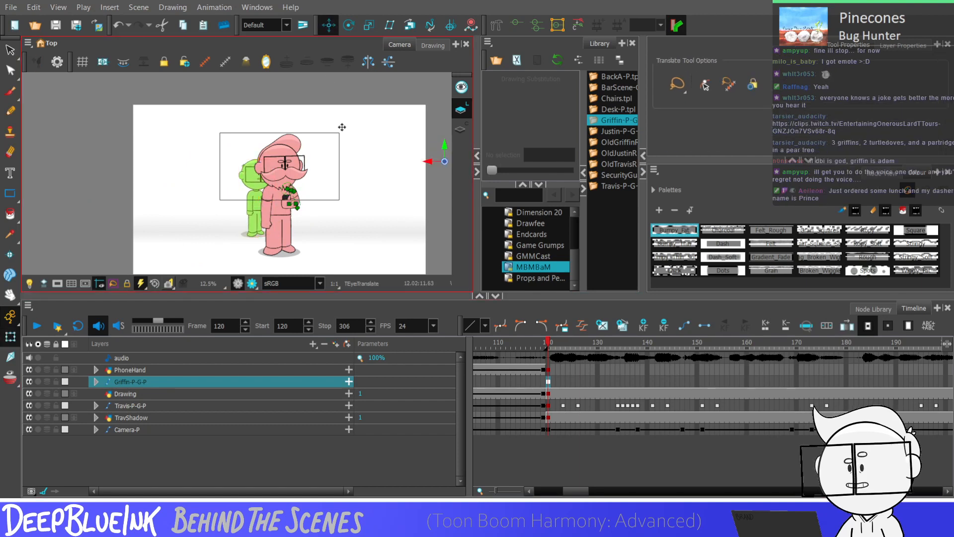
drag(341, 124, 289, 134)
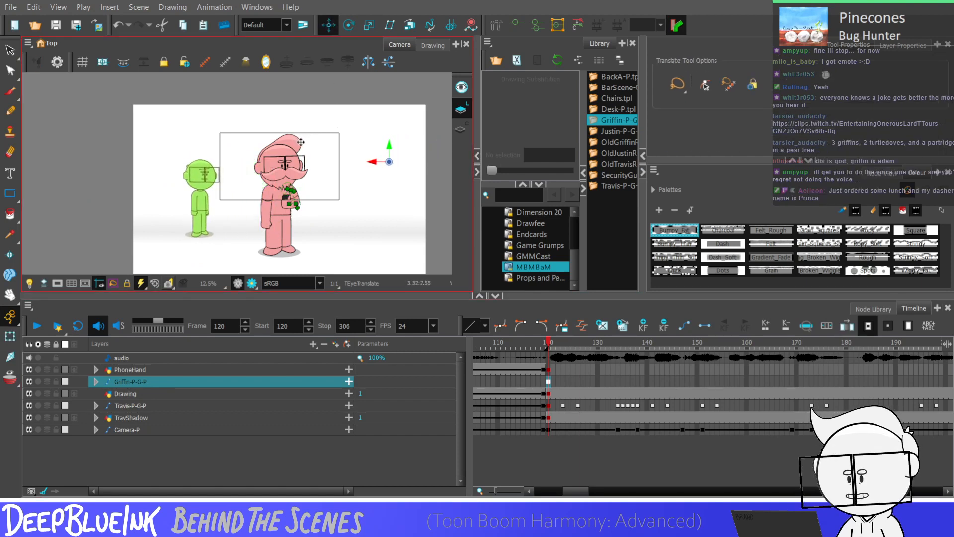
Duplicate the Griffin-P-G-P rig twice to get three copies of the character
click(133, 383)
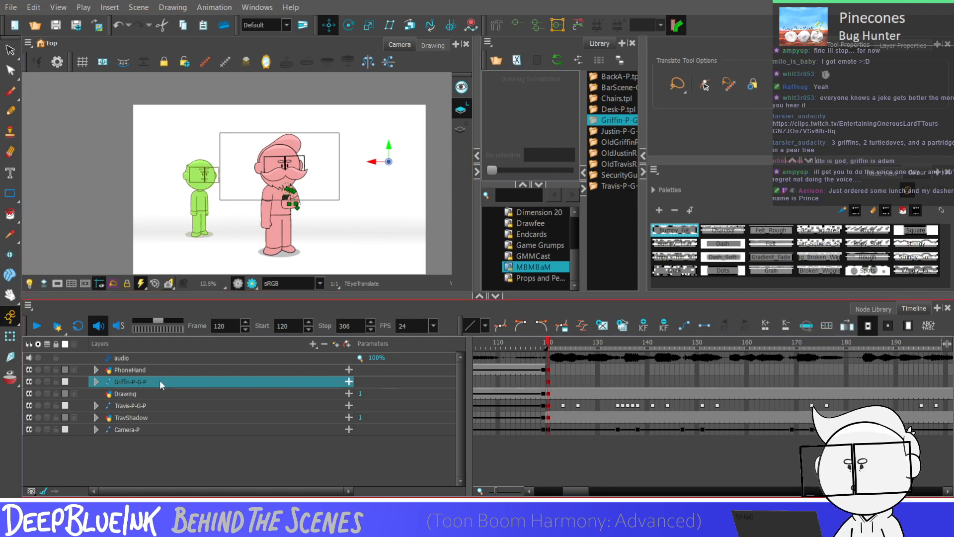
key(ctrl+d)
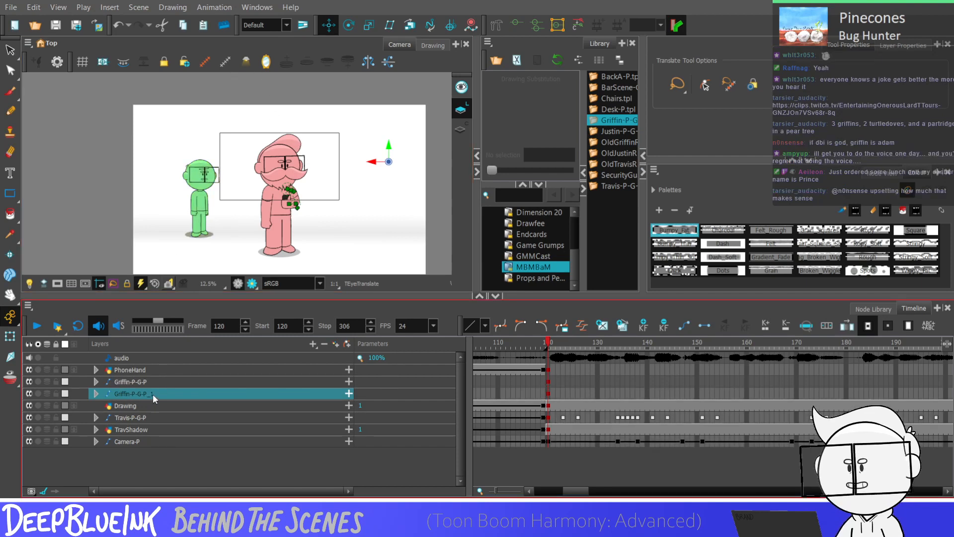
key(ctrl+d)
Replace Griffin in the three rig layer names with LMM, Clint and Theresa, in layer order
click(153, 382)
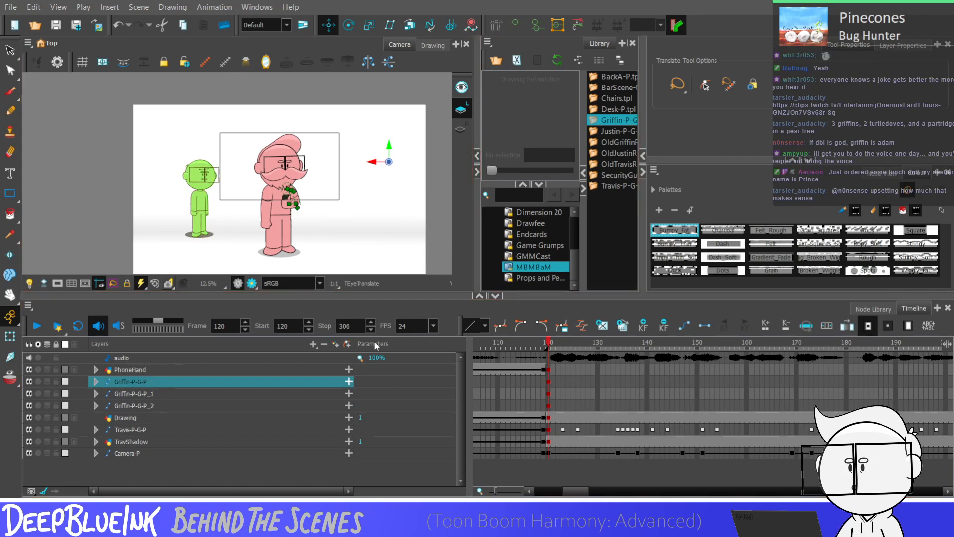
text(LMM)
key(Return)
click(624, 130)
double_click(115, 395)
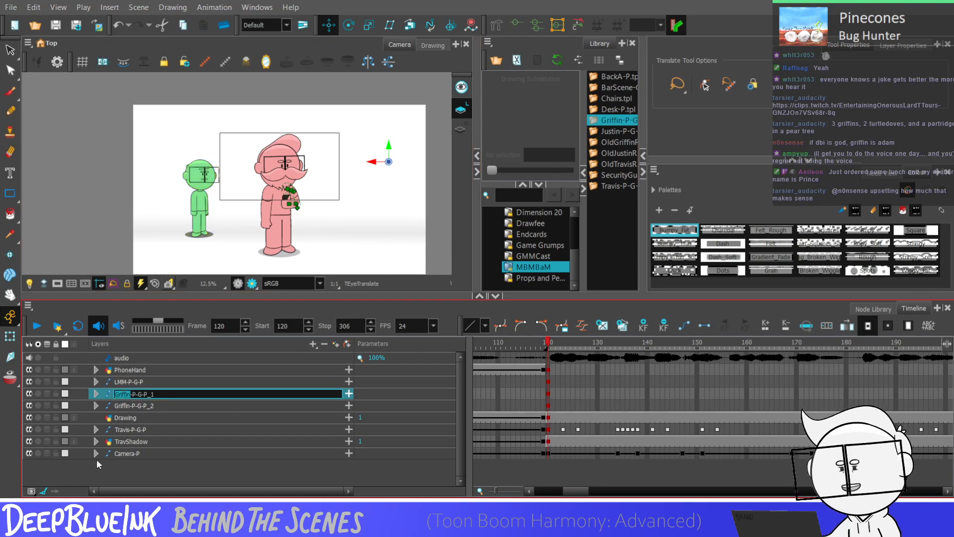
text(Clint)
key(Return)
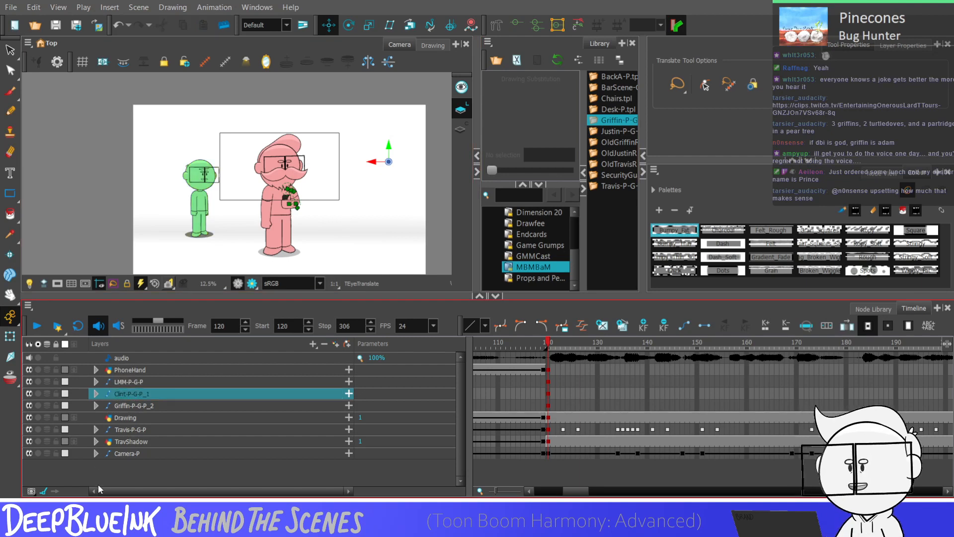
double_click(130, 405)
text(Thee)
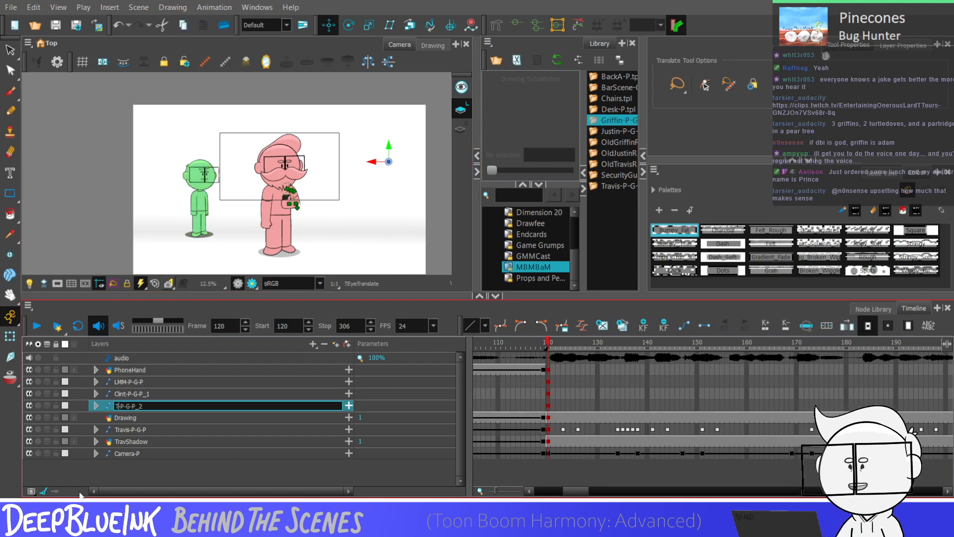
key(BackSpace)
text(resa)
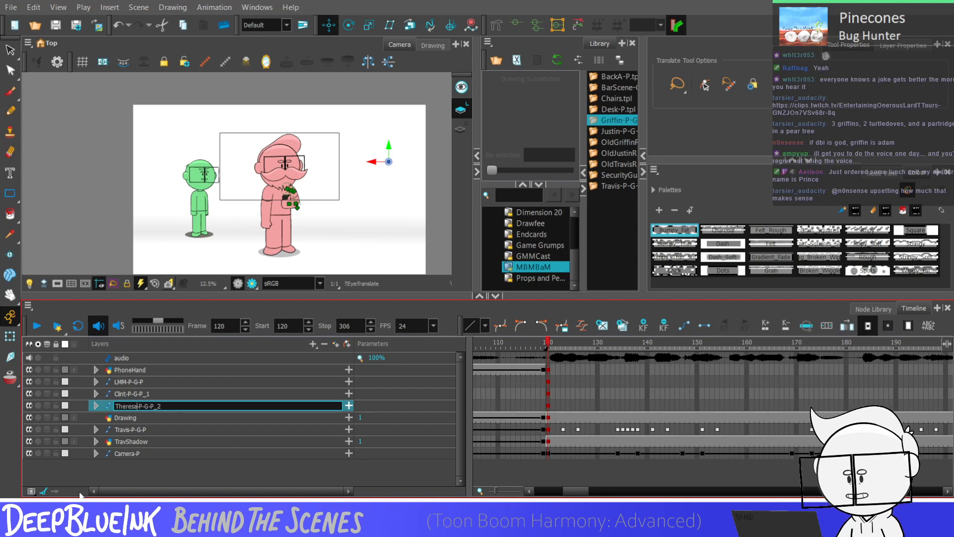
key(Return)
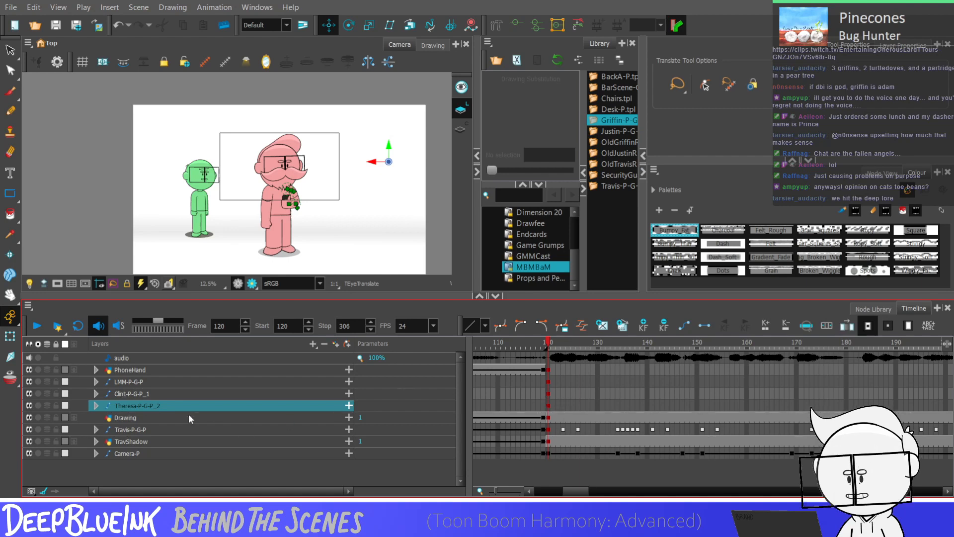
Remove the number suffixes from the two duplicated layers, leaving Theresa-P-G-P and Clint-P-G-P
double_click(154, 405)
drag(155, 406, 172, 406)
key(BackSpace)
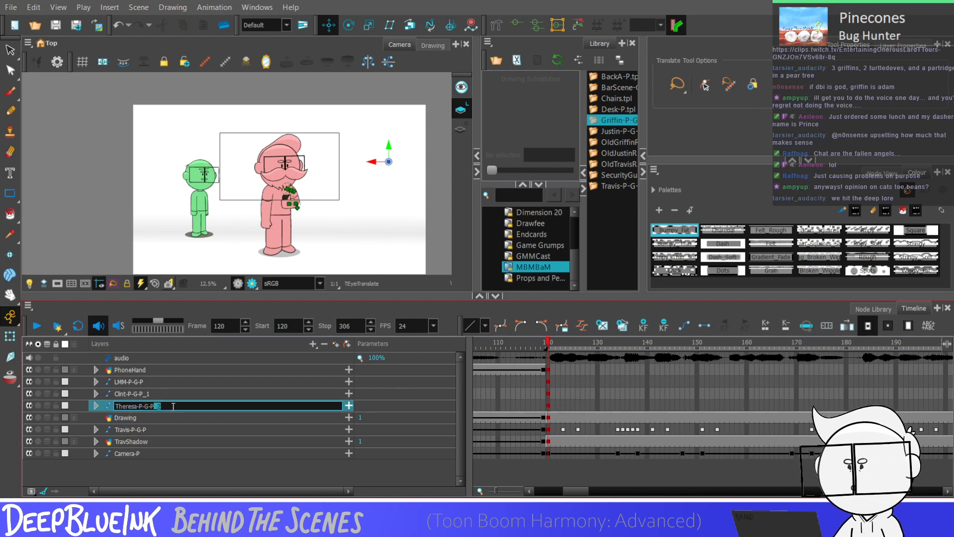
click(183, 383)
click(156, 395)
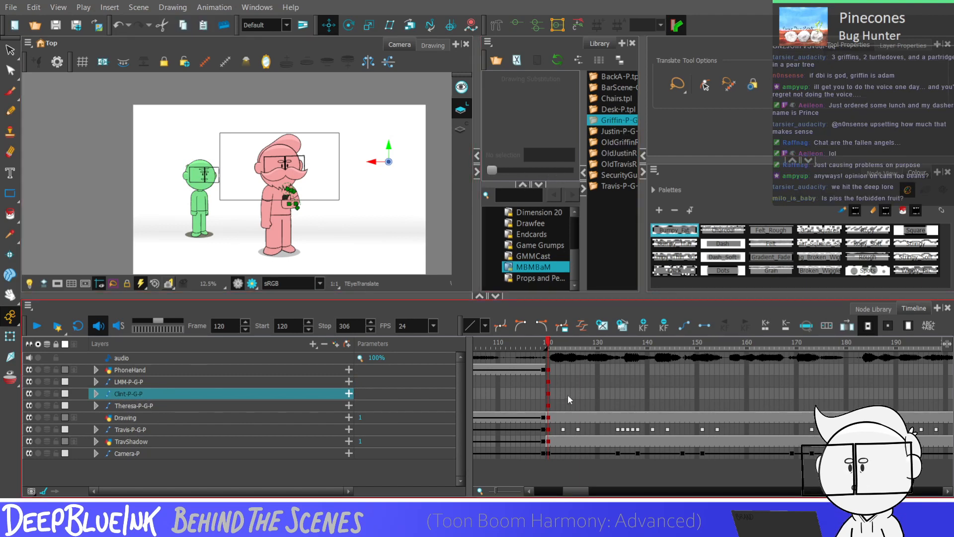
At frame 120, nudge the Clint-P-G-P rig left so it stands beside the LMM rig
click(548, 393)
click(15, 336)
key(shift+Left)
key(shift+Left)
key(shift+Left)
key(shift+Left)
key(shift+Left)
key(shift+Left)
key(shift+Left)
key(shift+Left)
key(shift+Left)
key(shift+Left)
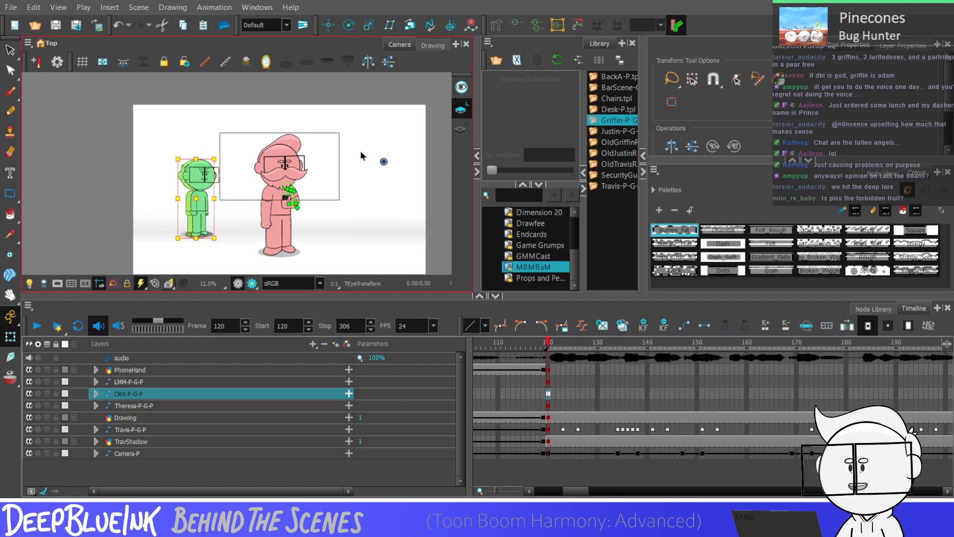
key(shift+Right)
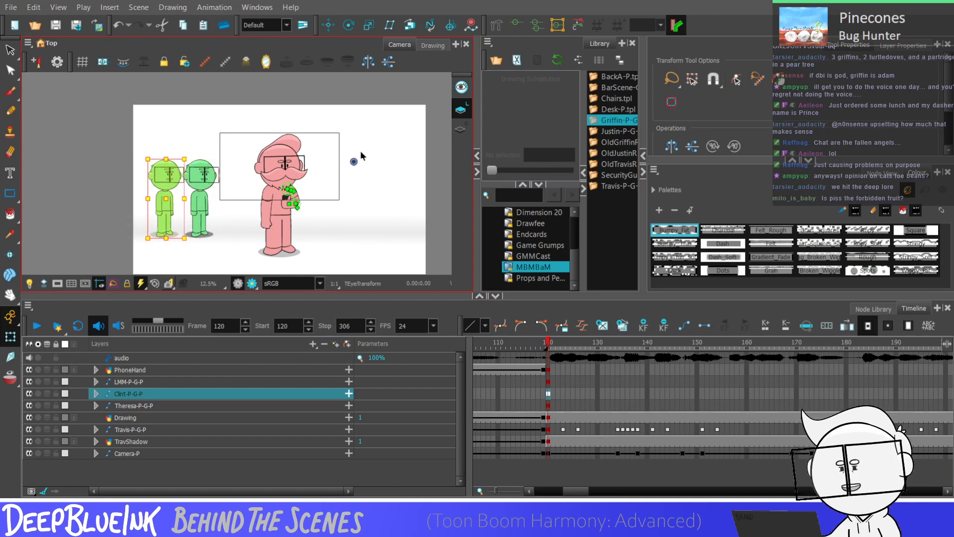
key(shift+Right)
At frame 120, nudge the Theresa-P-G-P rig left past the Clint rig to form an evenly spaced row of three
click(548, 405)
key(shift+Left)
key(shift+Left)
key(shift+Left)
key(shift+Left)
key(shift+Left)
key(shift+Left)
key(shift+Left)
key(shift+Left)
key(shift+Left)
key(shift+Left)
key(shift+Left)
key(shift+Left)
key(shift+Left)
key(shift+Left)
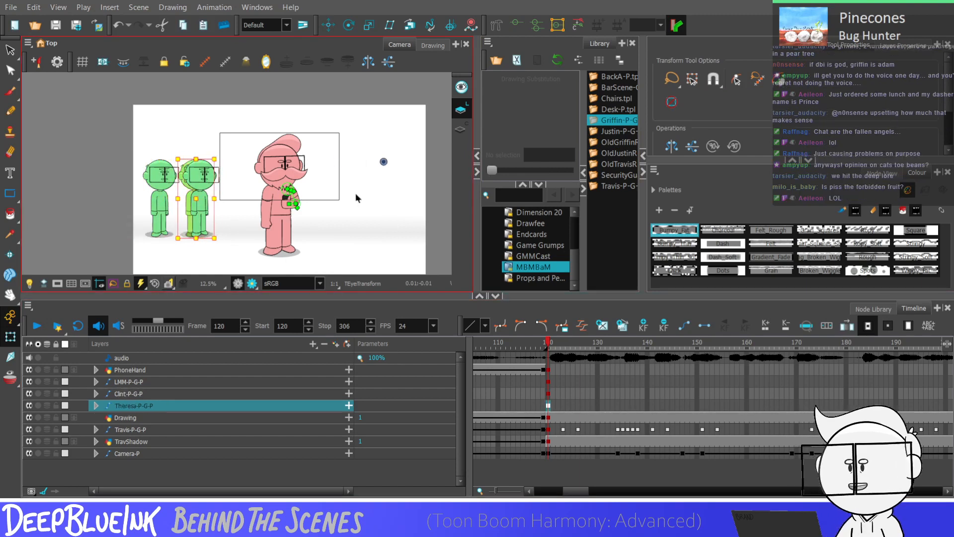
key(shift+Left)
key(shift+Left)
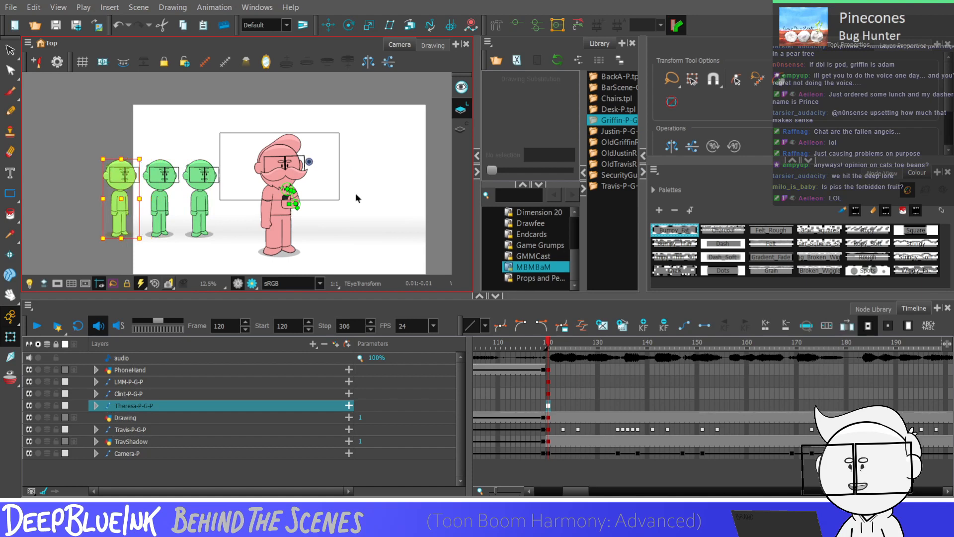
key(Escape)
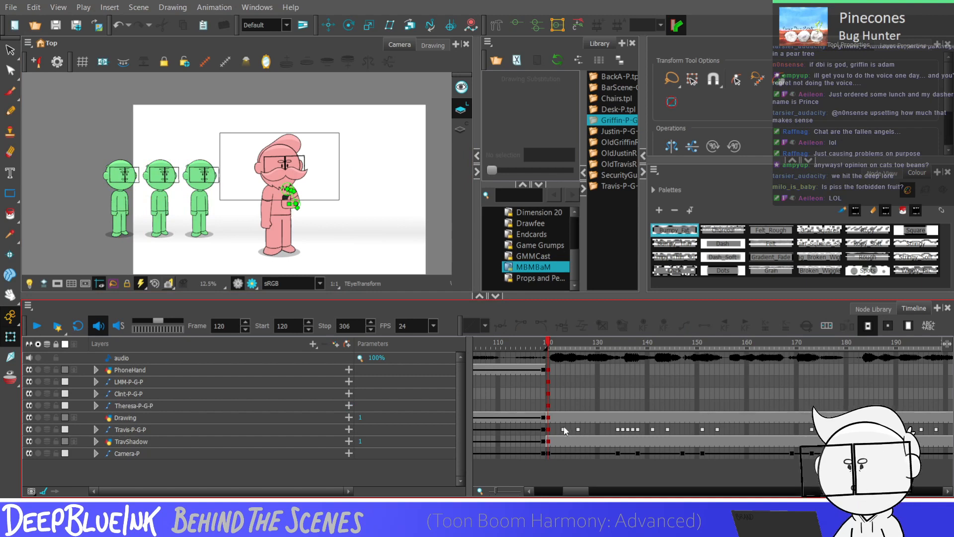
Extend the background Drawing's left edge well past the three rigs with the Contour Editor, and play back the scene from frame 120
click(548, 418)
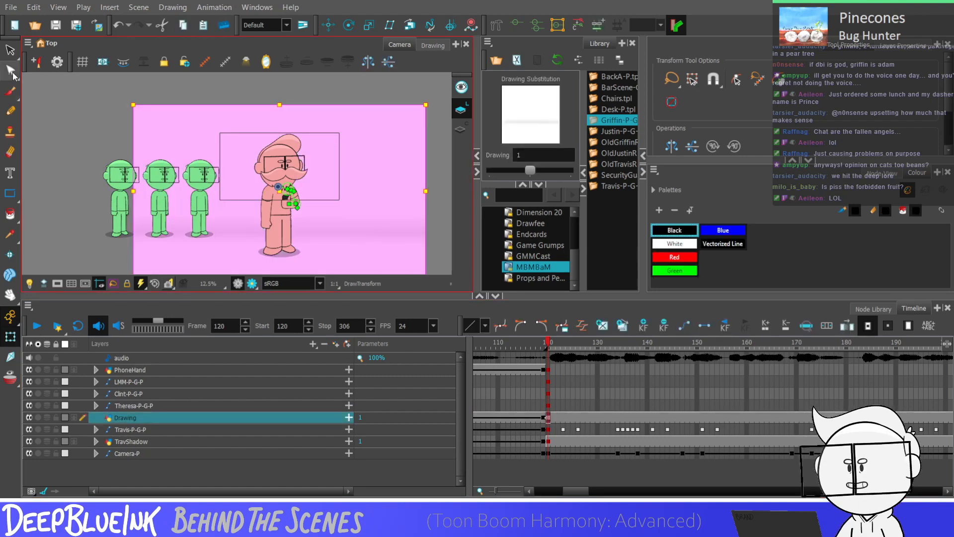
click(10, 71)
scroll(159, 95, down, 2)
mouse_move(106, 181)
mouse_down()
mouse_move(114, 114)
mouse_move(105, 149)
mouse_up()
key(Left)
key(Left)
key(Left)
key(Left)
key(Left)
key(Left)
key(Left)
key(Left)
key(Left)
key(Left)
key(Left)
key(Left)
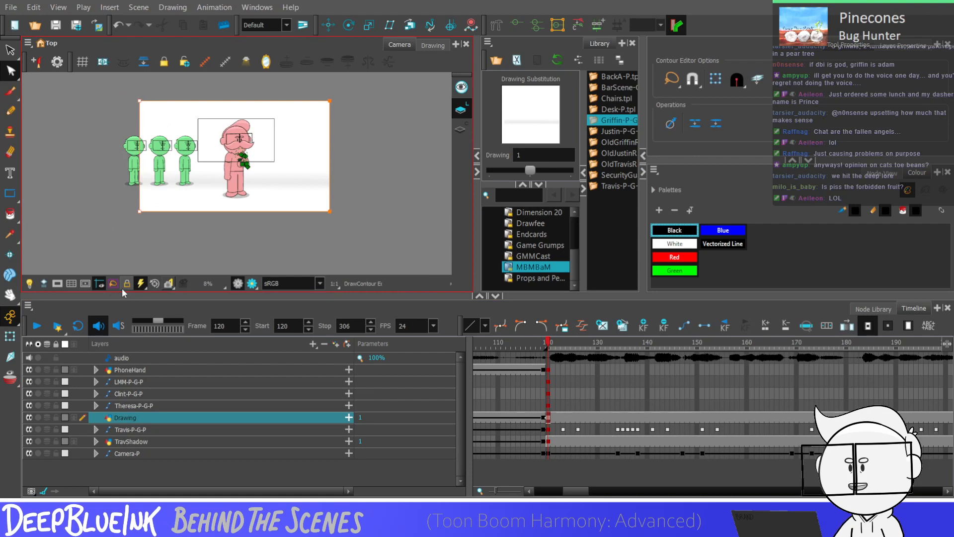
key(Left)
key(Left)
key(Left)
key(Left)
key(Left)
key(Left)
key(Left)
key(Left)
key(Left)
key(Left)
key(Left)
key(Left)
key(Left)
key(Left)
key(Left)
key(Left)
key(Left)
key(Left)
key(Left)
key(Left)
key(Escape)
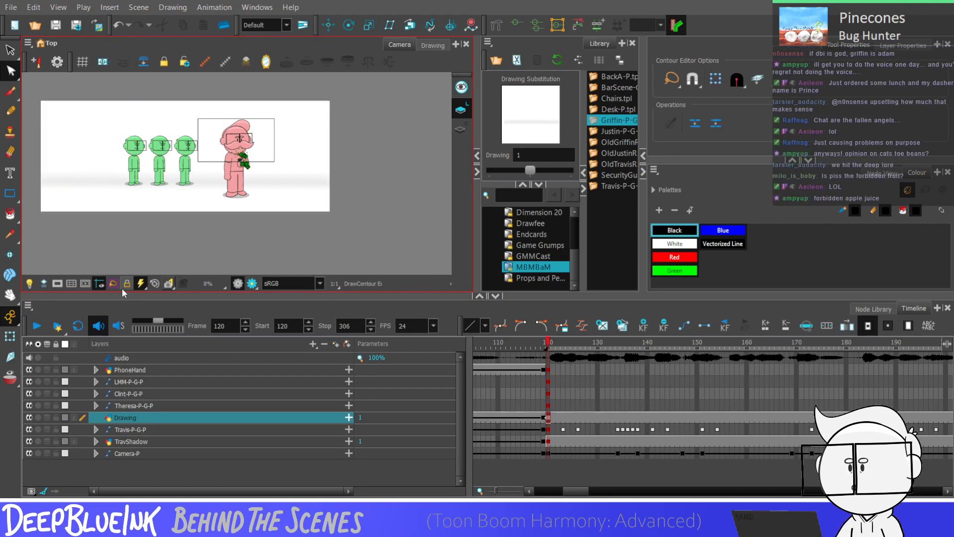
key(shift+m)
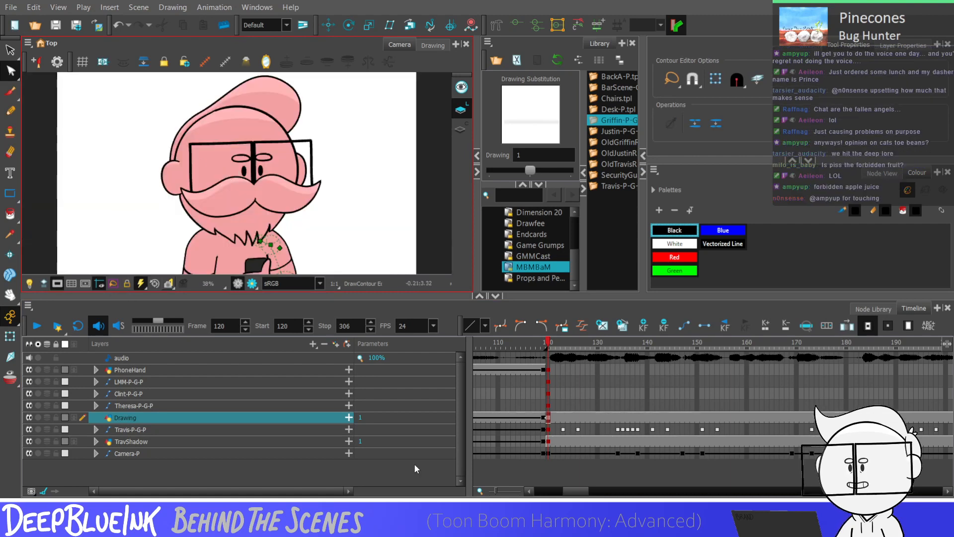
key(Return)
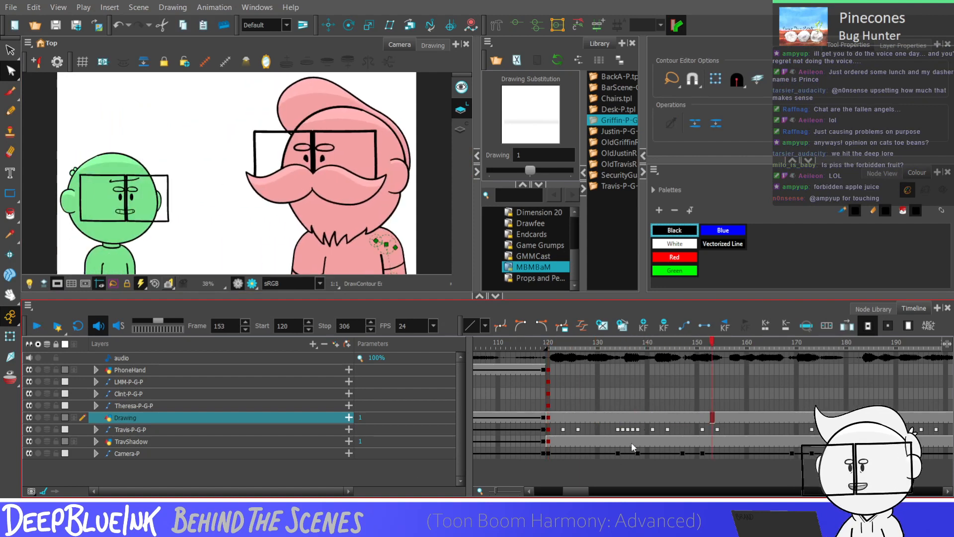
Play back the scene from frame 120 and check the framing at the camera keyframe on frame 134
click(618, 453)
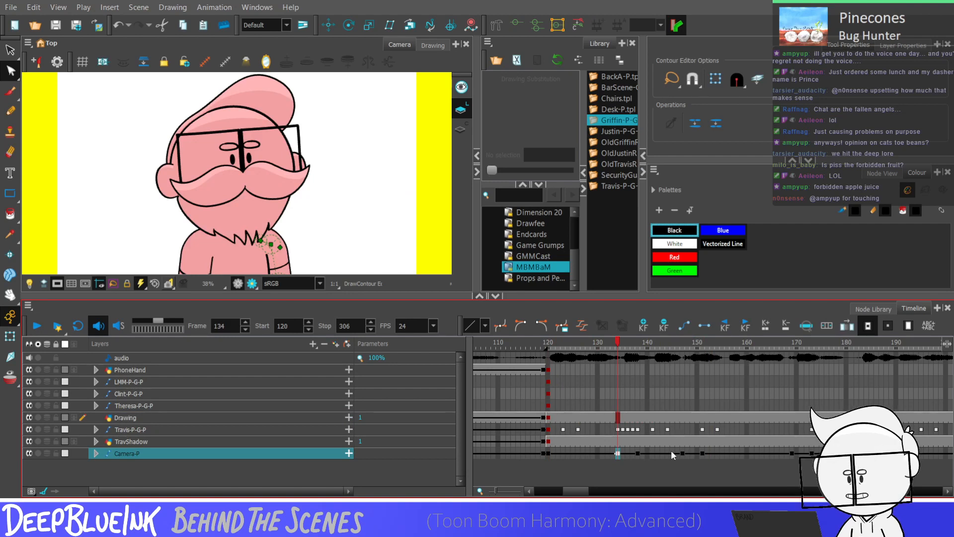
click(551, 394)
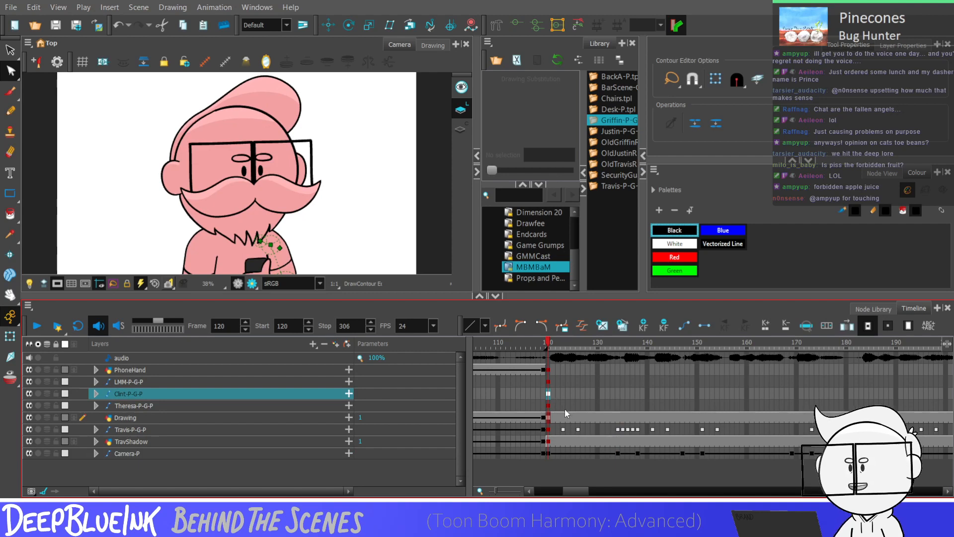
key(Return)
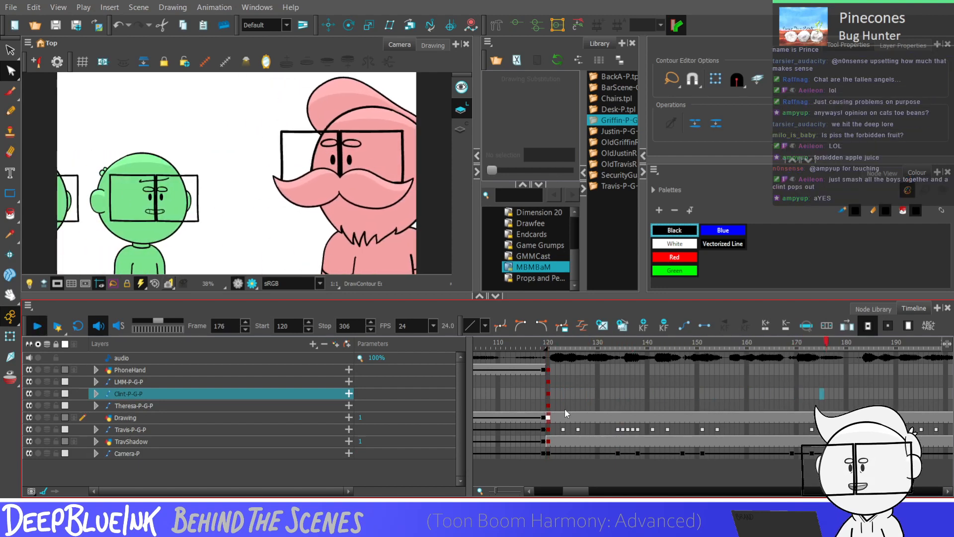
click(619, 404)
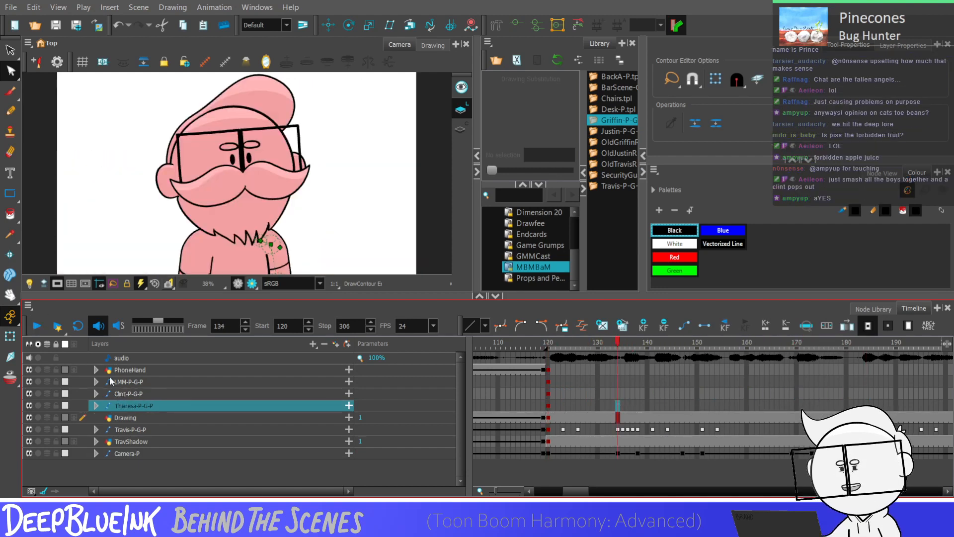
Add keyframes to the LMM-P-G-P rig at frames 134 and 138, matching the camera keyframes
click(96, 381)
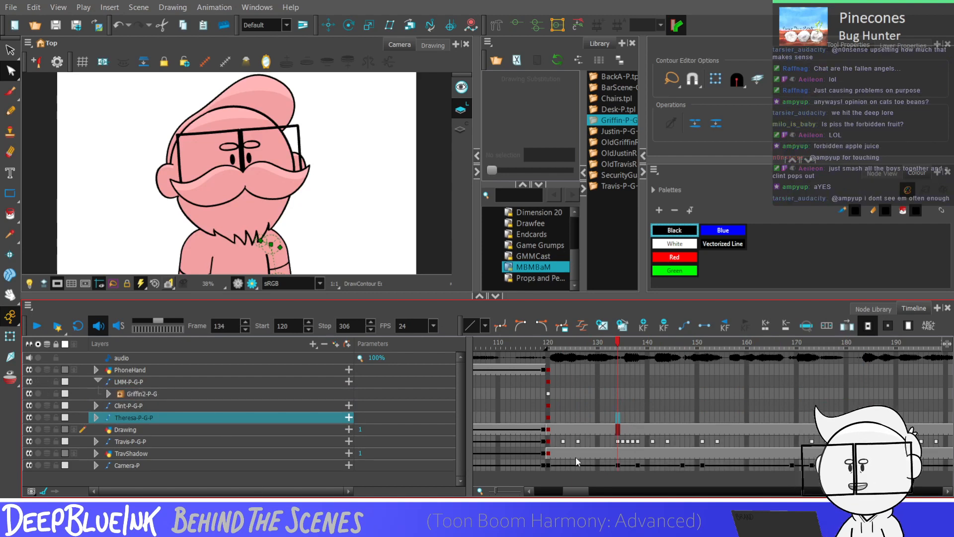
click(618, 383)
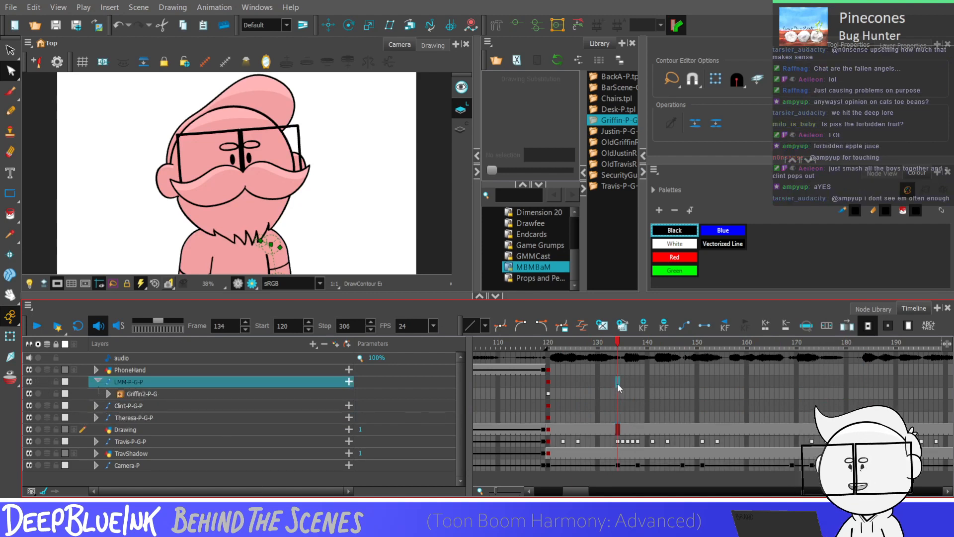
key(F6)
click(637, 384)
key(F6)
At frame 138, nudge the LMM-P-G-P rig right with the Transform tool until its whole head is inside the camera view
click(10, 336)
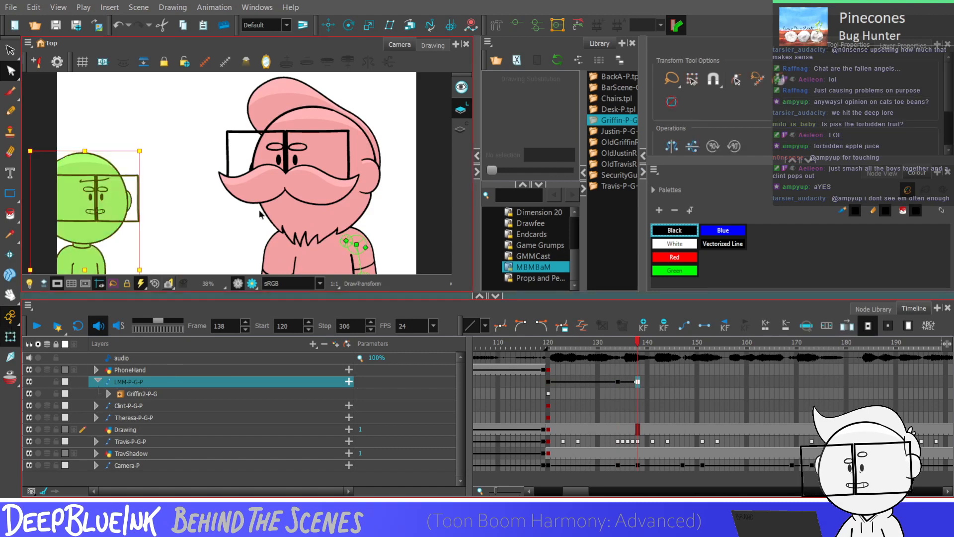
key(Right)
key(Right)
key(Right)
key(Right)
key(Right)
key(Right)
key(Right)
key(Right)
key(Right)
key(Right)
key(Right)
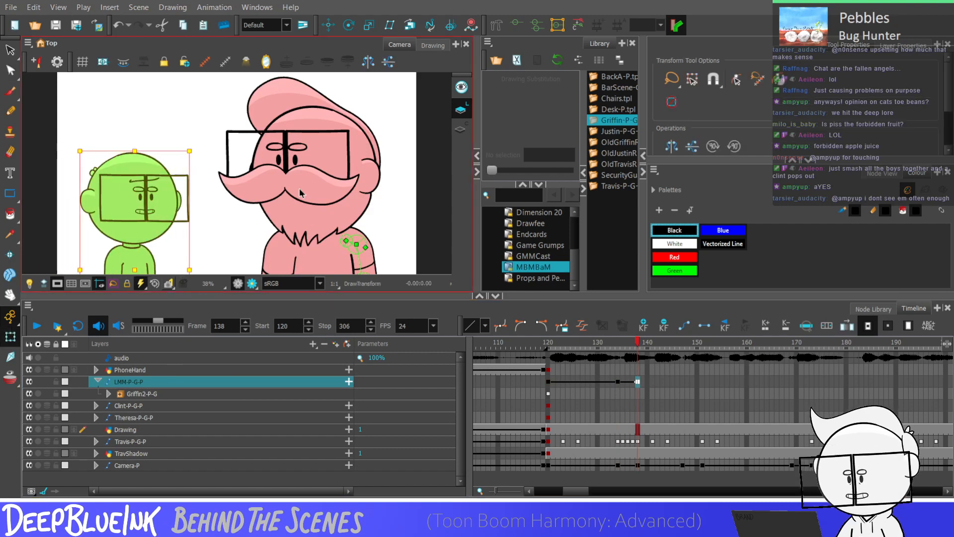
Delete the LMM-P-G-P keyframes at frames 134 and 138, and collapse its layer group
drag(618, 382, 637, 381)
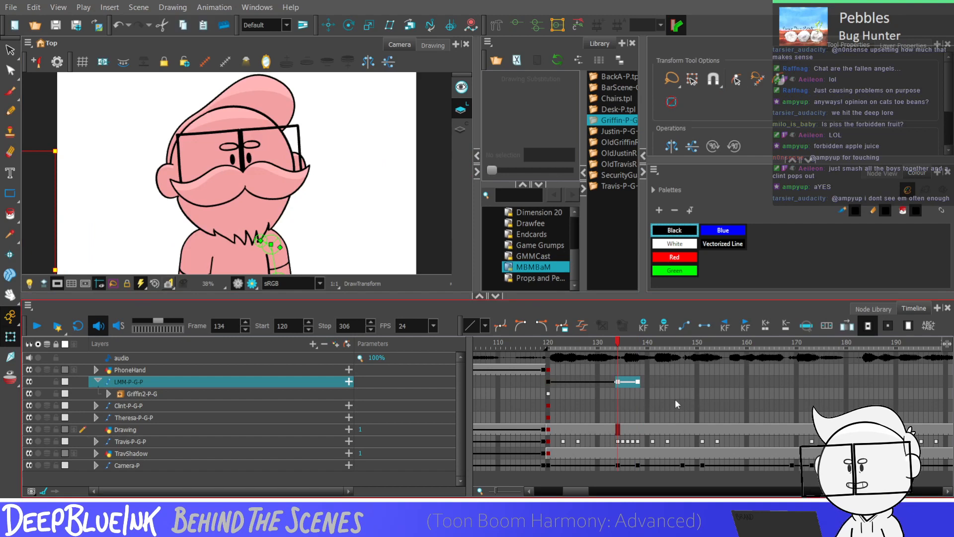
key(Delete)
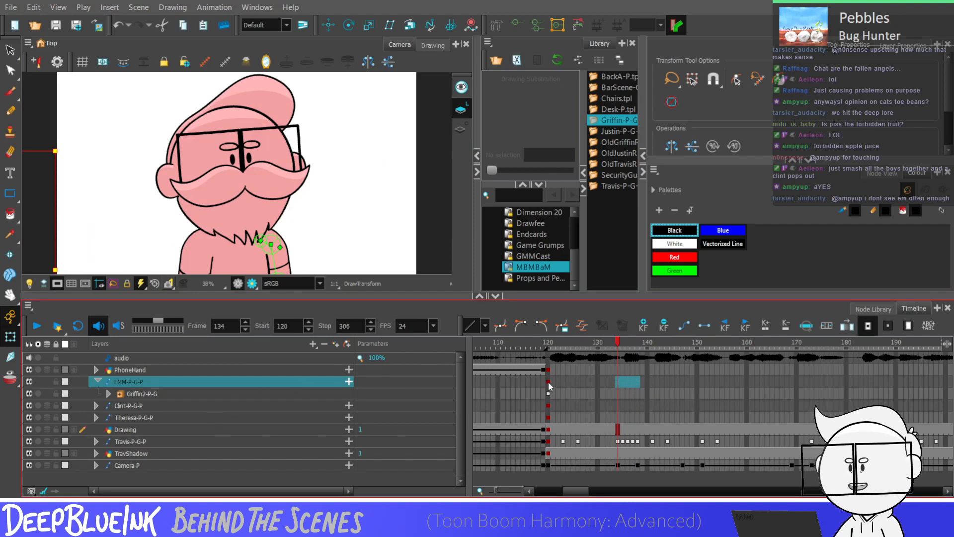
click(548, 382)
click(97, 381)
At frame 120, scale the LMM-P-G-P rig down slightly and move it right, close to Travis
scroll(142, 243, down, 3)
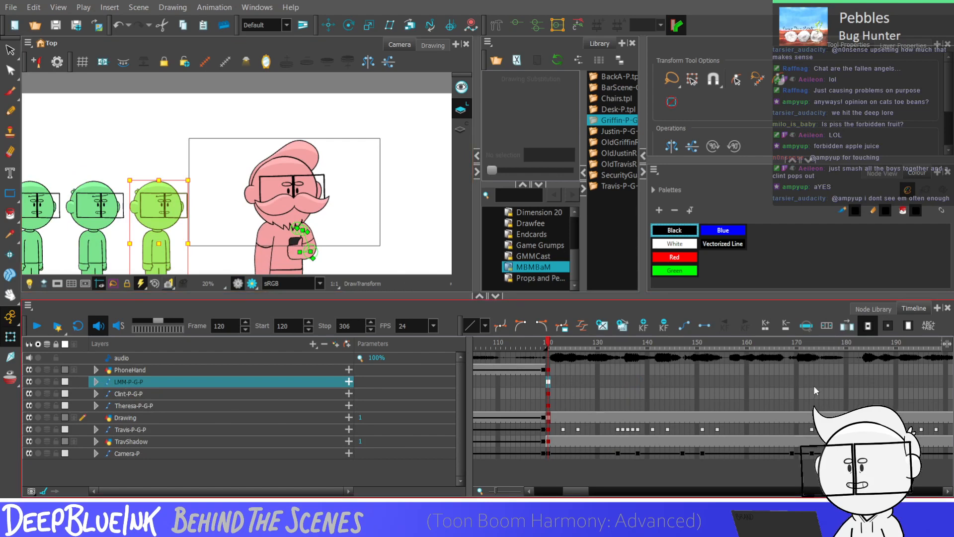
click(814, 386)
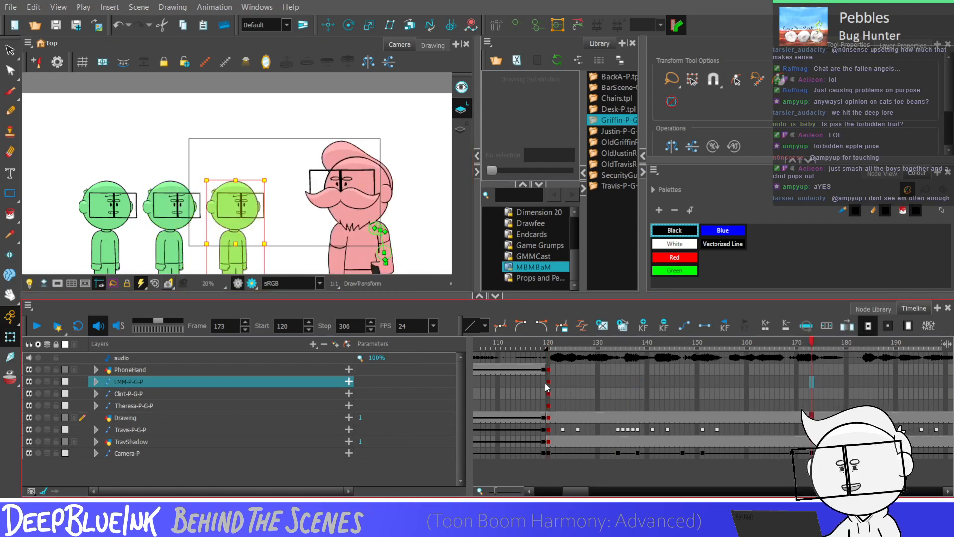
click(554, 382)
click(548, 382)
click(369, 25)
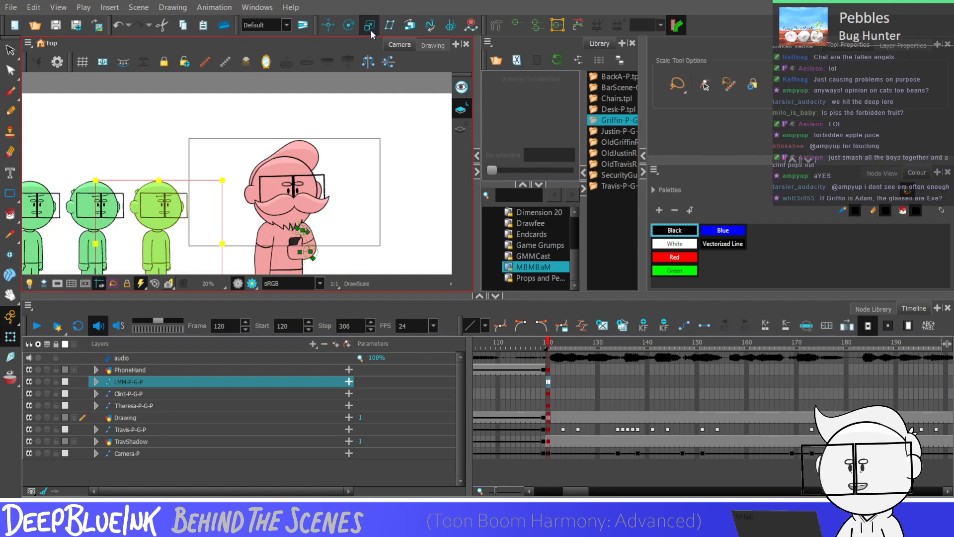
key(Down)
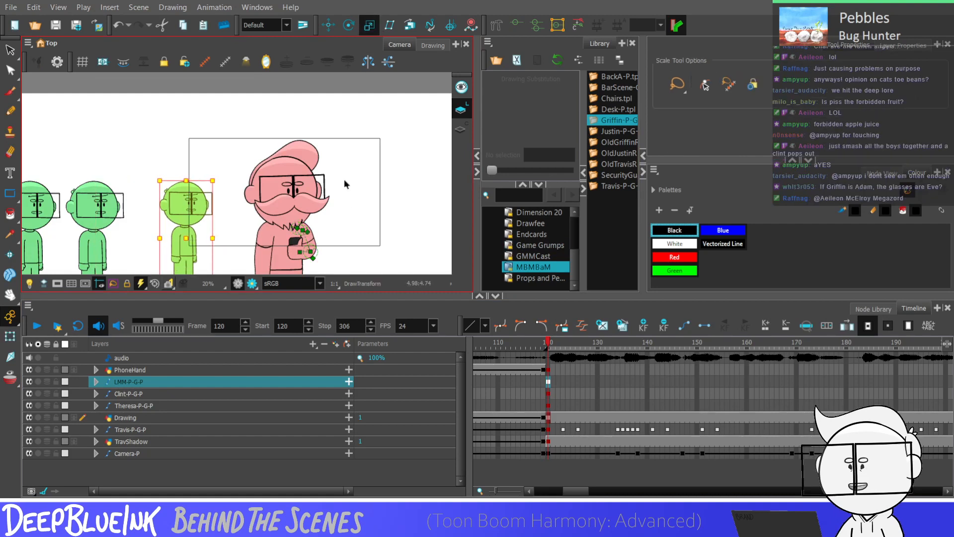
key(Down)
key(Down)
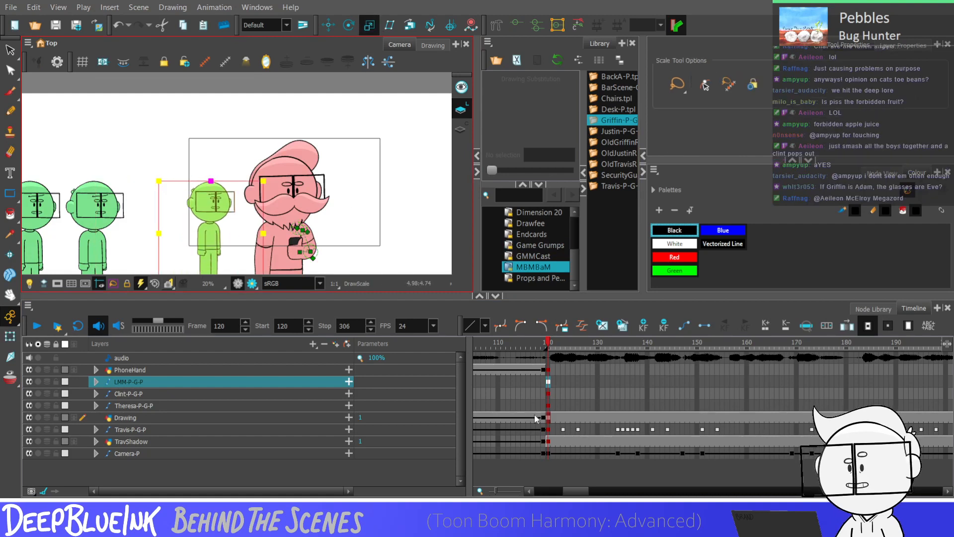
At frame 120, scale the Clint-P-G-P and Theresa-P-G-P rigs down to match LMM and space them evenly behind it
click(547, 394)
key(Down)
key(Down)
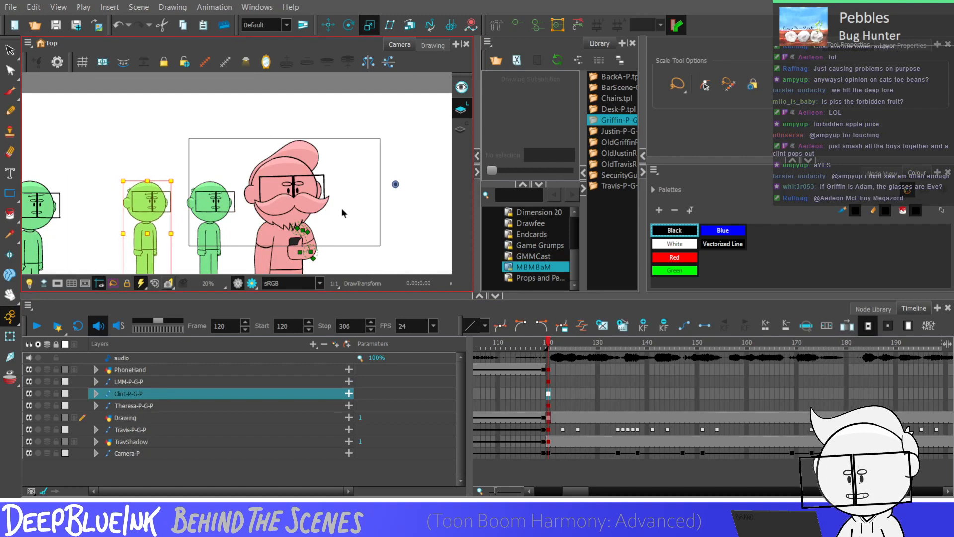
click(548, 406)
key(ctrl+z)
key(ctrl+z)
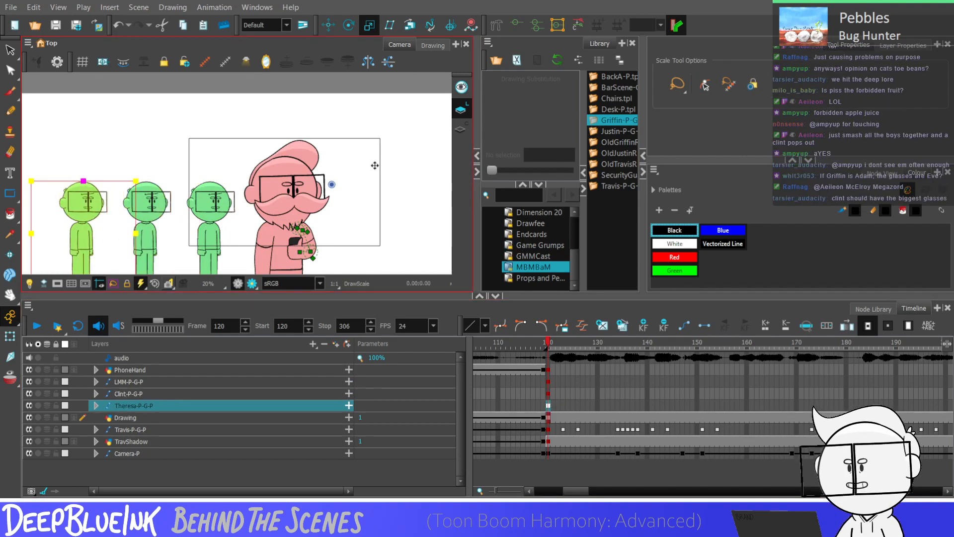
At frame 120, move the LMM-P-G-P rig left until it overlaps the Clint rig just outside the camera frame
click(562, 387)
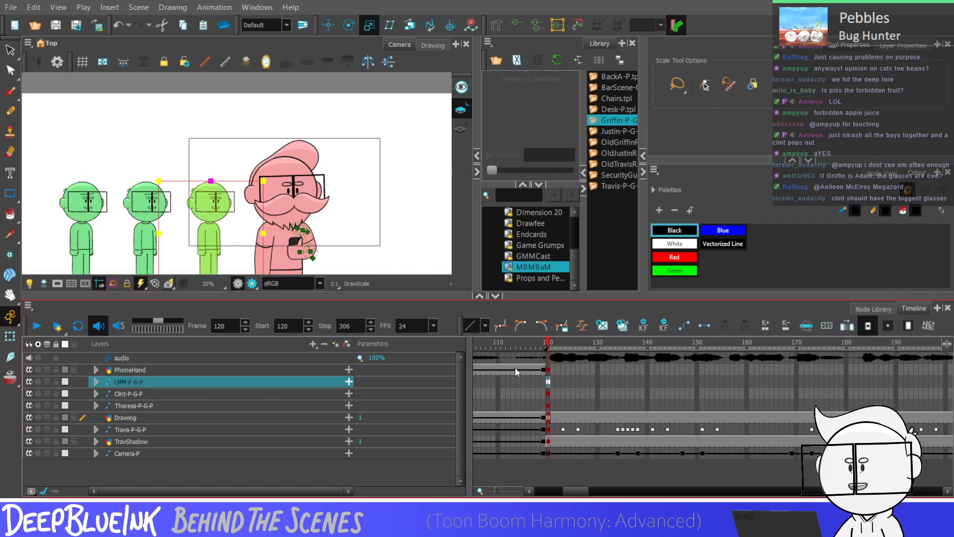
key(shift+t)
drag(459, 185, 414, 185)
key(shift+Left)
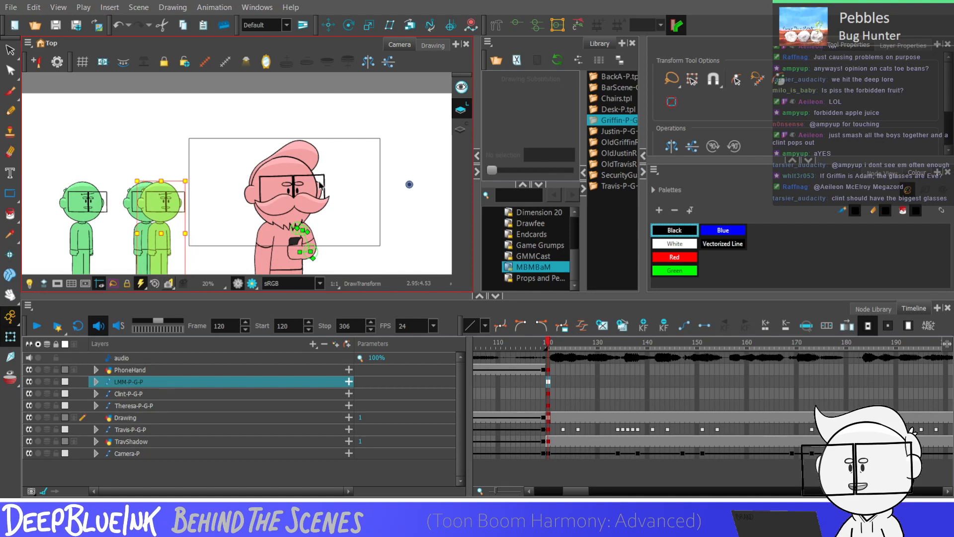
key(shift+Right)
key(Left)
key(Left)
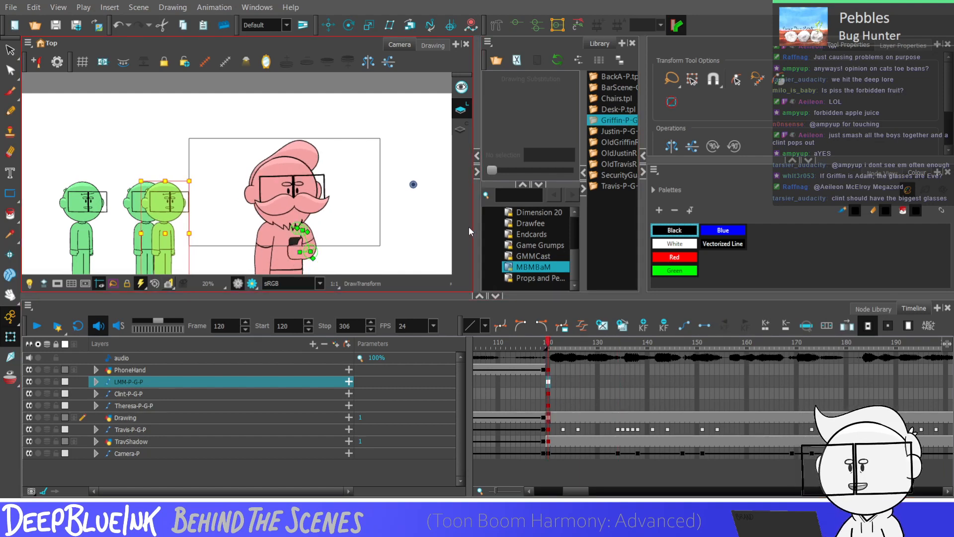
key(Left)
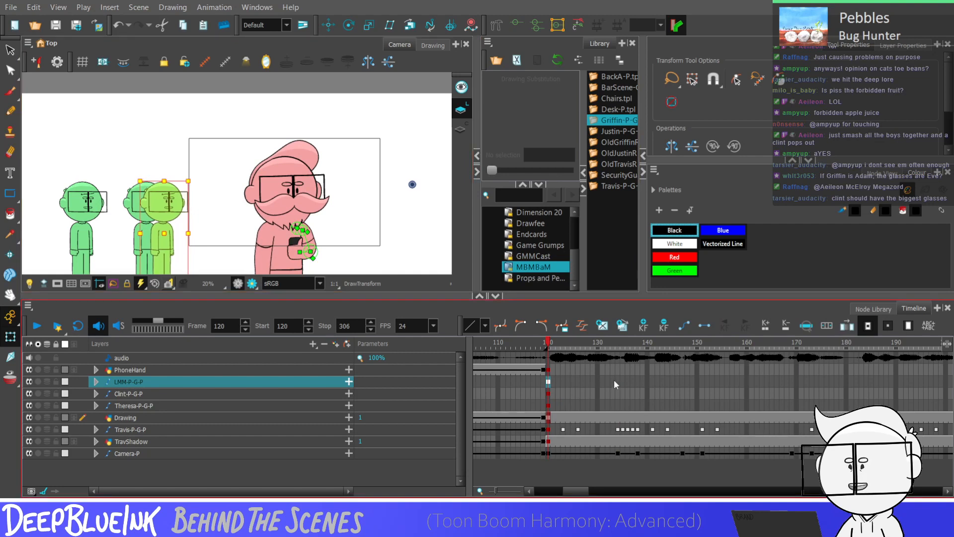
Add keyframes to the LMM-P-G-P rig at frames 134 and 138
click(613, 381)
click(618, 382)
key(F6)
click(638, 384)
key(F6)
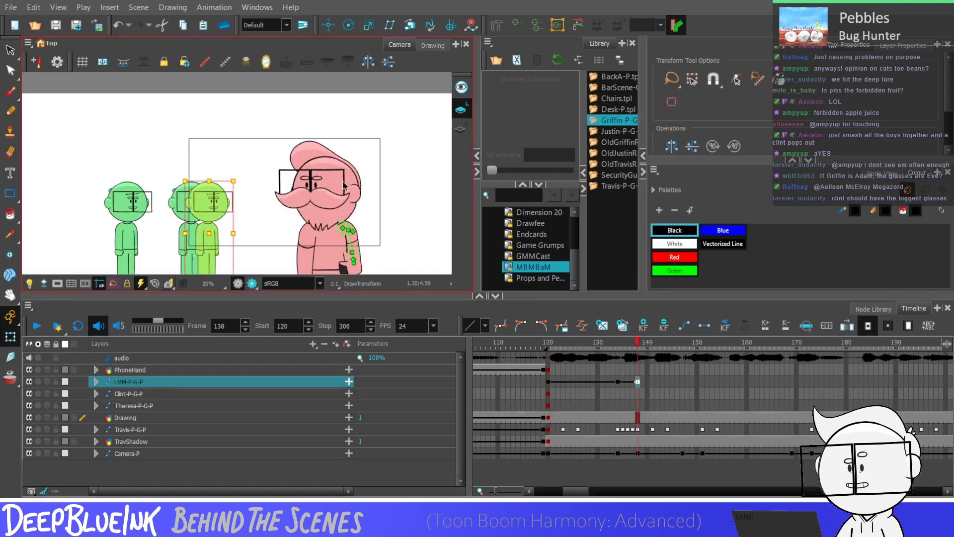
At frame 138, nudge the LMM-P-G-P rig right, out from its overlap with Clint and into the camera frame
key(Right)
key(Right)
key(Right)
key(Right)
key(Right)
key(Right)
key(Right)
key(Right)
key(Right)
key(Right)
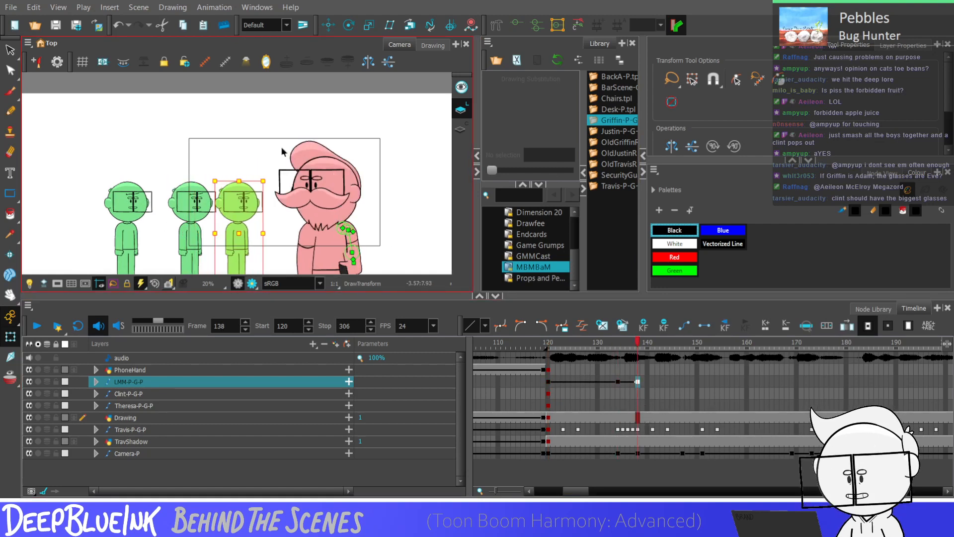
key(Right)
key(Right)
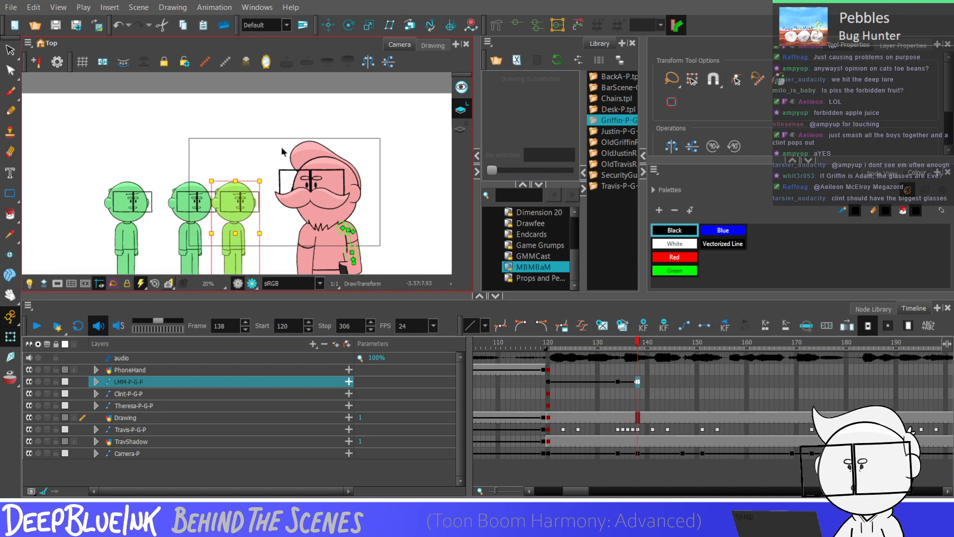
click(677, 382)
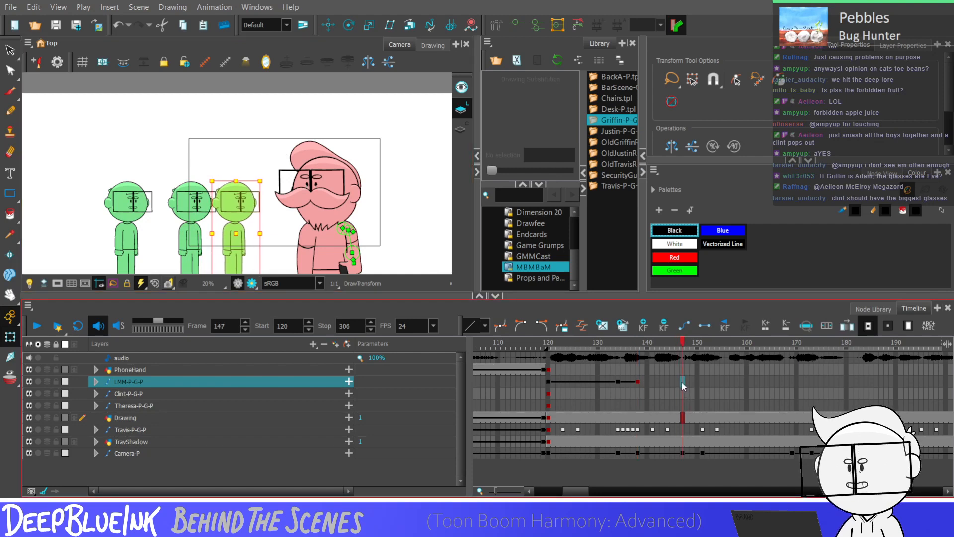
click(619, 393)
key(F6)
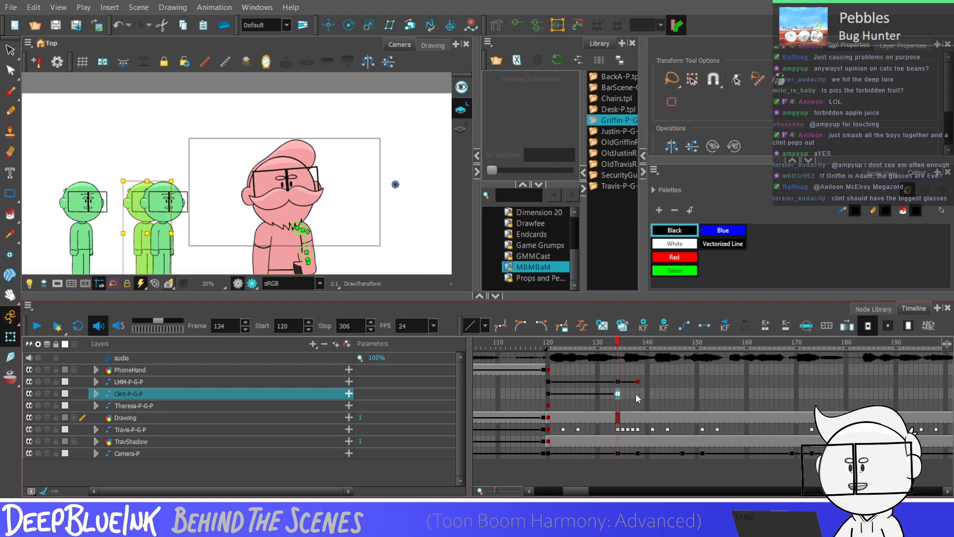
key(ctrl+z)
At frame 120, nudge the Clint-P-G-P rig left until it lines up over the Theresa rig
click(549, 393)
click(462, 215)
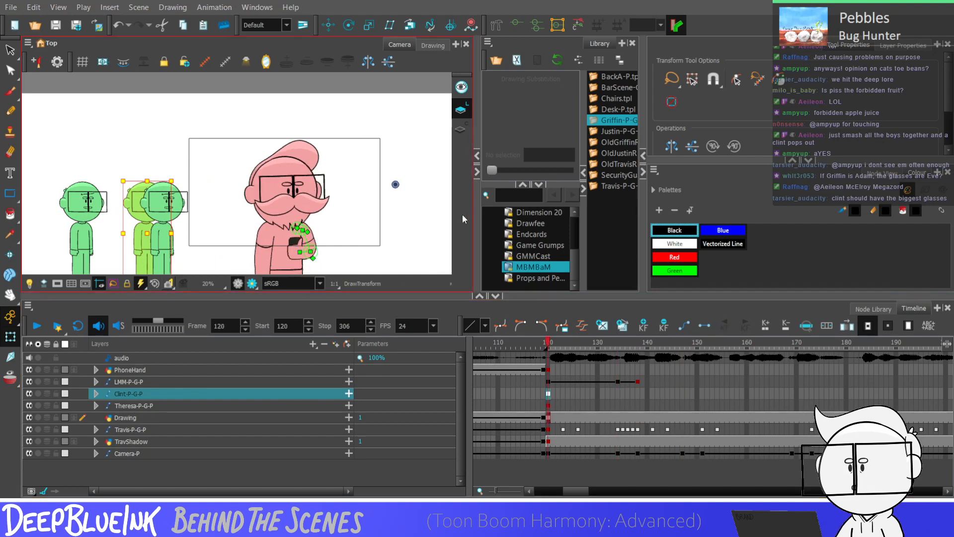
key(shift+Left)
key(shift+Left)
key(shift+Left)
key(shift+Left)
key(shift+Left)
key(shift+Left)
key(shift+Left)
key(shift+Left)
key(shift+Left)
key(shift+Left)
key(shift+Left)
key(shift+Left)
key(shift+Left)
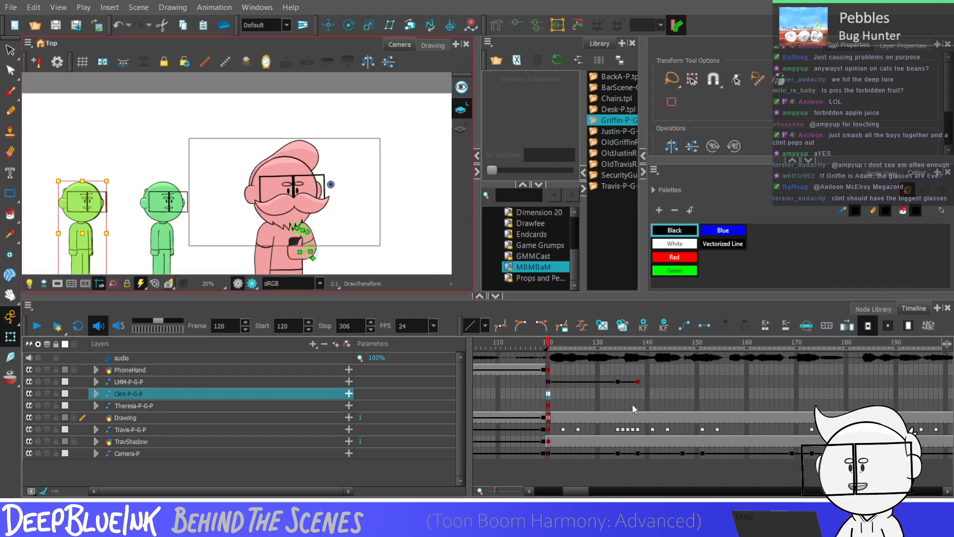
Add keyframes to the Clint-P-G-P rig at frames 147 and 151
click(683, 393)
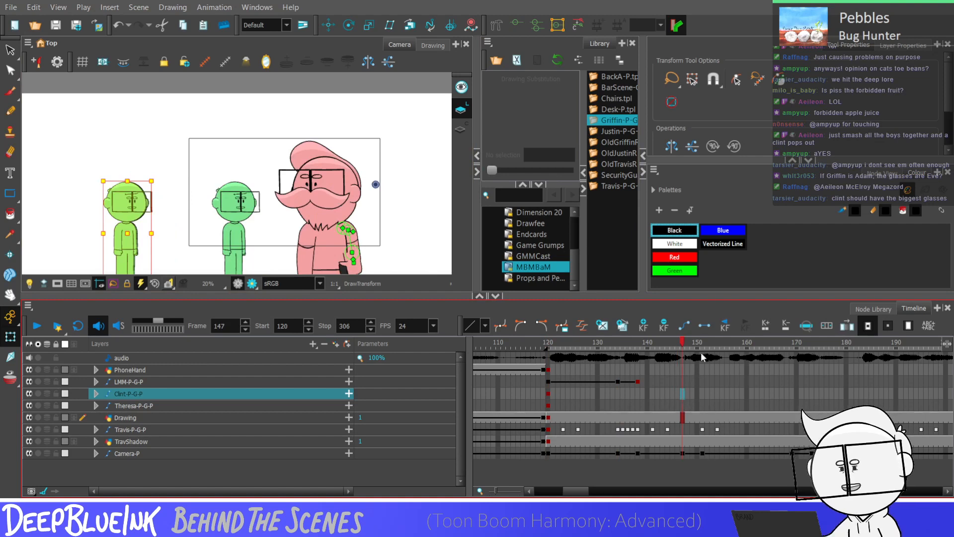
key(F6)
click(702, 394)
key(F6)
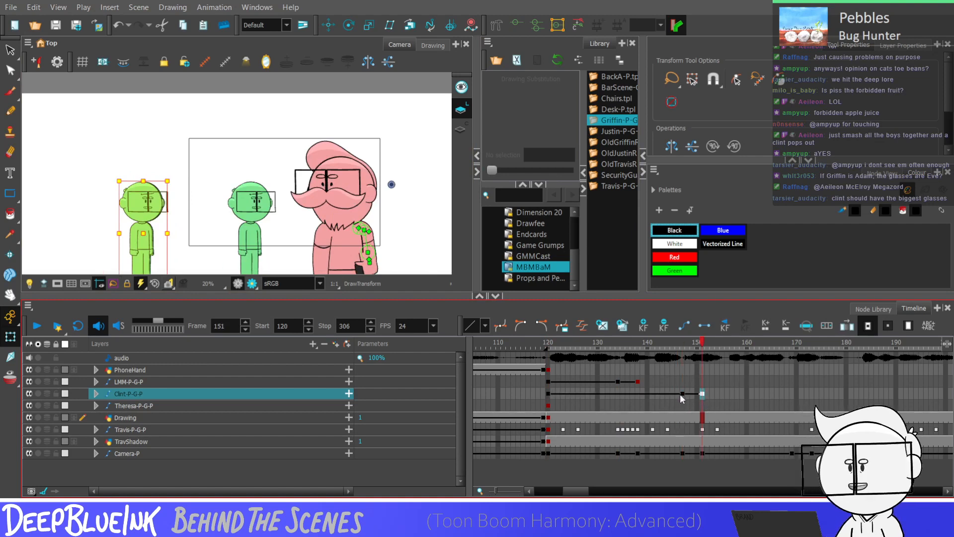
At frame 151, nudge the Clint-P-G-P rig right into the camera frame, close beside the LMM rig
click(452, 183)
key(shift+Right)
key(shift+Right)
key(shift+Right)
key(shift+Right)
key(shift+Right)
key(shift+Right)
key(shift+Right)
key(shift+Right)
key(shift+Right)
key(shift+Right)
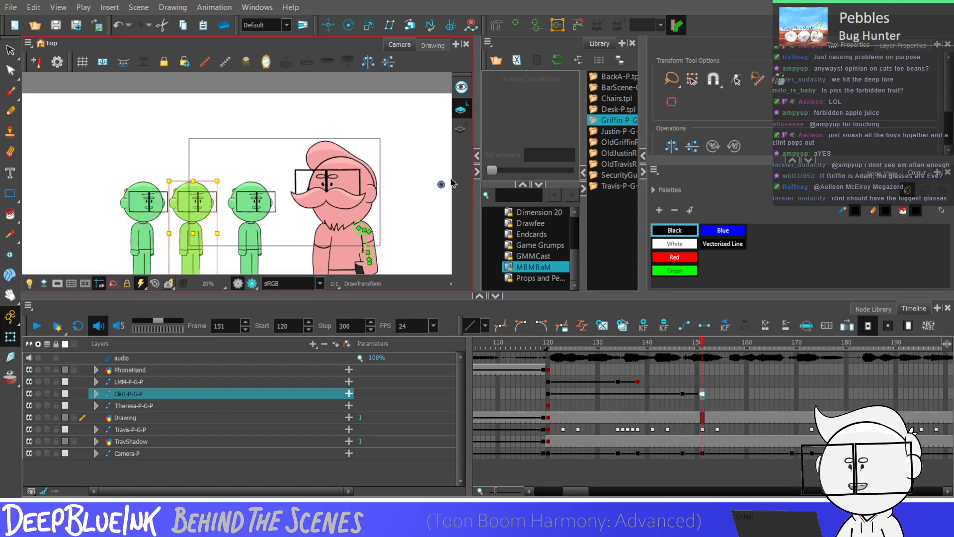
key(shift+Right)
key(shift+Right)
key(shift+Right)
key(shift+Right)
key(shift+Right)
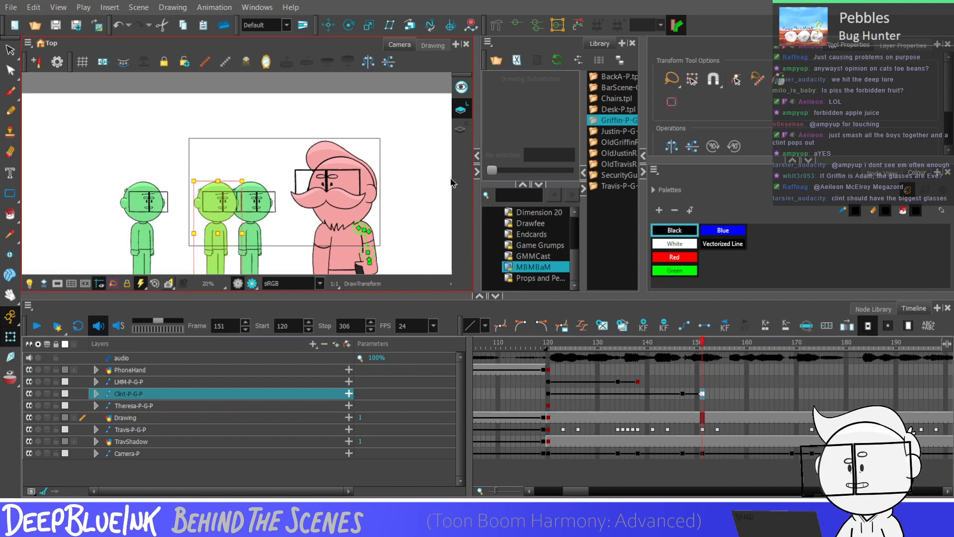
At the frame 147 keyframe, nudge the Clint-P-G-P rig right so it stands just outside the camera frame
key(semicolon)
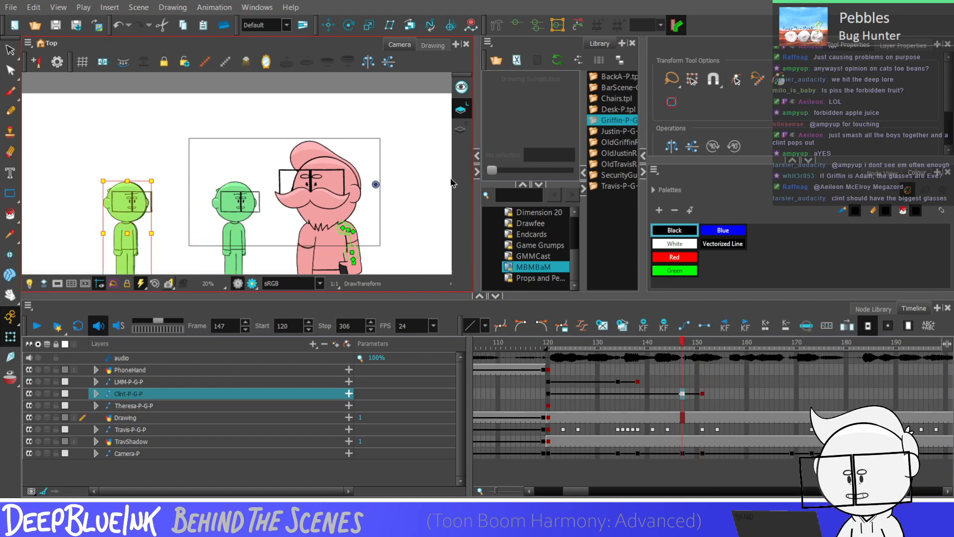
key(shift+Right)
key(shift+Right)
key(shift+Right)
key(shift+Right)
key(shift+Right)
key(shift+Right)
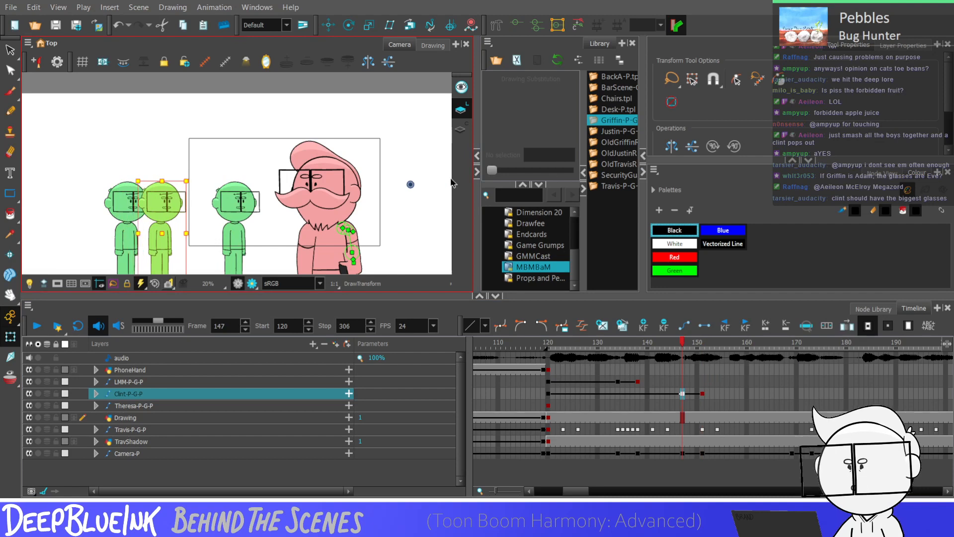
At the frame 120 keyframe, nudge the Clint-P-G-P rig right to sit midway between the Theresa and LMM rigs
key(semicolon)
key(shift+Right)
key(shift+Right)
key(shift+Right)
key(shift+Right)
key(shift+Right)
key(shift+Right)
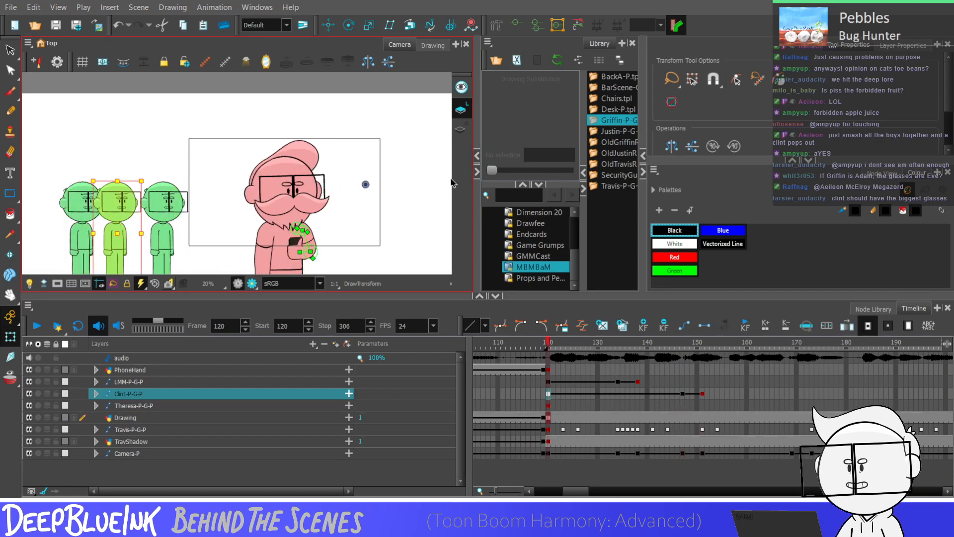
Add keyframes to the LMM-P-G-P rig at frames 147 and 151
key(Return)
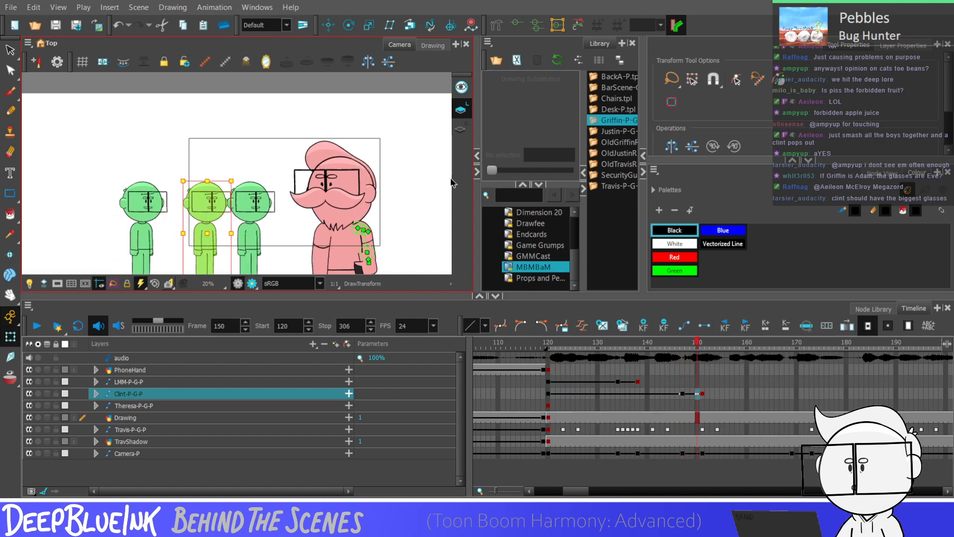
click(683, 382)
key(F6)
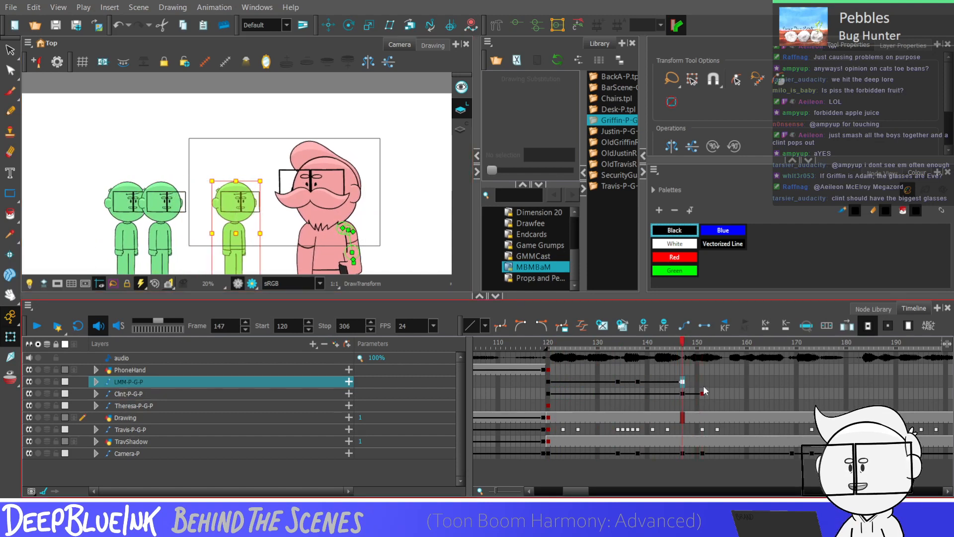
click(702, 383)
key(F6)
At frame 151, nudge the LMM-P-G-P rig slightly right to open a gap between it and the Clint-P-G-P rig
click(10, 337)
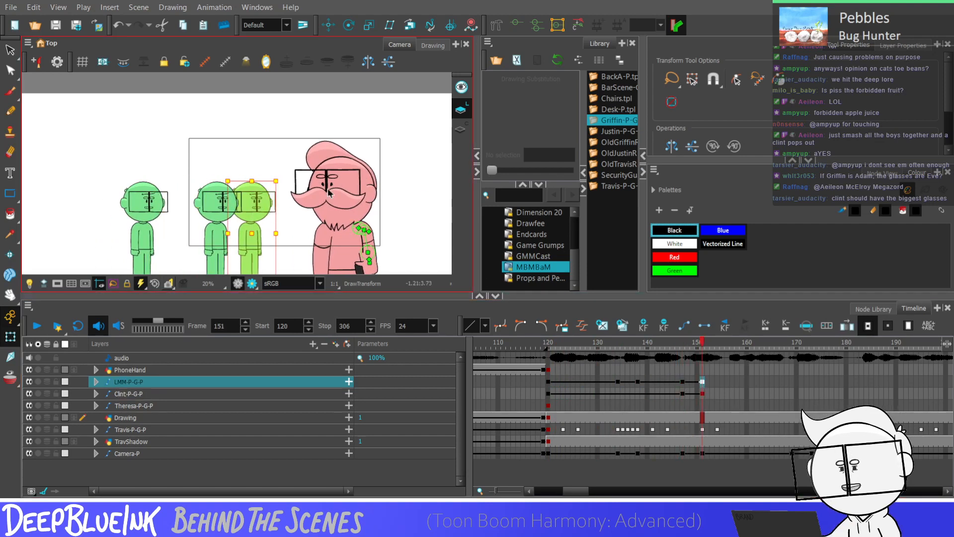
key(shift+Right)
key(shift+Right)
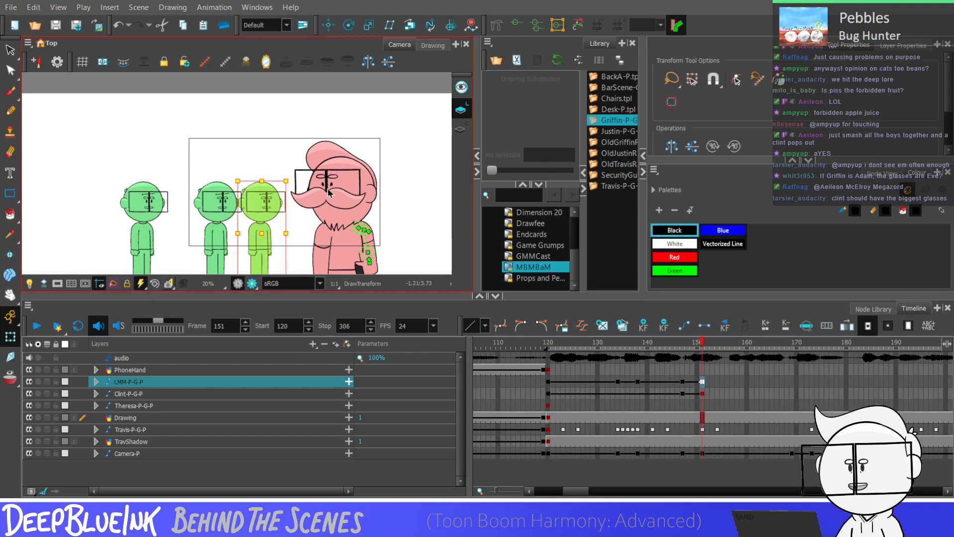
Mask the view to the camera frame and step back and forth through frames 128 to 166 to check the slide-ins
click(57, 286)
key(Escape)
scroll(355, 188, up, 3)
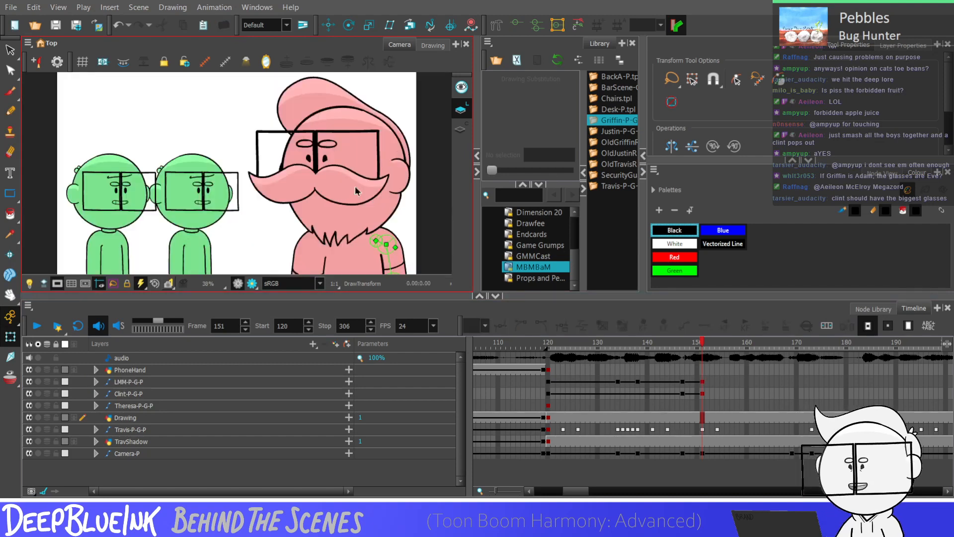
key(comma)
key(comma)
key(comma)
key(comma)
key(comma)
key(comma)
key(comma)
key(comma)
key(comma)
key(comma)
key(comma)
key(comma)
key(comma)
key(comma)
key(comma)
key(comma)
key(comma)
key(comma)
key(comma)
key(comma)
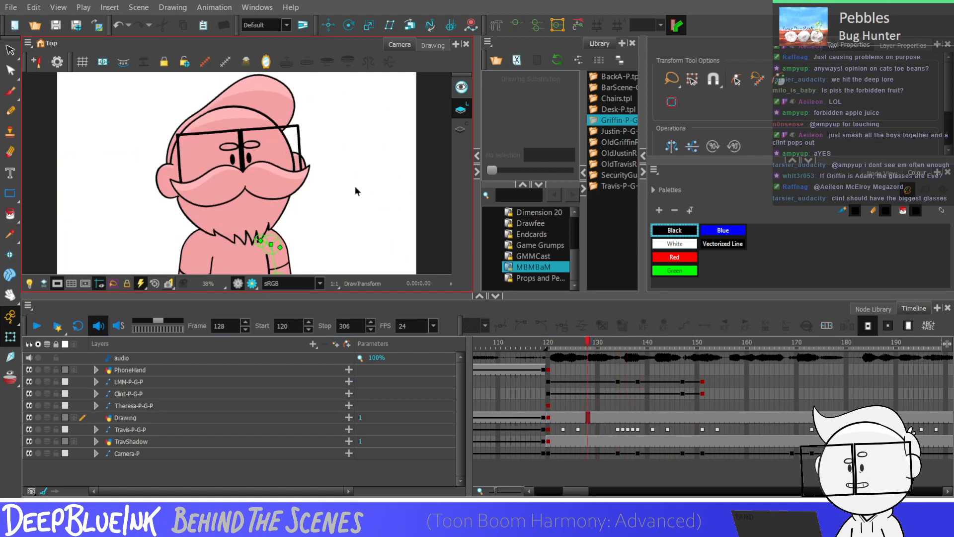
key(period)
key(period)
key(period)
key(period)
key(period)
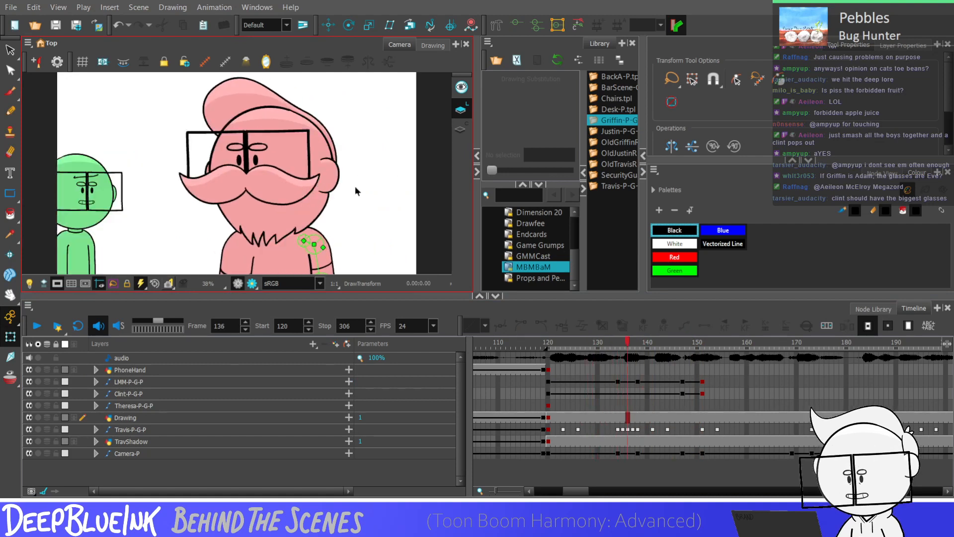
key(period)
key(period)
key(period)
key(period)
key(period)
key(period)
key(period)
key(period)
key(period)
key(period)
key(period)
key(period)
key(period)
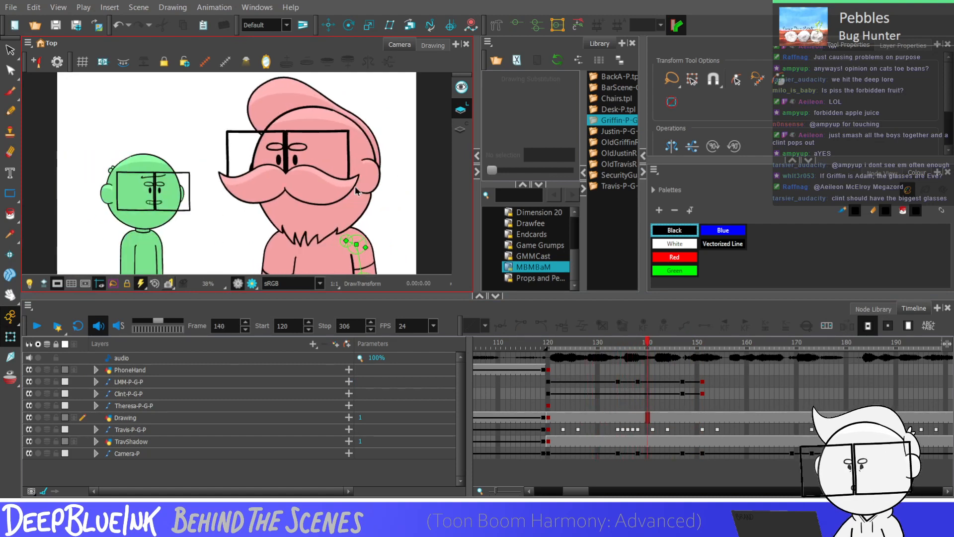
key(period)
key(period)
key(period)
key(period)
key(period)
key(period)
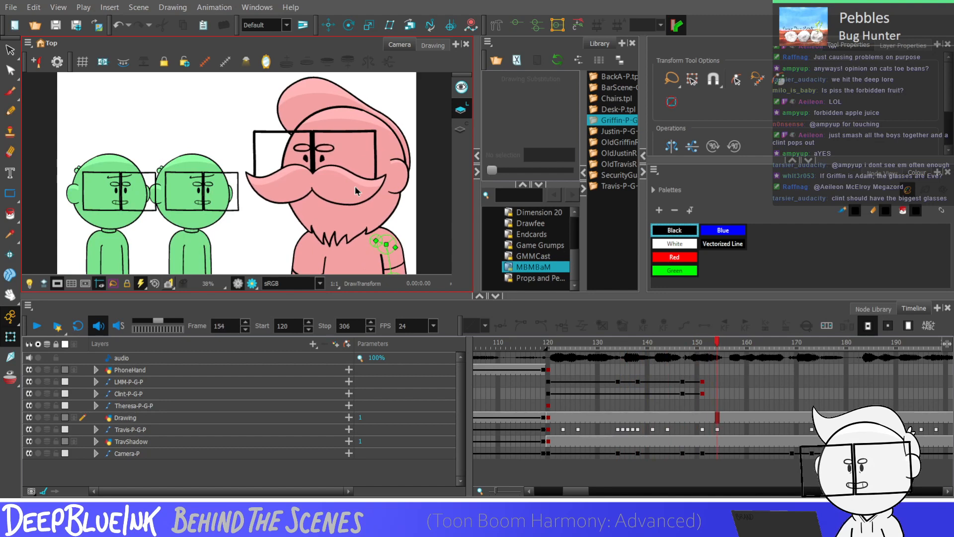
key(period)
key(period)
key(period)
key(period)
key(period)
key(period)
key(period)
key(period)
key(period)
key(period)
key(period)
key(period)
key(period)
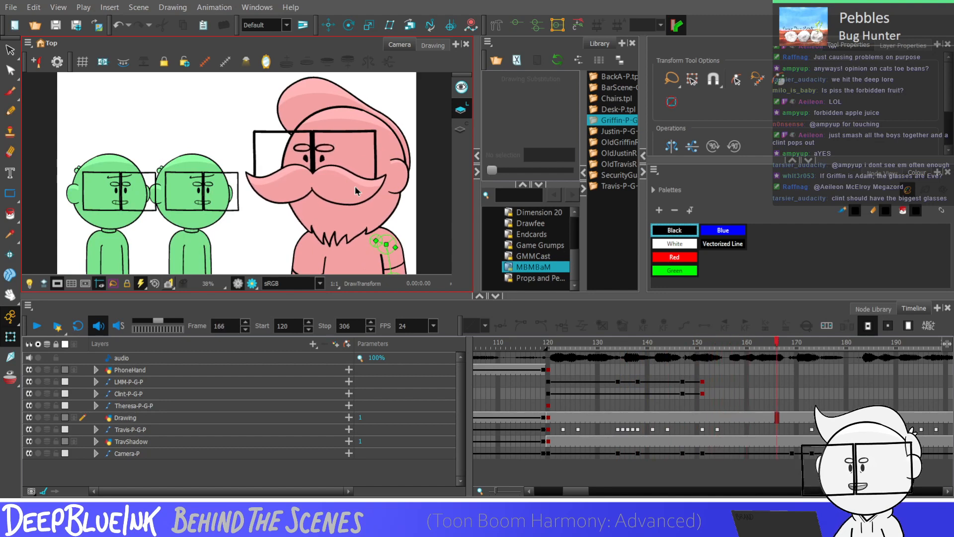
Add keyframes to the LMM-P-G-P, Clint-P-G-P and Theresa-P-G-P rigs together at frames 169 and 173
click(789, 402)
drag(791, 406, 812, 383)
key(F6)
key(F6)
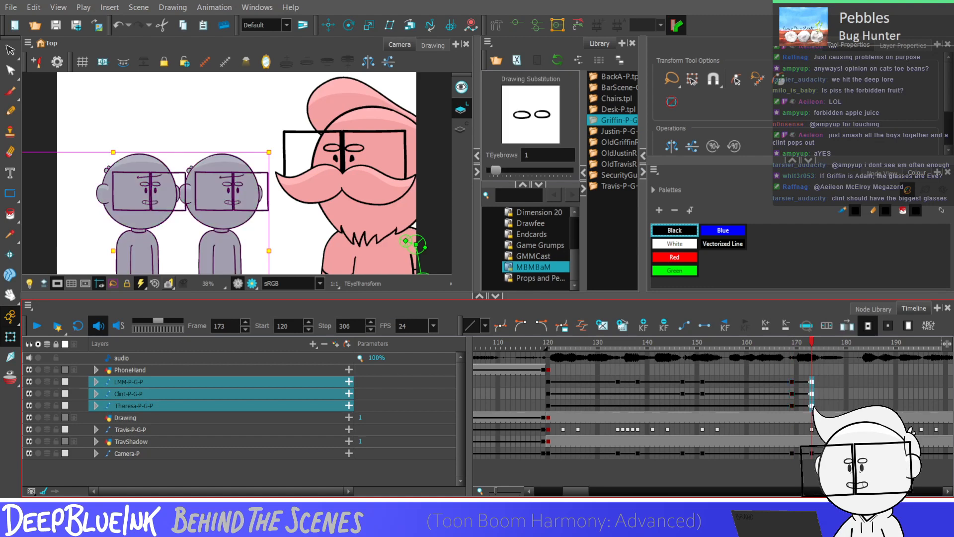
At the frame 169 keyframe, nudge the Theresa-P-G-P rig right so it stands just outside the camera frame
click(797, 405)
click(812, 393)
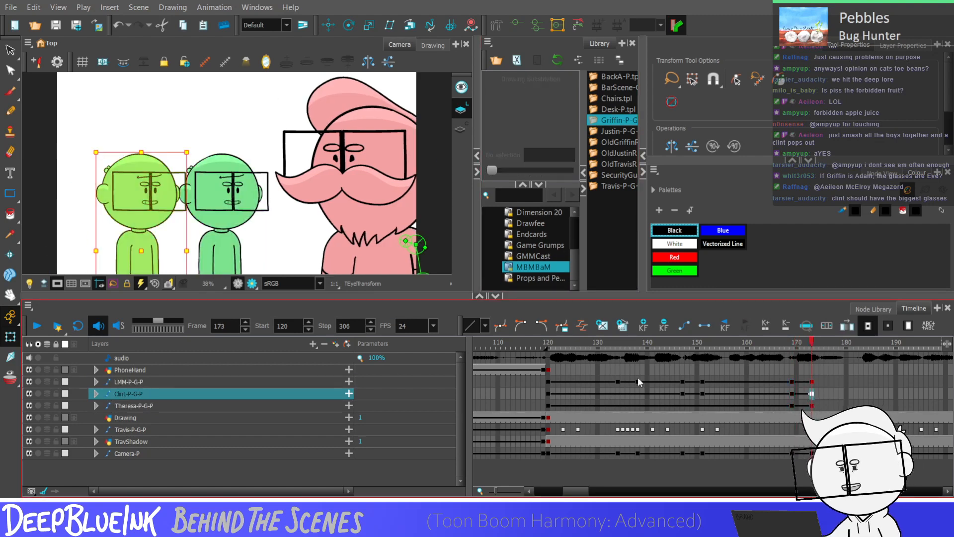
click(792, 406)
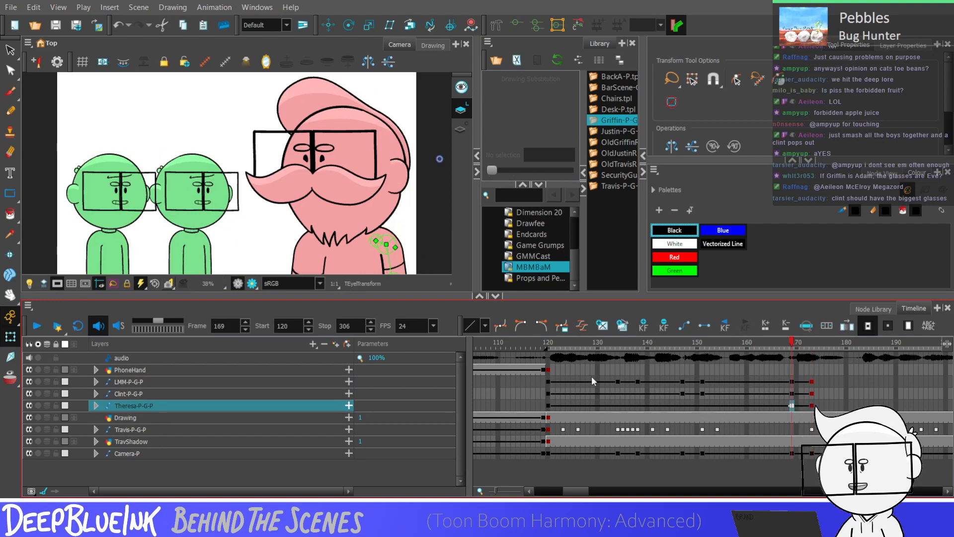
scroll(287, 219, down, 2)
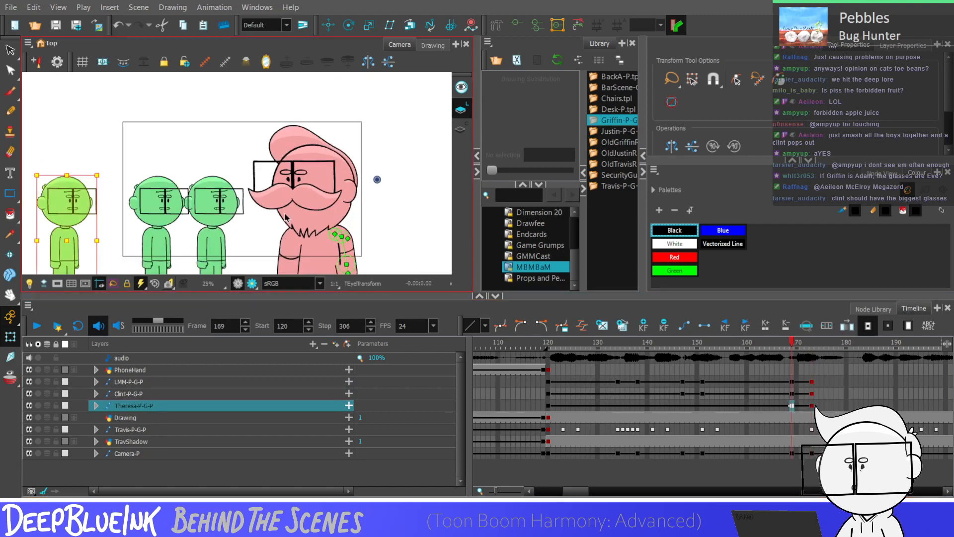
key(Right)
key(Right)
key(Right)
key(Right)
key(Right)
key(Right)
key(Right)
key(Right)
key(Right)
key(Right)
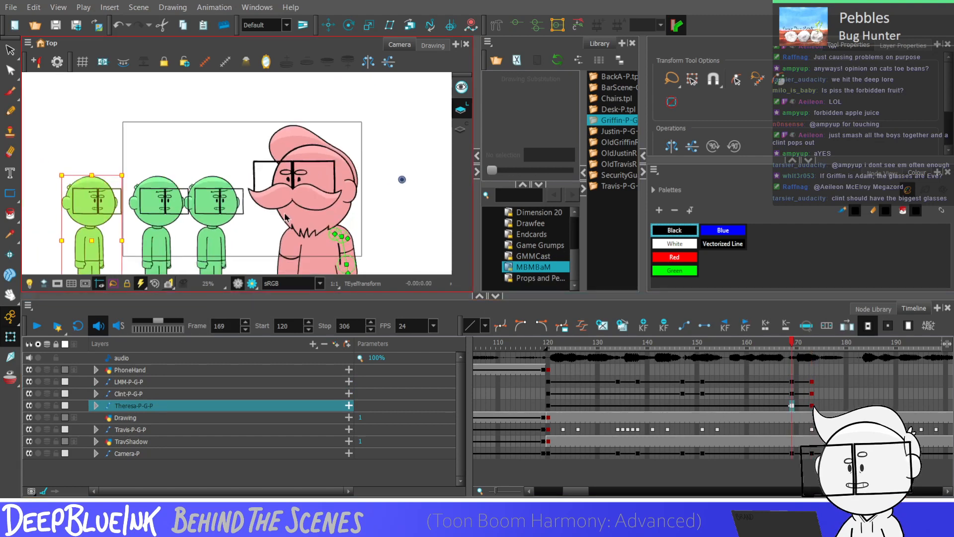
At frame 173, nudge the Theresa-P-G-P rig right into the camera frame, overlapping the Clint-P-G-P rig, and compare it with frame 169
click(549, 406)
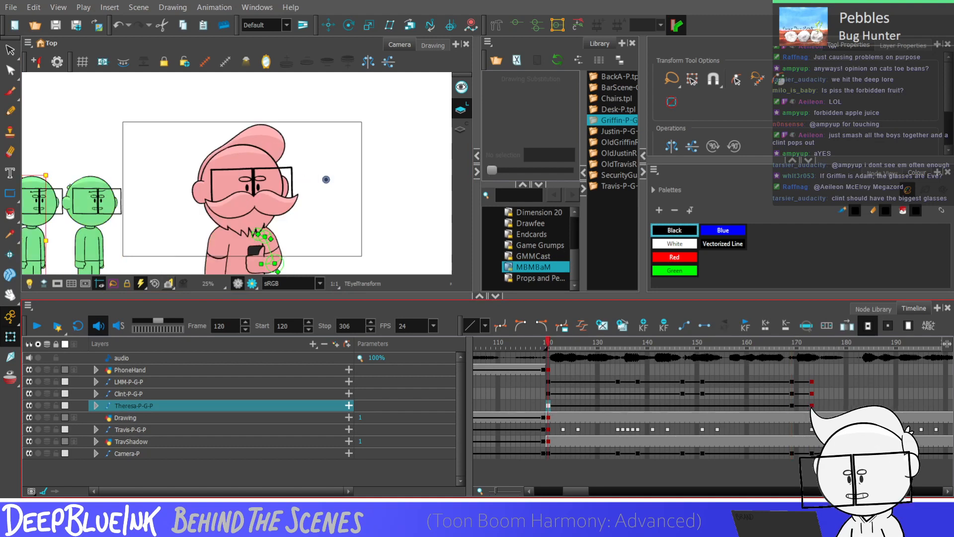
click(812, 406)
key(Right)
key(Right)
key(Right)
key(Right)
key(Right)
key(Right)
key(Right)
key(Right)
key(Right)
key(Right)
key(Right)
key(Right)
key(Right)
key(Right)
key(Right)
key(Right)
key(Right)
key(Right)
key(Right)
key(Right)
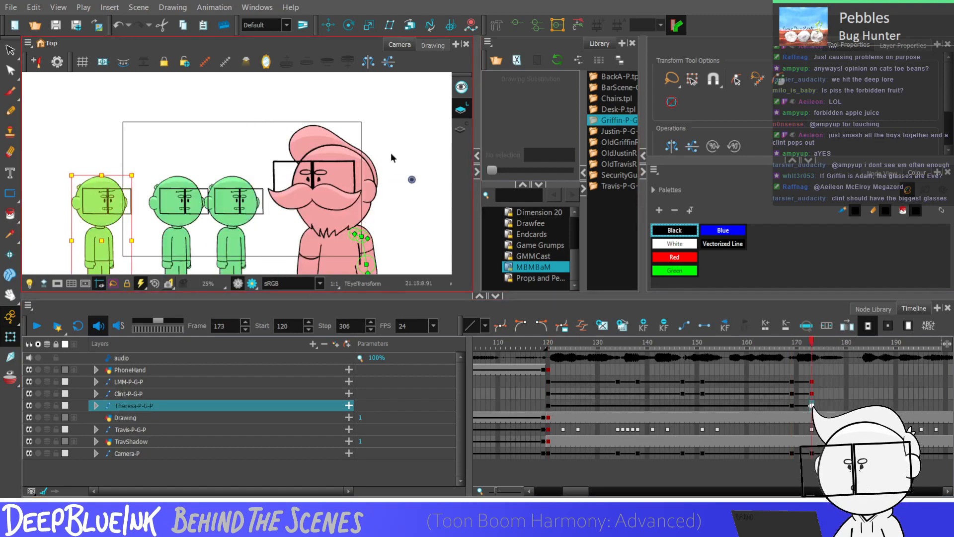
key(Right)
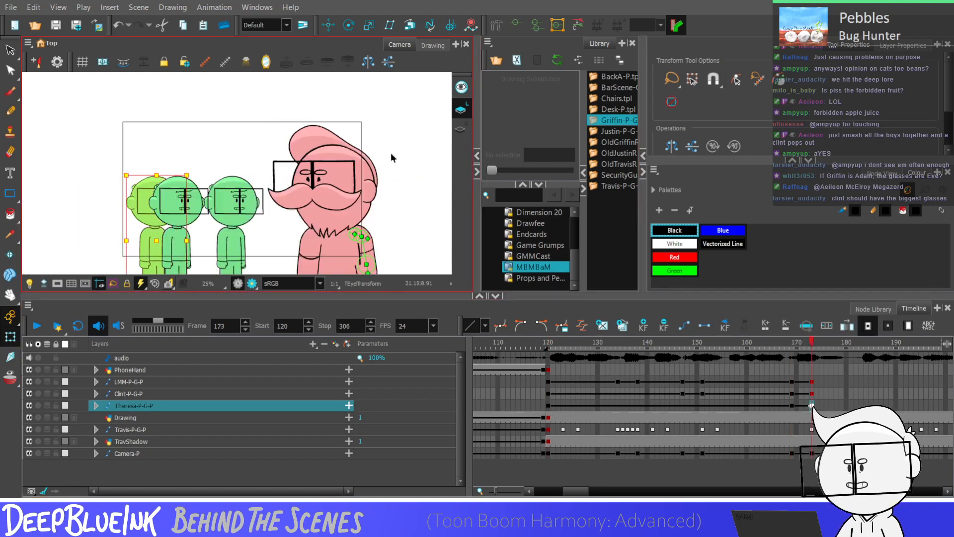
key(Right)
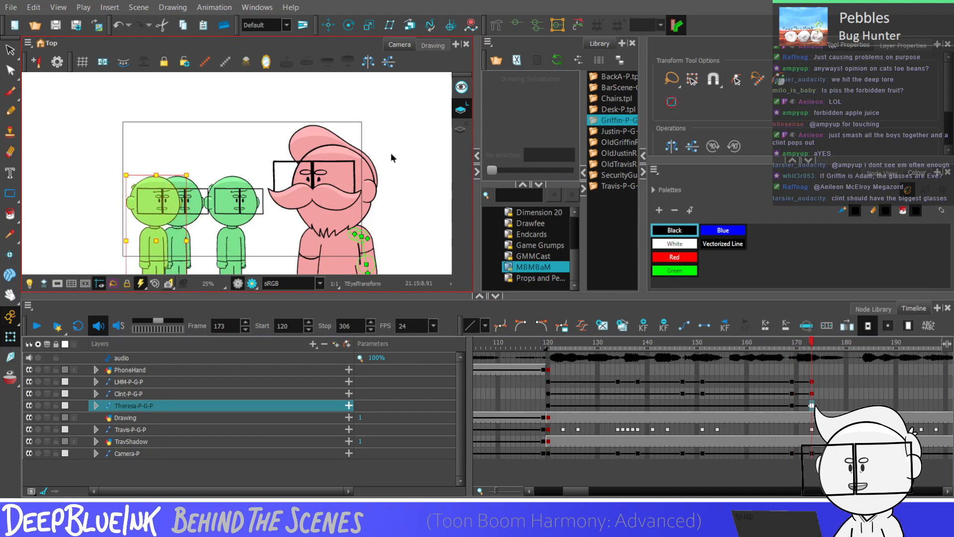
scroll(250, 219, up, 2)
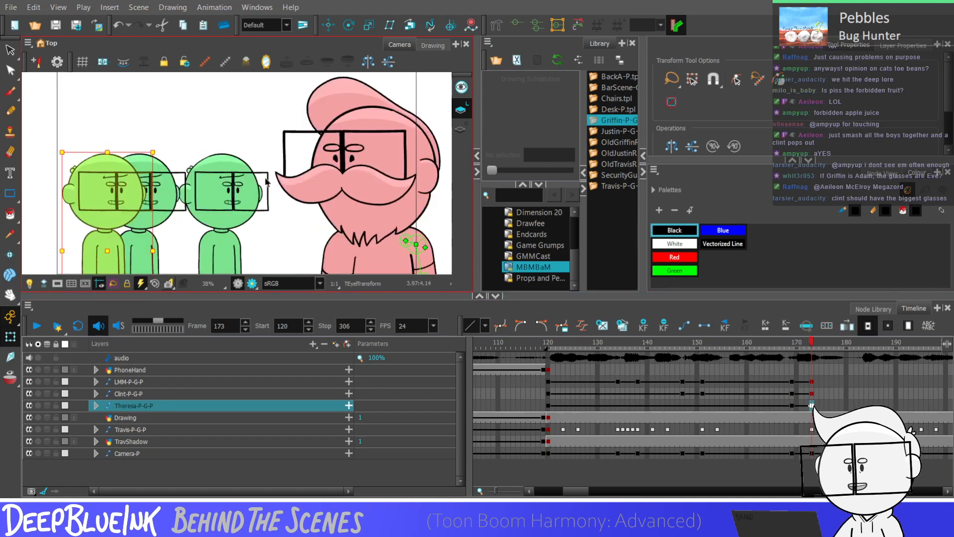
click(792, 405)
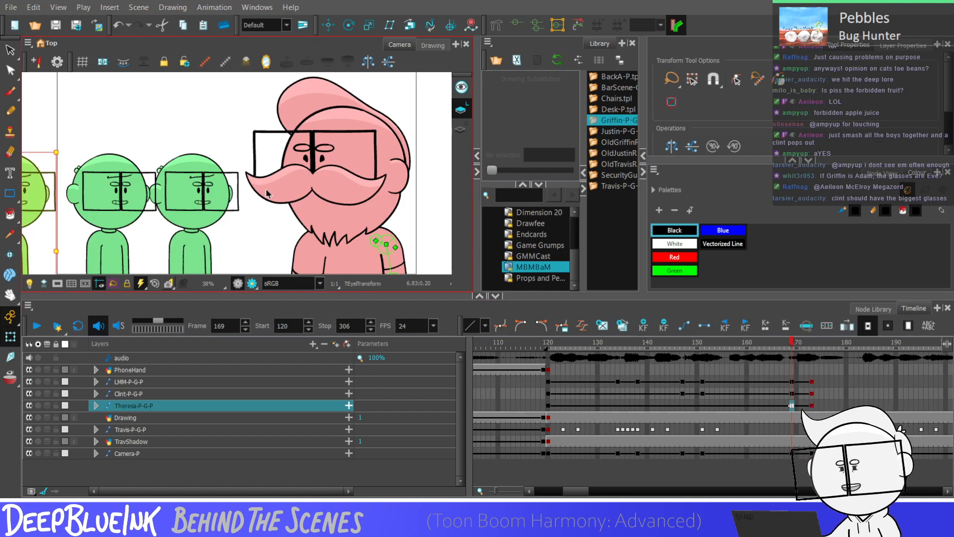
key(period)
key(period)
key(period)
key(period)
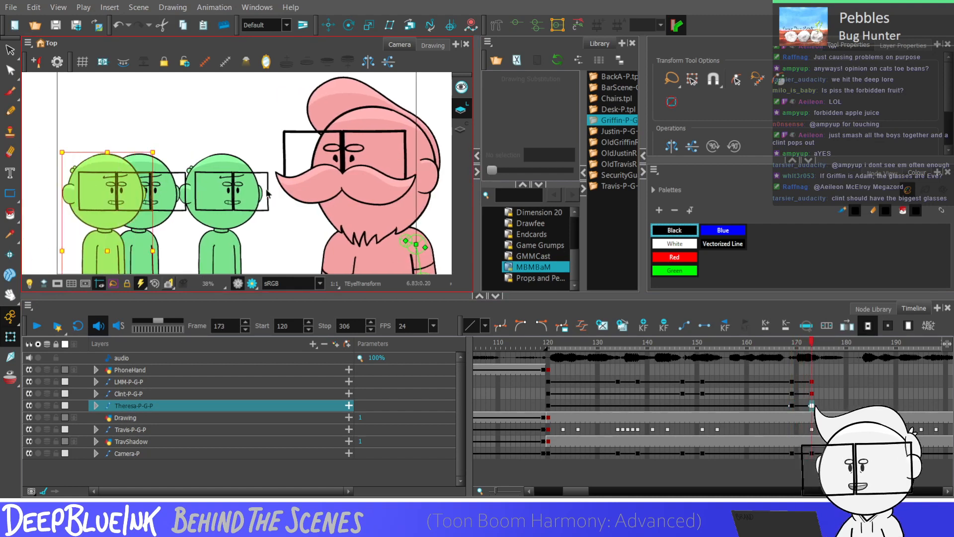
At the frame 173 keyframe, nudge the LMM-P-G-P rig right until its glasses reach the edge of Travis's glasses
click(812, 394)
click(812, 382)
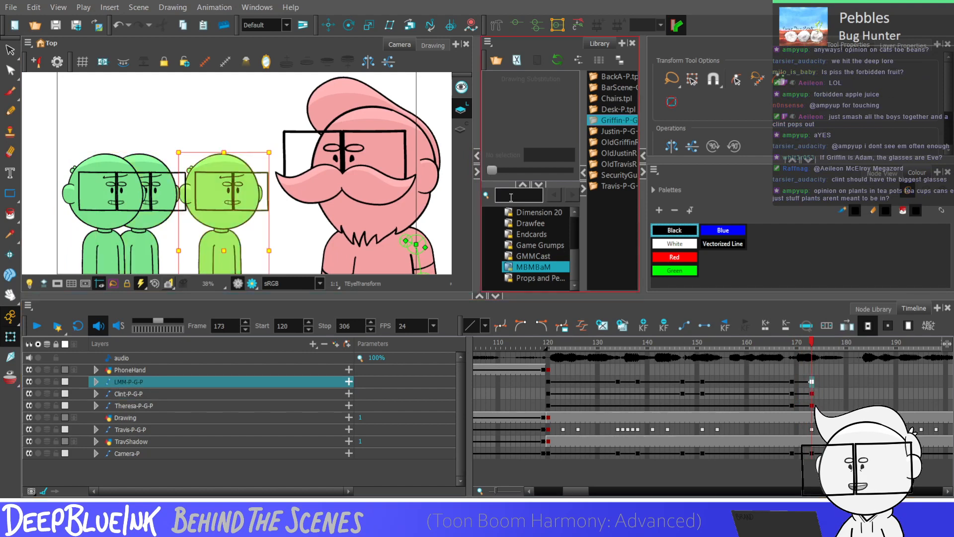
key(shift+Right)
key(shift+Right)
key(shift+Right)
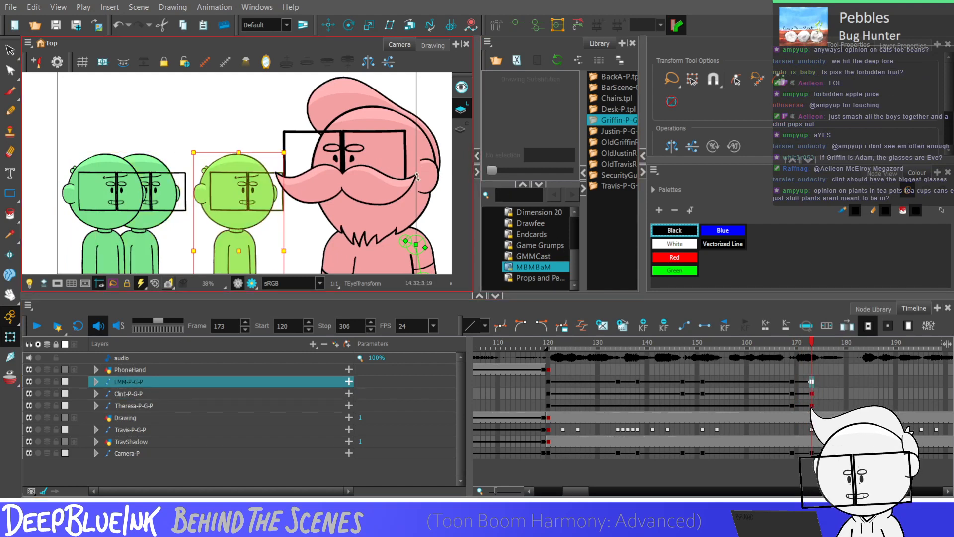
At frame 173, nudge the Clint-P-G-P rig right to sit midway between the Theresa and LMM rigs
click(812, 394)
key(shift+Right)
key(shift+Right)
key(shift+Right)
key(shift+Right)
key(shift+Right)
key(shift+Right)
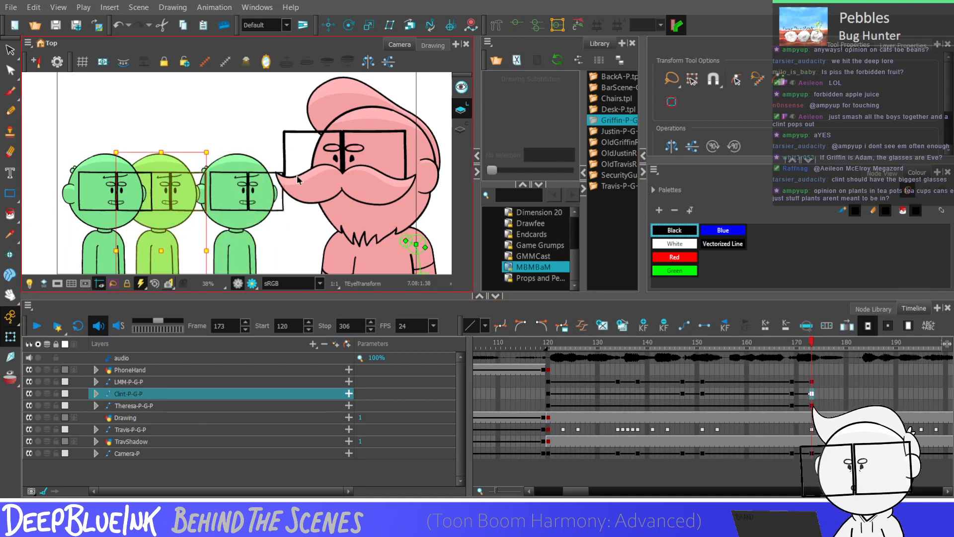
click(57, 284)
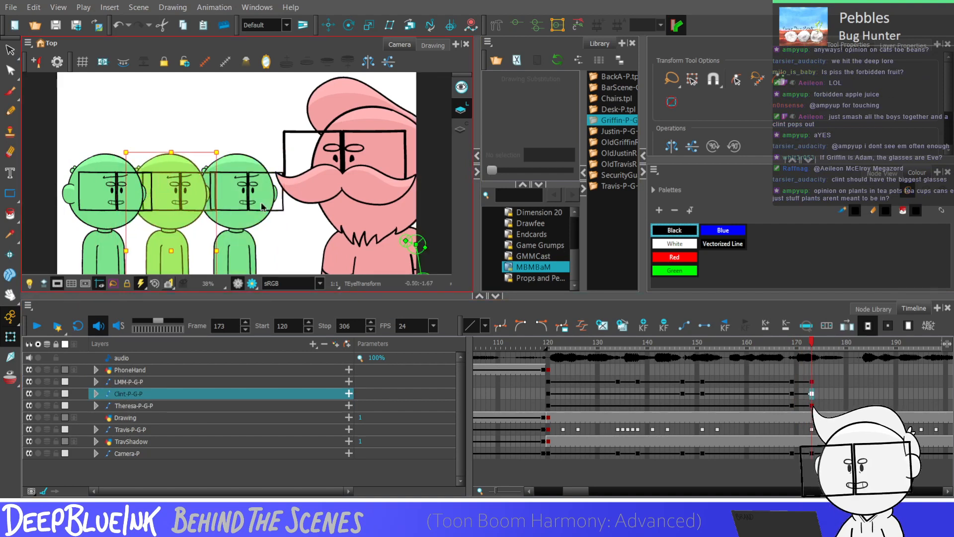
key(Escape)
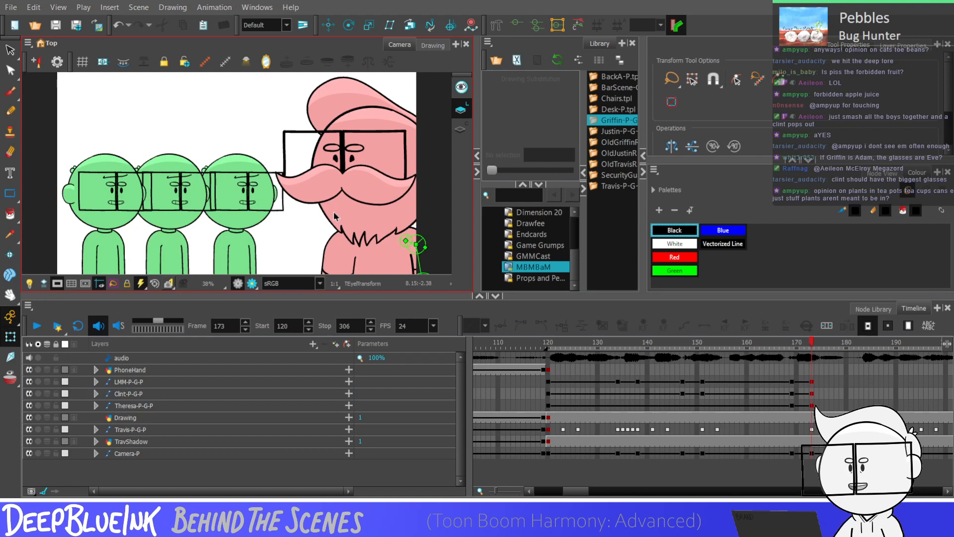
Step back through the last slide-in and play the scene from frame 120 to check the characters against the camera moves
key(comma)
key(comma)
key(comma)
key(comma)
key(comma)
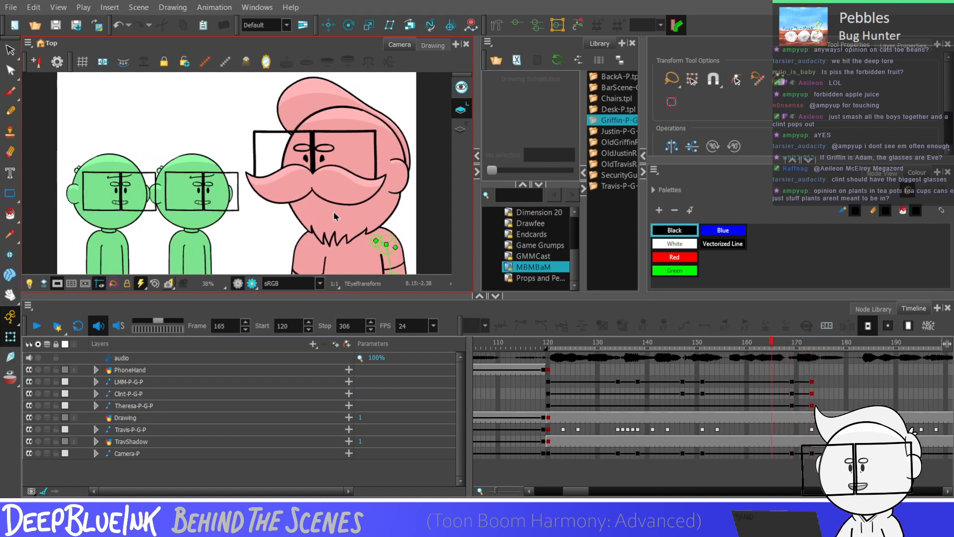
click(550, 387)
key(Return)
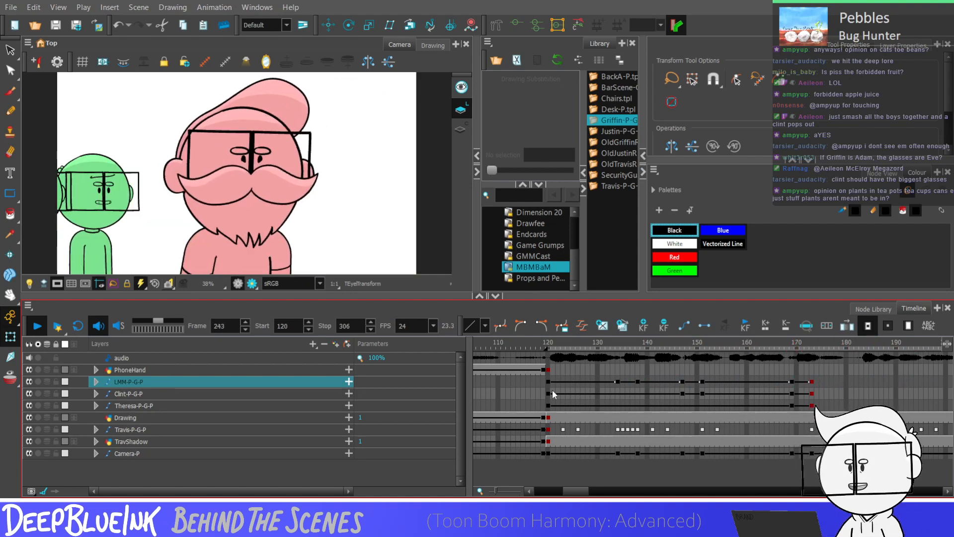
key(Return)
key(Return)
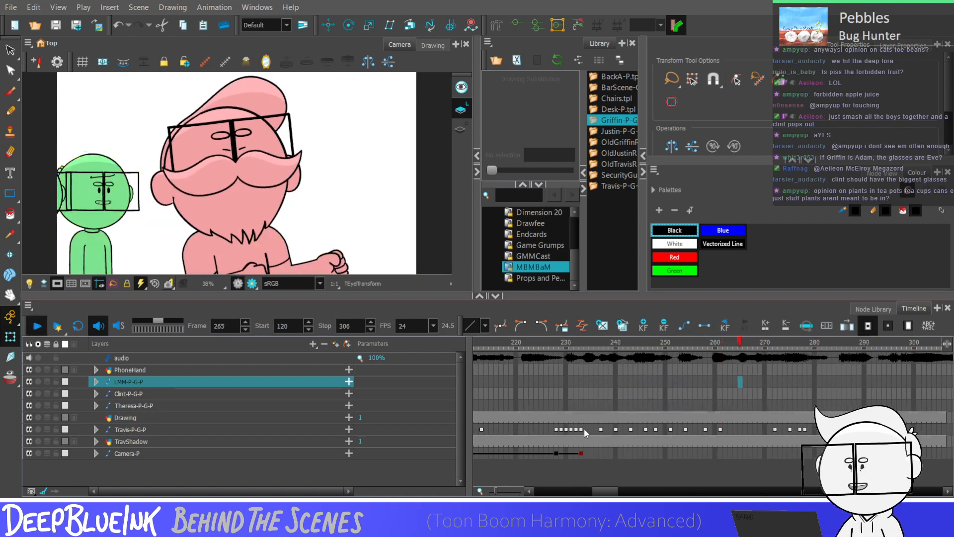
key(Return)
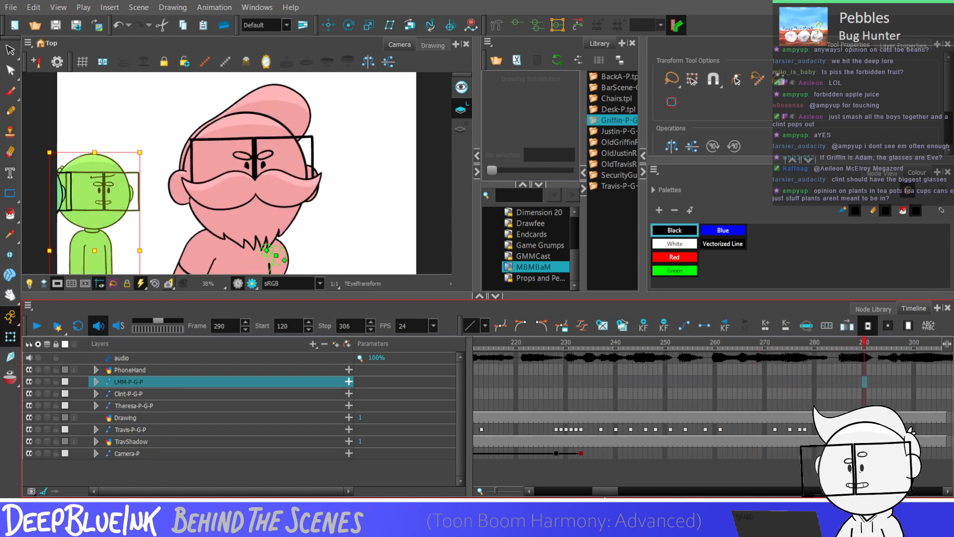
Add keyframes to the LMM-P-G-P rig at frames 228 and 233
drag(607, 492, 593, 491)
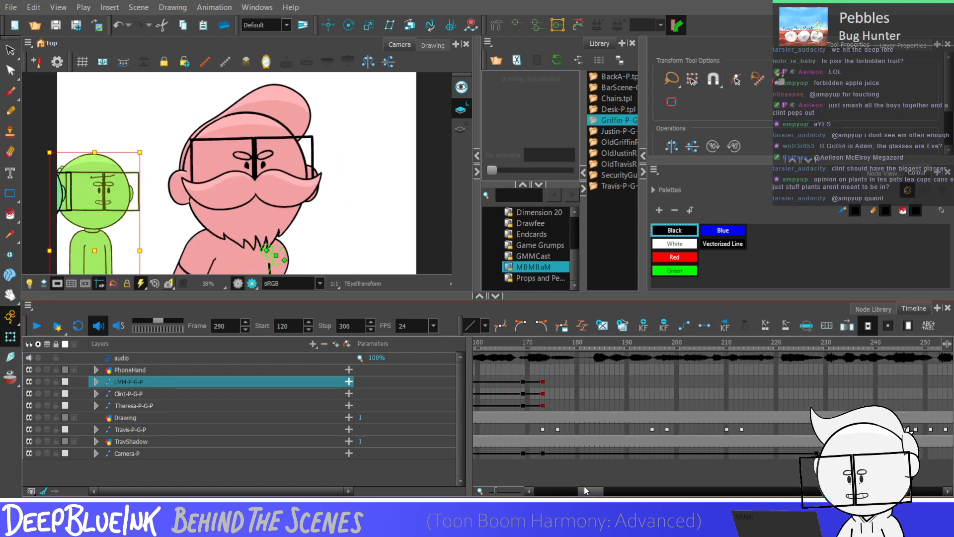
click(543, 383)
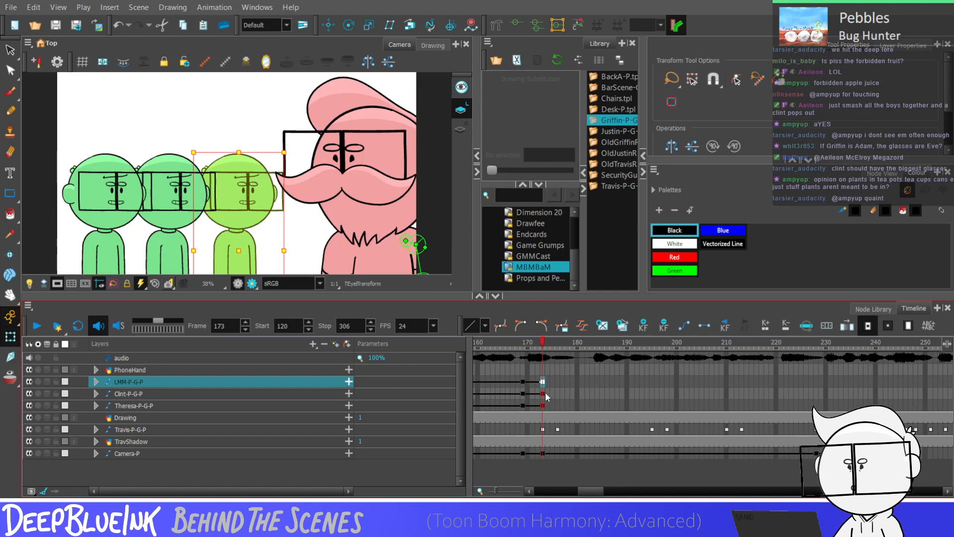
click(816, 383)
key(F6)
click(842, 383)
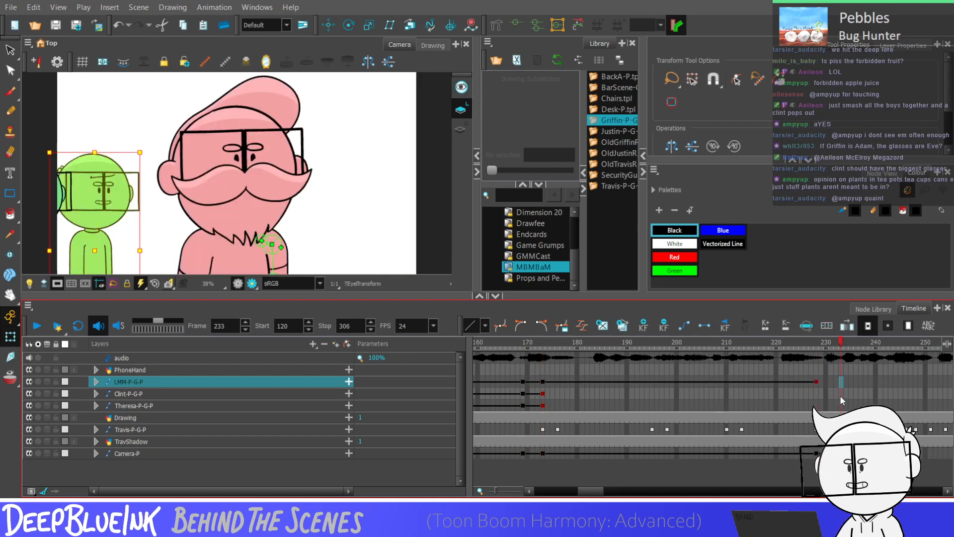
key(F6)
Keyframe the Clint-P-G-P rig at frames 228 and 233, and nudge it left out of view at frame 233
click(816, 395)
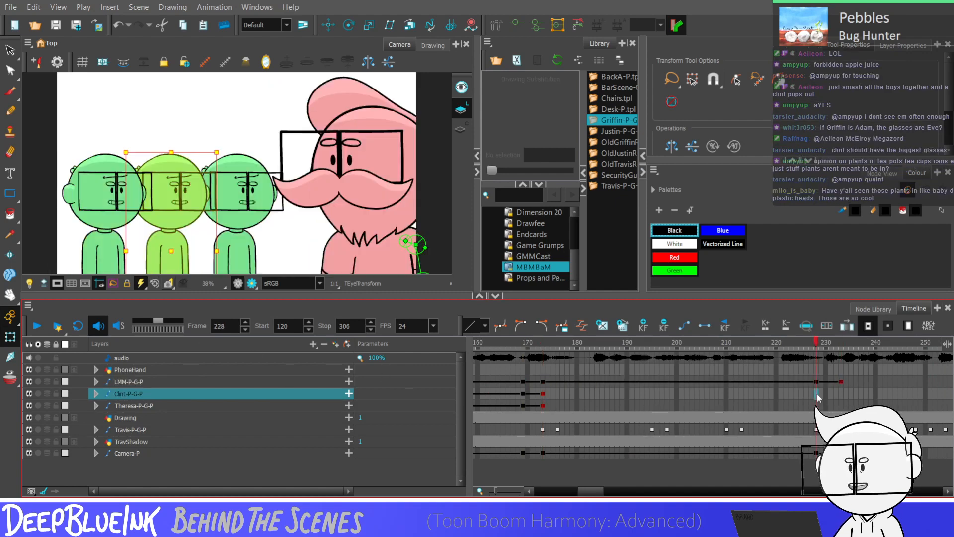
key(F6)
click(841, 395)
key(F6)
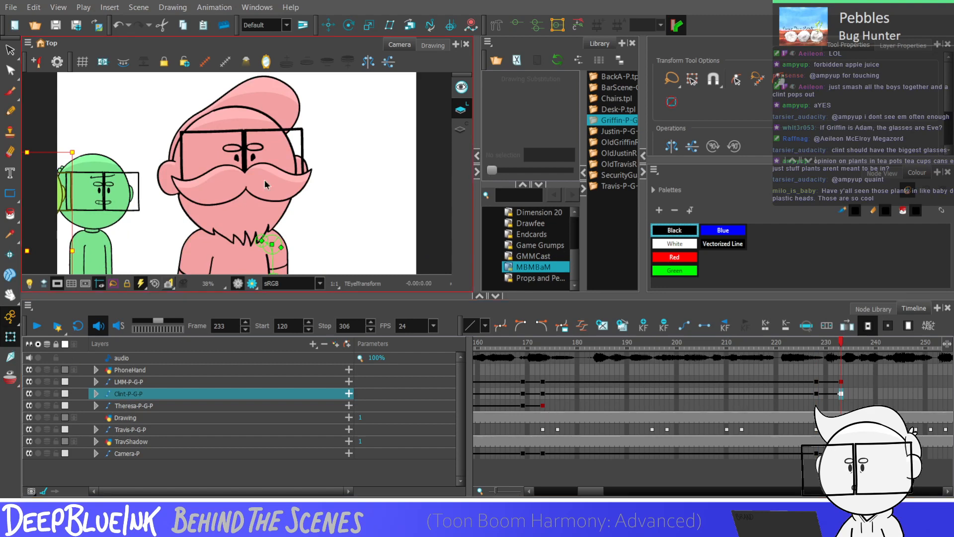
key(shift+Left)
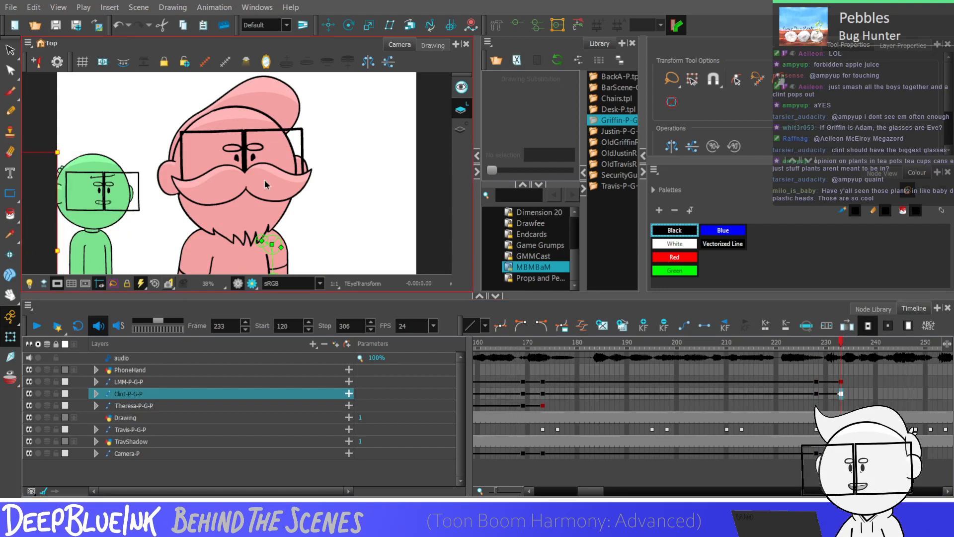
Expand the Clint rig and clear the redundant exposure marks after frame 120 on its Griffin2-P-G_1 symbol layer
click(96, 393)
drag(806, 406, 852, 405)
key(Delete)
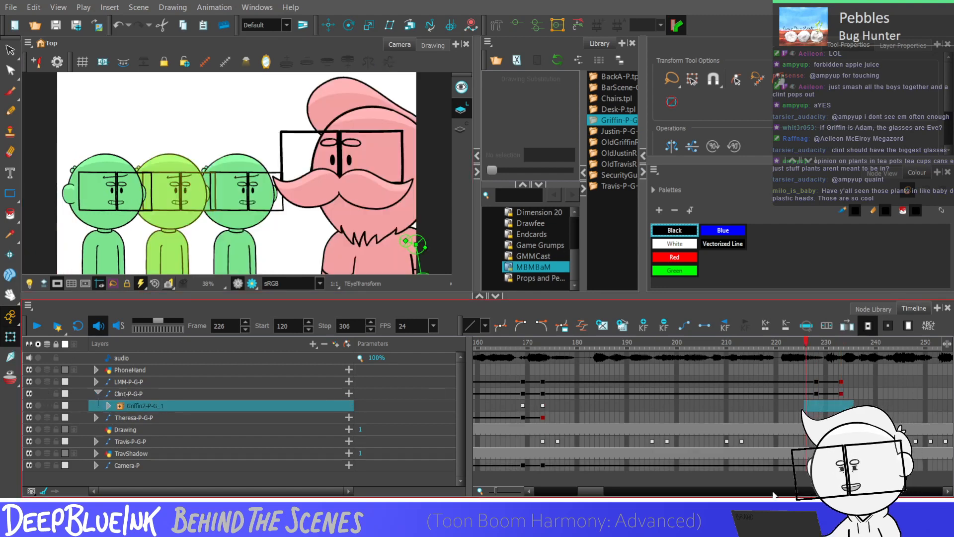
drag(597, 492, 591, 493)
drag(518, 406, 677, 406)
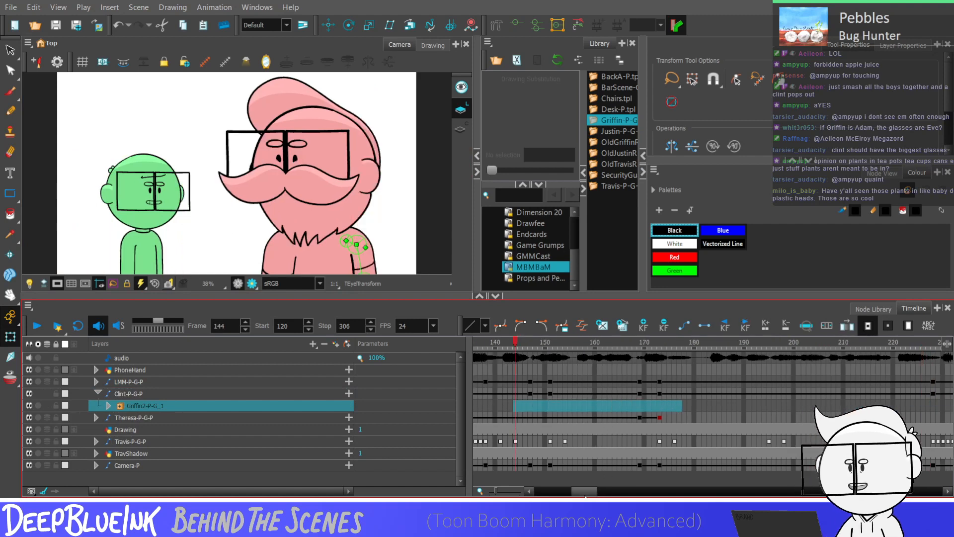
drag(585, 492, 575, 492)
click(603, 407)
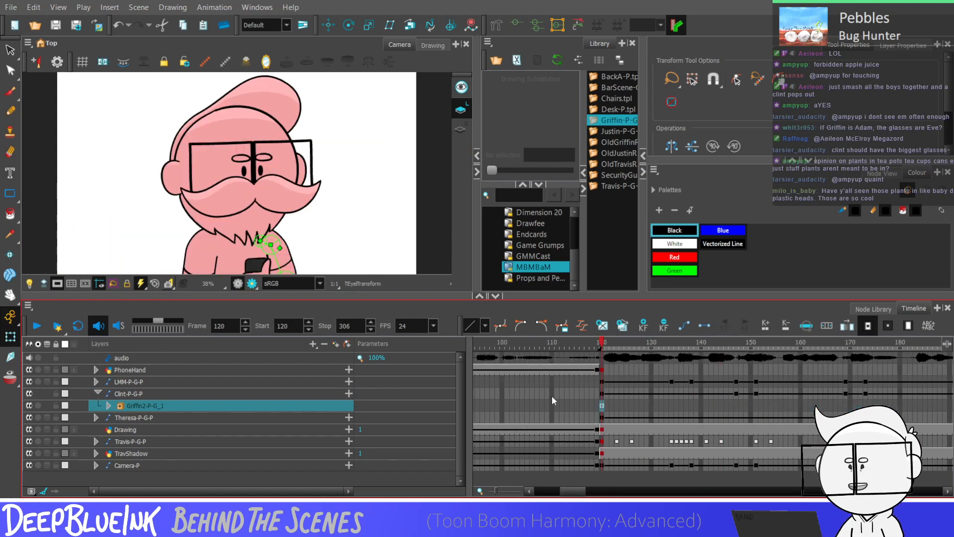
Clear the redundant exposure marks on Theresa's Griffin2-P-G_2 and LMM's Griffin2-P-G symbol layers
click(97, 417)
click(836, 429)
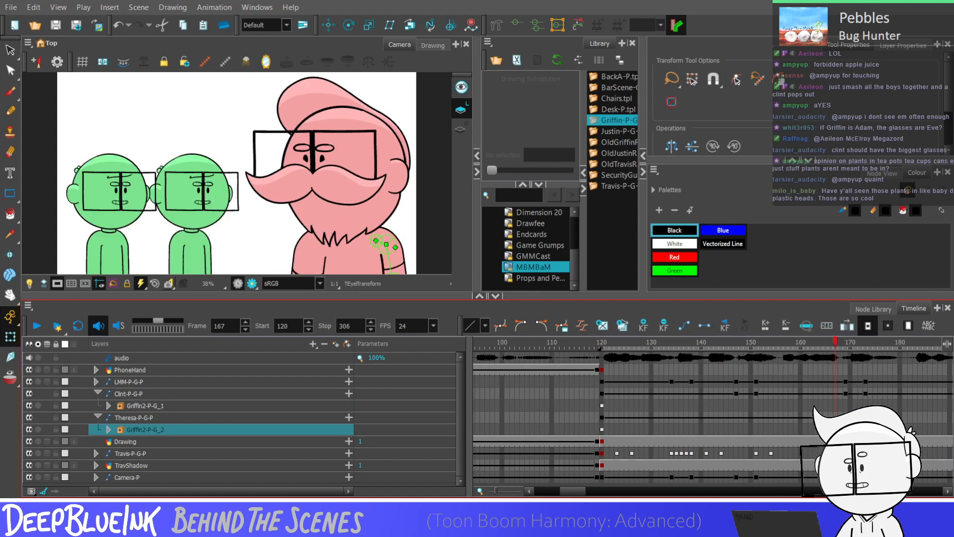
drag(580, 492, 591, 492)
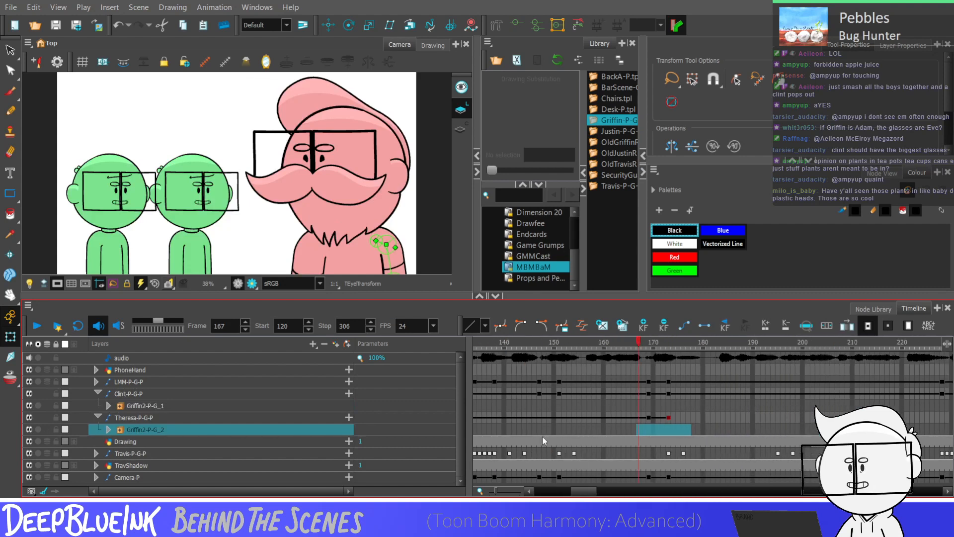
click(96, 381)
drag(475, 394, 921, 394)
key(Return)
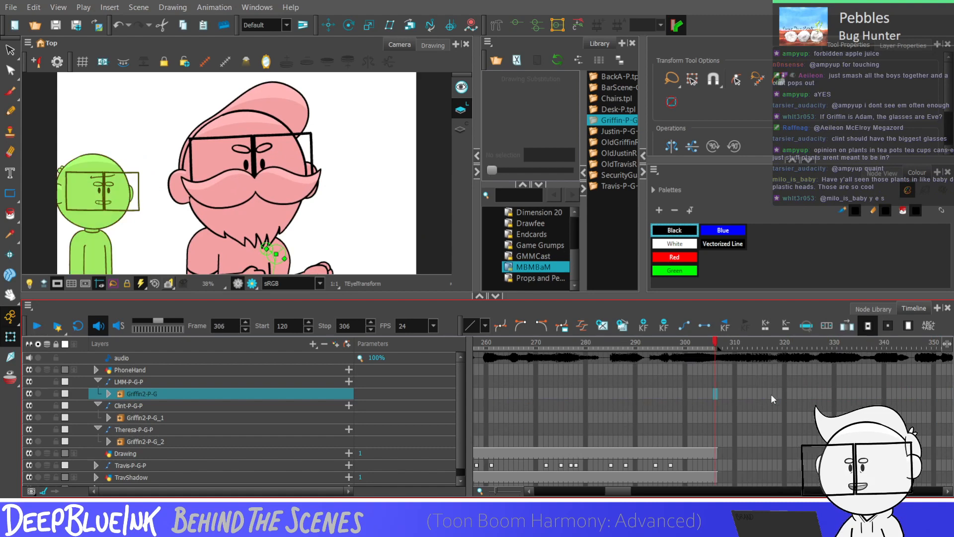
Reveal the Gaussian blur effects under the three character symbols and keyframe LMM's Blur-Gaussian_6 at frames 228 and 233
drag(617, 493, 597, 492)
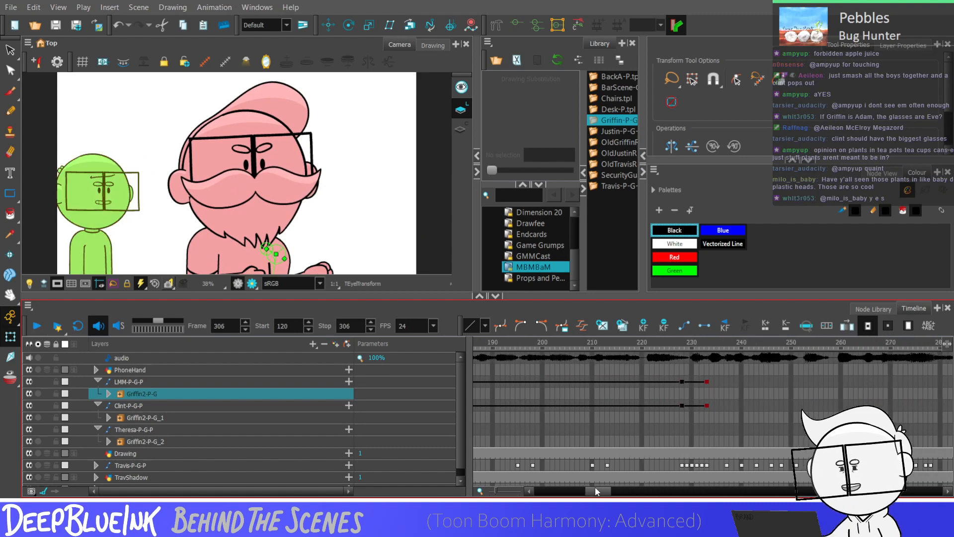
click(108, 394)
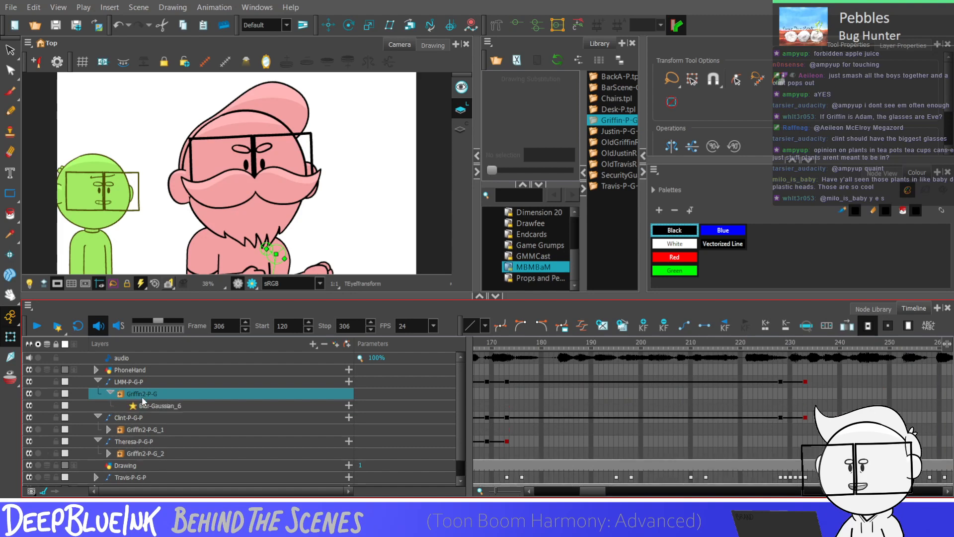
click(108, 430)
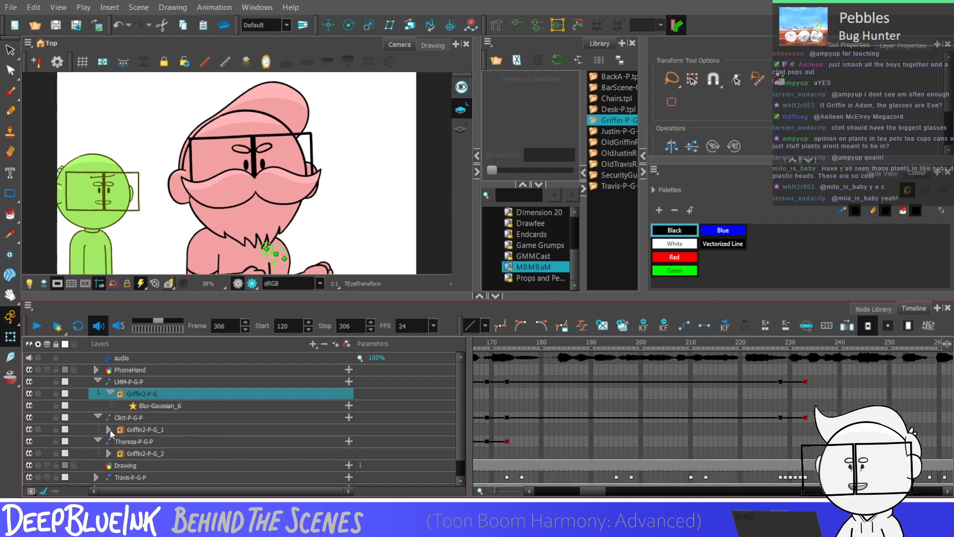
click(109, 465)
mouse_move(600, 492)
mouse_down()
mouse_move(582, 492)
mouse_move(603, 492)
mouse_up()
click(773, 392)
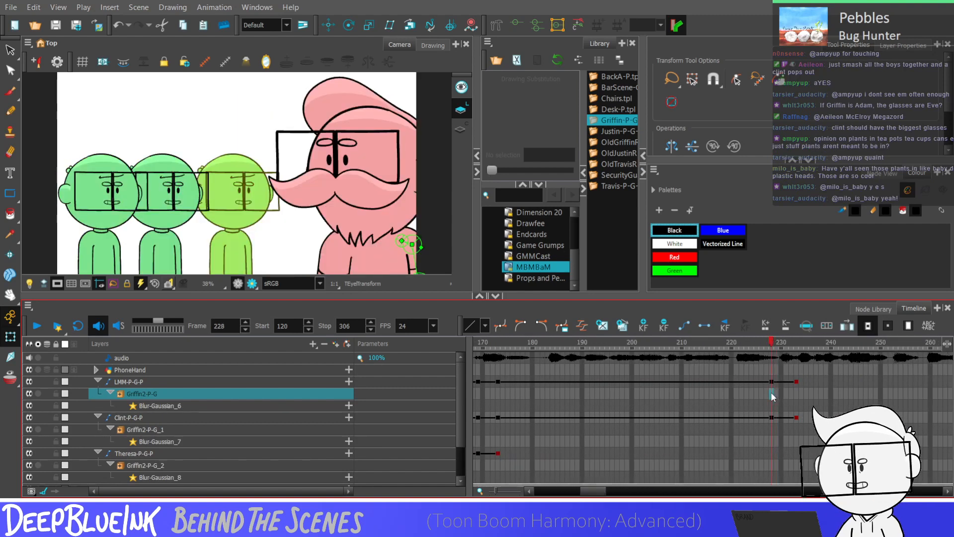
click(771, 406)
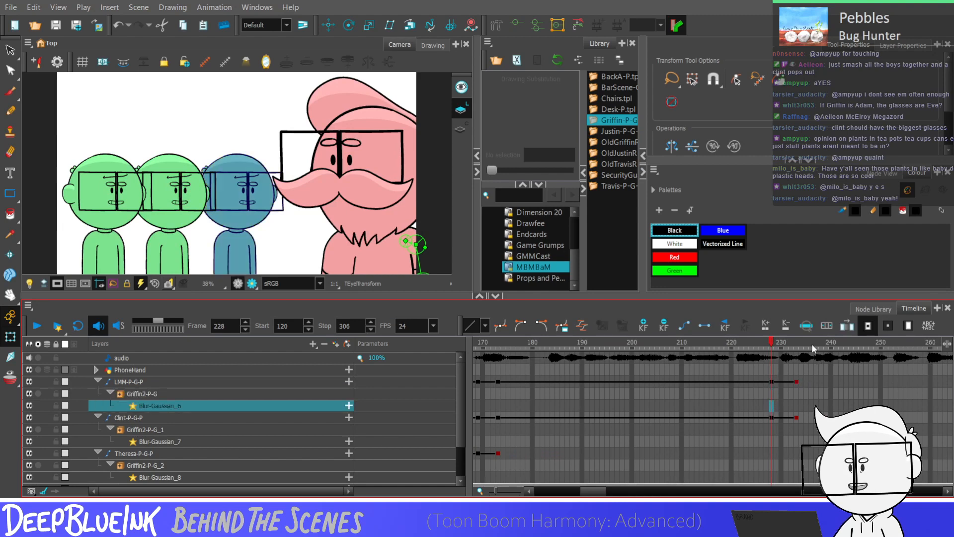
click(797, 405)
Adjust the blur amount of Blur-Gaussian_6 at frame 233 so LMM goes out of focus, and render the view
double_click(132, 406)
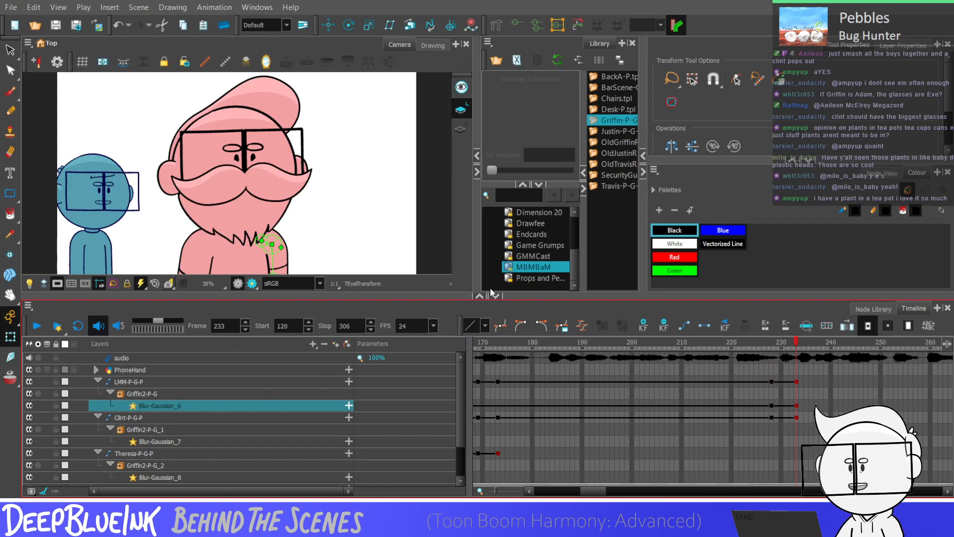
click(408, 184)
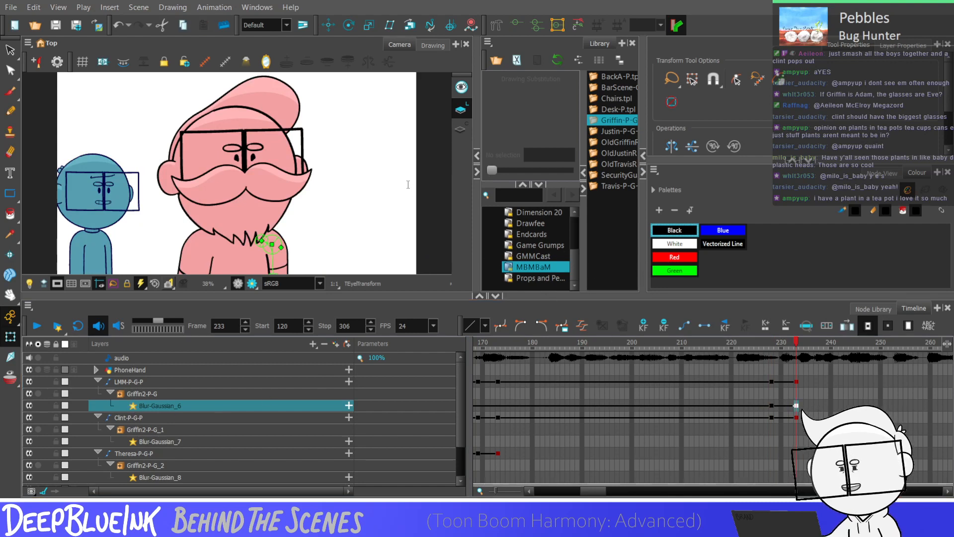
click(252, 283)
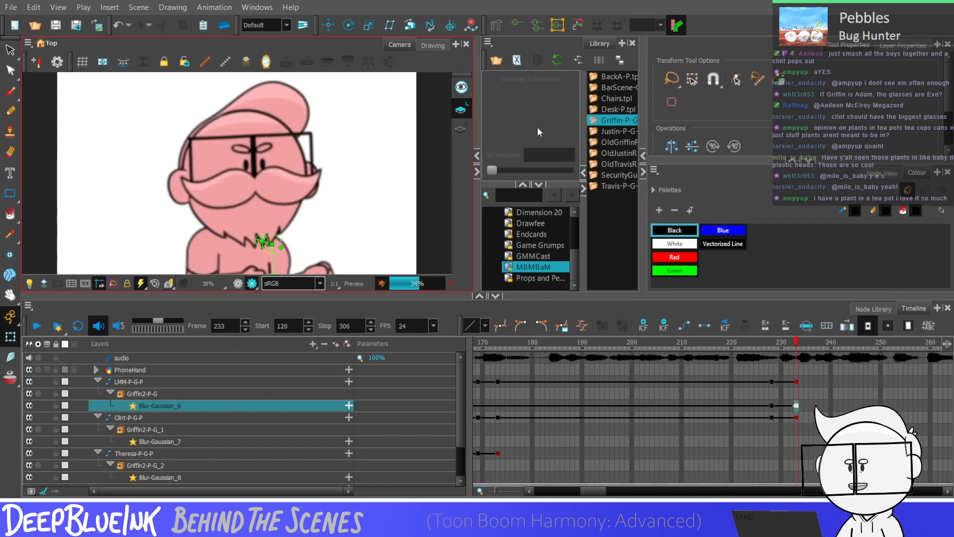
click(539, 132)
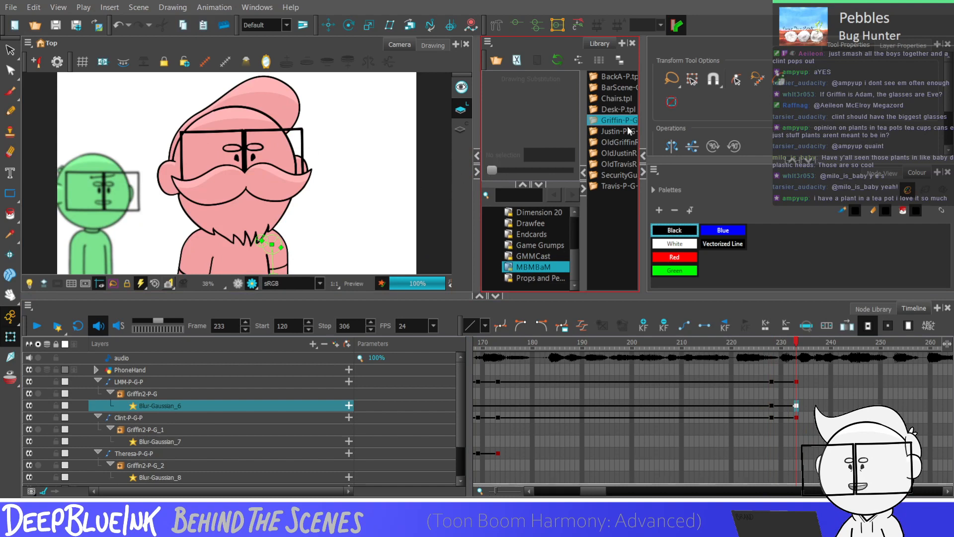
Compare the rendered blur on the characters and Travis at frame 172
click(750, 438)
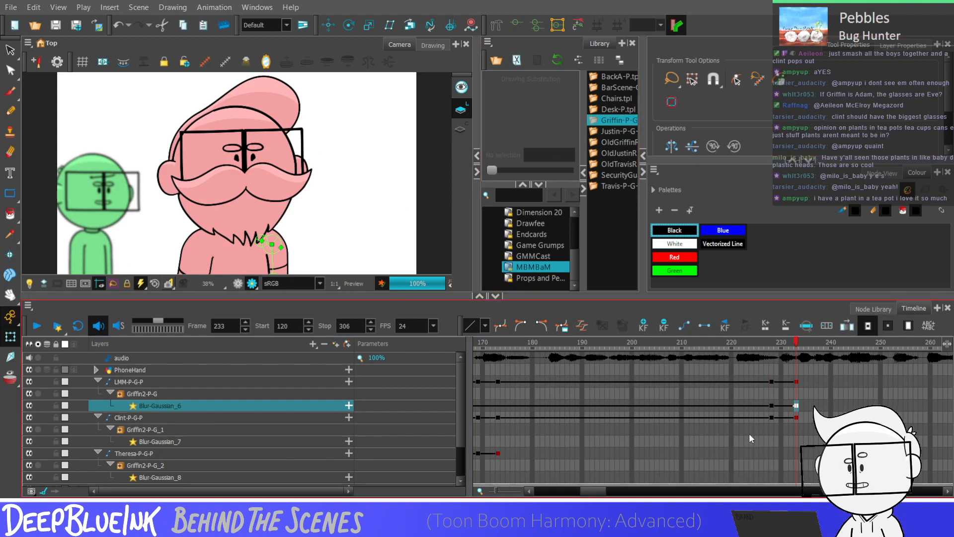
click(492, 405)
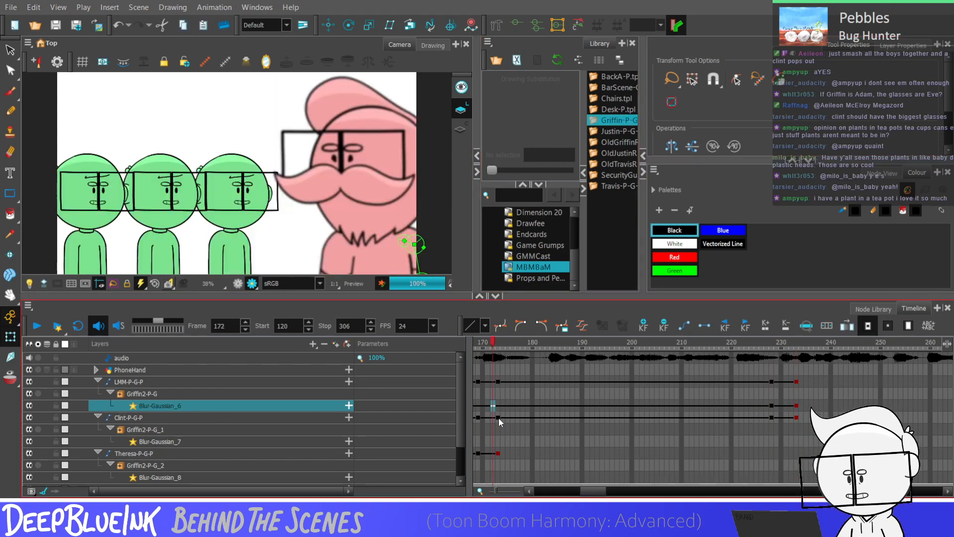
click(252, 282)
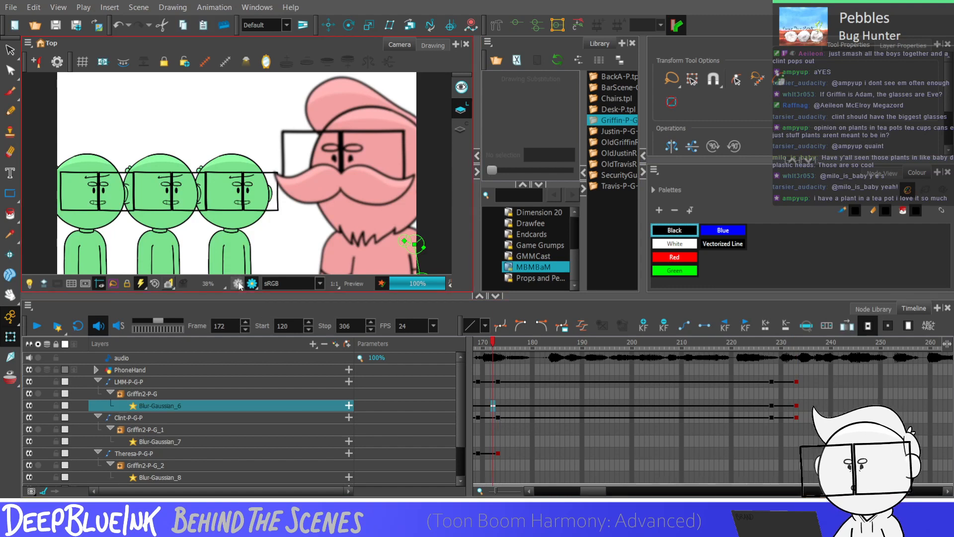